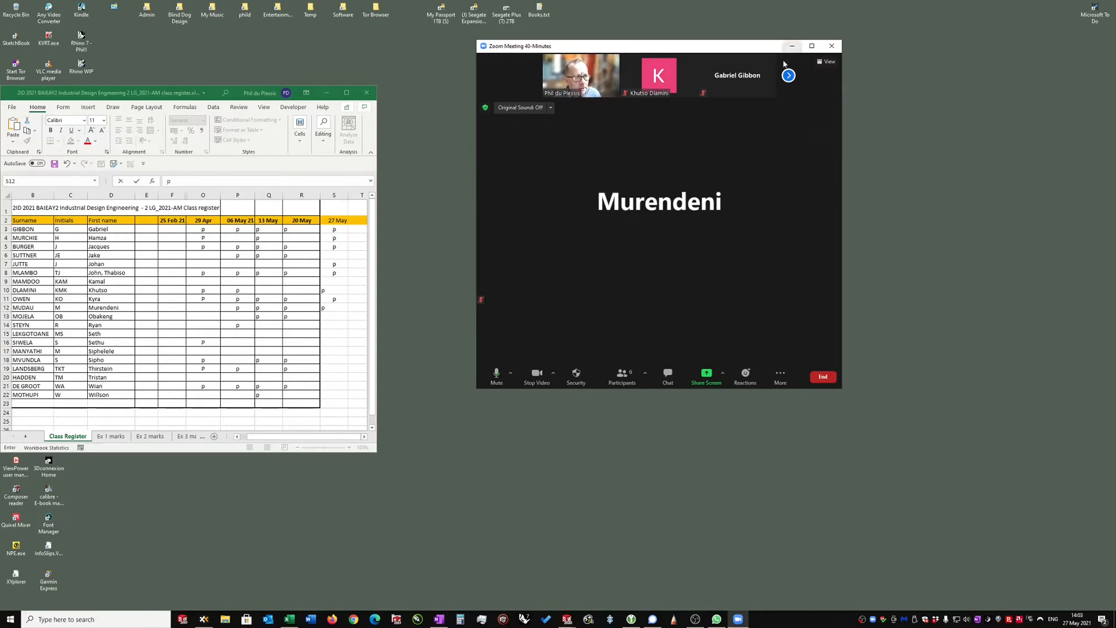
# Step: Check the remaining participants in the Zoom meeting, shrink the meeting to its floating thumbnail and move it aside
pyautogui.click(789, 76)
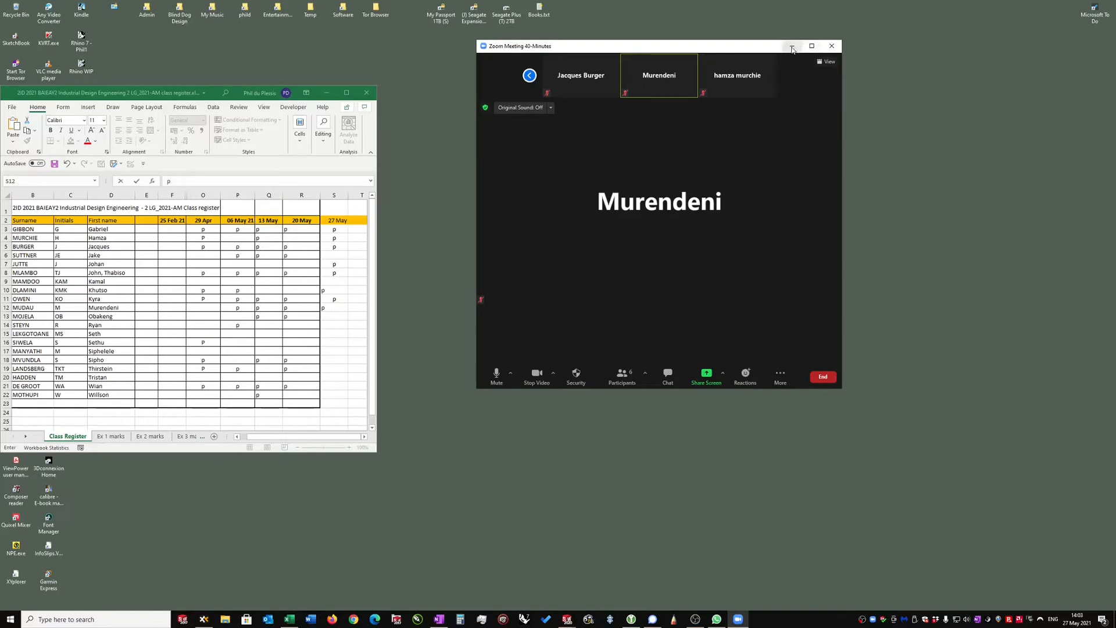
pyautogui.click(792, 46)
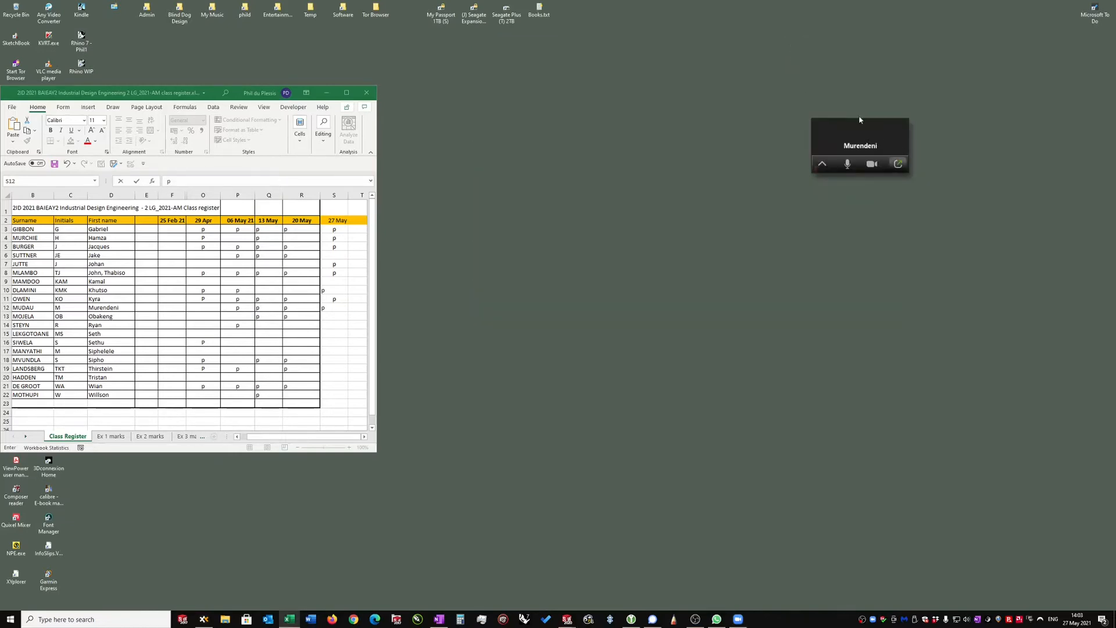
pyautogui.moveTo(871, 125); pyautogui.dragTo(996, 89)
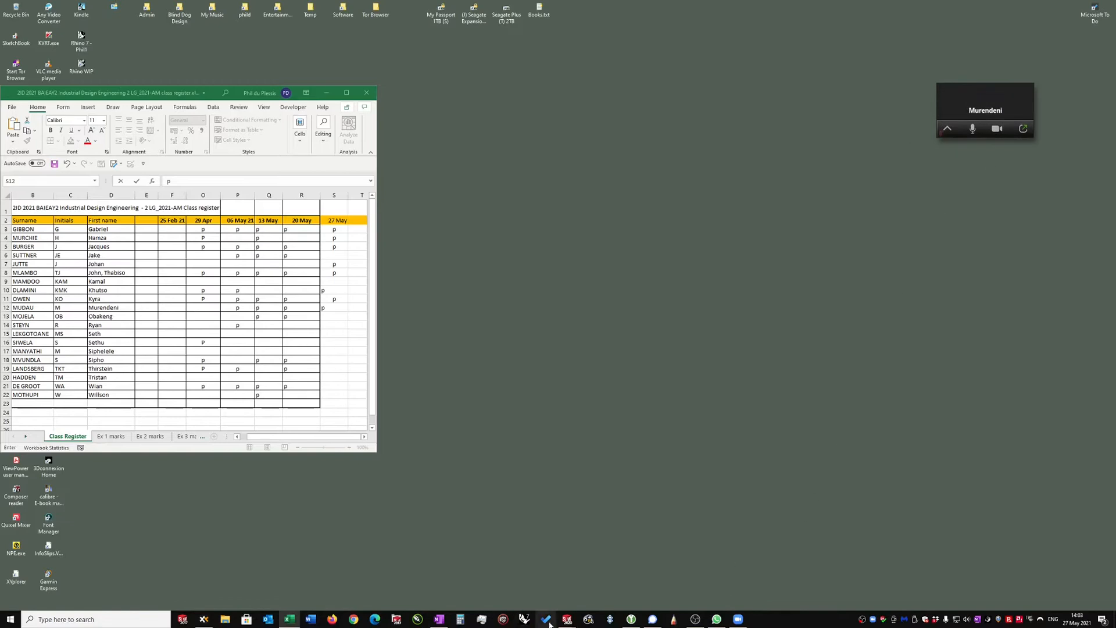
# Step: Switch to SOLIDWORKS with the Router Enclosure - Base part open and look at it from an angle
pyautogui.moveTo(573, 620)
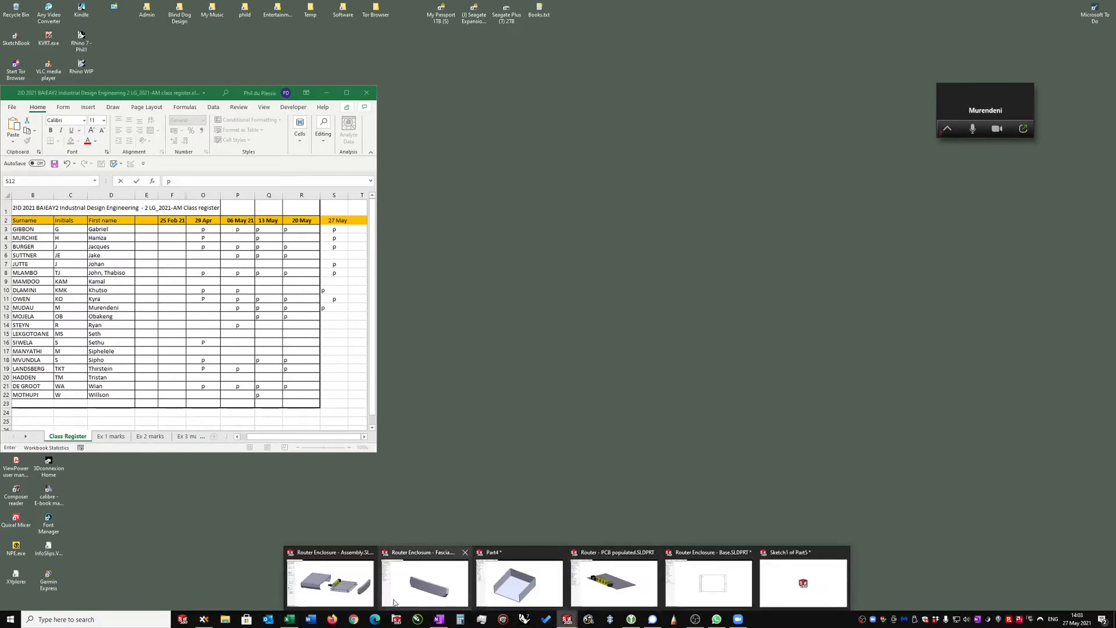
pyautogui.click(714, 590)
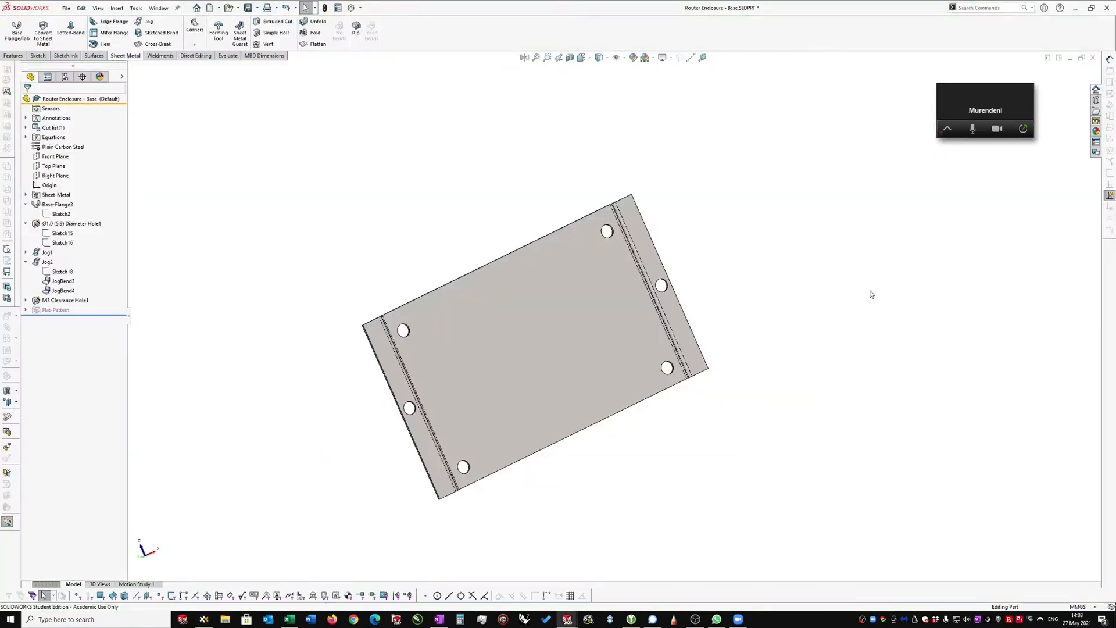
pyautogui.moveTo(787, 361); pyautogui.dragTo(789, 363, button='middle')
# Step: Restore the Zoom meeting and share the SOLIDWORKS window with the participants
pyautogui.moveTo(735, 622)
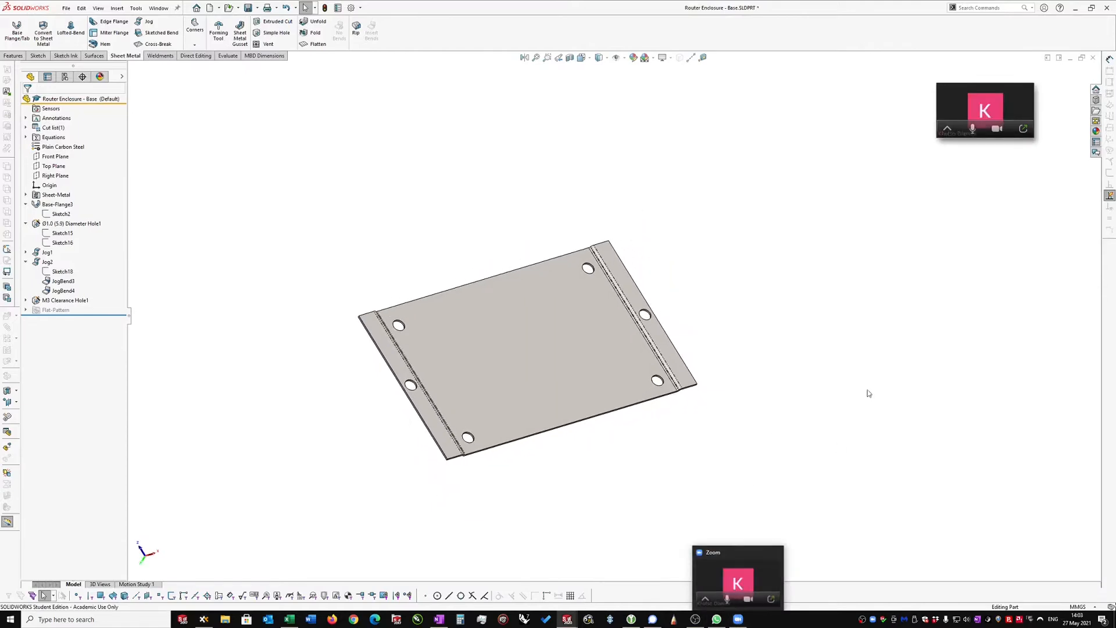
pyautogui.click(1023, 129)
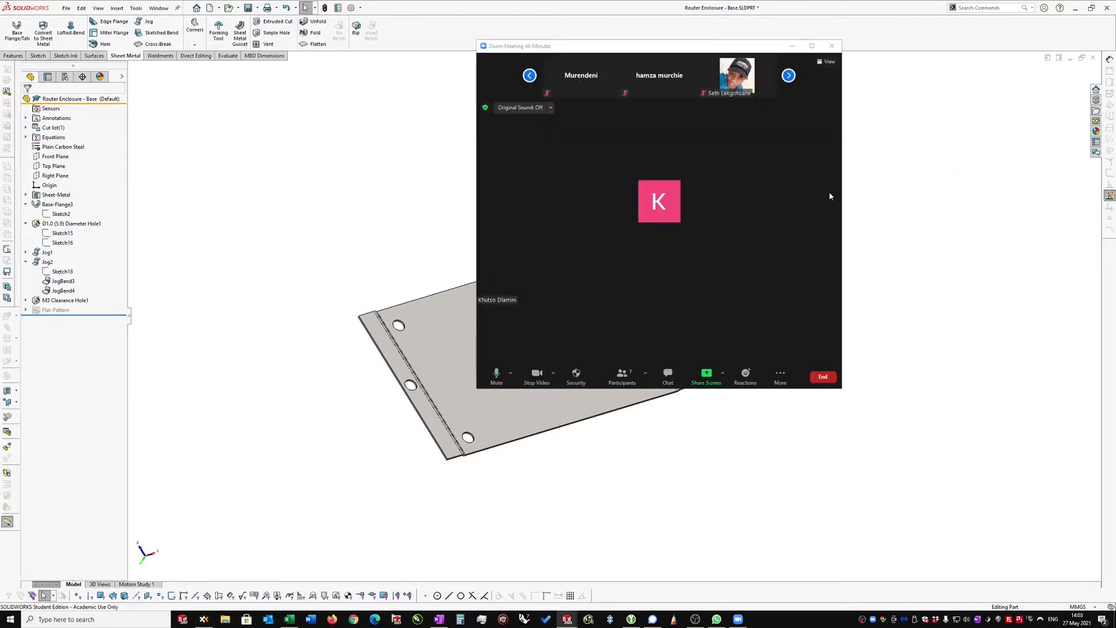
pyautogui.click(706, 376)
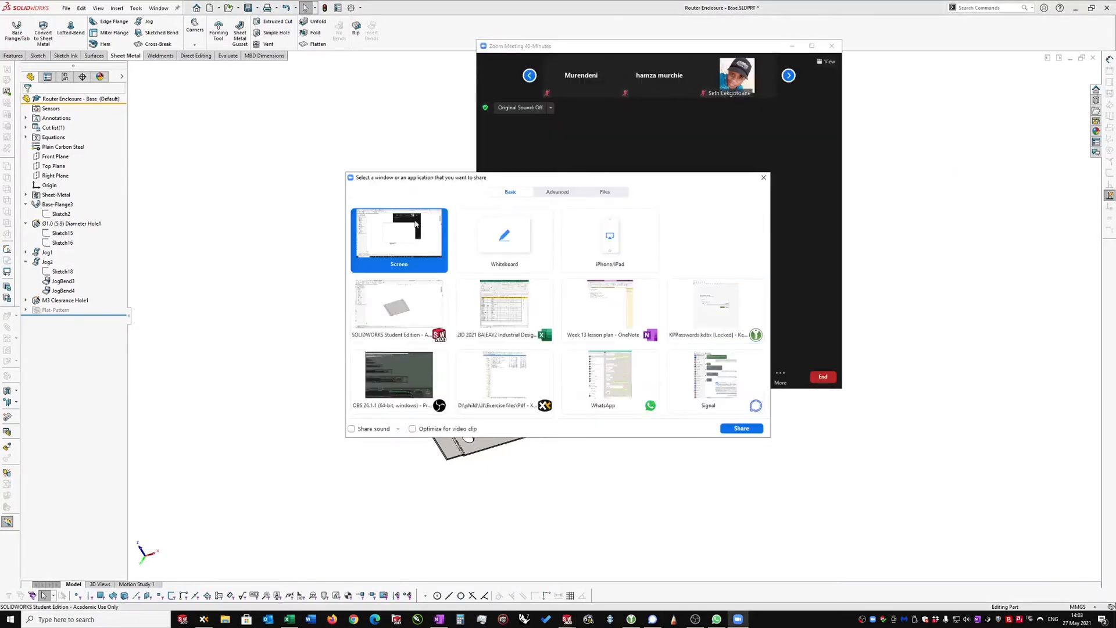
pyautogui.click(405, 327)
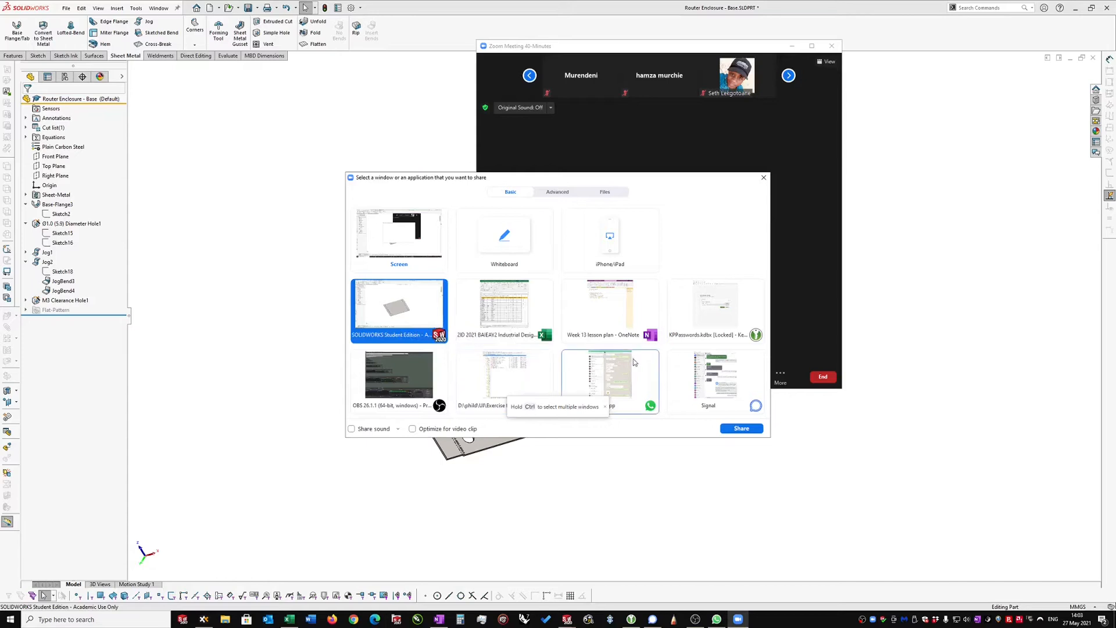
pyautogui.click(741, 429)
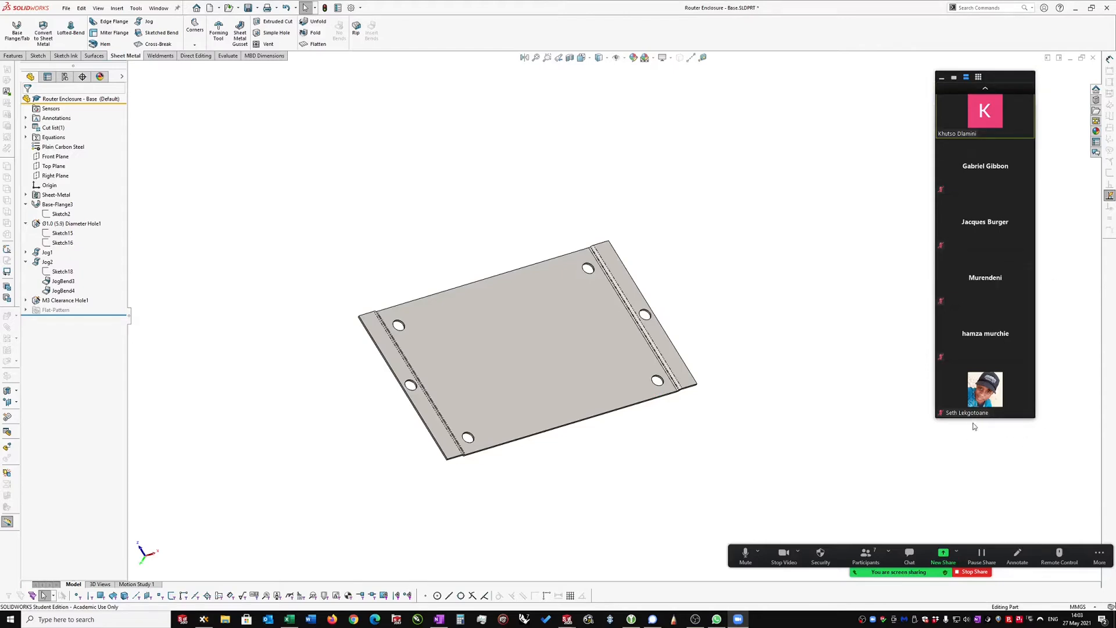
# Step: Switch to the Excel class register, mark rows 15 and 6 with "p" under 27 May, and minimise the workbook
pyautogui.click(290, 619)
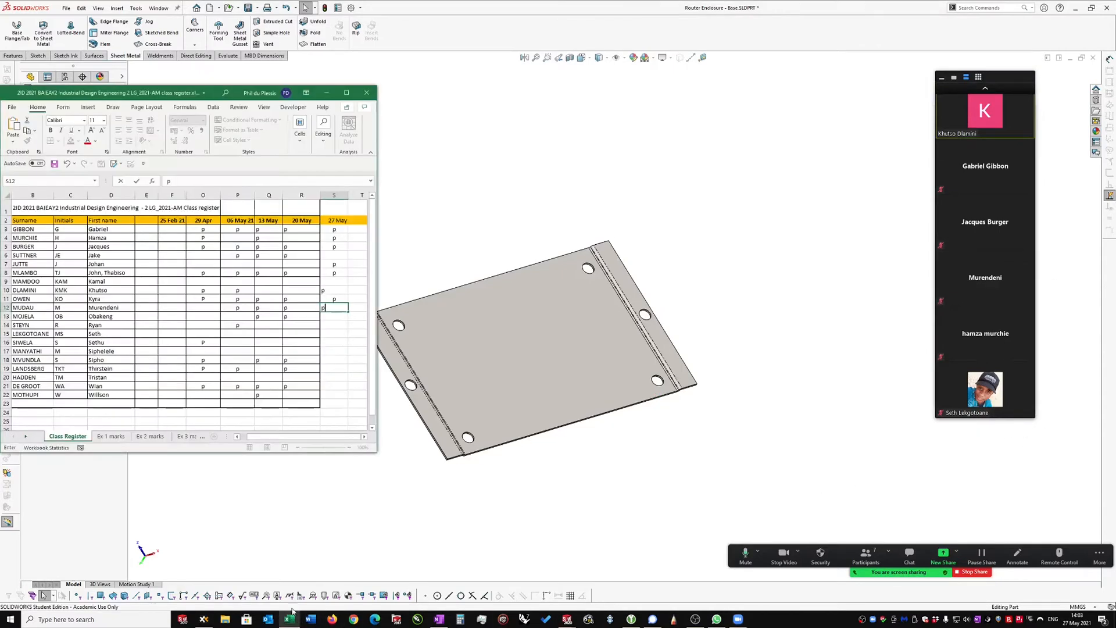
pyautogui.click(336, 336)
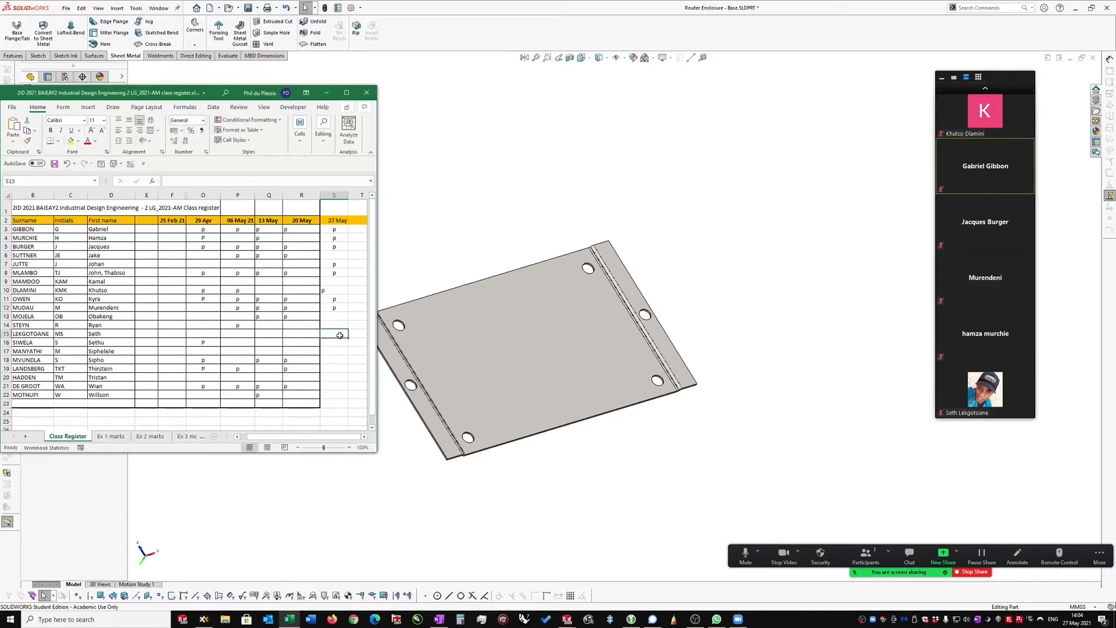
pyautogui.write('p')
pyautogui.moveTo(1005, 351)
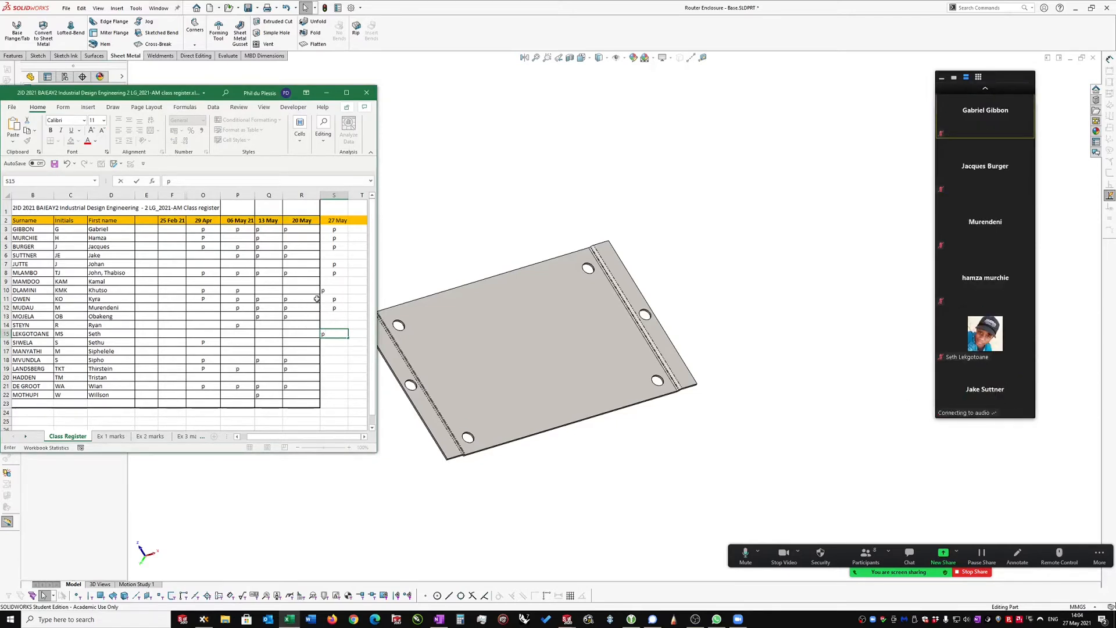
pyautogui.click(338, 255)
pyautogui.write('p')
pyautogui.click(327, 94)
# Step: Switch to the Part4 document, collapse the Zoom video panel and move it clear of the model
pyautogui.scroll(-2, 741, 325)
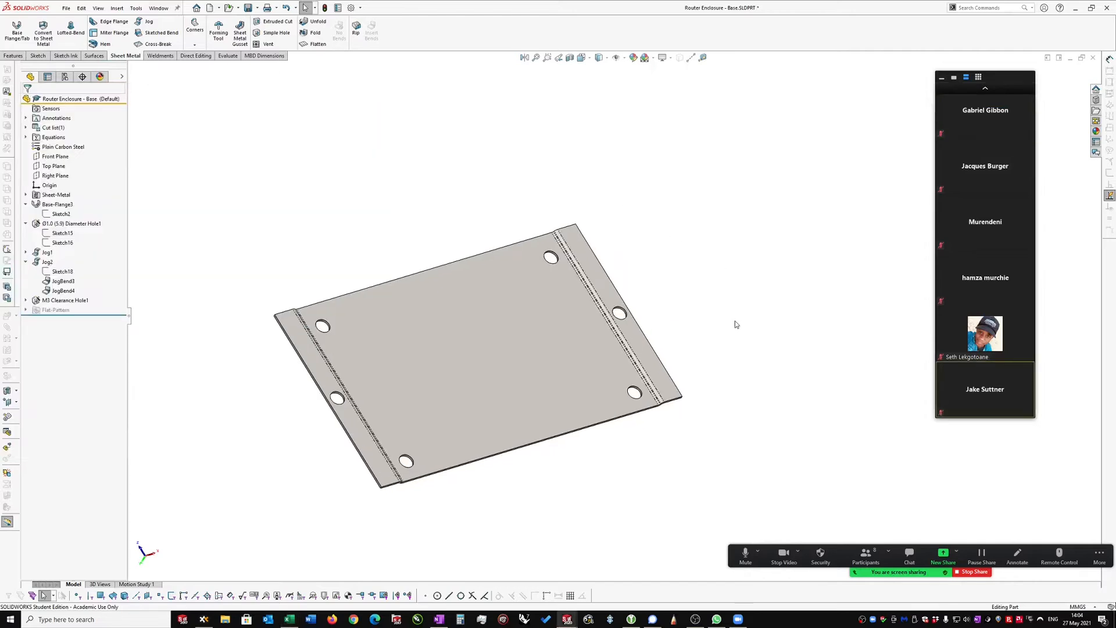
pyautogui.moveTo(776, 323); pyautogui.dragTo(723, 383, button='middle')
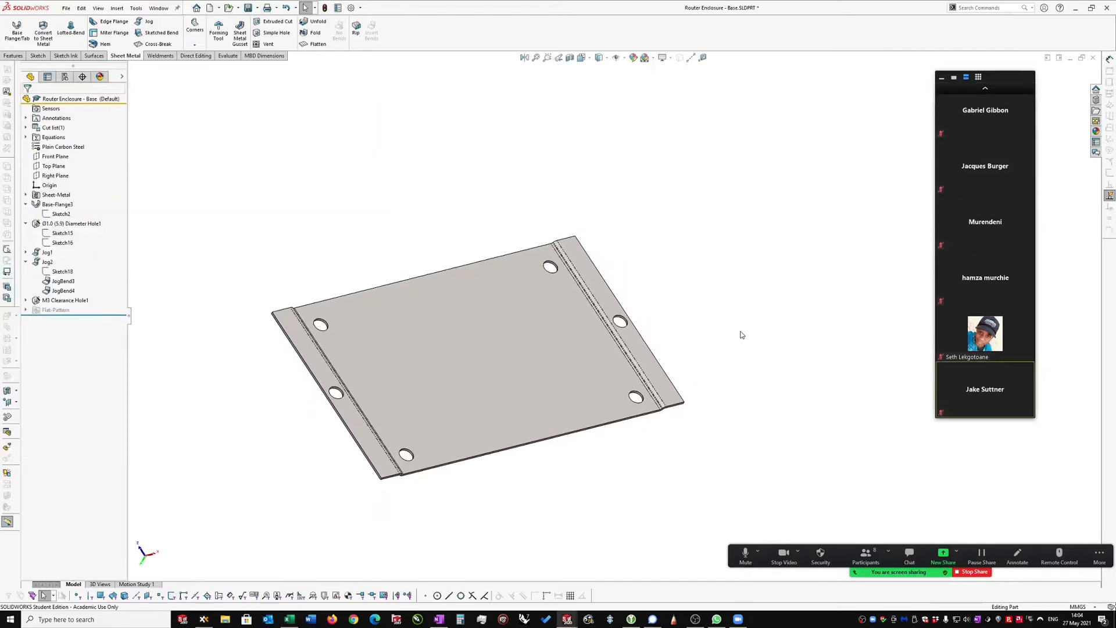
pyautogui.hotkey('ctrl', 'Tab')
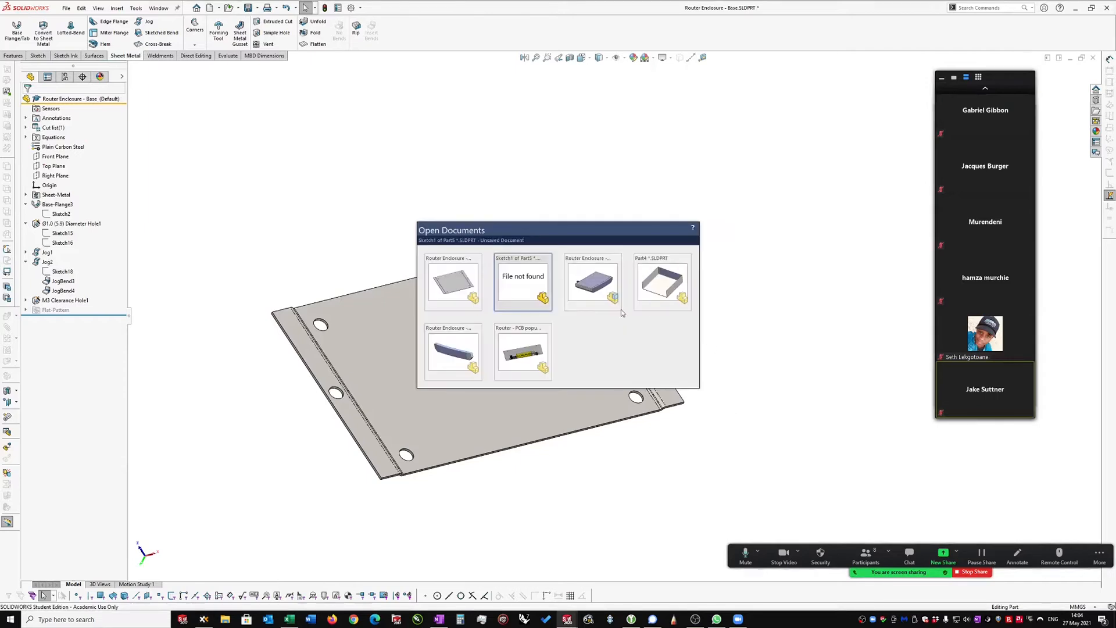
pyautogui.click(674, 286)
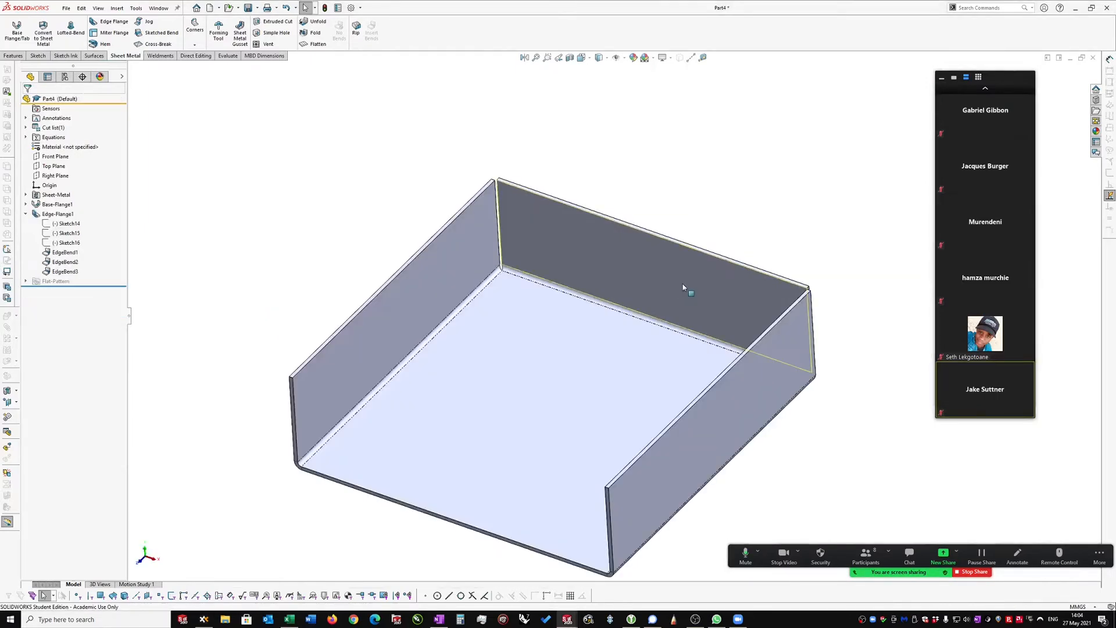
pyautogui.click(942, 79)
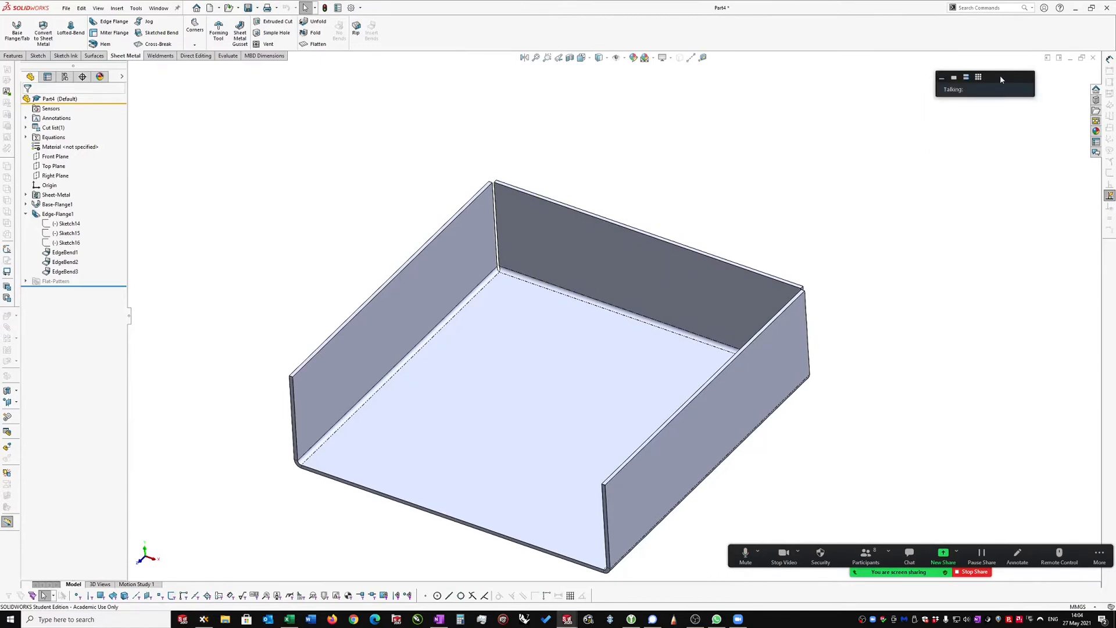
pyautogui.moveTo(1000, 75); pyautogui.dragTo(1032, 101)
# Step: Edit Edge-Flange1 and remove the back wall's edge, keeping only the two opposite side flanges
pyautogui.moveTo(850, 200); pyautogui.dragTo(493, 498, button='middle')
pyautogui.scroll(-1, 479, 444)
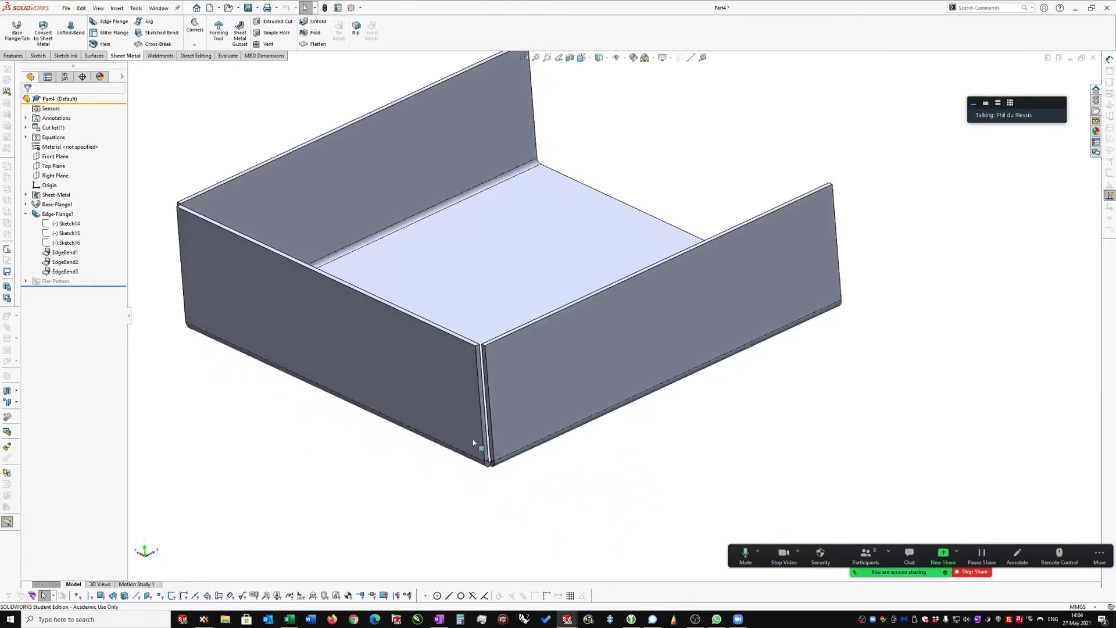
pyautogui.click(56, 214)
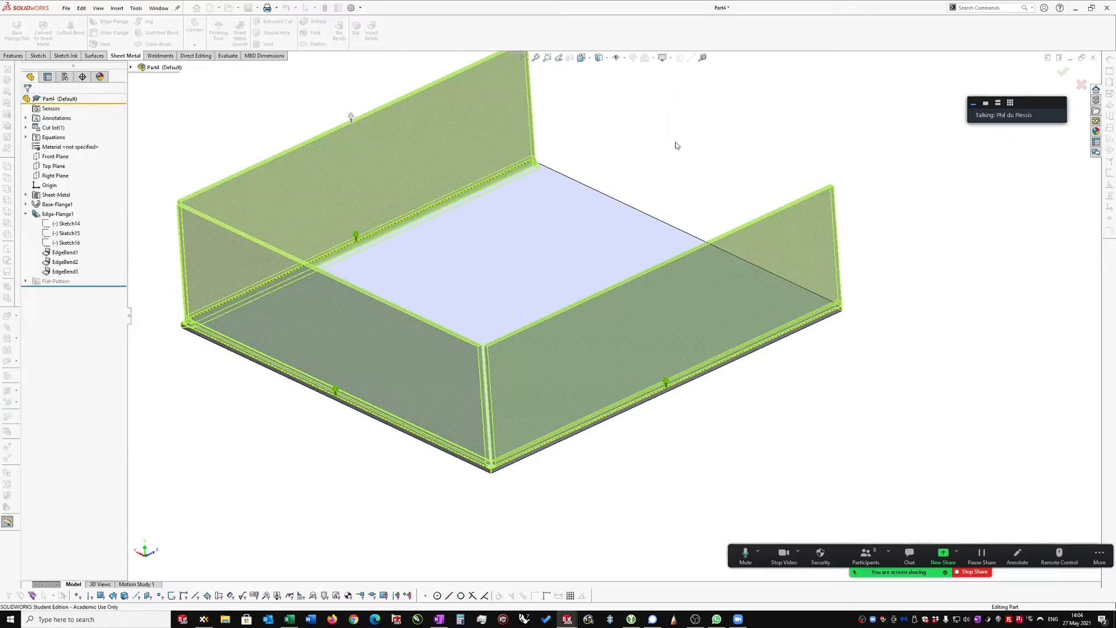
pyautogui.moveTo(674, 138)
pyautogui.mouseDown(button='middle')
pyautogui.moveTo(556, 163)
pyautogui.moveTo(473, 155)
pyautogui.moveTo(345, 207)
pyautogui.moveTo(407, 200)
pyautogui.mouseUp(button='middle')
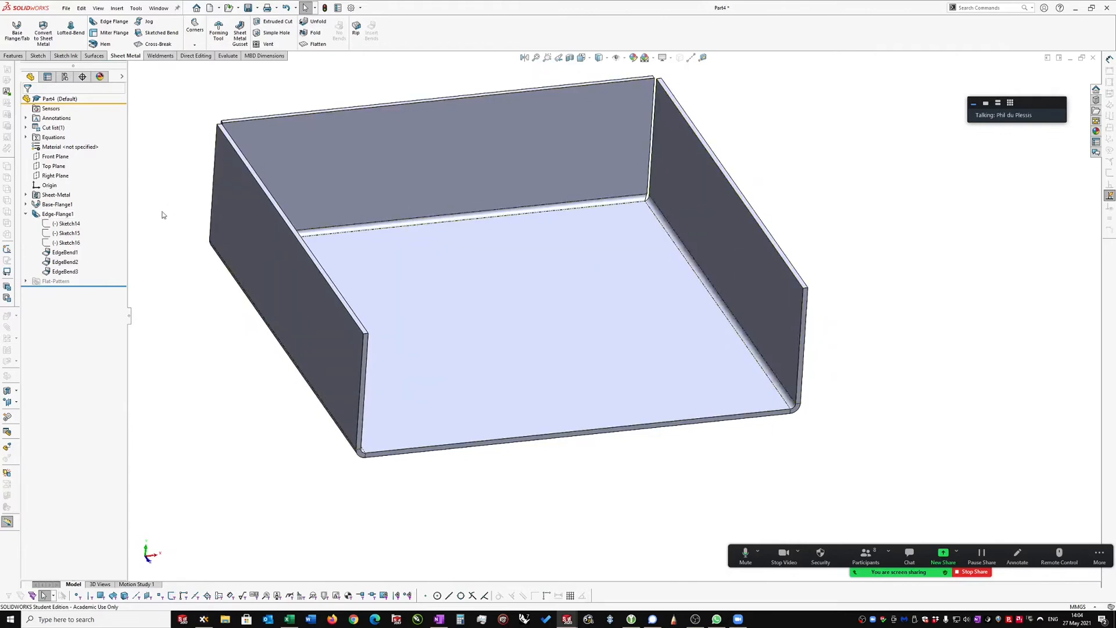
pyautogui.rightClick(58, 215)
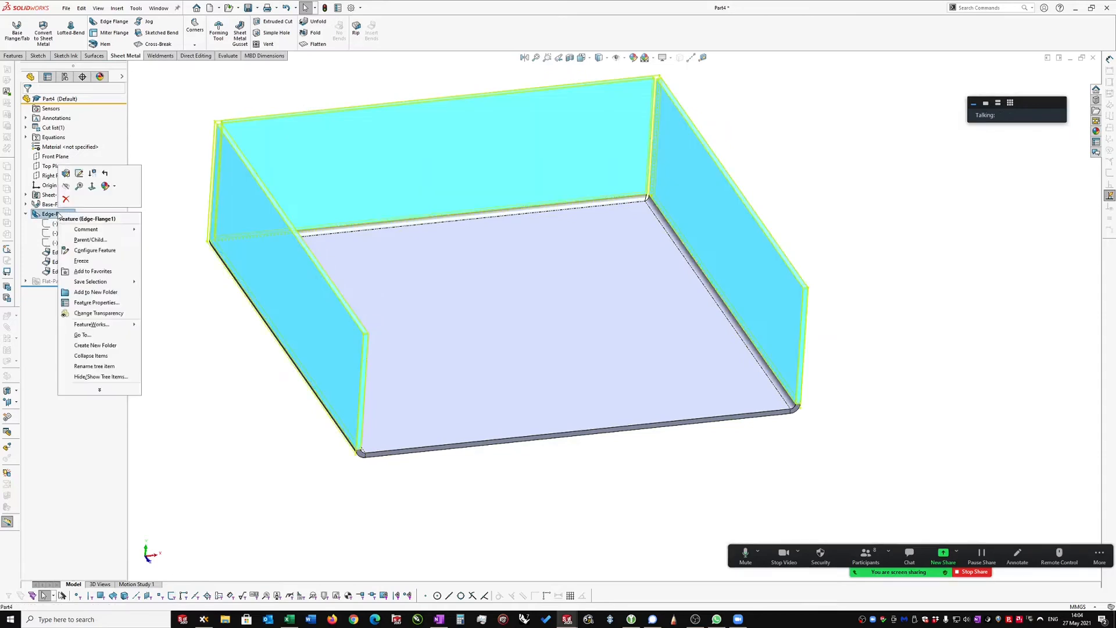
pyautogui.click(67, 175)
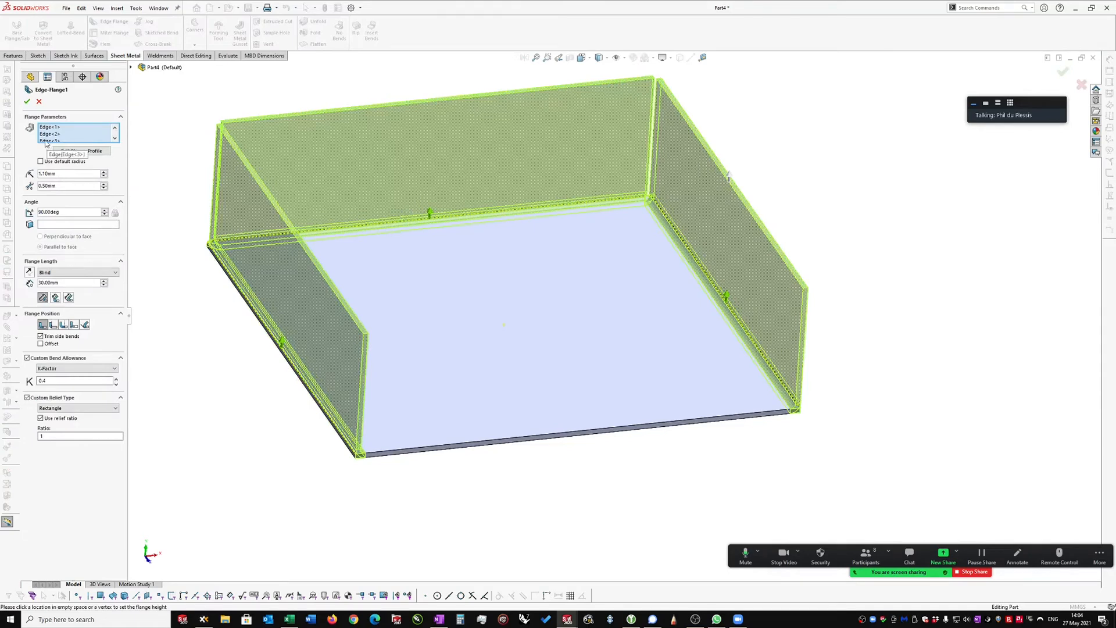
pyautogui.scroll(-1, 51, 141)
pyautogui.click(50, 136)
pyautogui.rightClick(50, 138)
pyautogui.click(72, 152)
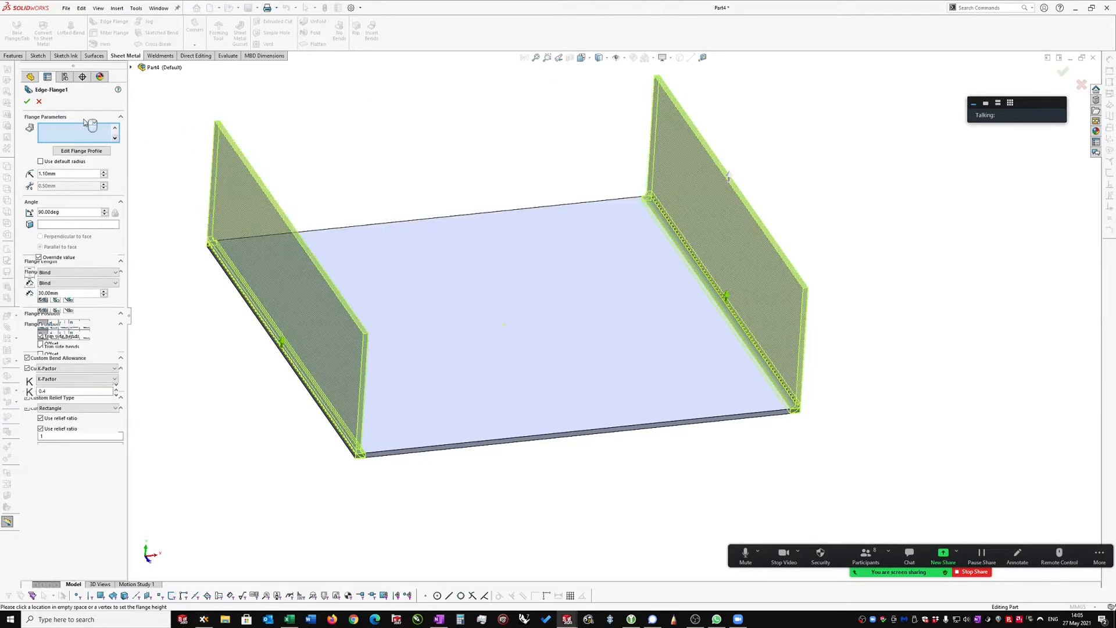
pyautogui.click(27, 102)
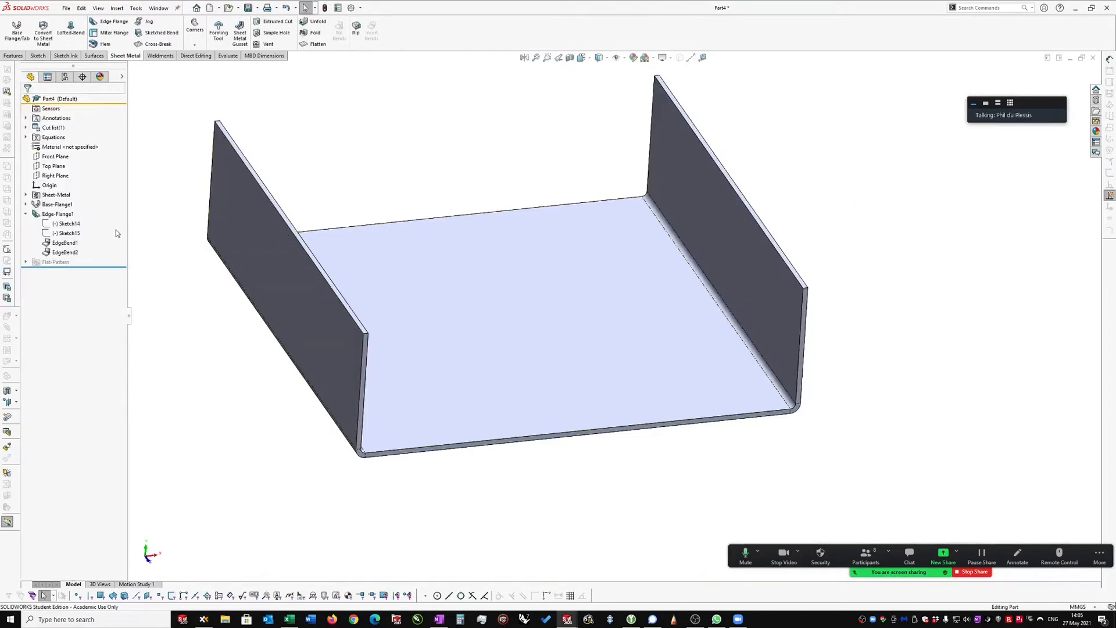
# Step: Edit Sketch14 of the edge flange and pull the profile's two ends inward by about 8 mm and 5.5 mm
pyautogui.moveTo(700, 205)
pyautogui.mouseDown(button='middle')
pyautogui.moveTo(685, 221)
pyautogui.moveTo(701, 213)
pyautogui.moveTo(690, 187)
pyautogui.moveTo(692, 218)
pyautogui.moveTo(707, 213)
pyautogui.mouseUp(button='middle')
pyautogui.click(690, 191)
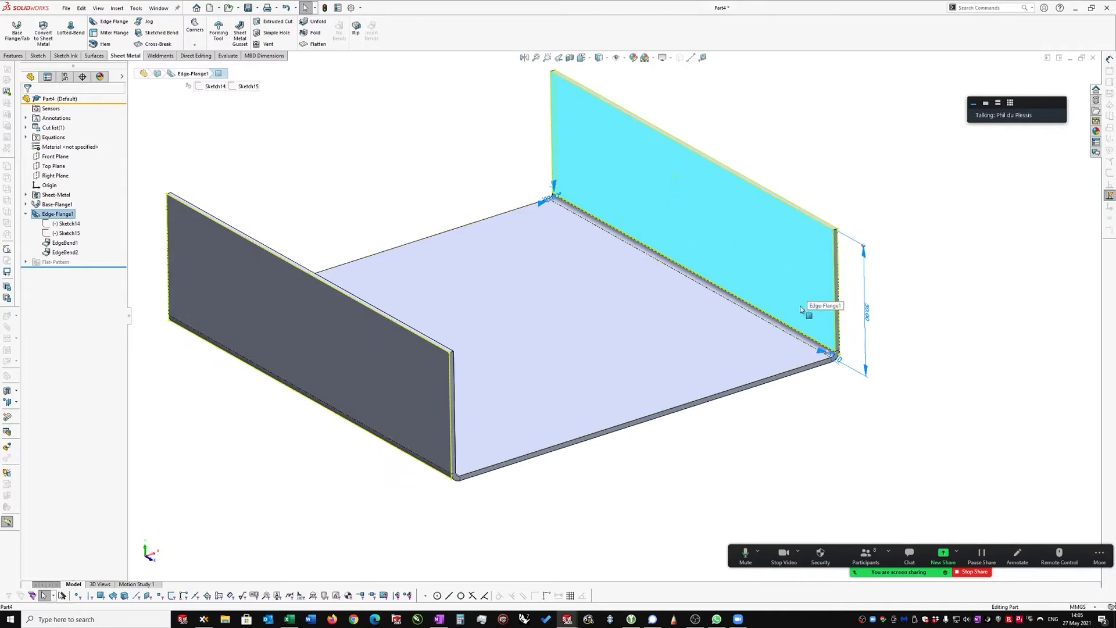
pyautogui.click(55, 225)
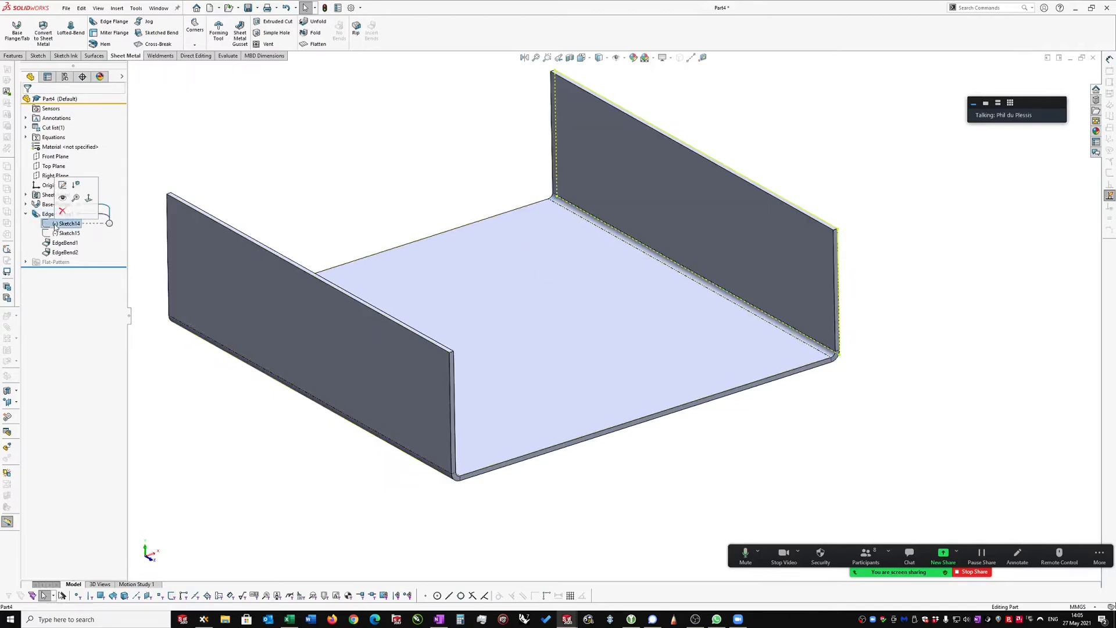
pyautogui.click(62, 187)
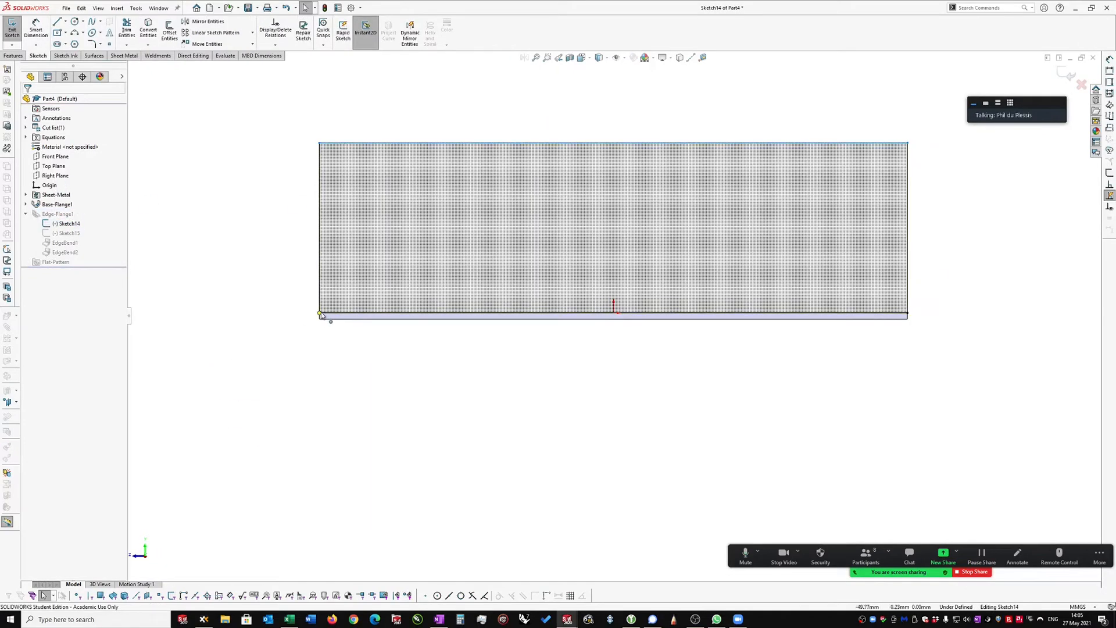
pyautogui.moveTo(320, 314); pyautogui.dragTo(367, 313)
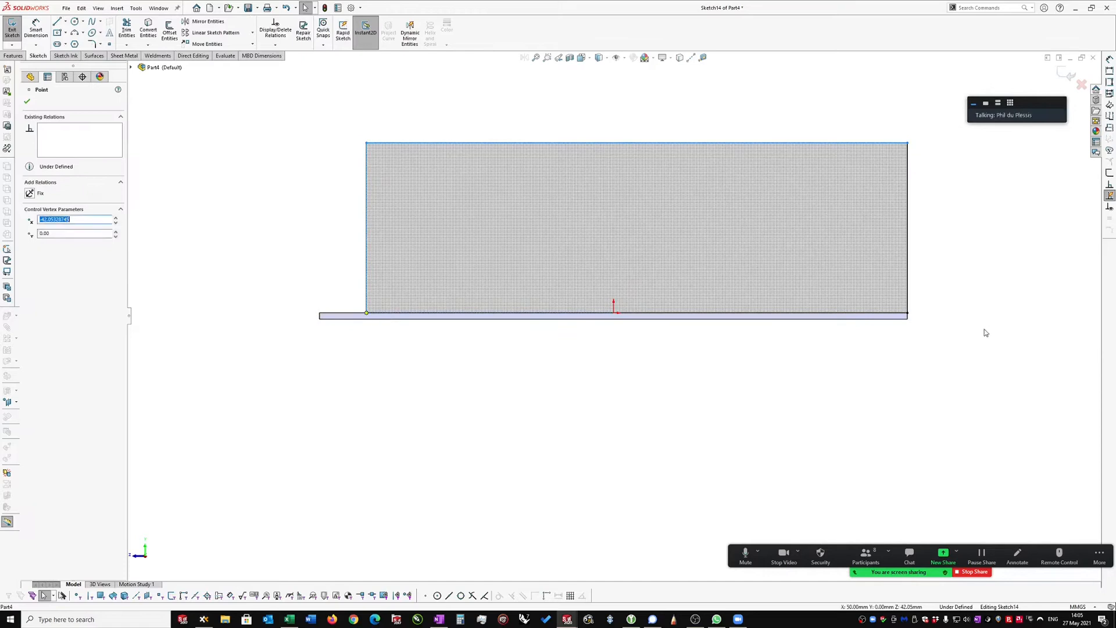
pyautogui.moveTo(907, 314); pyautogui.dragTo(875, 314)
pyautogui.click(738, 441)
# Step: Dimension the gap between the flange profile's left edge and the base plate's left end as 5 mm
pyautogui.press('d')
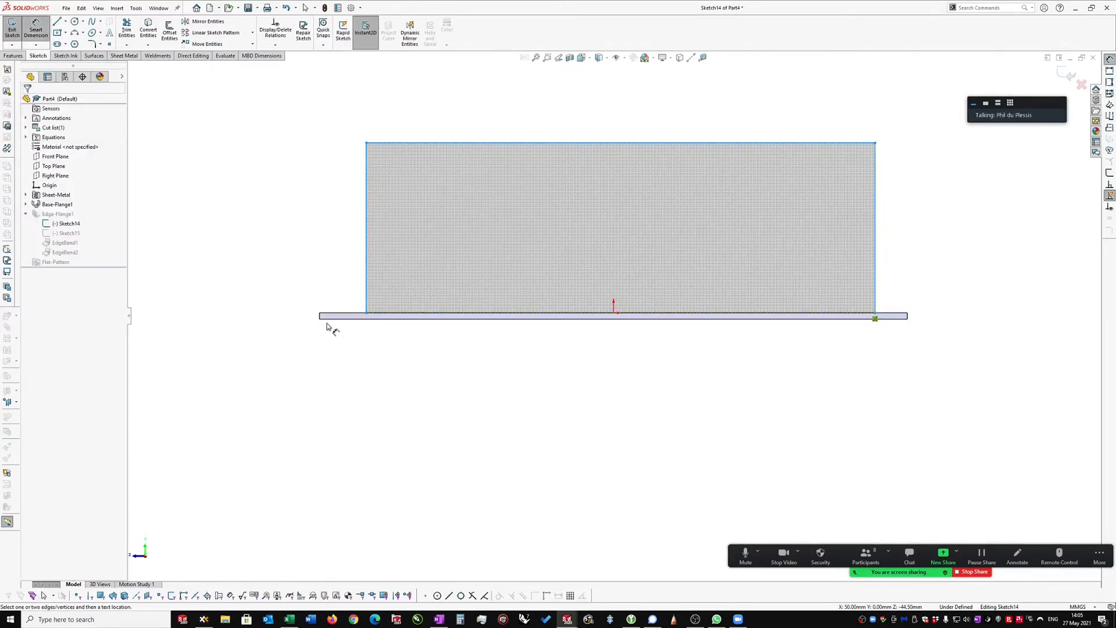
pyautogui.click(321, 315)
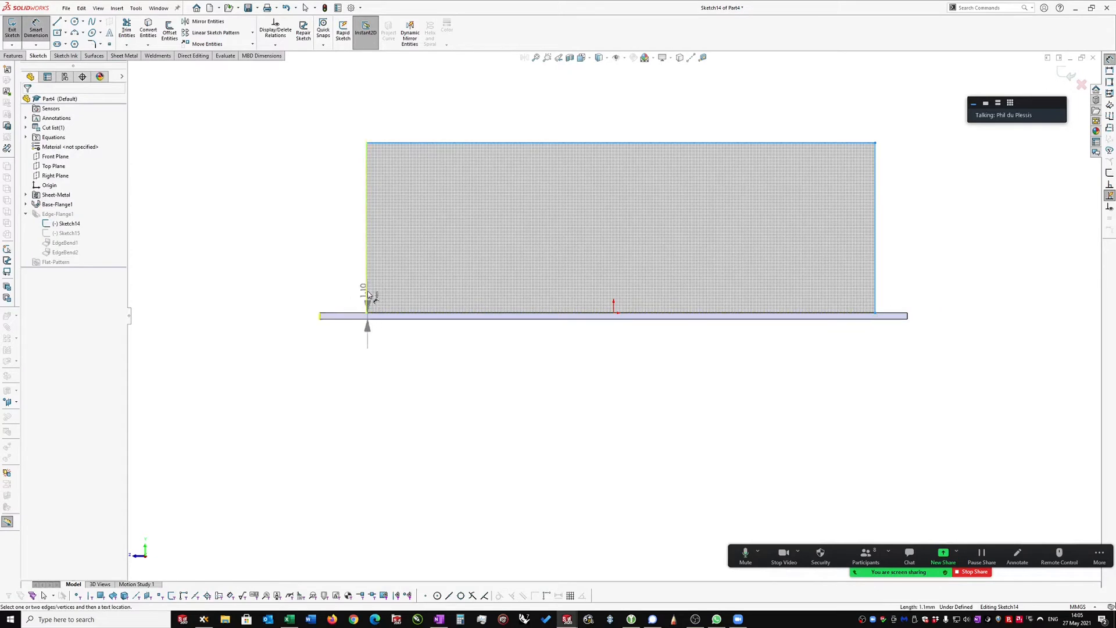
pyautogui.click(343, 373)
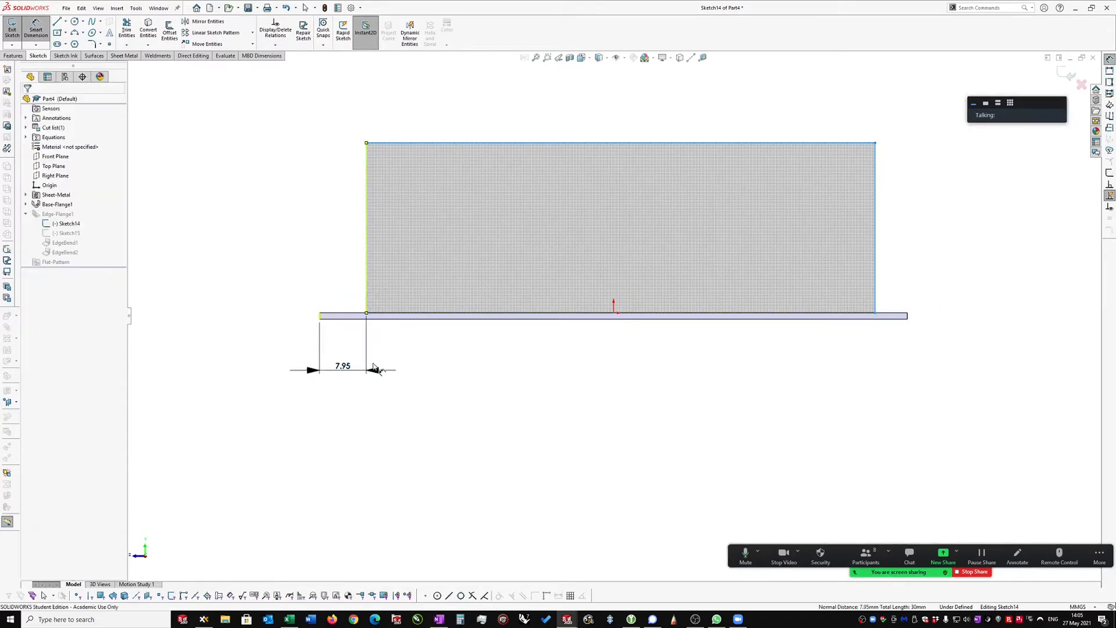
pyautogui.write('5')
pyautogui.press('Return')
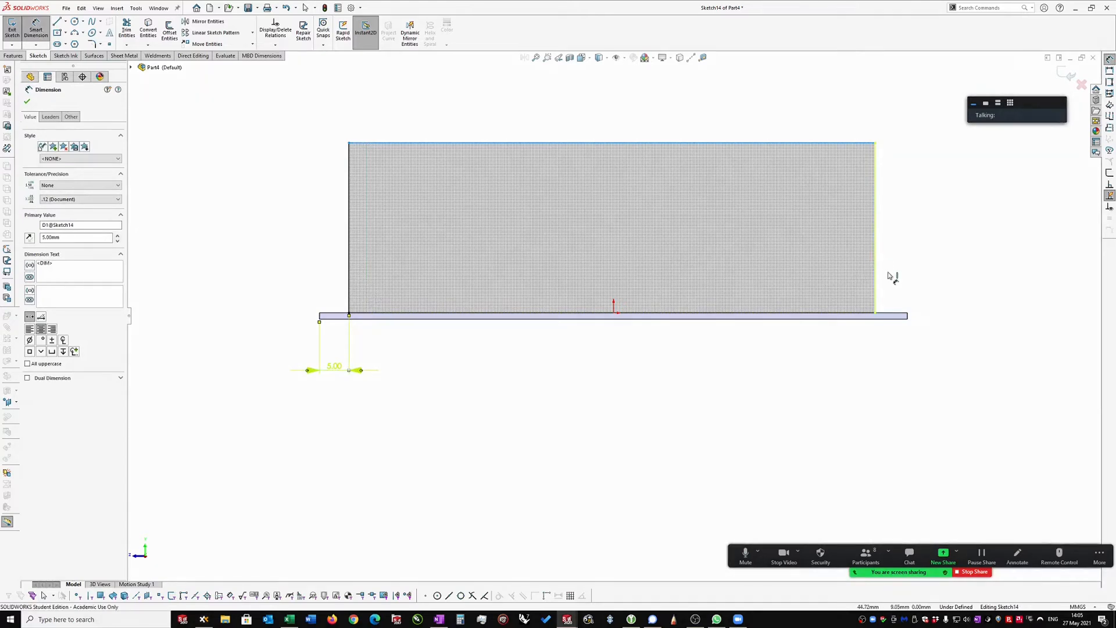
# Step: Dimension the gap between the flange profile's right edge and the base plate's right end as 5 mm
pyautogui.click(907, 316)
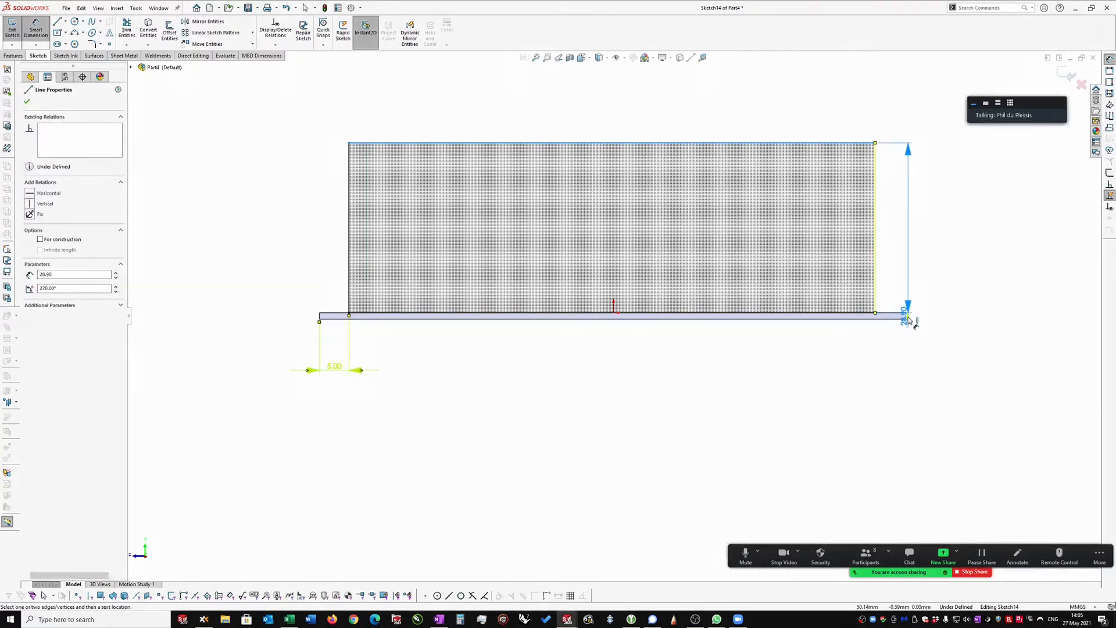
pyautogui.click(892, 351)
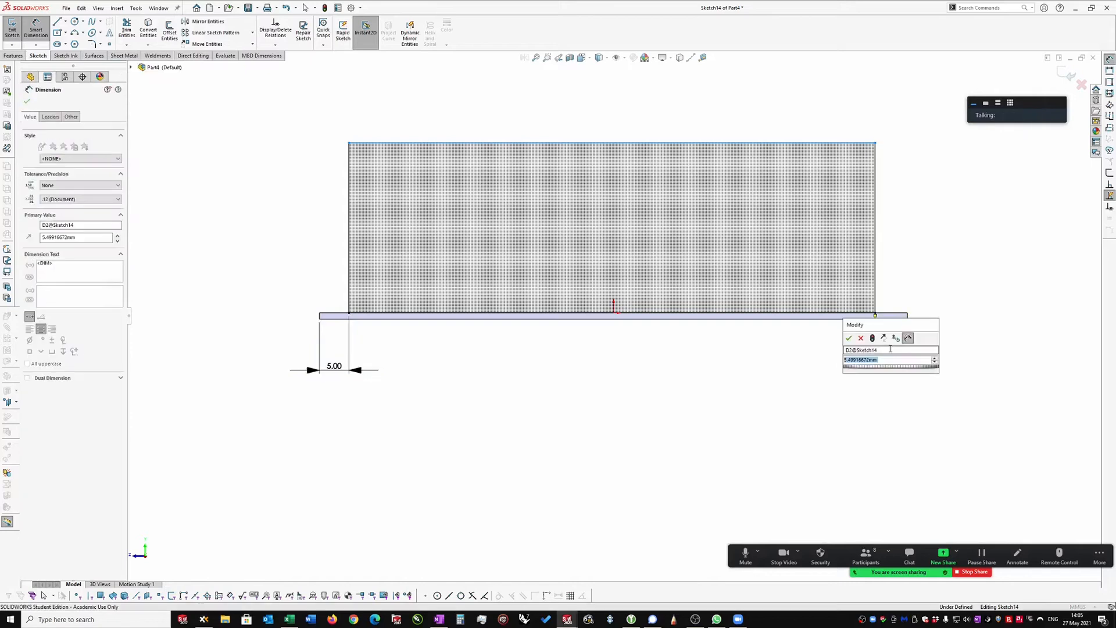
pyautogui.write('5')
pyautogui.press('Return')
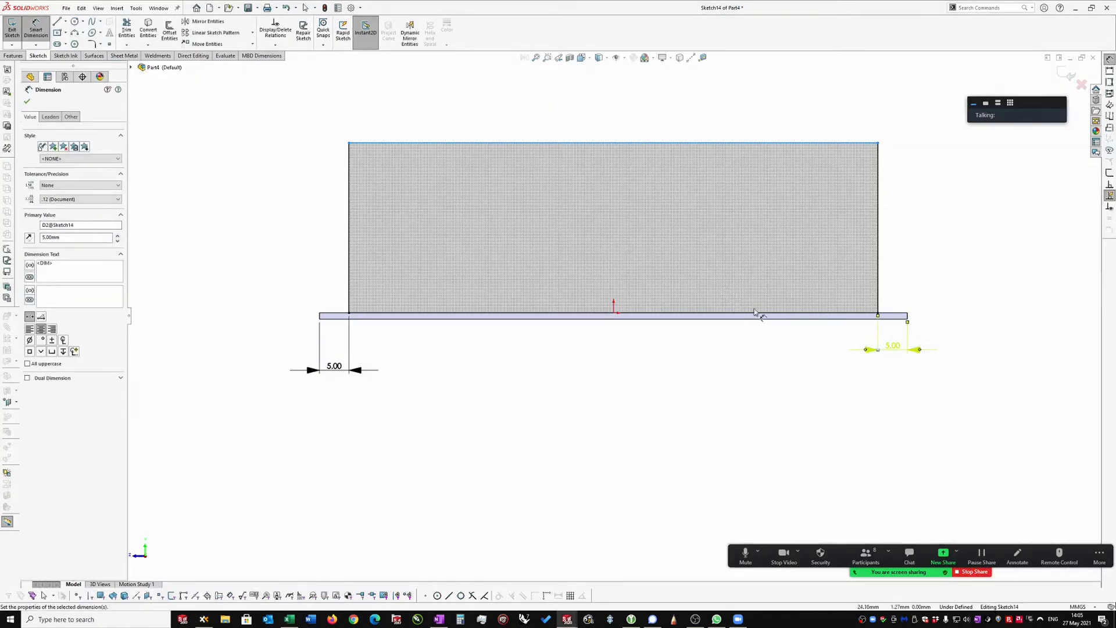
# Step: Dimension the flange profile's height between its upper and lower edges as 30 mm
pyautogui.click(842, 142)
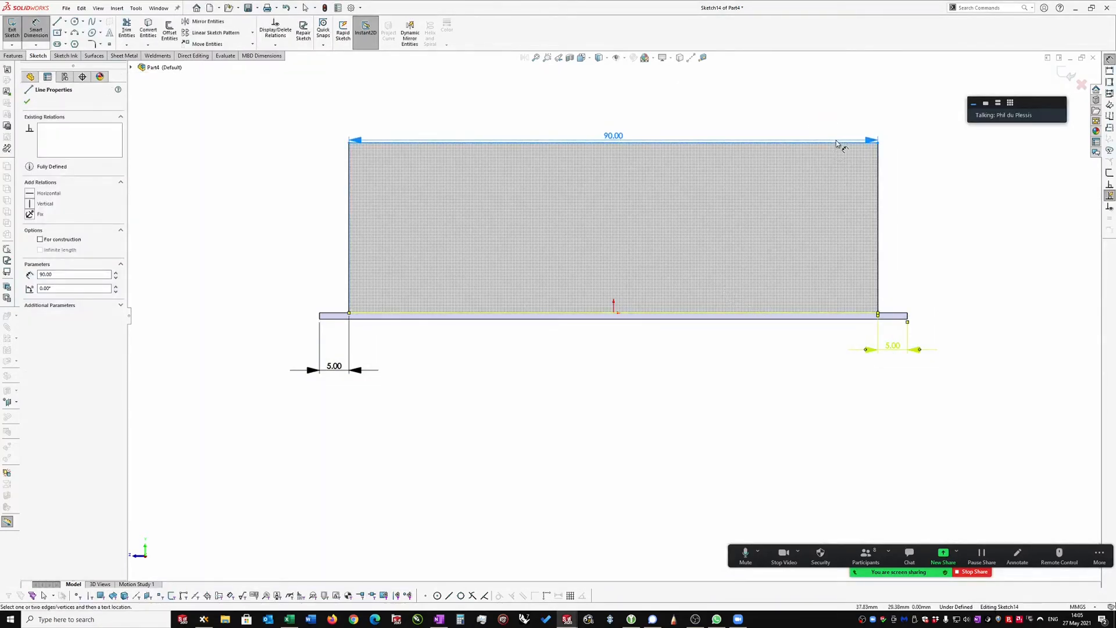
pyautogui.click(847, 313)
pyautogui.click(969, 240)
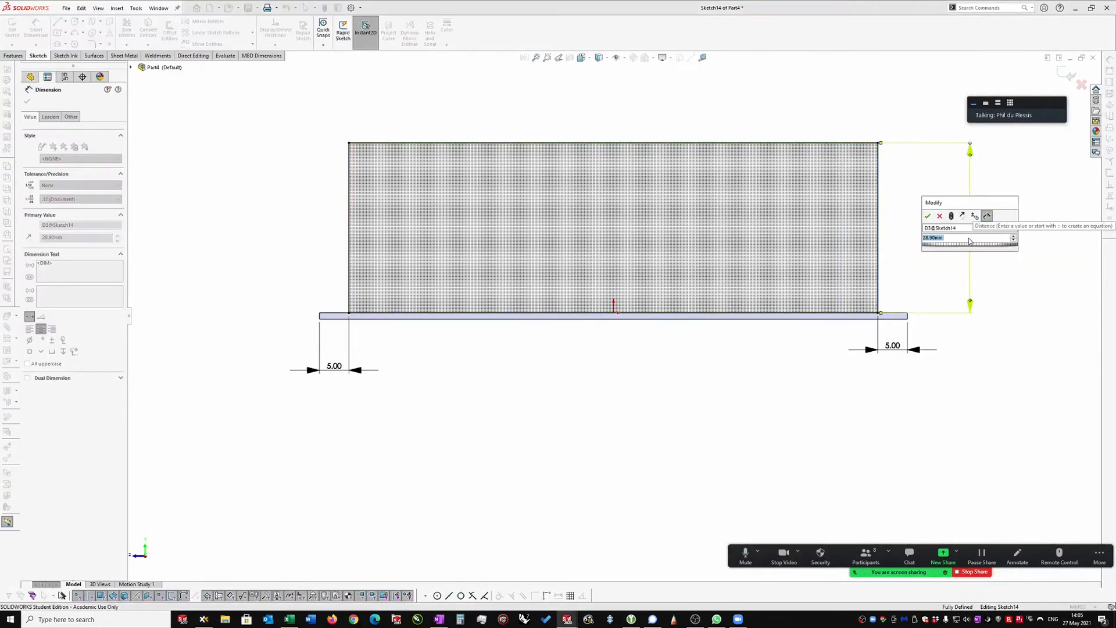
pyautogui.write('30')
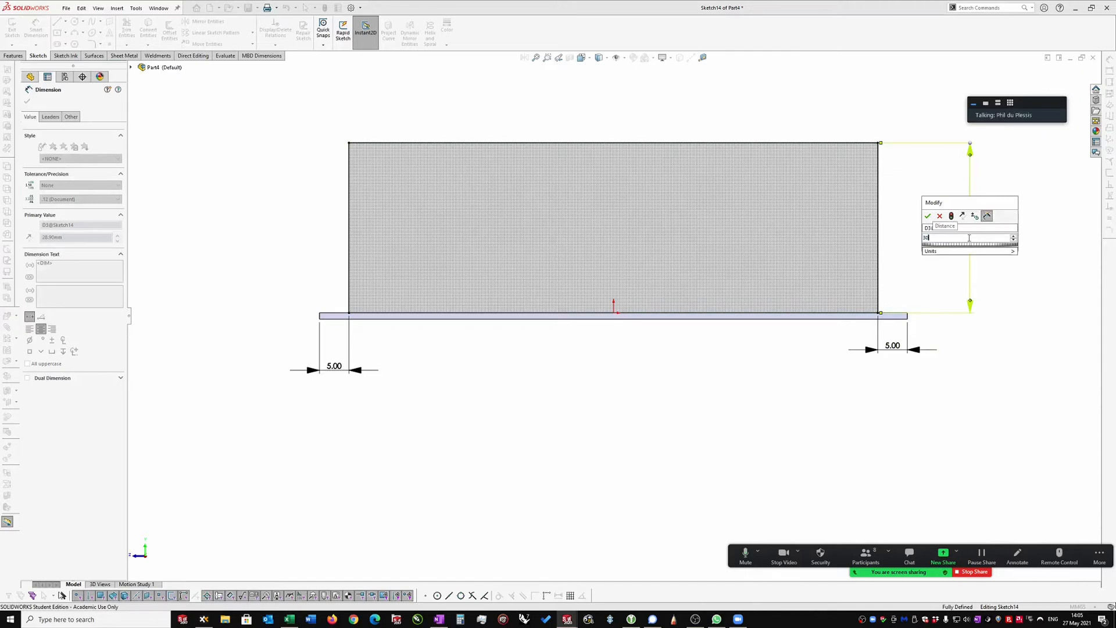
pyautogui.press('Return')
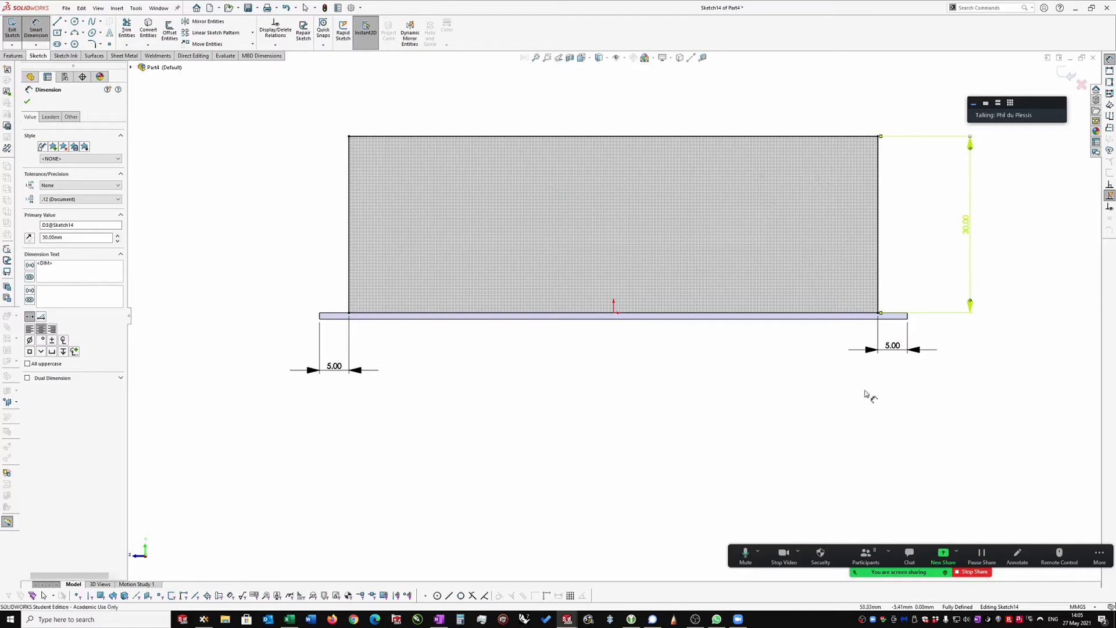
pyautogui.press('Escape')
# Step: Sketch a circle about 10.6 mm in diameter inside the flange profile, near its upper left area
pyautogui.moveTo(620, 432); pyautogui.dragTo(641, 443, button='right')
pyautogui.press('s')
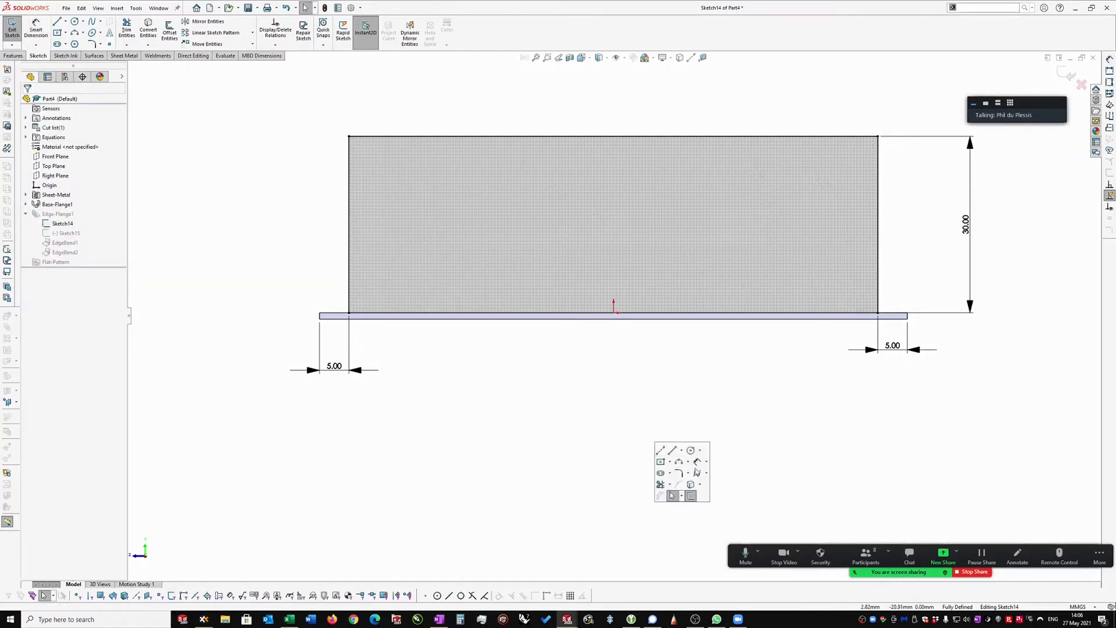
pyautogui.click(488, 204)
pyautogui.moveTo(429, 385); pyautogui.dragTo(434, 389, button='right')
pyautogui.press('s')
pyautogui.click(507, 397)
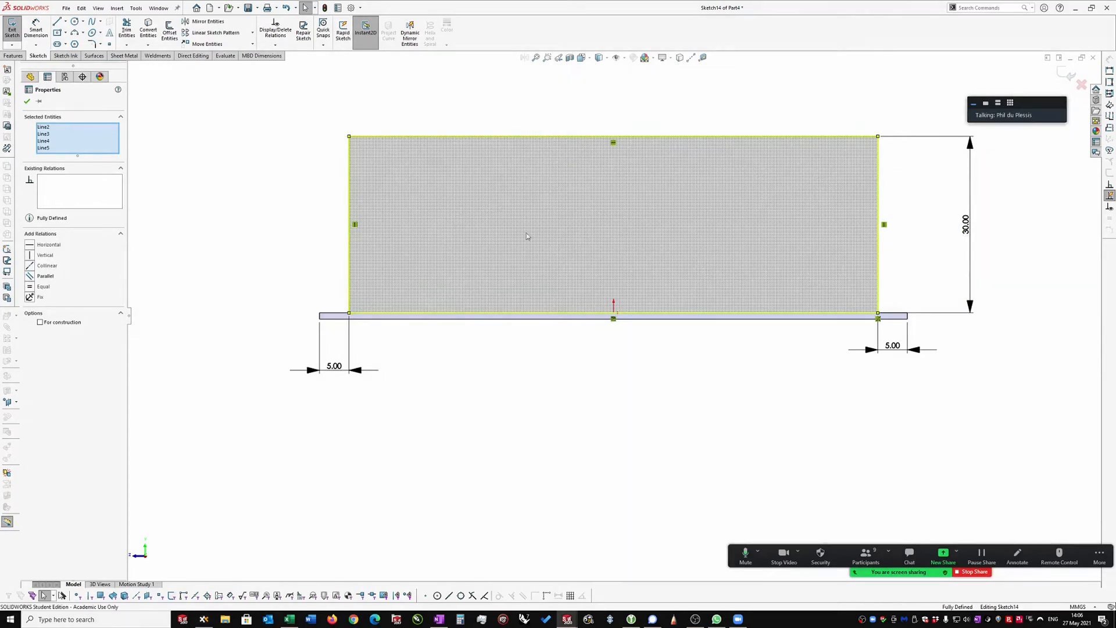
pyautogui.click(466, 205)
# Step: Dimension the circle's diameter, keeping its drawn size, and exit the flange profile sketch
pyautogui.moveTo(429, 95); pyautogui.dragTo(426, 72, button='right')
pyautogui.click(456, 185)
pyautogui.click(404, 104)
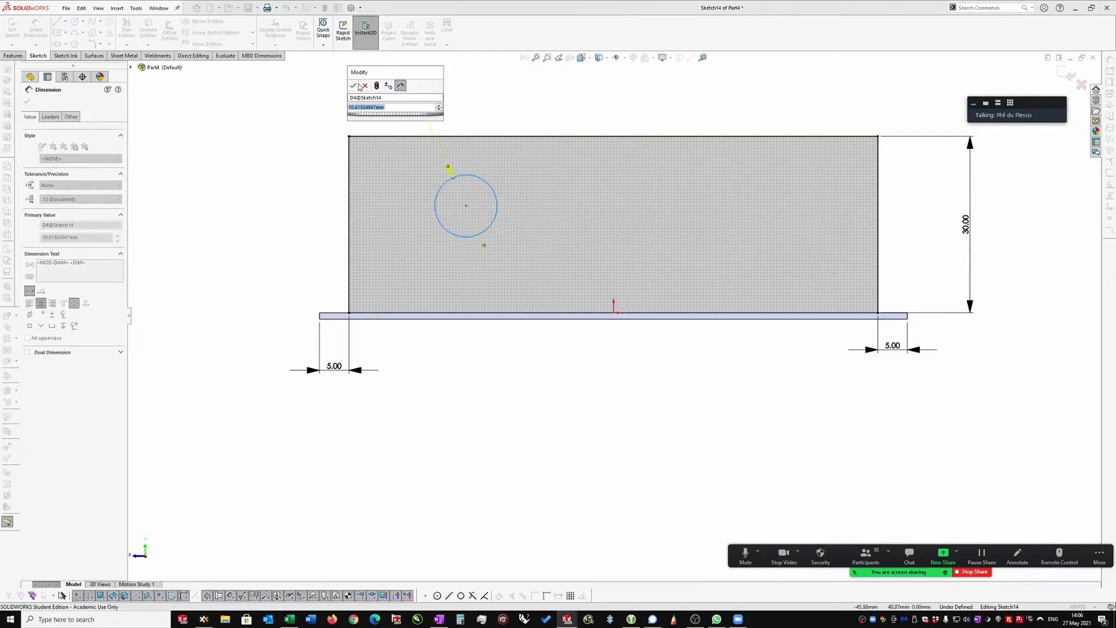
pyautogui.click(354, 85)
pyautogui.press('Escape')
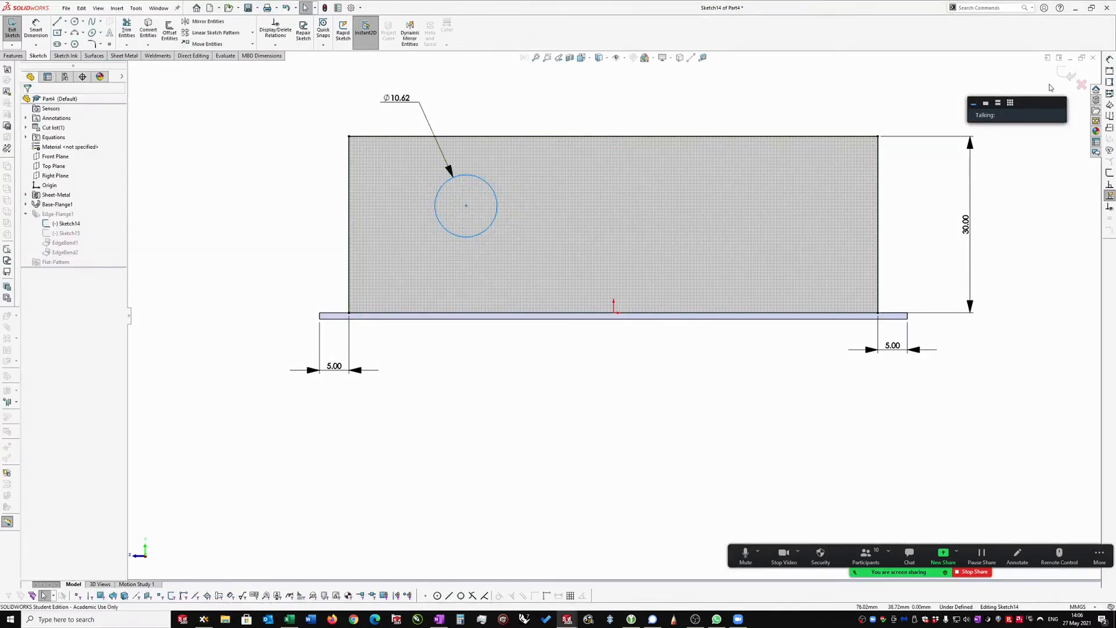
pyautogui.click(1069, 74)
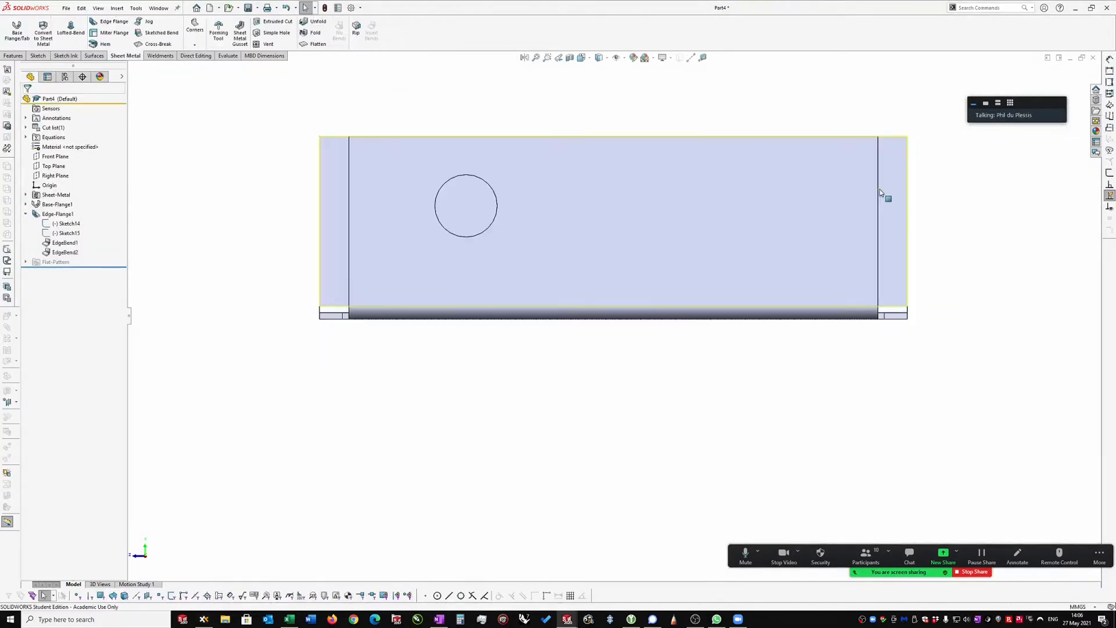
# Step: Edit Edge-Flange1 and set its custom relief type to Tear
pyautogui.moveTo(984, 282); pyautogui.dragTo(654, 484, button='middle')
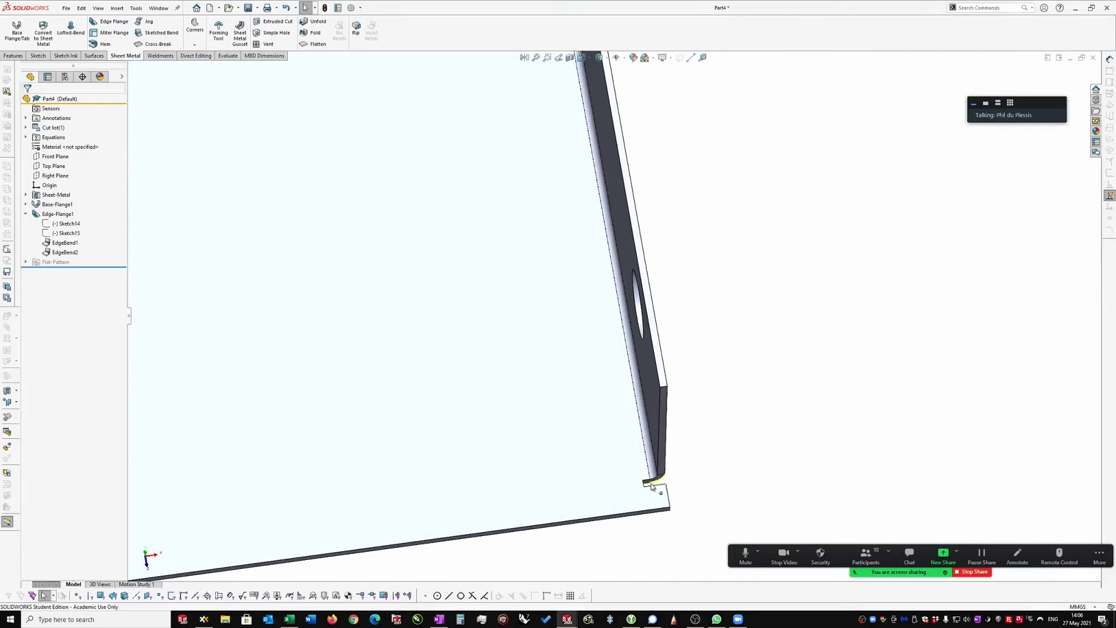
pyautogui.moveTo(646, 485); pyautogui.dragTo(616, 465, button='middle')
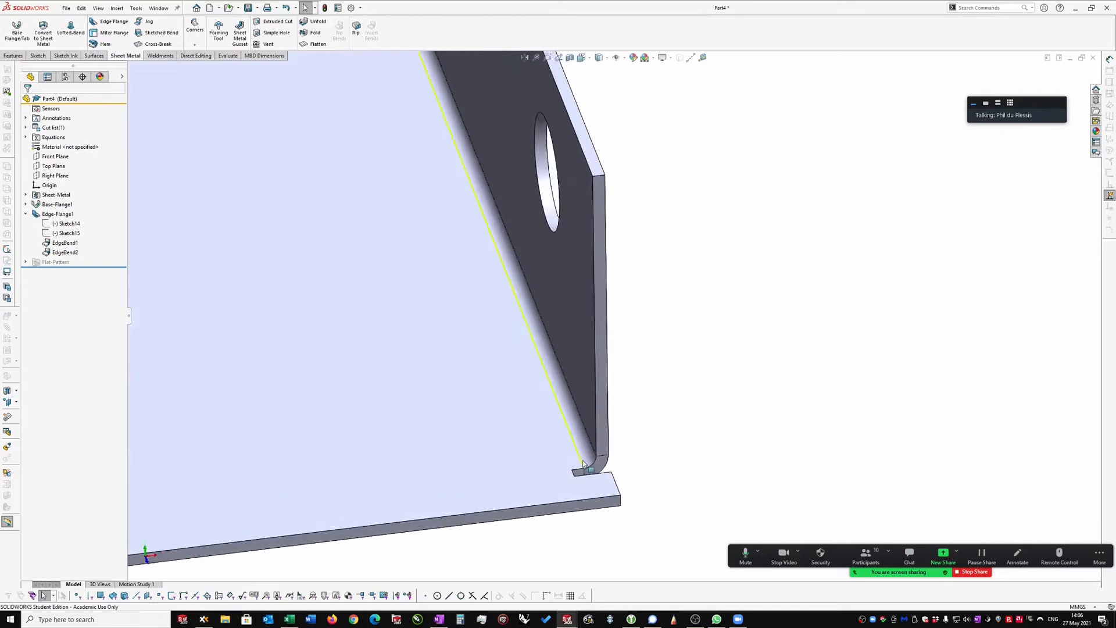
pyautogui.click(582, 466)
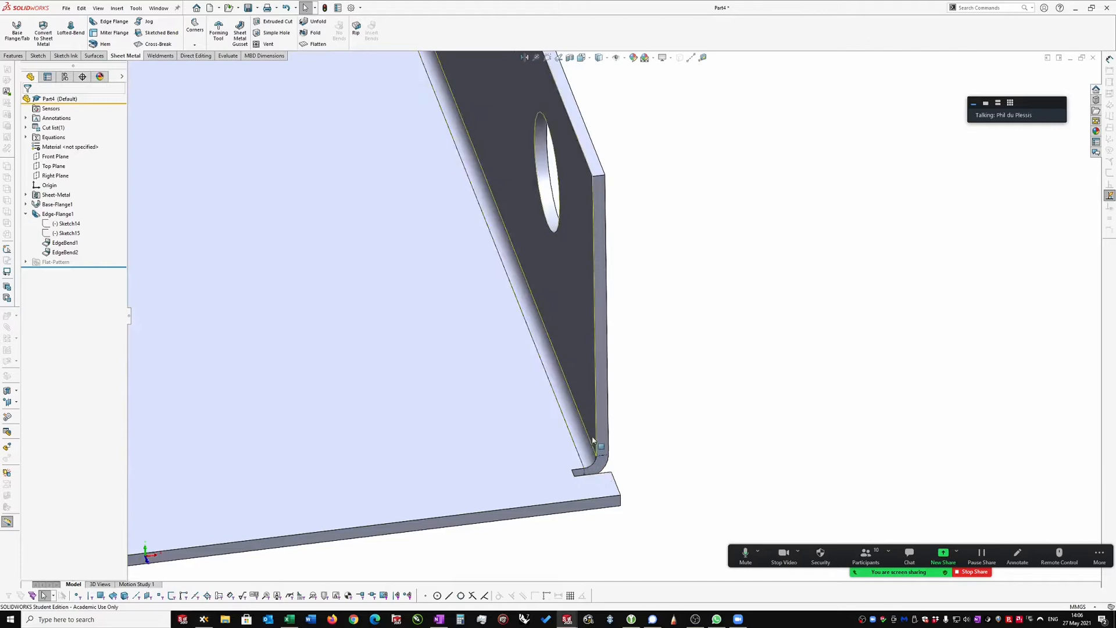
pyautogui.scroll(-4, 593, 385)
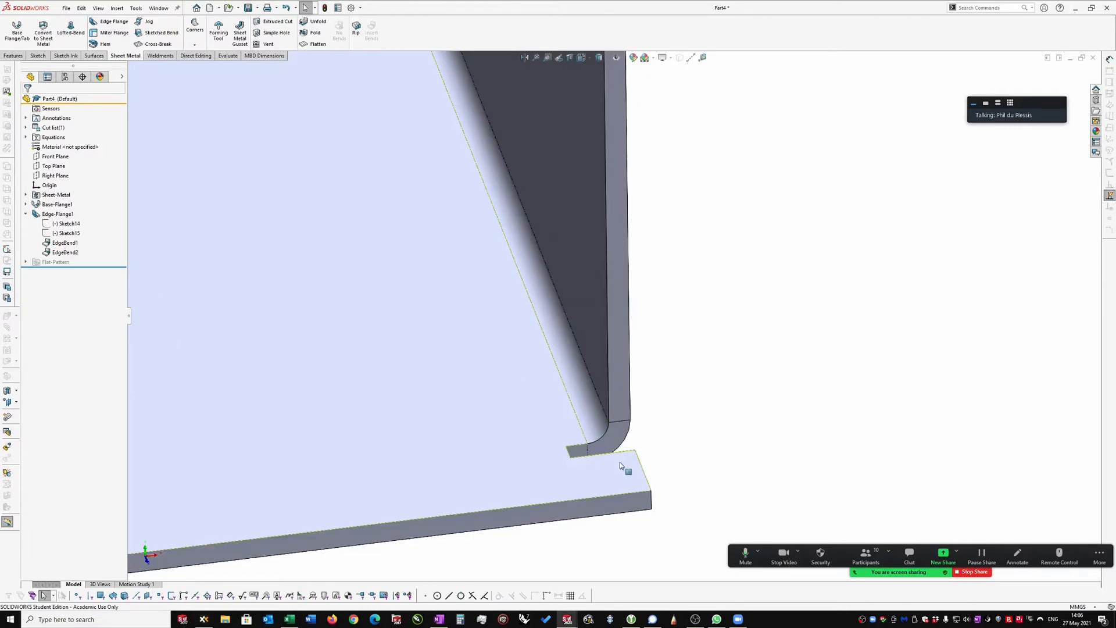
pyautogui.rightClick(58, 214)
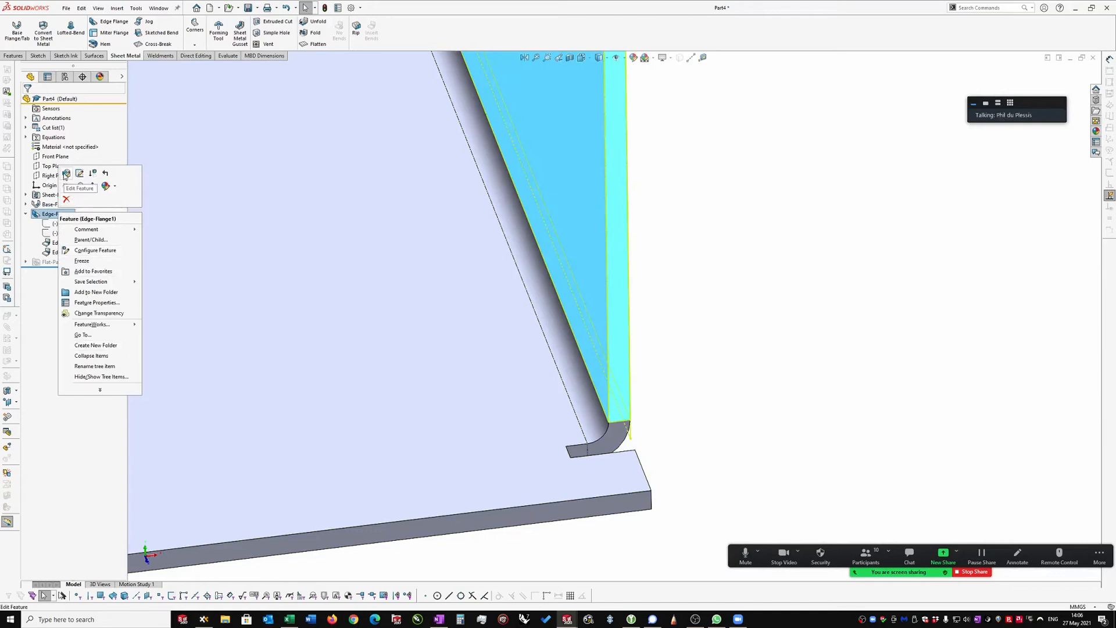
pyautogui.click(82, 261)
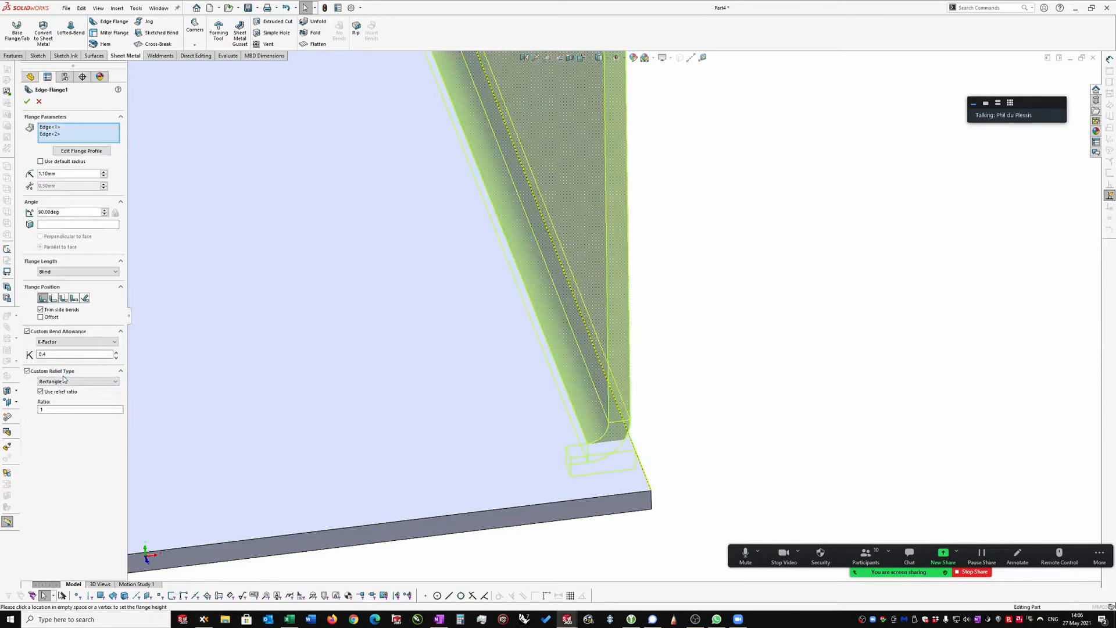
pyautogui.click(52, 381)
pyautogui.click(53, 404)
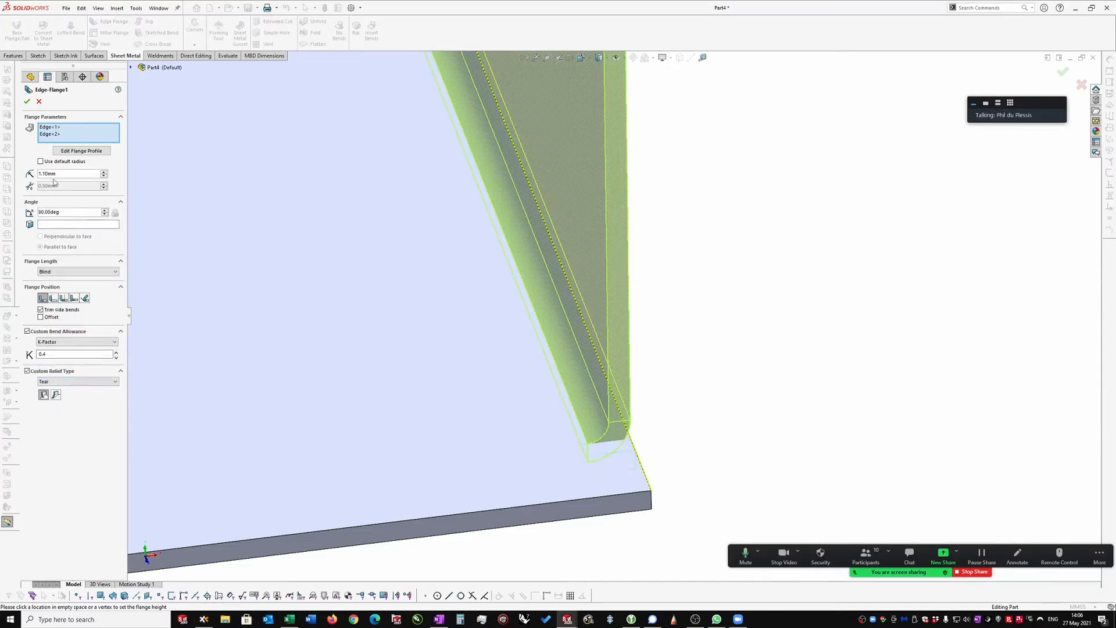
pyautogui.click(27, 101)
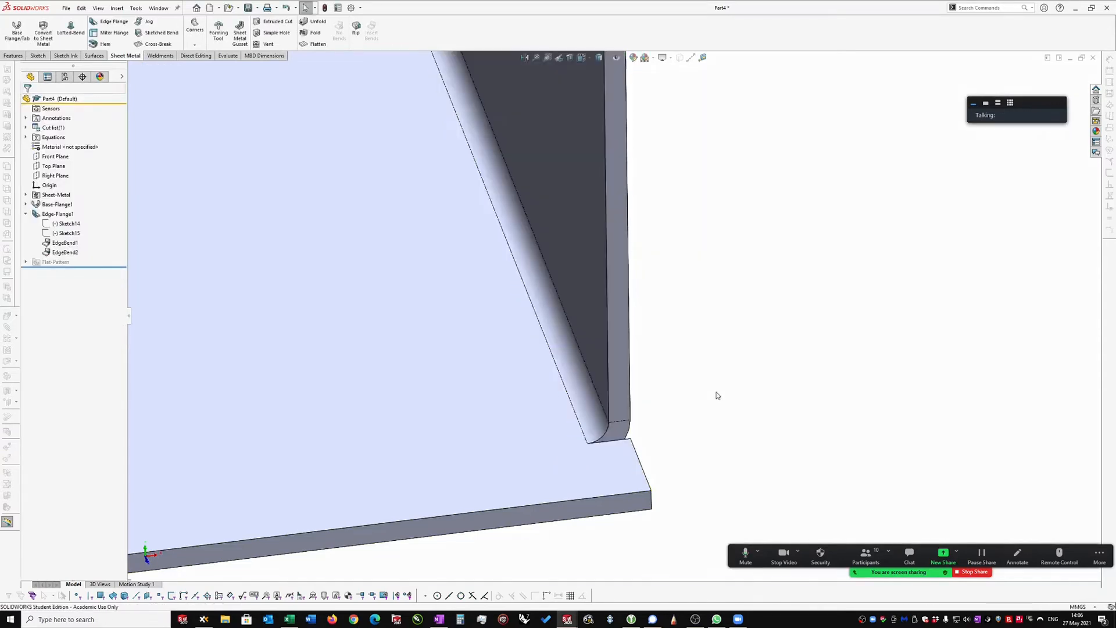
# Step: Edit Edge-Flange1 and change the flange position to Bend Outside
pyautogui.moveTo(629, 463); pyautogui.dragTo(667, 346, button='middle')
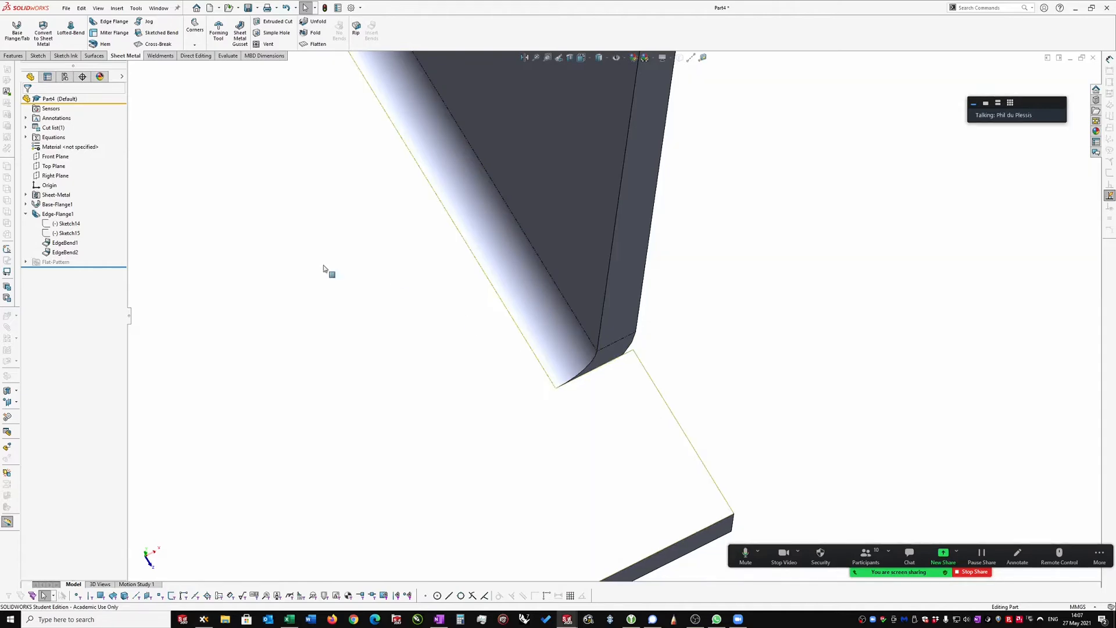
pyautogui.scroll(1, 178, 260)
pyautogui.scroll(3, 613, 251)
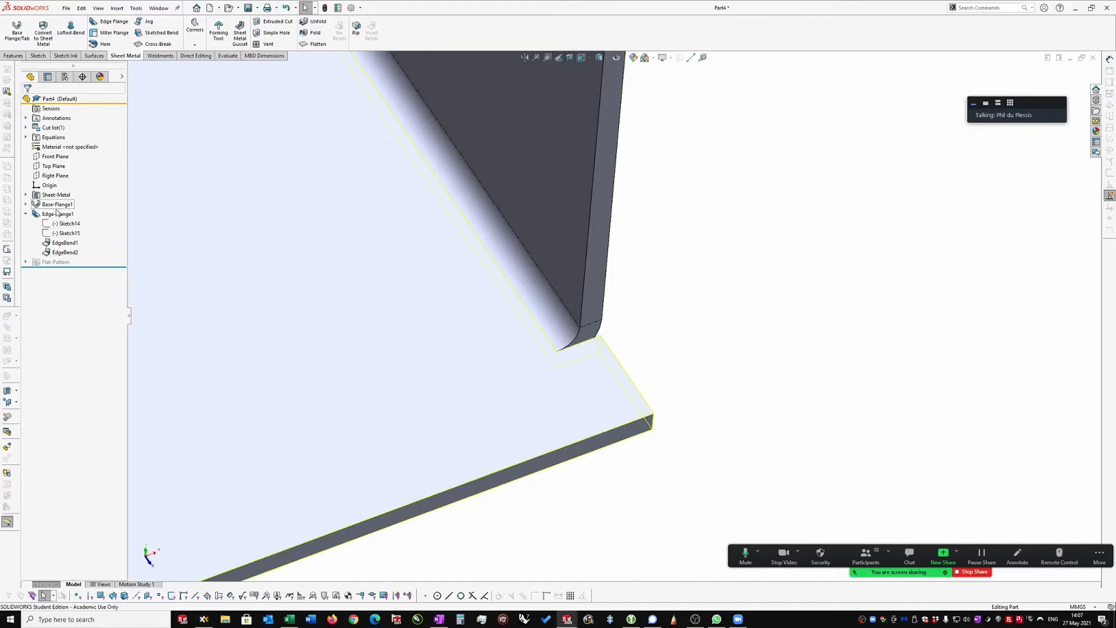
pyautogui.rightClick(58, 215)
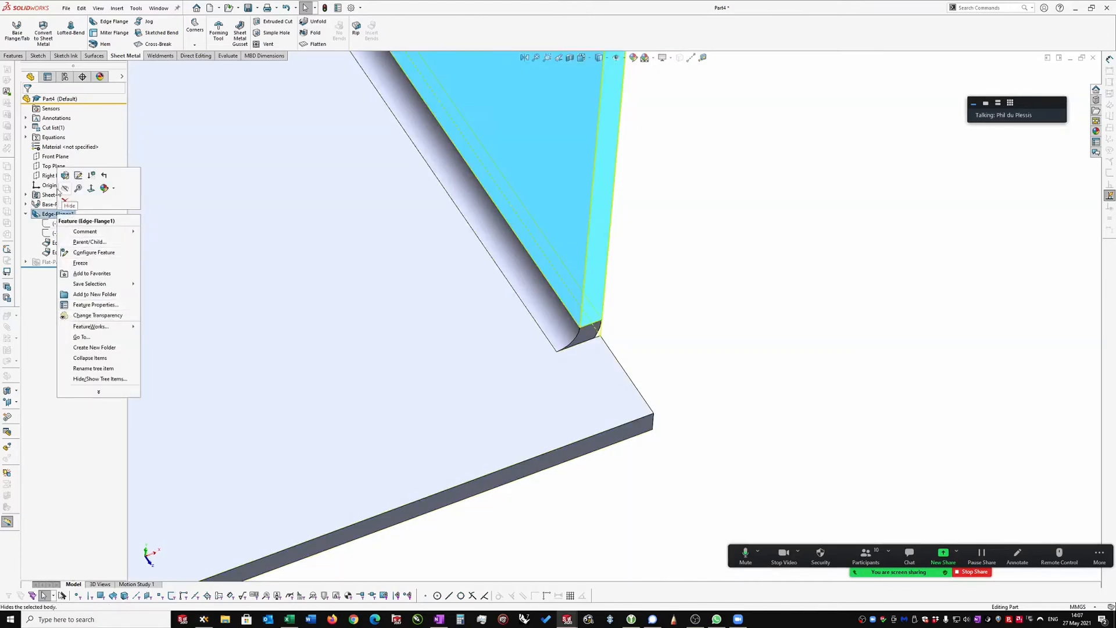
pyautogui.click(65, 176)
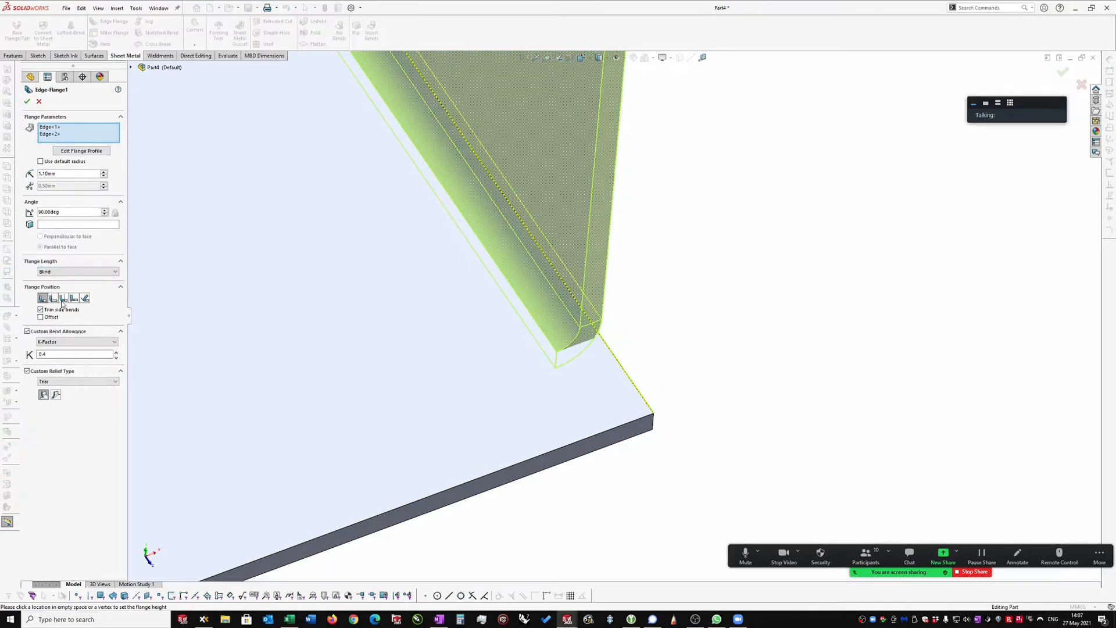
pyautogui.click(64, 298)
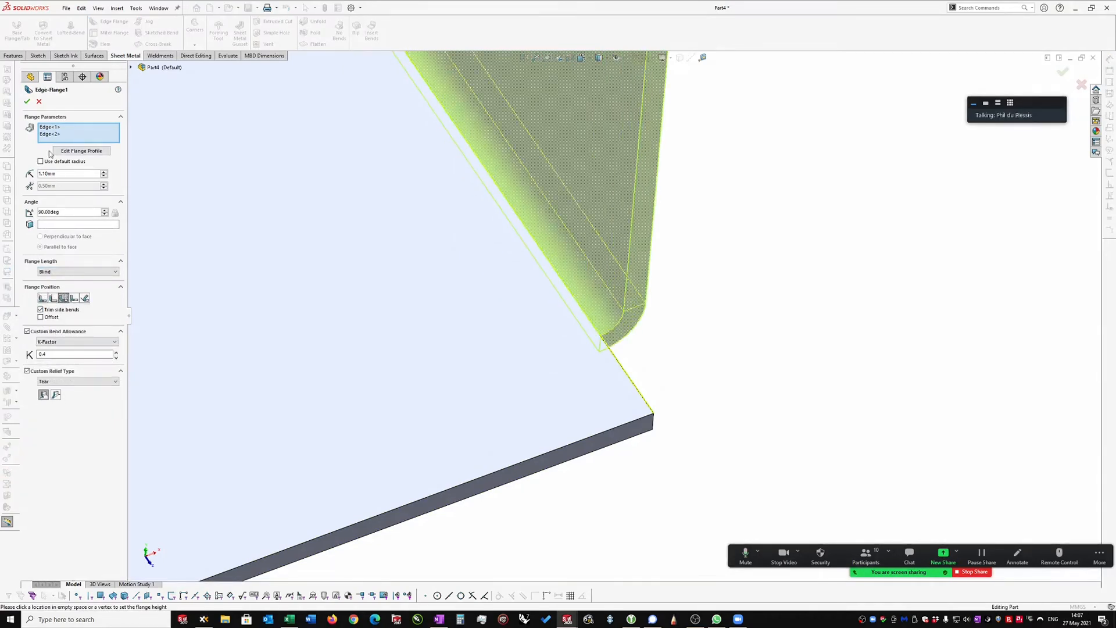
pyautogui.moveTo(700, 324); pyautogui.dragTo(615, 332, button='middle')
pyautogui.moveTo(781, 243); pyautogui.dragTo(92, 262, button='middle')
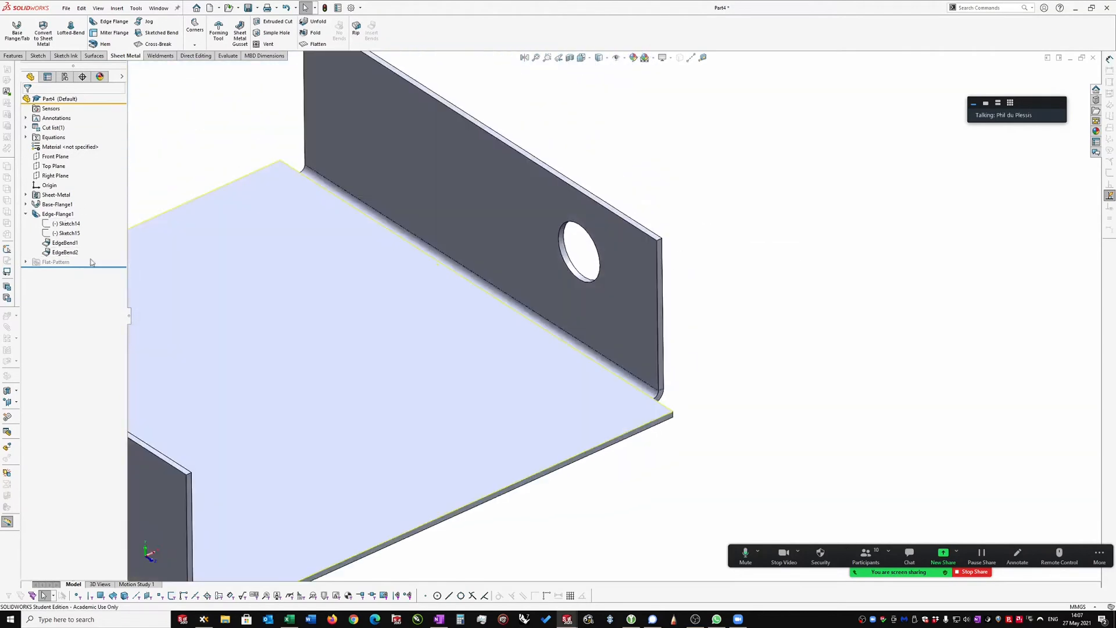
# Step: Edit Edge-Flange1 to use an Obround relief with a ratio of 0.25 and the Material Outside flange position
pyautogui.rightClick(50, 215)
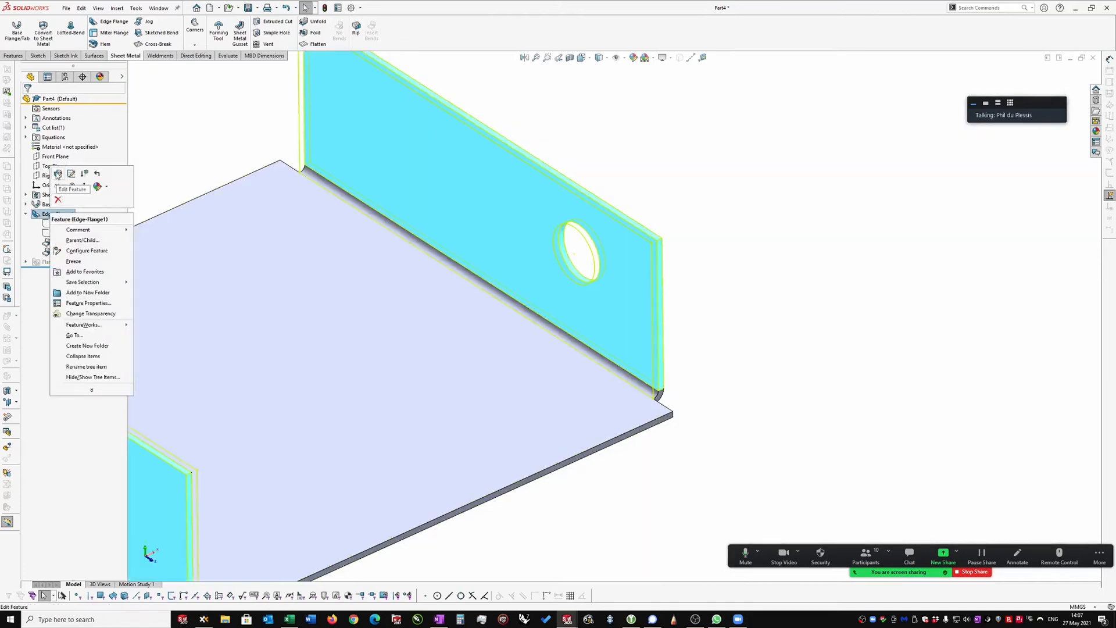
pyautogui.click(58, 174)
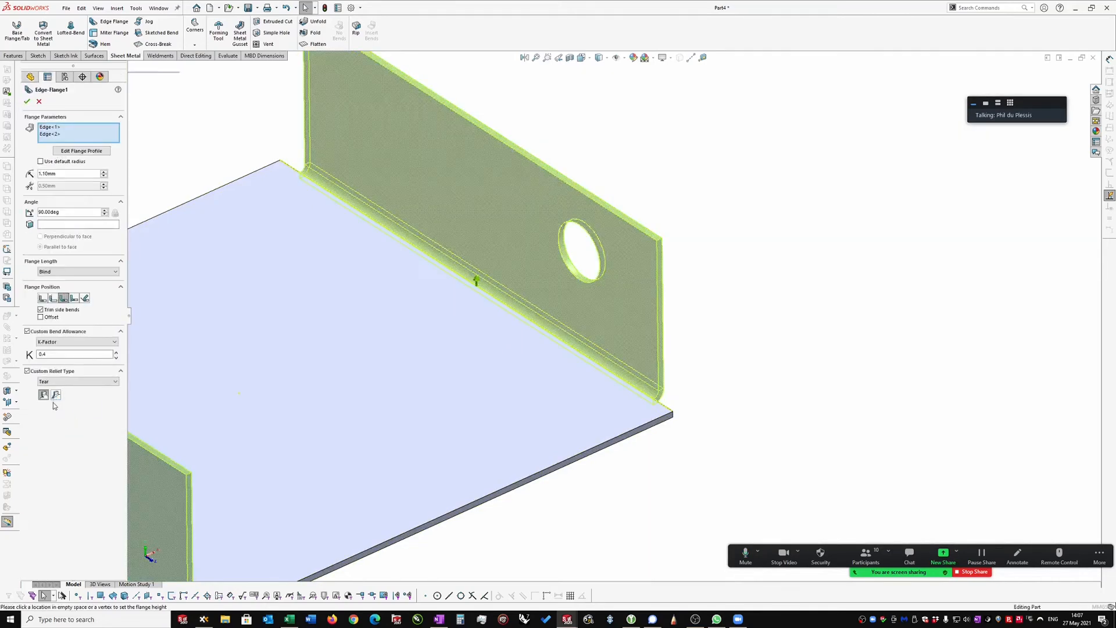
pyautogui.click(45, 381)
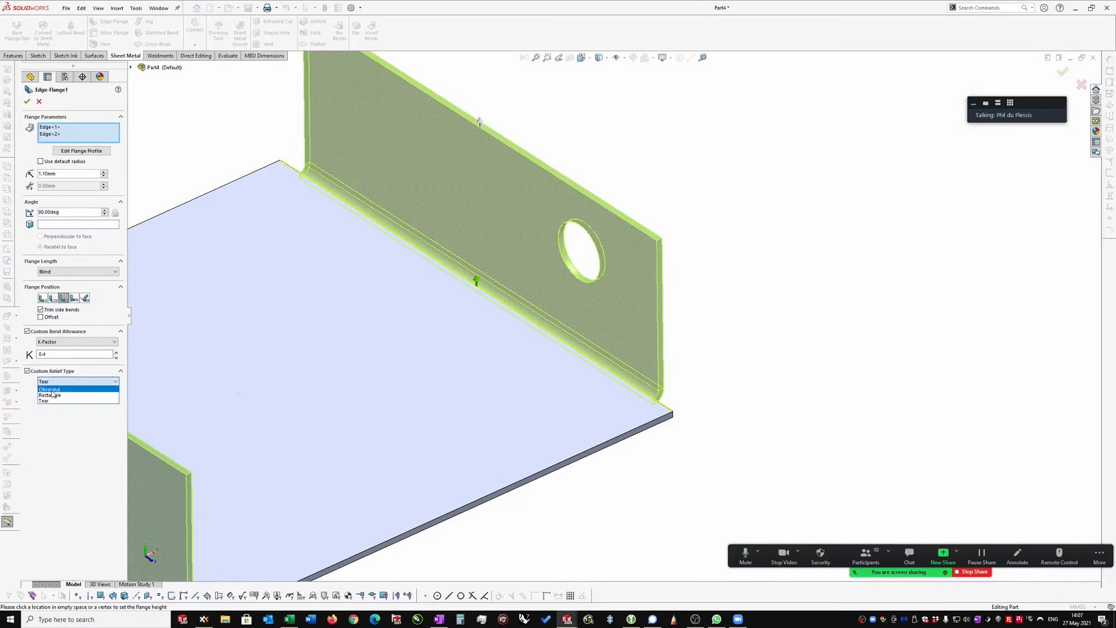
pyautogui.click(53, 394)
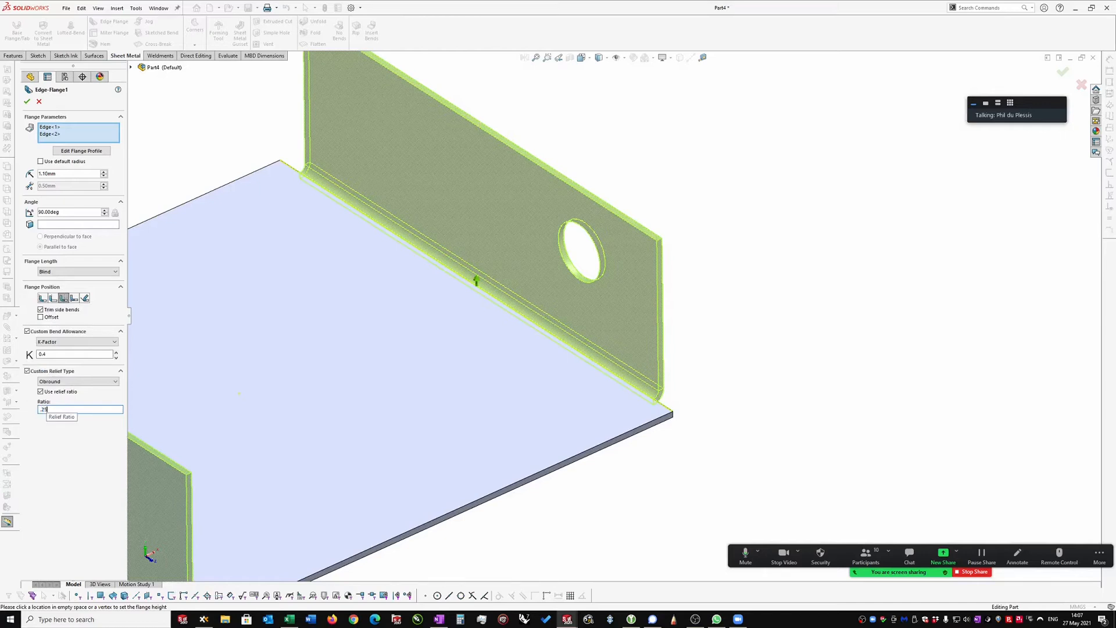
pyautogui.scroll(-8, 150, 350)
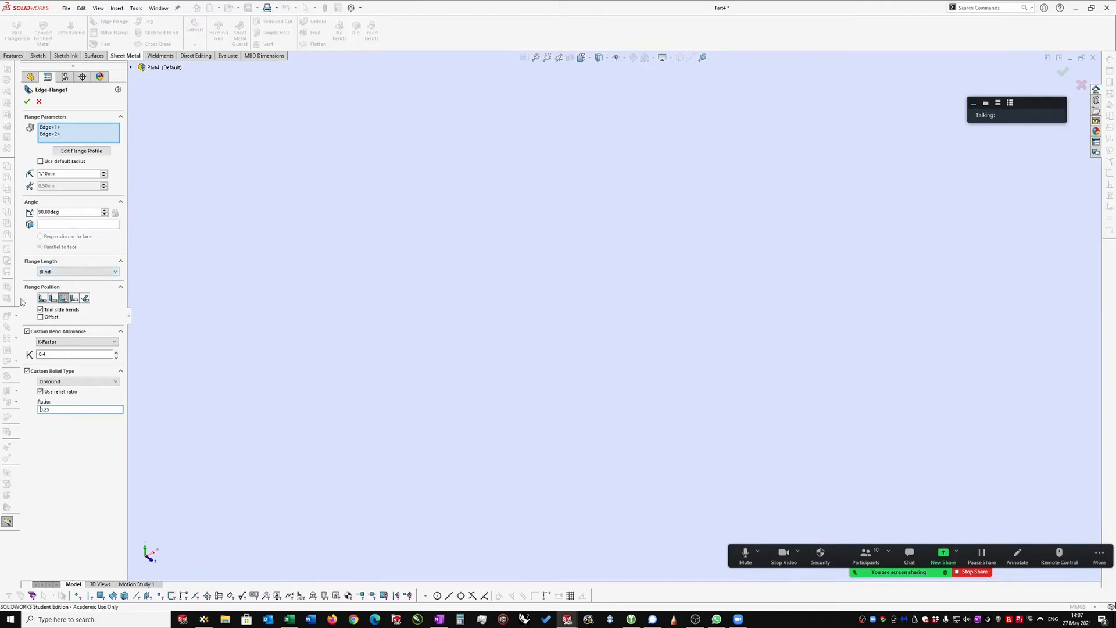
pyautogui.click(52, 298)
pyautogui.click(27, 103)
# Step: Examine the reliefs at the flange ends and the outer face of the side flange with the hole
pyautogui.scroll(5, 670, 259)
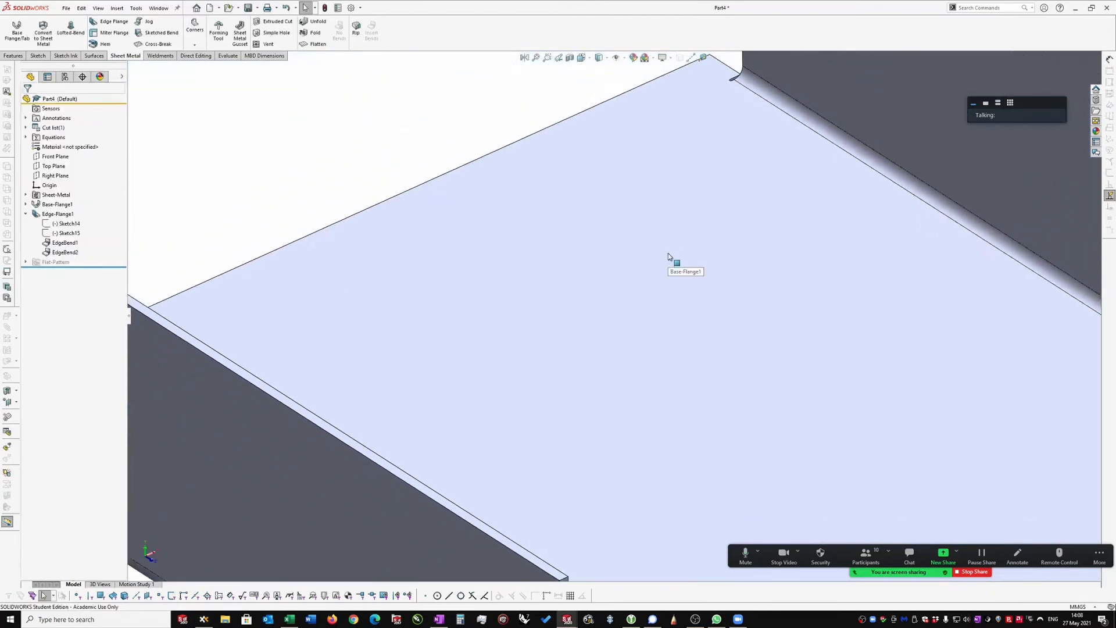
pyautogui.scroll(3, 667, 253)
pyautogui.scroll(-6, 747, 274)
pyautogui.moveTo(826, 358)
pyautogui.mouseDown(button='middle')
pyautogui.moveTo(790, 361)
pyautogui.moveTo(780, 376)
pyautogui.moveTo(747, 363)
pyautogui.moveTo(725, 319)
pyautogui.moveTo(722, 443)
pyautogui.moveTo(691, 415)
pyautogui.moveTo(555, 473)
pyautogui.mouseUp(button='middle')
pyautogui.moveTo(647, 434); pyautogui.dragTo(764, 261, button='middle')
pyautogui.click(762, 255)
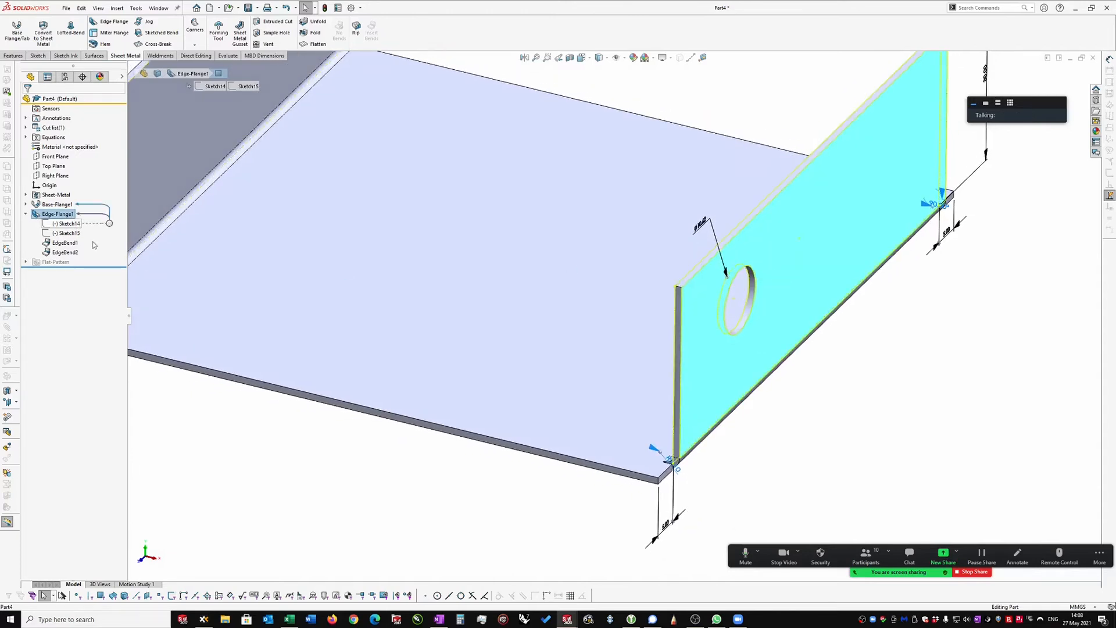
pyautogui.press('f')
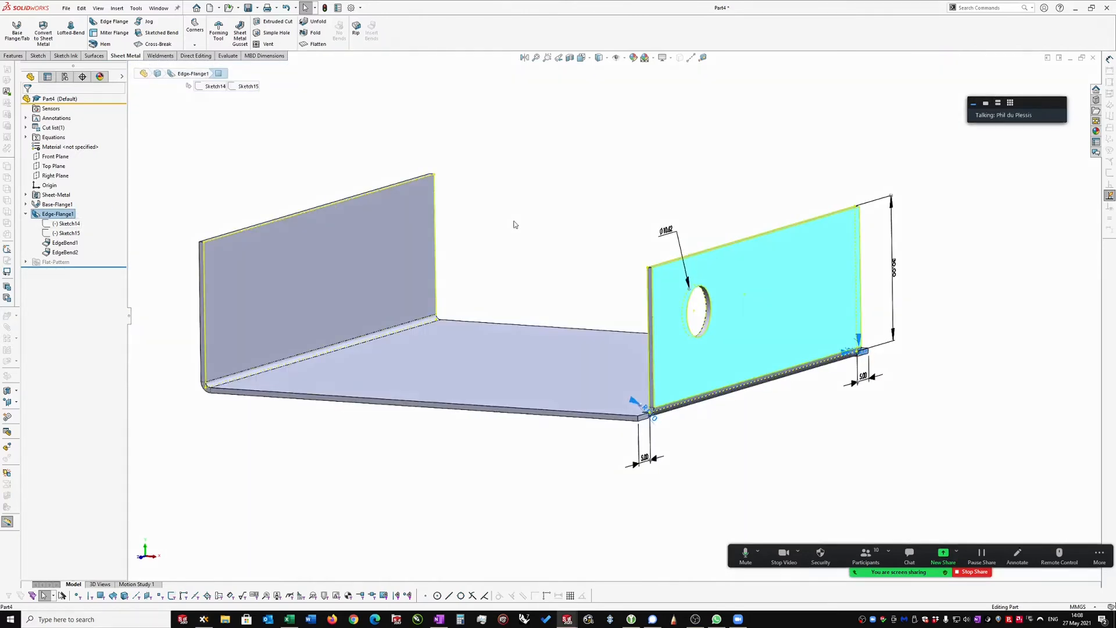
# Step: Compare the profile sketches of the two edge flanges and open Sketch15, the profile of the flange without a hole, for editing
pyautogui.click(514, 224)
pyautogui.click(68, 232)
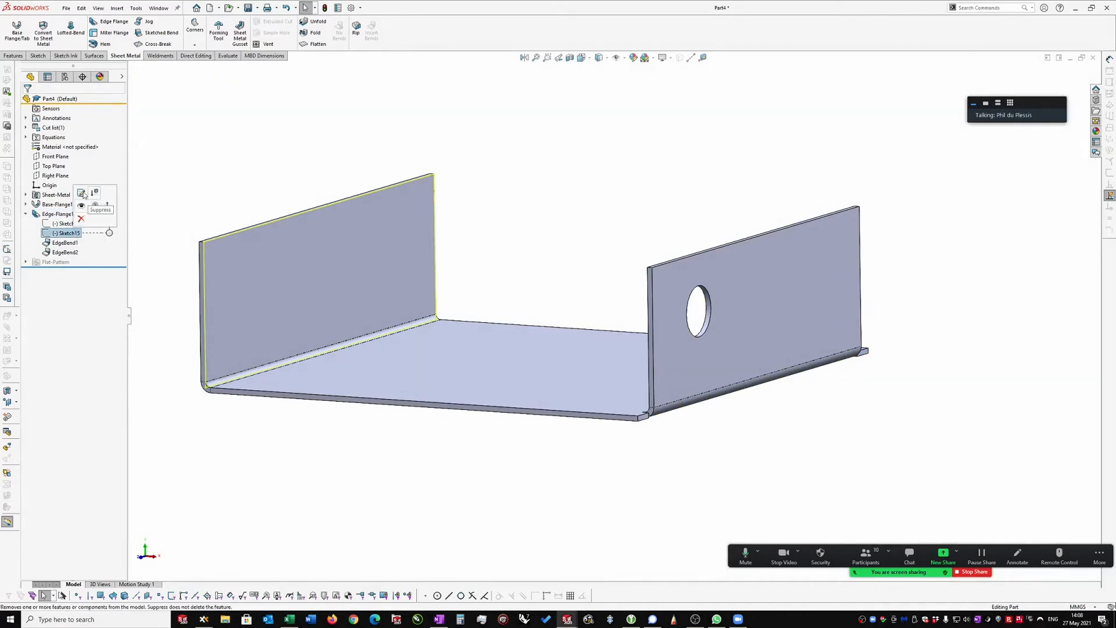
pyautogui.click(66, 223)
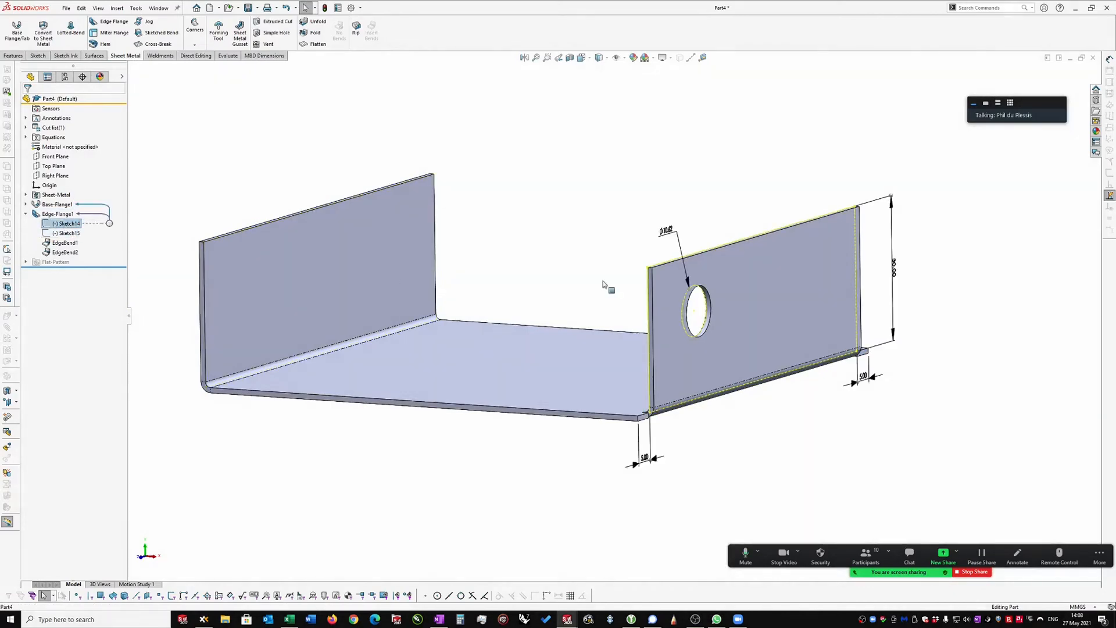
pyautogui.moveTo(785, 272); pyautogui.dragTo(758, 281, button='middle')
pyautogui.moveTo(669, 290); pyautogui.dragTo(613, 257, button='middle')
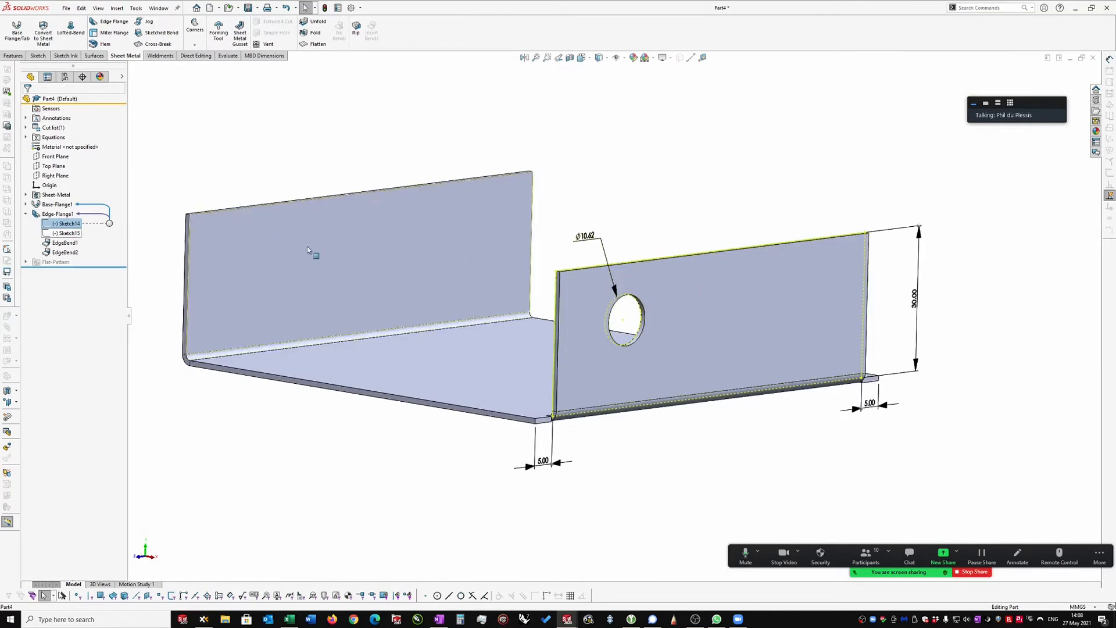
pyautogui.click(67, 232)
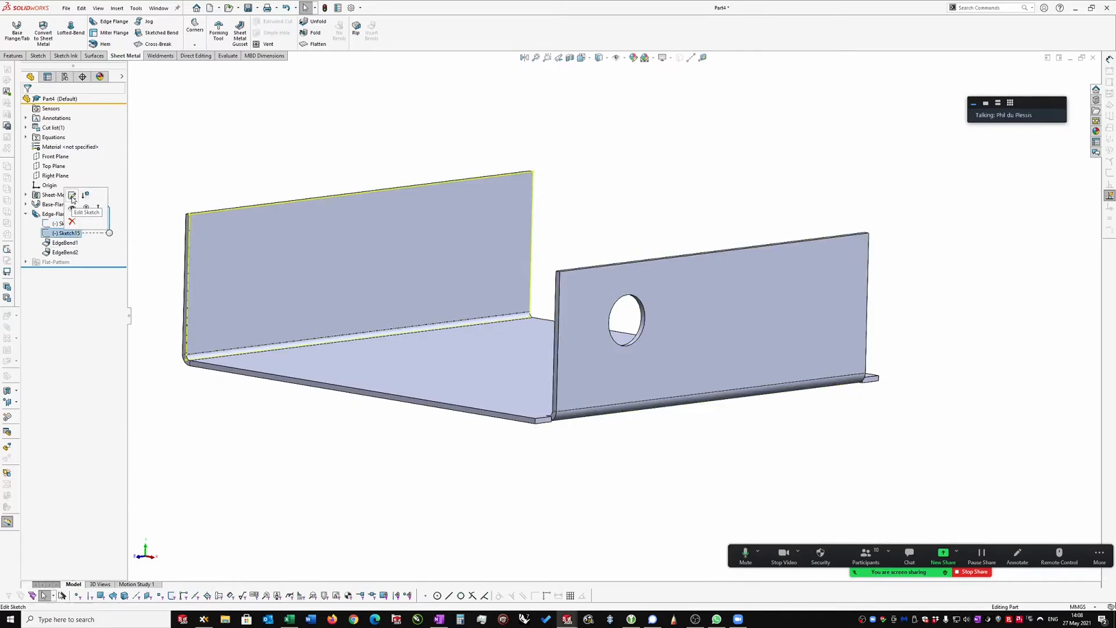
pyautogui.click(72, 196)
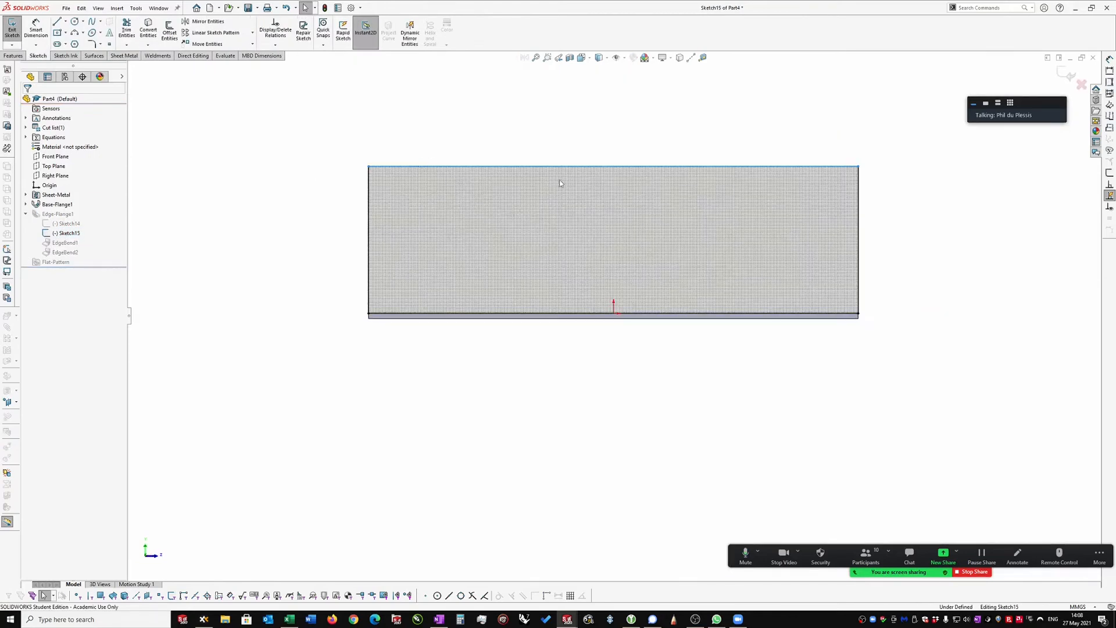
pyautogui.rightClick(908, 232)
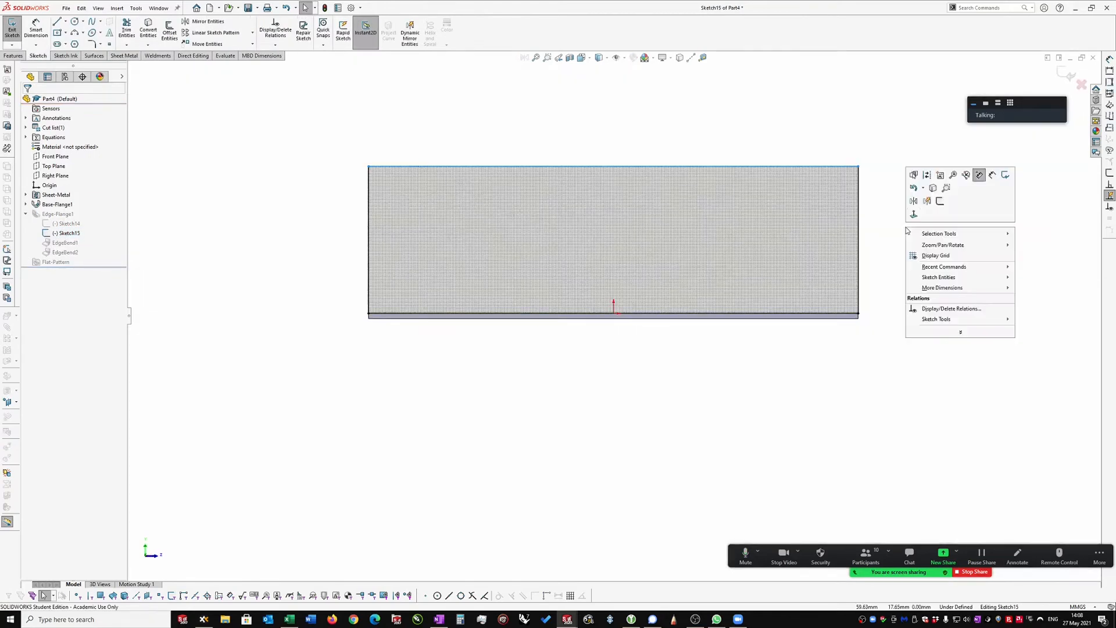
pyautogui.click(918, 217)
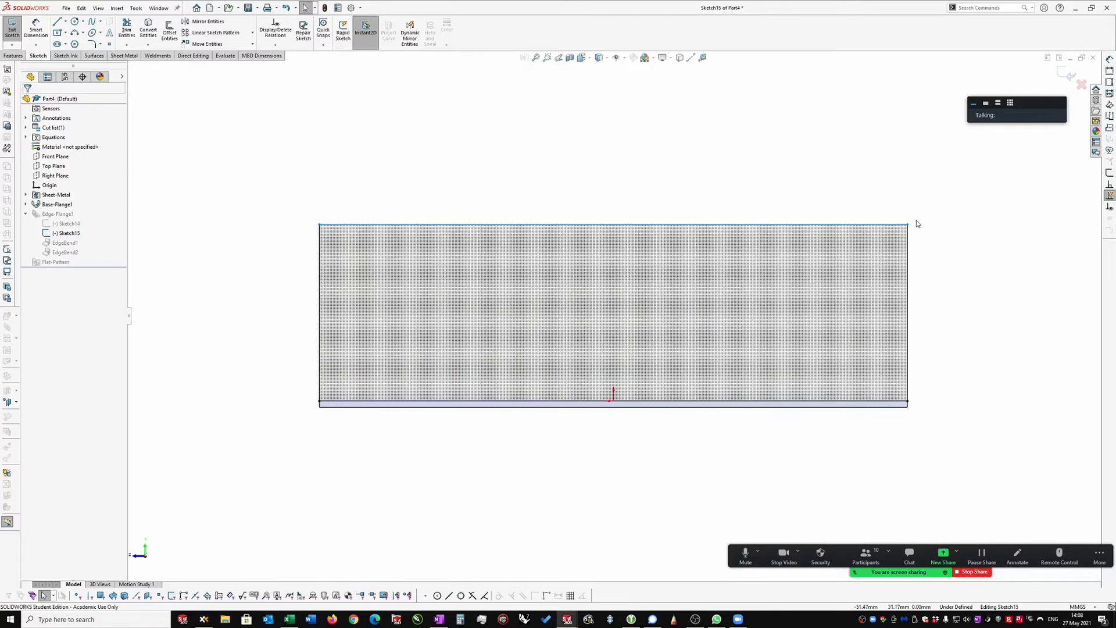
pyautogui.rightClick(927, 239)
pyautogui.click(932, 224)
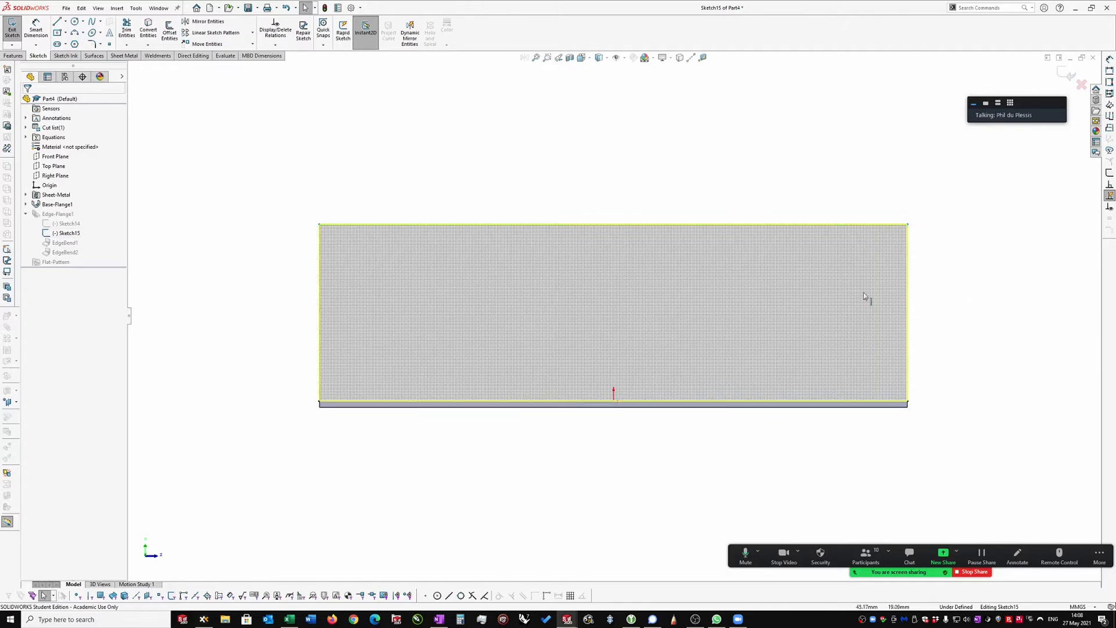
pyautogui.moveTo(926, 268)
pyautogui.mouseDown()
pyautogui.moveTo(856, 231)
pyautogui.moveTo(214, 180)
pyautogui.mouseUp()
pyautogui.press('Delete')
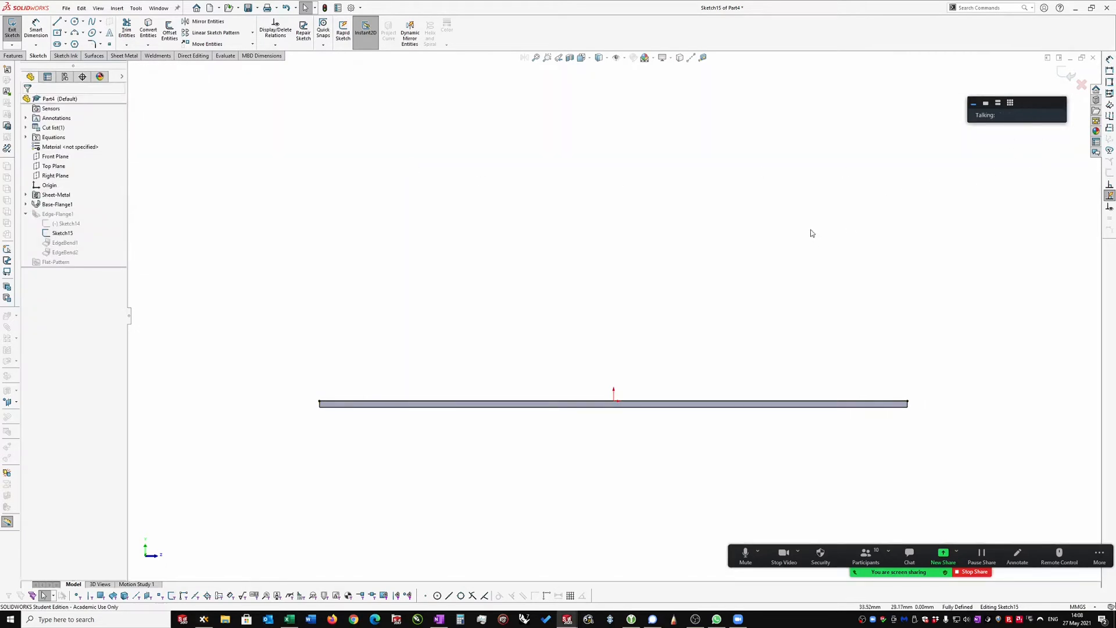
pyautogui.hotkey('ctrl', 'z')
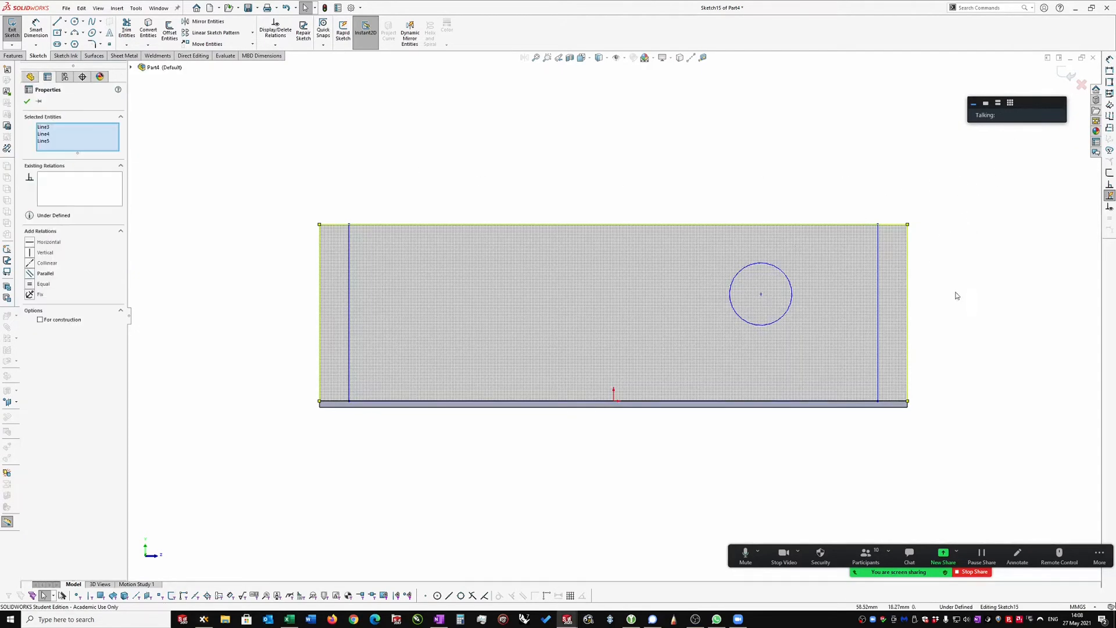
pyautogui.click(965, 265)
# Step: Replace the full-width flange outline in Sketch15 with the profile and hole converted from Sketch14
pyautogui.moveTo(934, 318); pyautogui.dragTo(891, 199)
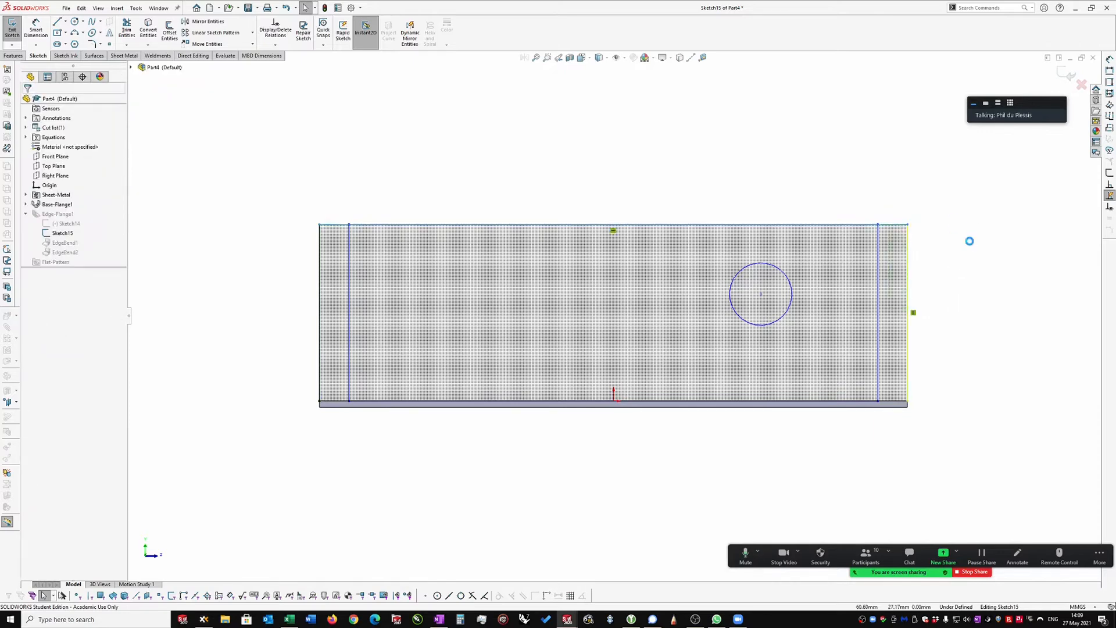
pyautogui.press('Delete')
pyautogui.click(319, 297)
pyautogui.press('Delete')
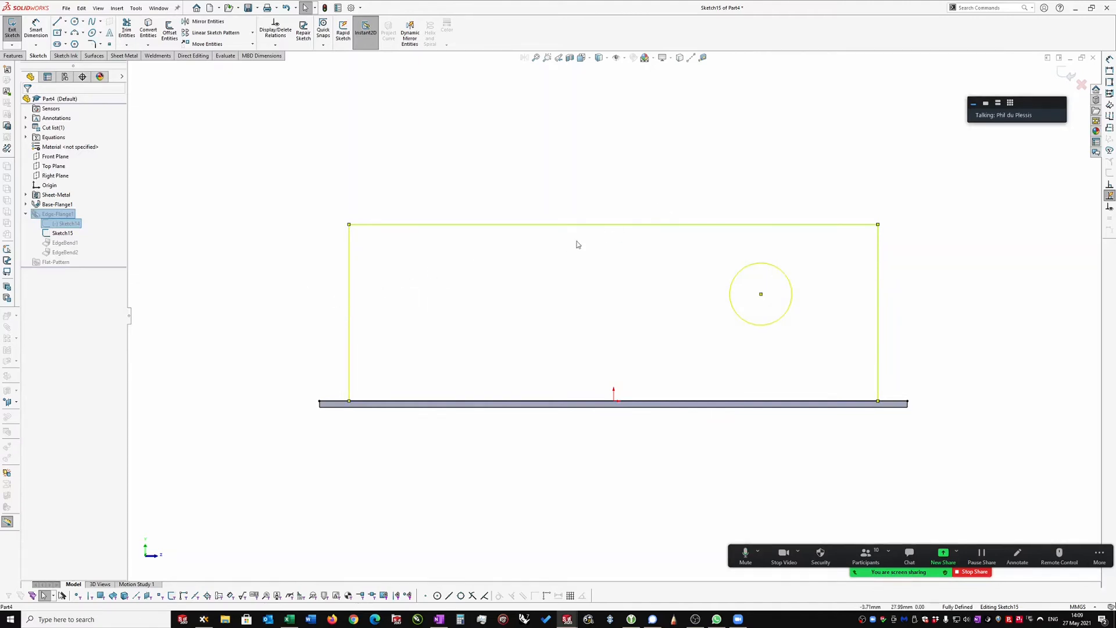
pyautogui.rightClick(277, 307)
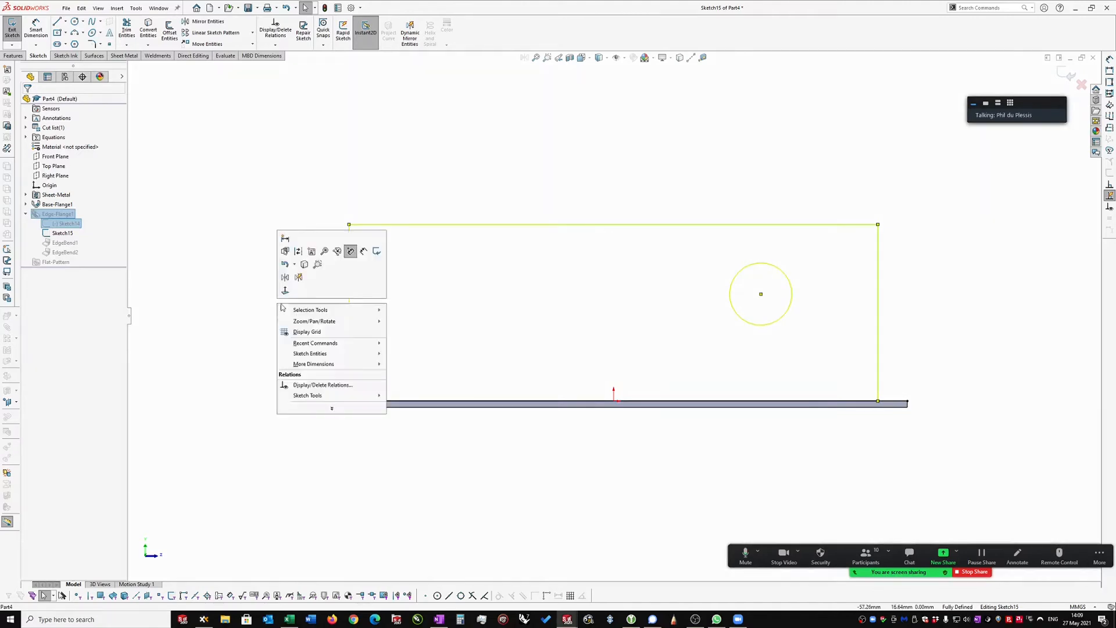
pyautogui.click(304, 265)
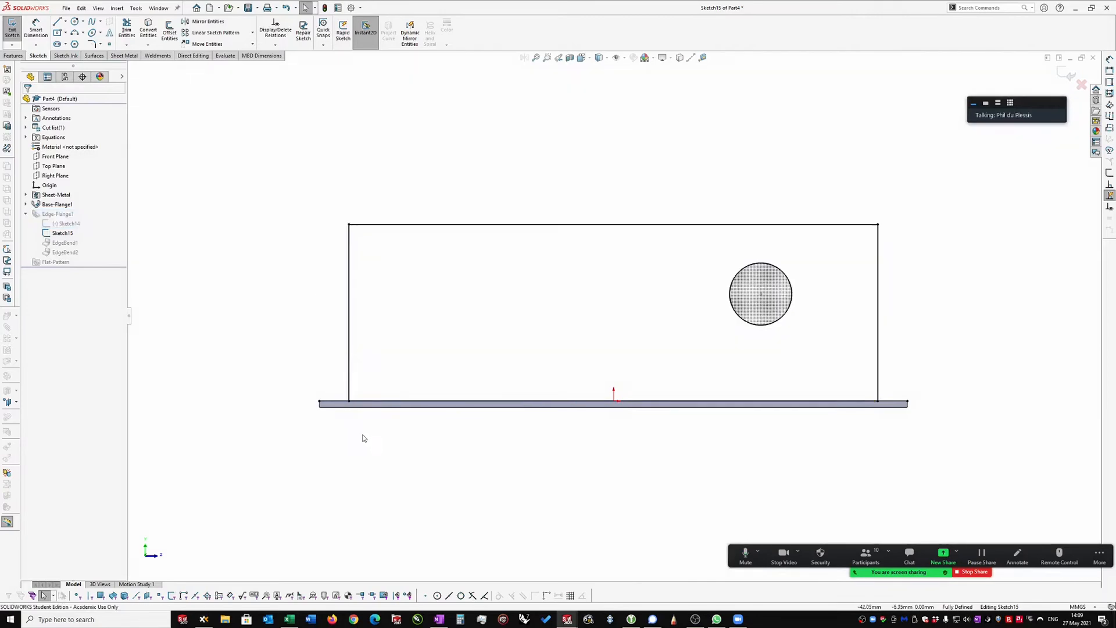
# Step: Trim the base line's overhanging ends outside the converted profile with Power trim and exit the sketch
pyautogui.moveTo(433, 483); pyautogui.dragTo(394, 493, button='right')
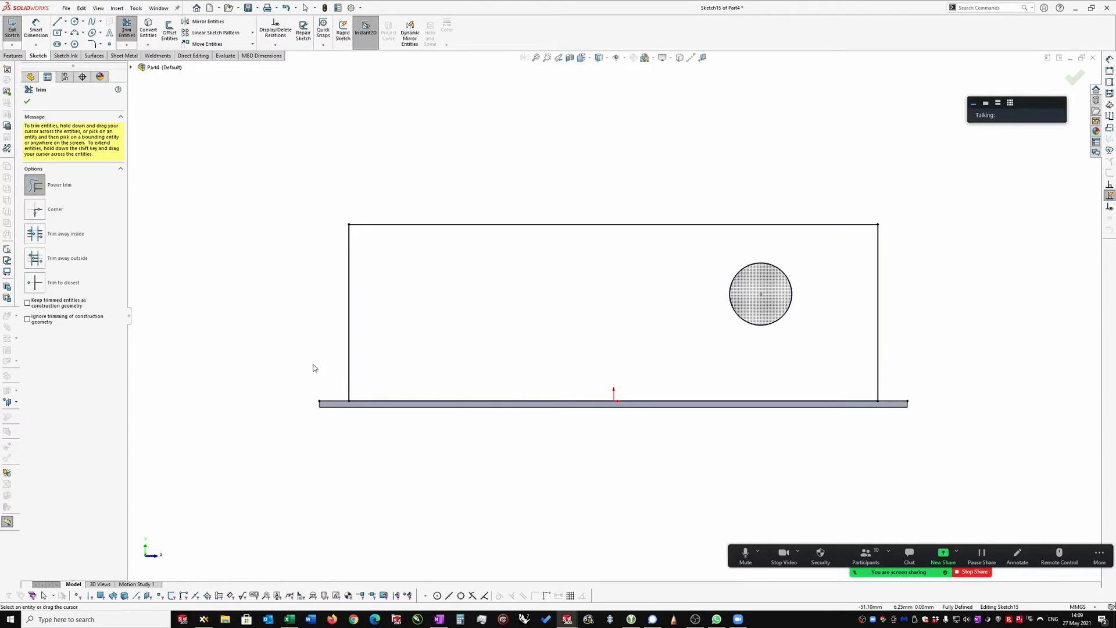
pyautogui.moveTo(896, 370); pyautogui.dragTo(898, 442)
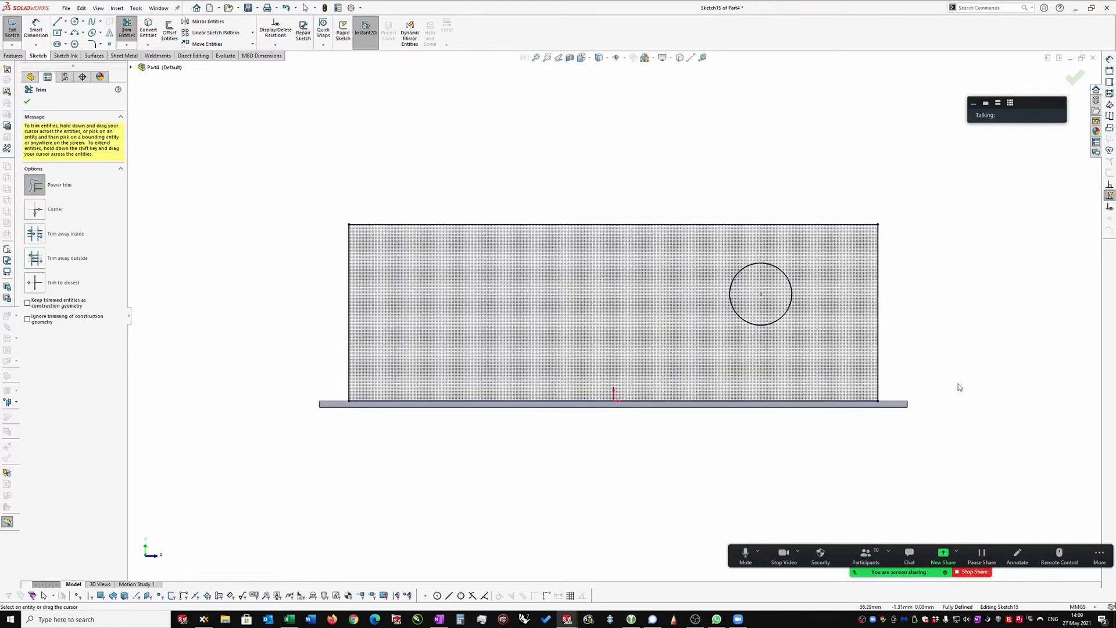
pyautogui.click(1075, 79)
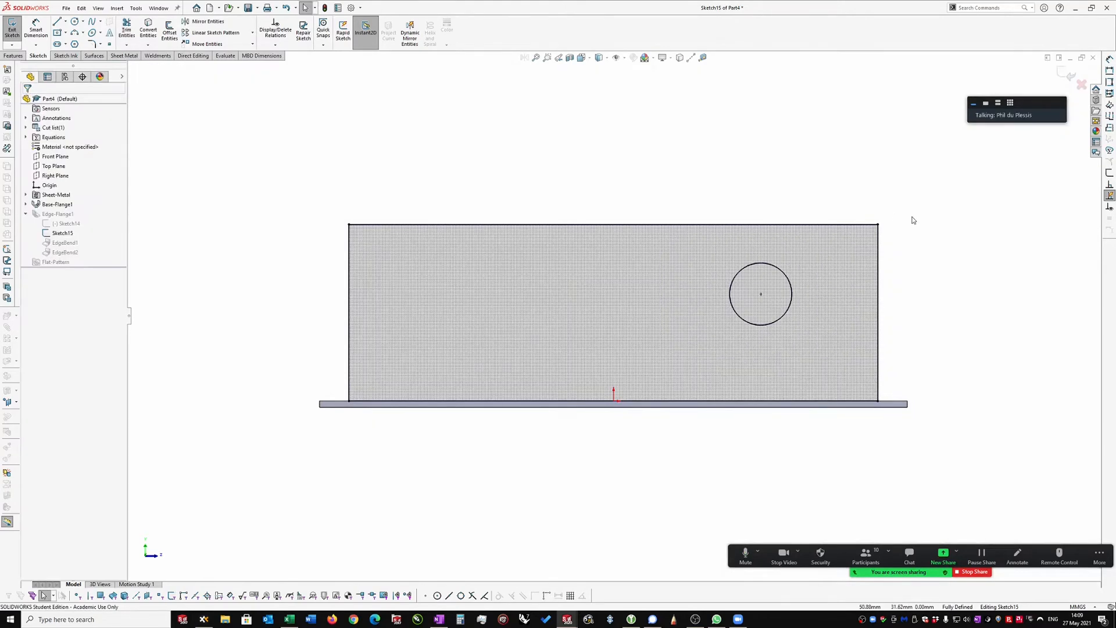
pyautogui.click(12, 29)
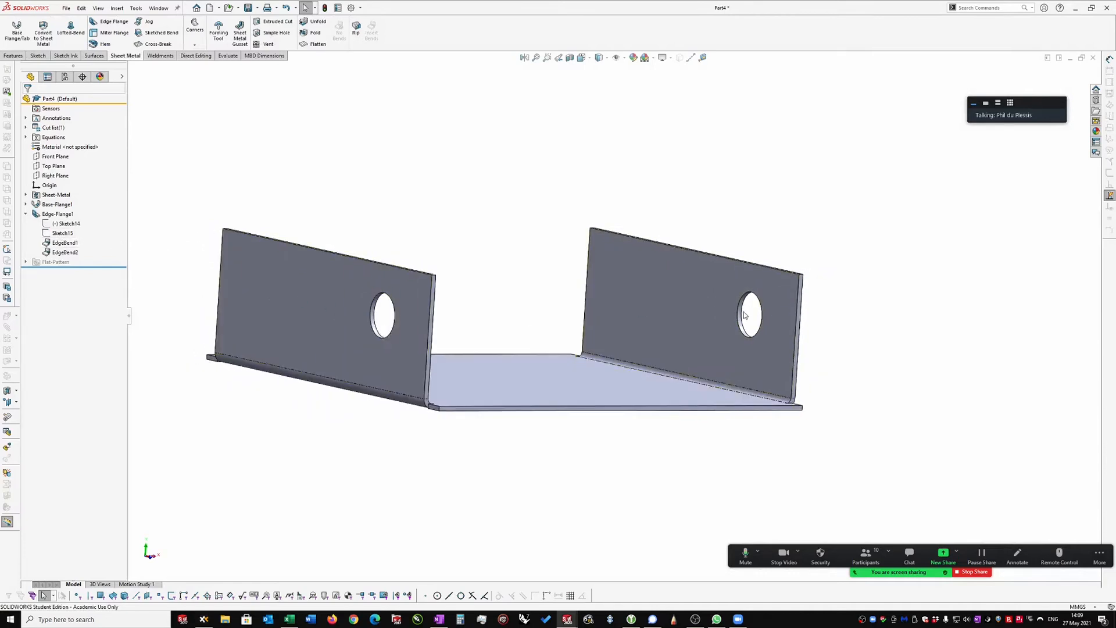
# Step: Set the diameter of the edge flange hole to 15 mm
pyautogui.scroll(-6, 745, 314)
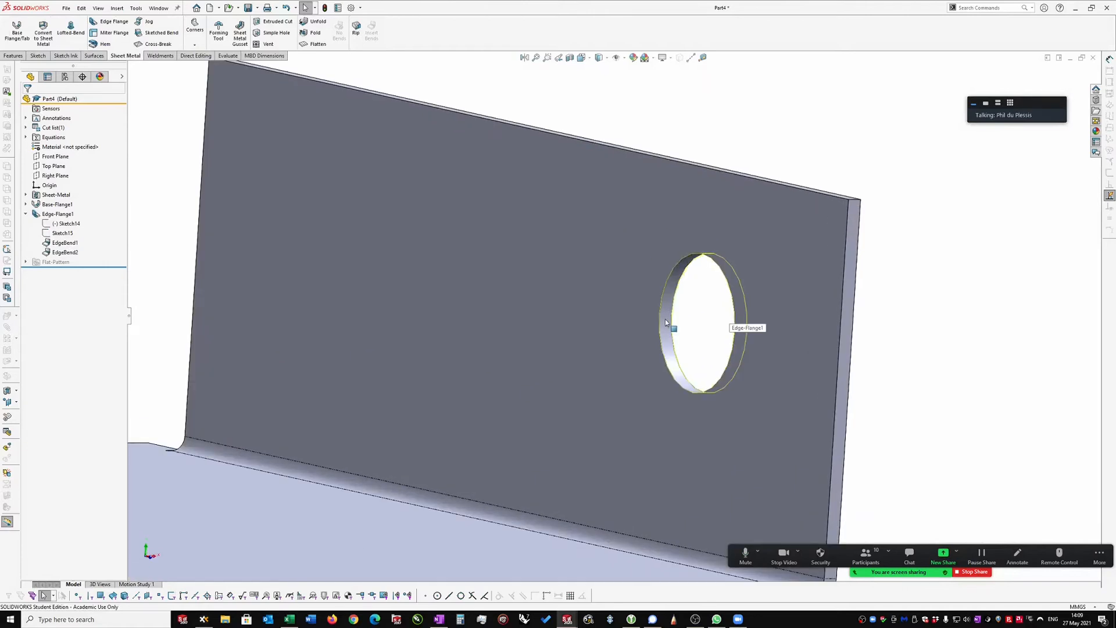
pyautogui.click(665, 319)
pyautogui.click(800, 102)
pyautogui.moveTo(814, 102); pyautogui.dragTo(771, 114)
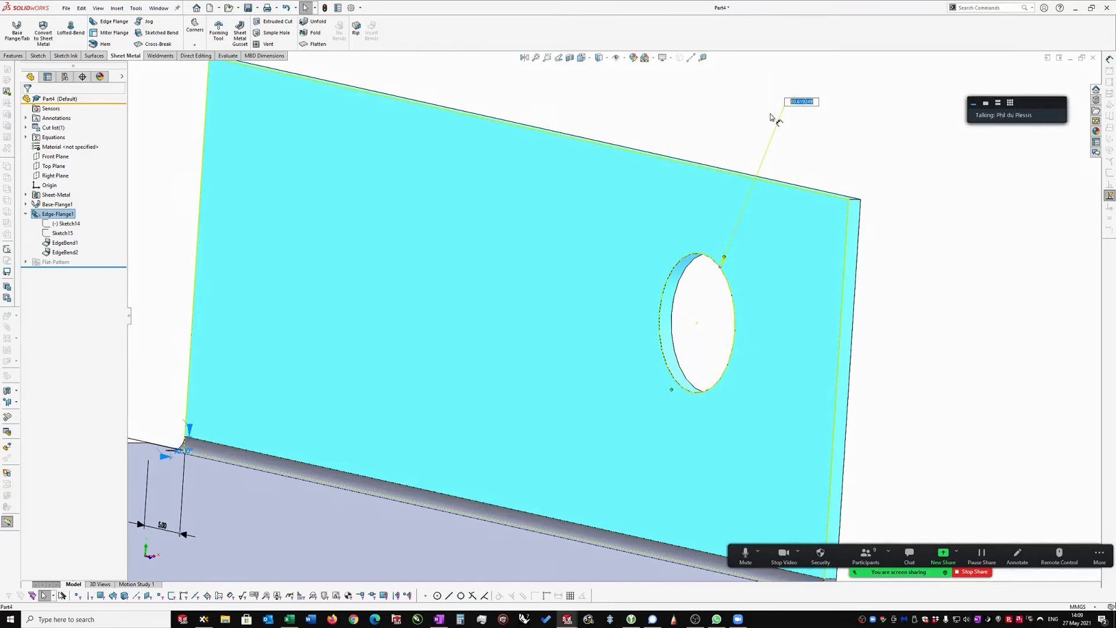
pyautogui.press('Return')
pyautogui.click(812, 137)
# Step: Set the edge flange's offset from the base edge at the end nearest the hole to 2 mm
pyautogui.moveTo(786, 164); pyautogui.dragTo(499, 297, button='middle')
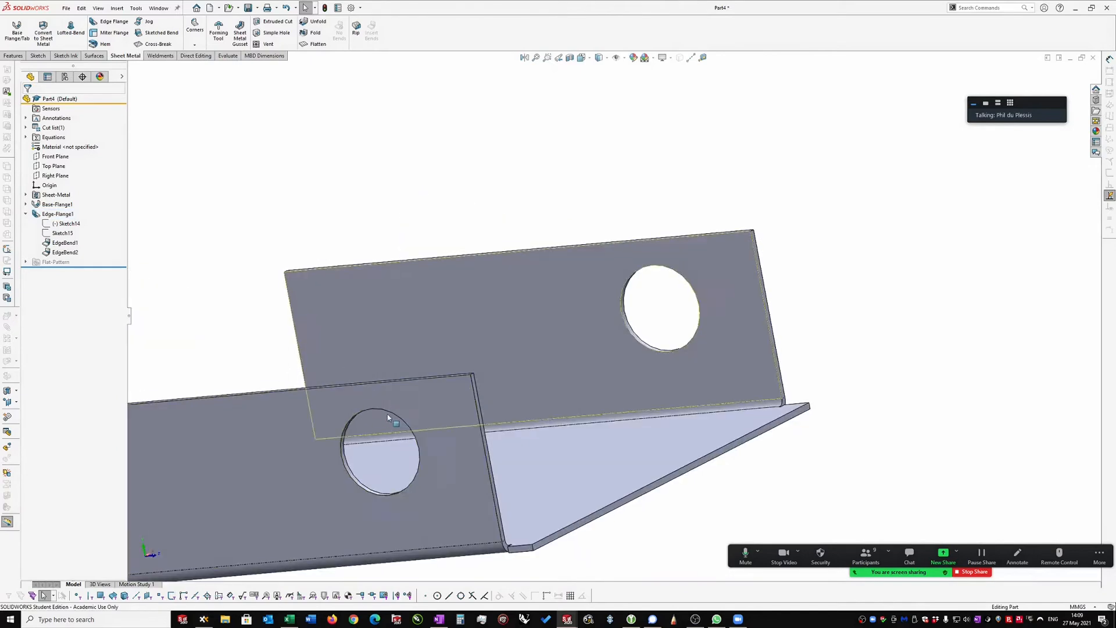
pyautogui.scroll(1, 604, 354)
pyautogui.moveTo(753, 344); pyautogui.dragTo(764, 350, button='middle')
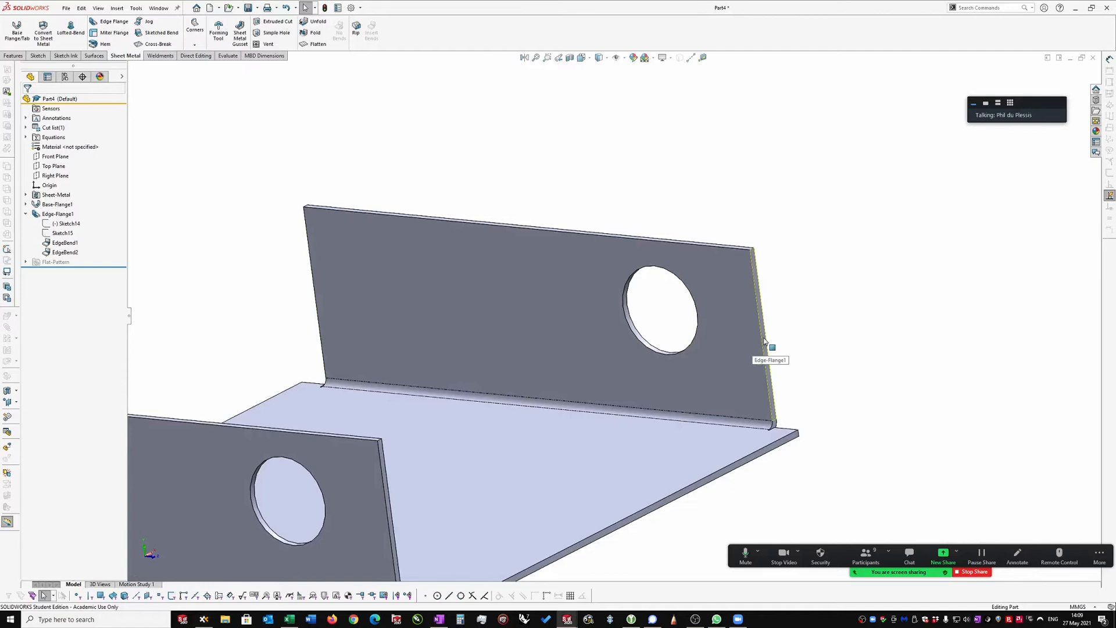
pyautogui.doubleClick(765, 342)
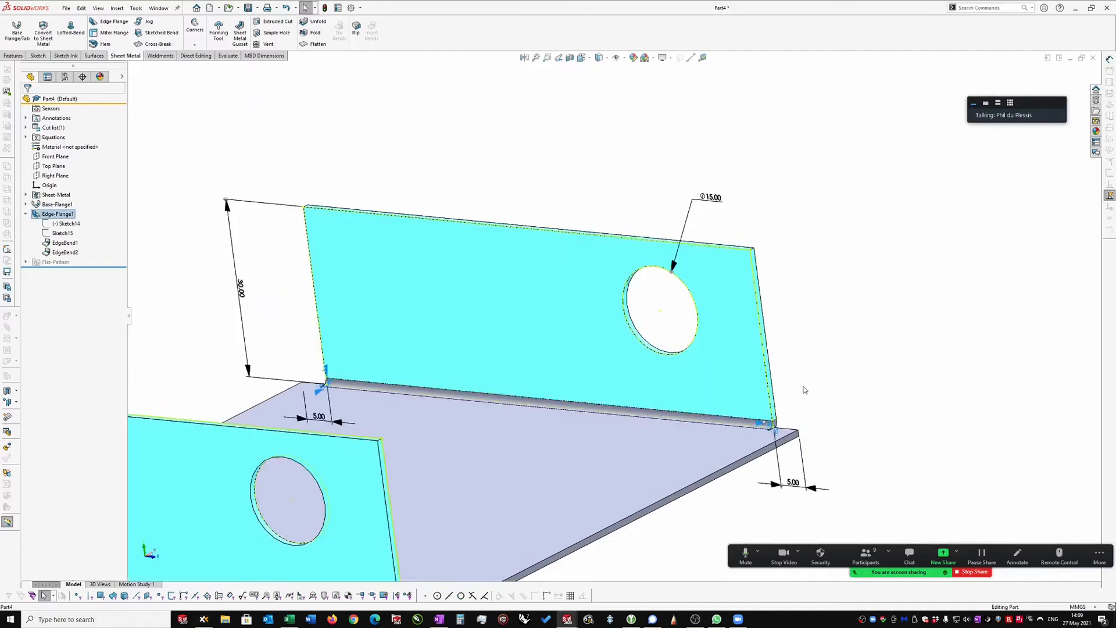
pyautogui.doubleClick(796, 477)
pyautogui.write('2')
pyautogui.press('Return')
pyautogui.click(448, 112)
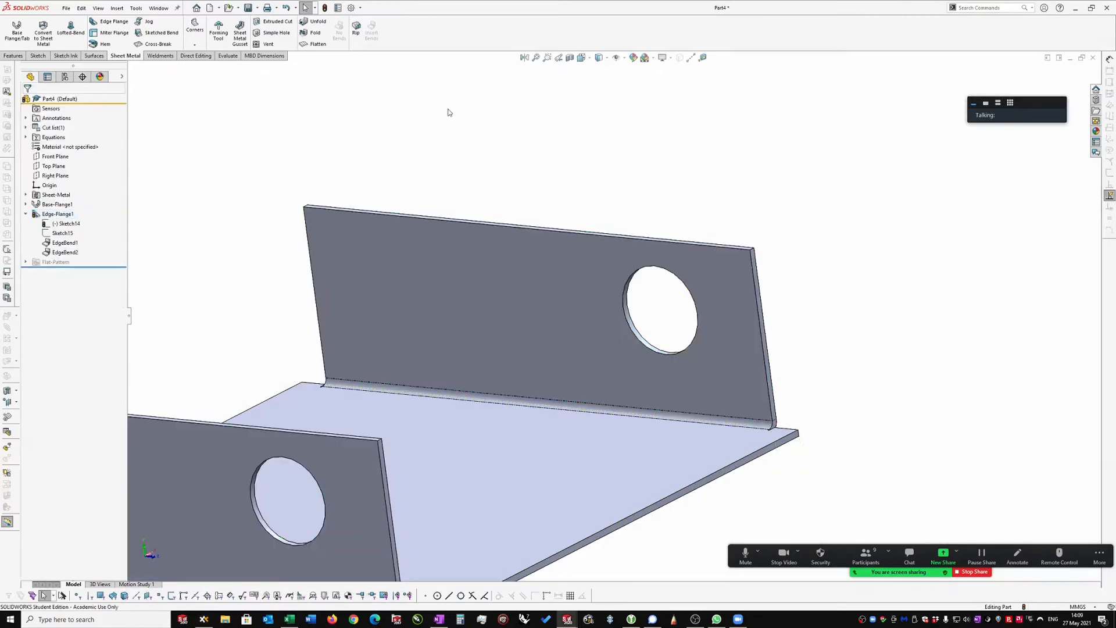
# Step: Inspect both matching flanges and close Part4 without saving the changes
pyautogui.moveTo(802, 247); pyautogui.dragTo(837, 259, button='middle')
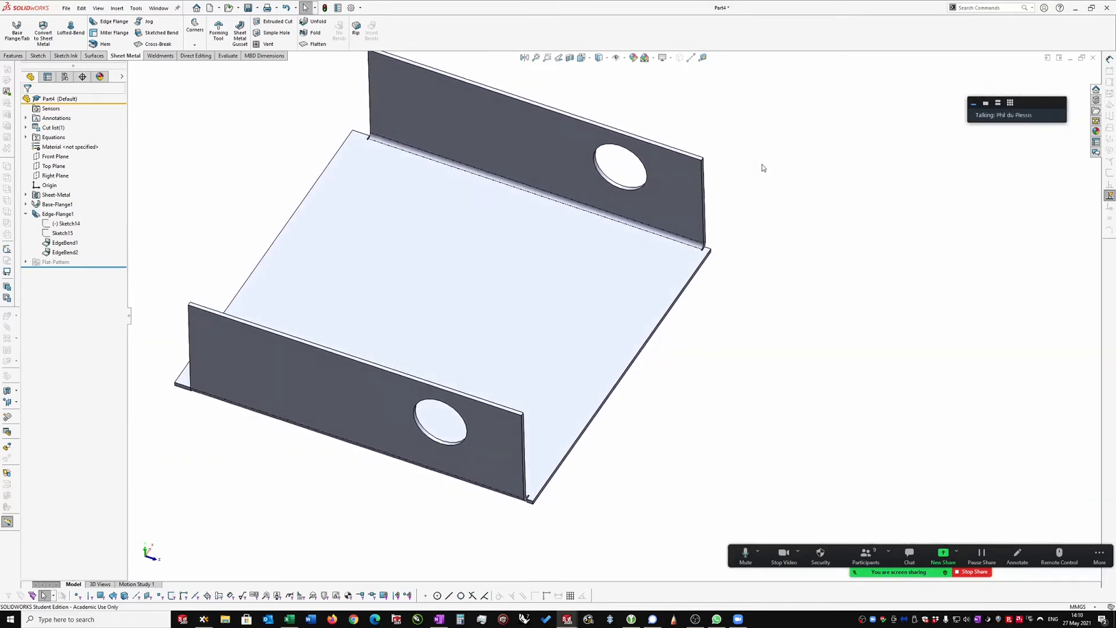
pyautogui.moveTo(778, 200); pyautogui.dragTo(986, 134, button='middle')
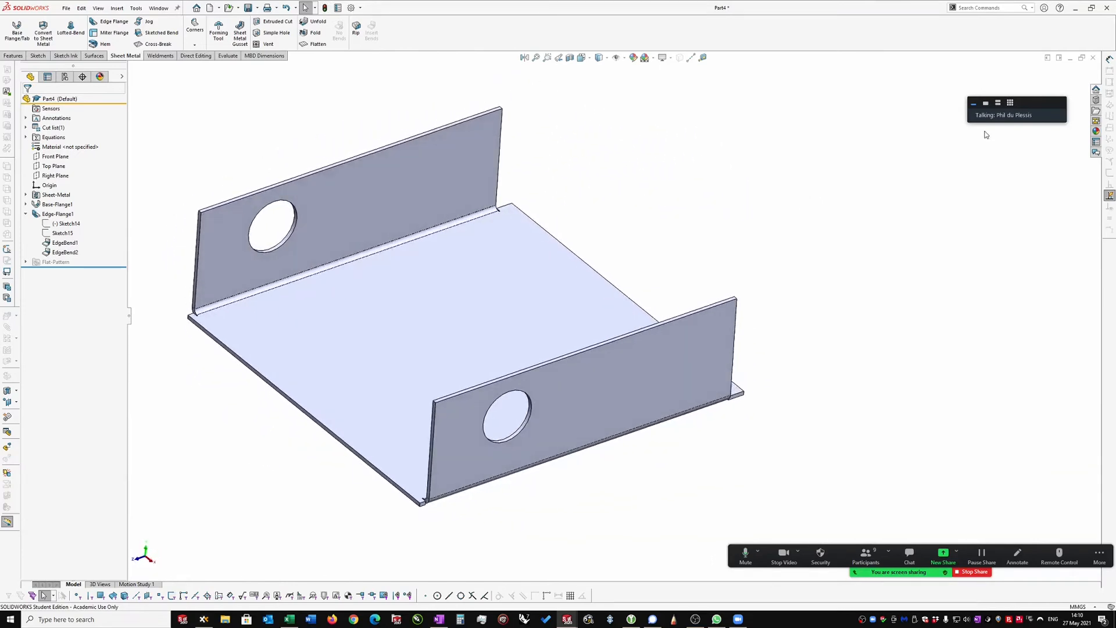
pyautogui.click(1093, 58)
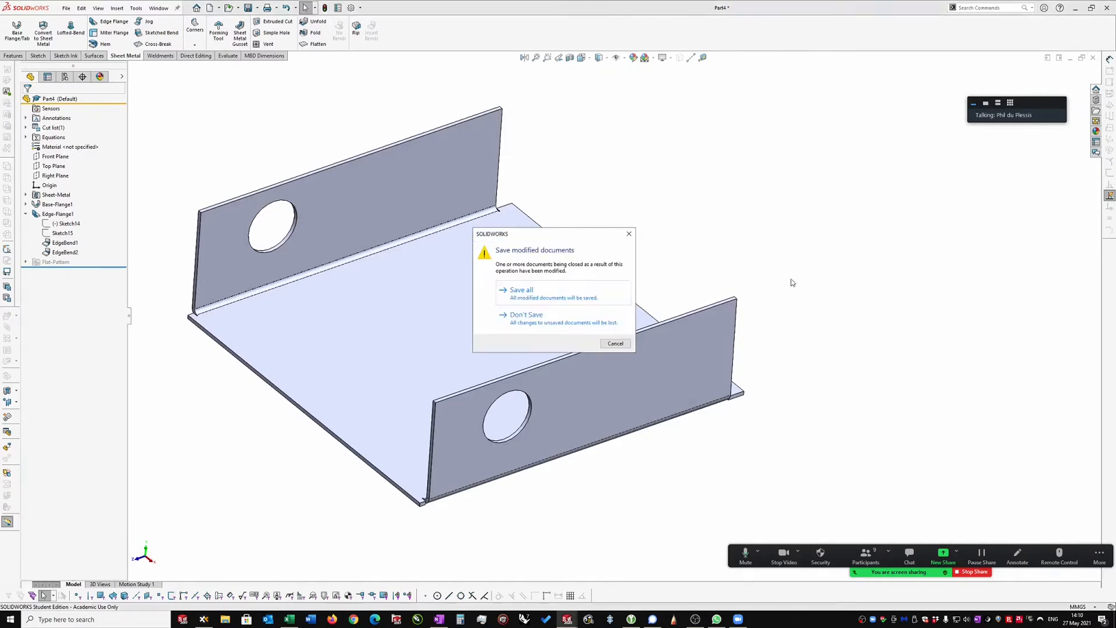
pyautogui.click(519, 324)
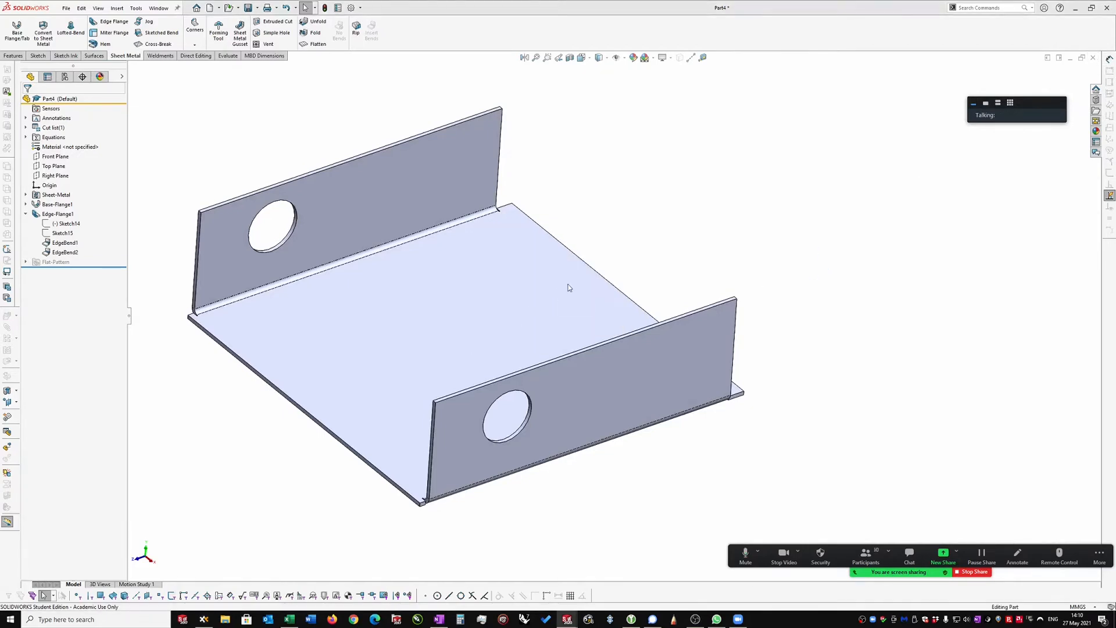
# Step: Switch to the Router Enclosure assembly and examine the circuit board's connectors and the matching port cutouts in the cover
pyautogui.moveTo(683, 239); pyautogui.dragTo(704, 249, button='middle')
pyautogui.moveTo(705, 250); pyautogui.dragTo(704, 293, button='right')
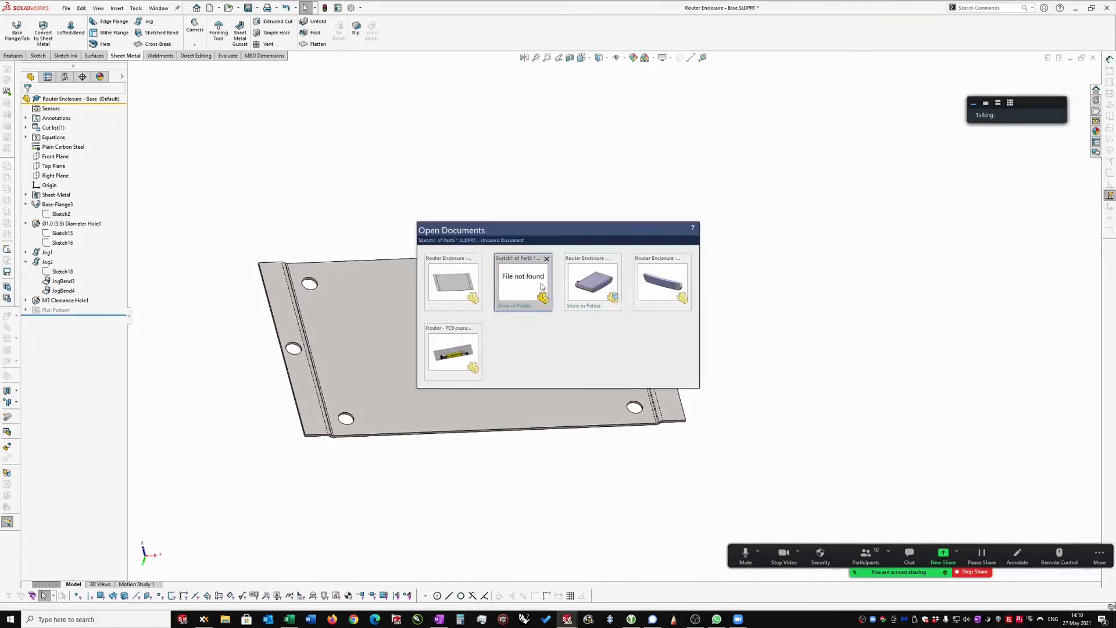
pyautogui.click(599, 280)
pyautogui.moveTo(912, 258); pyautogui.dragTo(623, 112, button='middle')
pyautogui.moveTo(477, 147); pyautogui.dragTo(556, 139, button='middle')
pyautogui.moveTo(642, 175); pyautogui.dragTo(650, 102, button='middle')
pyautogui.scroll(-2, 581, 204)
pyautogui.scroll(-3, 691, 100)
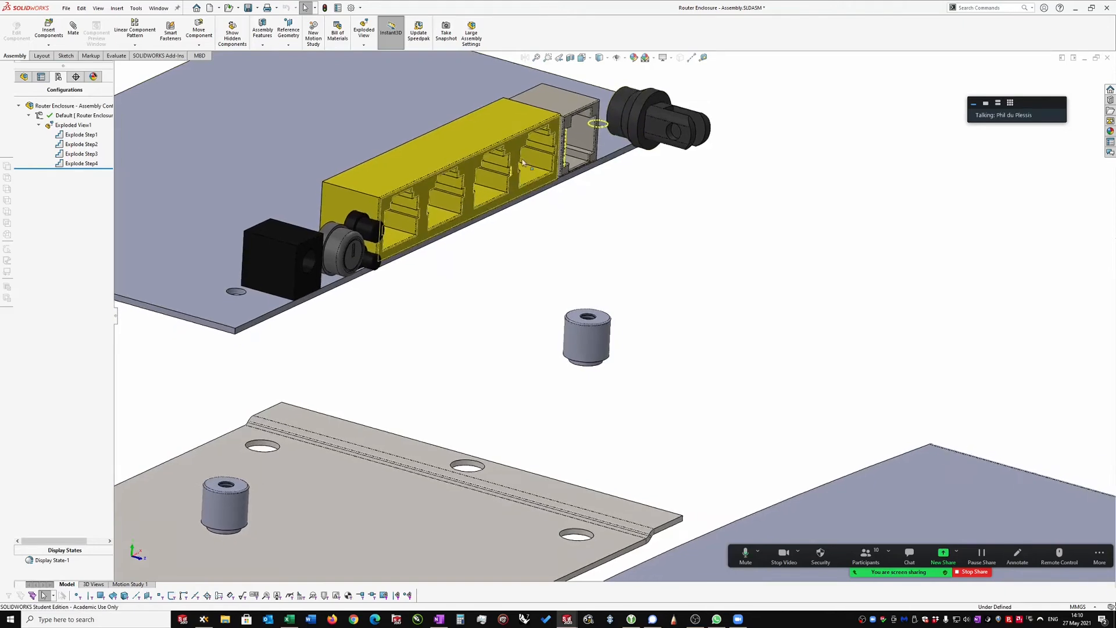
pyautogui.scroll(3, 778, 131)
pyautogui.moveTo(719, 158)
pyautogui.mouseDown(button='middle')
pyautogui.moveTo(724, 165)
pyautogui.moveTo(700, 167)
pyautogui.moveTo(713, 146)
pyautogui.moveTo(712, 169)
pyautogui.mouseUp(button='middle')
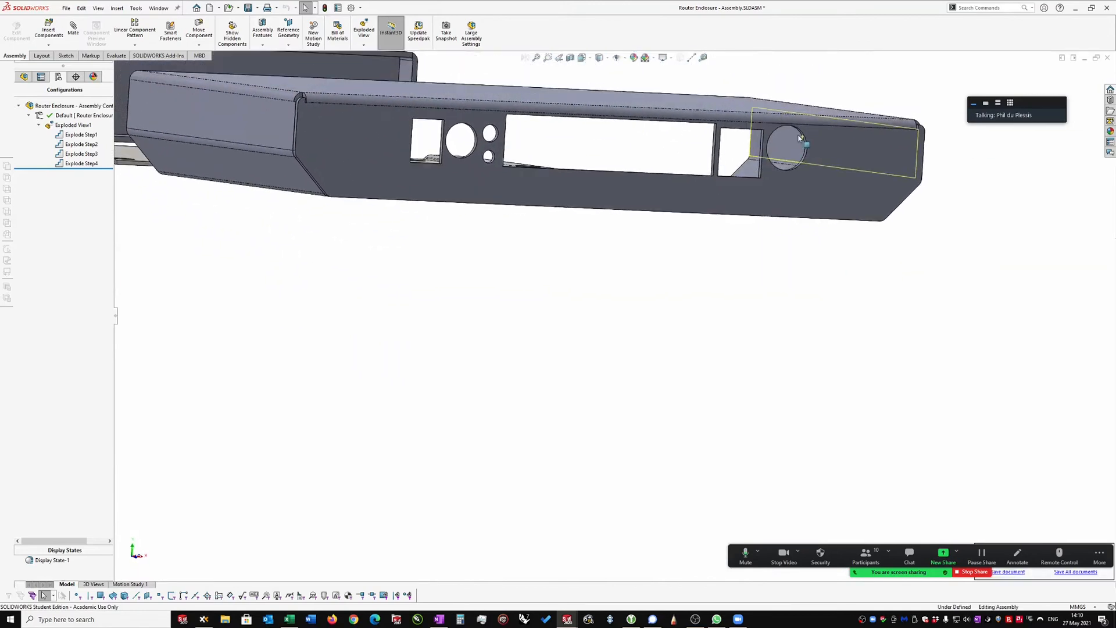
pyautogui.moveTo(530, 155); pyautogui.dragTo(473, 269, button='middle')
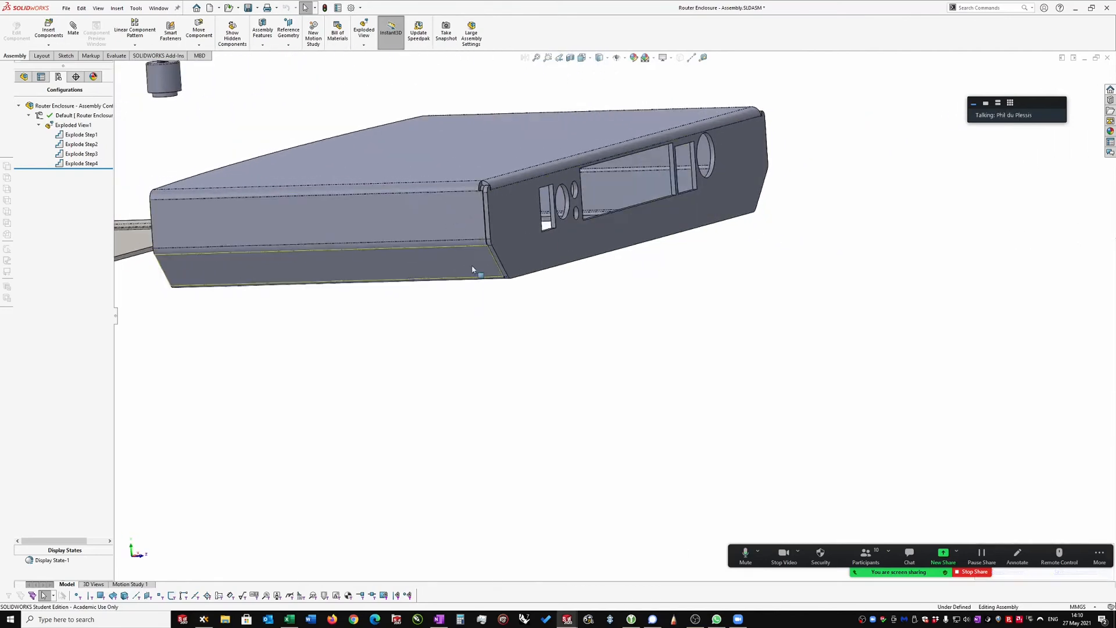
# Step: Examine how the jogged base plate, the spacers, the cover's inner flanges and the end cap fit together in the exploded view
pyautogui.scroll(-10, 472, 269)
pyautogui.moveTo(524, 230); pyautogui.dragTo(530, 298, button='middle')
pyautogui.scroll(-3, 535, 353)
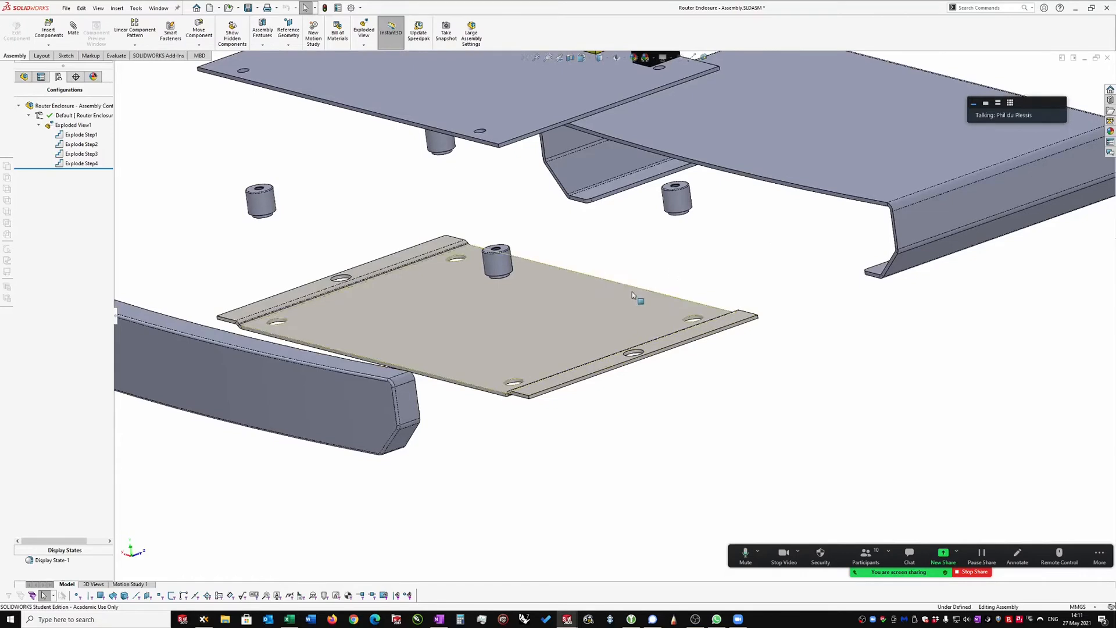
pyautogui.moveTo(619, 292); pyautogui.dragTo(636, 214, button='middle')
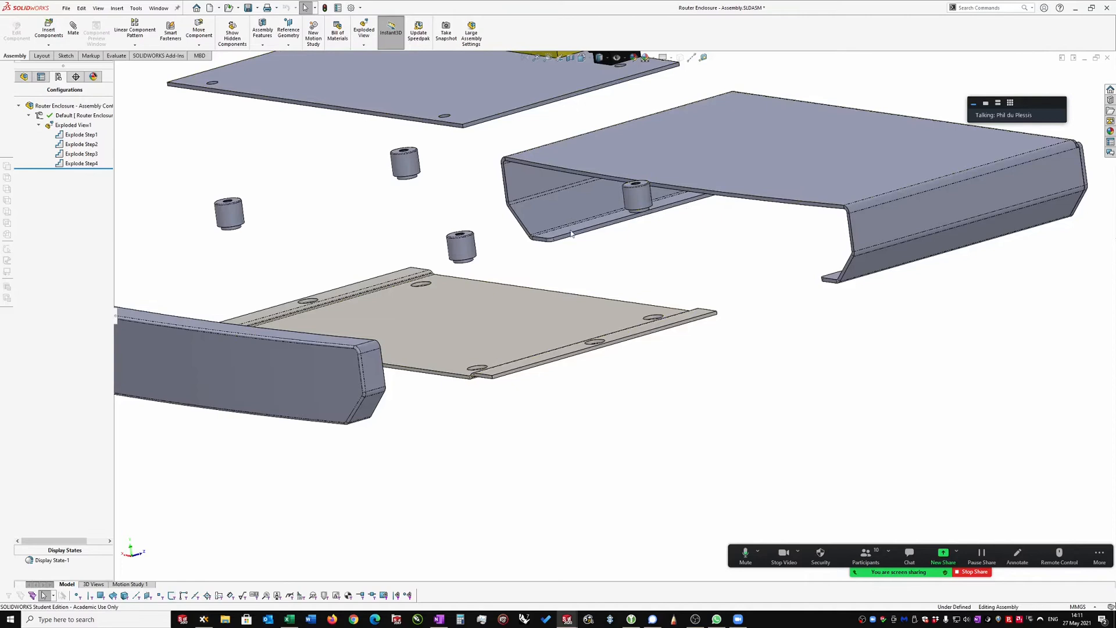
pyautogui.scroll(3, 329, 278)
pyautogui.moveTo(360, 375); pyautogui.dragTo(386, 359, button='middle')
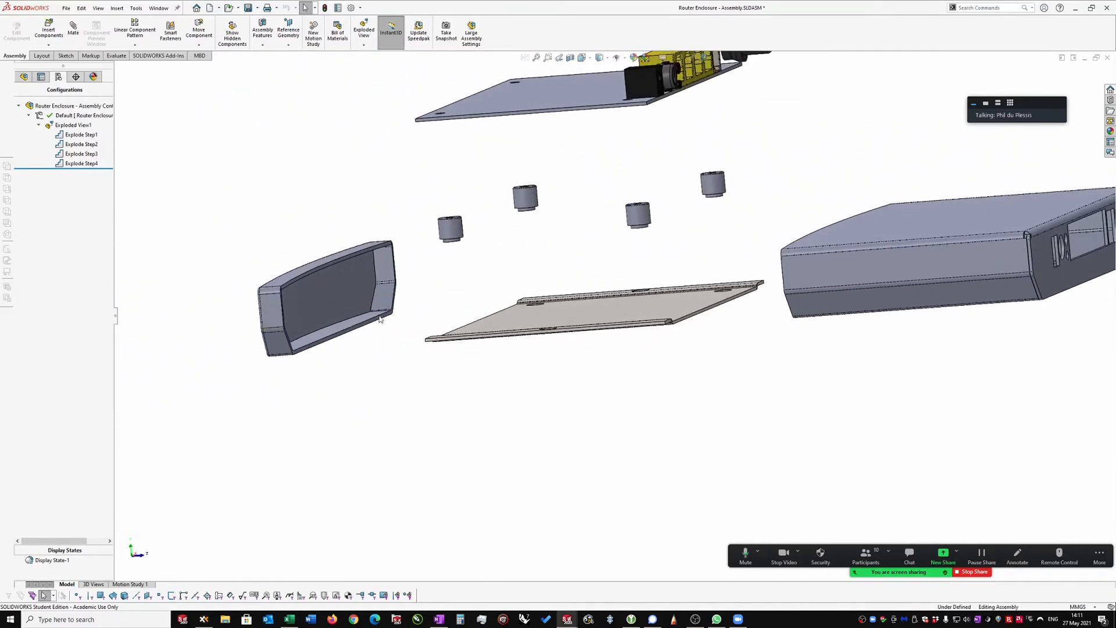
# Step: Examine the end cap's shape and how the four spacers line up with the holes in the base plate and circuit board
pyautogui.moveTo(513, 312); pyautogui.dragTo(511, 306, button='middle')
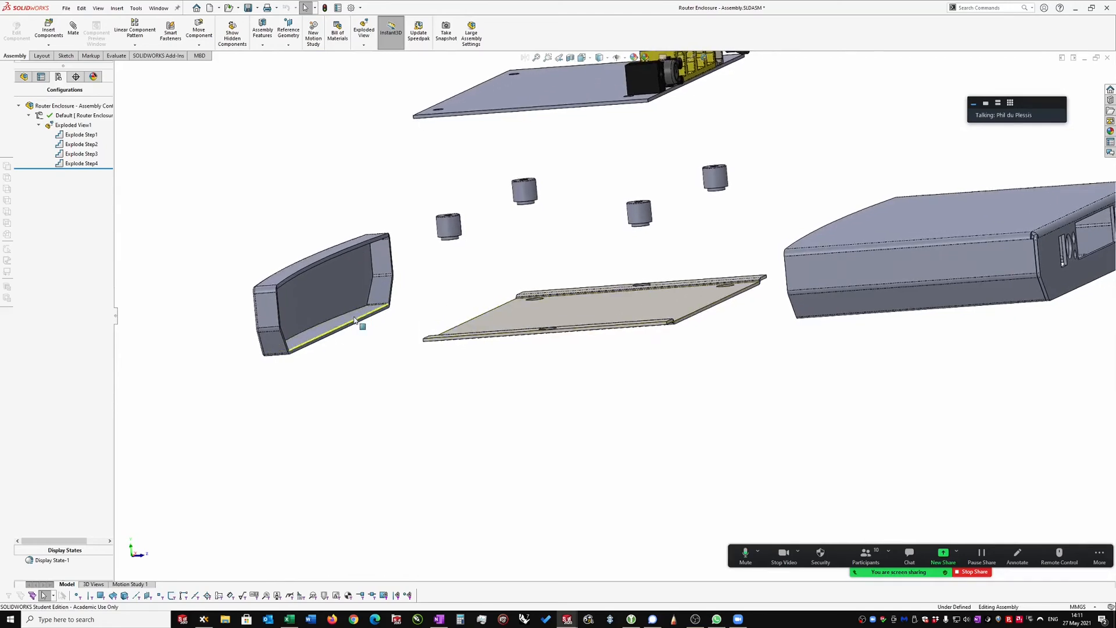
pyautogui.moveTo(382, 240); pyautogui.dragTo(419, 268, button='middle')
pyautogui.moveTo(651, 277); pyautogui.dragTo(599, 223, button='middle')
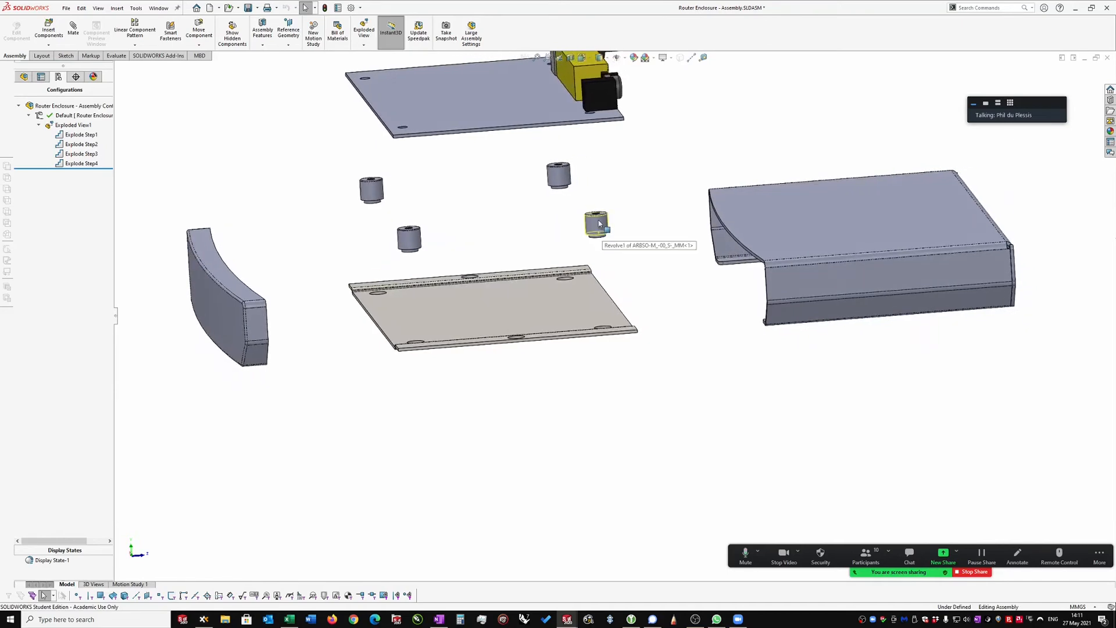
pyautogui.moveTo(606, 328); pyautogui.dragTo(605, 323, button='middle')
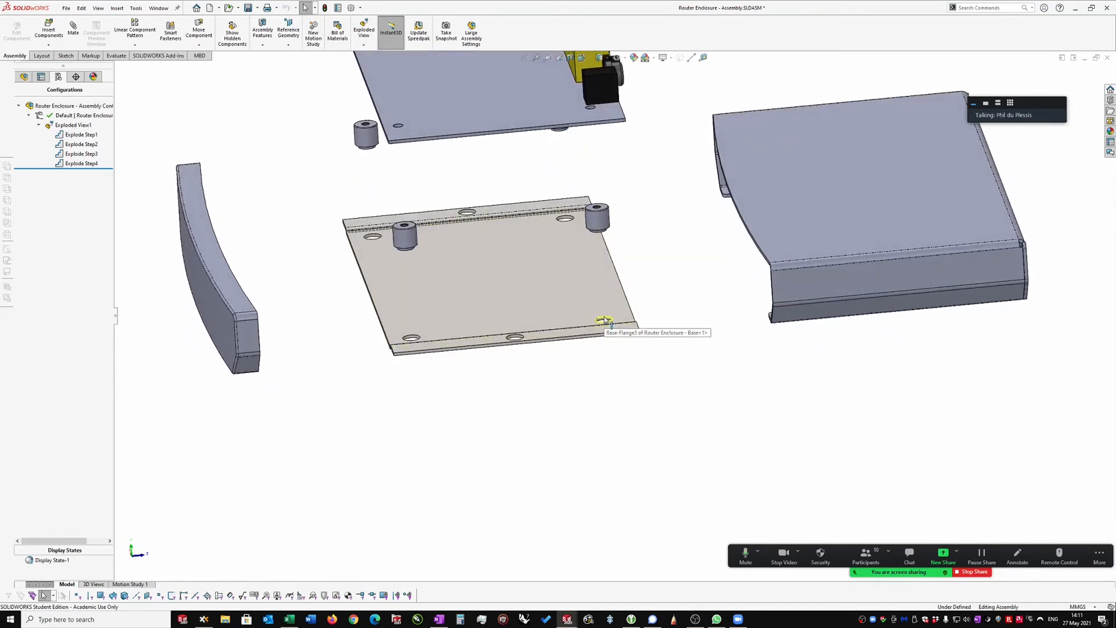
pyautogui.moveTo(636, 104); pyautogui.dragTo(535, 129, button='middle')
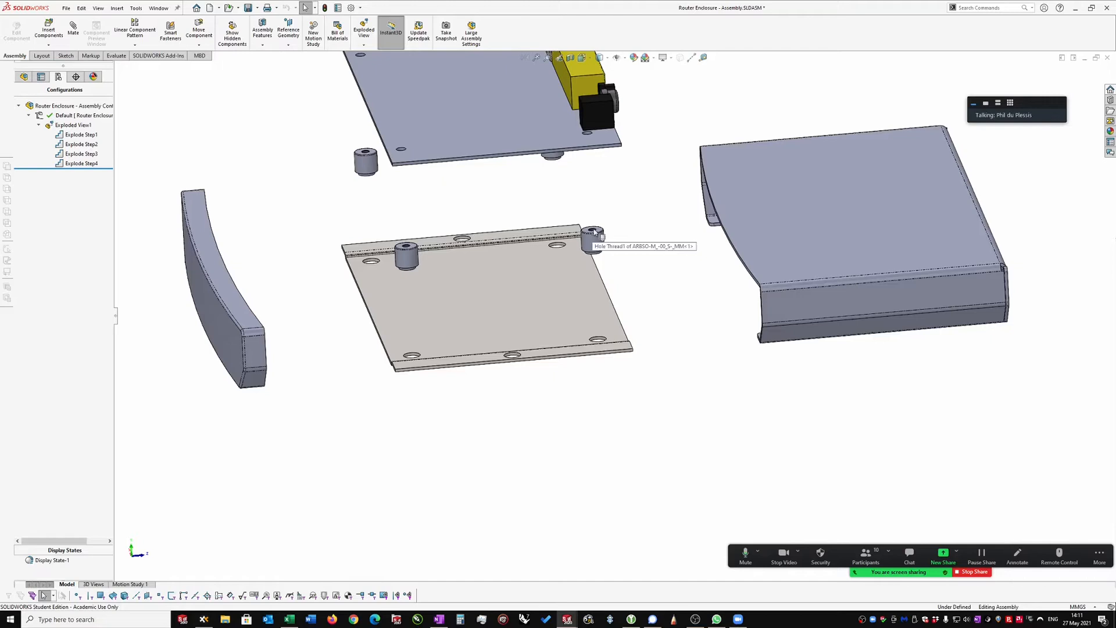
pyautogui.moveTo(596, 236); pyautogui.dragTo(646, 282, button='middle')
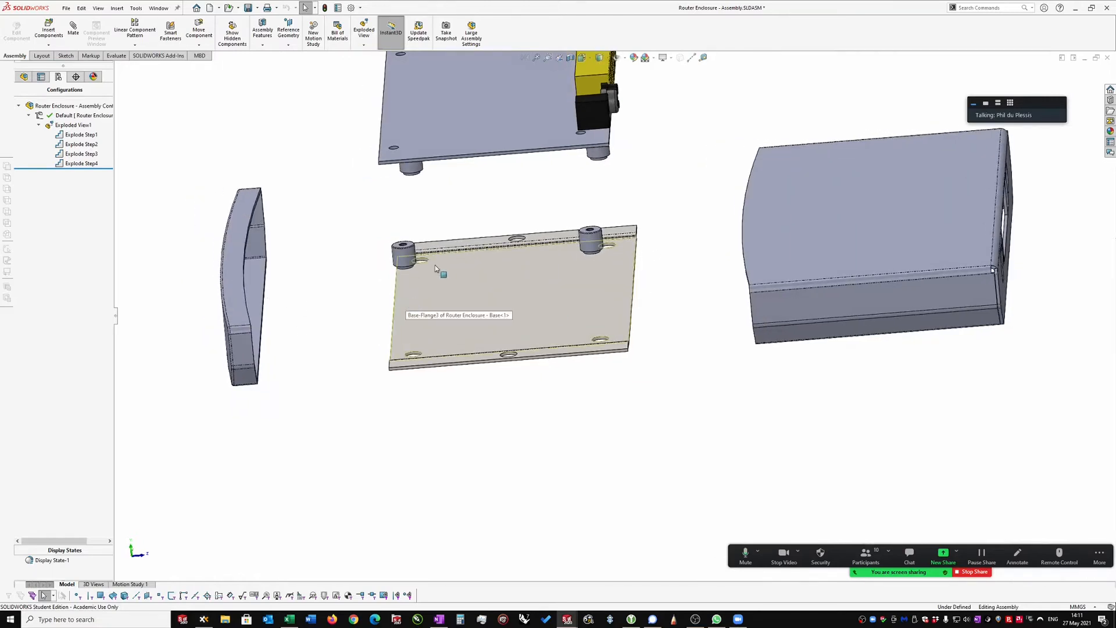
pyautogui.scroll(2, 438, 268)
pyautogui.moveTo(299, 132); pyautogui.dragTo(309, 122, button='middle')
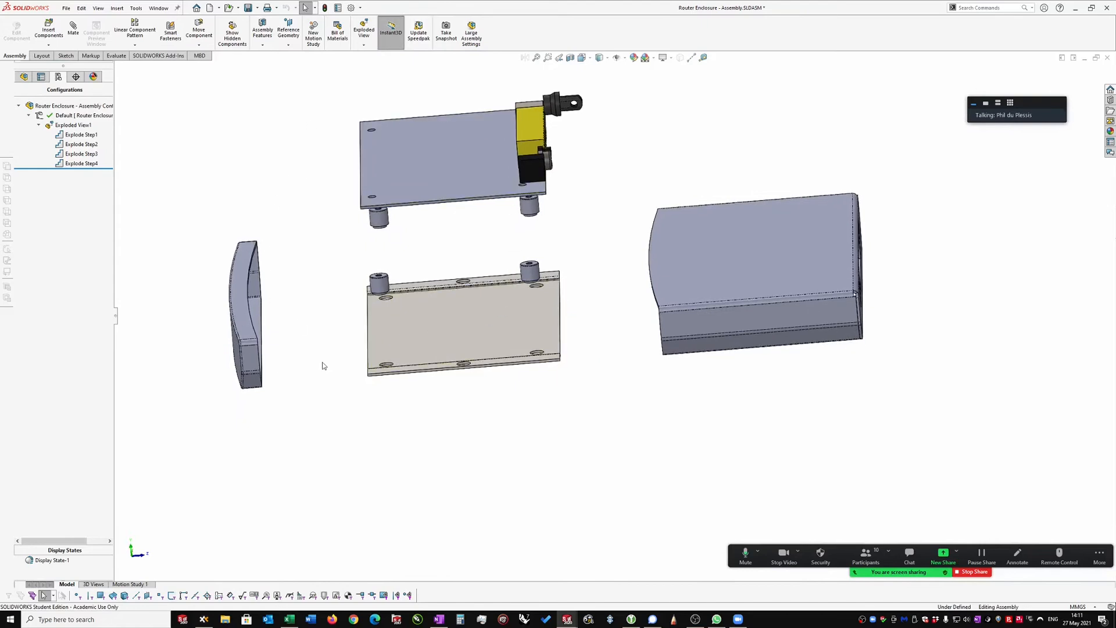
# Step: Examine the underside of the base plate and cover, and how the plate's jogged edges engage the cover's inner flanges
pyautogui.moveTo(622, 306); pyautogui.dragTo(687, 97, button='middle')
pyautogui.scroll(-1, 708, 320)
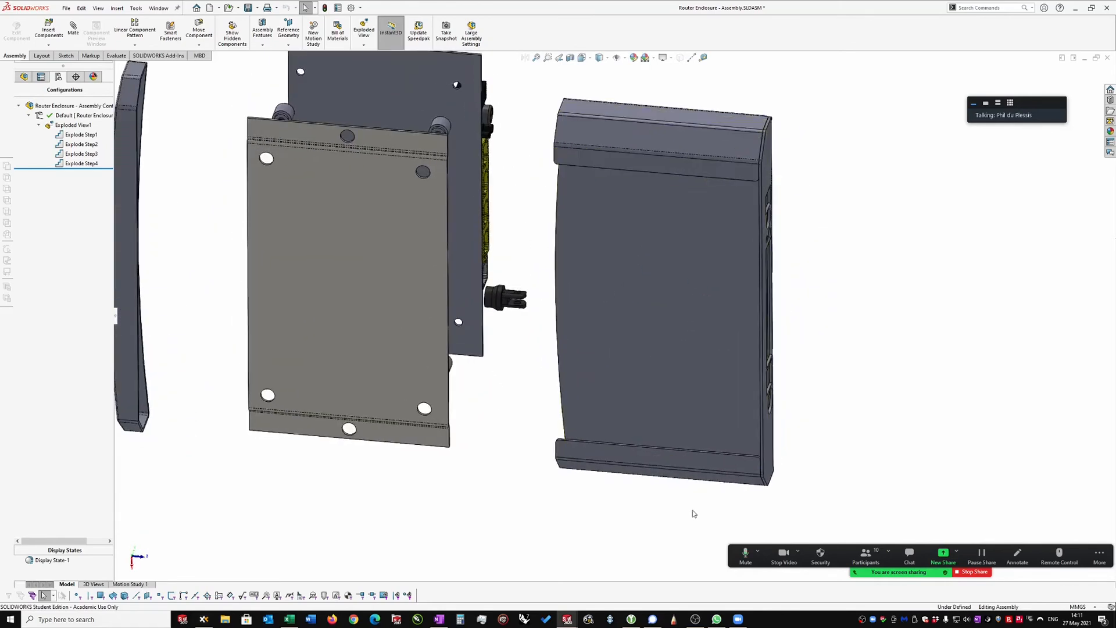
pyautogui.moveTo(312, 156); pyautogui.dragTo(512, 285, button='middle')
pyautogui.click(427, 210)
pyautogui.click(486, 249)
pyautogui.moveTo(378, 319); pyautogui.dragTo(783, 165, button='middle')
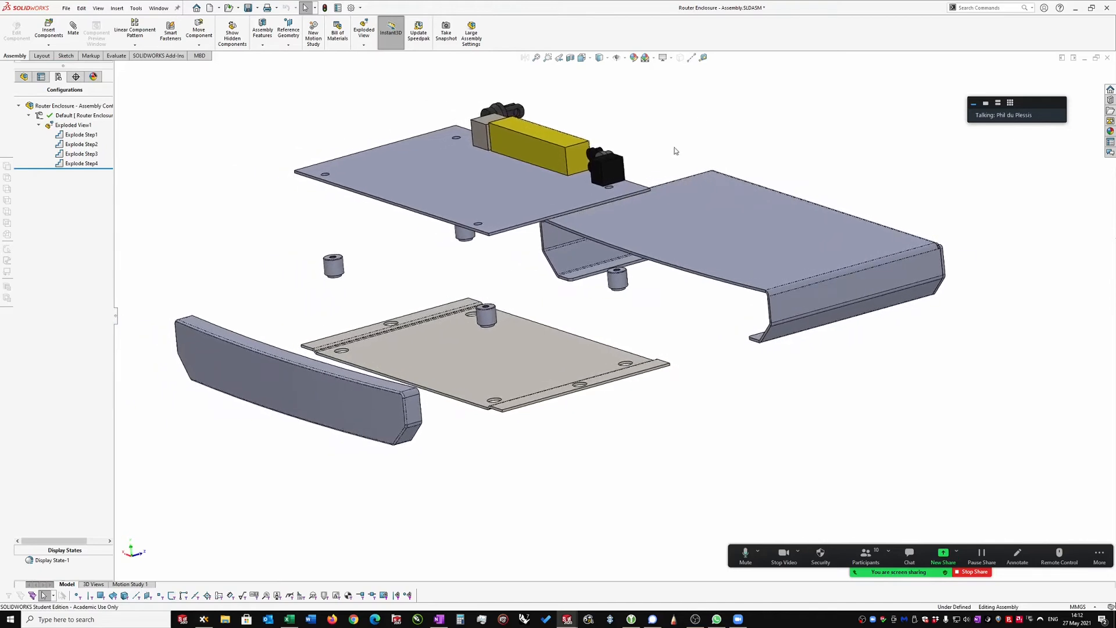
pyautogui.click(525, 360)
pyautogui.click(751, 236)
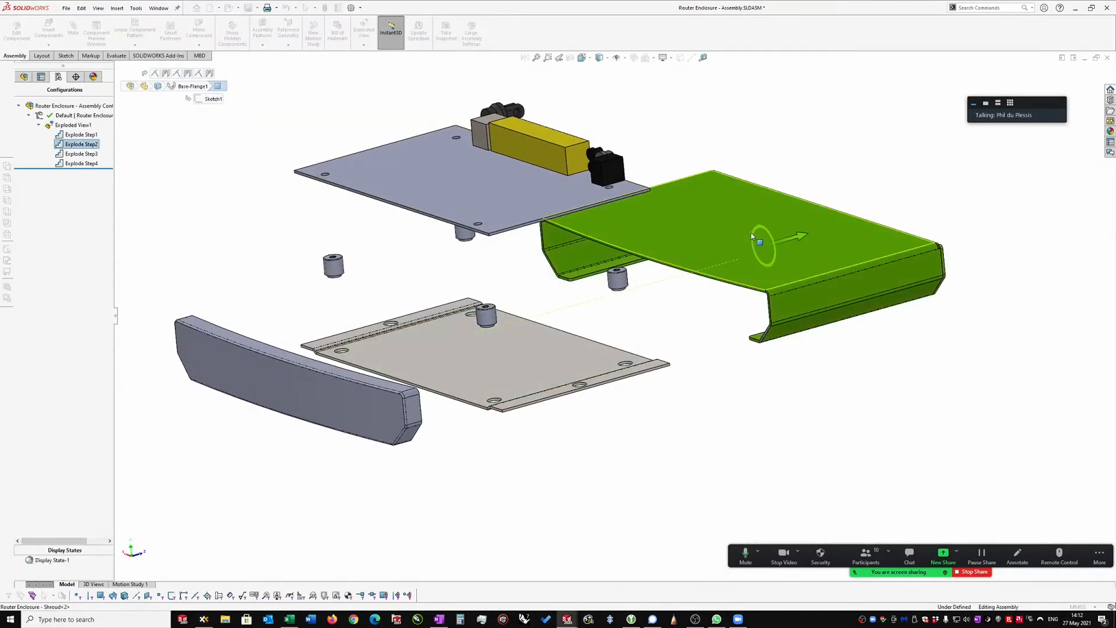
pyautogui.click(674, 329)
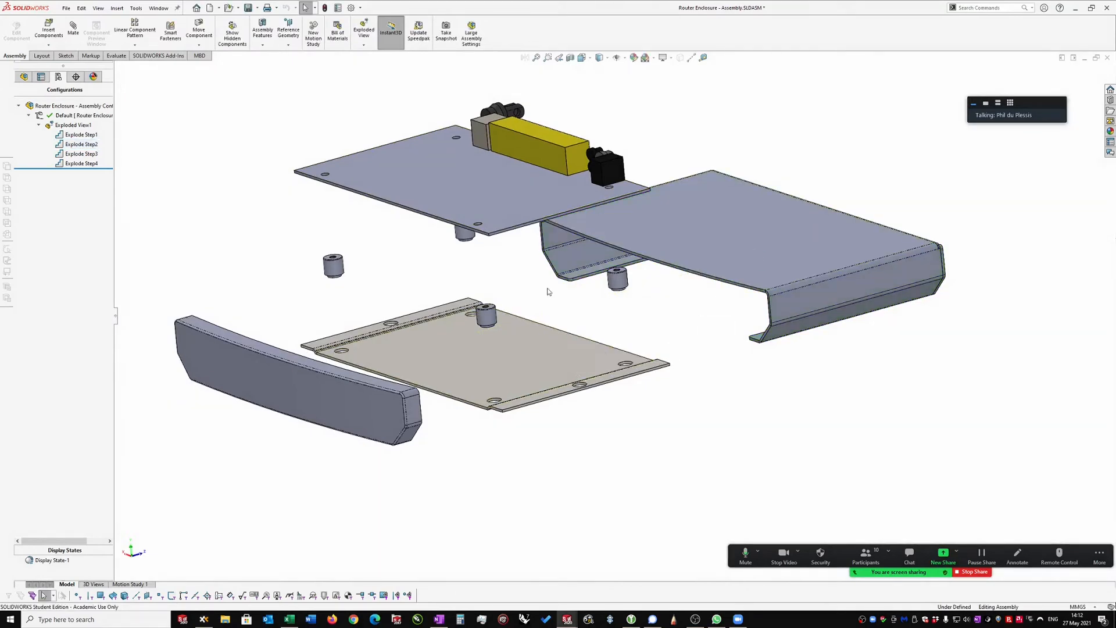
pyautogui.moveTo(782, 156)
pyautogui.mouseDown(button='middle')
pyautogui.moveTo(813, 156)
pyautogui.moveTo(783, 174)
pyautogui.mouseUp(button='middle')
pyautogui.moveTo(605, 377); pyautogui.dragTo(575, 381, button='middle')
pyautogui.moveTo(747, 250); pyautogui.dragTo(817, 378, button='middle')
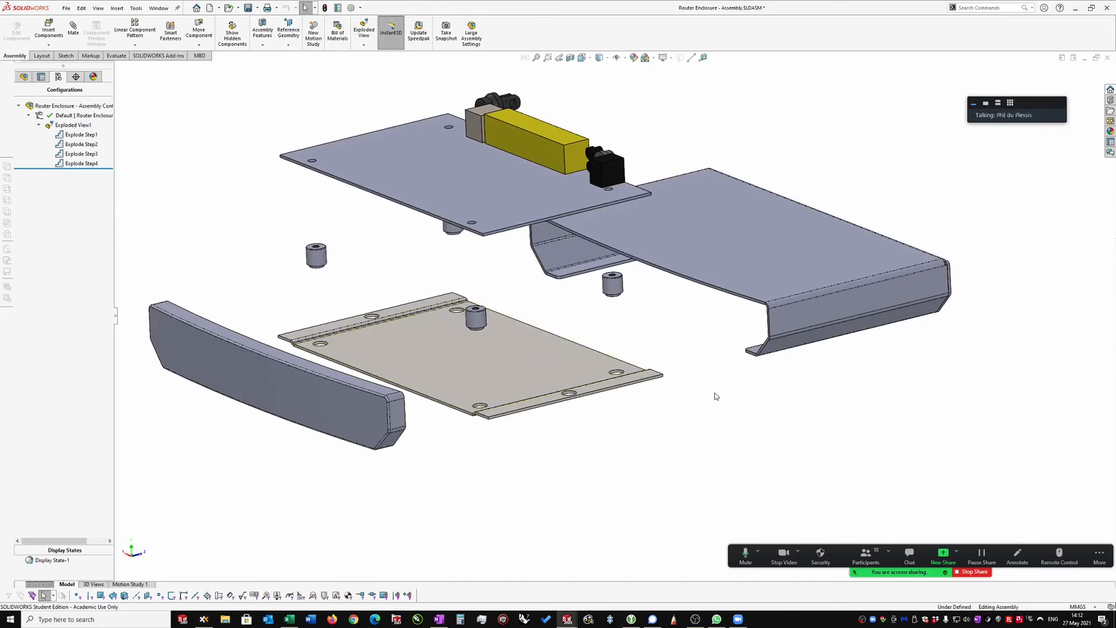
# Step: Switch to Part5 and create a sheet metal base flange from its 145 by 83 mm rectangle sketch
pyautogui.hotkey('ctrl', 'Tab')
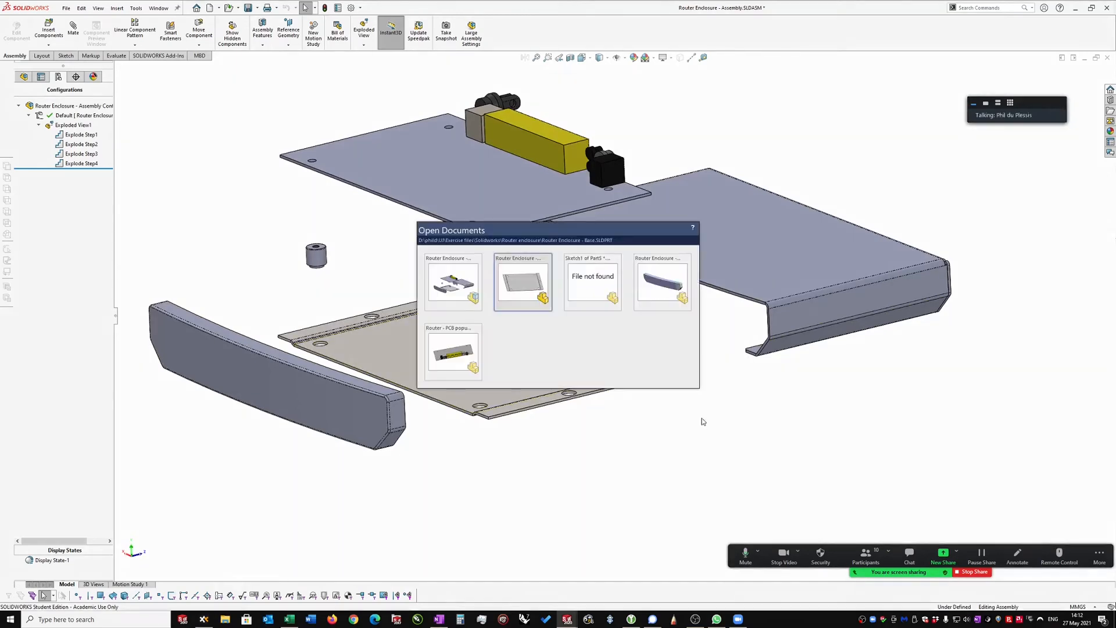
pyautogui.click(598, 296)
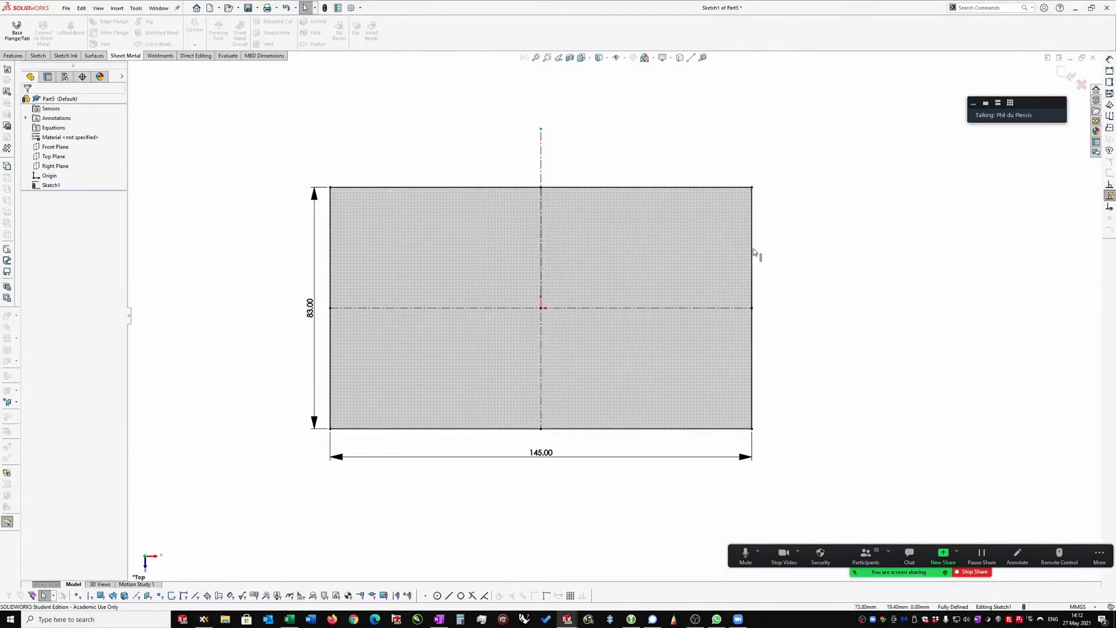
pyautogui.scroll(1, 778, 262)
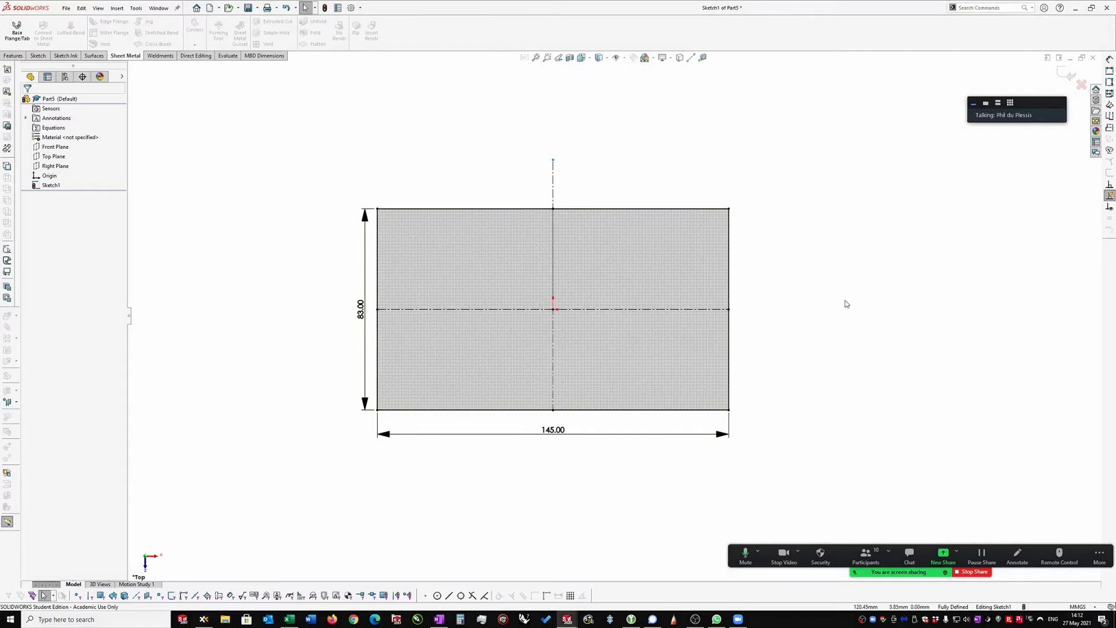
pyautogui.click(1068, 73)
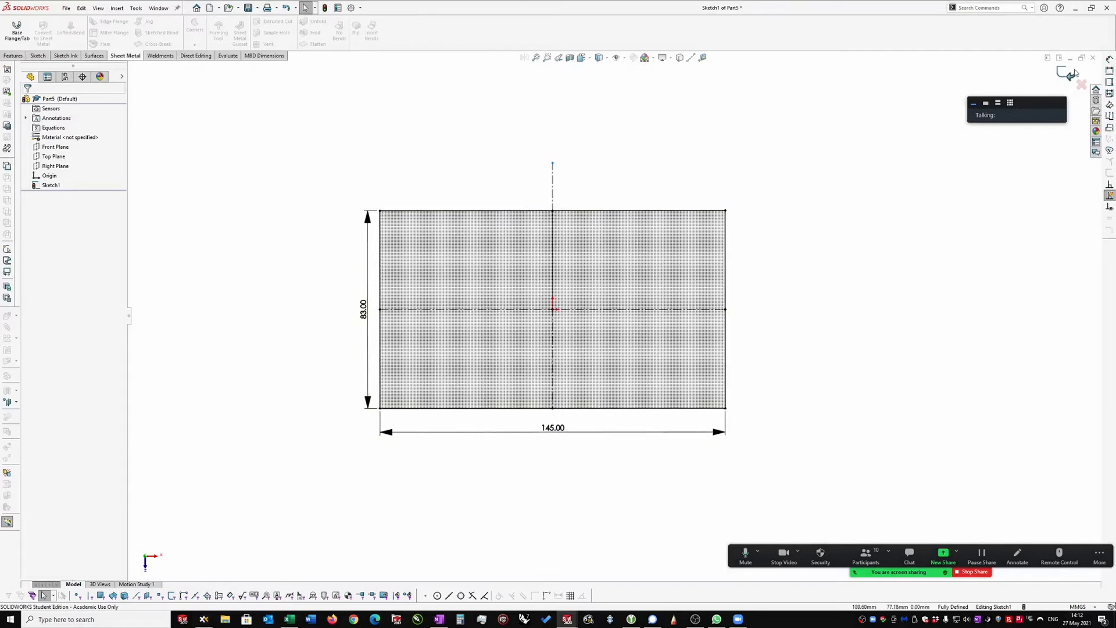
pyautogui.click(839, 256)
pyautogui.hotkey('ctrl', '7')
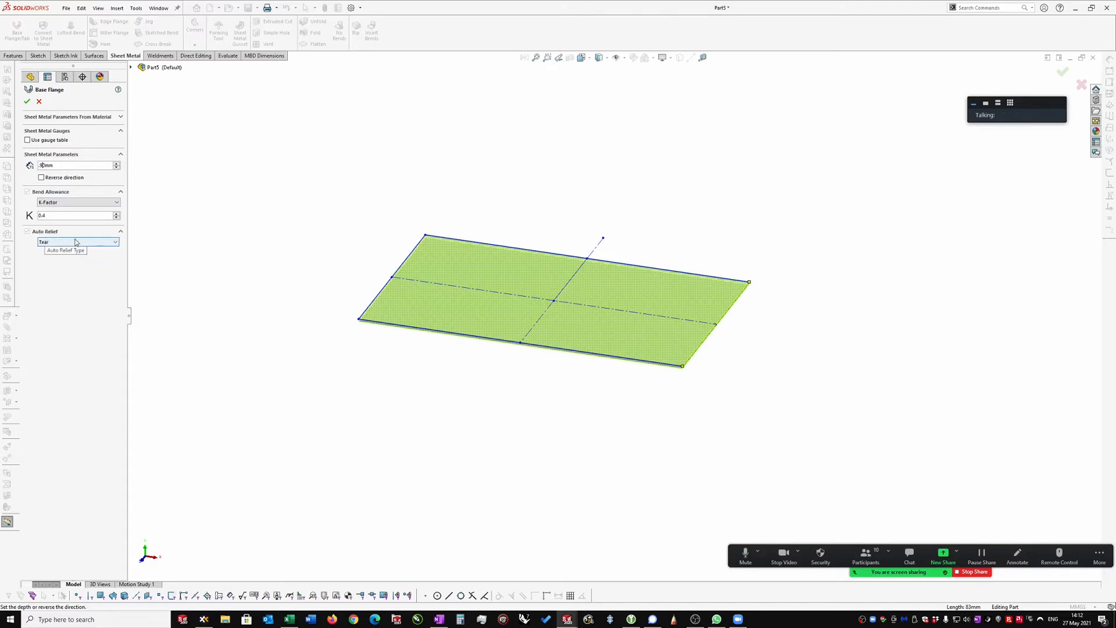
pyautogui.click(27, 102)
# Step: Start a sketch on the plate's large upper face and draw a vertical construction line from the origin past the long edge
pyautogui.moveTo(742, 306); pyautogui.dragTo(691, 267, button='middle')
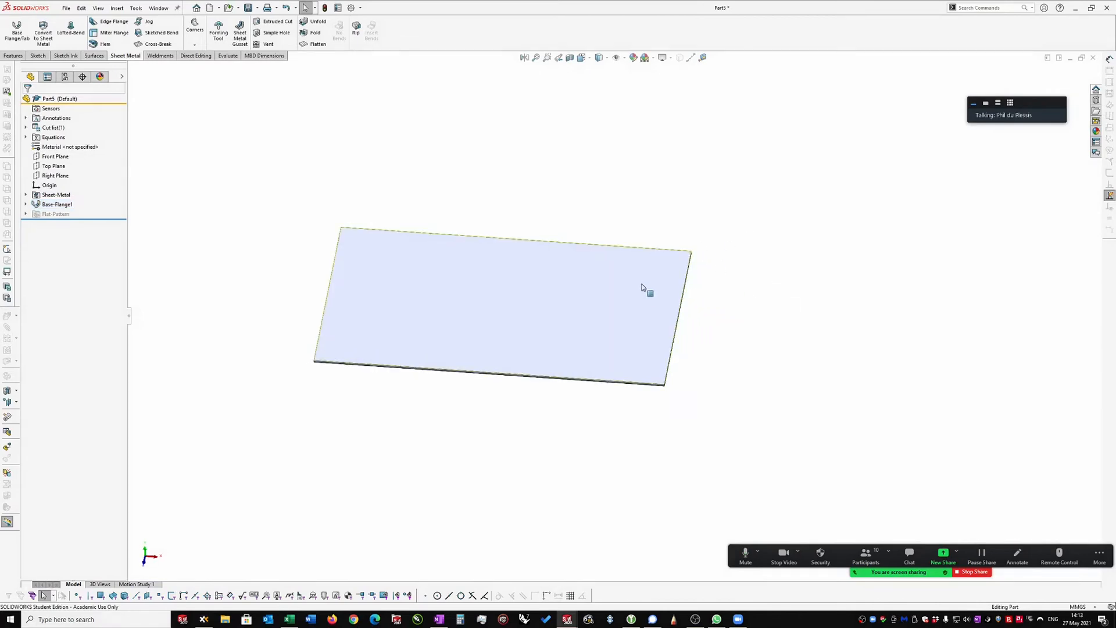
pyautogui.click(656, 297)
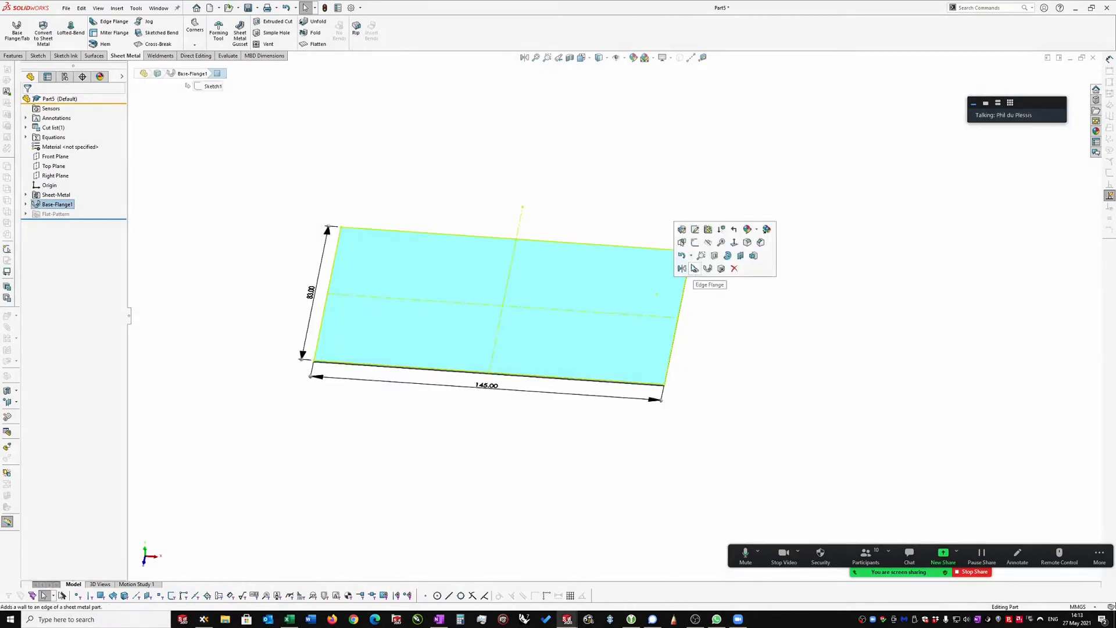
pyautogui.click(697, 242)
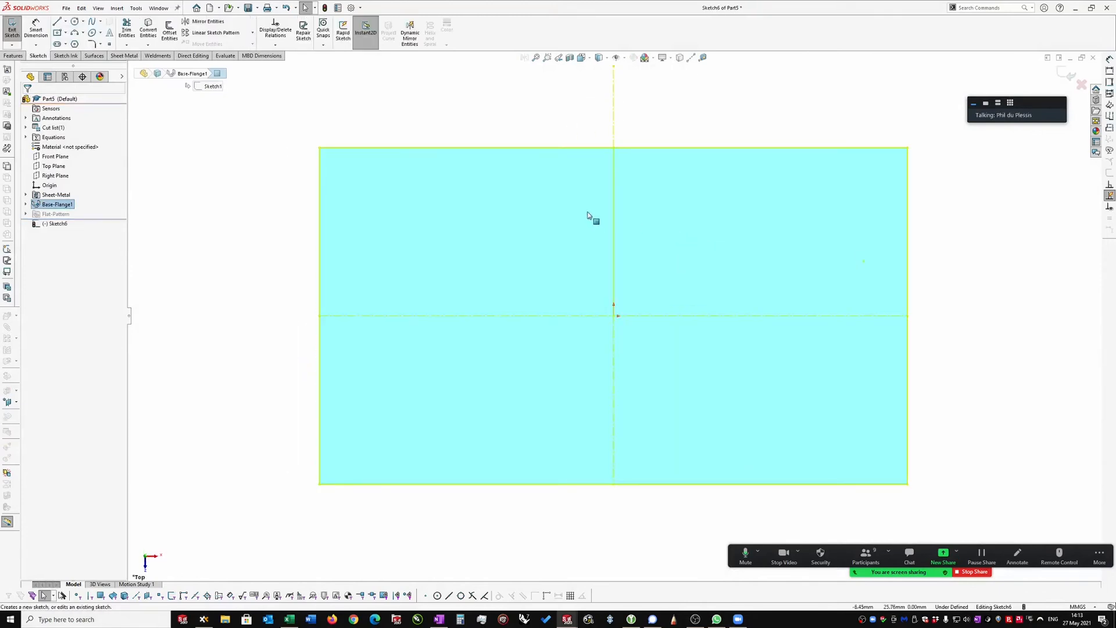
pyautogui.moveTo(716, 112); pyautogui.dragTo(779, 108, button='right')
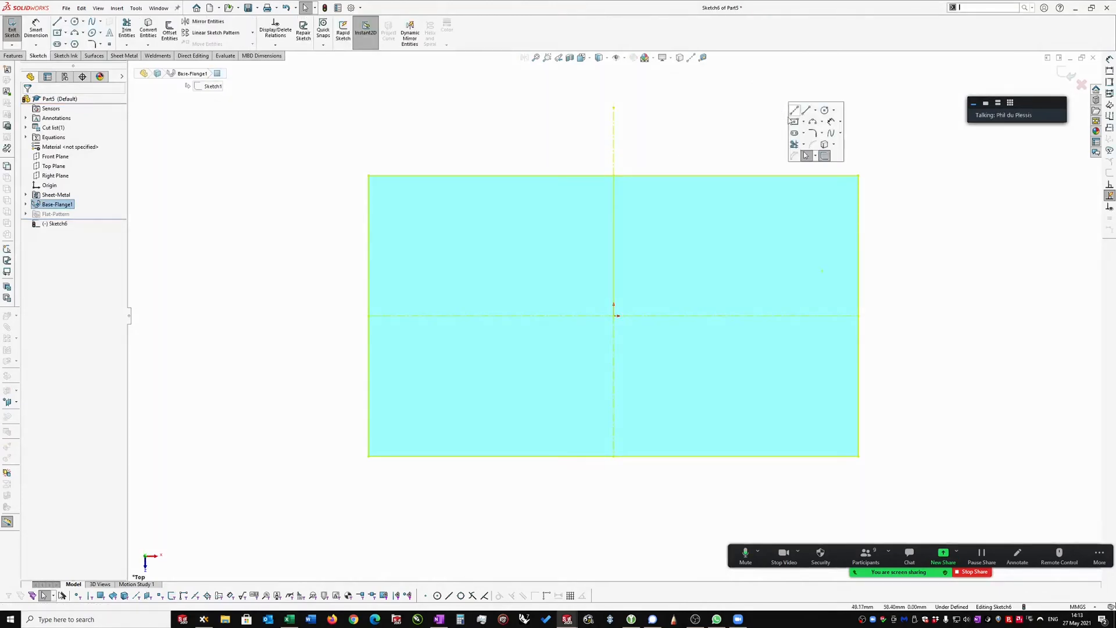
pyautogui.click(805, 109)
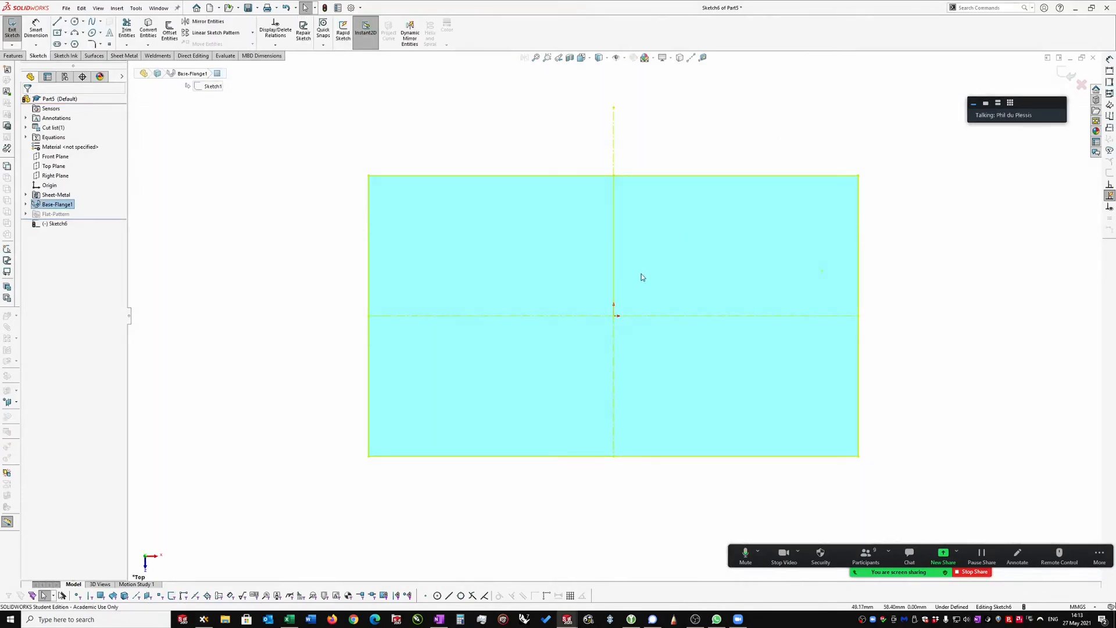
pyautogui.click(613, 316)
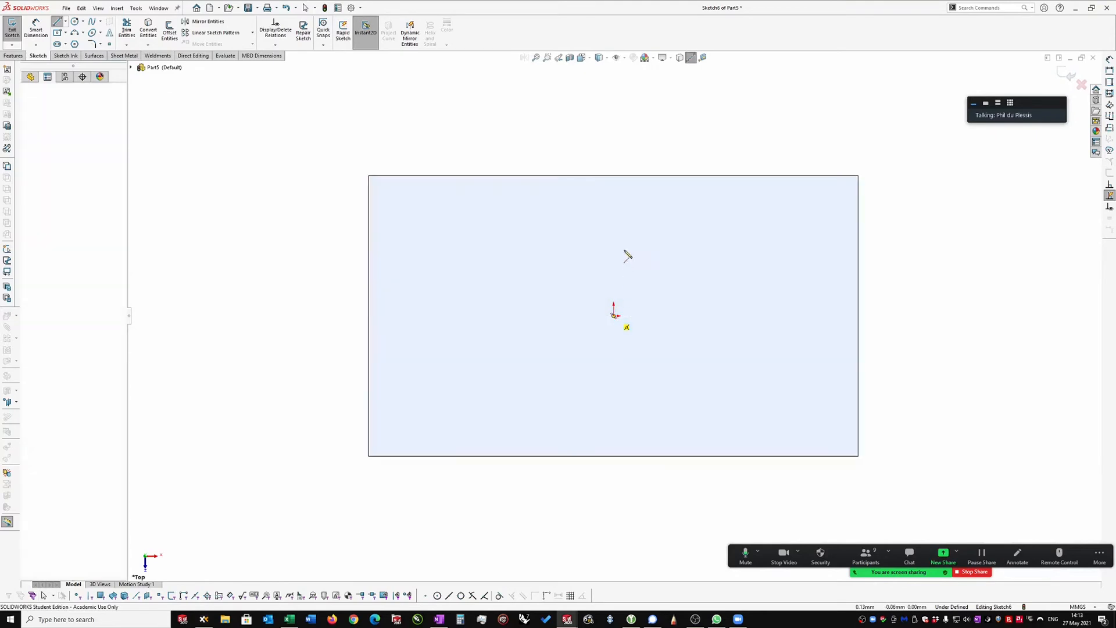
pyautogui.click(614, 161)
pyautogui.press('Escape')
pyautogui.moveTo(663, 135)
pyautogui.mouseDown(button='right')
pyautogui.moveTo(713, 126)
pyautogui.moveTo(698, 174)
pyautogui.mouseUp(button='right')
pyautogui.click(664, 143)
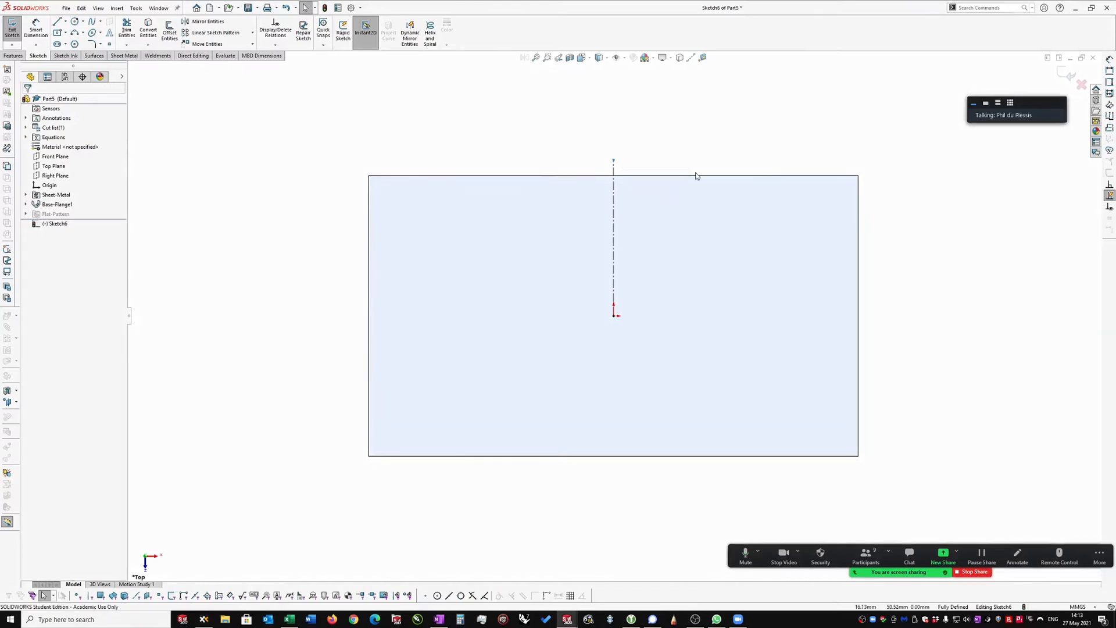
# Step: Offset one short edge of the plate 10 mm inward in one direction only, reposition its dimension and finish the sketch
pyautogui.moveTo(916, 227); pyautogui.dragTo(933, 253, button='right')
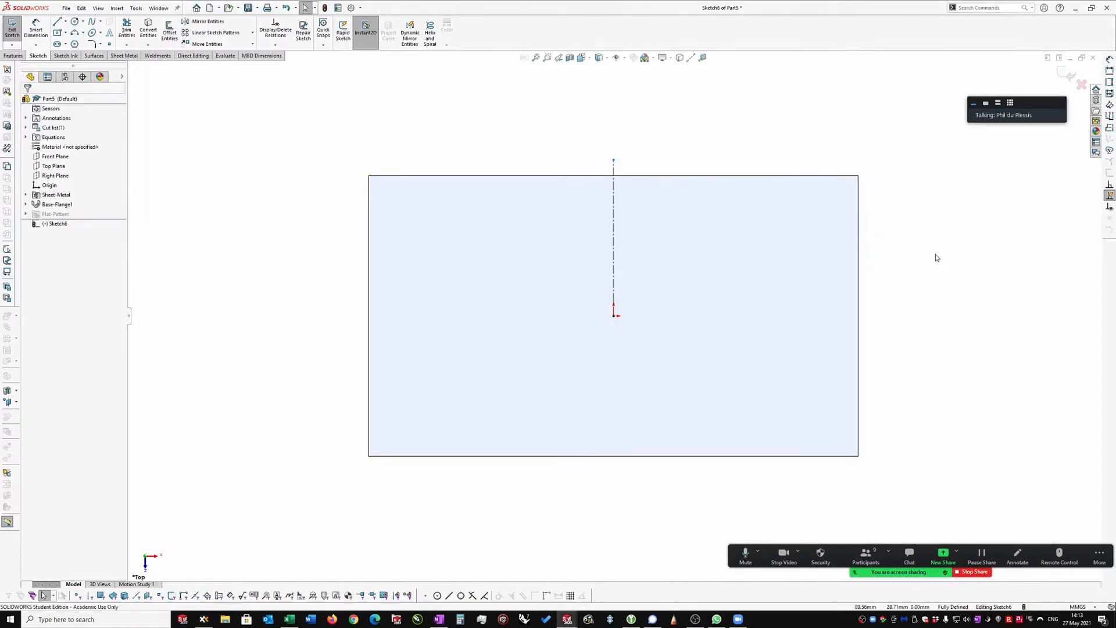
pyautogui.click(857, 269)
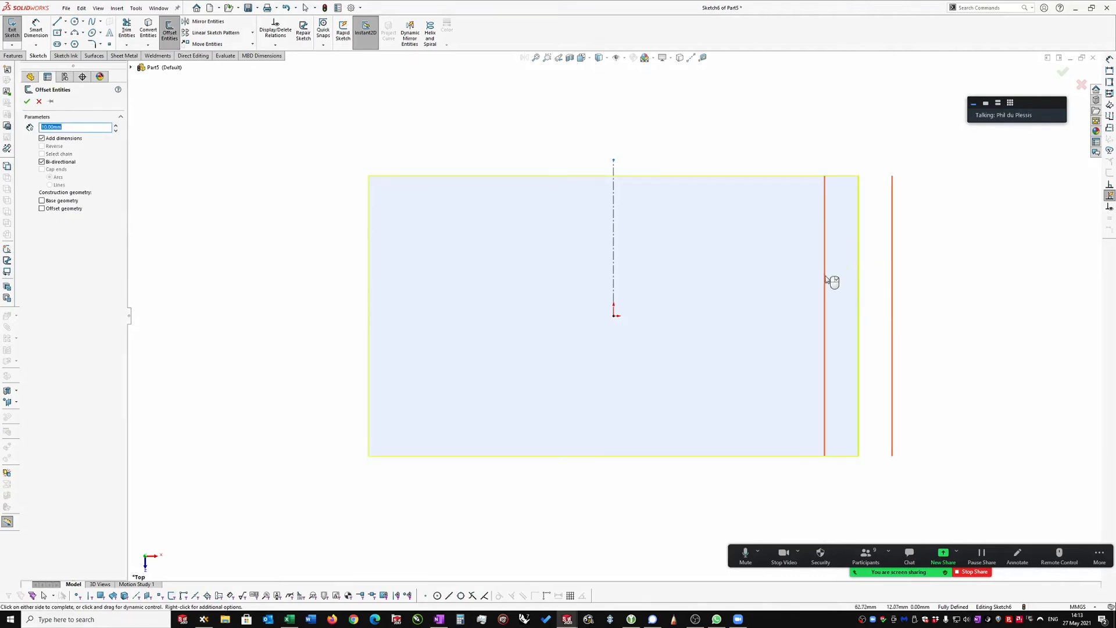
pyautogui.click(41, 161)
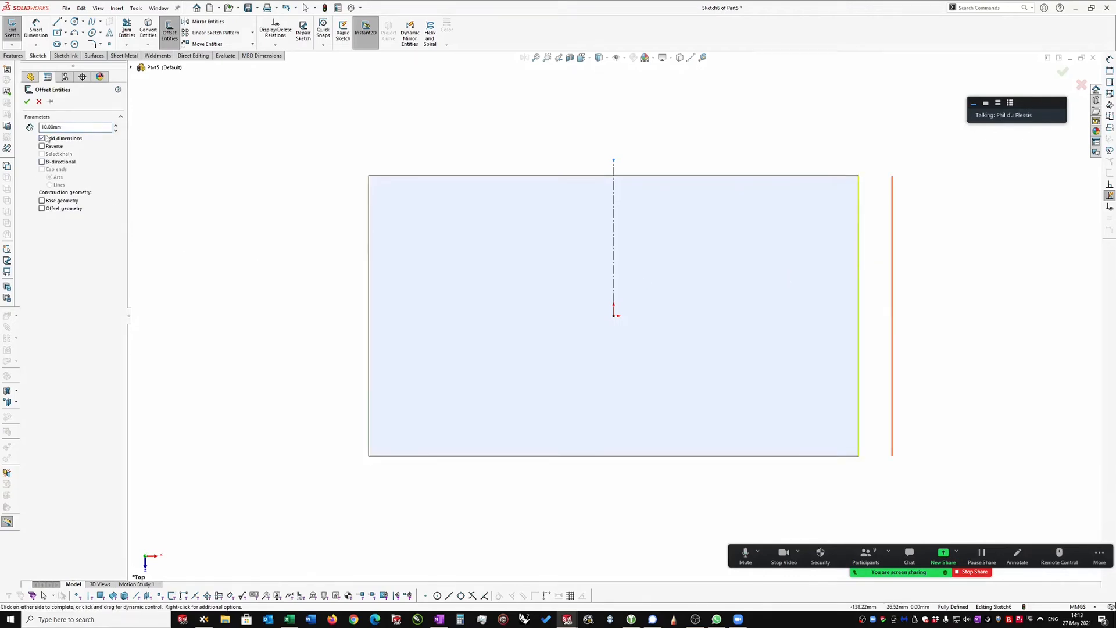
pyautogui.click(66, 126)
pyautogui.click(41, 146)
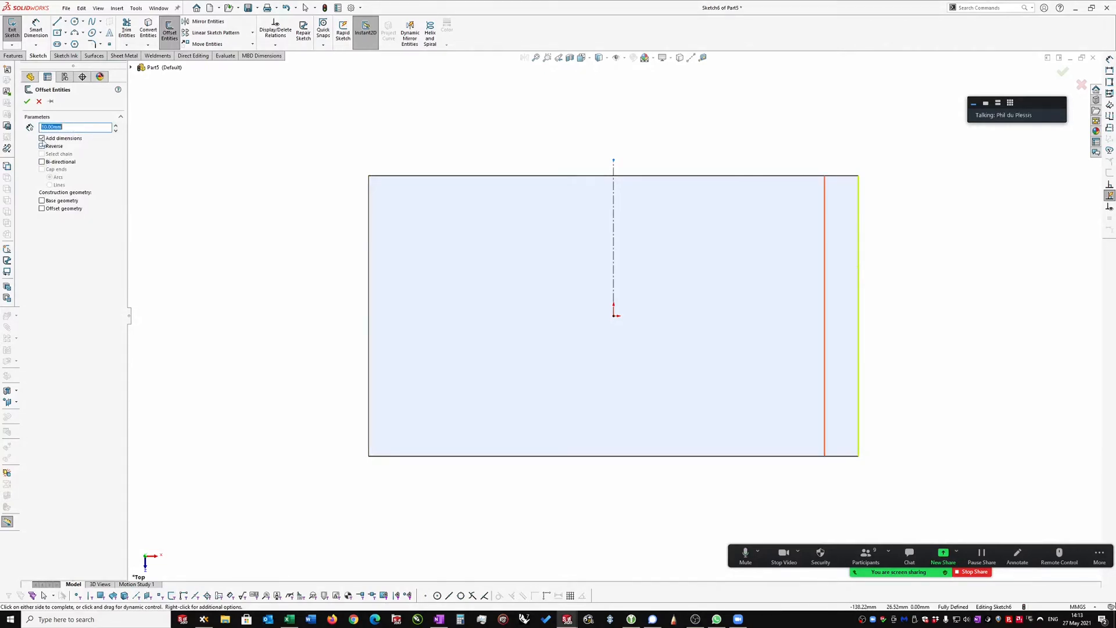
pyautogui.click(27, 101)
pyautogui.moveTo(789, 308); pyautogui.dragTo(779, 140)
pyautogui.click(915, 212)
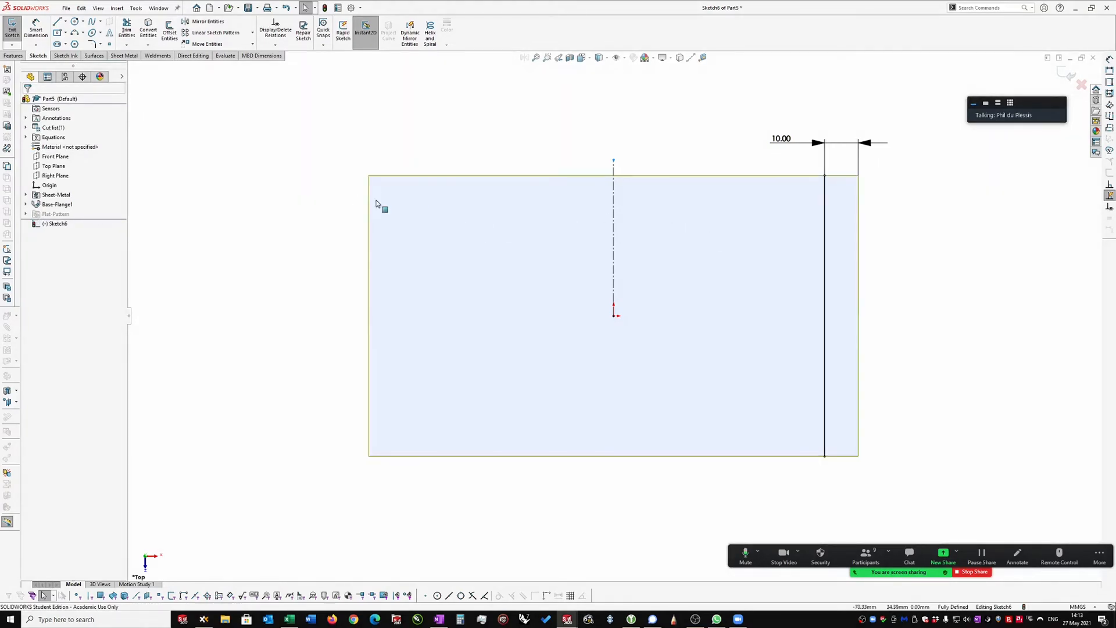
pyautogui.click(1062, 74)
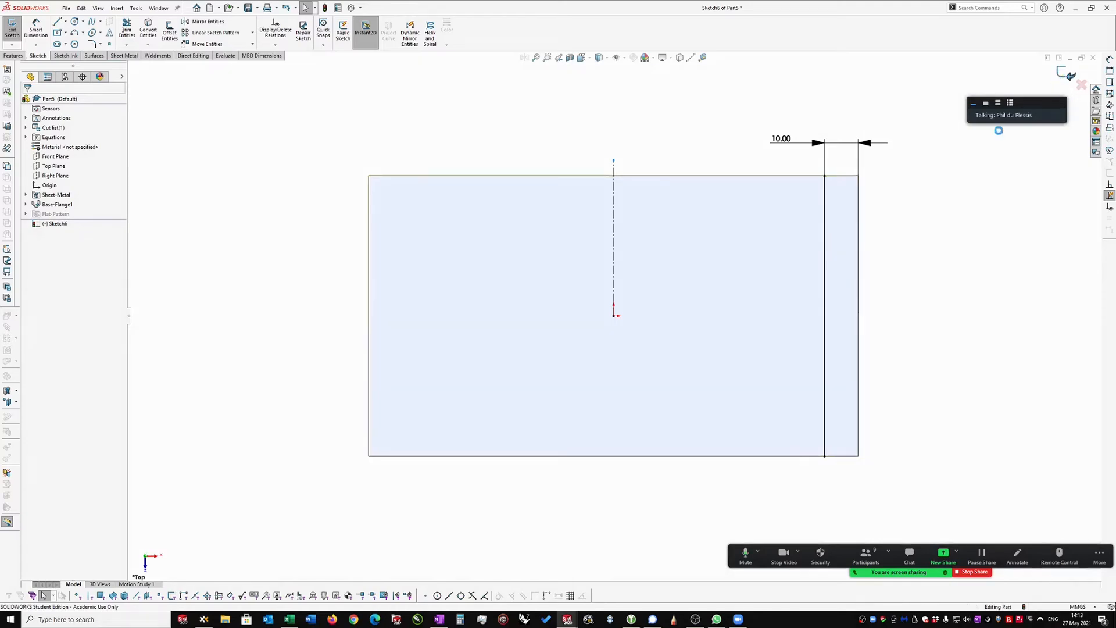
# Step: Start a Jog from the 10 mm offset line sketch, with the plate's large face inside the line as the fixed face
pyautogui.moveTo(920, 183); pyautogui.dragTo(506, 150, button='middle')
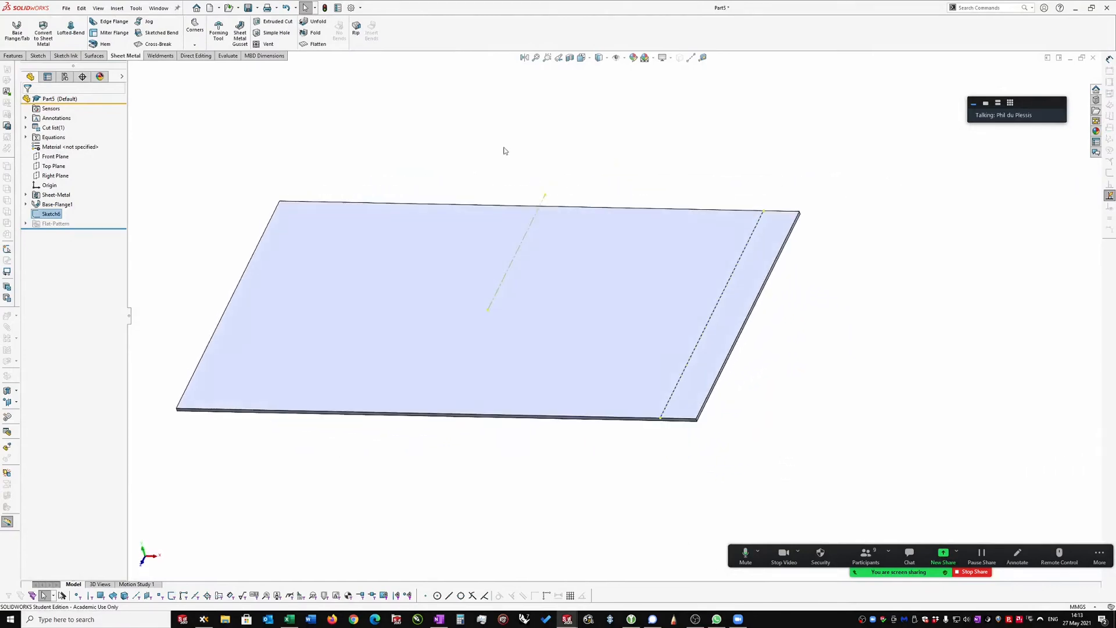
pyautogui.press('f')
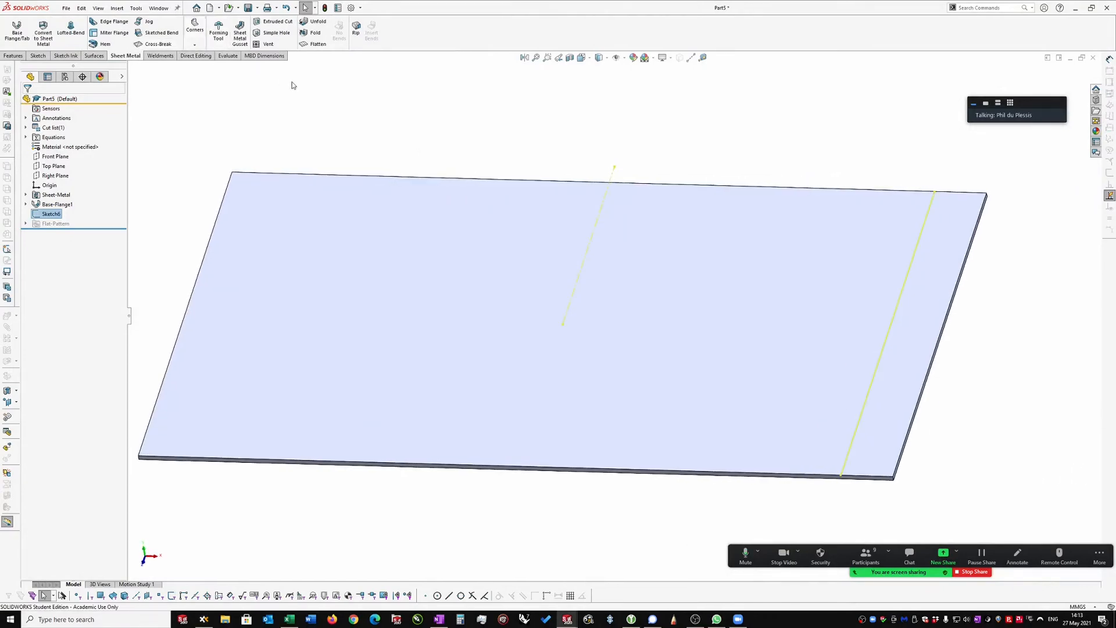
pyautogui.click(150, 24)
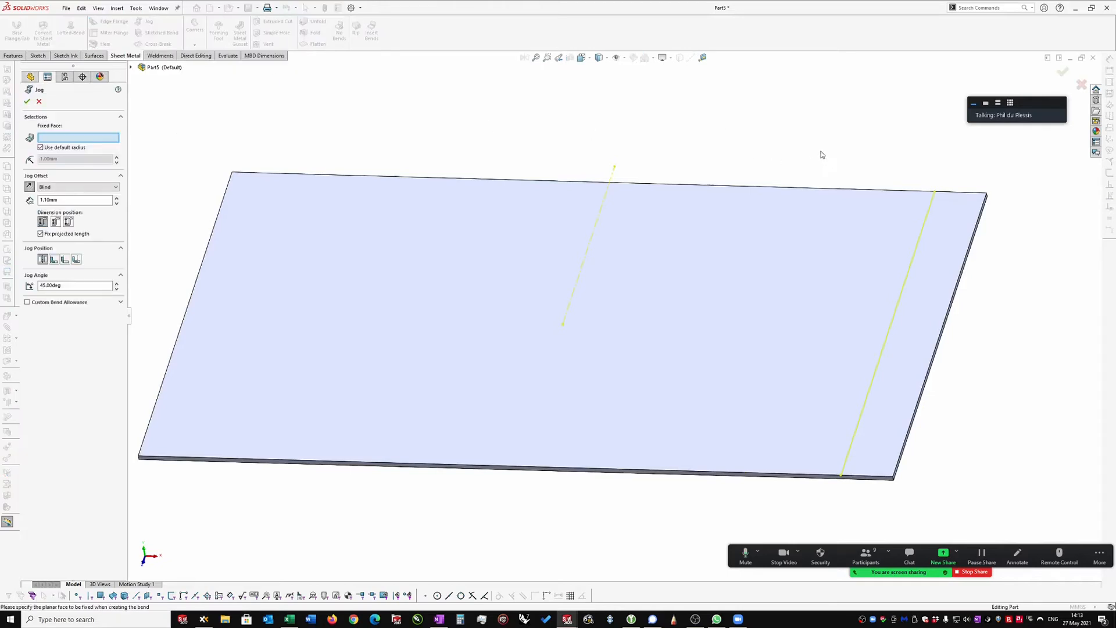
pyautogui.scroll(-1, 793, 144)
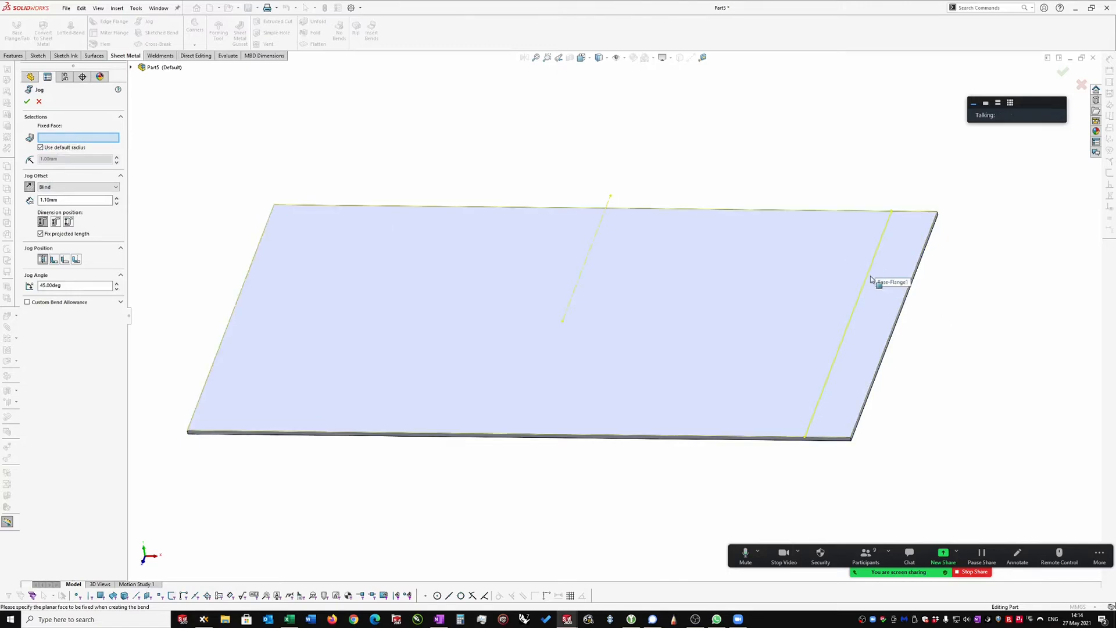
pyautogui.click(708, 286)
pyautogui.moveTo(952, 329); pyautogui.dragTo(933, 369, button='middle')
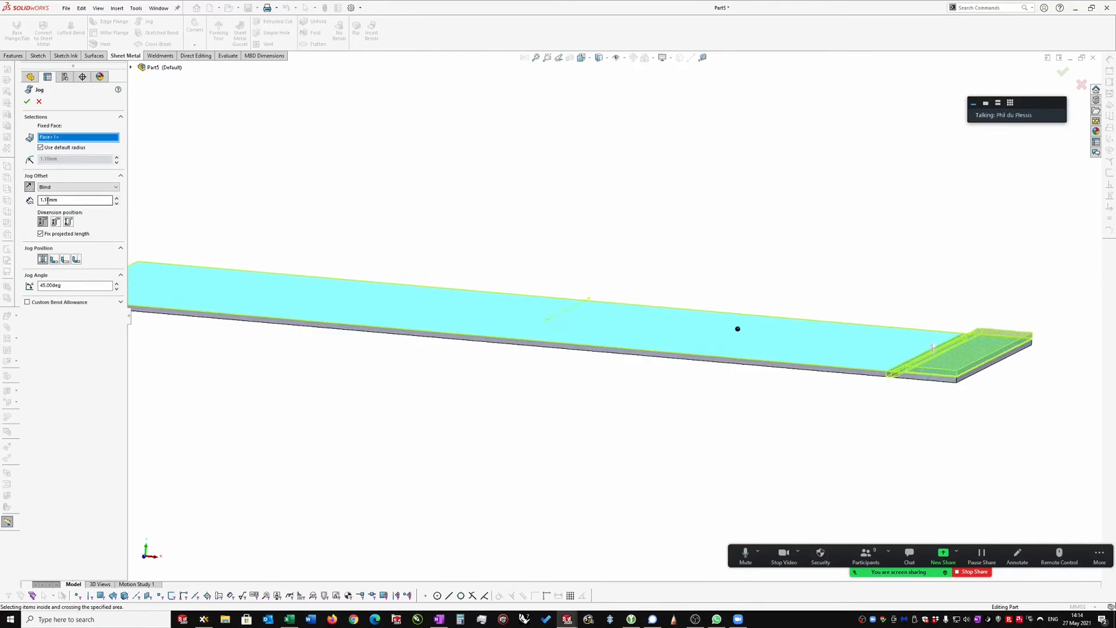
pyautogui.moveTo(971, 381); pyautogui.dragTo(539, 389, button='middle')
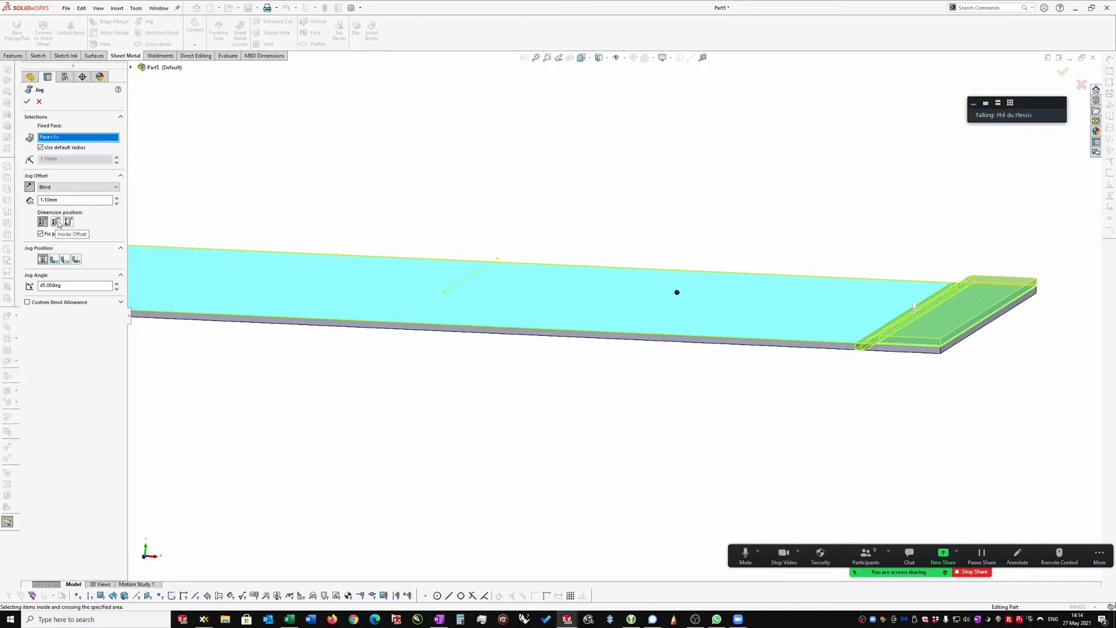
# Step: Preview the jog's Inside Offset and Overall Dimension options and its alternative jog positions, comparing them with the original settings
pyautogui.click(55, 222)
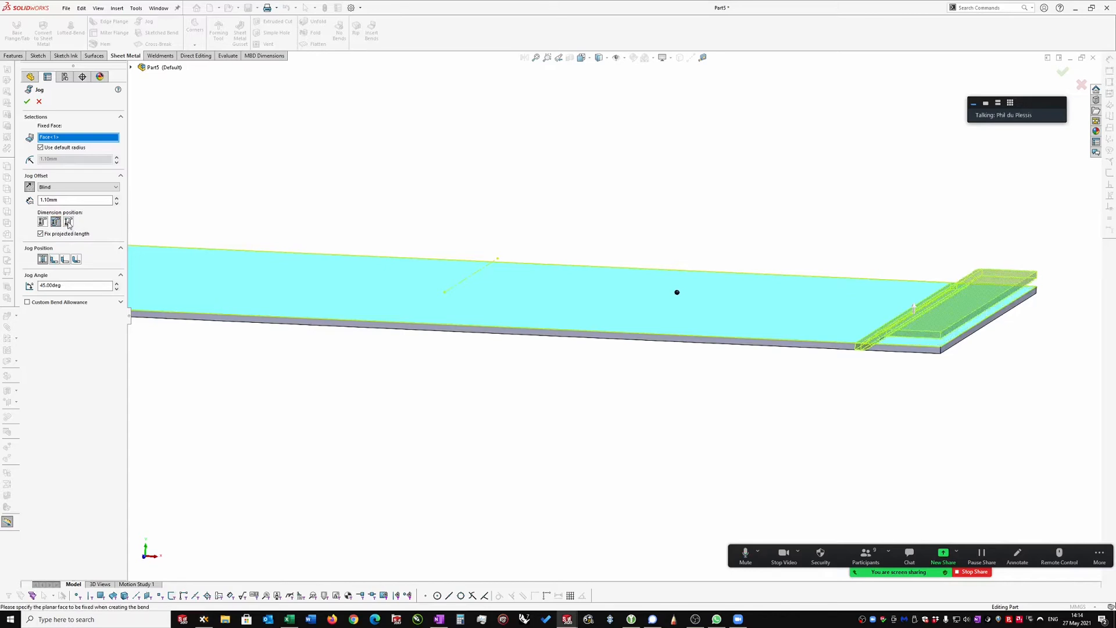
pyautogui.click(68, 222)
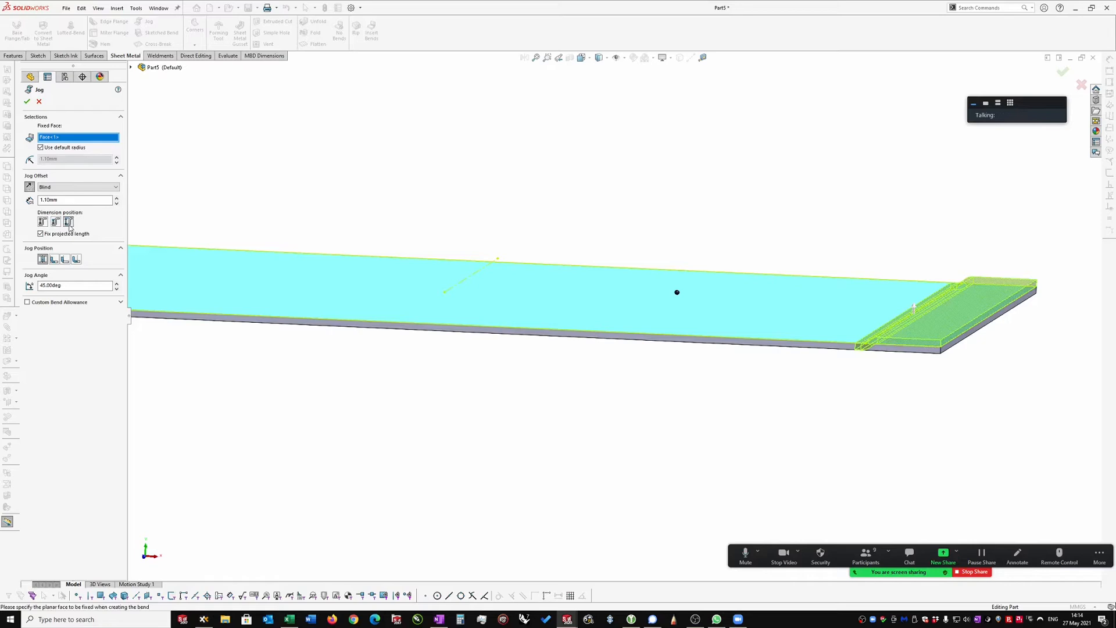
pyautogui.click(42, 222)
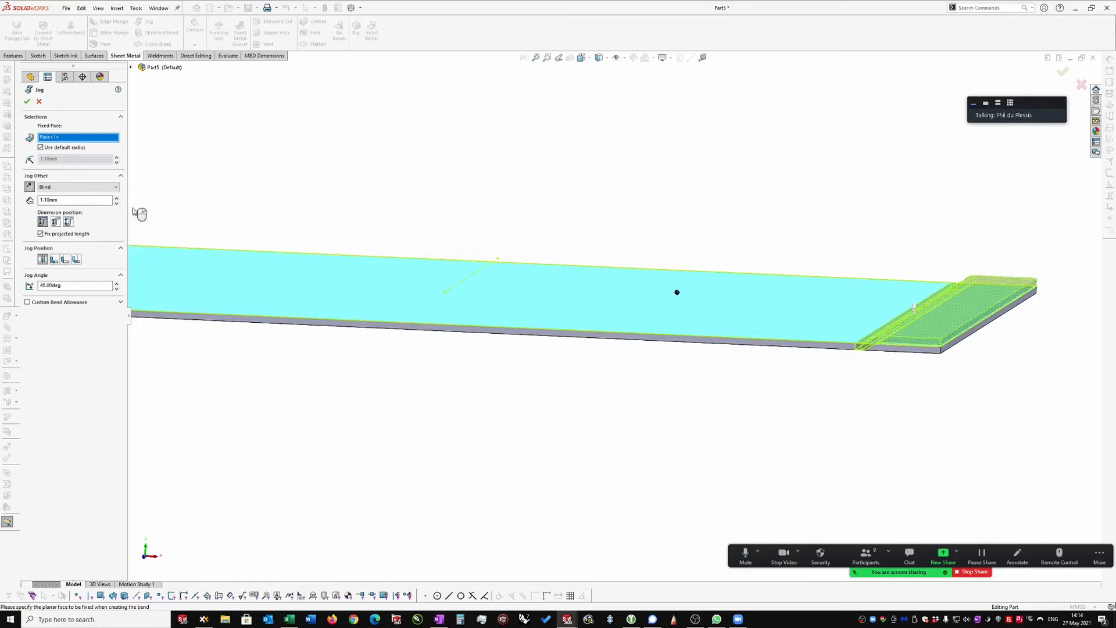
pyautogui.click(55, 261)
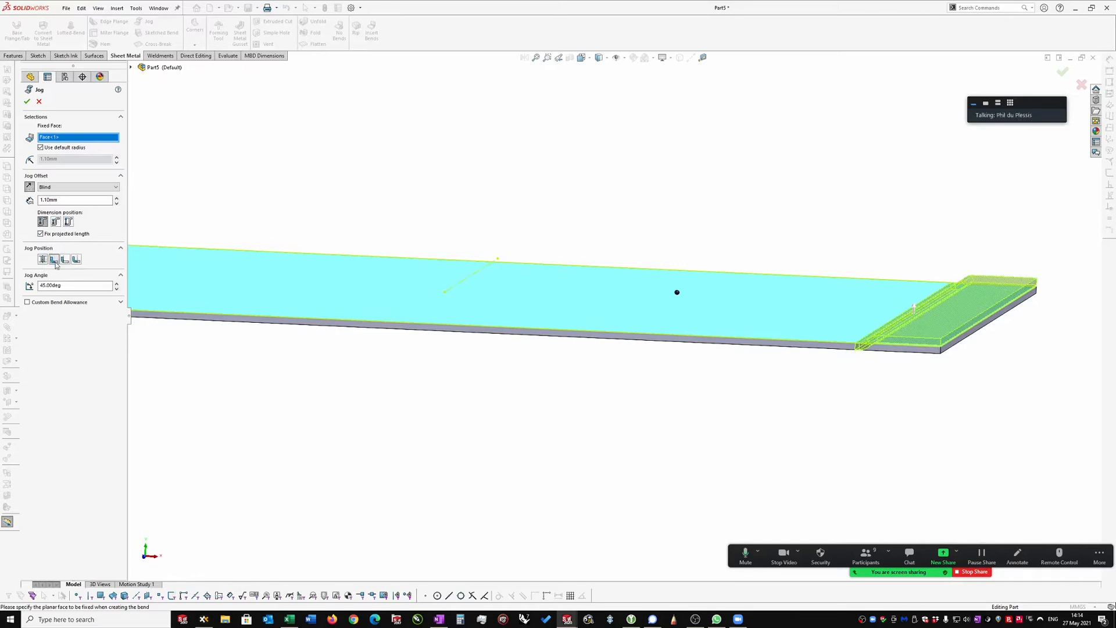
pyautogui.click(64, 260)
pyautogui.click(77, 260)
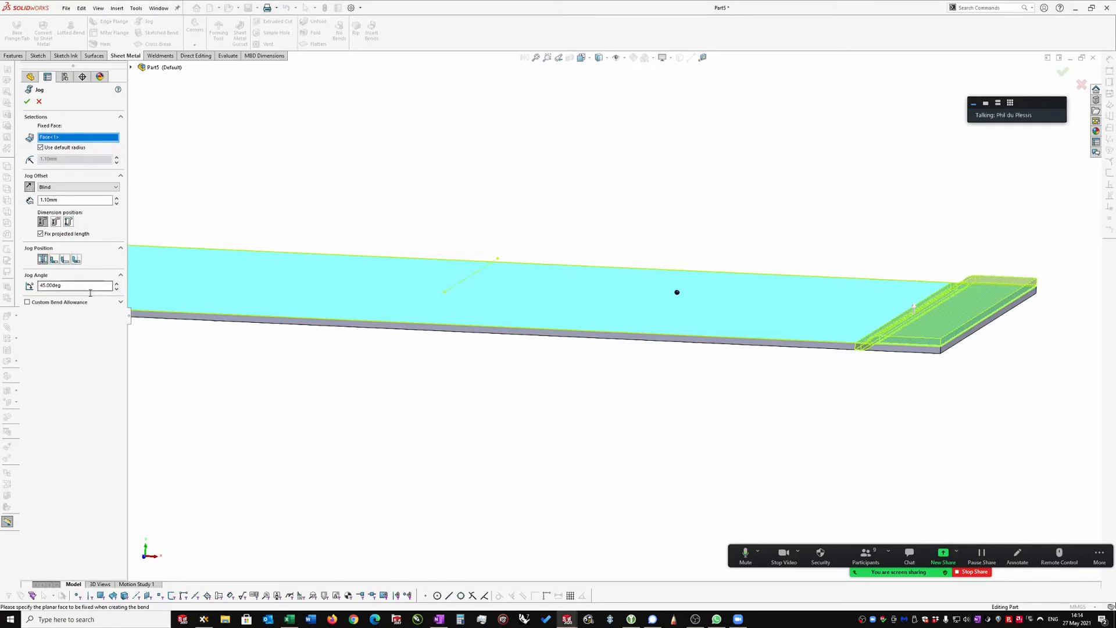
# Step: Complete the jog with a 1.10 mm blind offset, default bend radius, fixed projected length and a 45° angle
pyautogui.moveTo(794, 314); pyautogui.dragTo(616, 304, button='middle')
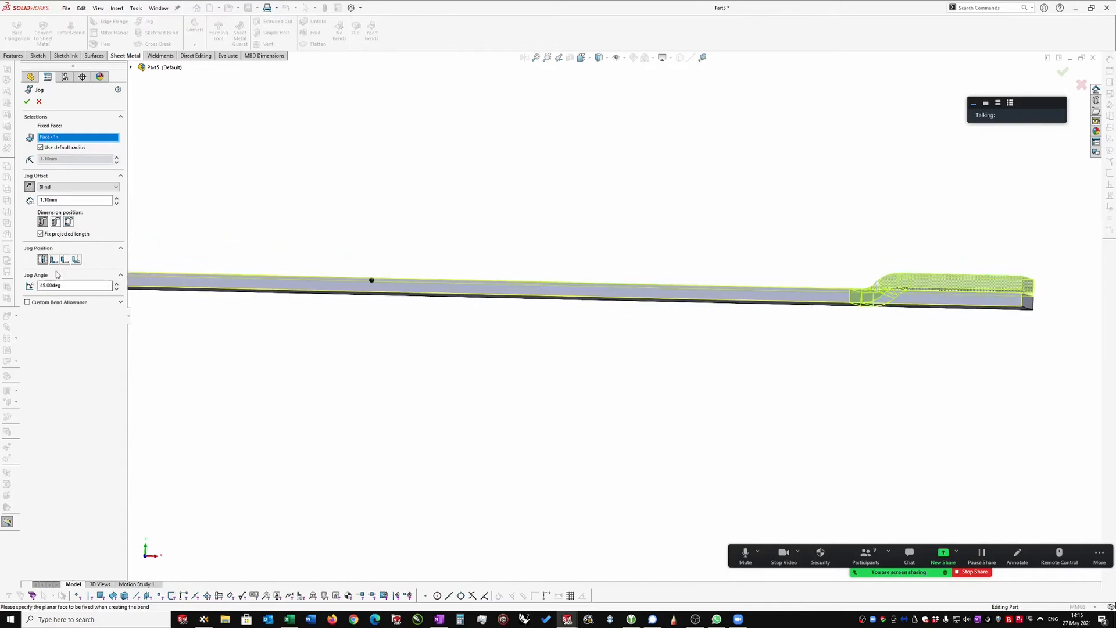
pyautogui.moveTo(419, 114); pyautogui.dragTo(637, 156, button='middle')
pyautogui.click(26, 103)
# Step: Start a sketch on the plate's central face and offset the opposite, unjogged short edge 10 mm inward
pyautogui.scroll(3, 639, 156)
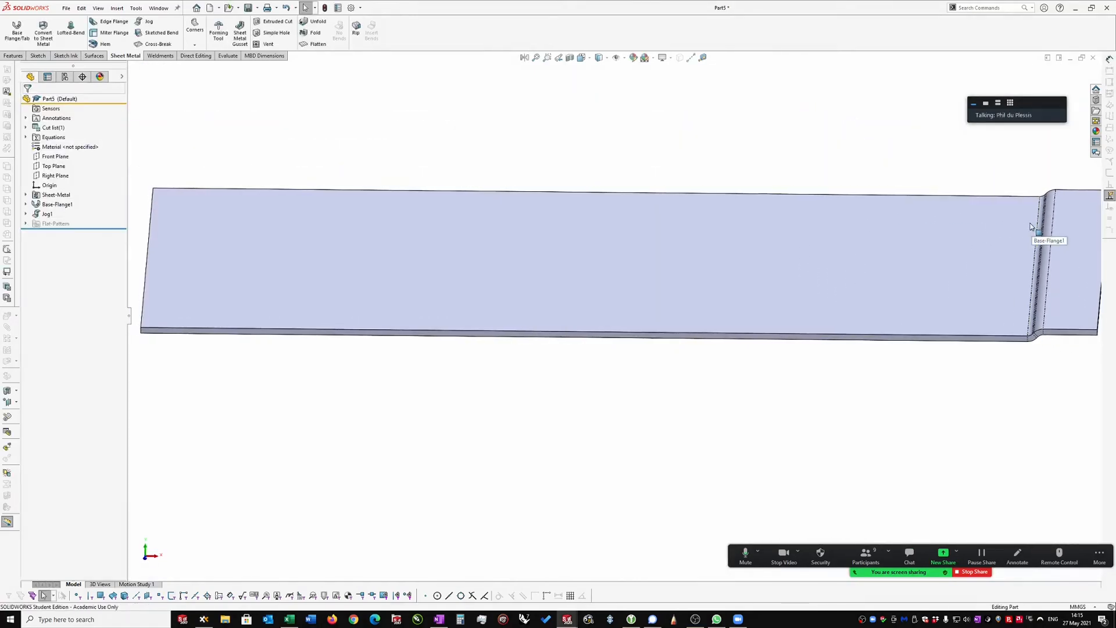
pyautogui.click(454, 221)
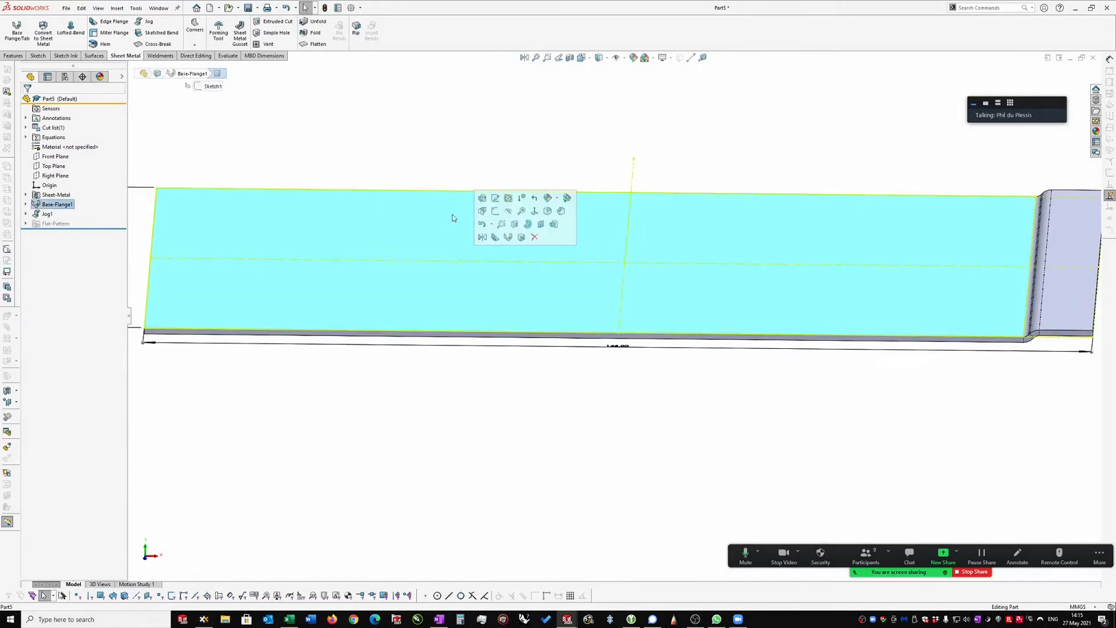
pyautogui.click(495, 213)
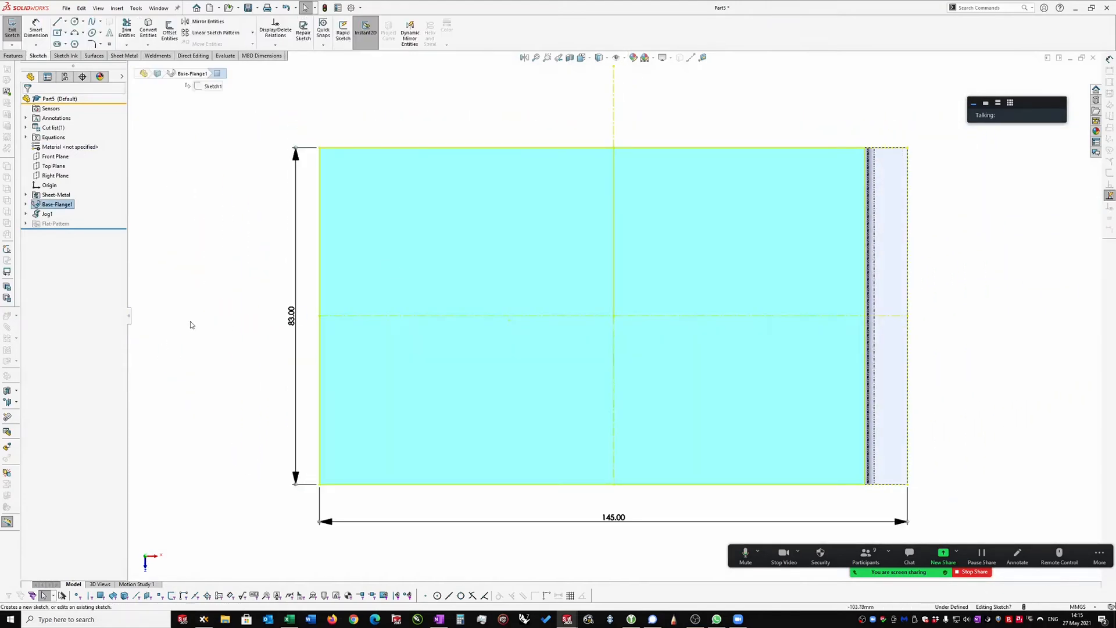
pyautogui.moveTo(179, 321); pyautogui.dragTo(211, 358, button='right')
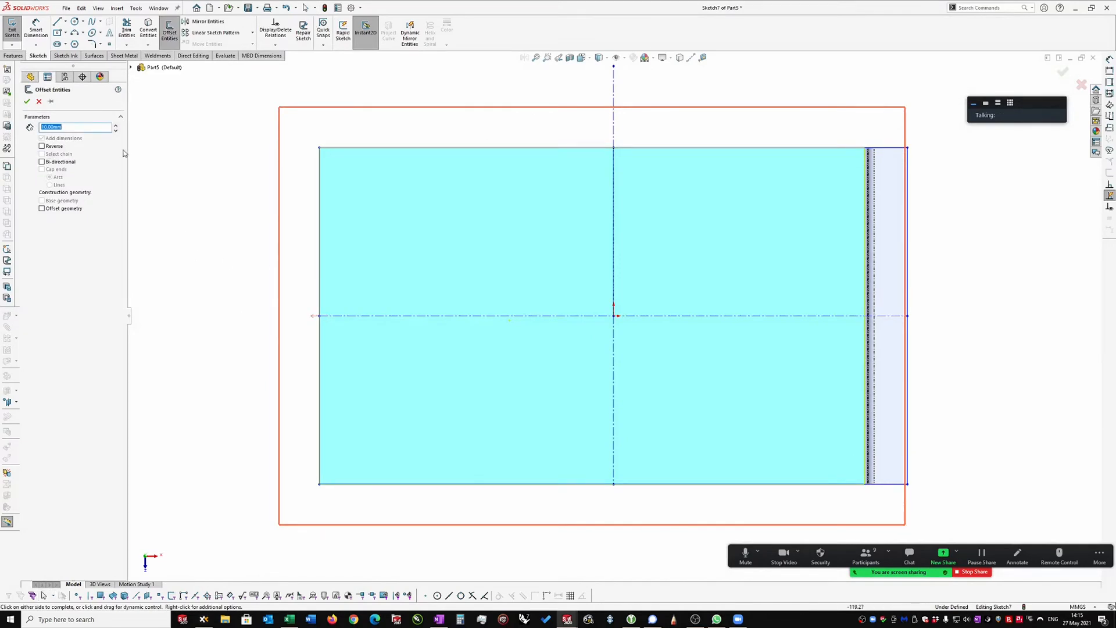
pyautogui.press('Escape')
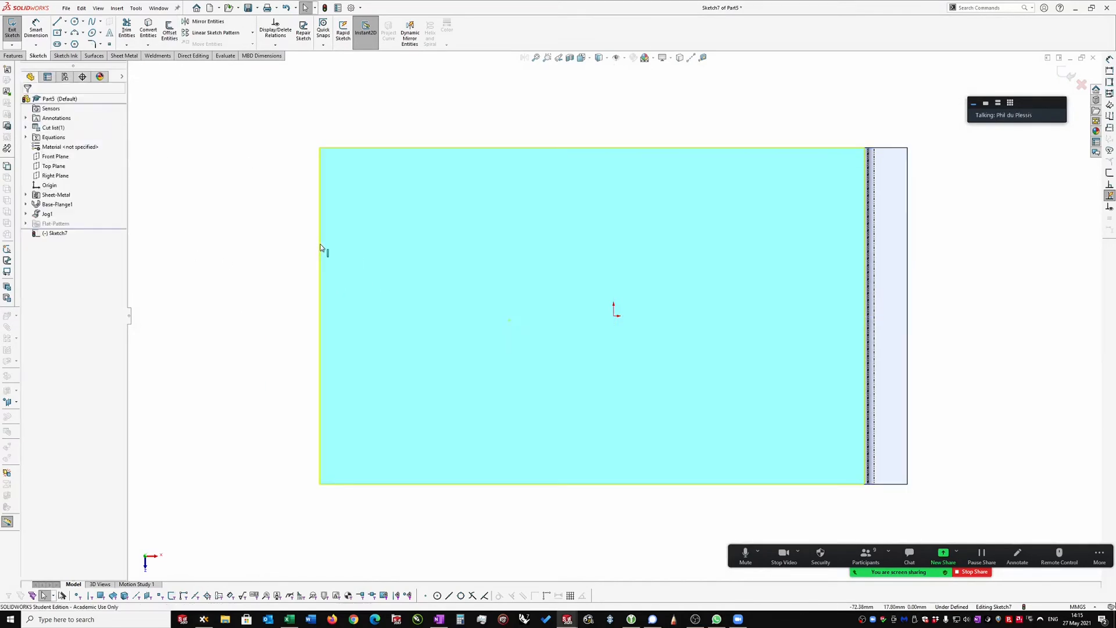
pyautogui.click(319, 245)
pyautogui.moveTo(220, 261); pyautogui.dragTo(249, 286, button='right')
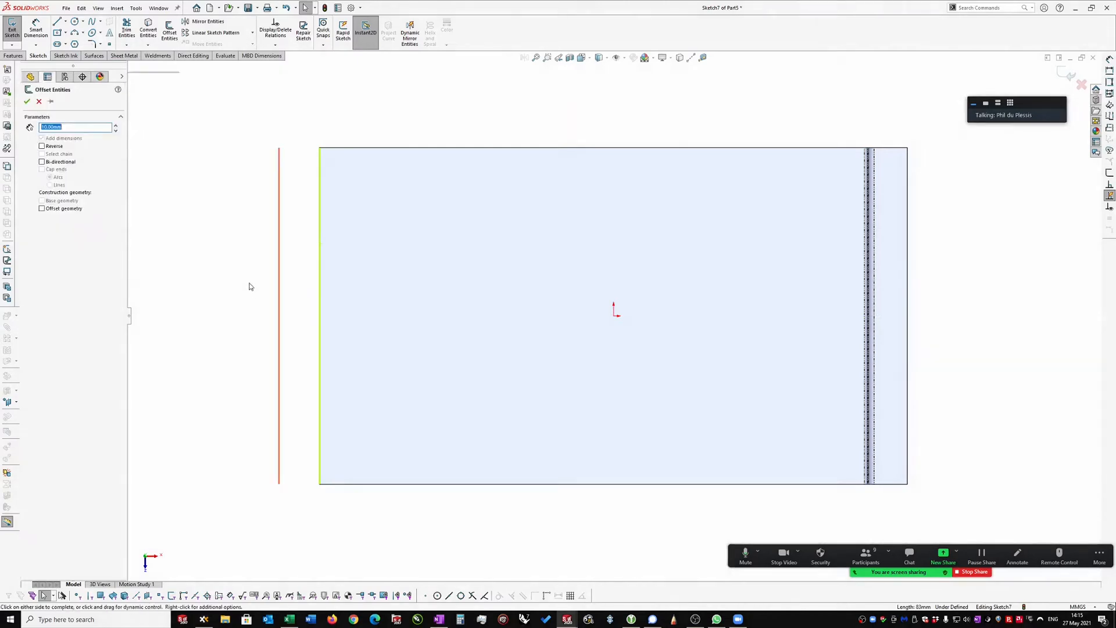
pyautogui.click(41, 145)
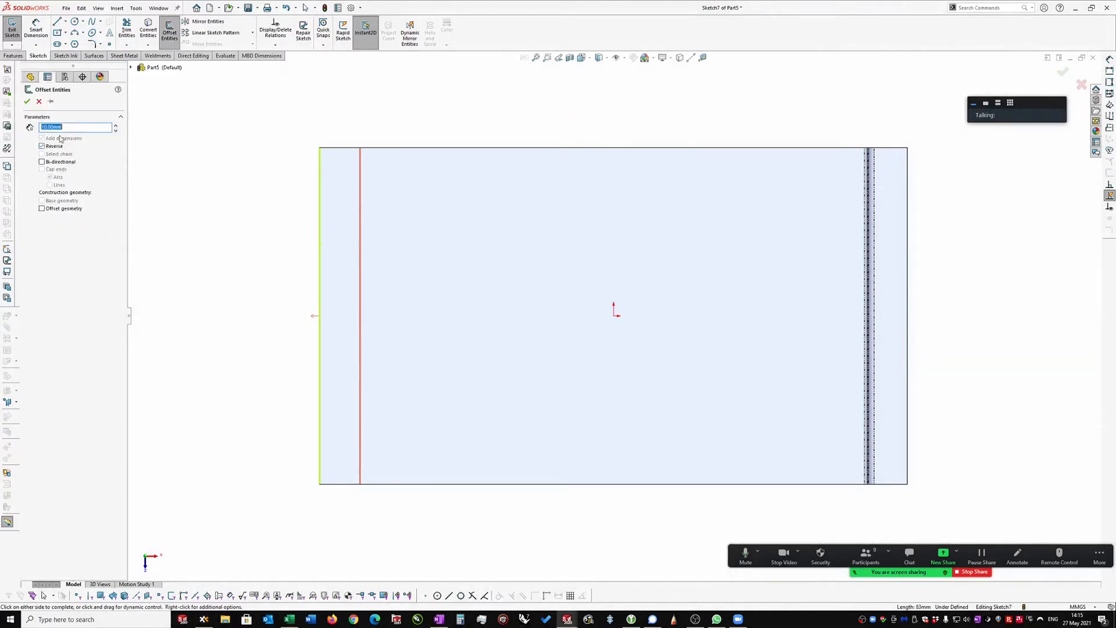
pyautogui.click(28, 101)
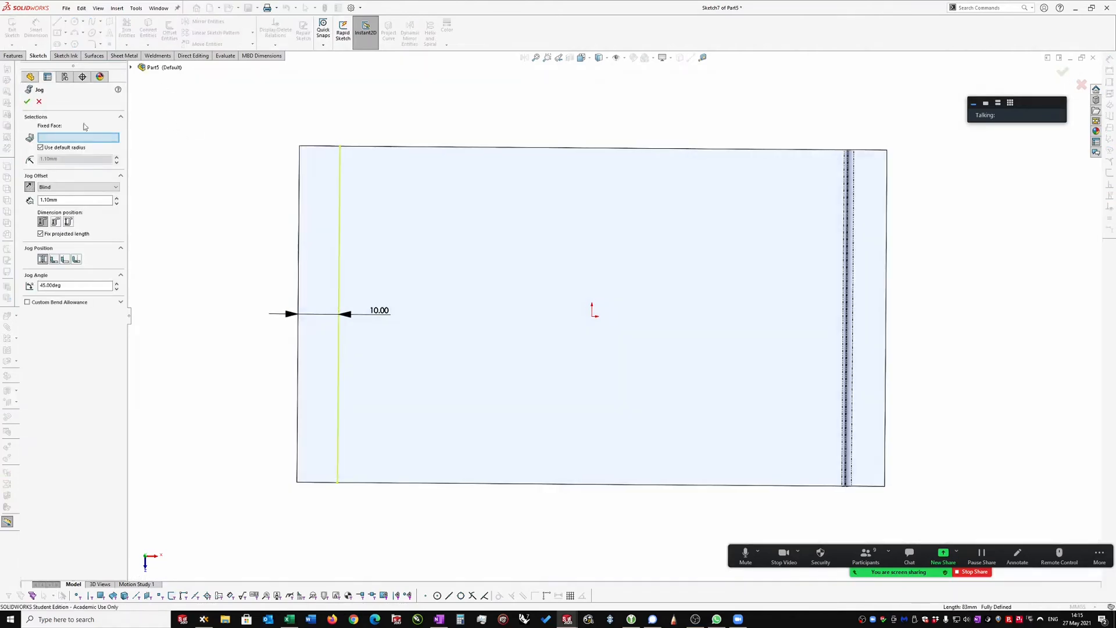
# Step: Jog the second short end along the new line, holding the central face fixed, with a 1.10 mm blind offset at 45°
pyautogui.click(27, 102)
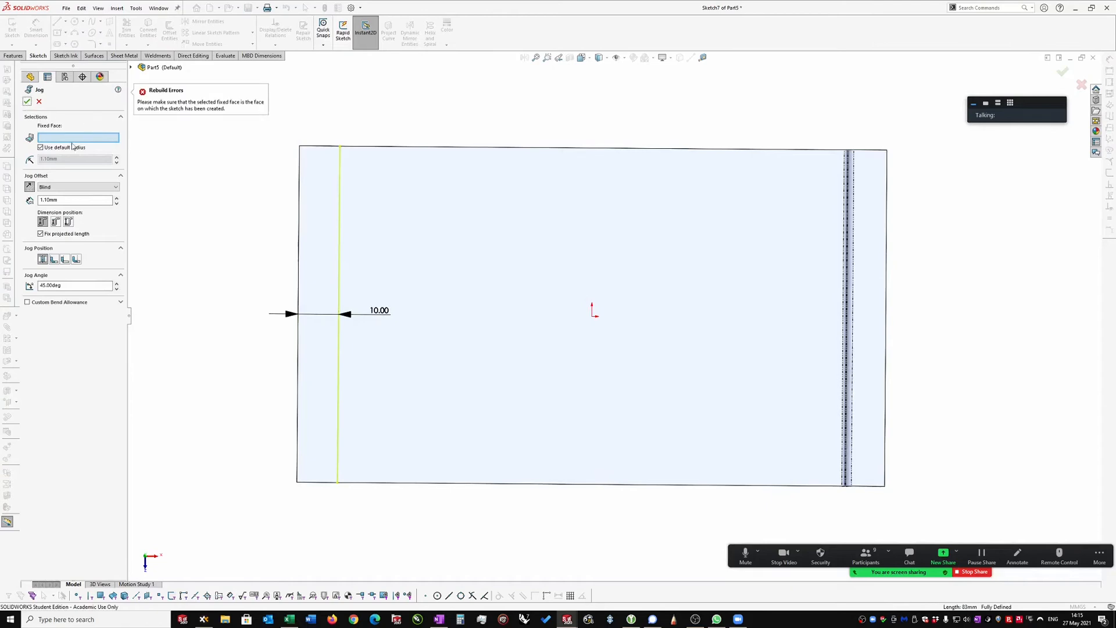
pyautogui.click(450, 248)
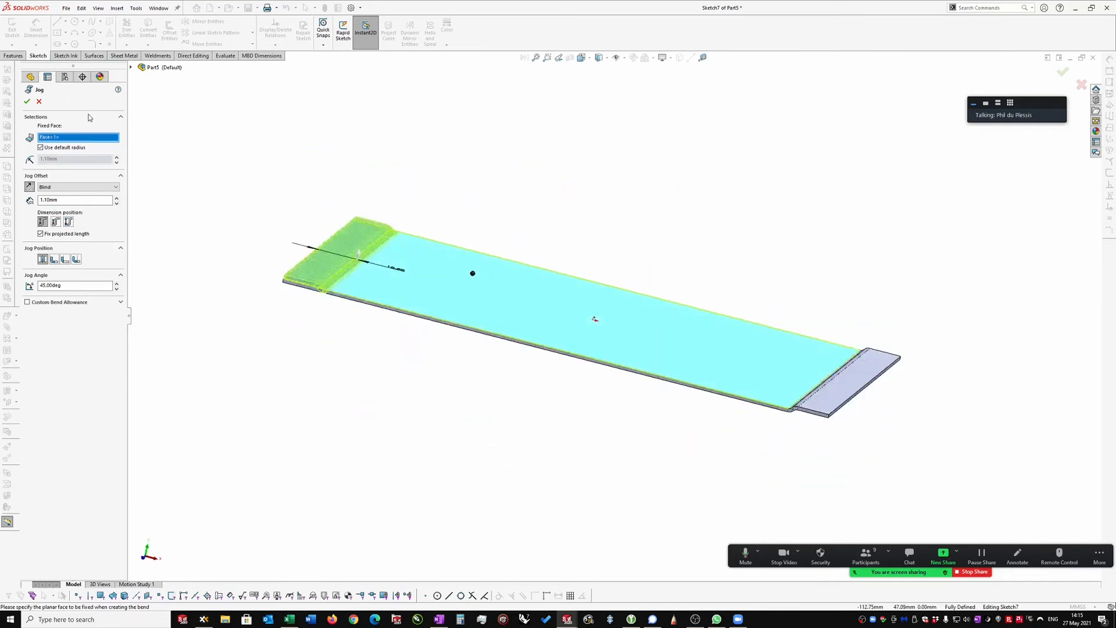
pyautogui.click(27, 102)
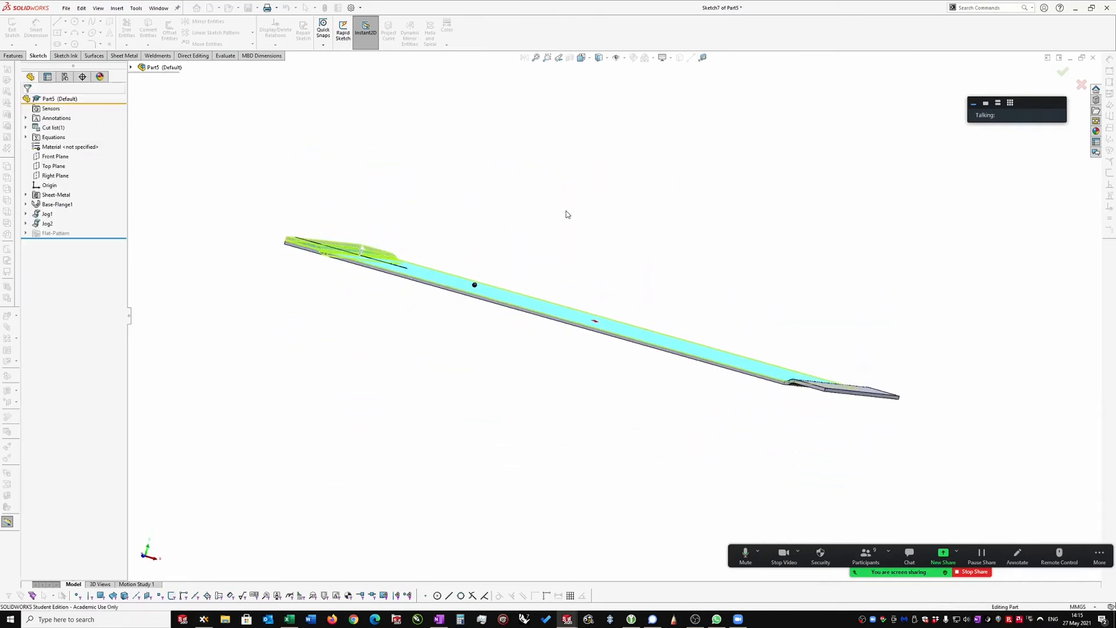
pyautogui.moveTo(562, 214)
pyautogui.mouseDown(button='middle')
pyautogui.moveTo(556, 198)
pyautogui.moveTo(562, 232)
pyautogui.mouseUp(button='middle')
# Step: Start the Hole Wizard on the central face and define an ISO Drill sizes hole, Ø0.15 customised to 5.9 mm, Through All
pyautogui.click(439, 297)
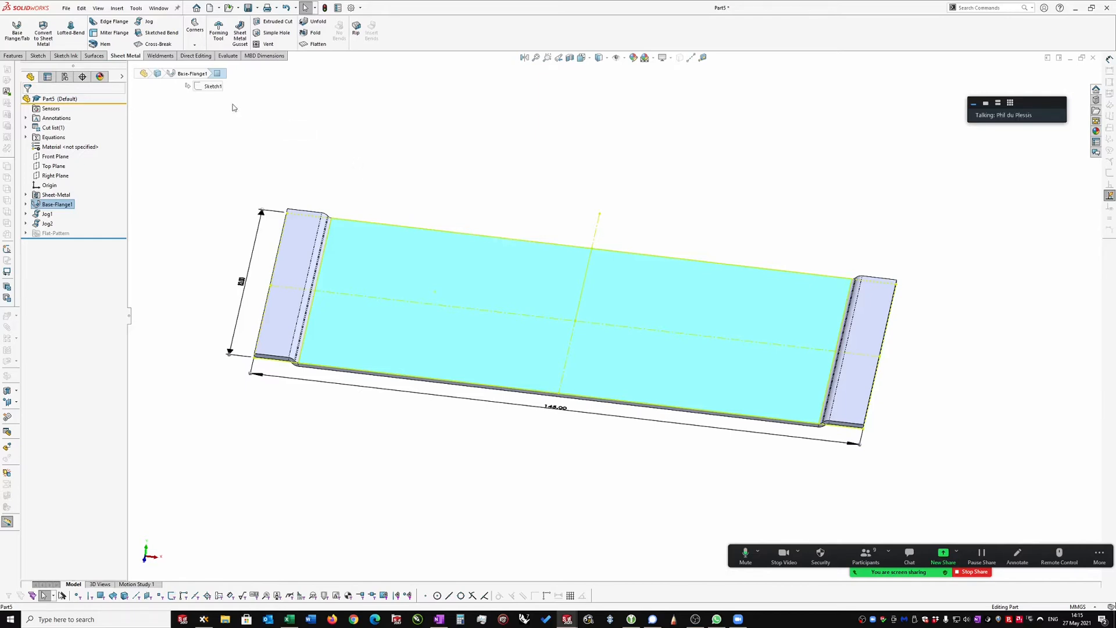
pyautogui.click(12, 56)
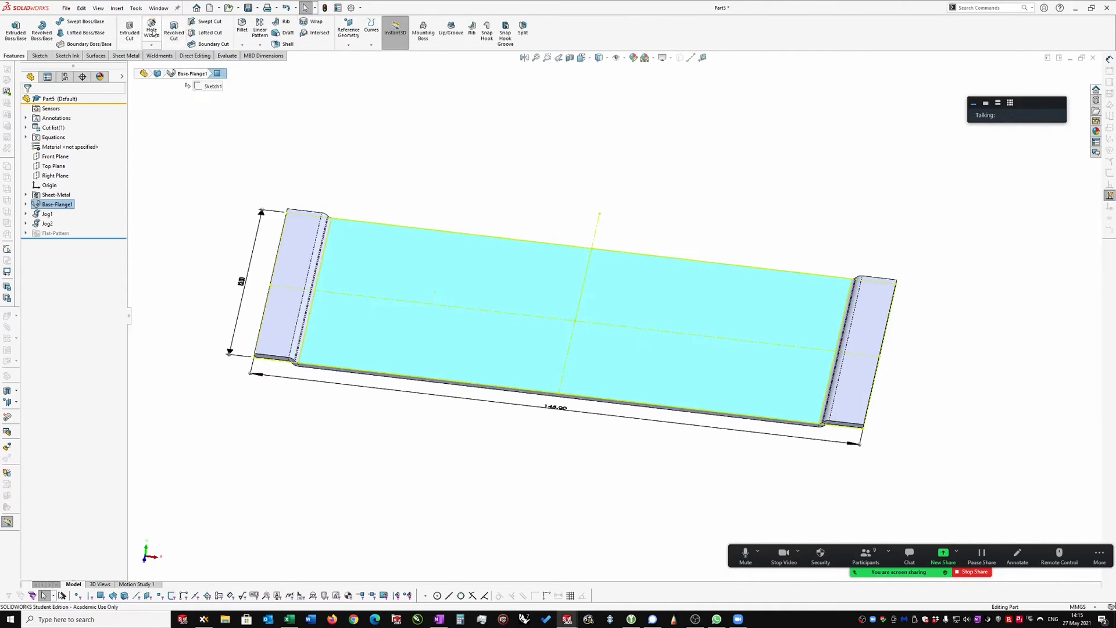
pyautogui.click(151, 44)
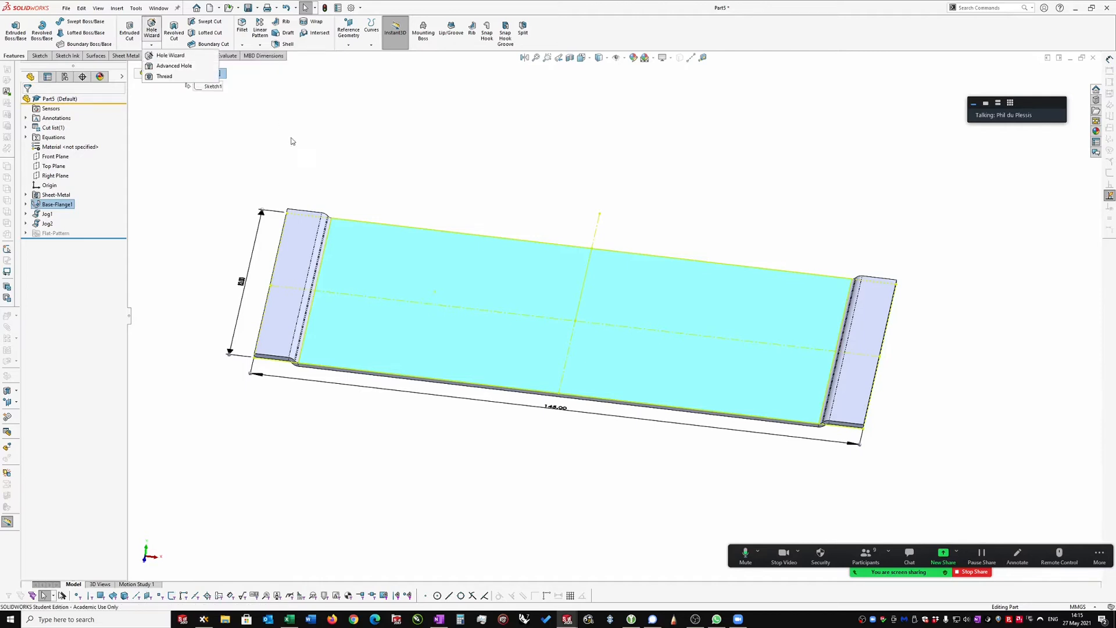
pyautogui.click(151, 46)
pyautogui.click(147, 30)
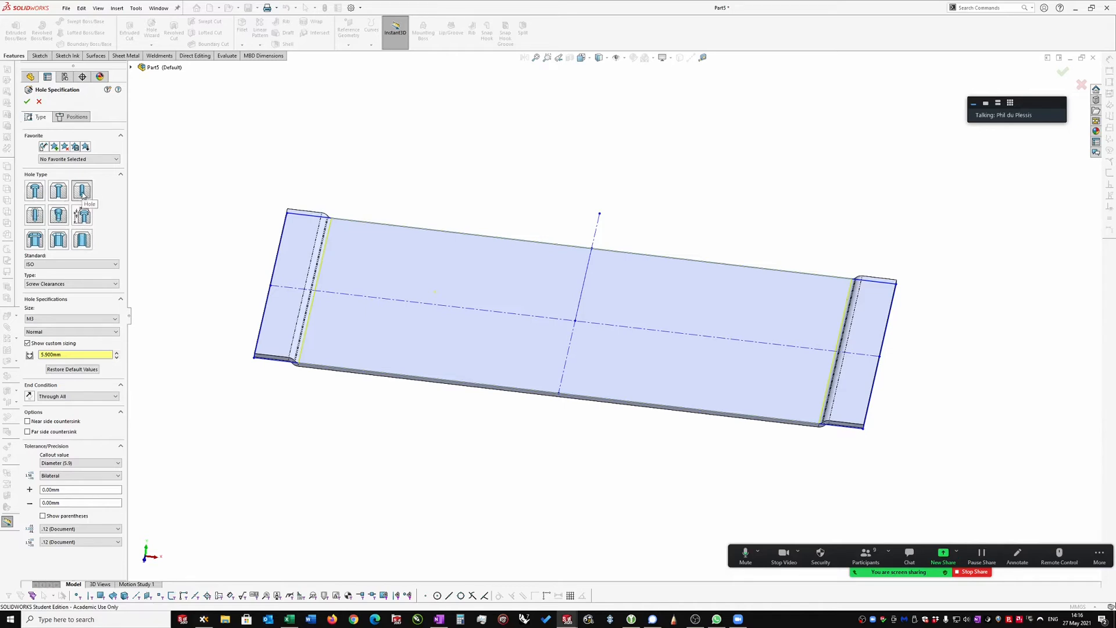
pyautogui.click(51, 284)
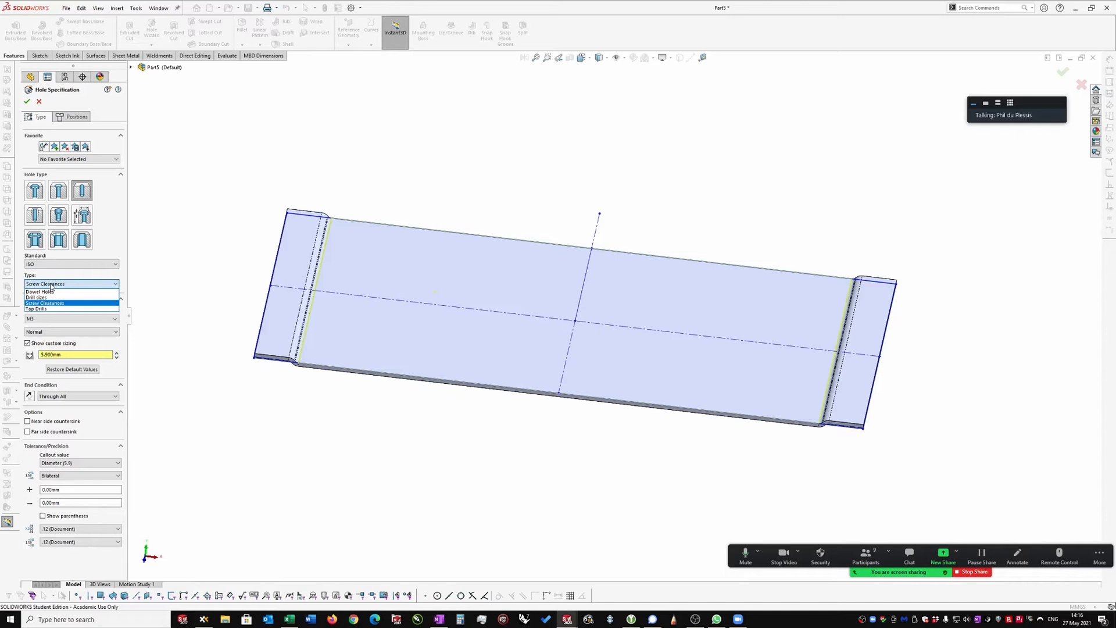
pyautogui.click(43, 297)
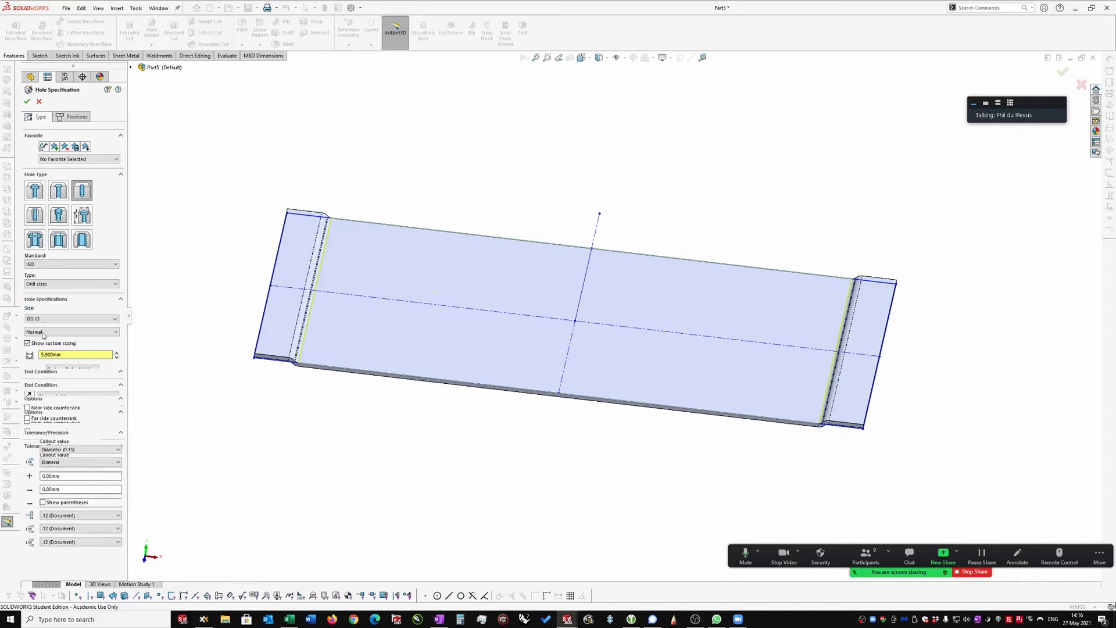
pyautogui.click(40, 318)
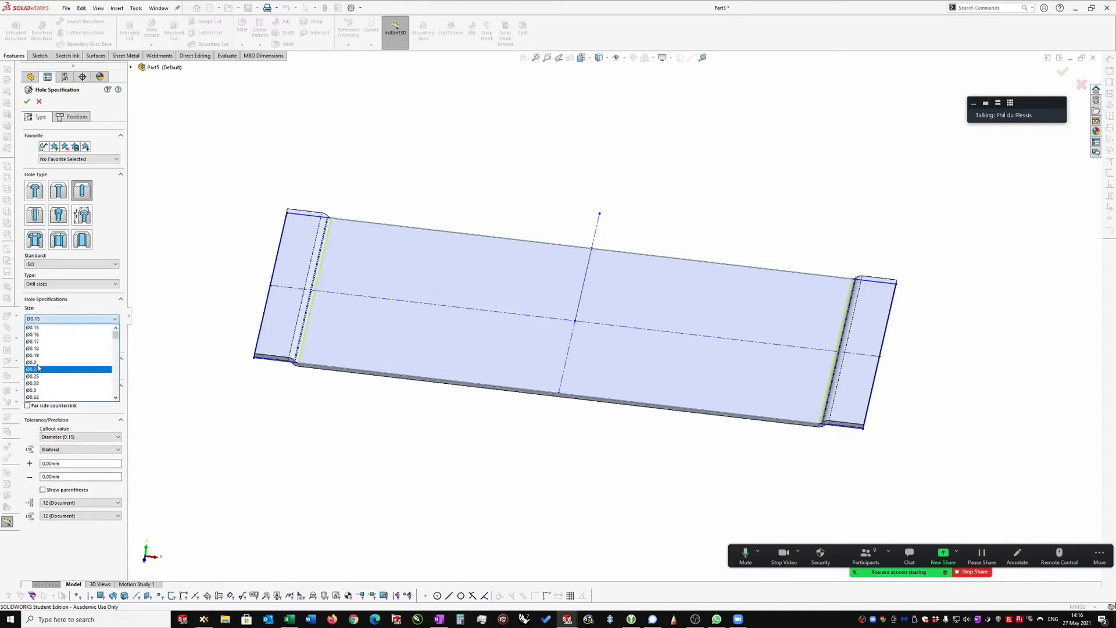
pyautogui.click(38, 327)
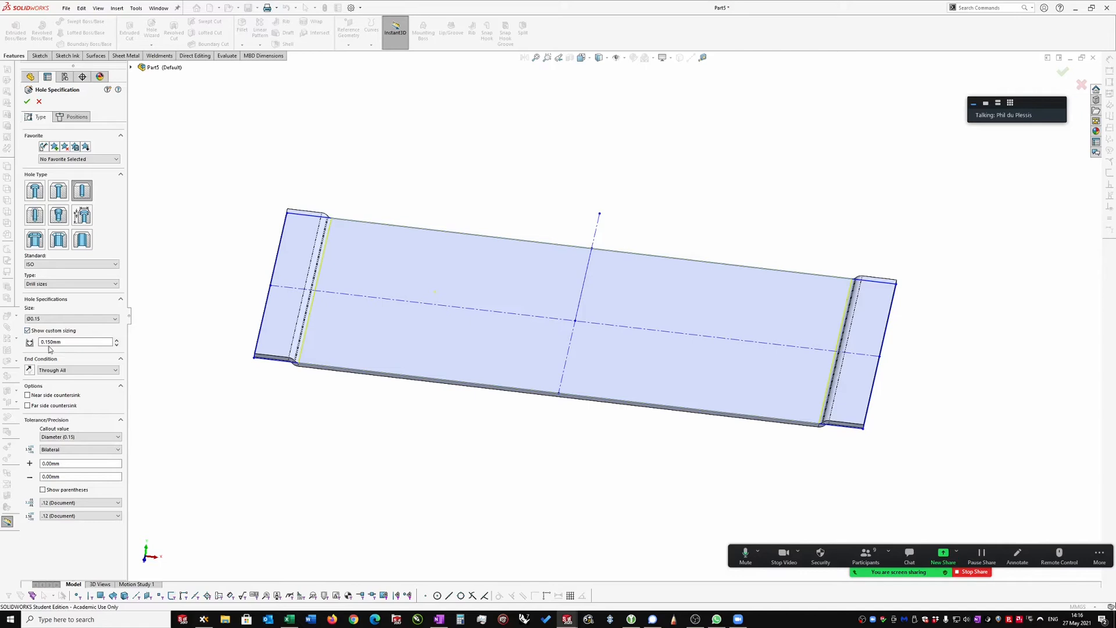
pyautogui.moveTo(53, 342); pyautogui.dragTo(45, 345)
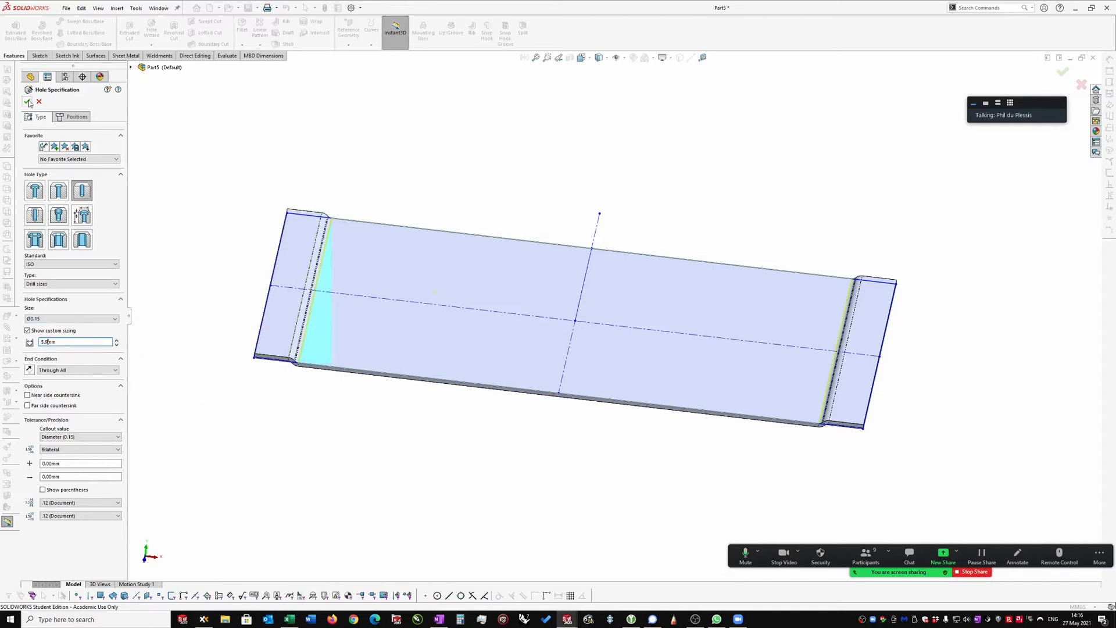
# Step: Place four hole points on the central face, one near each corner
pyautogui.click(71, 118)
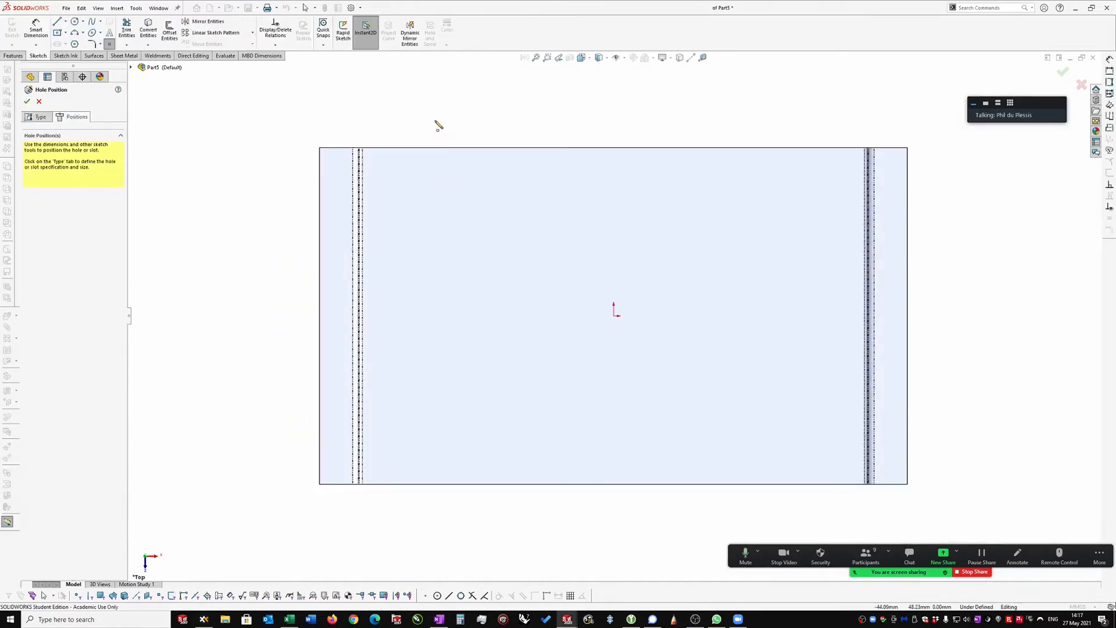
pyautogui.click(397, 185)
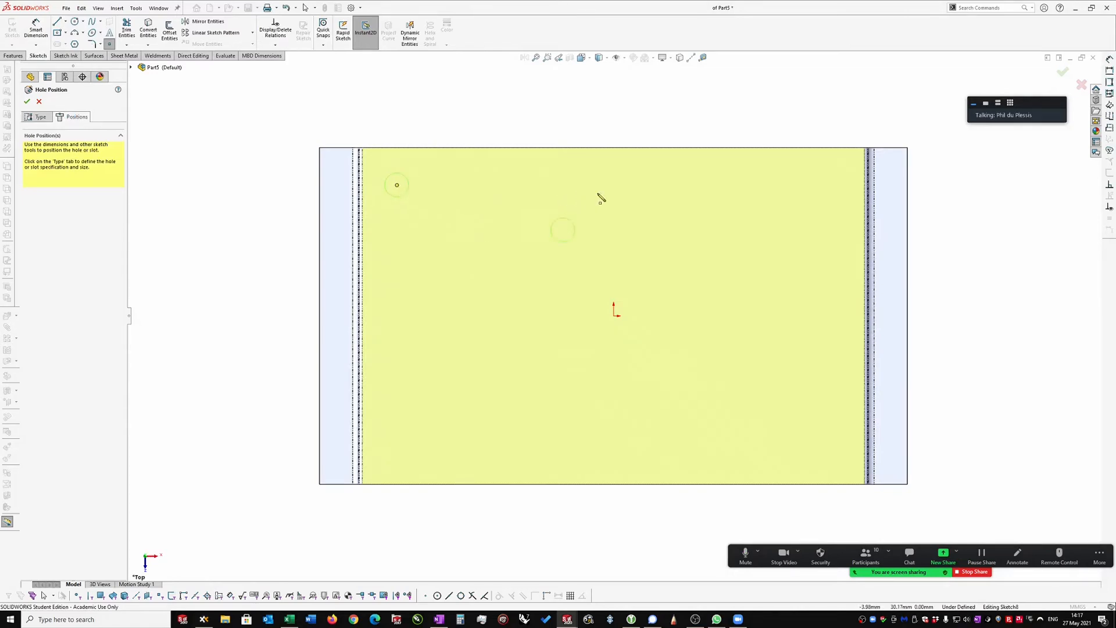
pyautogui.click(816, 184)
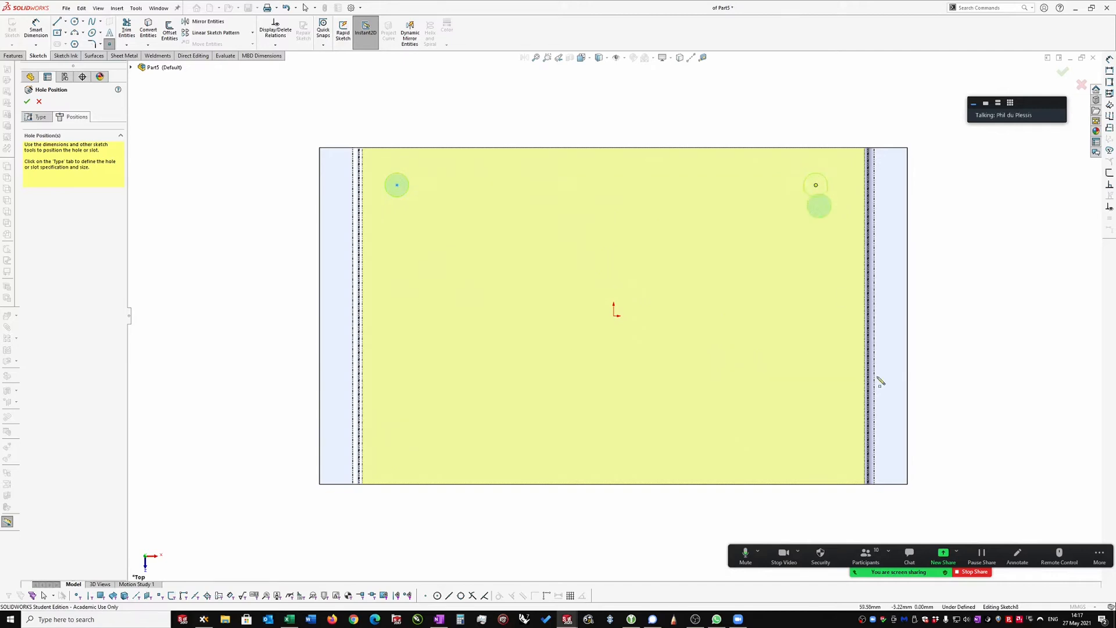
pyautogui.click(816, 452)
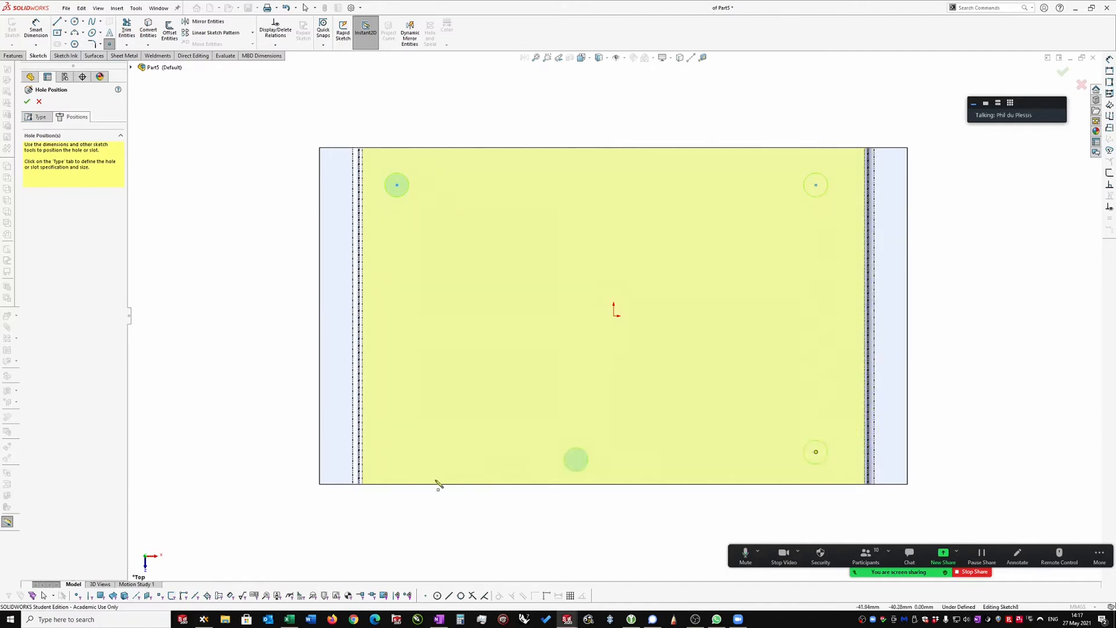
pyautogui.click(397, 452)
pyautogui.press('Escape')
# Step: Sketch a vertical centerline about 46 mm long upward from the origin
pyautogui.press('s')
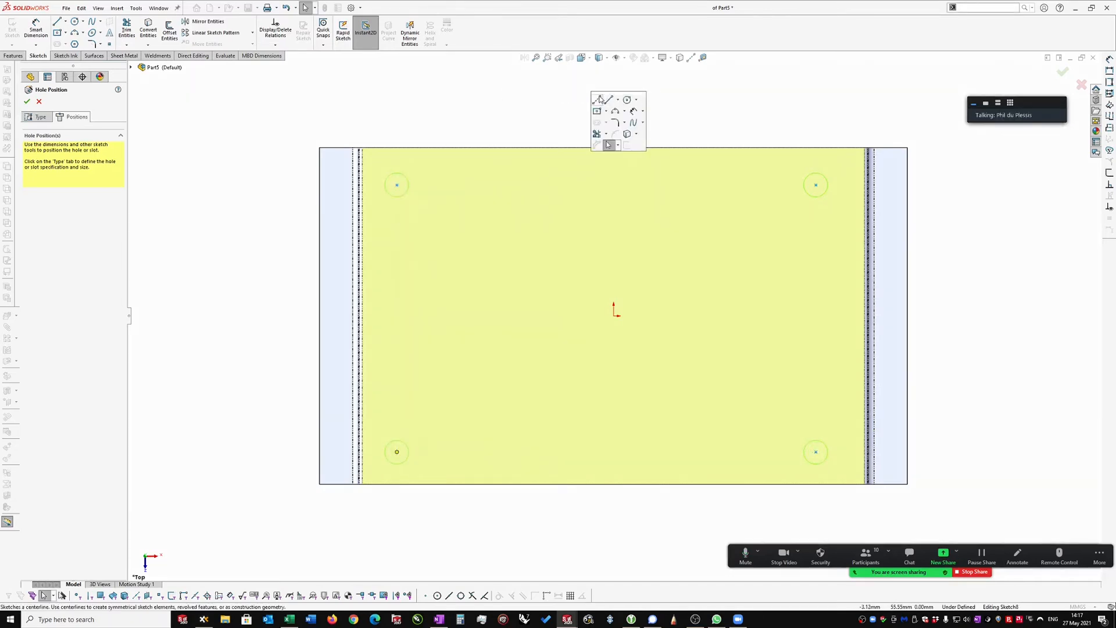
pyautogui.click(603, 103)
pyautogui.click(613, 315)
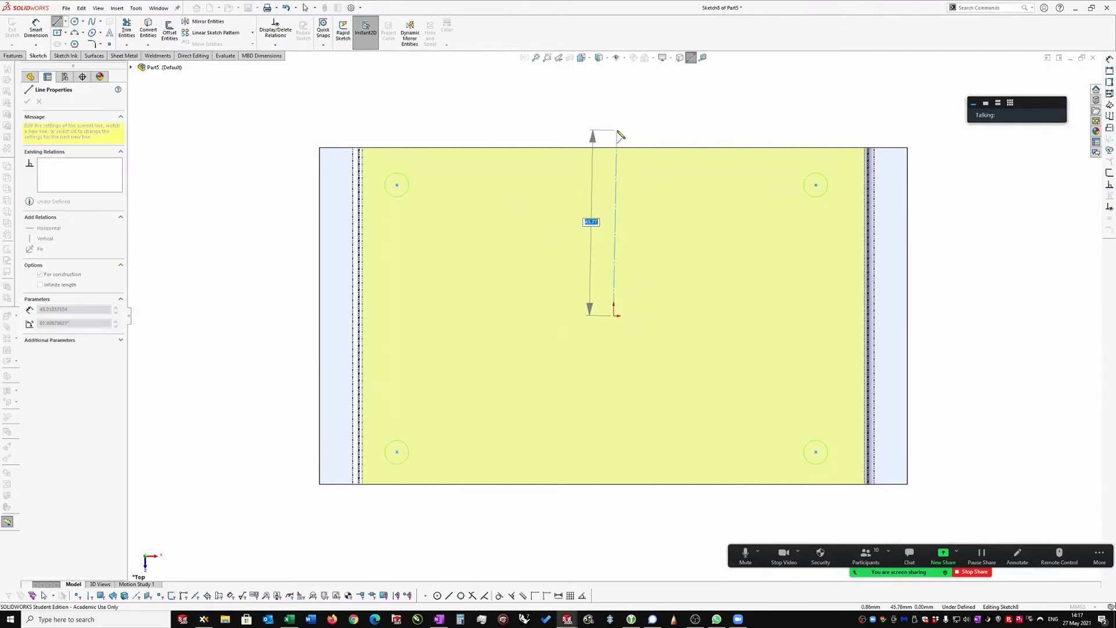
pyautogui.click(614, 131)
pyautogui.press('Escape')
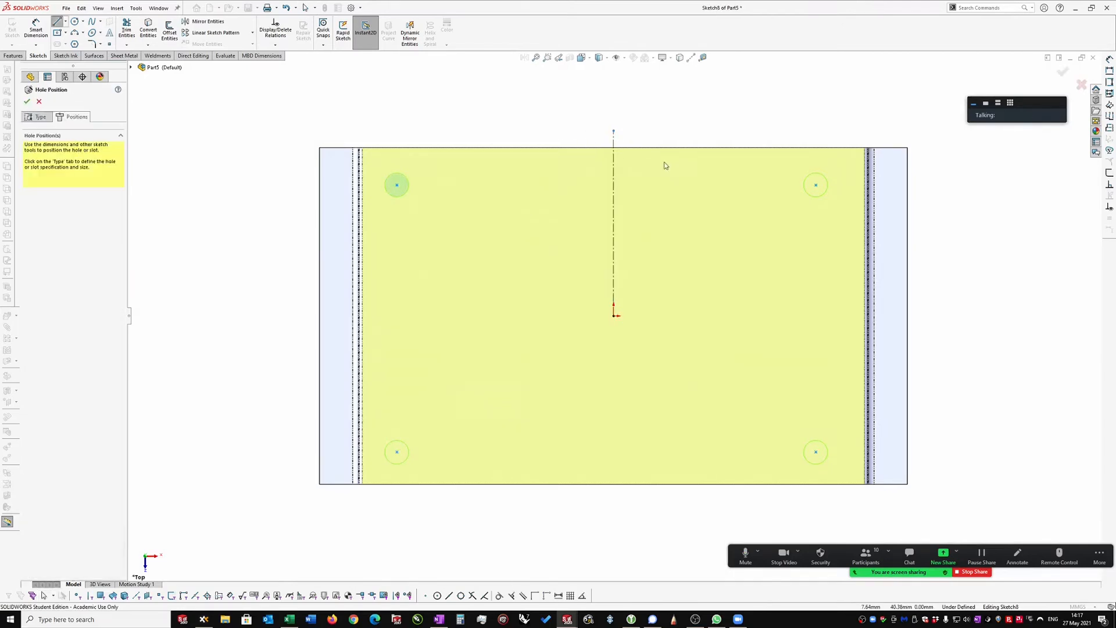
# Step: Make the two upper hole points symmetric about the vertical centerline
pyautogui.click(815, 185)
pyautogui.keyDown('ctrl'); pyautogui.click(397, 184); pyautogui.keyUp('ctrl')
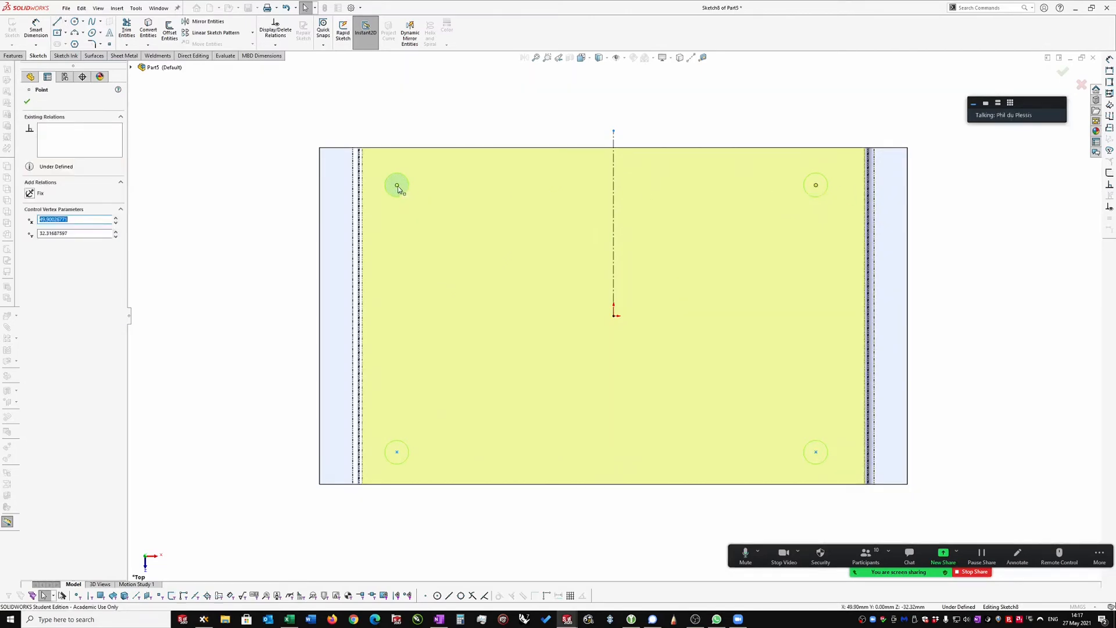
pyautogui.click(614, 186)
pyautogui.click(30, 242)
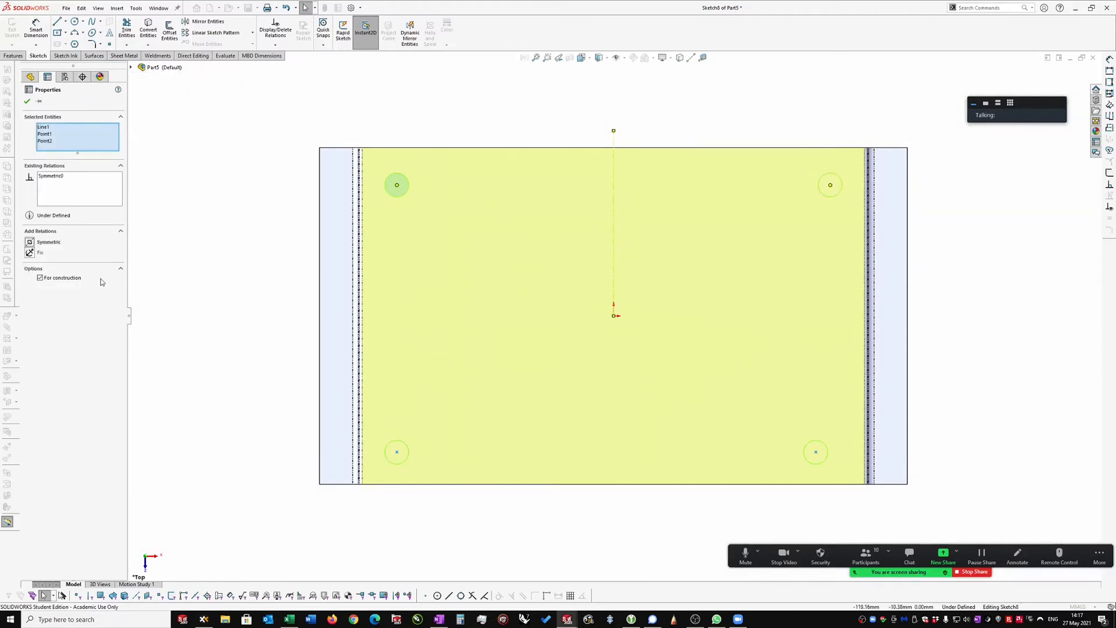
pyautogui.click(27, 102)
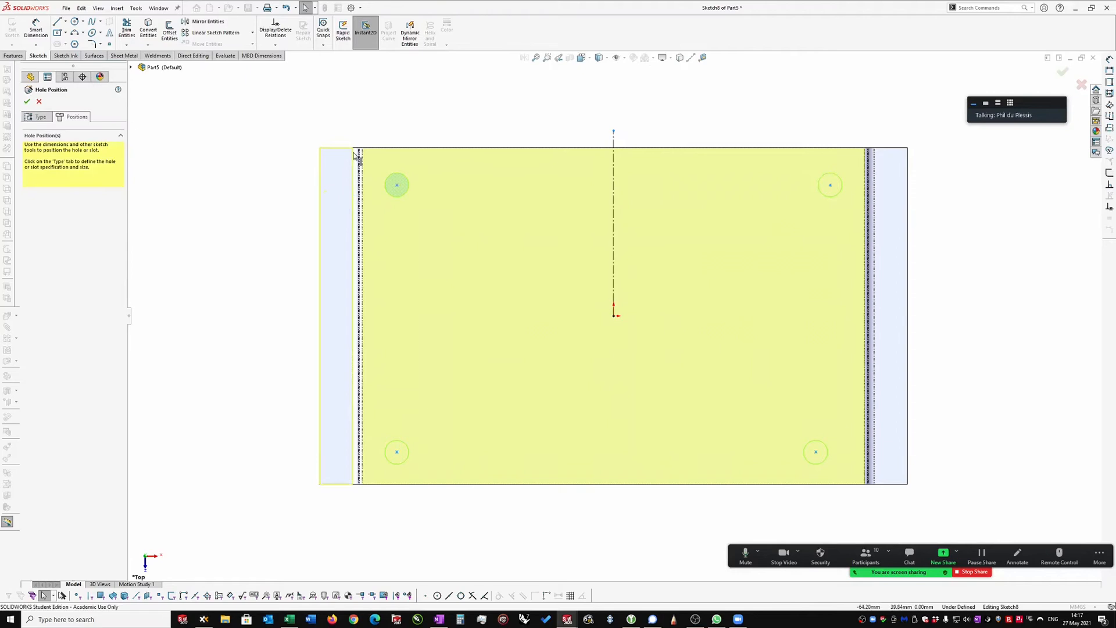
# Step: Add vertical relations between the two left hole points and between the two right hole points
pyautogui.click(397, 452)
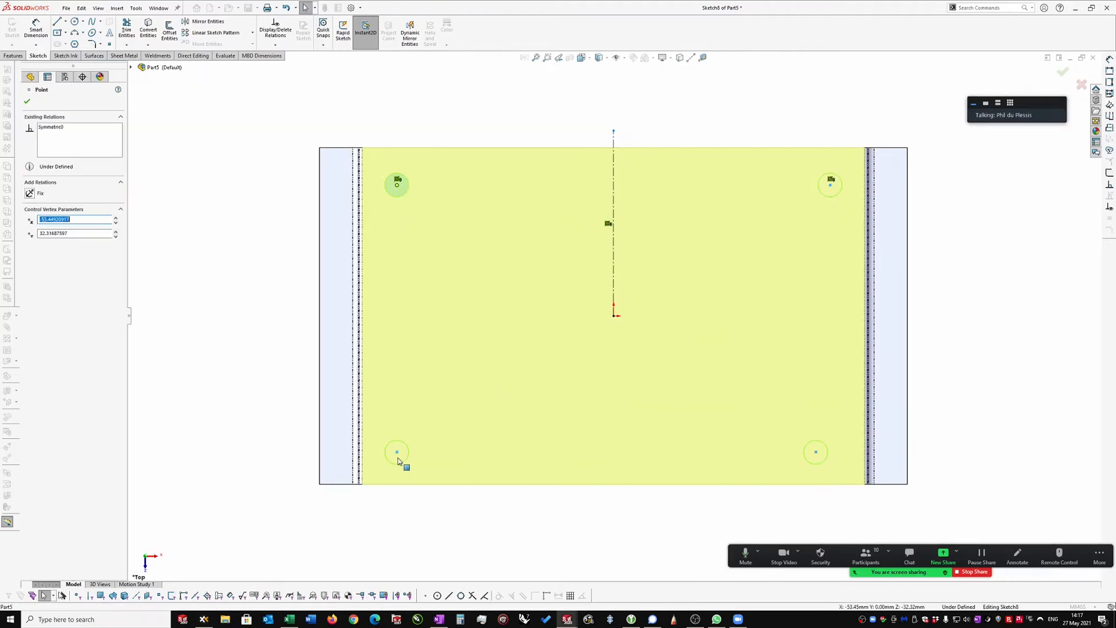
pyautogui.click(435, 390)
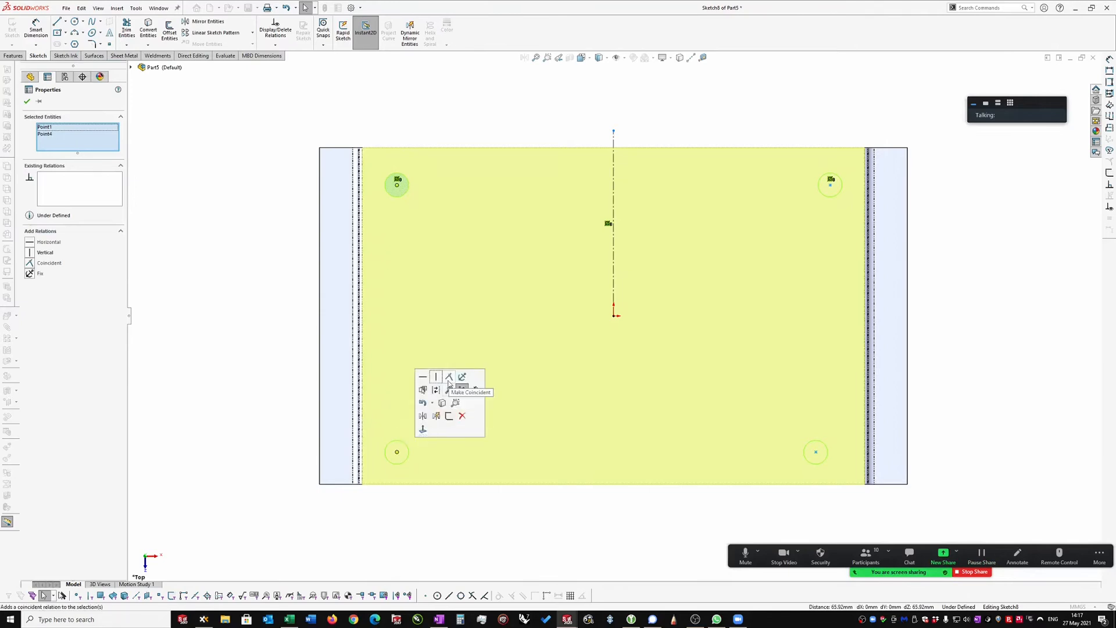
pyautogui.click(437, 378)
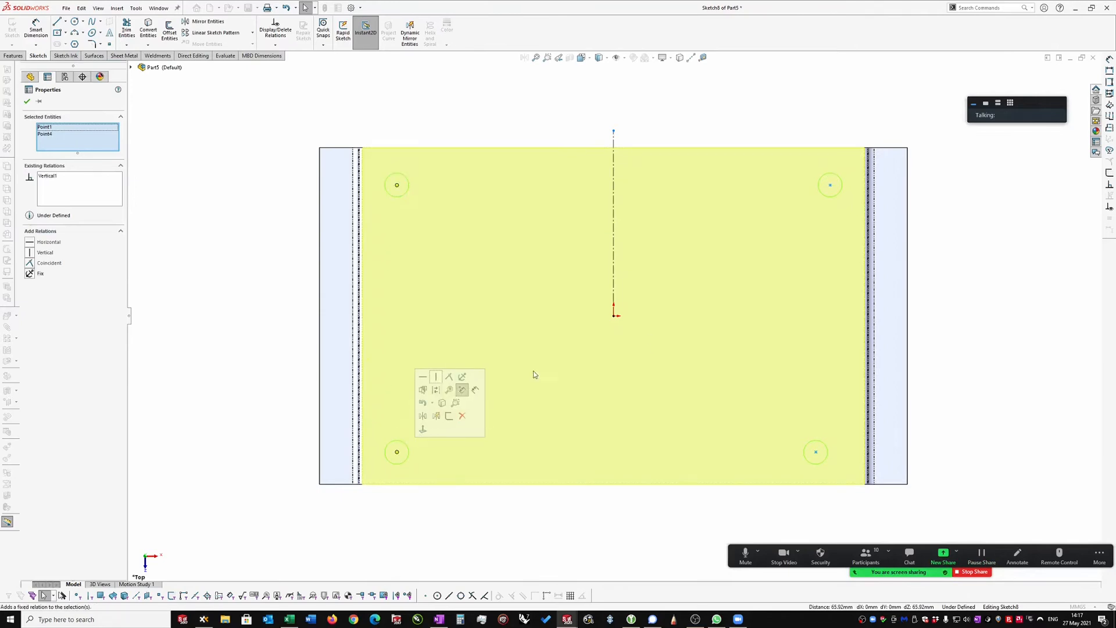
pyautogui.click(943, 197)
pyautogui.click(830, 186)
pyautogui.keyDown('ctrl'); pyautogui.click(816, 452); pyautogui.keyUp('ctrl')
pyautogui.click(855, 374)
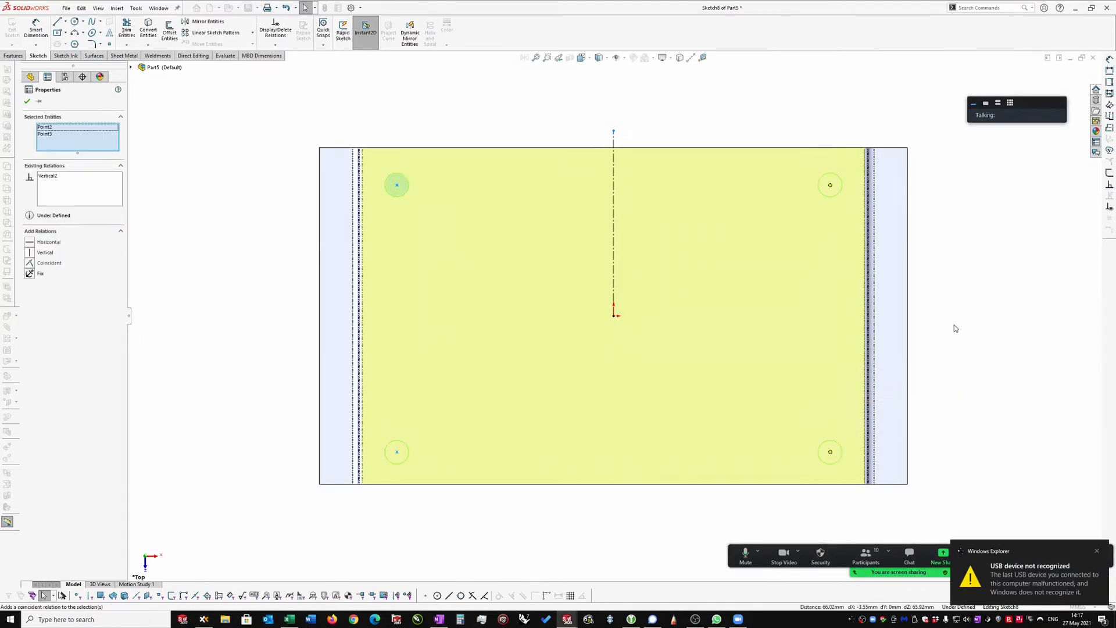
pyautogui.click(956, 328)
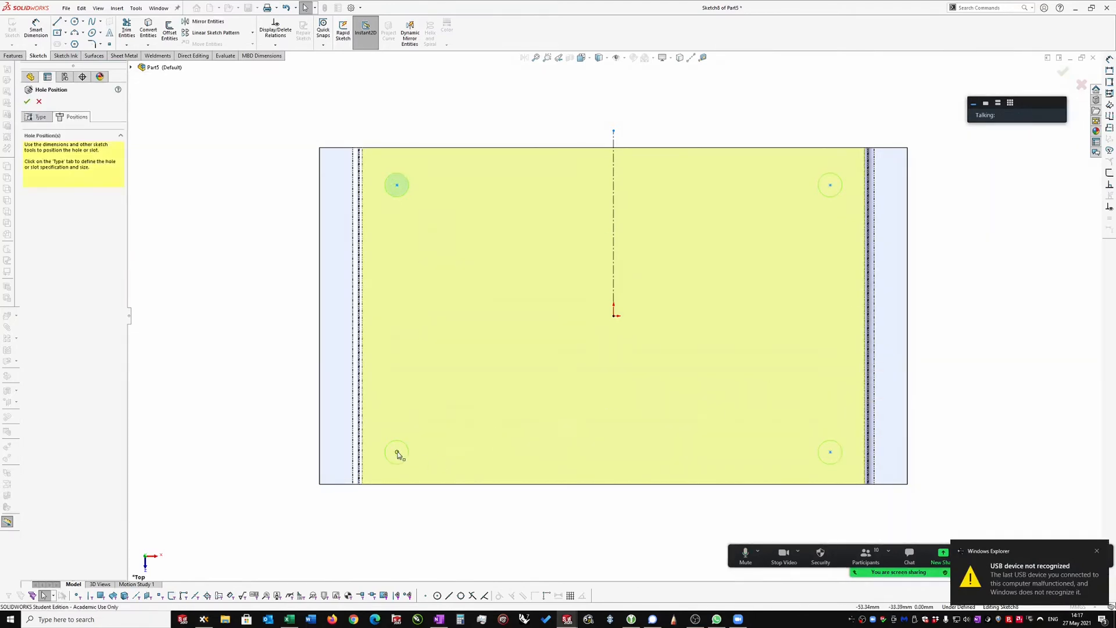
# Step: Add a horizontal relation between the two lower hole points
pyautogui.click(397, 452)
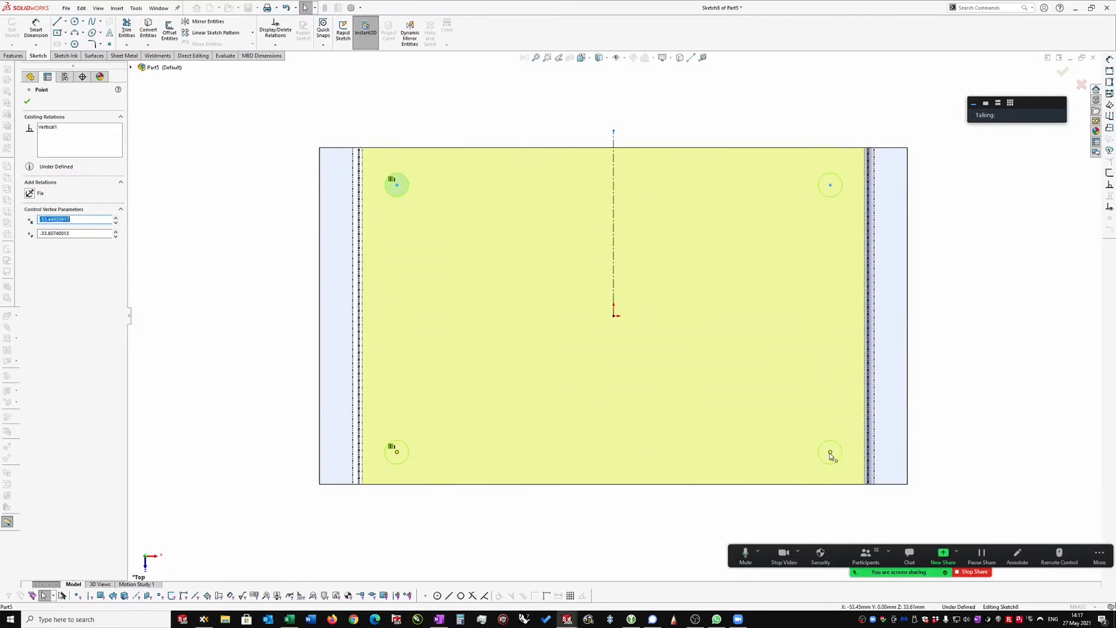
pyautogui.keyDown('ctrl'); pyautogui.click(830, 452); pyautogui.keyUp('ctrl')
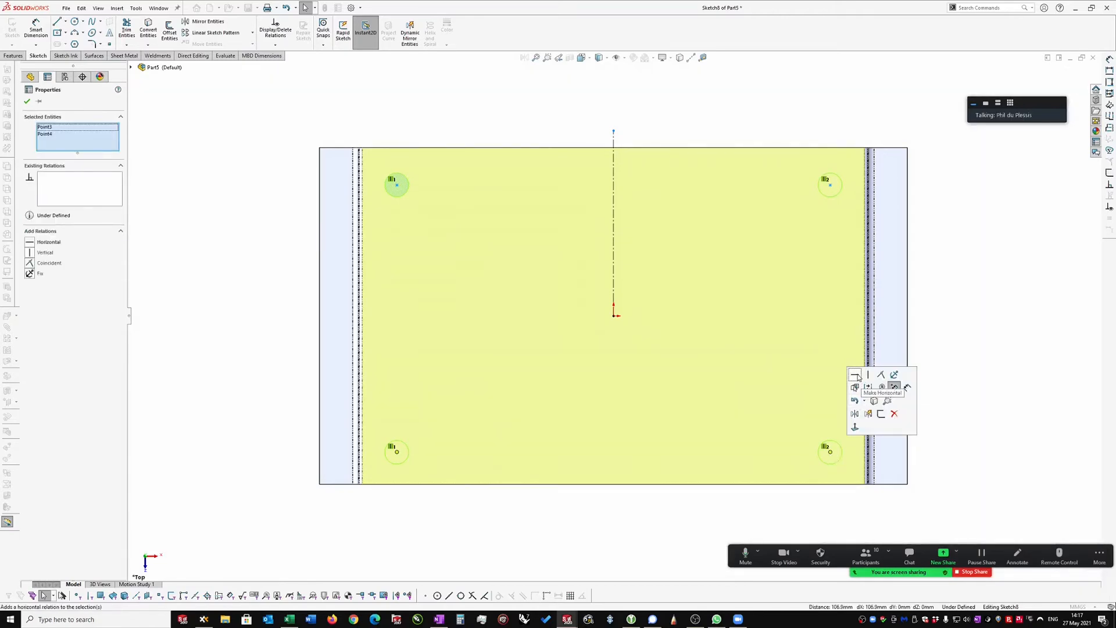
pyautogui.click(857, 375)
pyautogui.click(1002, 266)
# Step: Dimension the horizontal spacing between the two upper hole points as 106 mm
pyautogui.moveTo(1003, 294); pyautogui.dragTo(1002, 250, button='right')
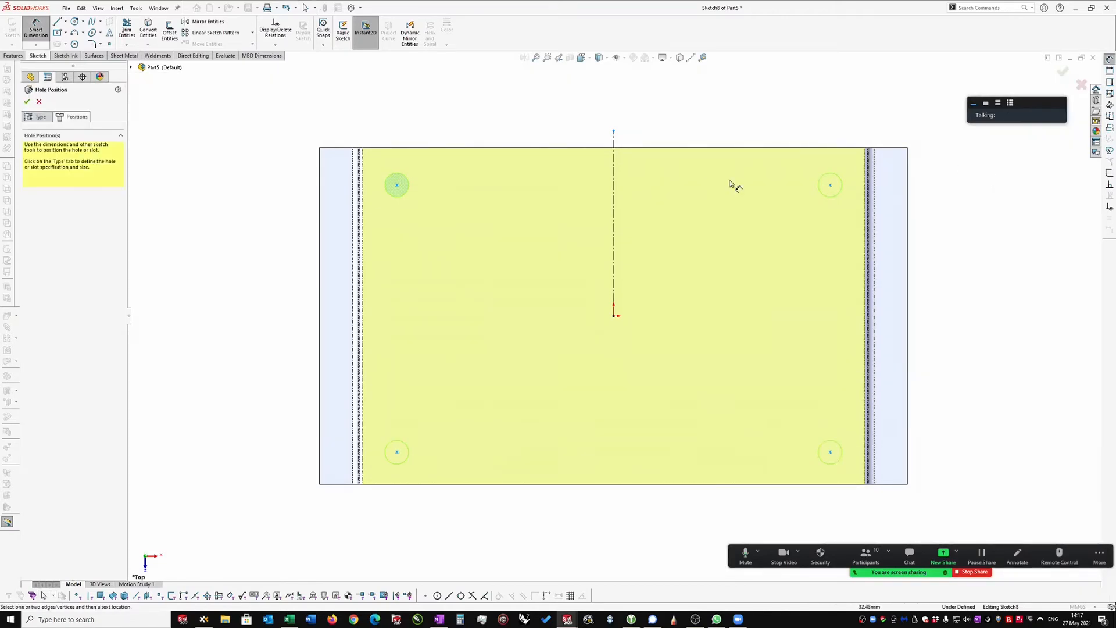
pyautogui.click(397, 186)
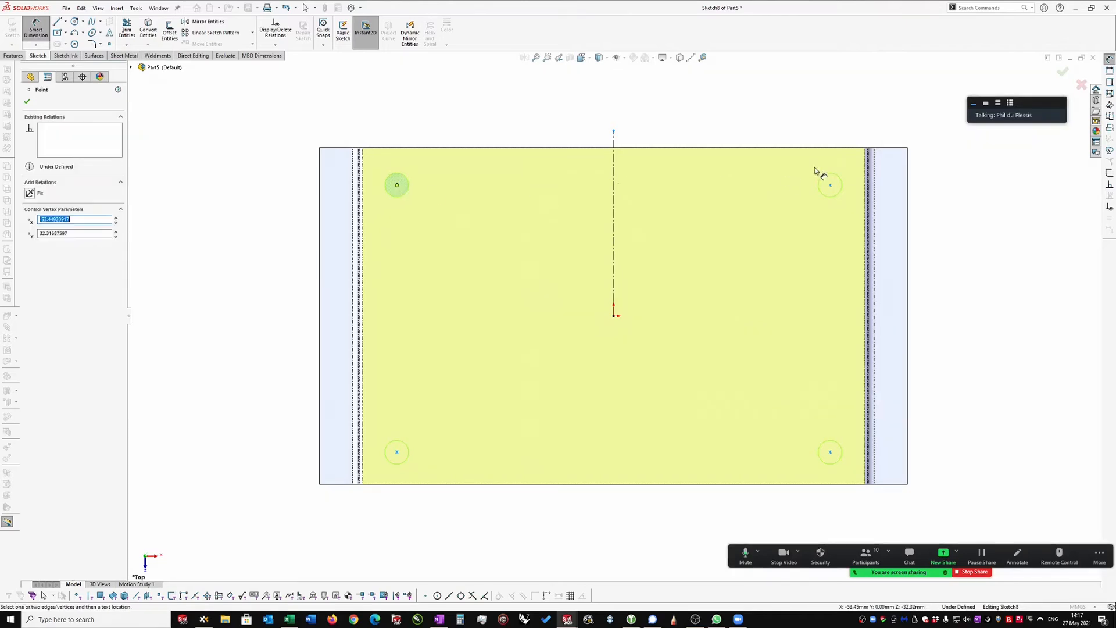
pyautogui.click(831, 186)
pyautogui.click(654, 128)
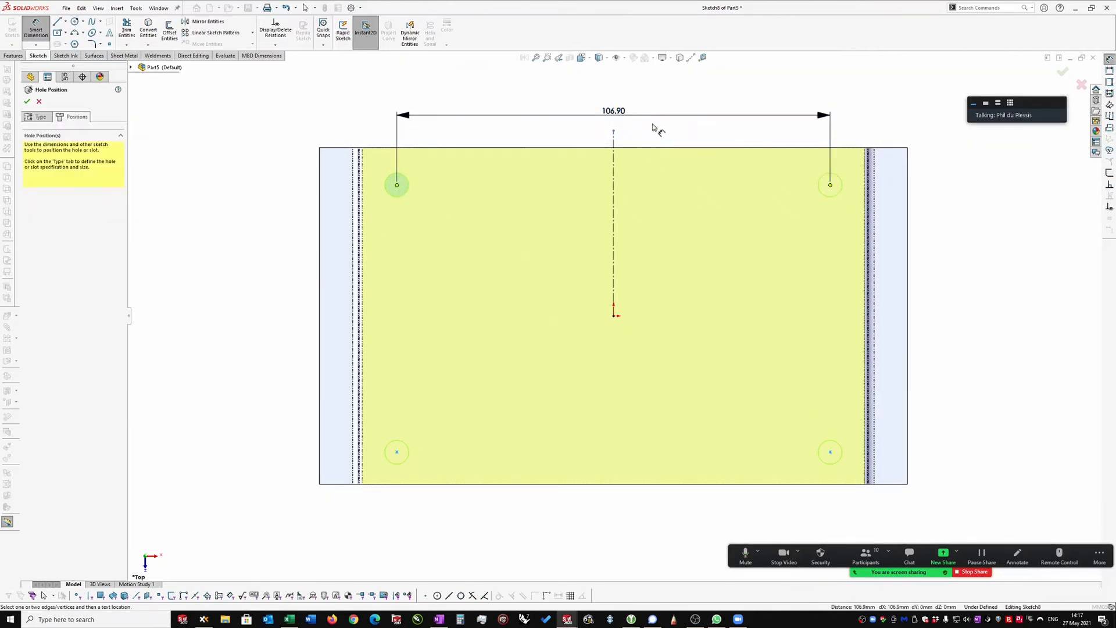
pyautogui.write('106')
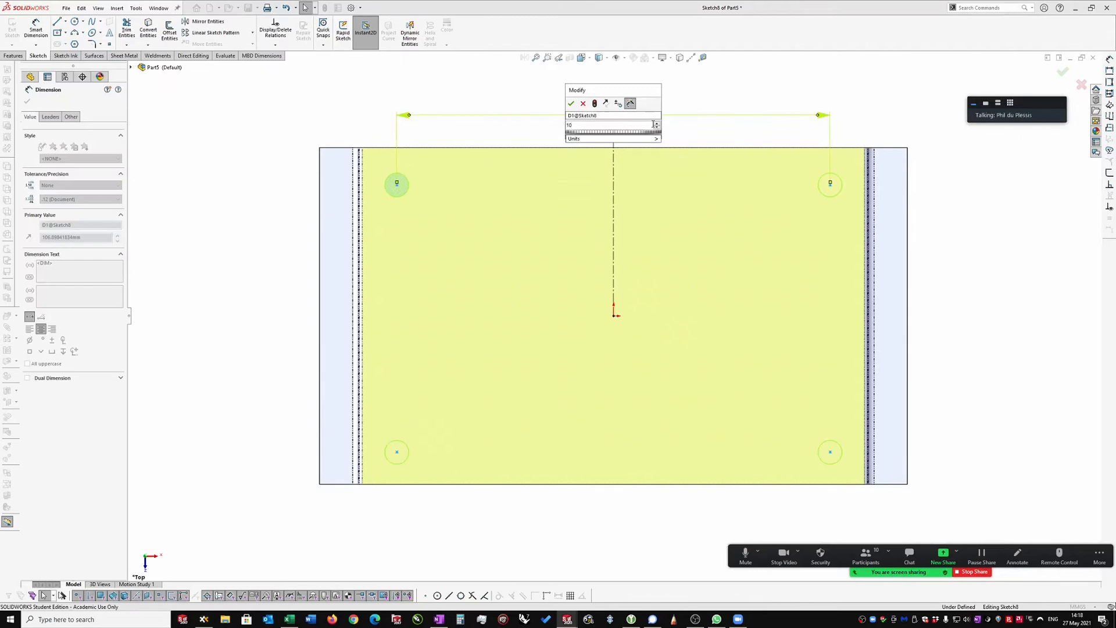
pyautogui.press('Return')
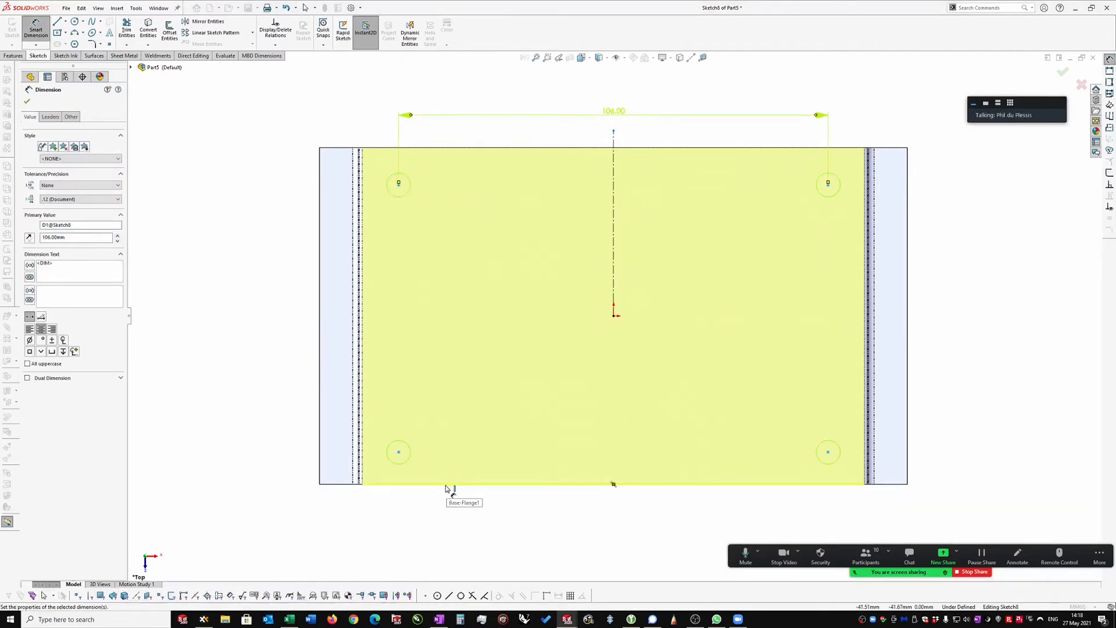
# Step: Dimension the vertical distance from the origin to the upper-left hole point as 20 mm
pyautogui.click(614, 316)
pyautogui.click(398, 184)
pyautogui.click(264, 250)
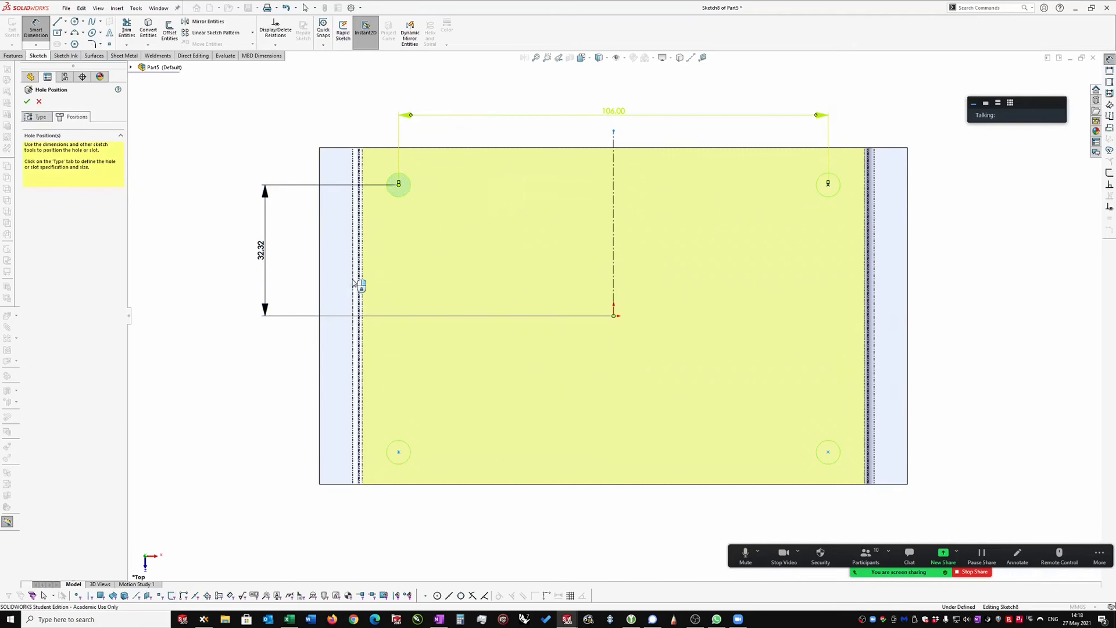
pyautogui.write('20')
pyautogui.press('Return')
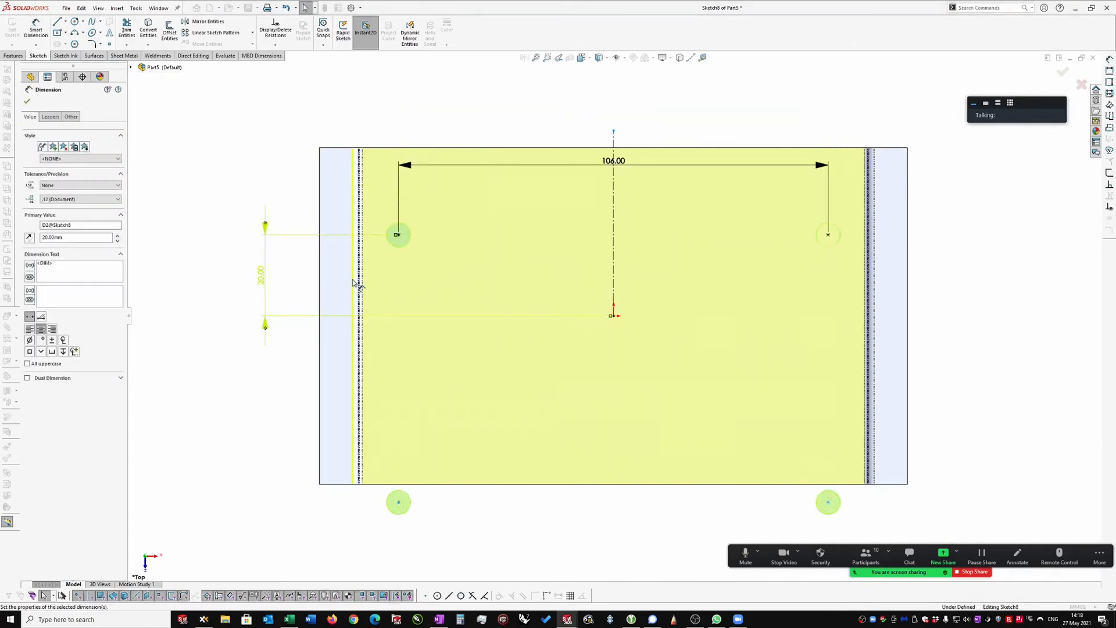
# Step: Try 10 mm and 40 mm for the upper-left hole point's vertical distance from the origin
pyautogui.doubleClick(261, 281)
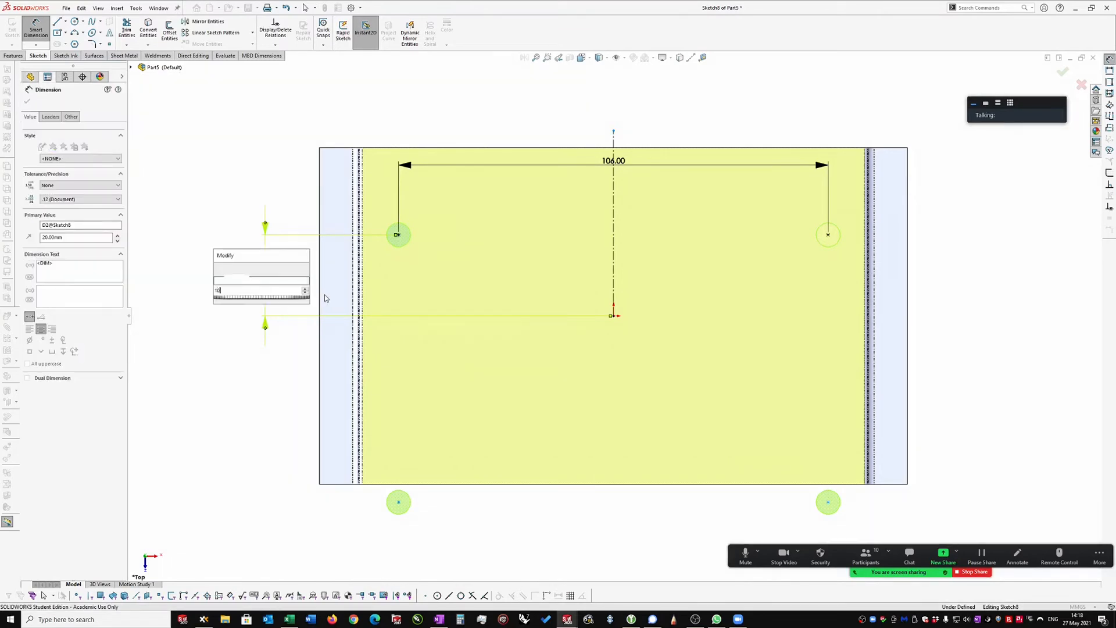
pyautogui.write('10')
pyautogui.press('Return')
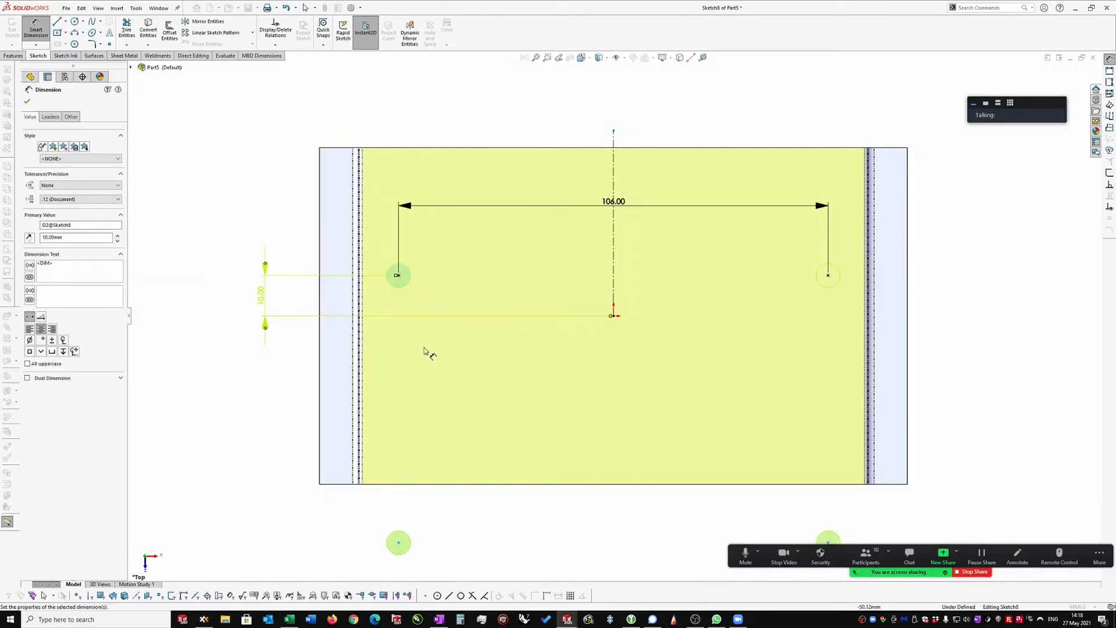
pyautogui.doubleClick(261, 292)
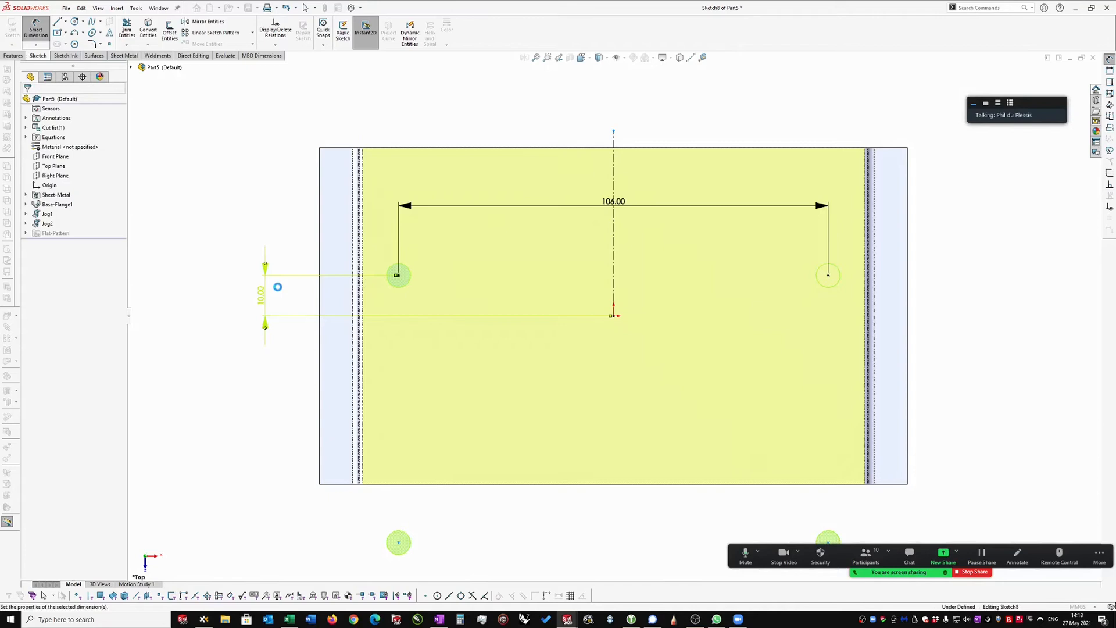
pyautogui.write('40')
pyautogui.press('Return')
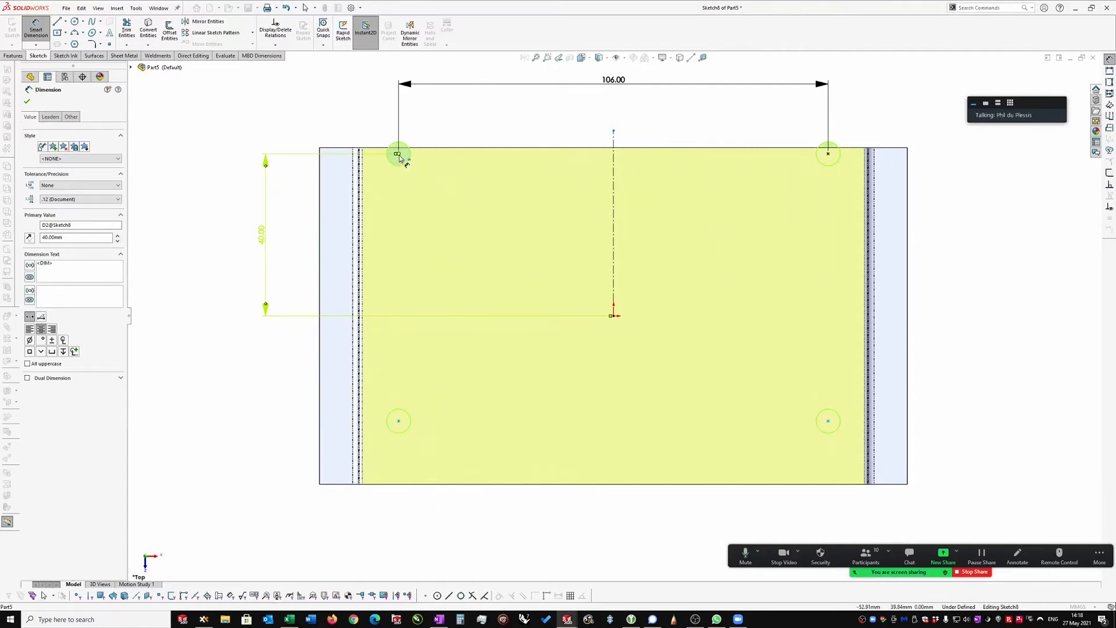
# Step: Dimension the vertical spacing between the two left hole points as 65 mm
pyautogui.click(397, 154)
pyautogui.click(398, 421)
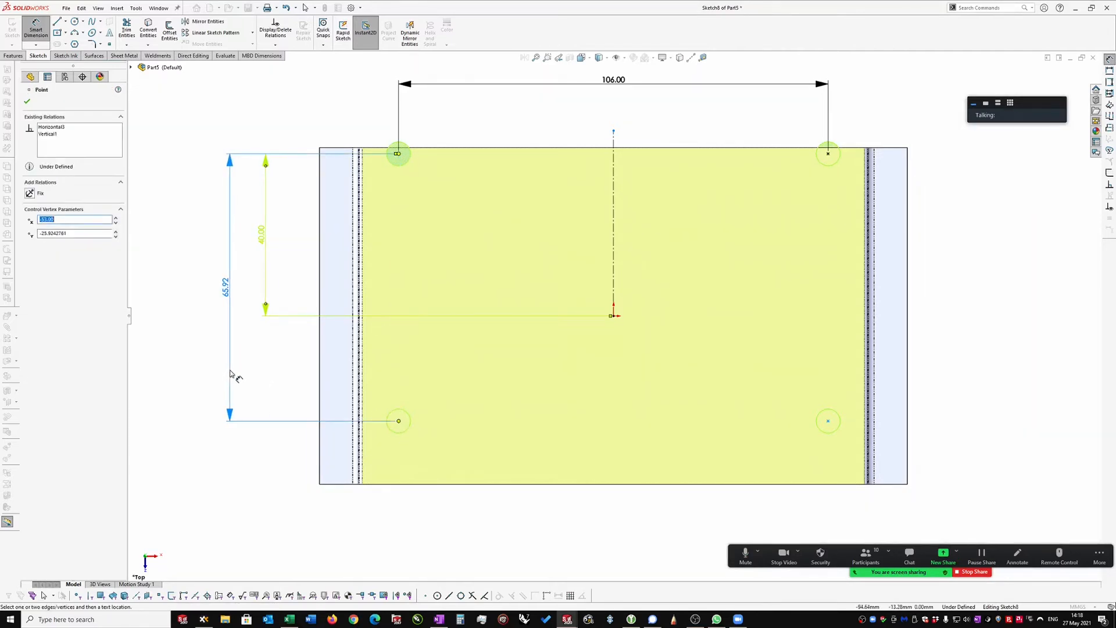
pyautogui.click(245, 398)
pyautogui.write('65')
pyautogui.press('Return')
# Step: Set the upper-left hole point's vertical distance from the origin to 30 mm and complete the four-hole feature
pyautogui.click(265, 283)
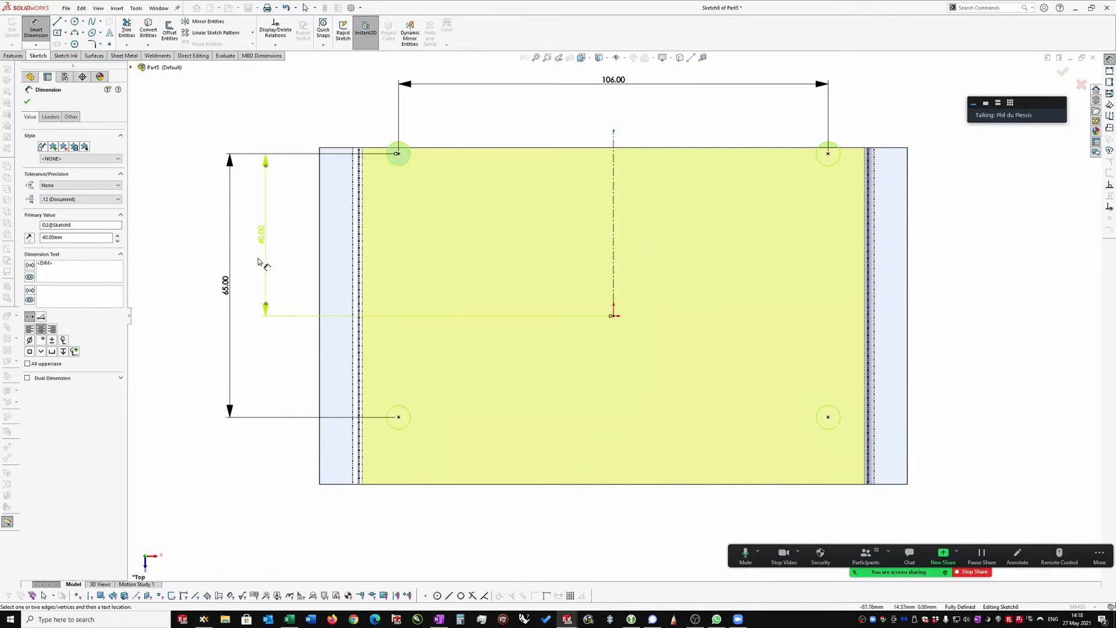
pyautogui.click(44, 237)
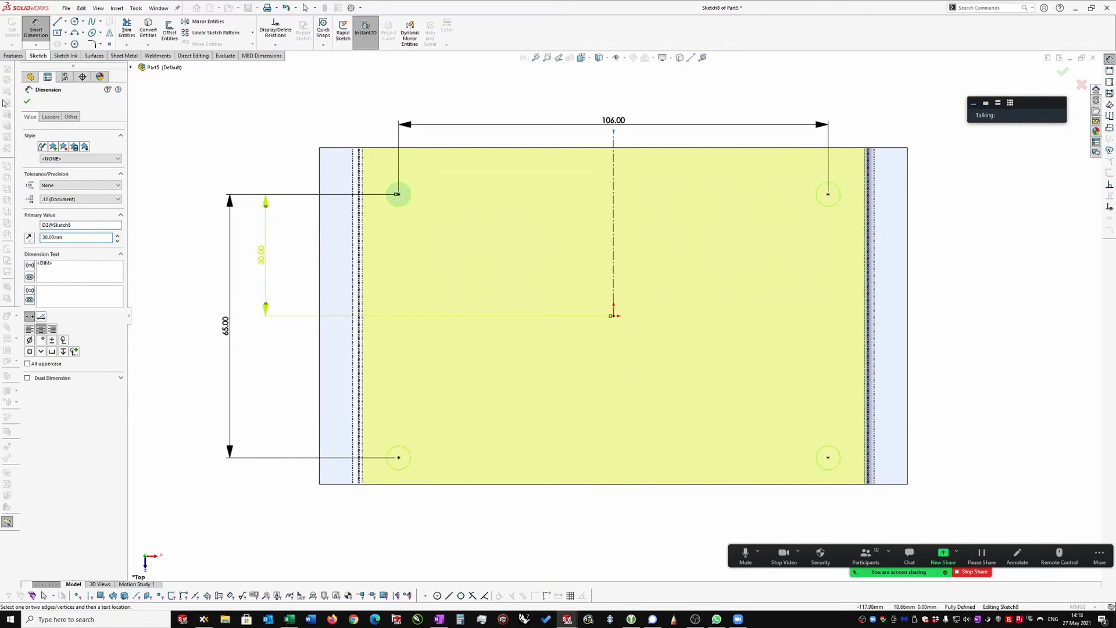
pyautogui.click(25, 102)
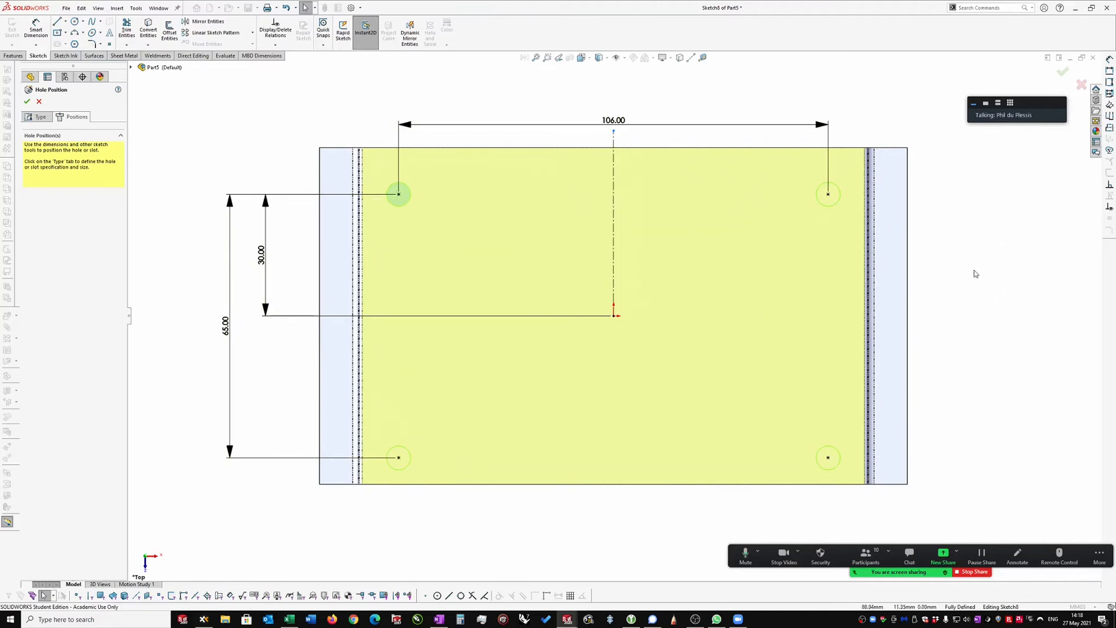
pyautogui.click(1062, 71)
pyautogui.click(964, 209)
pyautogui.moveTo(963, 210); pyautogui.dragTo(943, 159, button='middle')
pyautogui.scroll(-3, 423, 212)
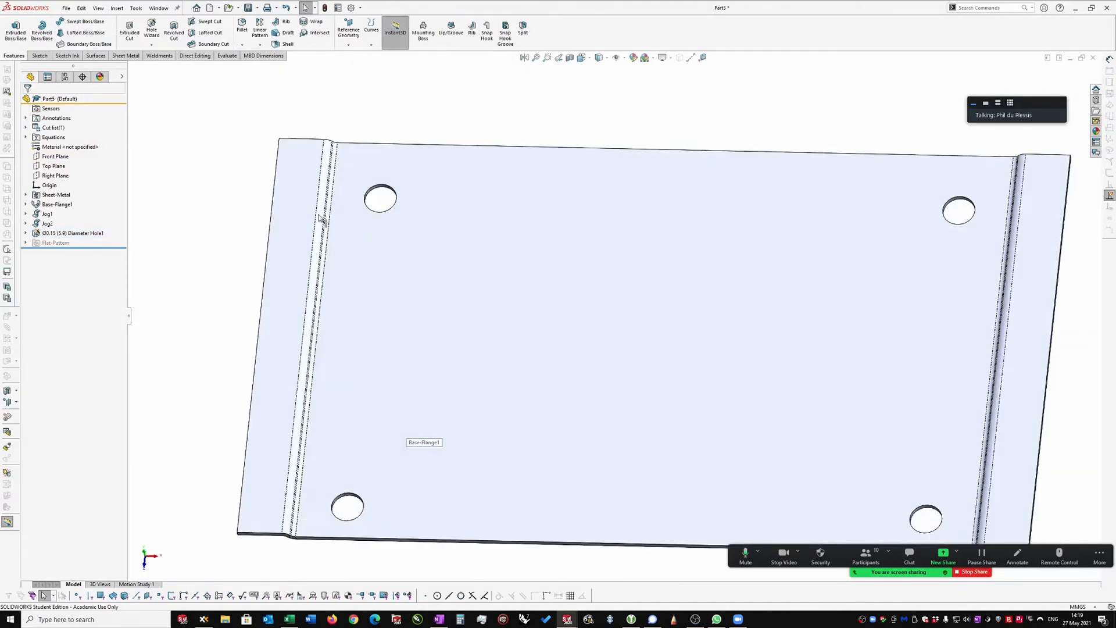
# Step: Set the upper-left hole's vertical distance from the origin to 35 mm and regenerate the plate
pyautogui.click(86, 233)
pyautogui.doubleClick(86, 233)
pyautogui.scroll(1, 388, 233)
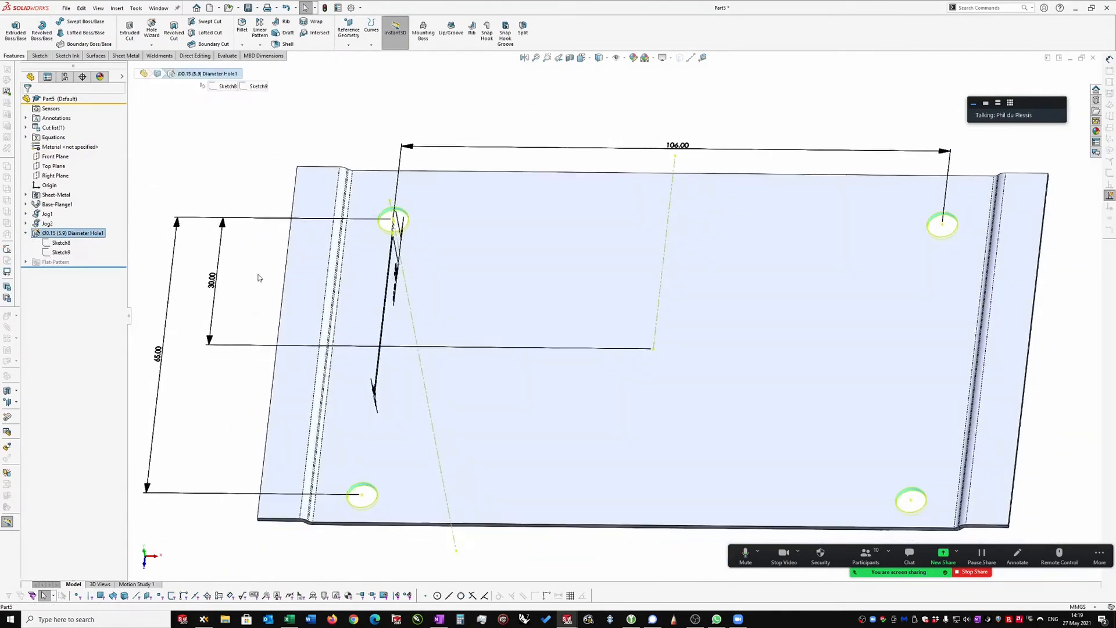
pyautogui.doubleClick(212, 286)
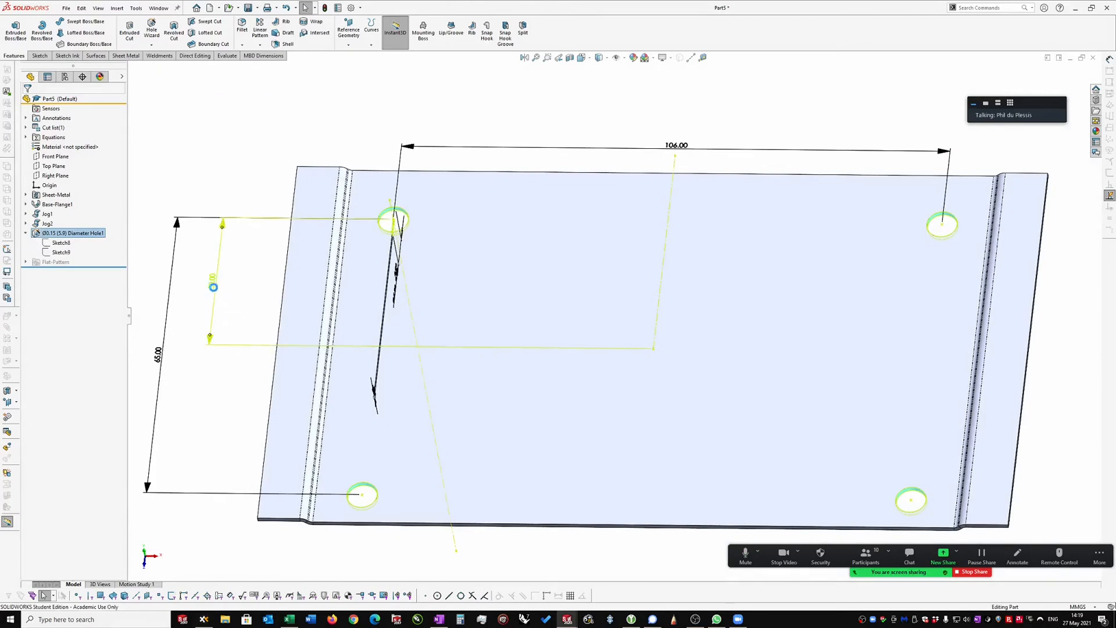
pyautogui.write('35')
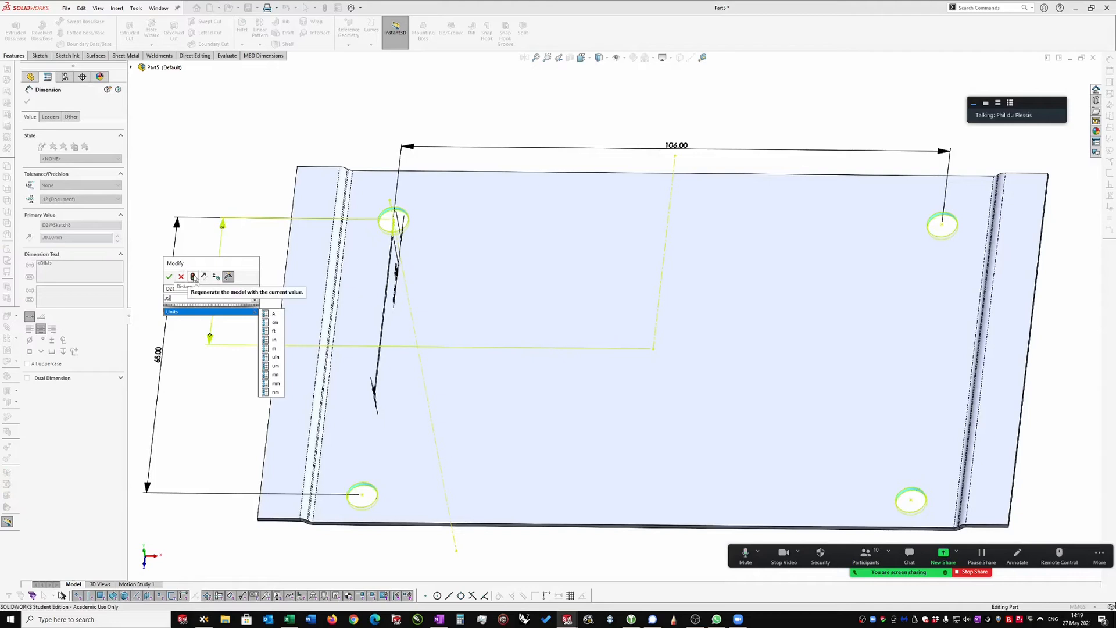
pyautogui.click(192, 276)
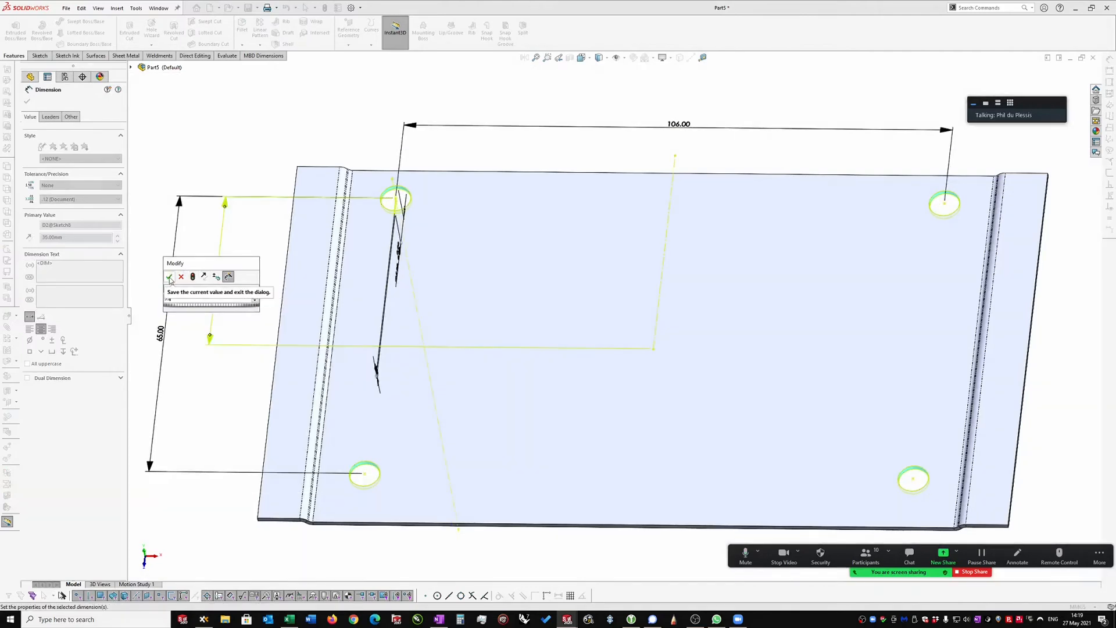
pyautogui.click(170, 277)
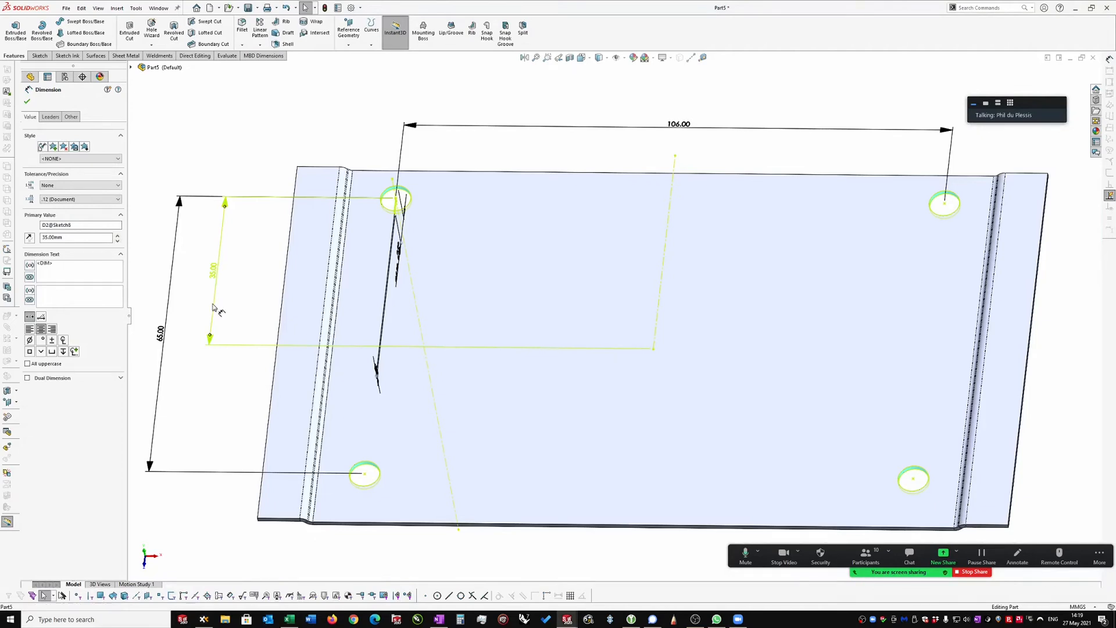
pyautogui.click(215, 230)
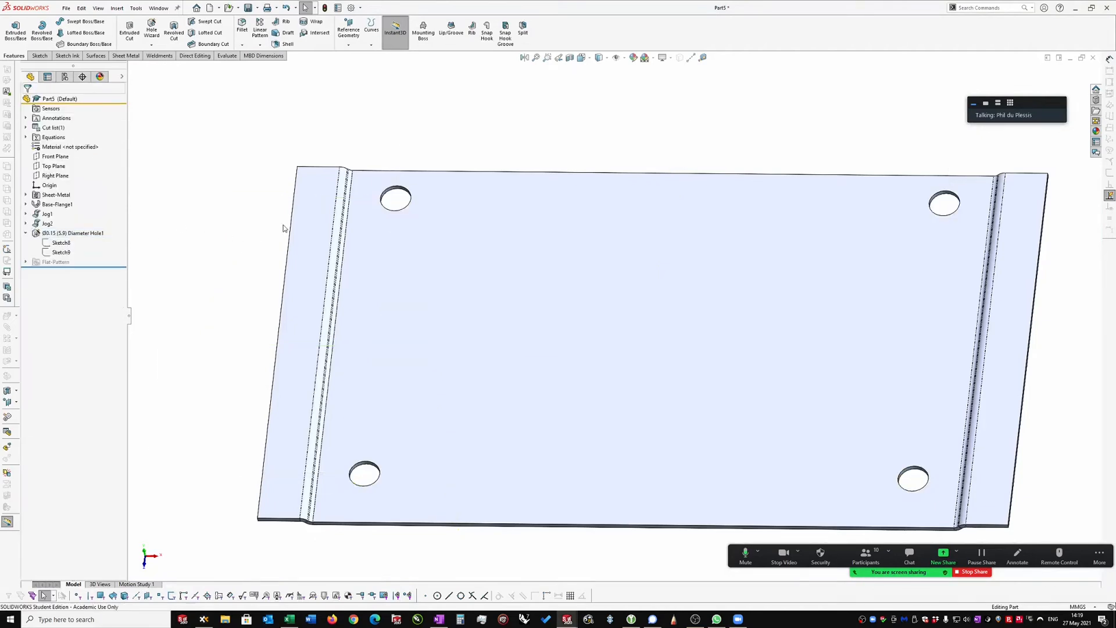
# Step: Display the four-hole feature's dimensions and select the upper-left hole's vertical distance from the origin
pyautogui.click(398, 190)
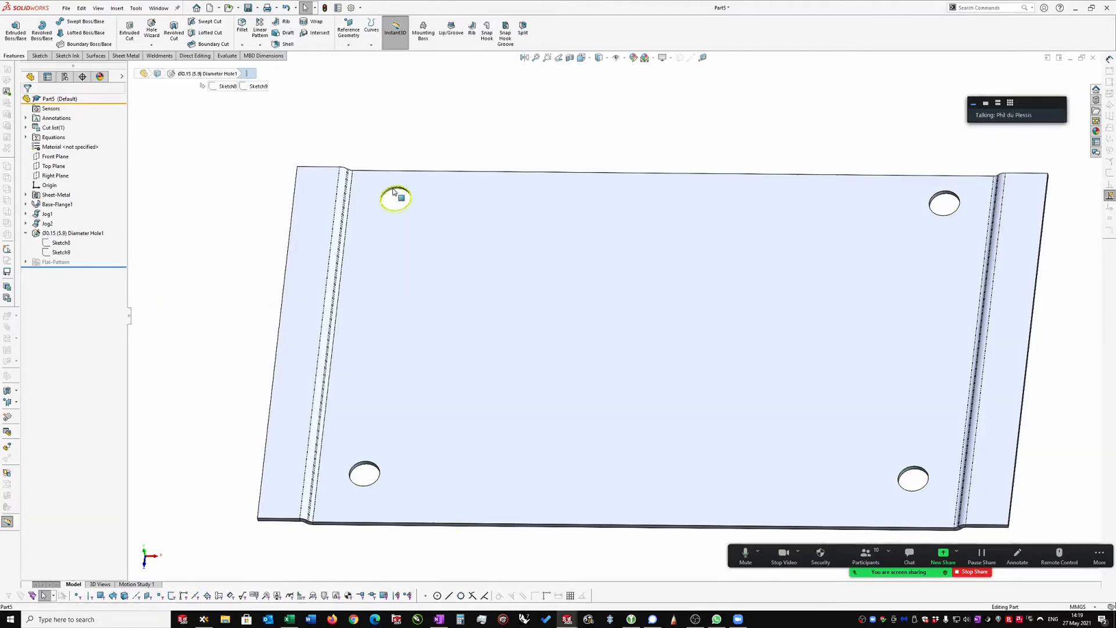
pyautogui.doubleClick(395, 191)
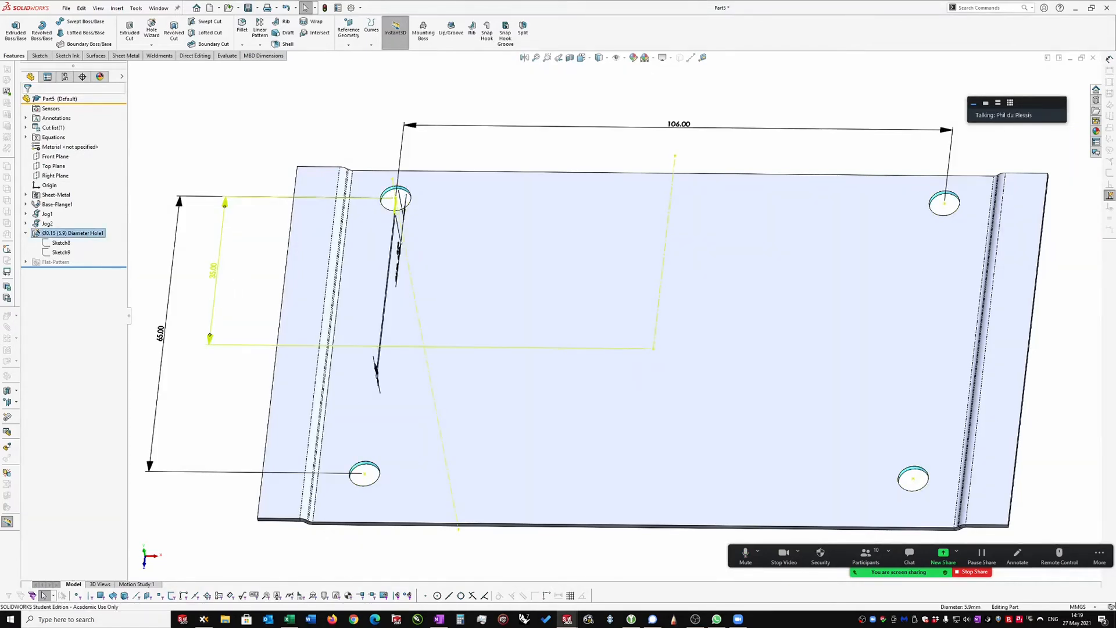
pyautogui.click(218, 293)
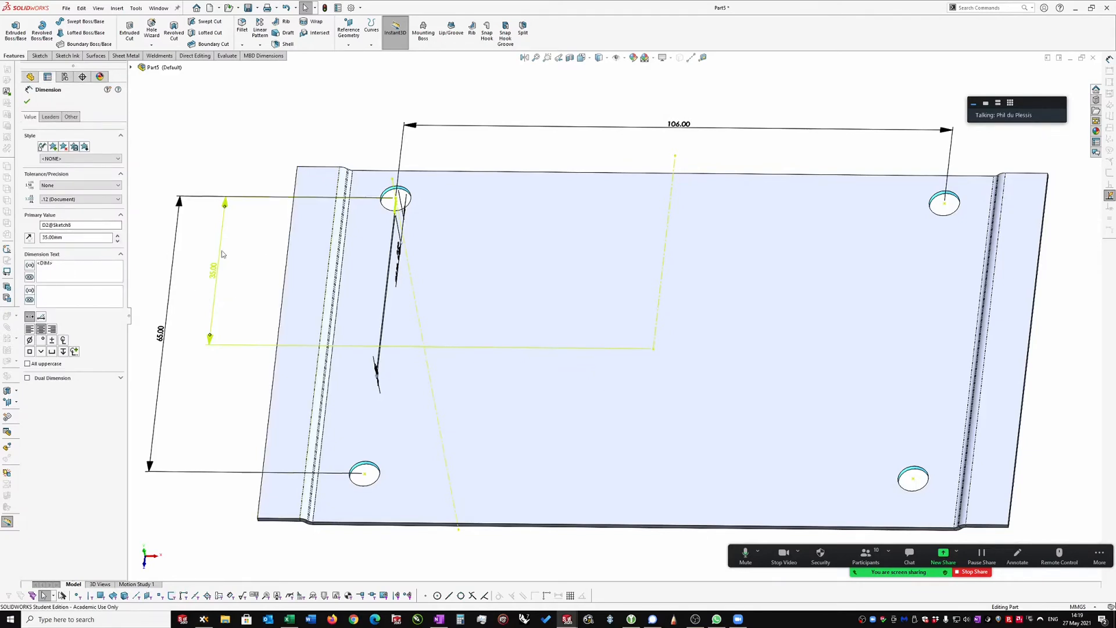
pyautogui.doubleClick(213, 310)
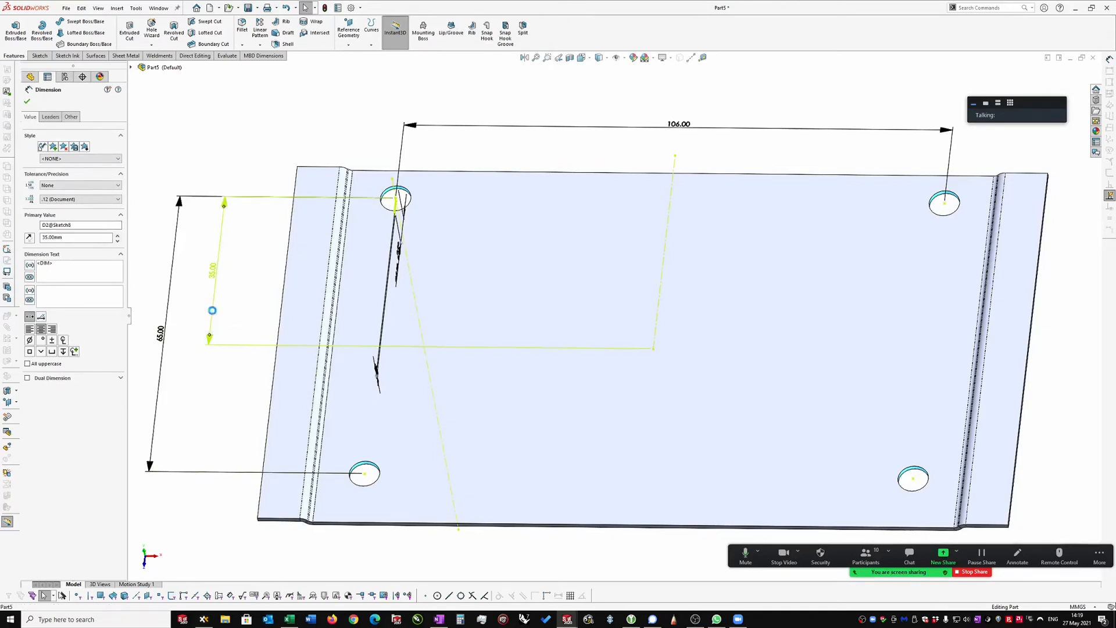
pyautogui.click(227, 273)
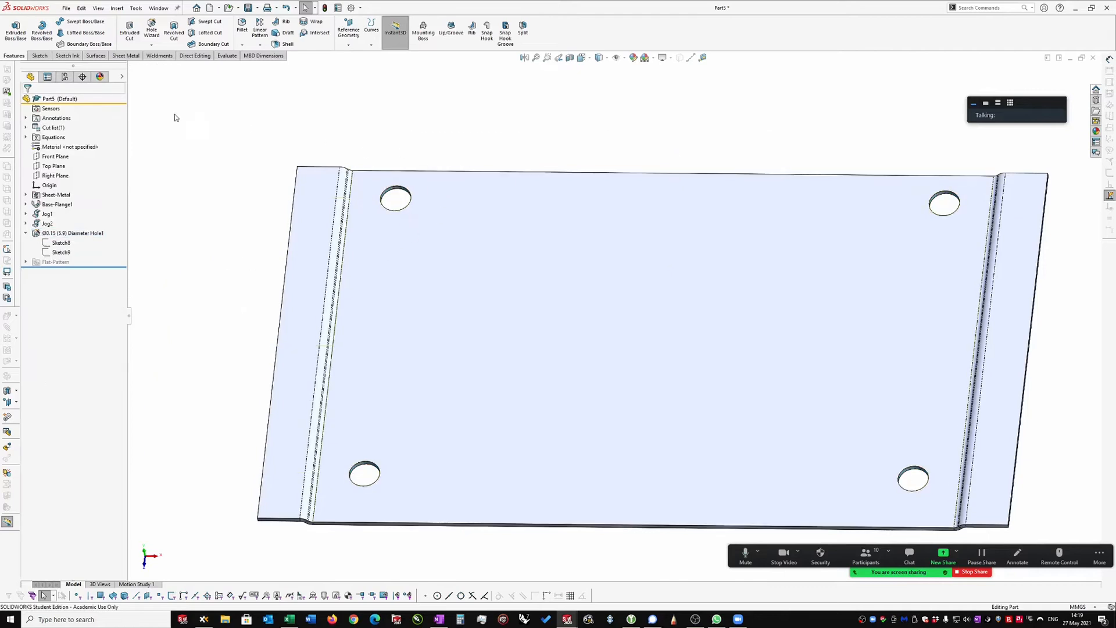
pyautogui.click(66, 78)
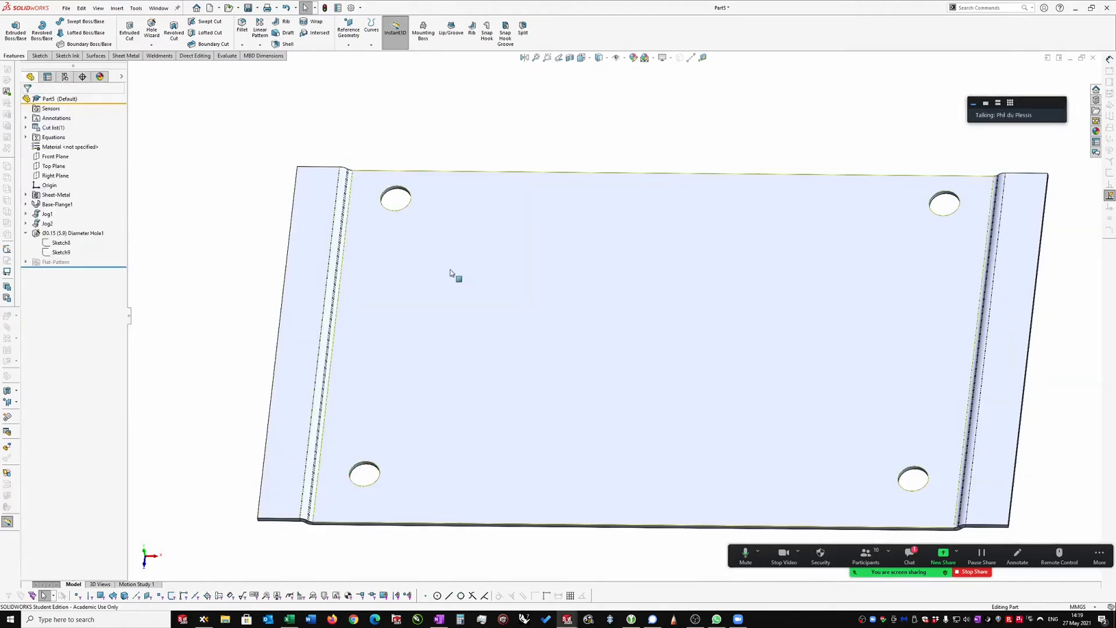
pyautogui.scroll(1, 483, 280)
pyautogui.scroll(1, 771, 329)
pyautogui.scroll(-1, 771, 329)
pyautogui.moveTo(976, 281); pyautogui.dragTo(959, 198, button='middle')
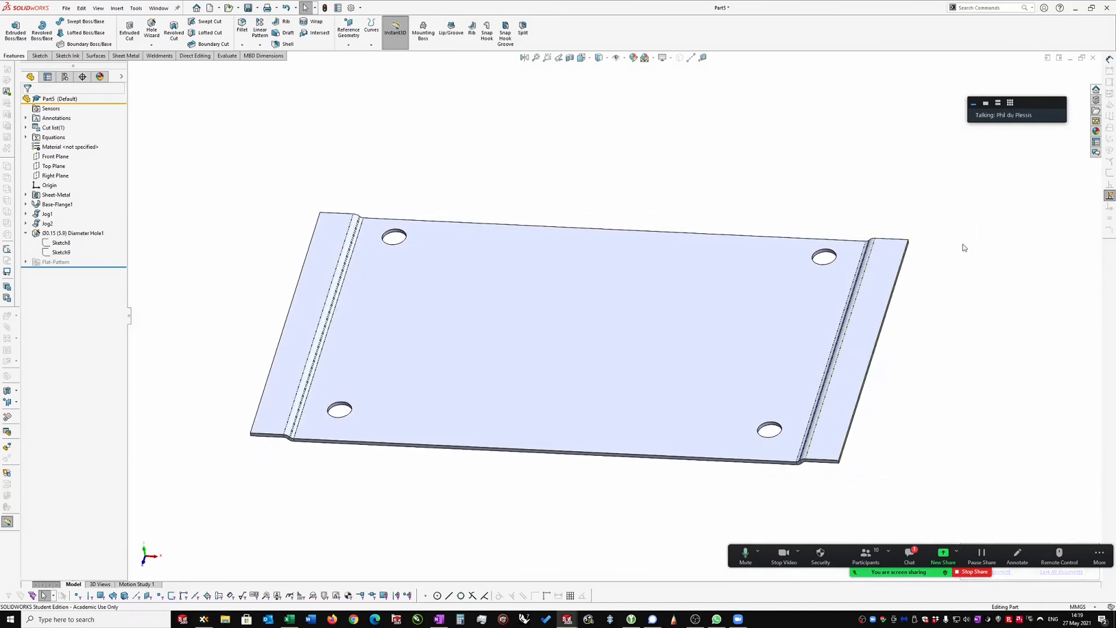
pyautogui.moveTo(981, 242); pyautogui.dragTo(980, 292, button='right')
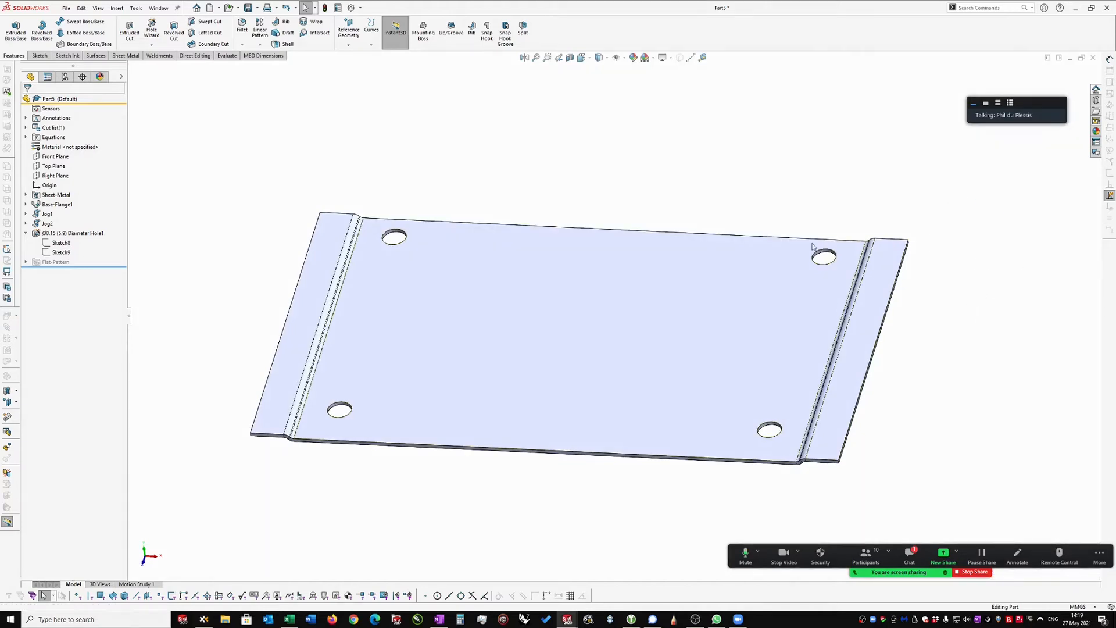
# Step: Switch to the Router Enclosure assembly and collapse its exploded view
pyautogui.hotkey('ctrl', 'Tab')
pyautogui.click(521, 294)
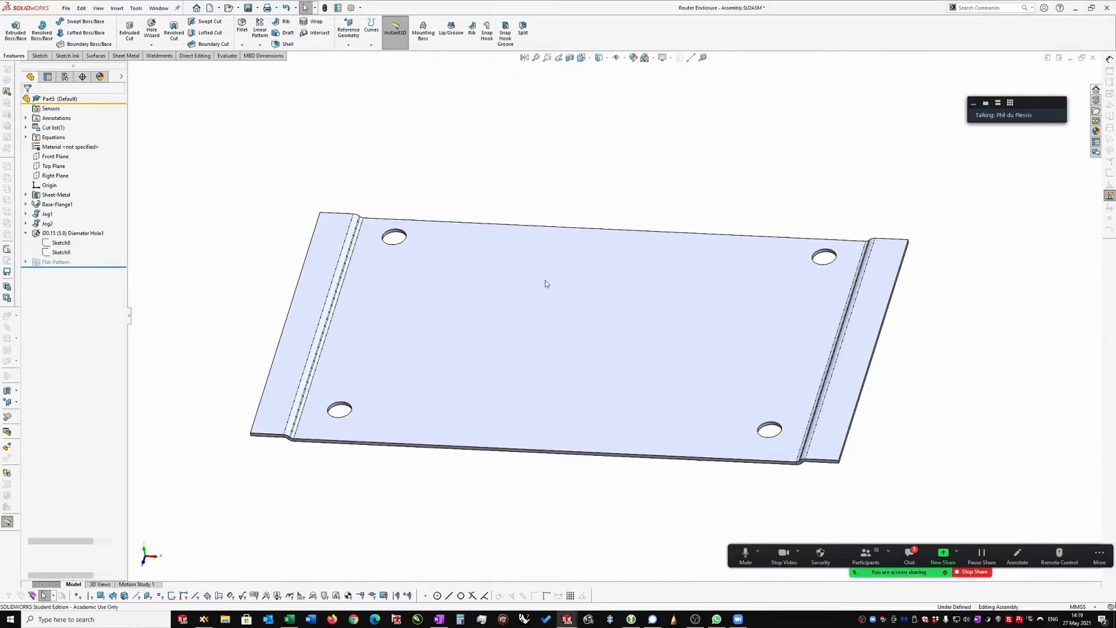
pyautogui.moveTo(606, 351); pyautogui.dragTo(676, 423, button='middle')
pyautogui.scroll(-1, 671, 419)
pyautogui.moveTo(818, 346); pyautogui.dragTo(762, 336, button='middle')
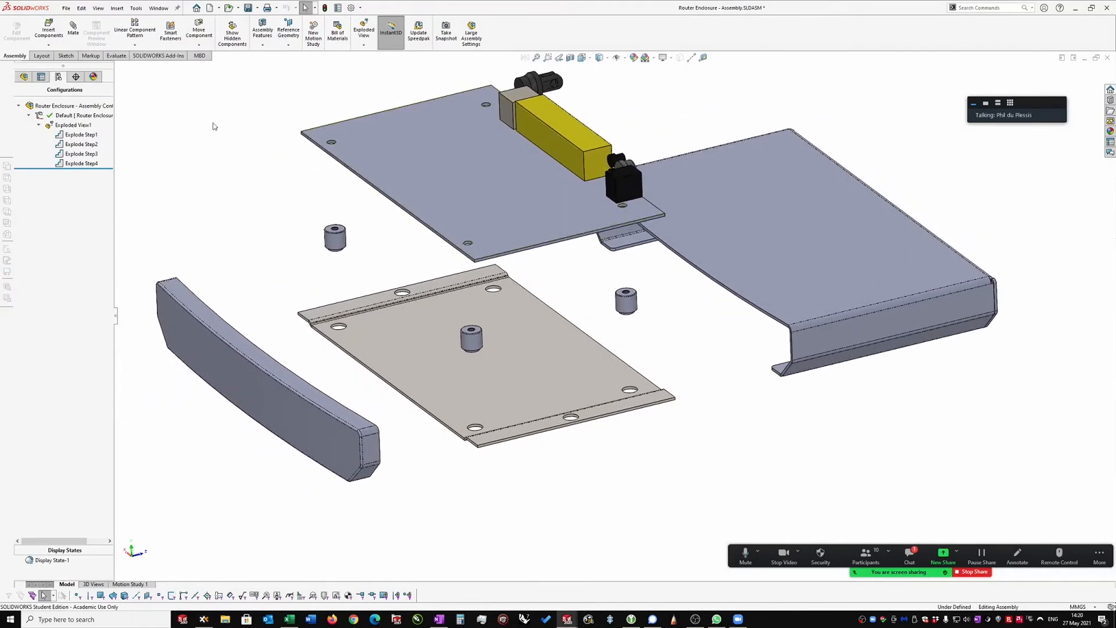
pyautogui.doubleClick(71, 124)
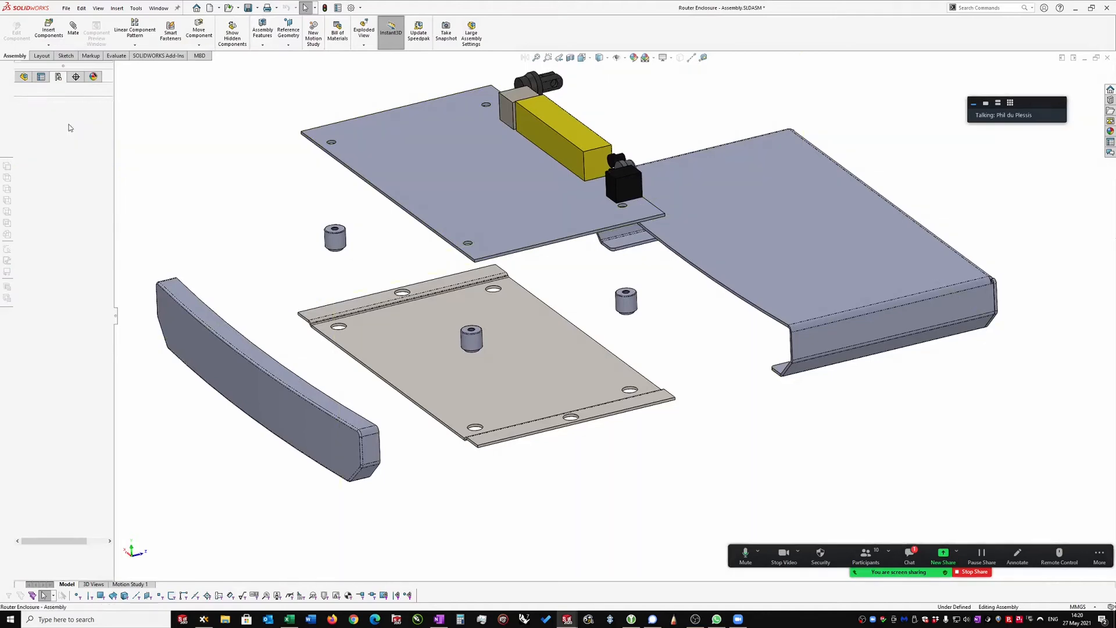
pyautogui.click(294, 173)
pyautogui.moveTo(636, 166); pyautogui.dragTo(583, 149, button='middle')
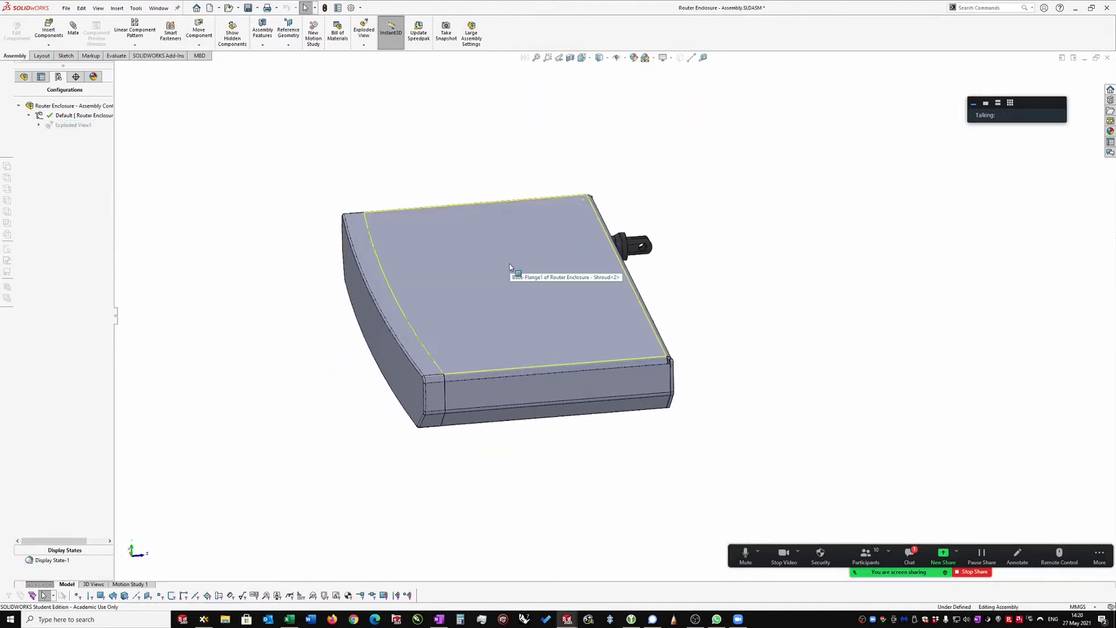
# Step: Hide the shroud and the fascia components in the assembly
pyautogui.click(392, 323)
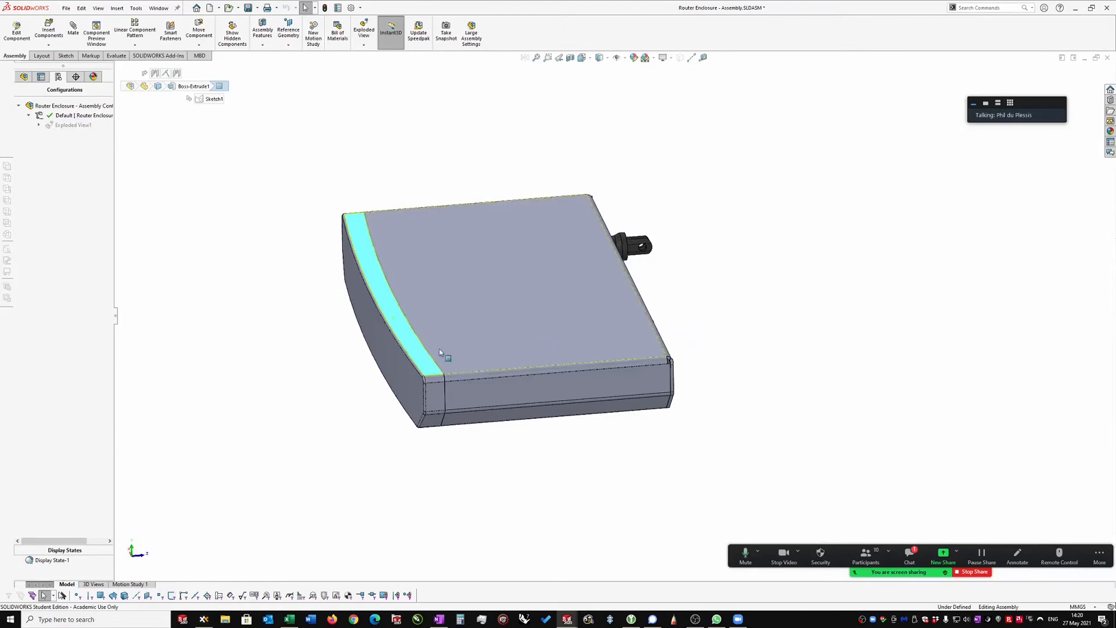
pyautogui.keyDown('ctrl'); pyautogui.click(468, 324); pyautogui.keyUp('ctrl')
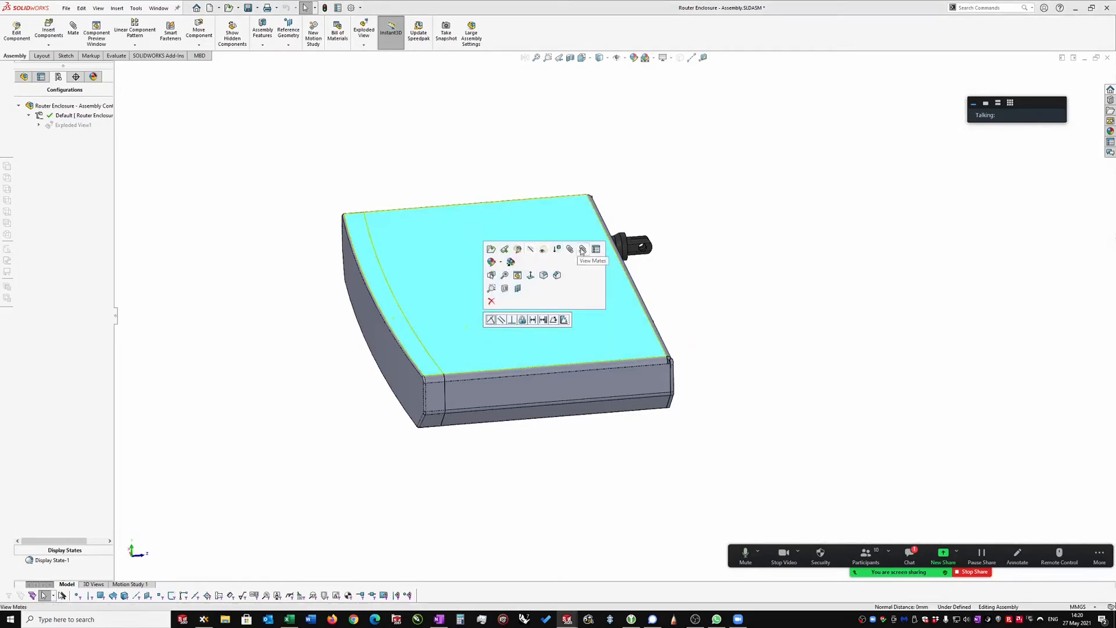
pyautogui.click(556, 249)
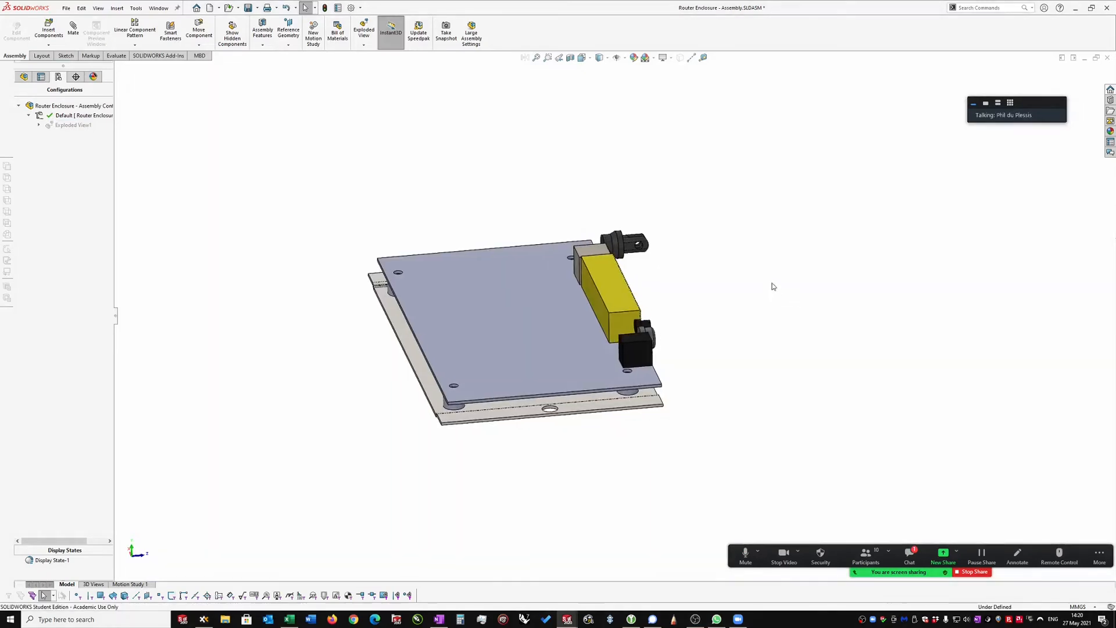
pyautogui.moveTo(769, 281); pyautogui.dragTo(772, 275, button='middle')
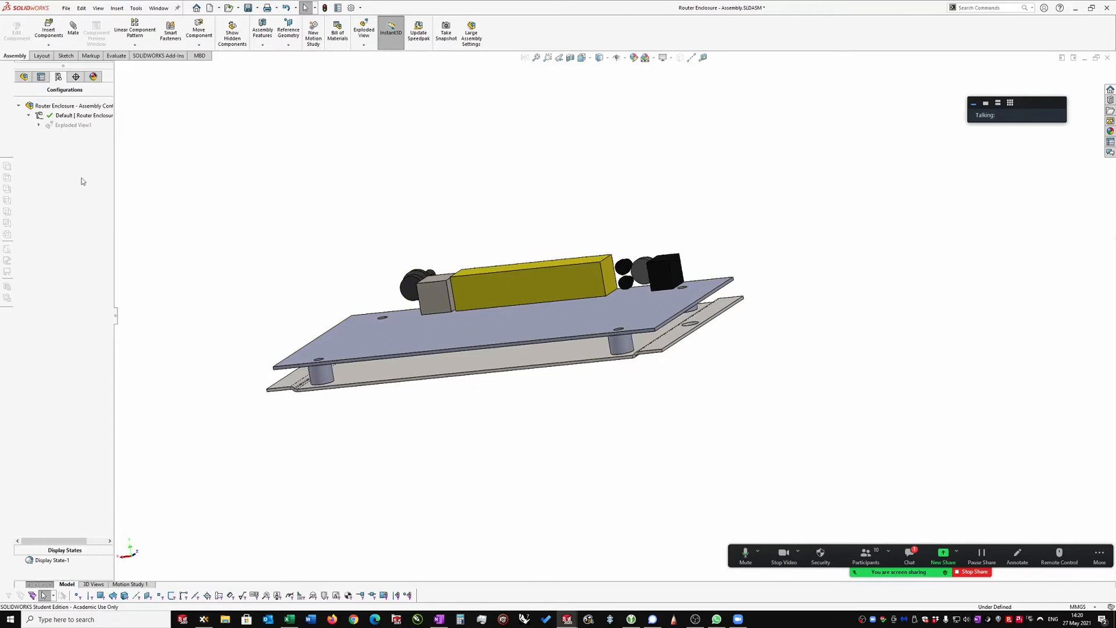
# Step: Start a new sketch on the assembly's Front Plane
pyautogui.click(24, 78)
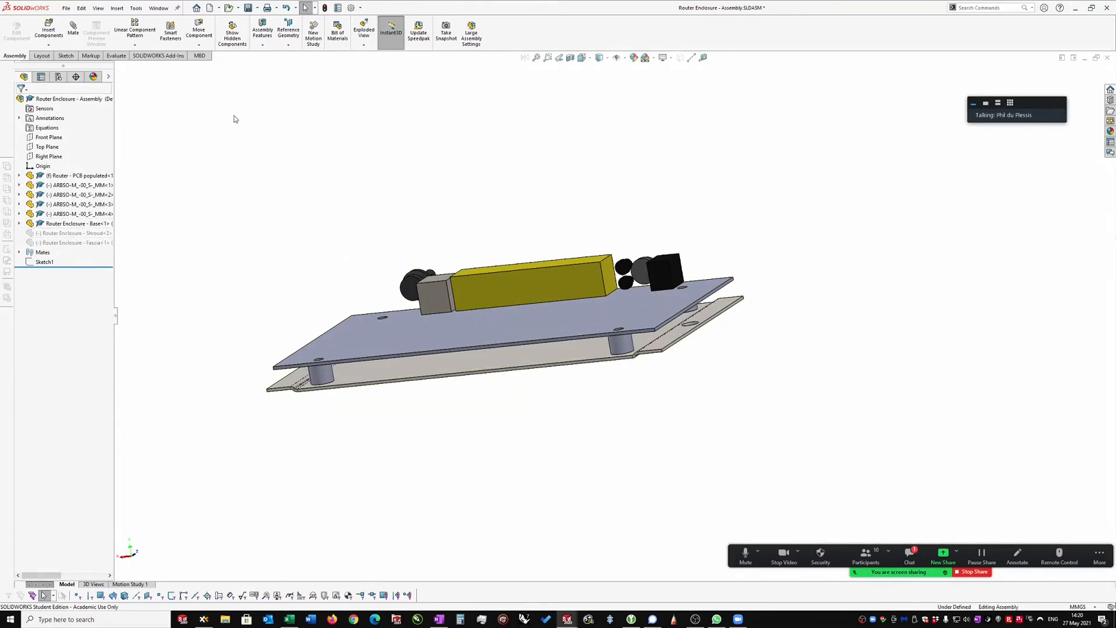
pyautogui.click(48, 137)
pyautogui.rightClick(215, 172)
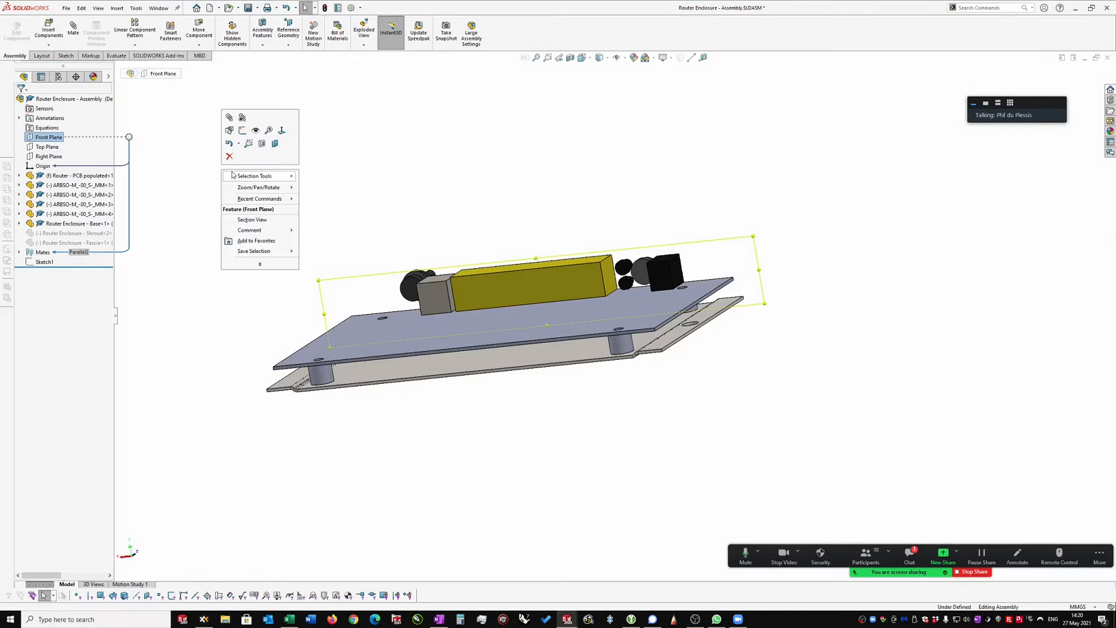
pyautogui.click(241, 136)
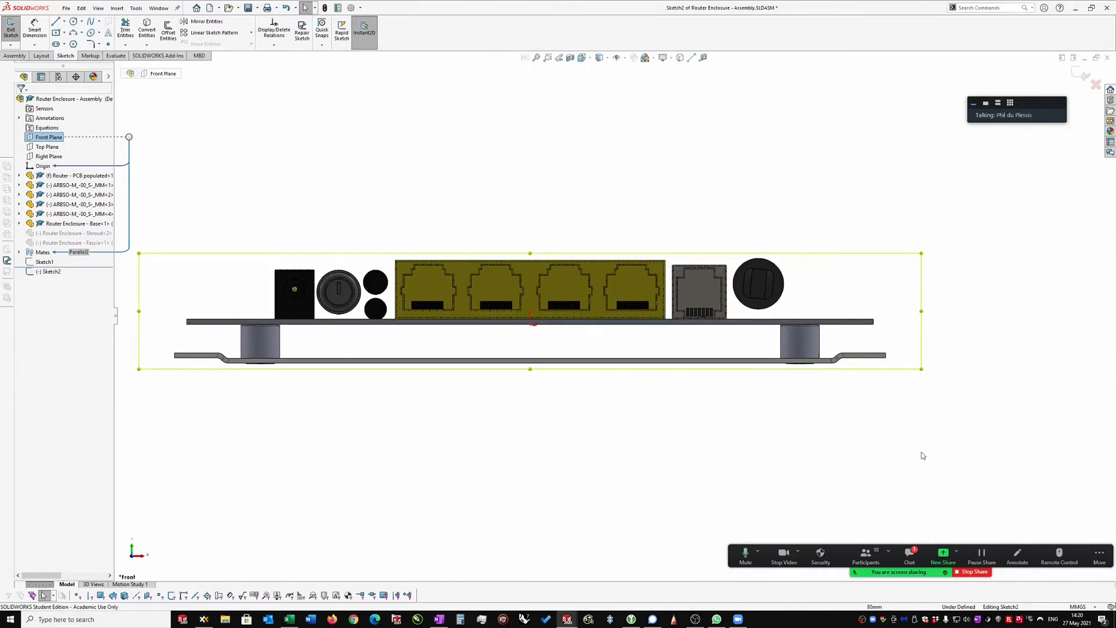
# Step: Reply "Yes" and "Recording" to the participant's direct message in the meeting chat and close the chat
pyautogui.click(910, 555)
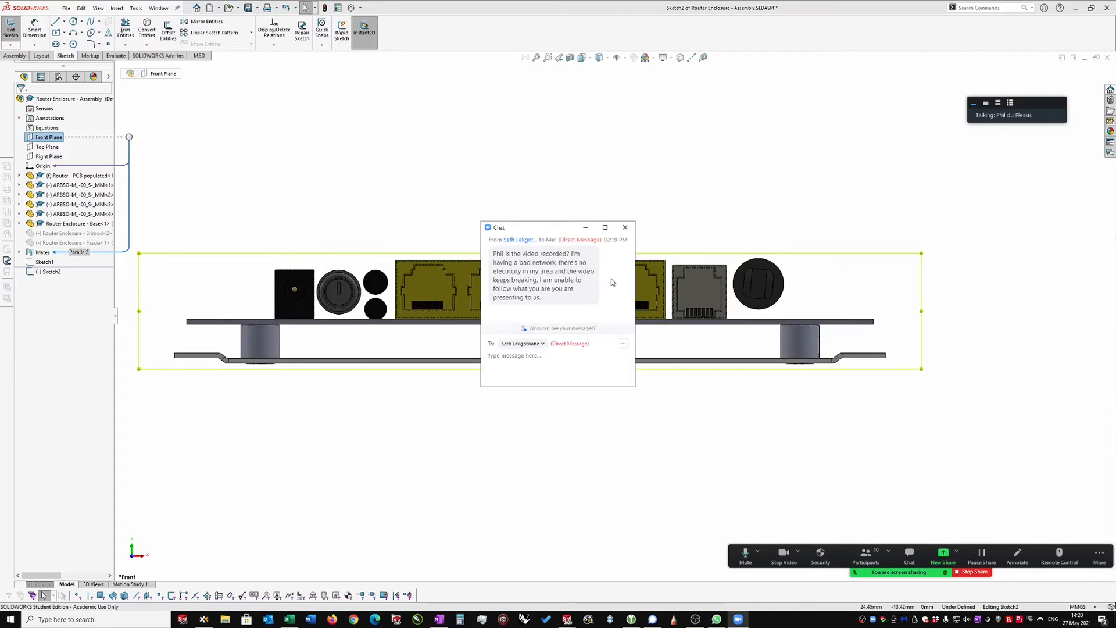
pyautogui.click(515, 356)
pyautogui.write('Yes')
pyautogui.press('Return')
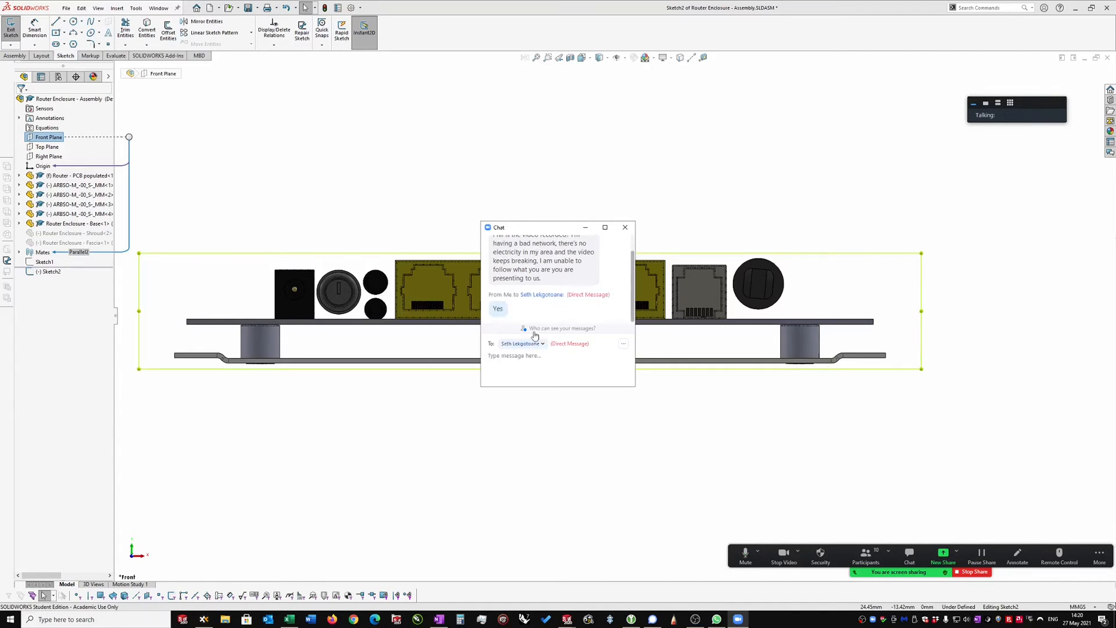
pyautogui.write('Re')
pyautogui.press('Return')
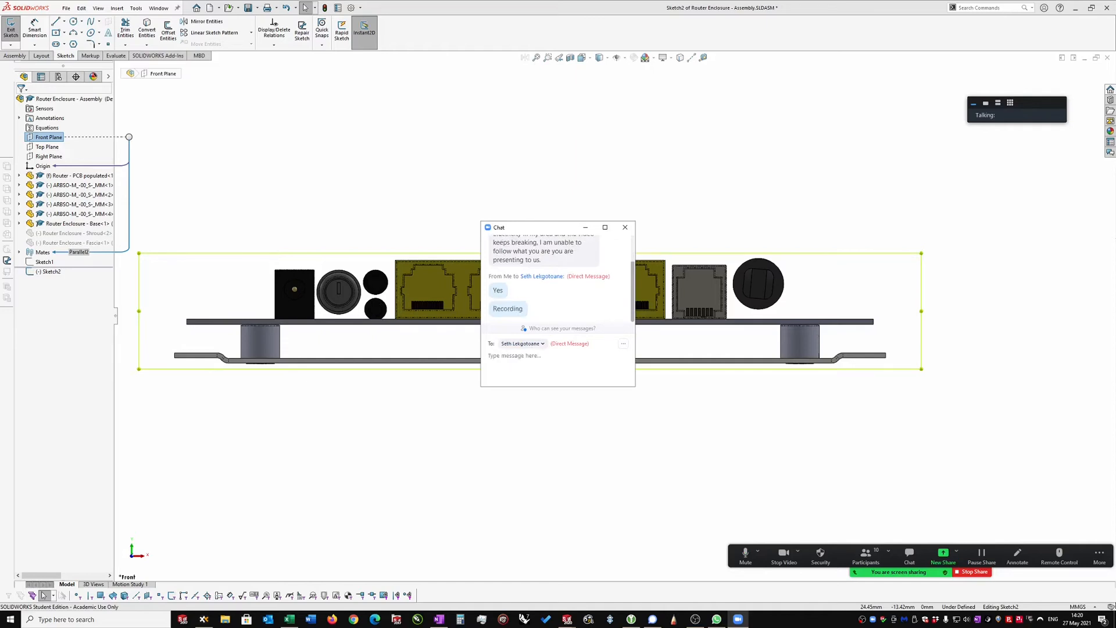
pyautogui.click(626, 228)
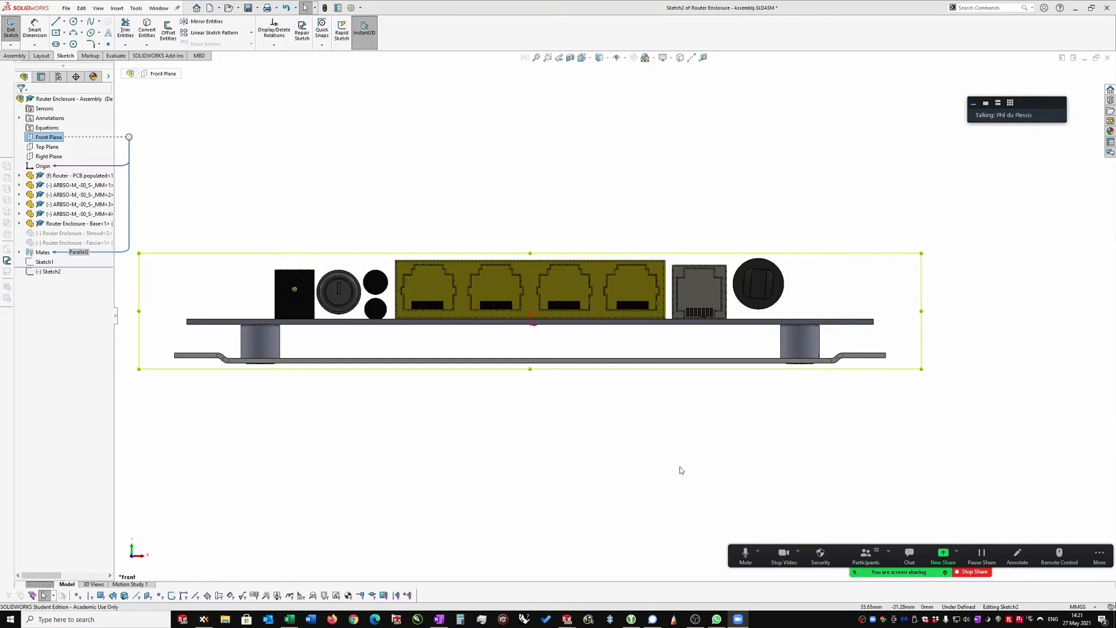
# Step: Sketch a vertical centerline about 22 mm long upward from the origin
pyautogui.press('s')
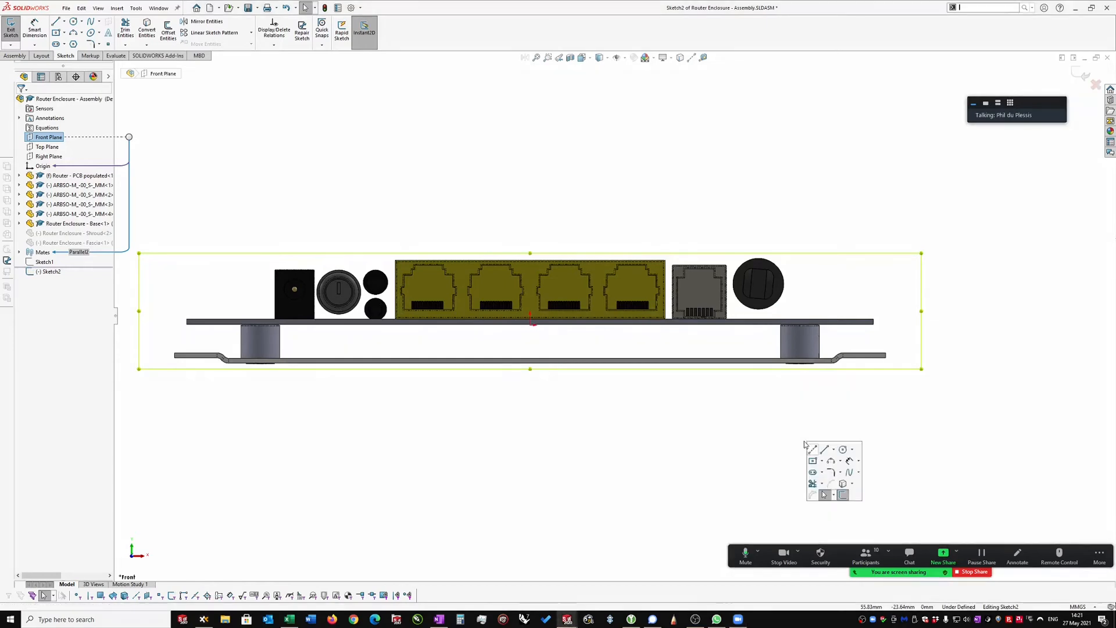
pyautogui.click(813, 449)
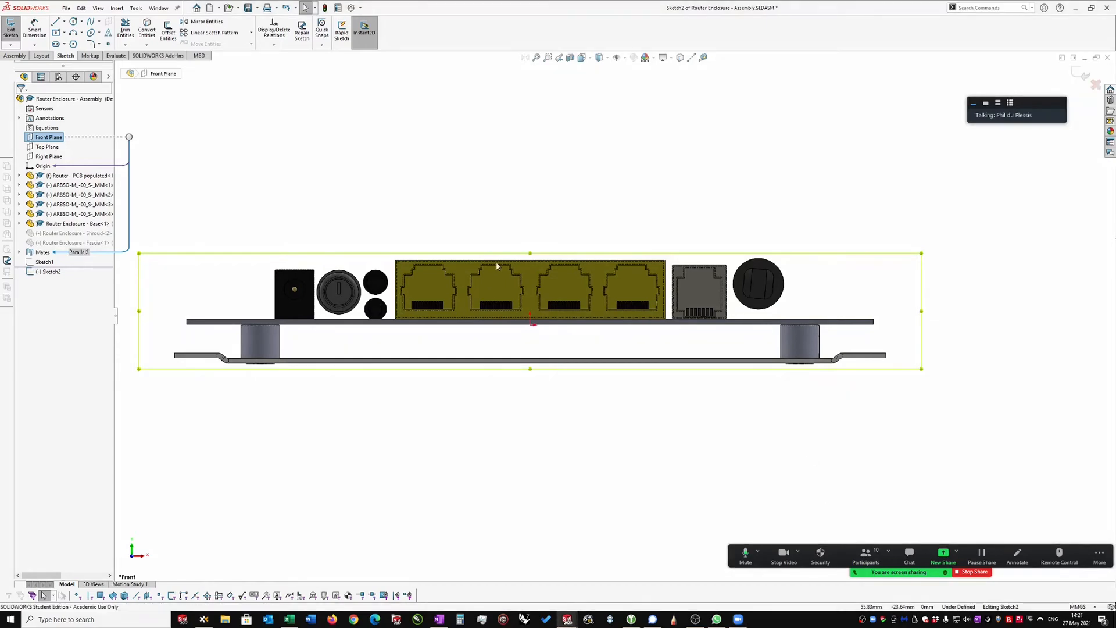
pyautogui.click(530, 323)
pyautogui.click(530, 218)
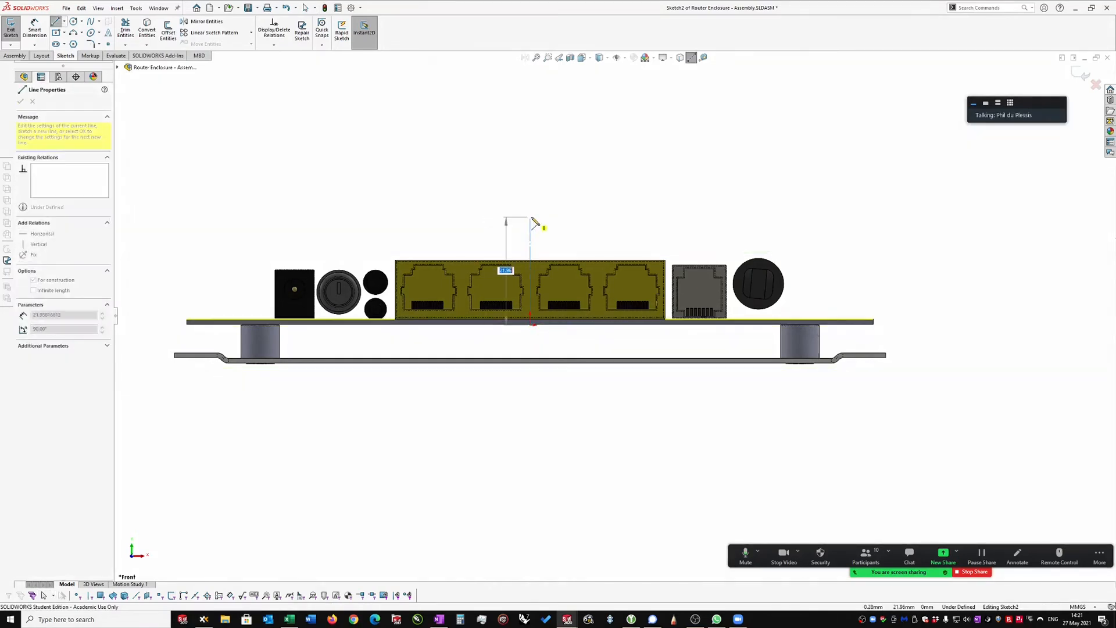
pyautogui.press('Escape')
# Step: Sketch the right half of the shroud profile: lower flange line, outward slant, vertical side about 16 mm high, and top line to the centerline
pyautogui.press('s')
pyautogui.click(685, 211)
pyautogui.scroll(-2, 857, 371)
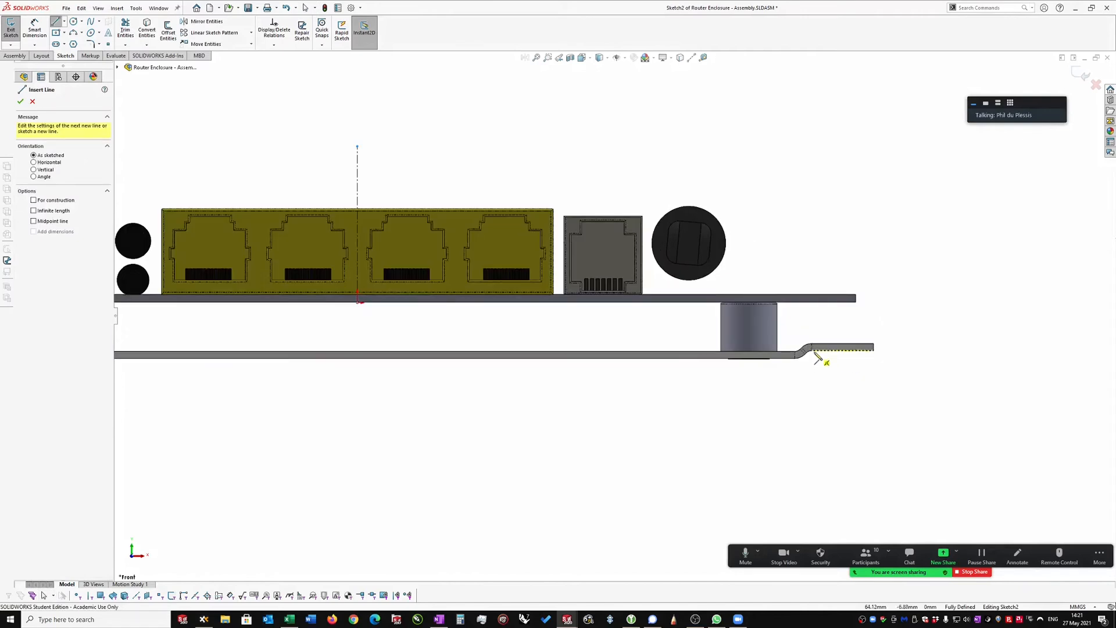
pyautogui.click(813, 352)
pyautogui.click(881, 351)
pyautogui.click(945, 272)
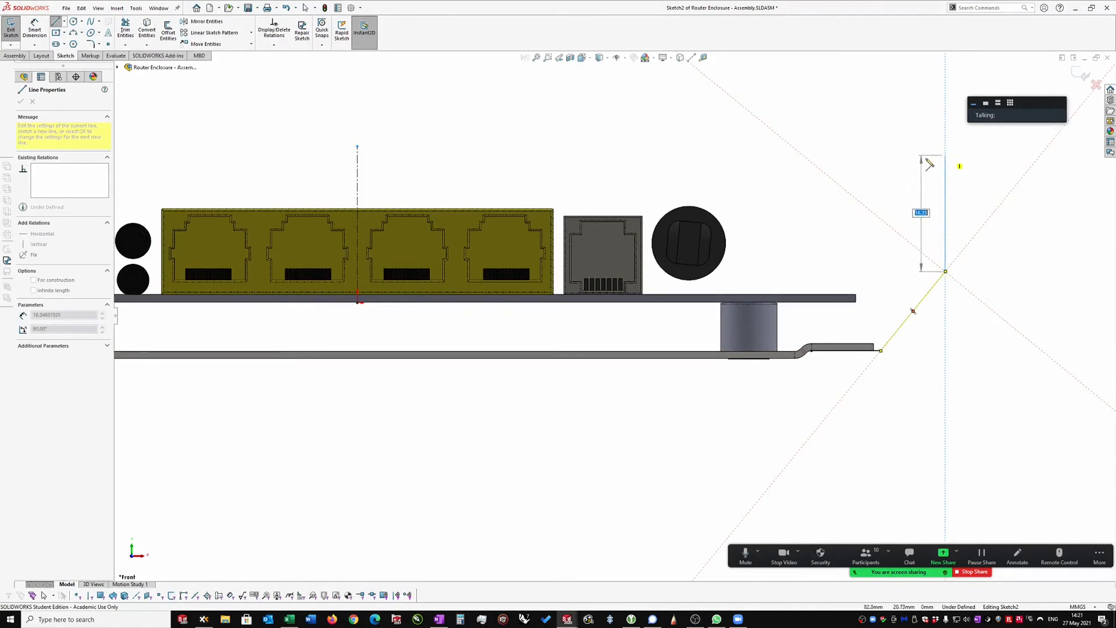
pyautogui.click(945, 161)
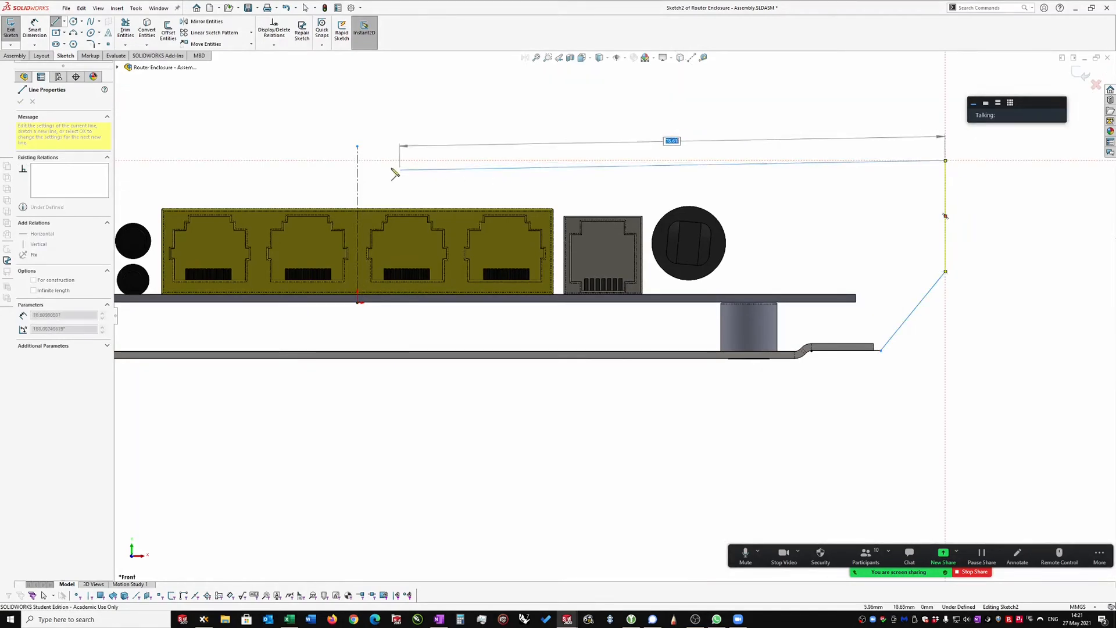
pyautogui.click(357, 160)
pyautogui.press('Escape')
pyautogui.press('f')
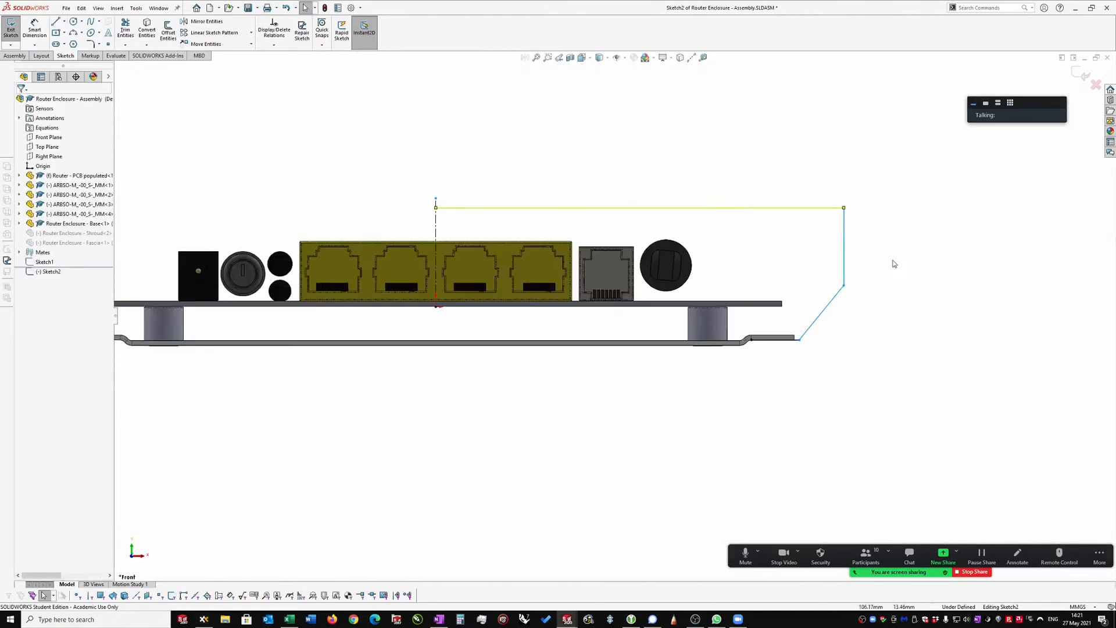
# Step: Dimension the profile's short lower flange line under the base plate to 9 mm
pyautogui.press('d')
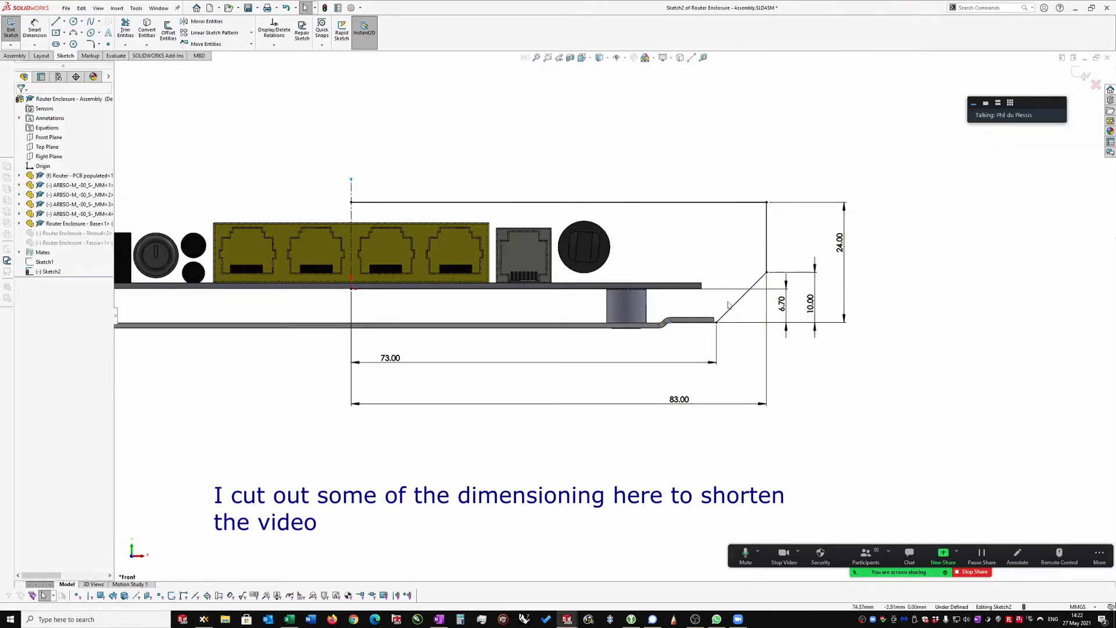
pyautogui.press('d')
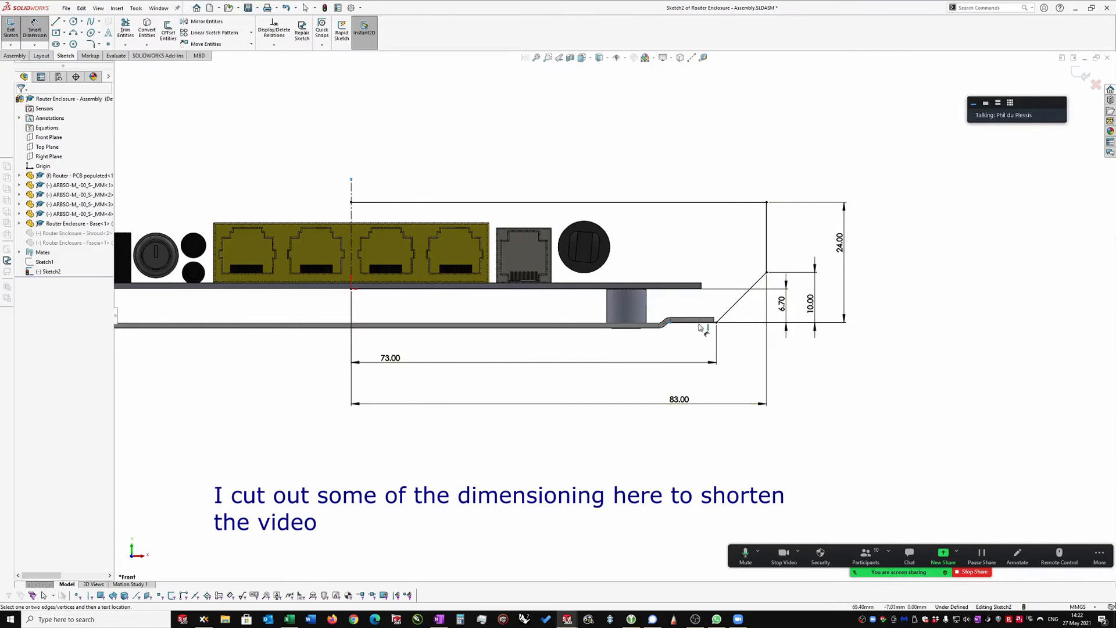
pyautogui.click(700, 324)
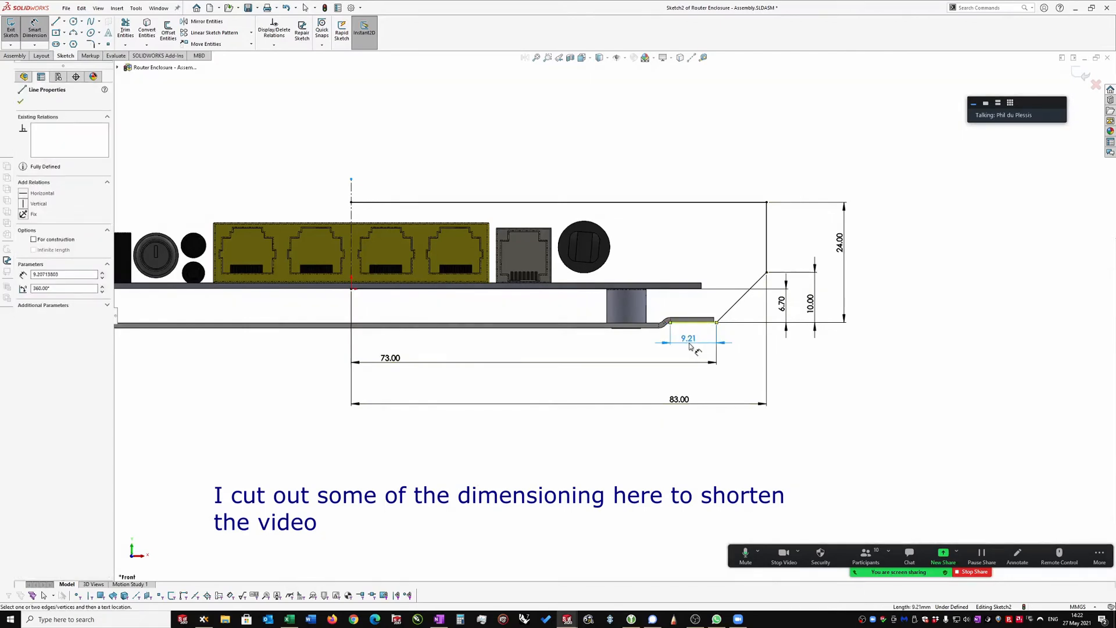
pyautogui.click(694, 344)
pyautogui.write('9')
pyautogui.press('Return')
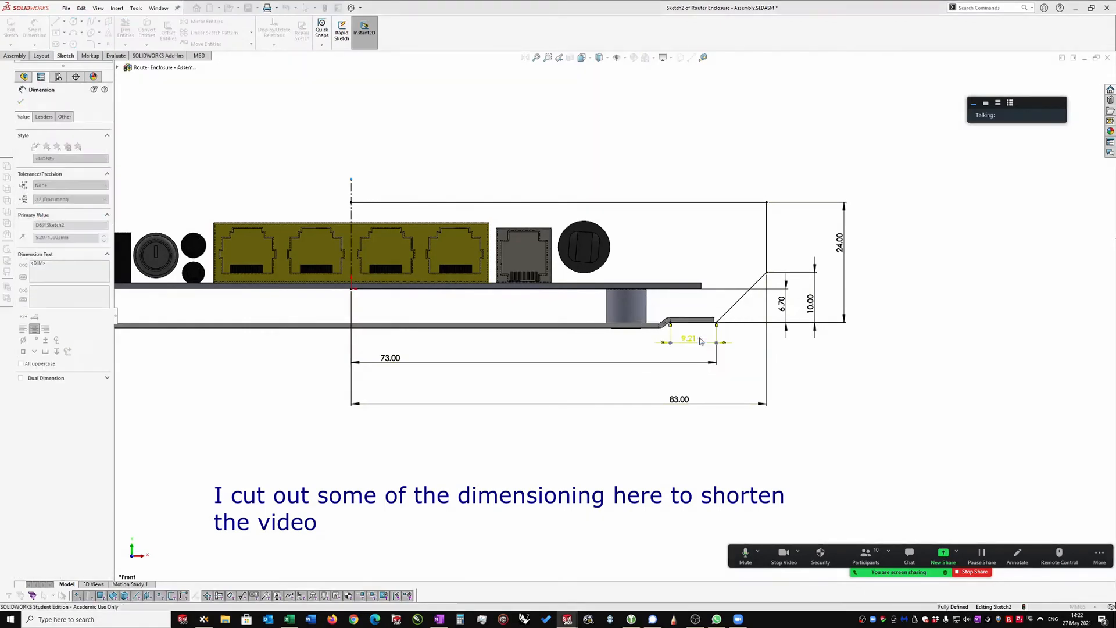
pyautogui.press('Escape')
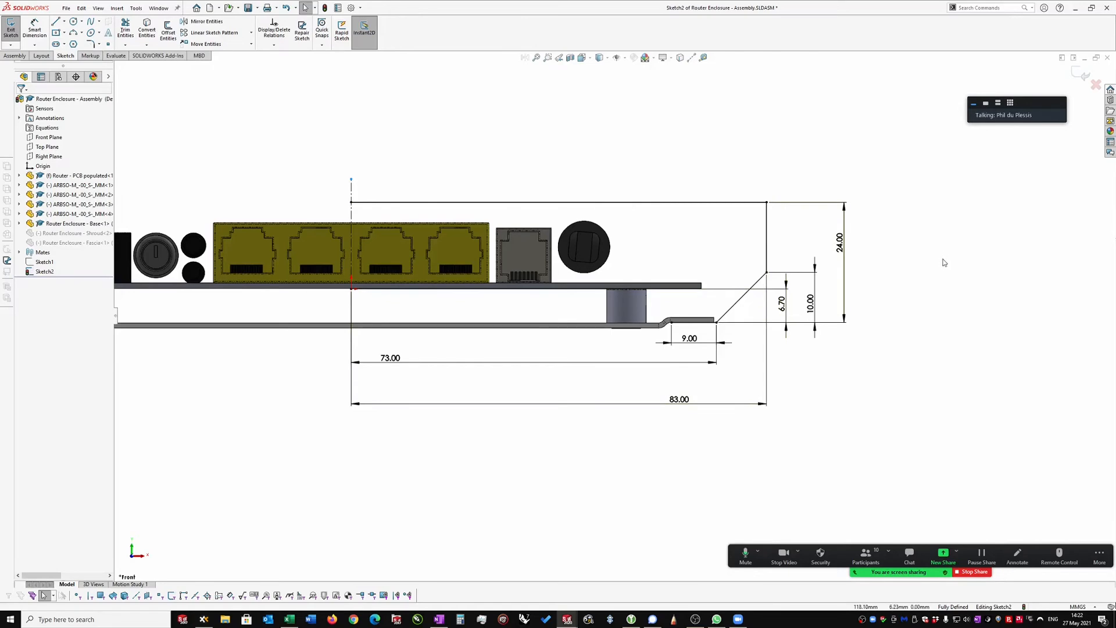
# Step: Copy the entire half-profile sketch with its centerline, continuing despite uncopyable items, and exit the sketch
pyautogui.moveTo(295, 150)
pyautogui.mouseDown()
pyautogui.moveTo(952, 434)
pyautogui.moveTo(963, 472)
pyautogui.mouseUp()
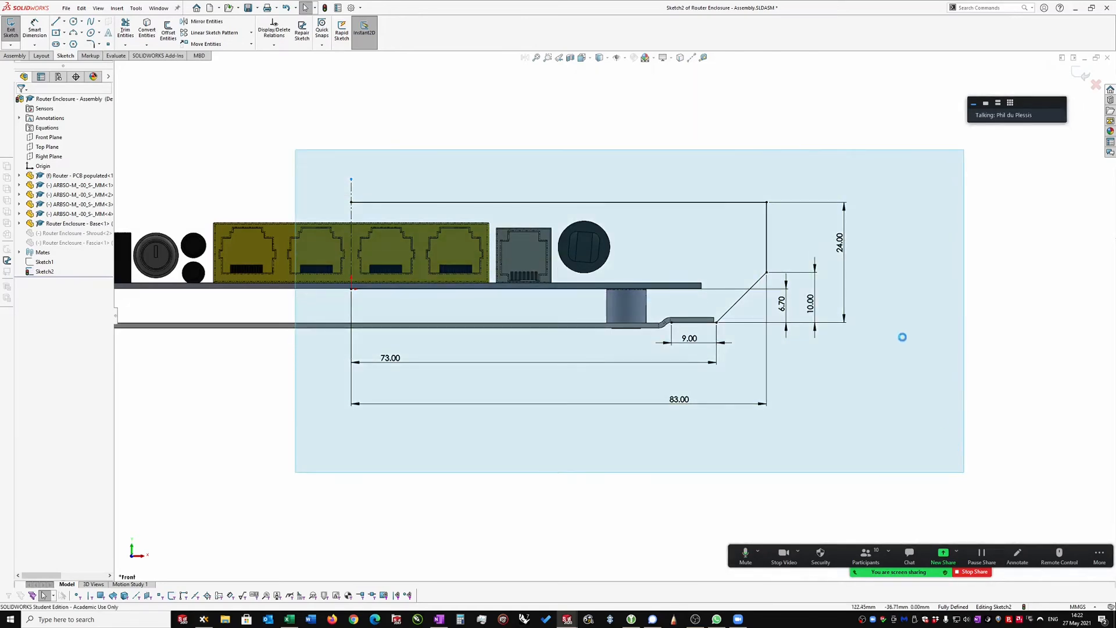
pyautogui.hotkey('ctrl', 'c')
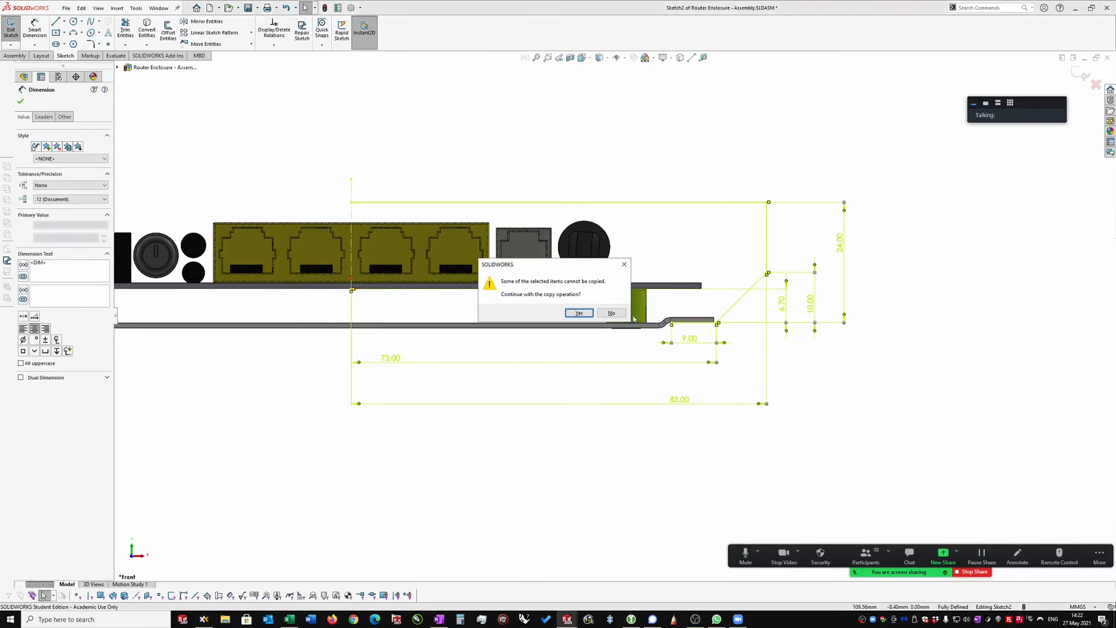
pyautogui.click(579, 313)
pyautogui.click(969, 231)
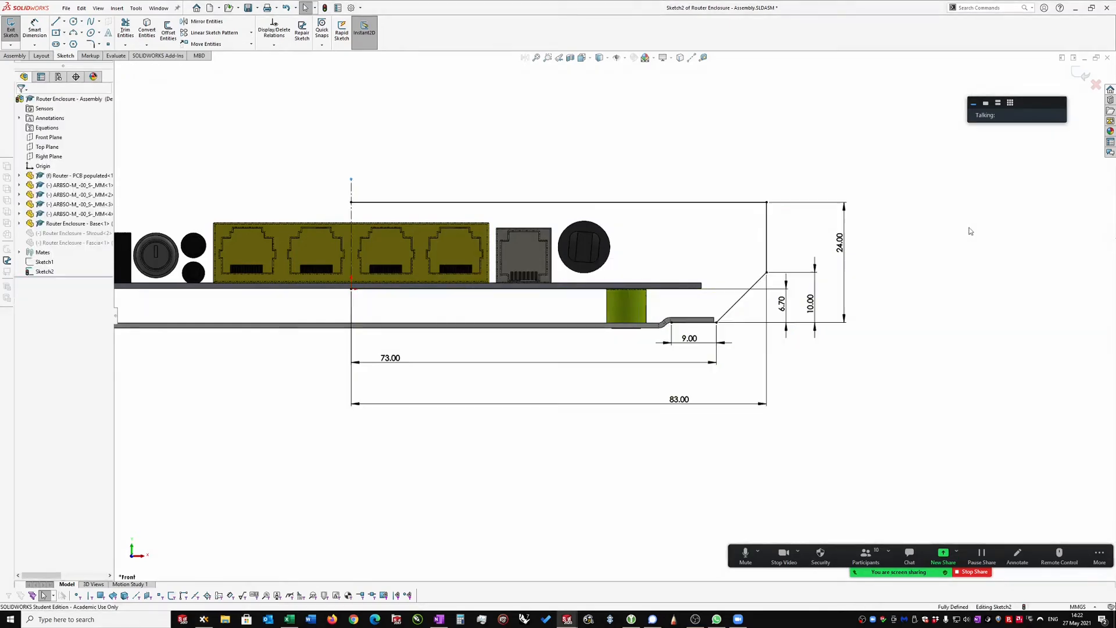
pyautogui.click(1080, 74)
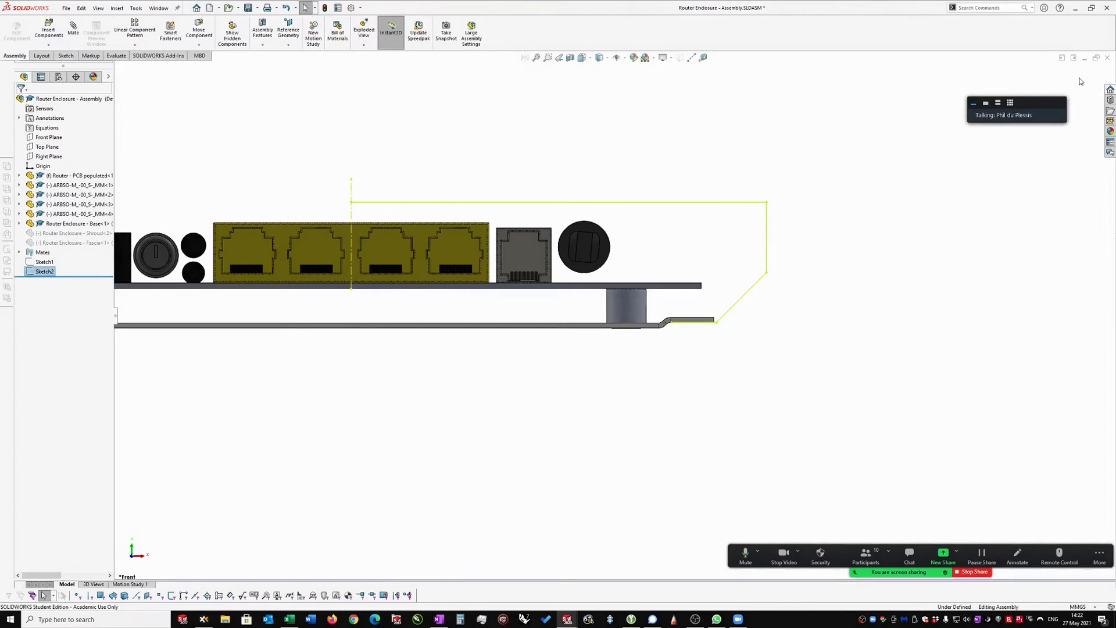
pyautogui.click(284, 423)
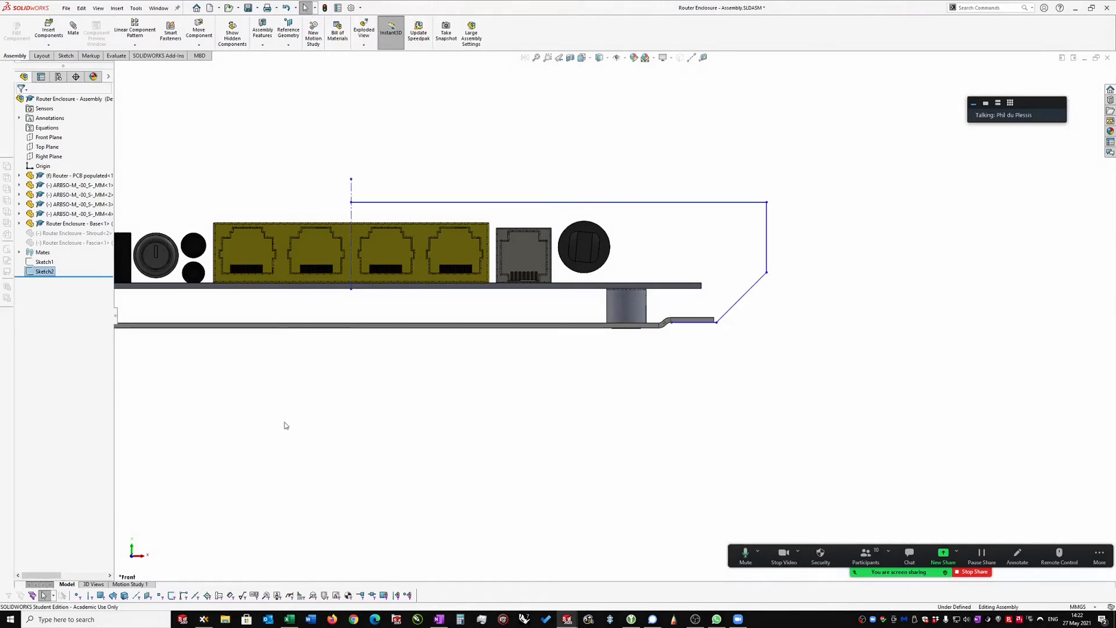
pyautogui.click(44, 271)
pyautogui.click(547, 137)
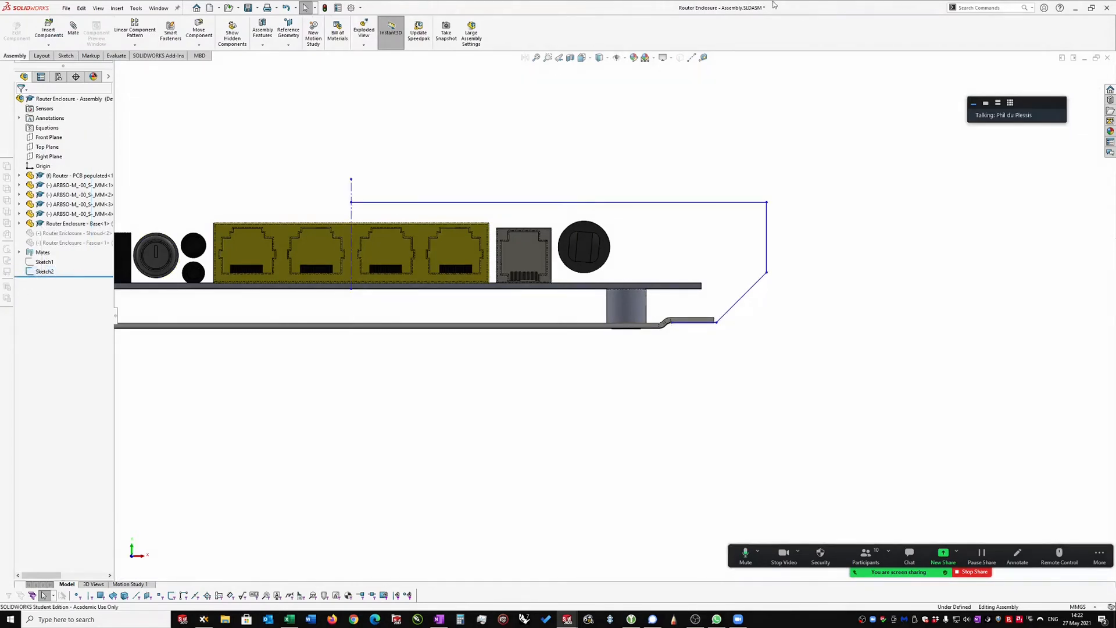
# Step: Unsuppress the shroud component and examine how it lines up with the profile sketch at the enclosure's end
pyautogui.moveTo(648, 160); pyautogui.dragTo(613, 182, button='middle')
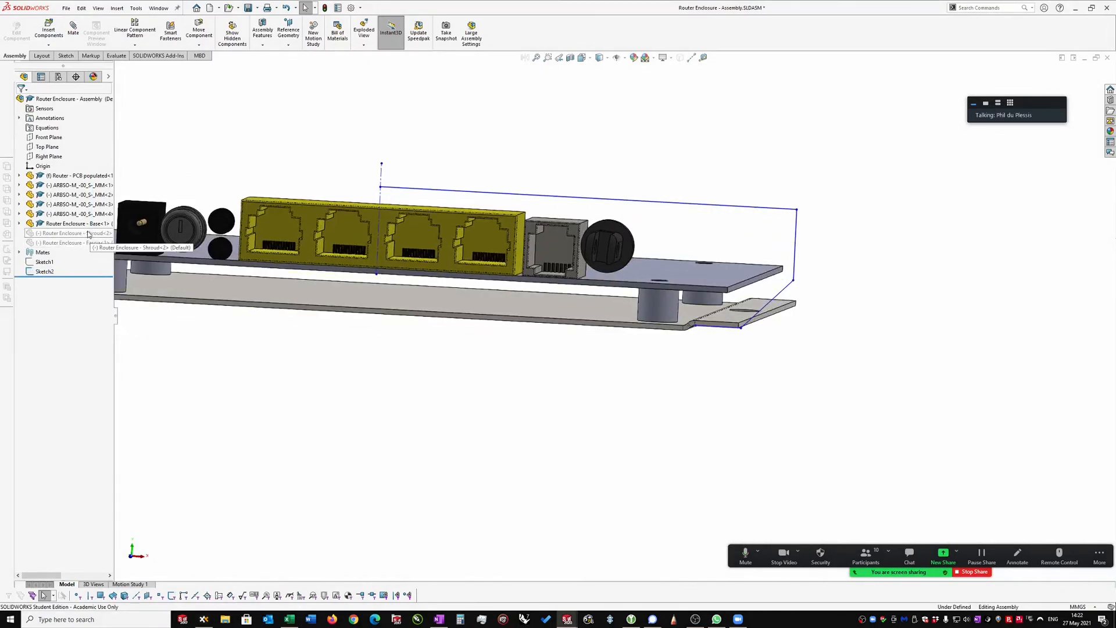
pyautogui.click(88, 233)
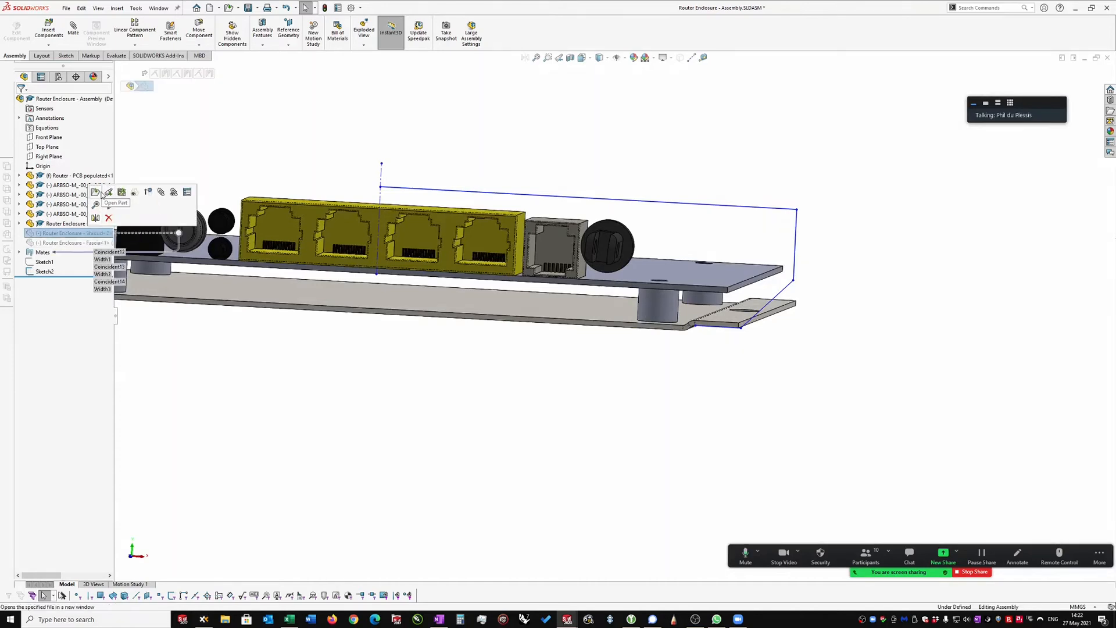
pyautogui.click(149, 193)
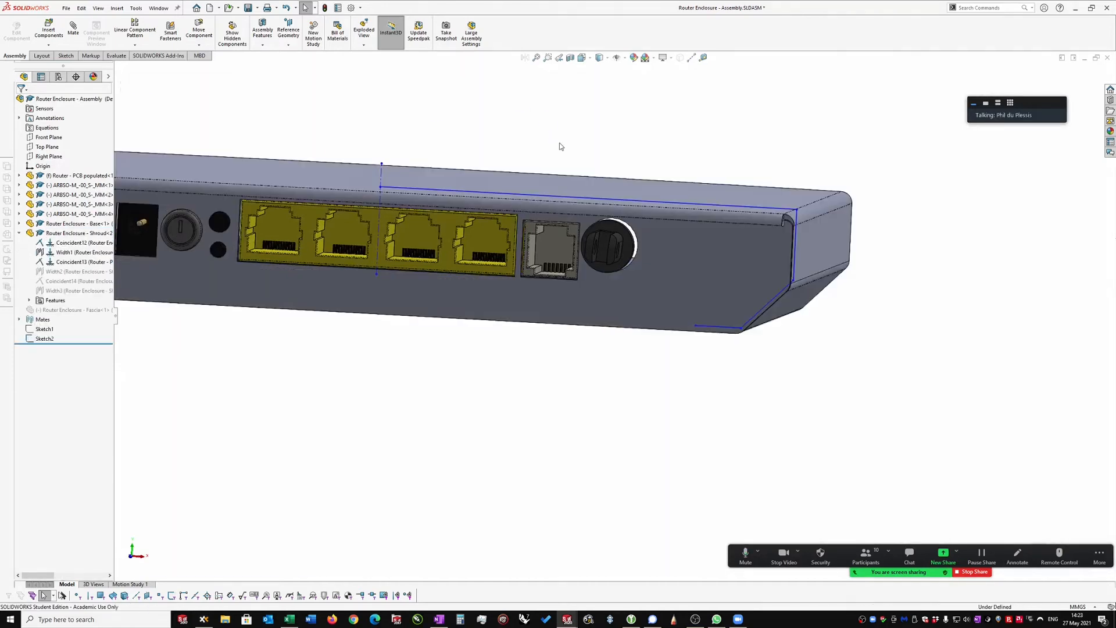
pyautogui.moveTo(828, 233); pyautogui.dragTo(800, 222, button='middle')
pyautogui.moveTo(710, 224); pyautogui.dragTo(770, 213, button='middle')
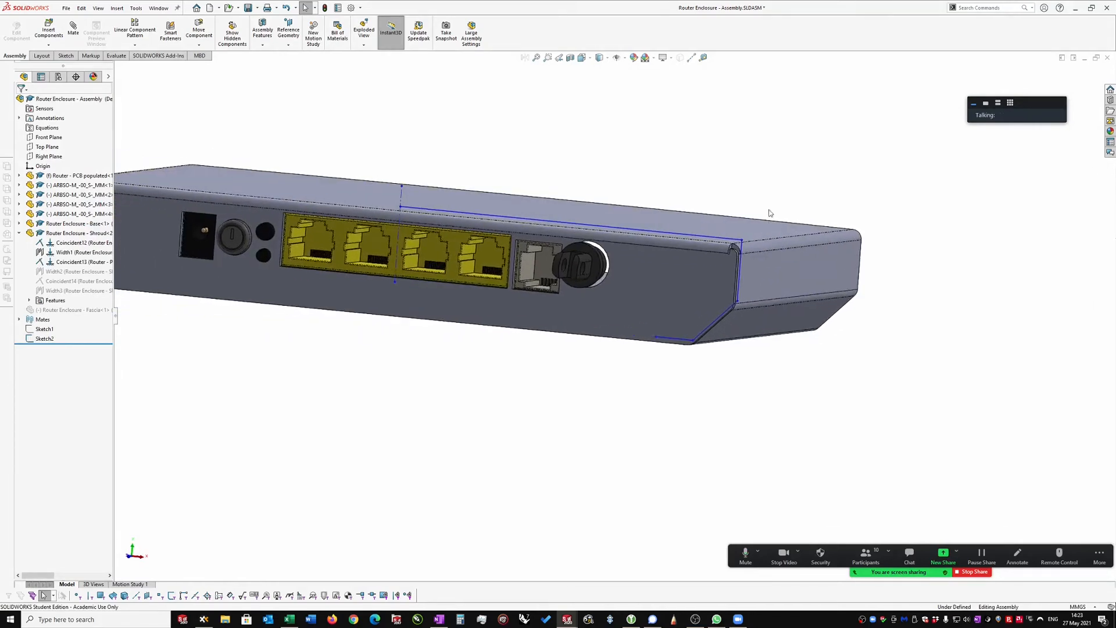
pyautogui.moveTo(546, 109)
pyautogui.mouseDown(button='right')
pyautogui.moveTo(556, 127)
pyautogui.moveTo(550, 107)
pyautogui.moveTo(563, 108)
pyautogui.mouseUp(button='right')
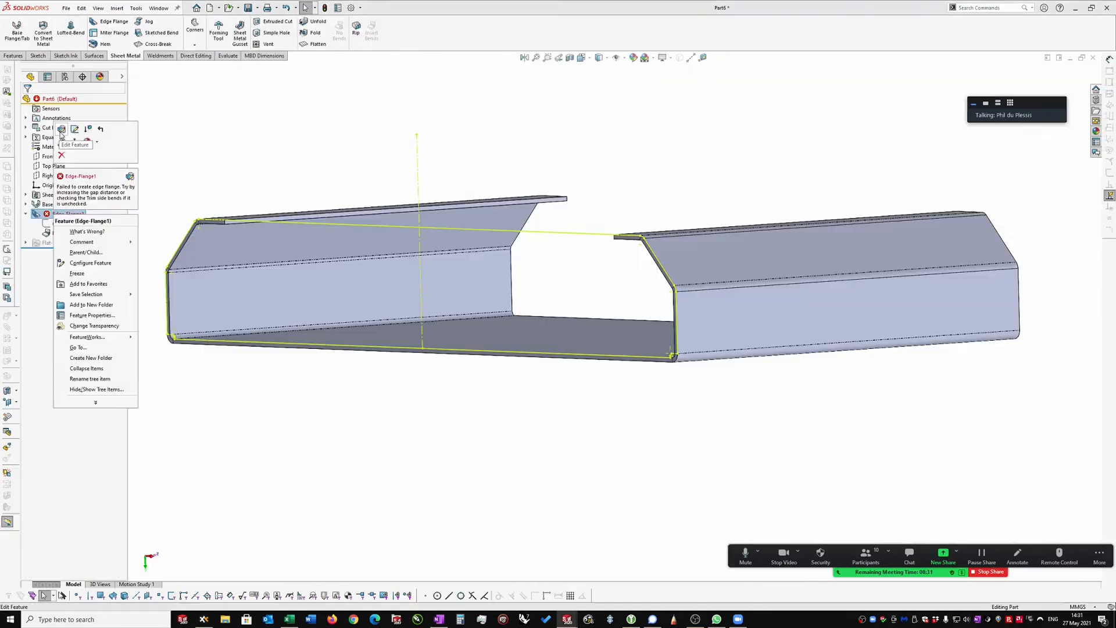
# Step: Edit the failed edge flange on the shroud part to use a blind offset of 0.5 mm
pyautogui.click(91, 253)
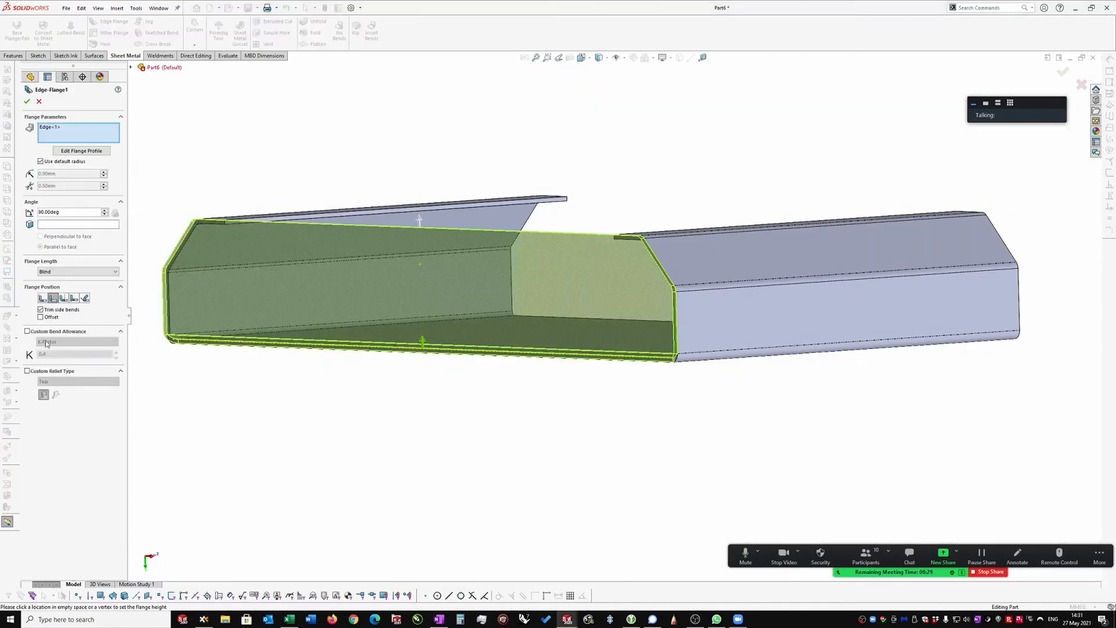
pyautogui.click(40, 317)
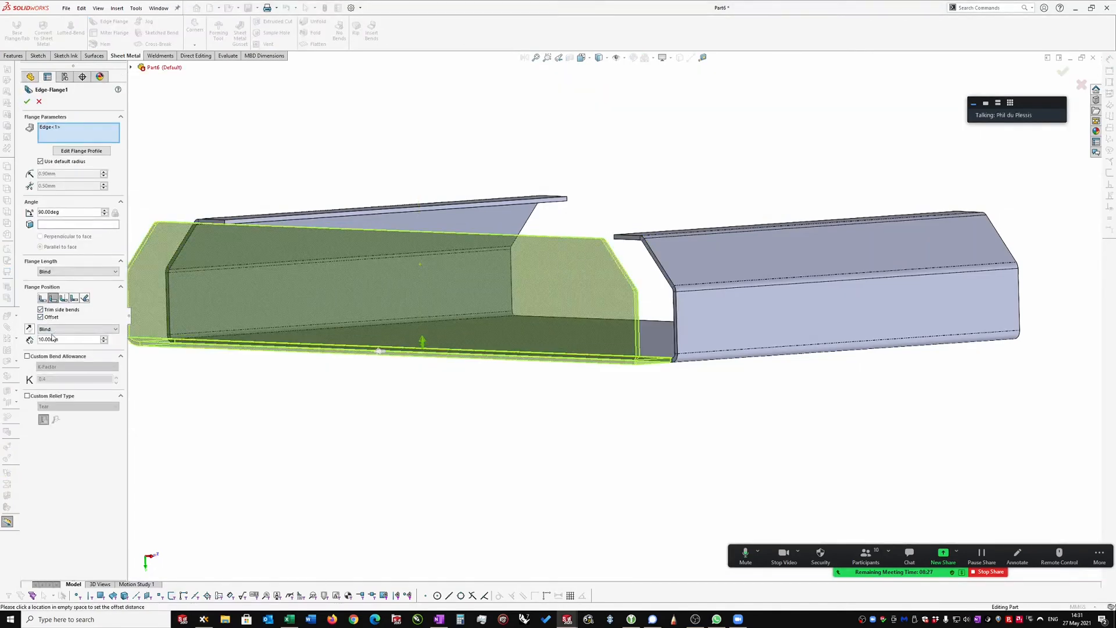
pyautogui.click(43, 340)
pyautogui.press('BackSpace')
pyautogui.press('BackSpace')
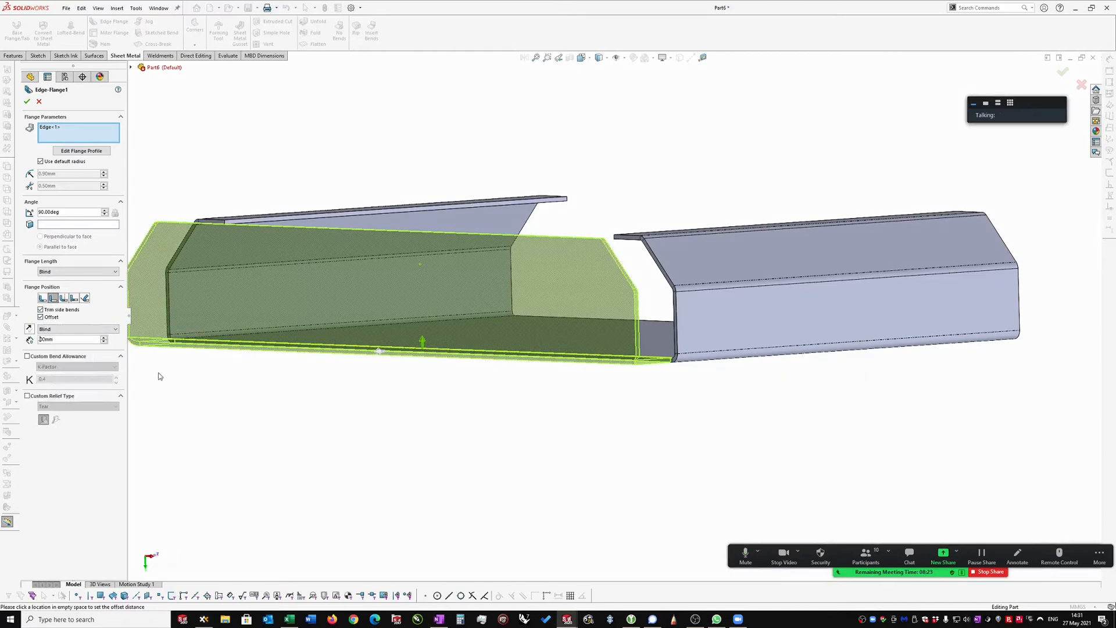
pyautogui.write('0.5')
pyautogui.press('Return')
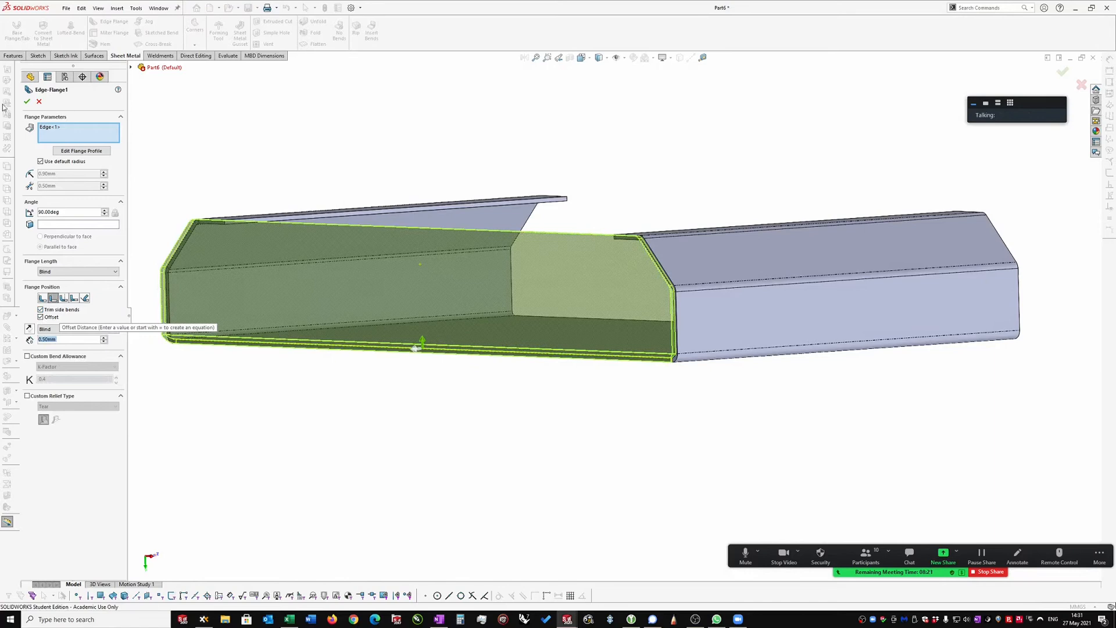
pyautogui.click(27, 101)
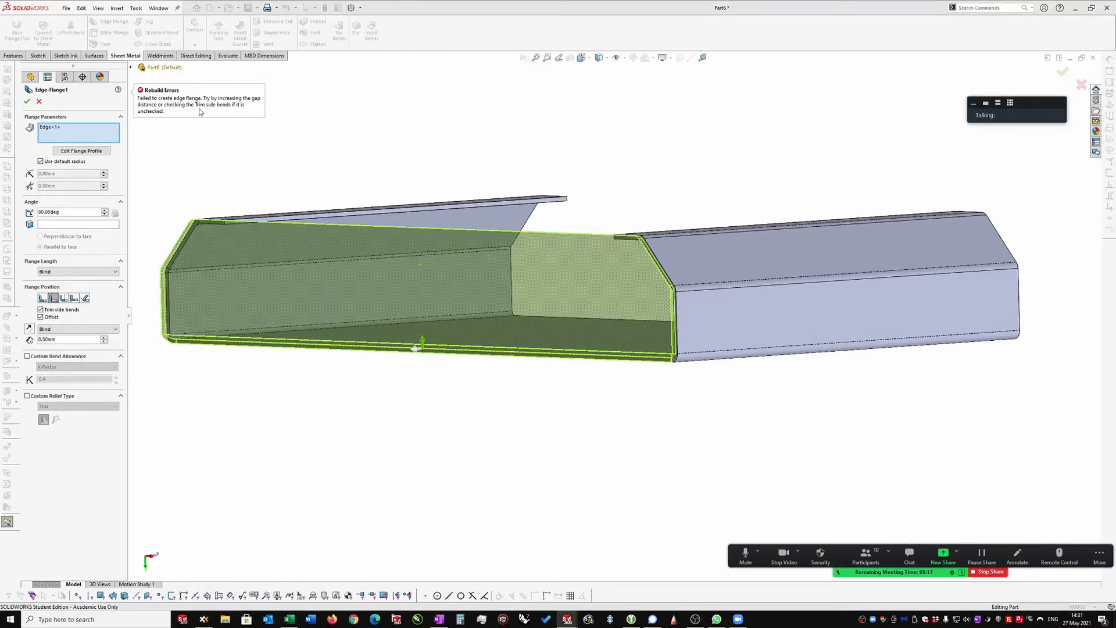
# Step: Give the edge flange a custom Obround relief type with a relief ratio of 0.5
pyautogui.scroll(-6, 647, 396)
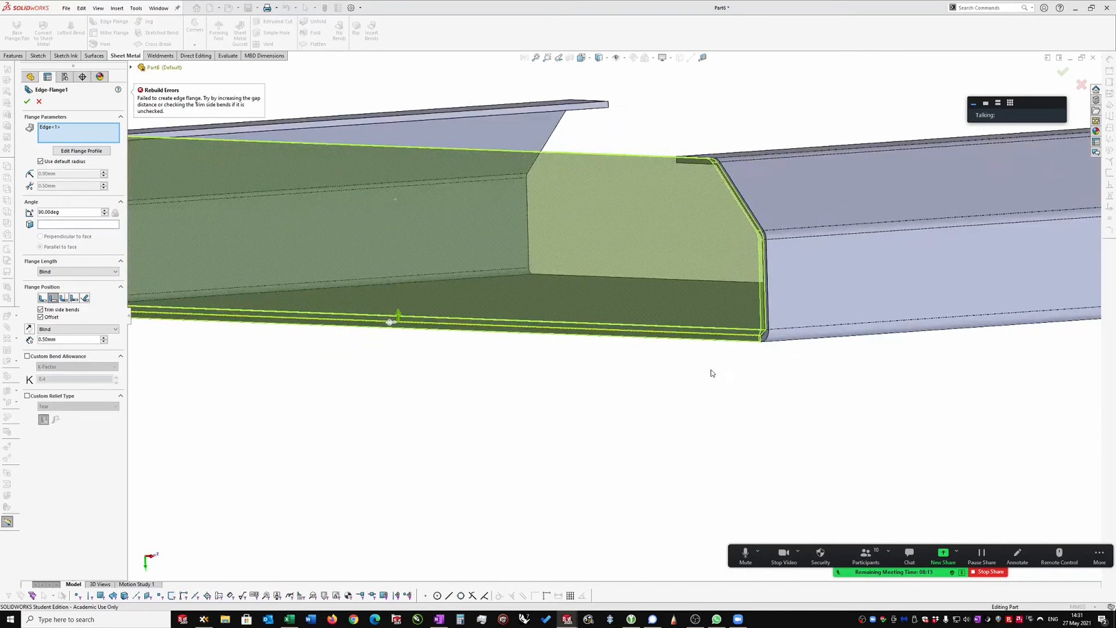
pyautogui.moveTo(655, 336); pyautogui.dragTo(424, 290, button='middle')
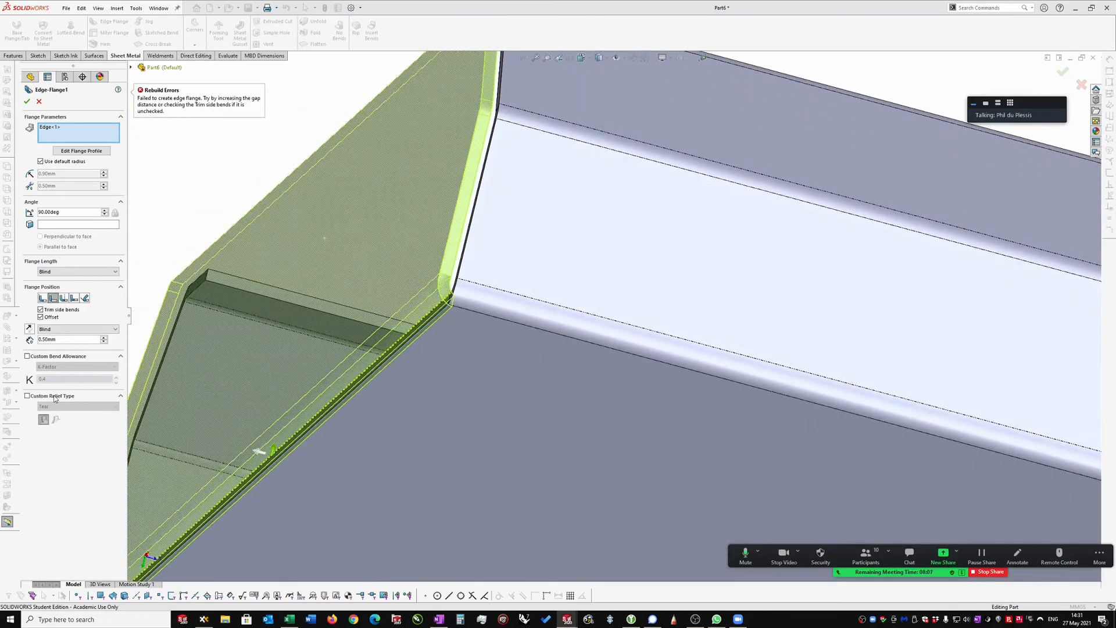
pyautogui.moveTo(465, 286)
pyautogui.mouseDown(button='middle')
pyautogui.moveTo(473, 282)
pyautogui.moveTo(420, 329)
pyautogui.moveTo(483, 298)
pyautogui.mouseUp(button='middle')
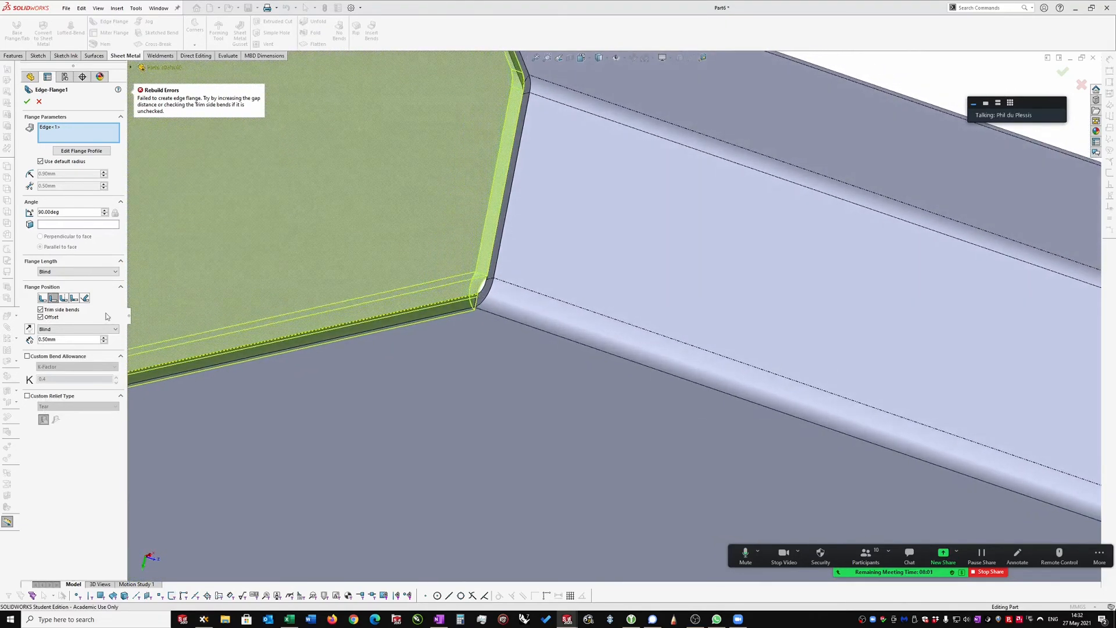
pyautogui.click(27, 396)
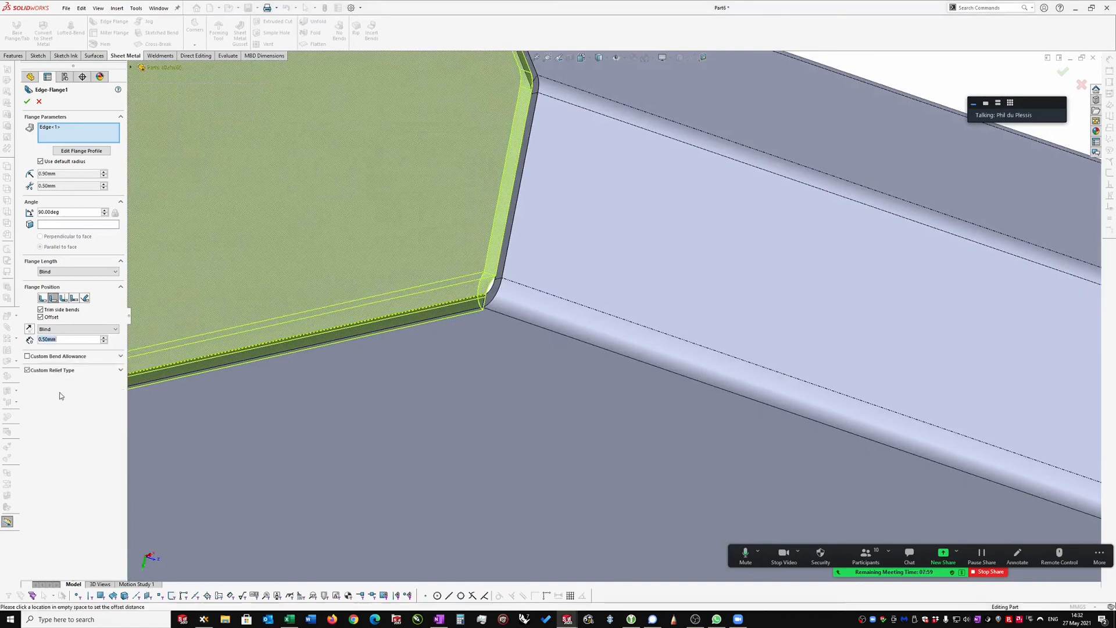
pyautogui.click(121, 371)
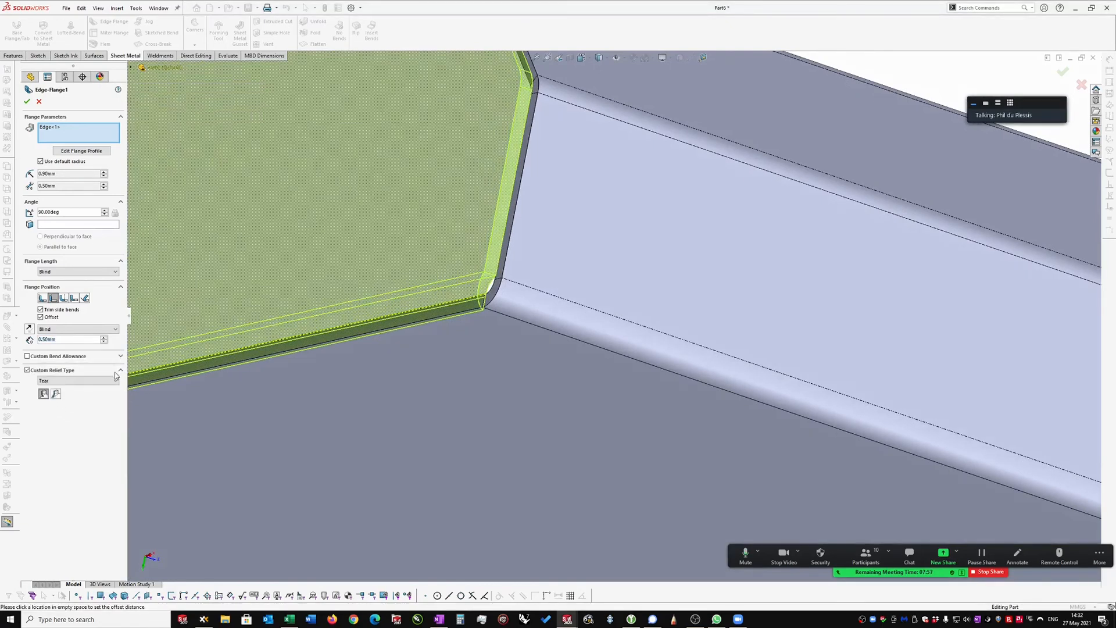
pyautogui.click(54, 381)
pyautogui.click(52, 390)
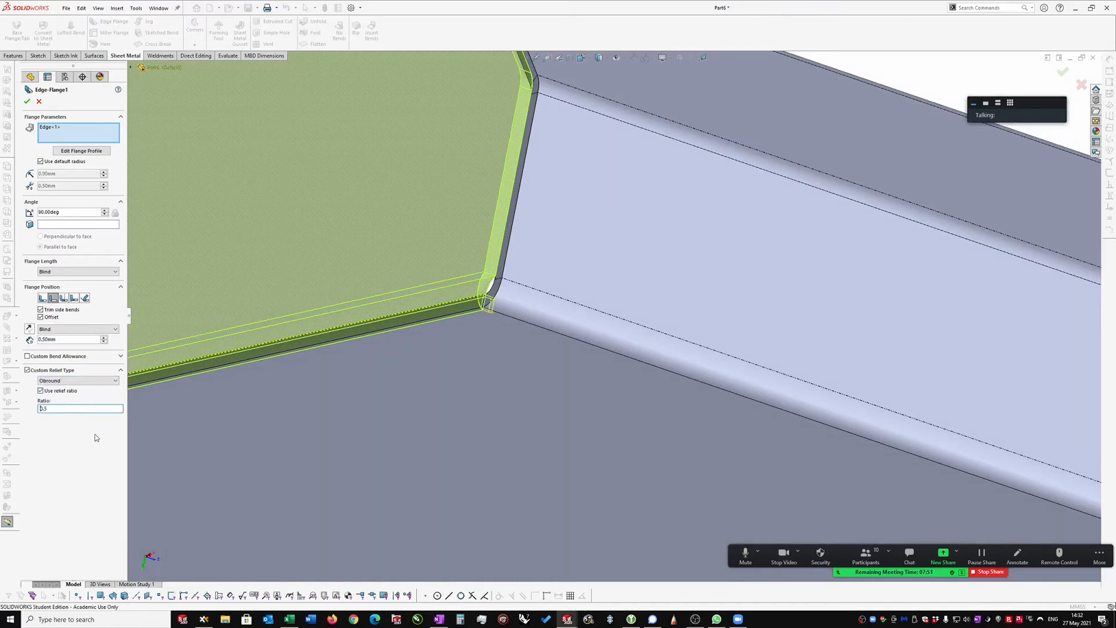
pyautogui.moveTo(518, 285)
pyautogui.mouseDown(button='middle')
pyautogui.moveTo(523, 272)
pyautogui.moveTo(506, 274)
pyautogui.mouseUp(button='middle')
pyautogui.click(27, 101)
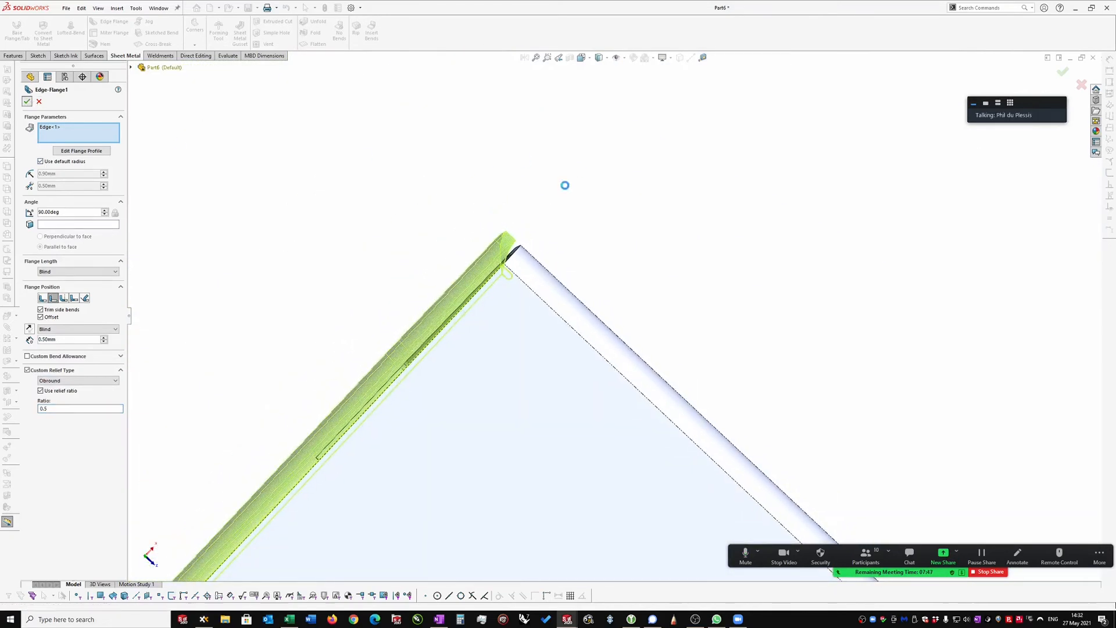
# Step: Examine the relief at the shroud's flange corner and check the warning on the edge flange
pyautogui.moveTo(535, 182); pyautogui.dragTo(551, 244, button='middle')
pyautogui.moveTo(548, 237); pyautogui.dragTo(587, 203, button='middle')
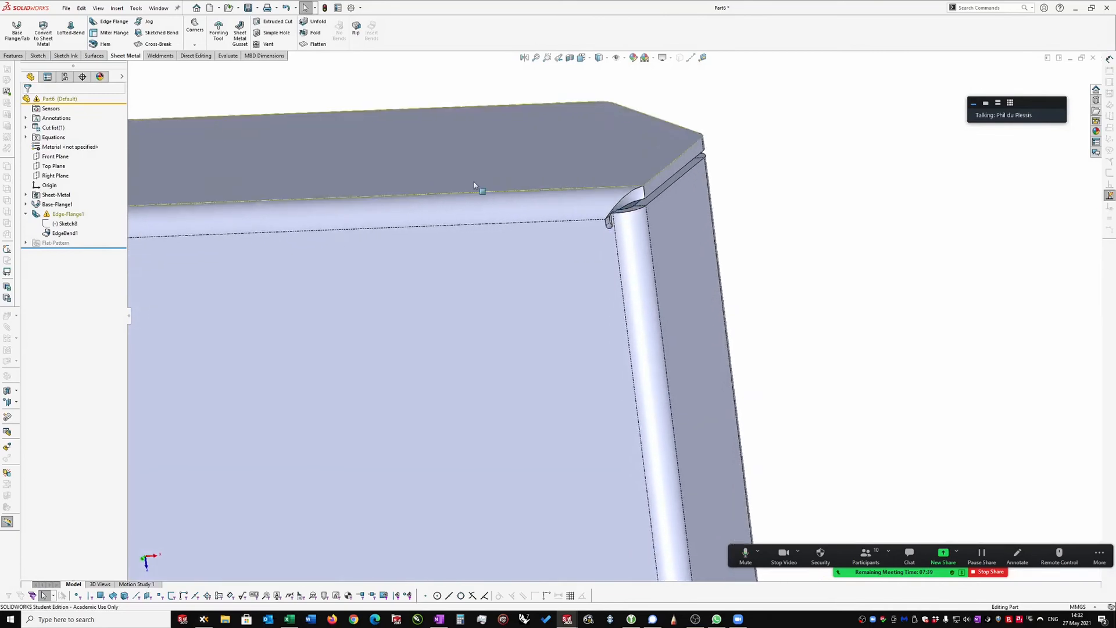
pyautogui.moveTo(576, 195); pyautogui.dragTo(634, 182, button='middle')
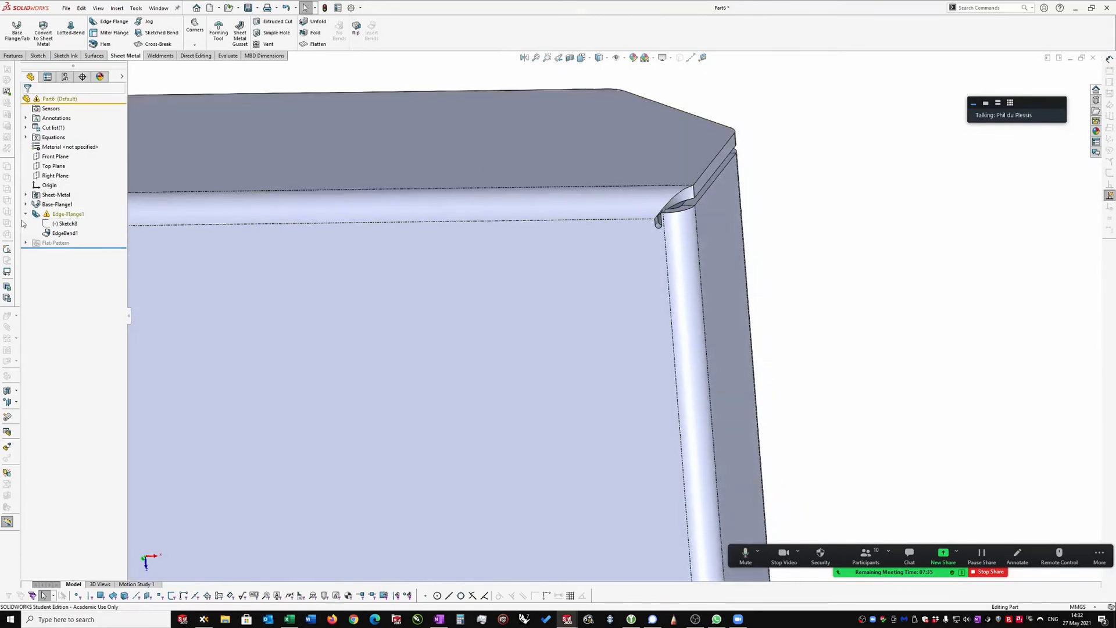
pyautogui.click(65, 215)
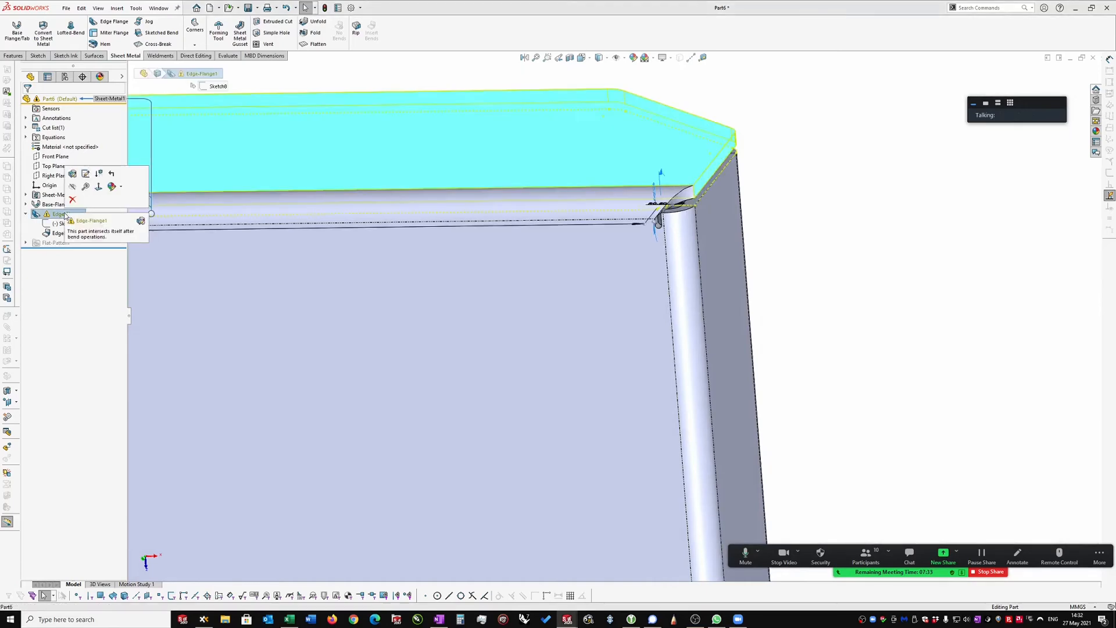
pyautogui.press('Escape')
# Step: Set the edge flange's D6@Edge-Flange1 dimension to 1 mm, accessing it from the bend face
pyautogui.moveTo(732, 190); pyautogui.dragTo(638, 254, button='middle')
pyautogui.click(646, 194)
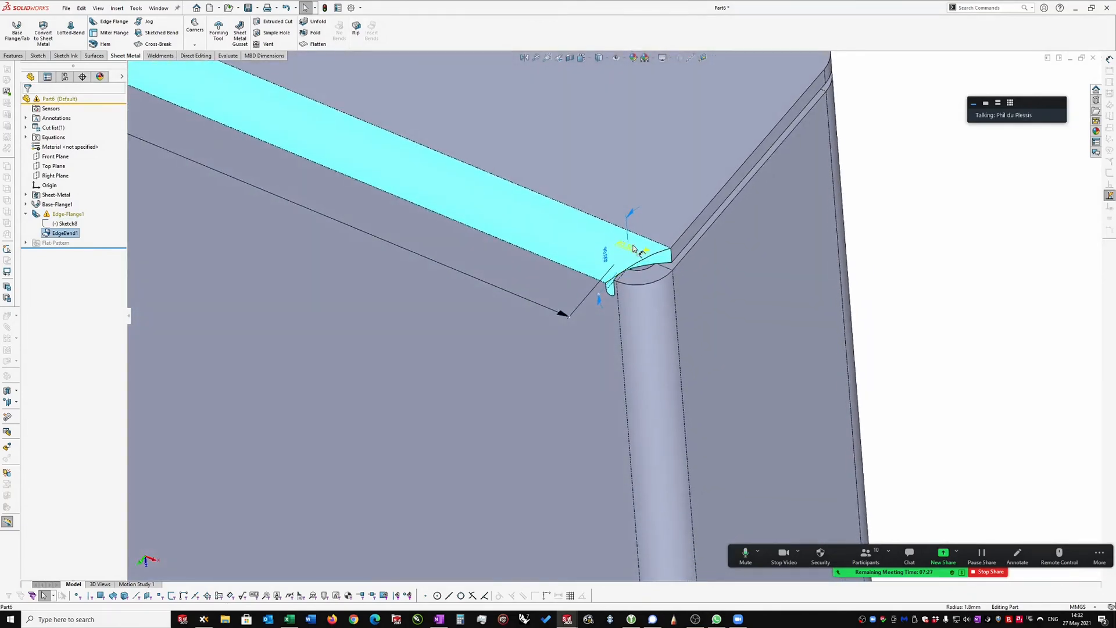
pyautogui.scroll(-5, 557, 243)
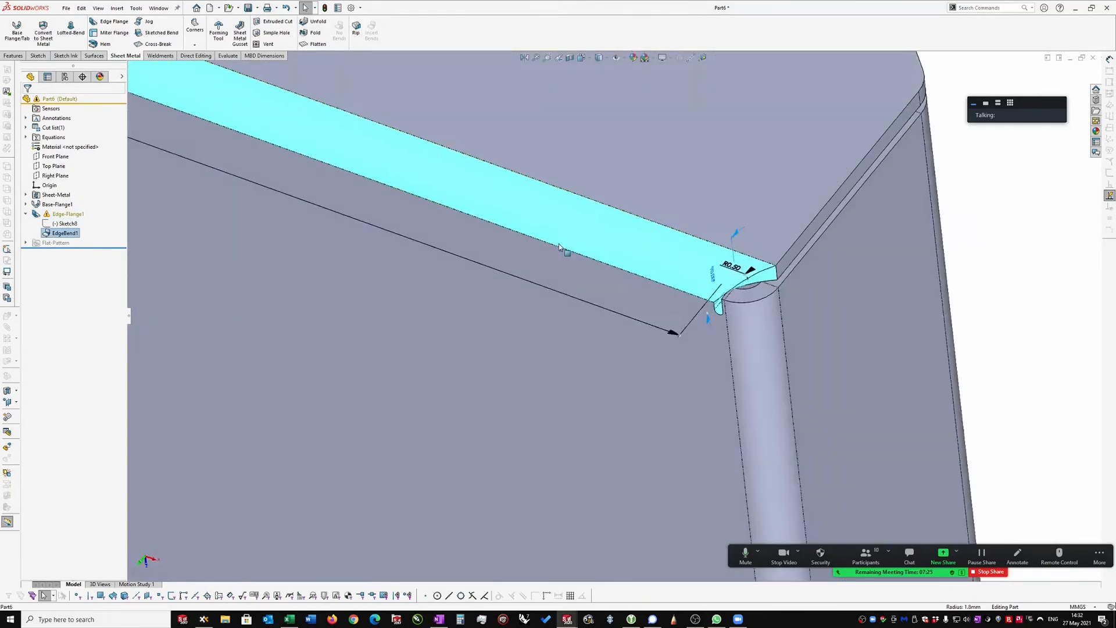
pyautogui.moveTo(557, 244); pyautogui.dragTo(714, 279, button='middle')
pyautogui.click(714, 270)
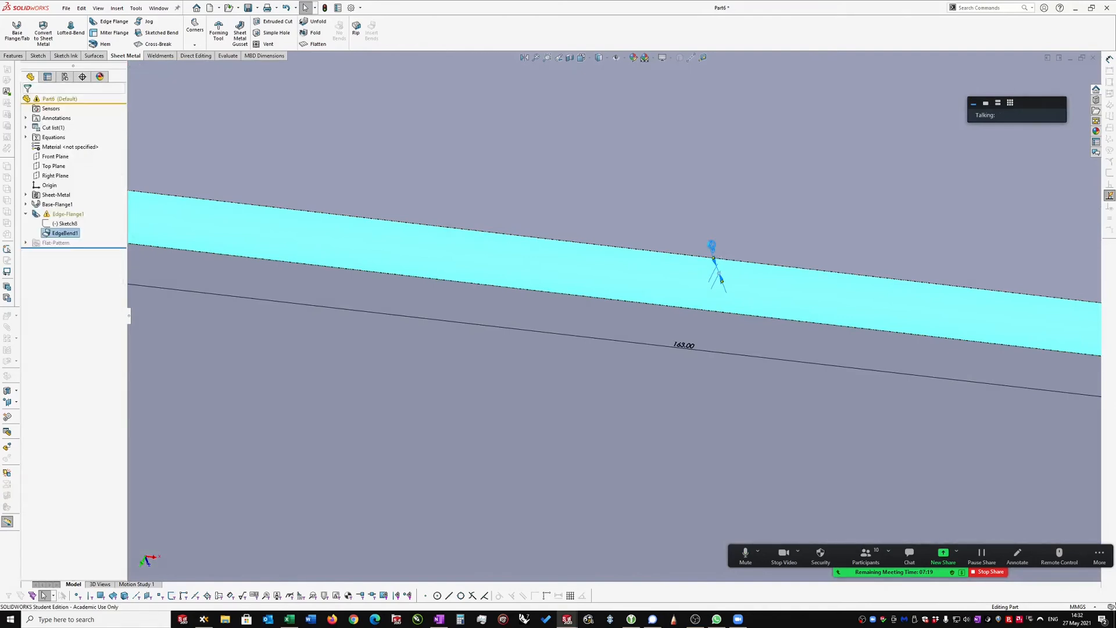
pyautogui.doubleClick(713, 246)
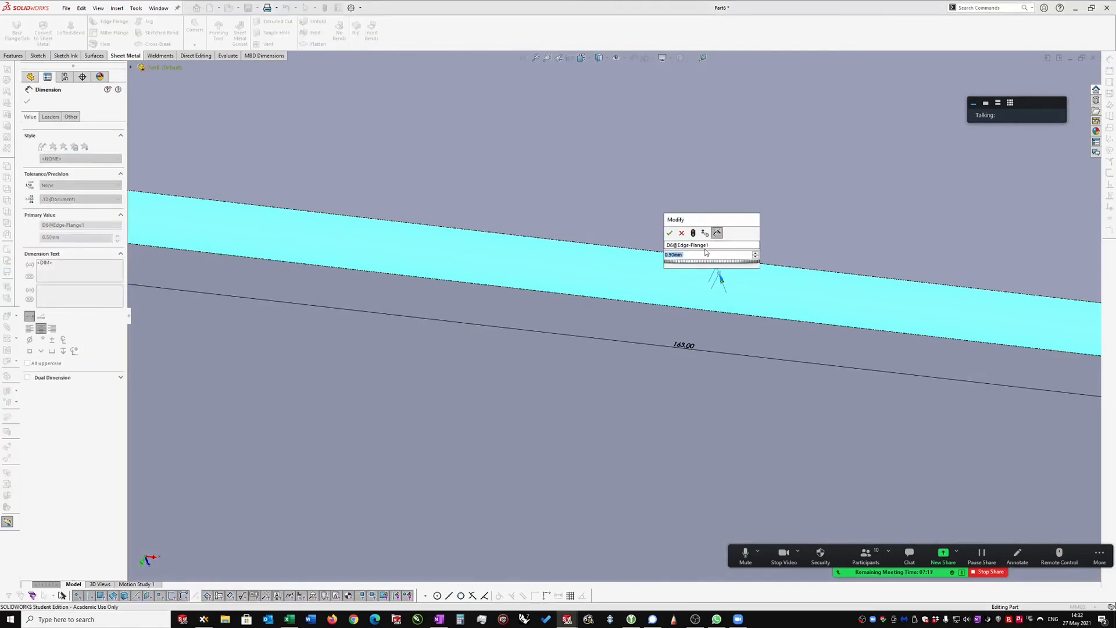
pyautogui.write('1')
pyautogui.press('Return')
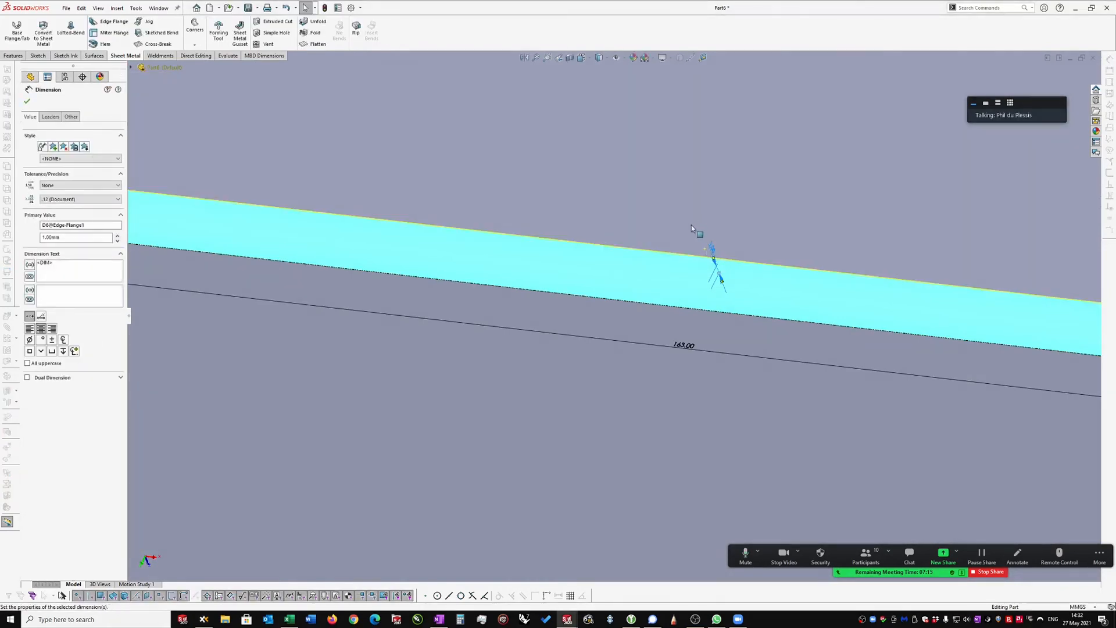
pyautogui.scroll(2, 103, 111)
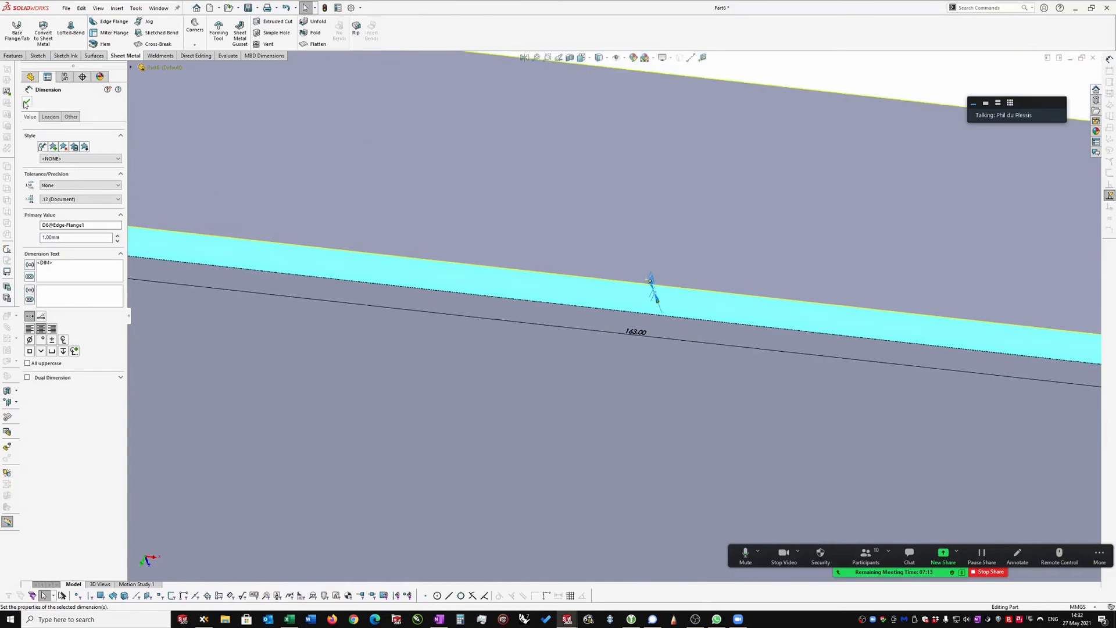
pyautogui.click(27, 102)
# Step: Inspect the corner relief and the gap between the flanges at the other end of the bend
pyautogui.scroll(1, 137, 171)
pyautogui.scroll(4, 138, 171)
pyautogui.moveTo(298, 187); pyautogui.dragTo(269, 163, button='middle')
pyautogui.scroll(-8, 270, 166)
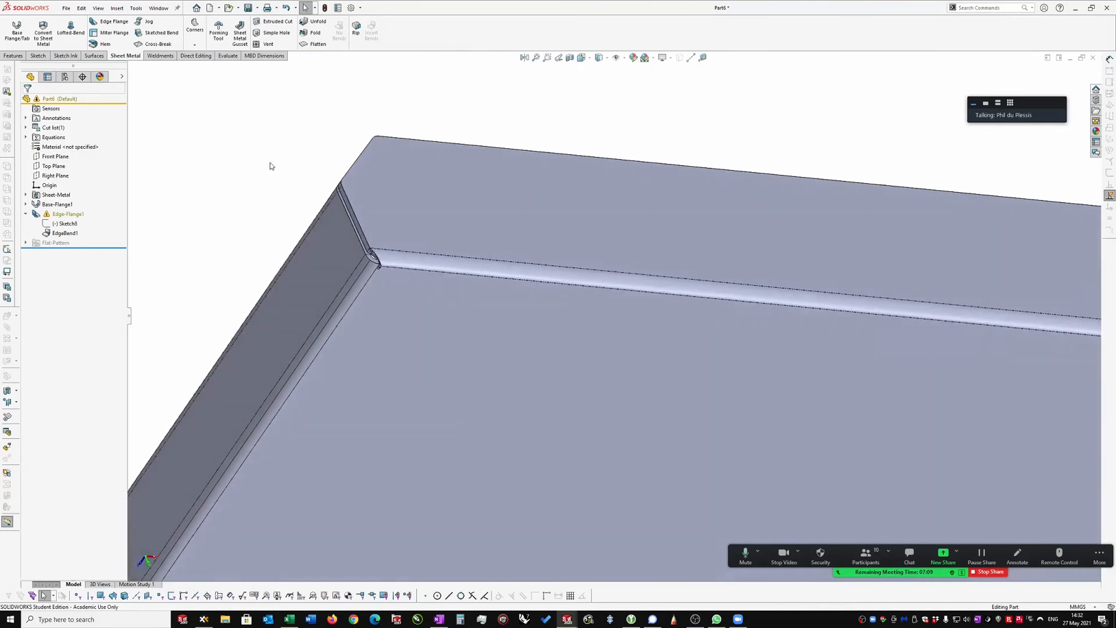
pyautogui.moveTo(395, 191); pyautogui.dragTo(250, 211, button='middle')
pyautogui.moveTo(254, 171); pyautogui.dragTo(225, 159, button='middle')
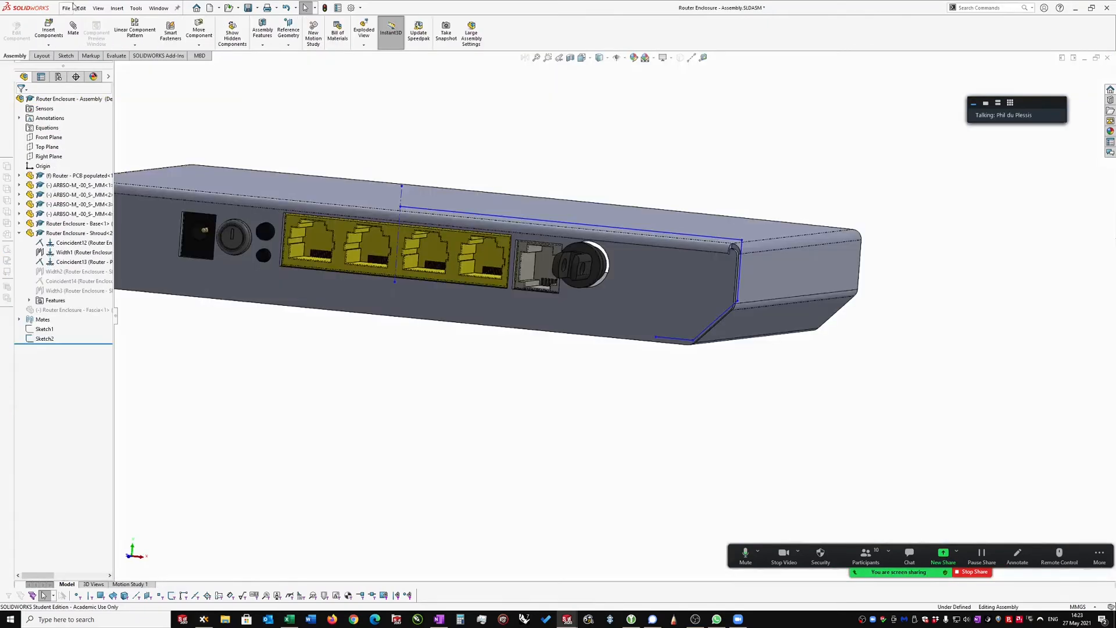
# Step: Start creating a new document from the Router Enclosure assembly window
pyautogui.click(66, 7)
pyautogui.click(81, 22)
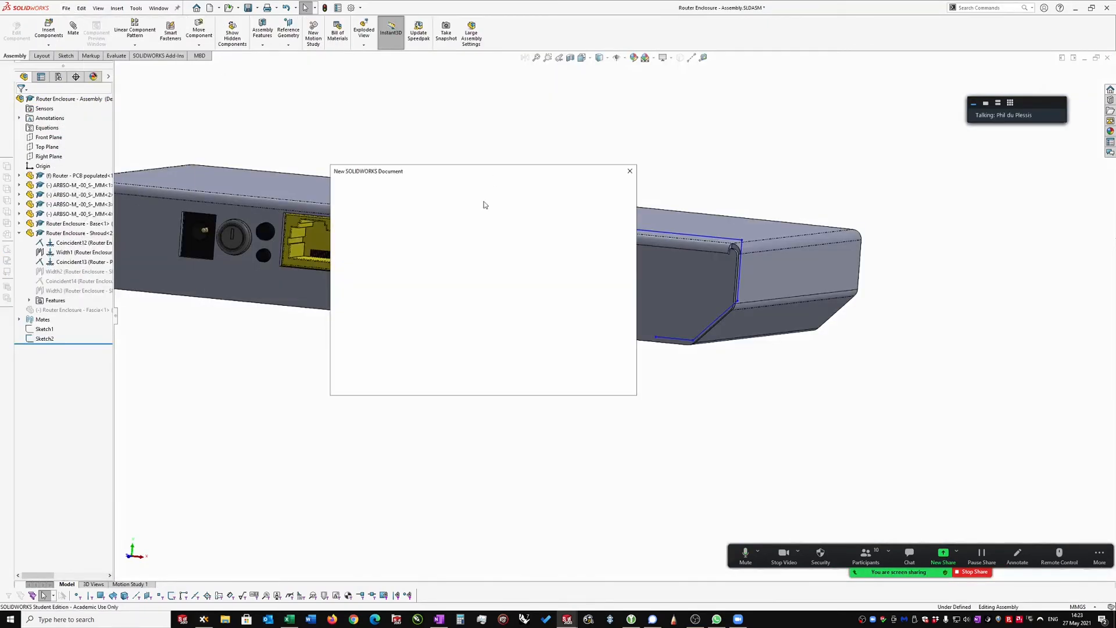
# Step: Create a new part and paste the copied half-profile into a sketch on the Front Plane
pyautogui.click(524, 377)
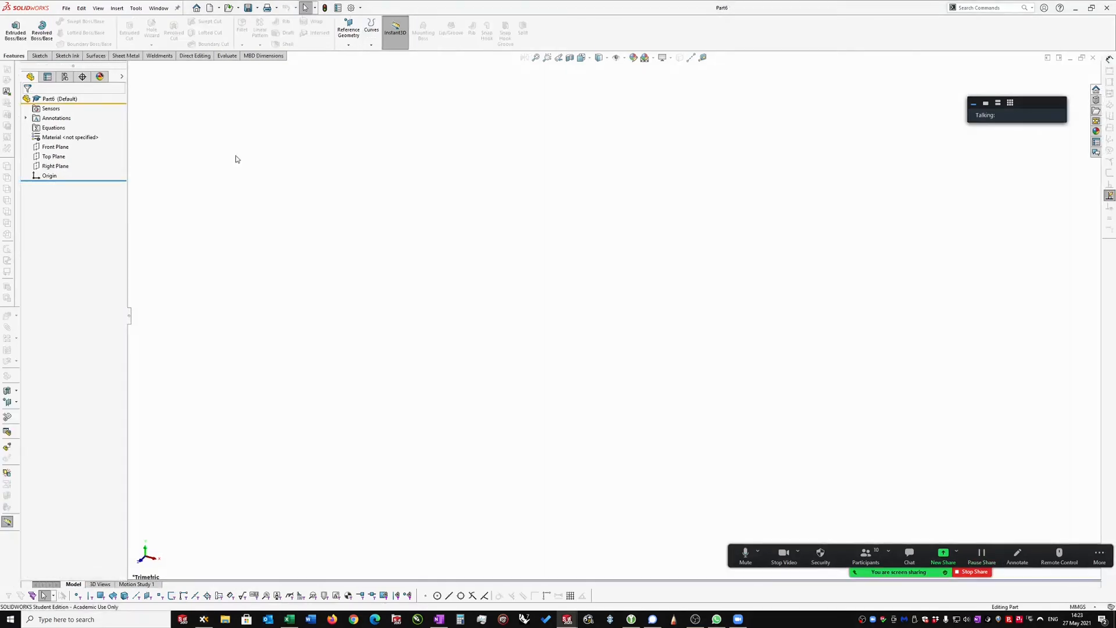
pyautogui.click(62, 151)
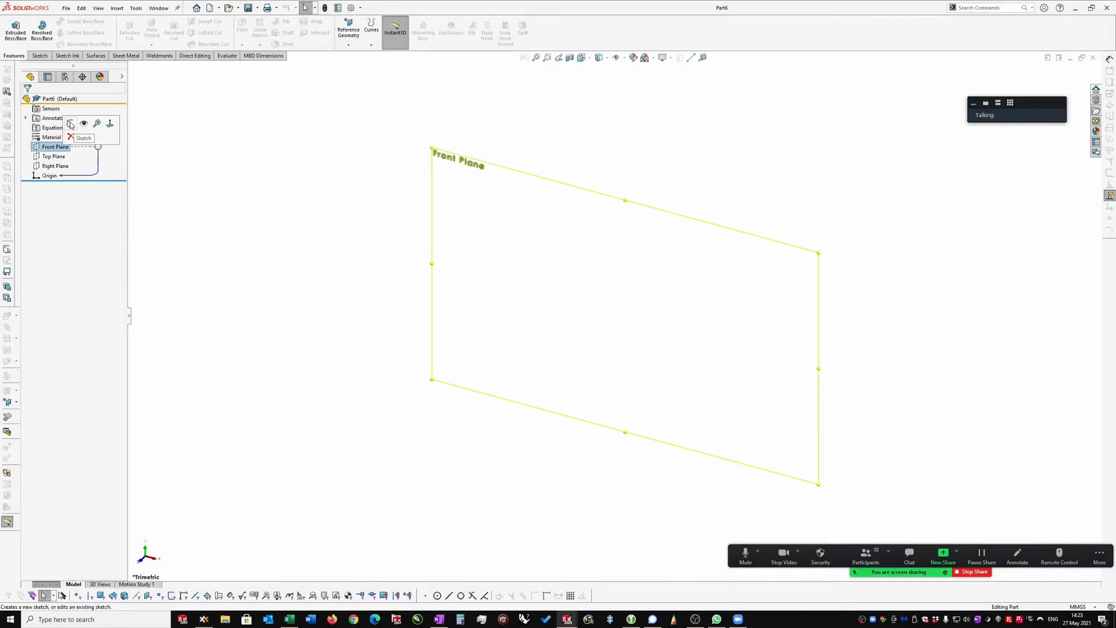
pyautogui.click(72, 126)
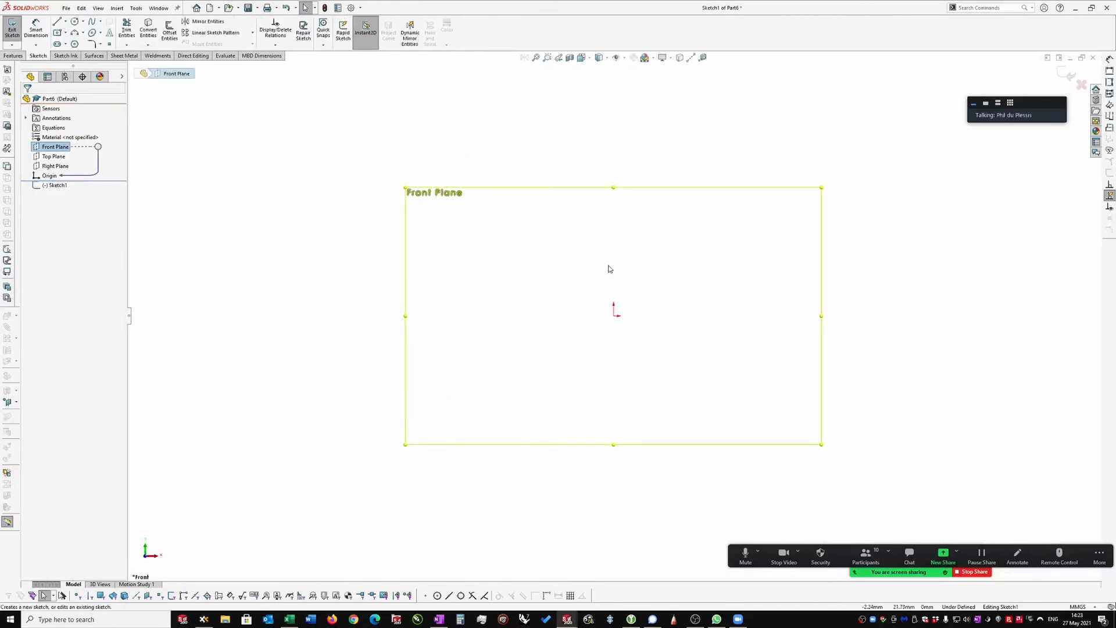
pyautogui.hotkey('ctrl', 'v')
pyautogui.scroll(-1, 620, 347)
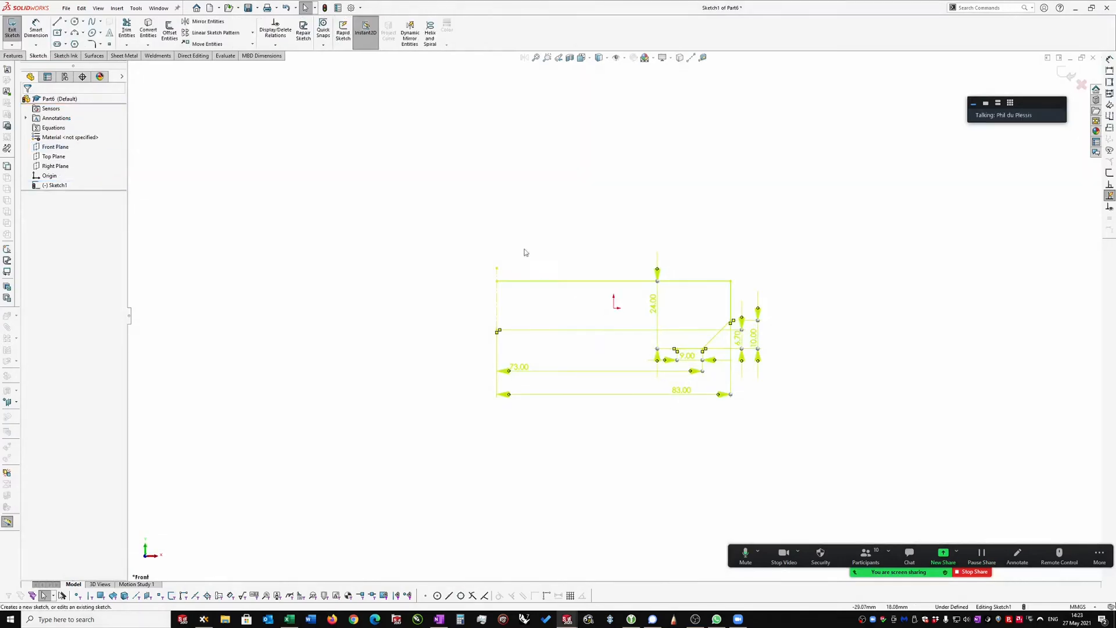
# Step: Move the pasted profile from the centerline's lower endpoint to near the origin with Move Entities
pyautogui.click(200, 44)
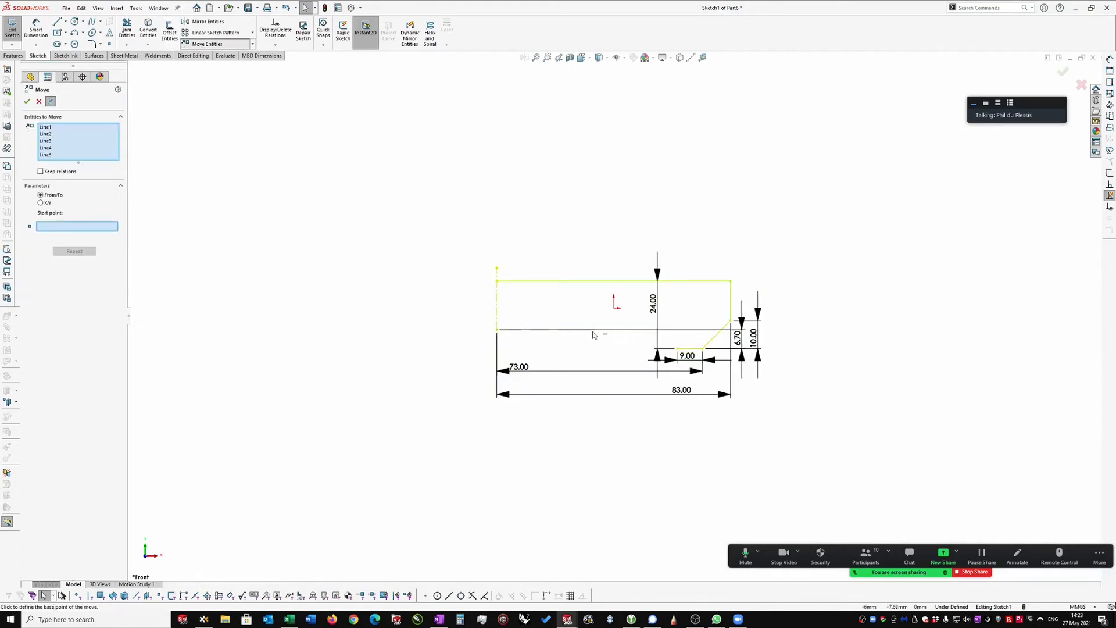
pyautogui.scroll(-2, 504, 339)
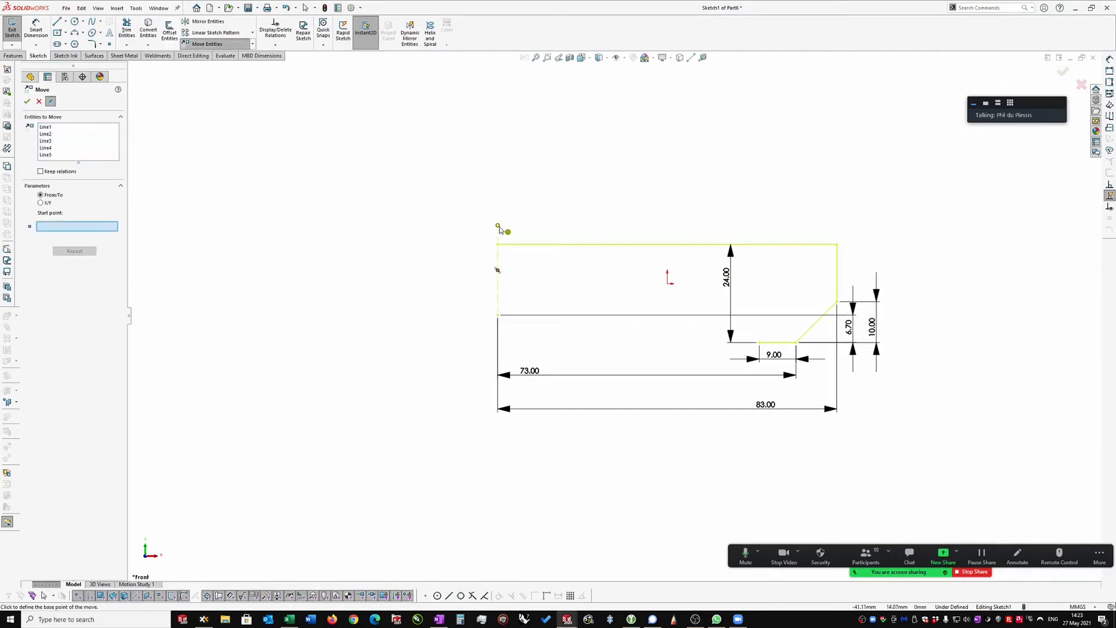
pyautogui.click(497, 315)
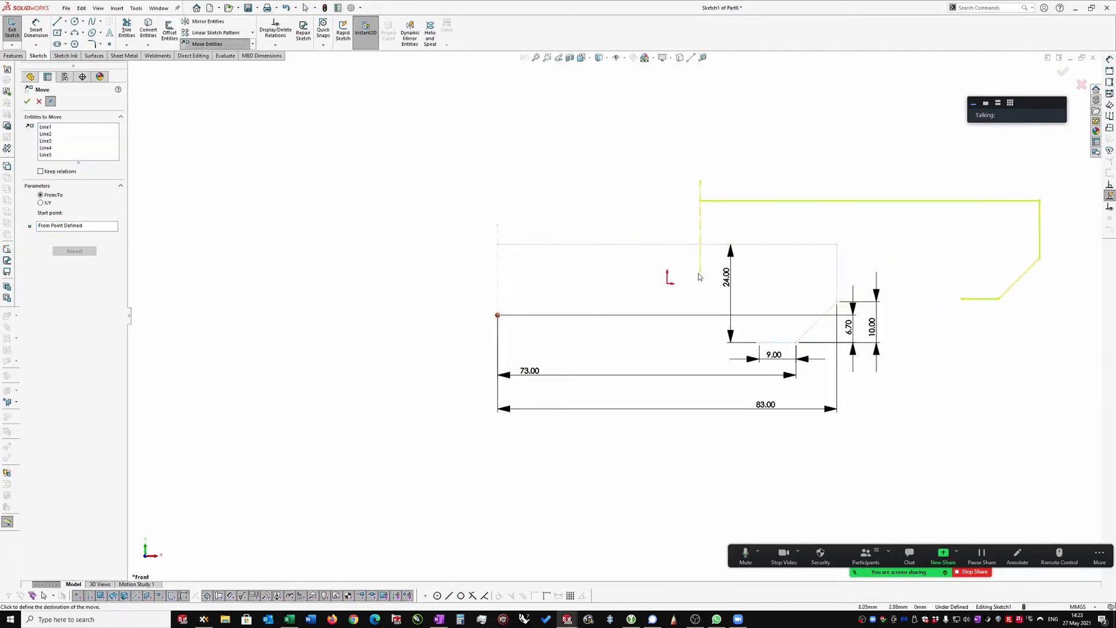
pyautogui.click(669, 285)
# Step: Make the centerline's lower endpoint coincident with the origin and view the sketch face-on
pyautogui.scroll(6, 654, 290)
pyautogui.scroll(2, 652, 294)
pyautogui.moveTo(631, 304); pyautogui.dragTo(602, 267)
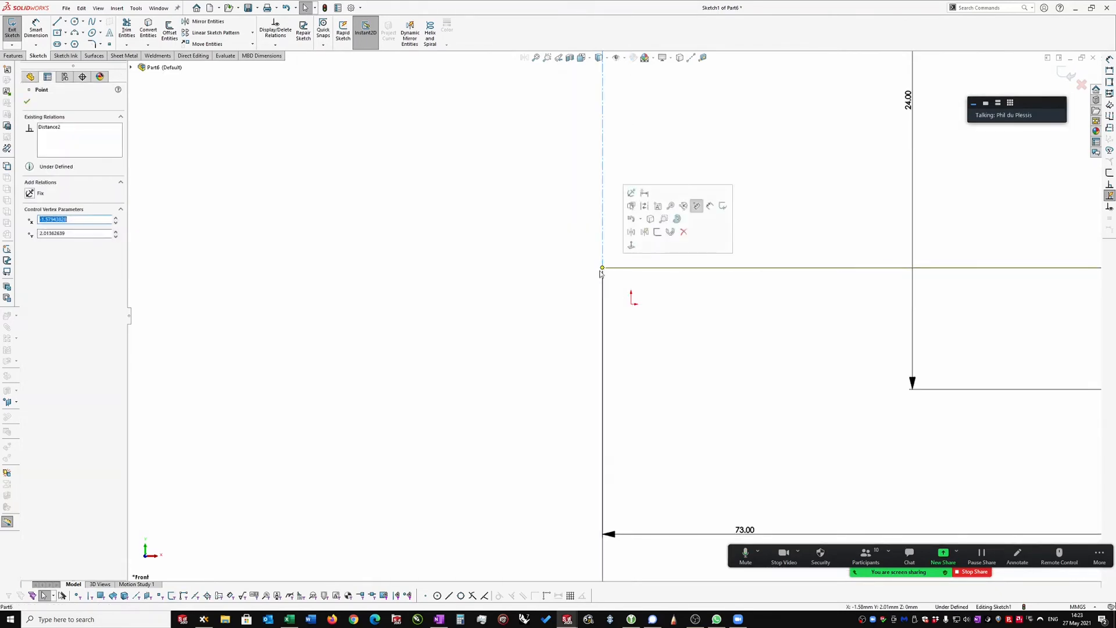
pyautogui.keyDown('ctrl'); pyautogui.click(631, 304); pyautogui.keyUp('ctrl')
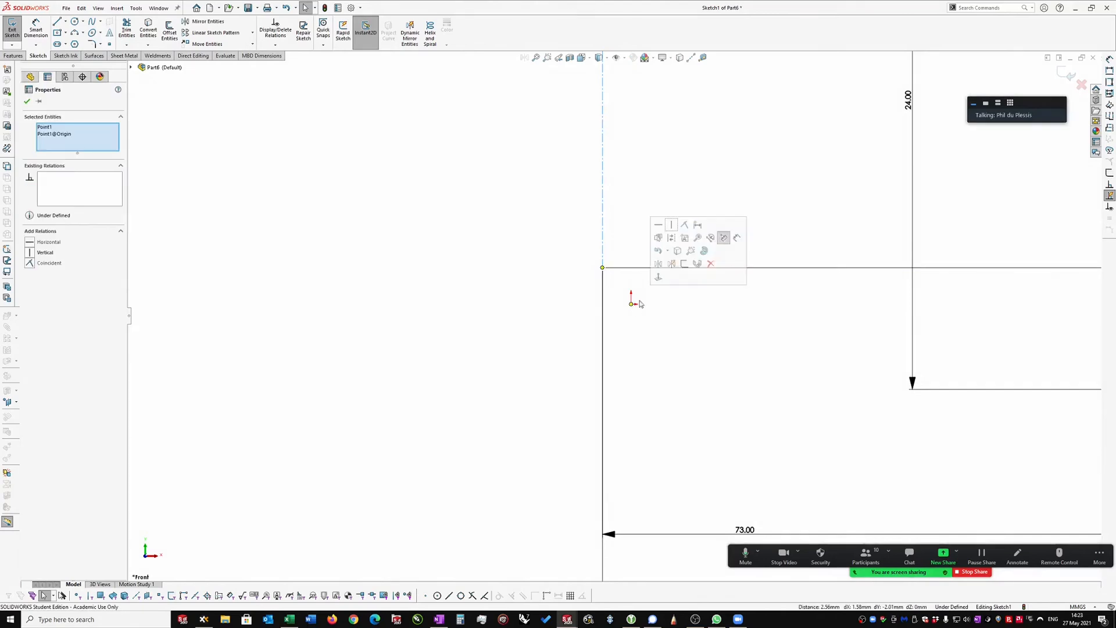
pyautogui.click(685, 226)
pyautogui.scroll(4, 670, 200)
pyautogui.rightClick(658, 172)
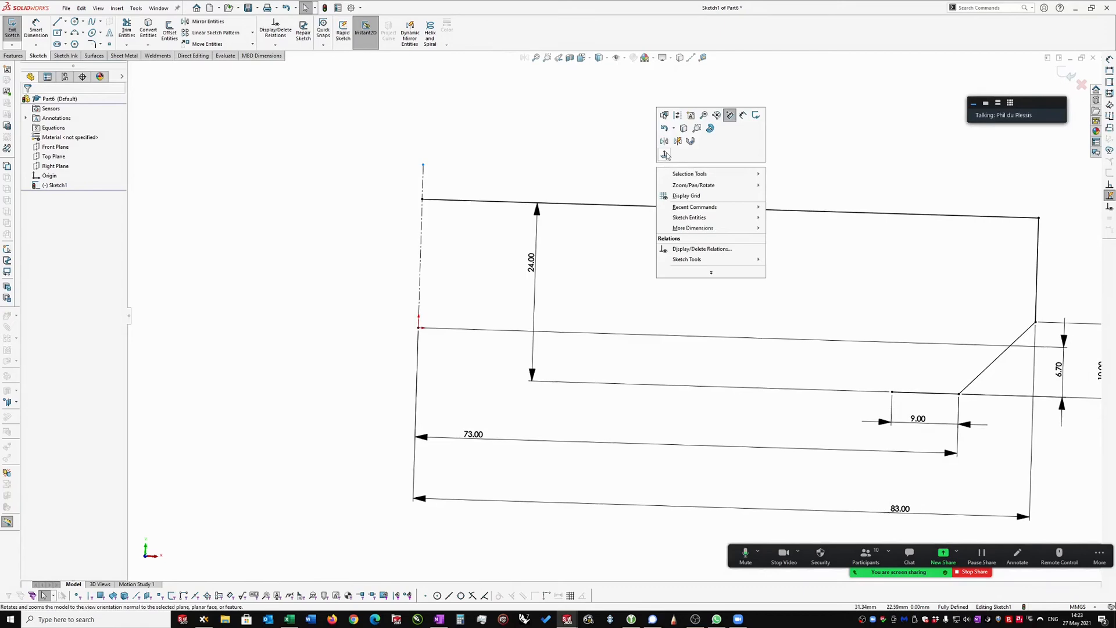
pyautogui.click(665, 154)
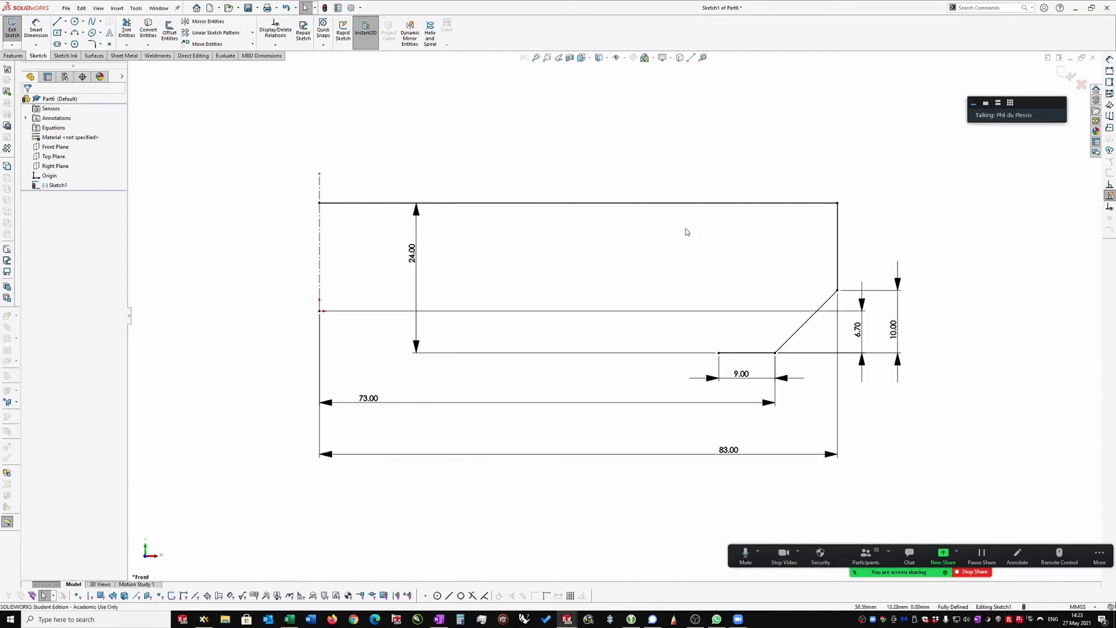
# Step: Mirror the four solid profile lines about the vertical centerline, keeping the originals, and exit the sketch
pyautogui.scroll(-2, 825, 406)
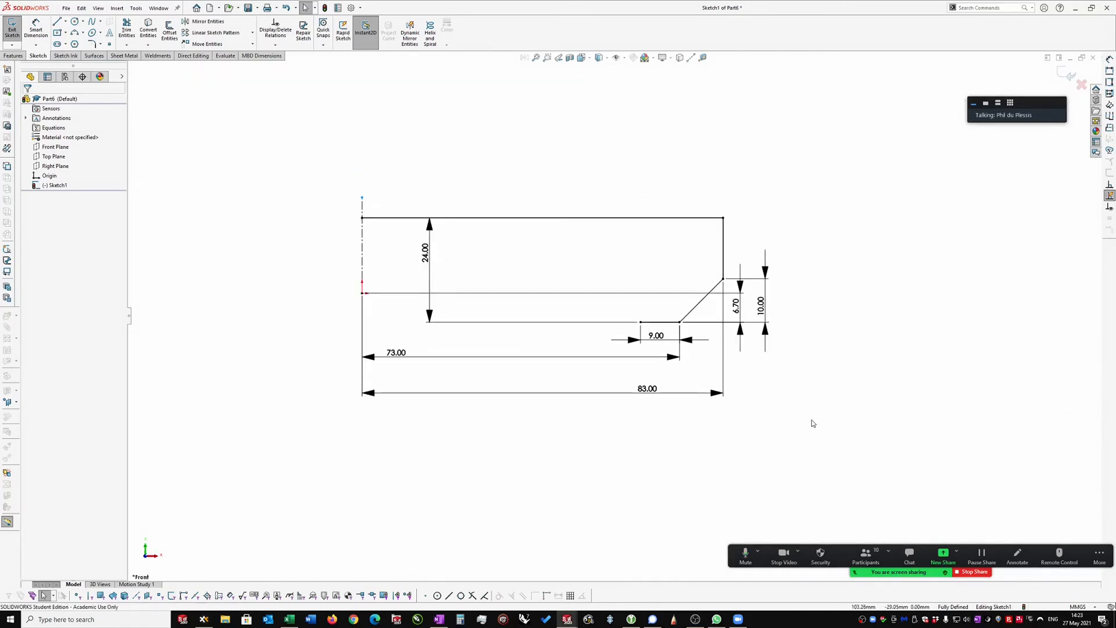
pyautogui.rightClick(832, 357)
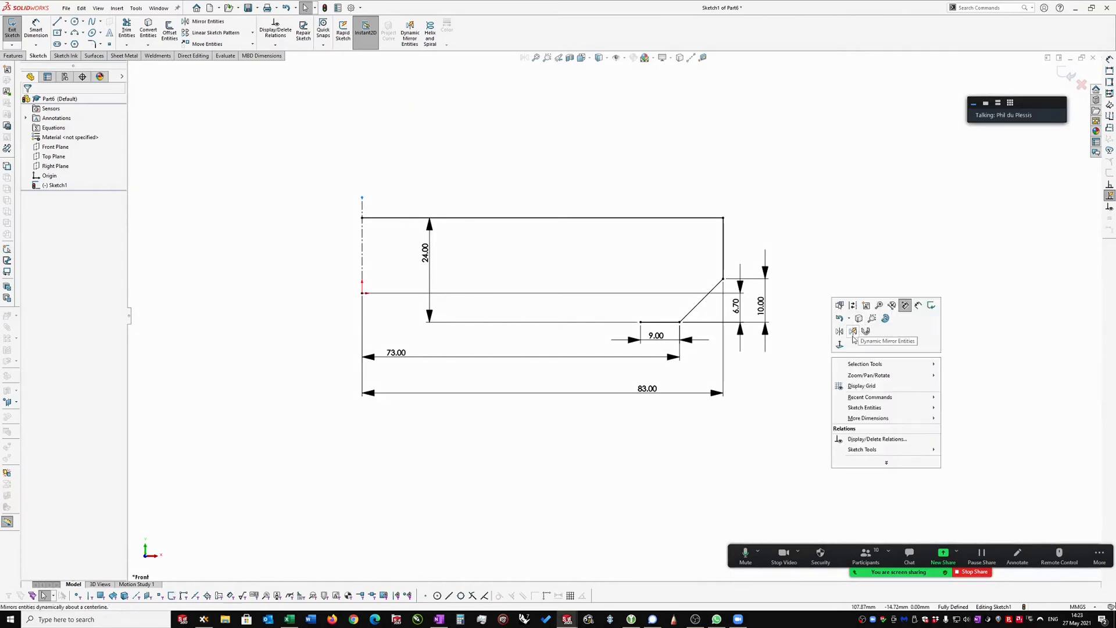
pyautogui.click(843, 346)
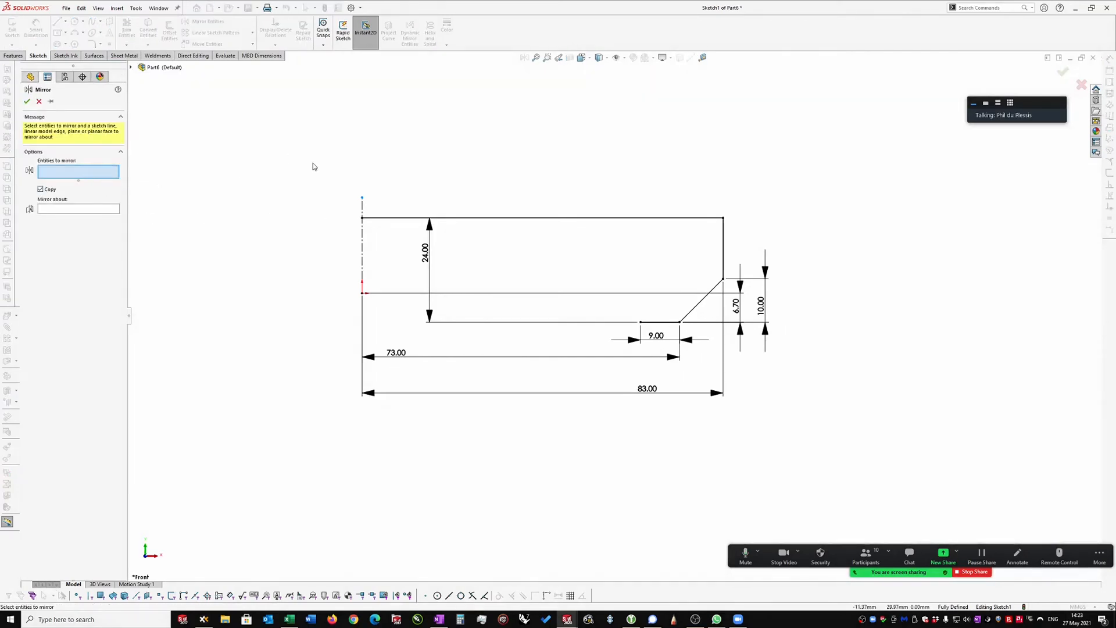
pyautogui.moveTo(876, 453); pyautogui.dragTo(411, 155)
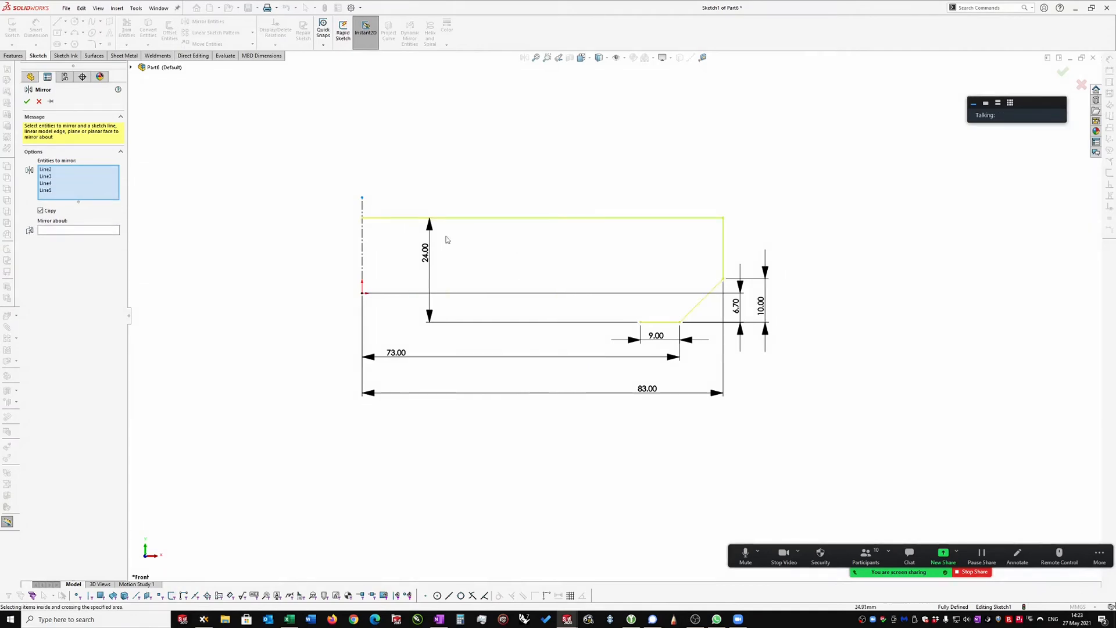
pyautogui.click(57, 231)
pyautogui.click(362, 251)
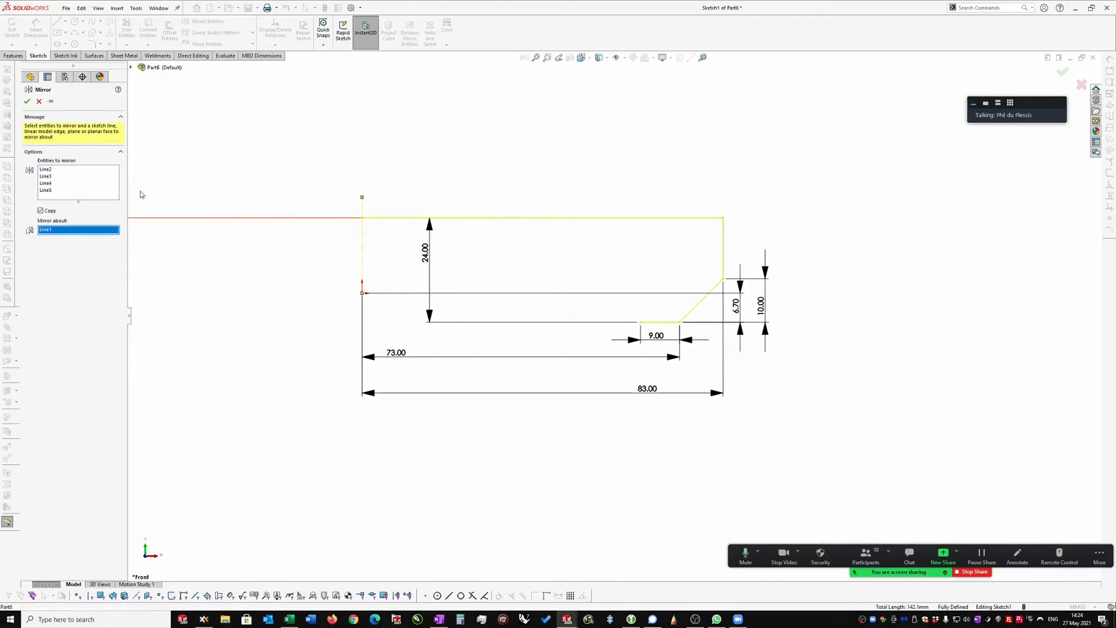
pyautogui.click(27, 102)
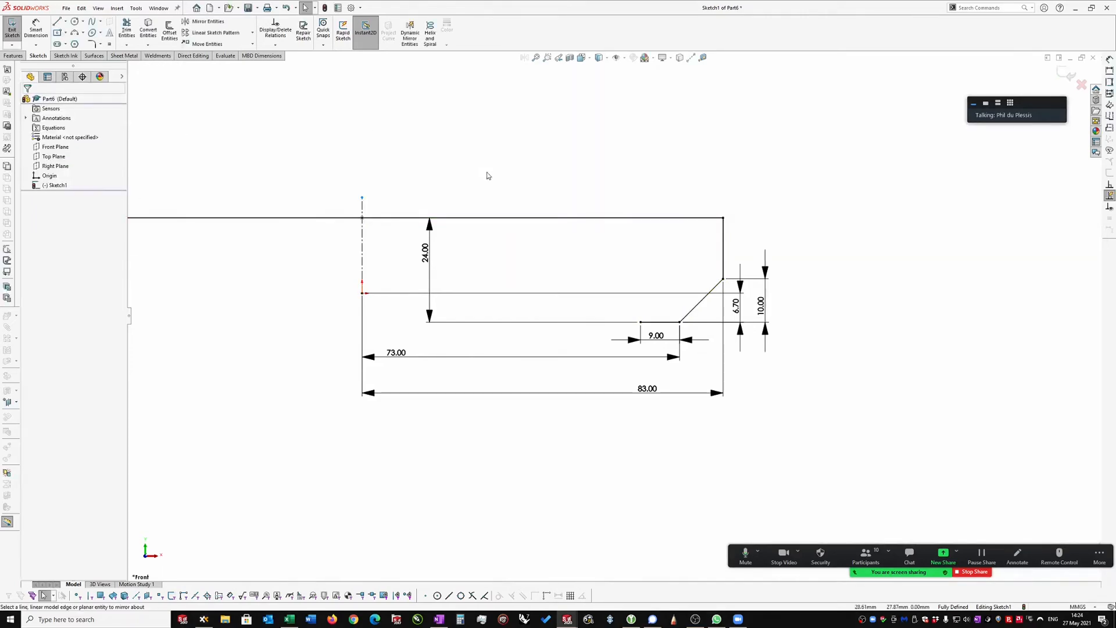
pyautogui.scroll(2, 495, 194)
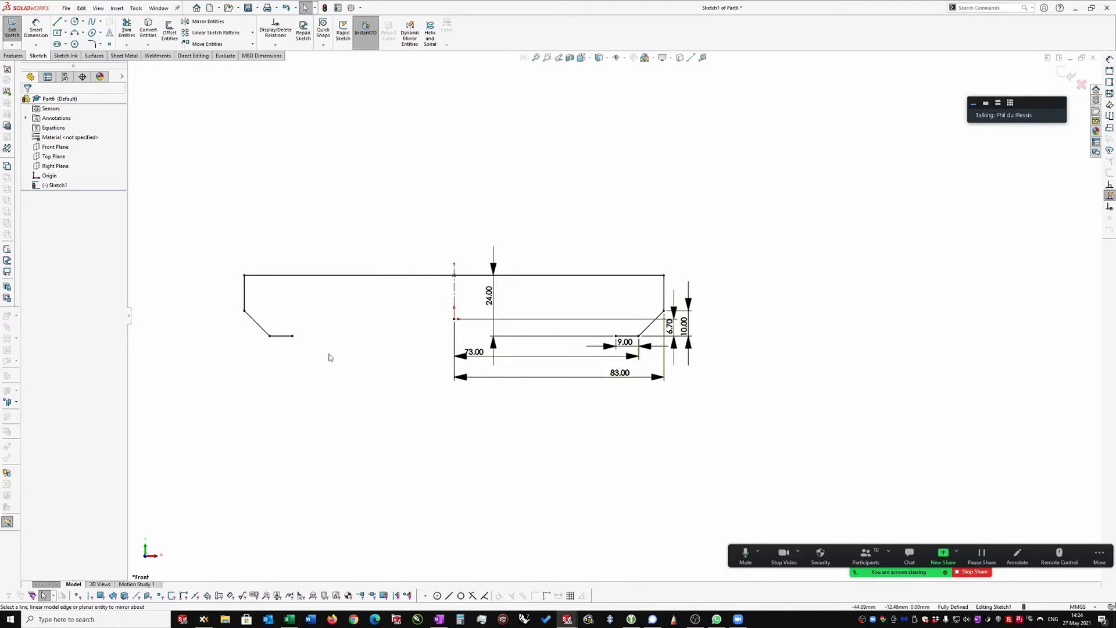
pyautogui.scroll(-1, 872, 163)
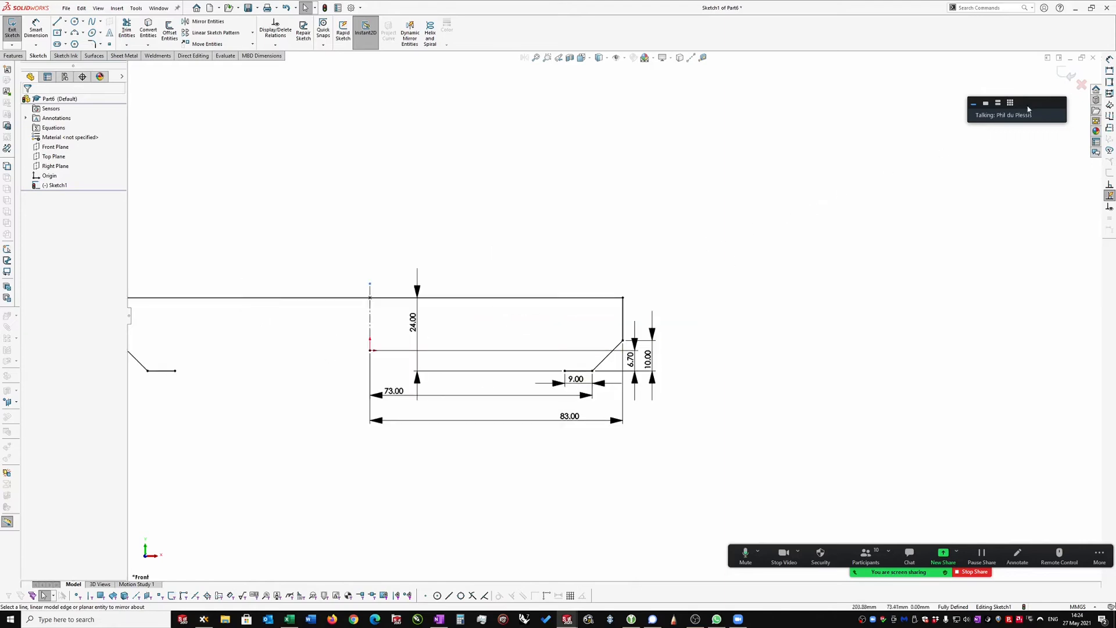
pyautogui.click(1063, 73)
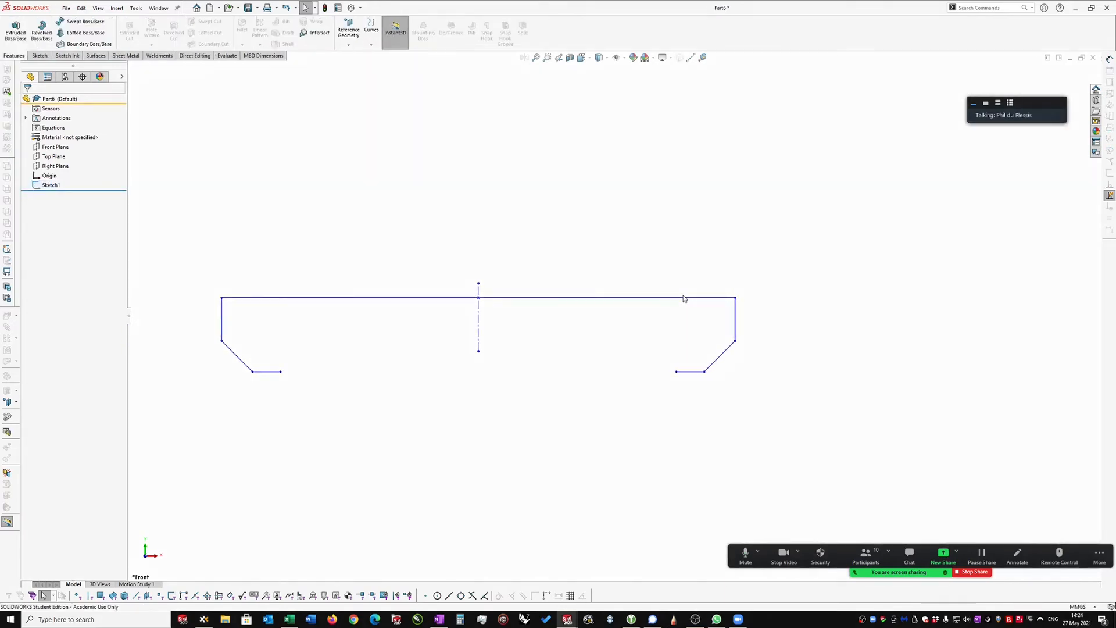
# Step: Start a sheet metal base flange from the mirrored profile sketch and set its bend radius to 0.90 mm
pyautogui.click(686, 298)
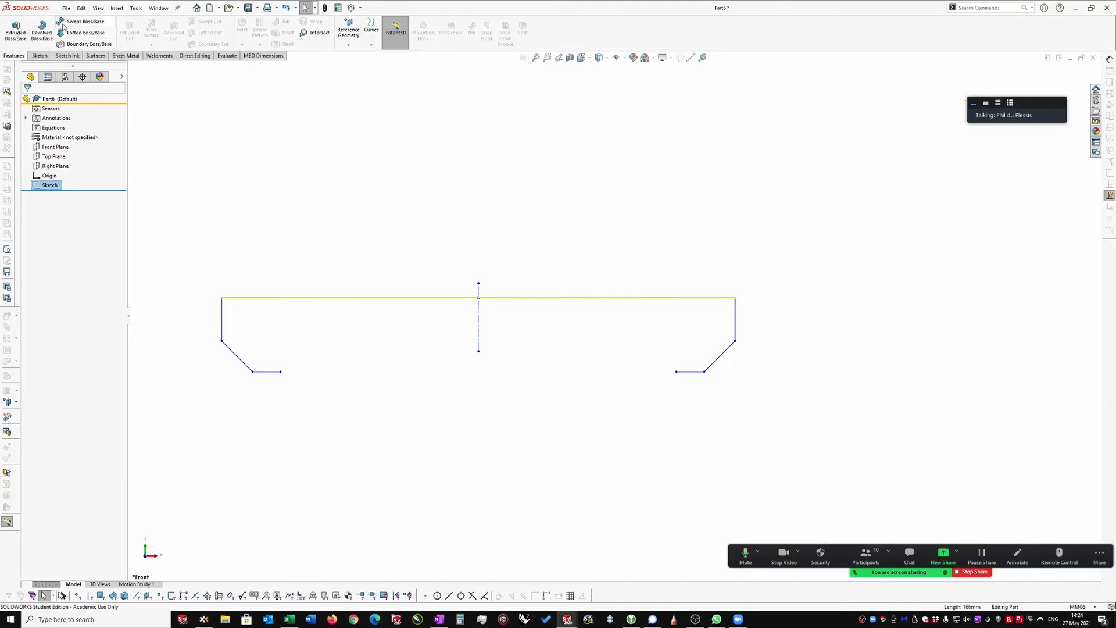
pyautogui.click(126, 55)
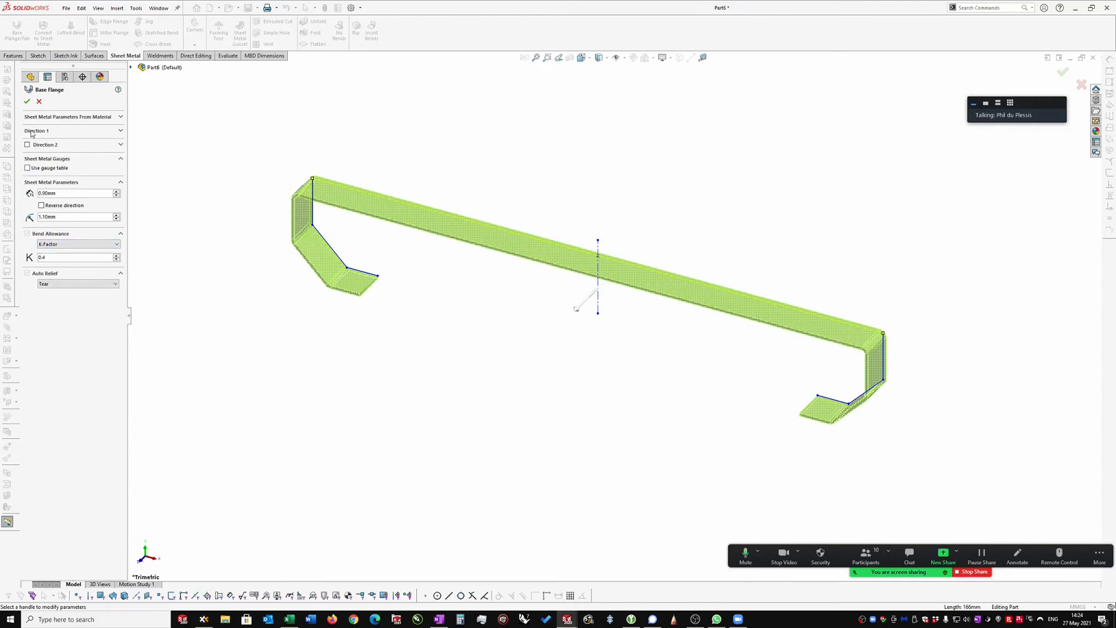
pyautogui.click(121, 131)
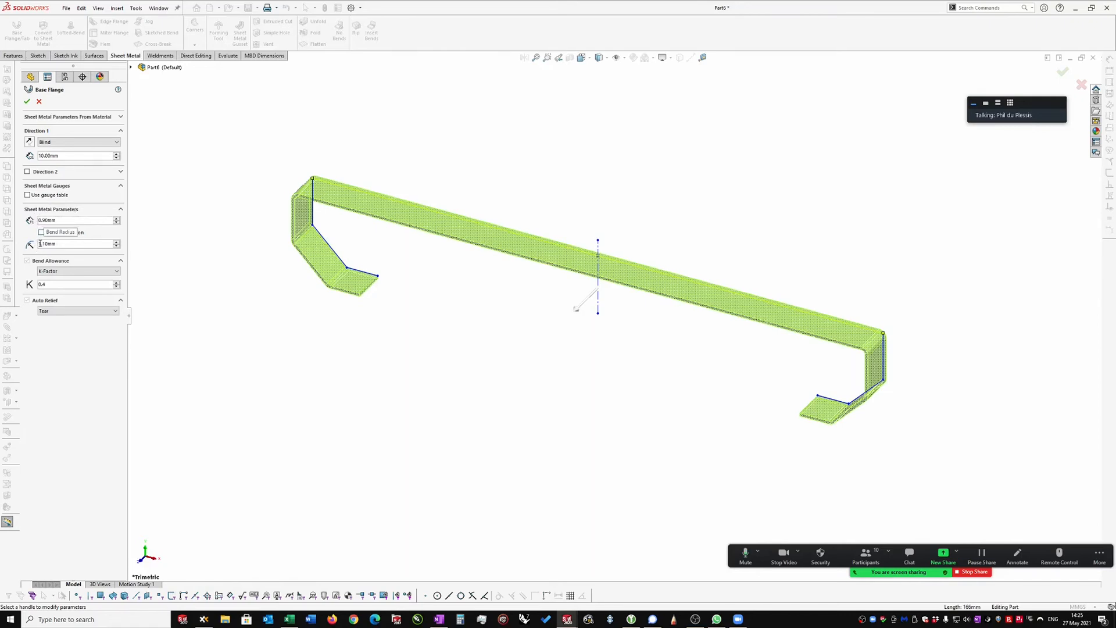
pyautogui.click(40, 244)
pyautogui.press('Delete')
pyautogui.press('Delete')
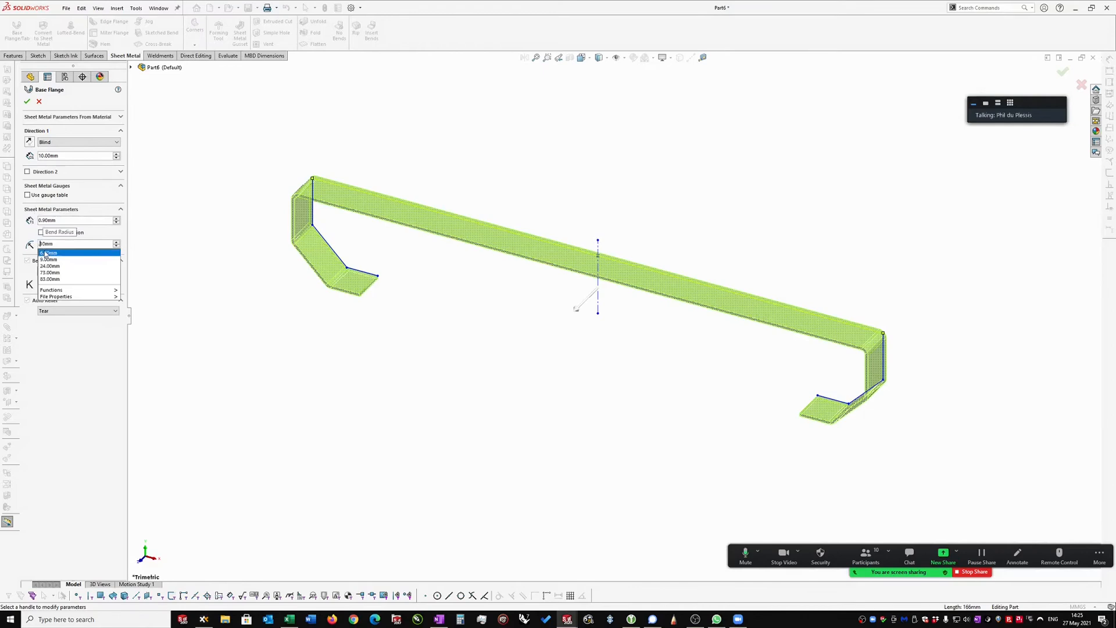
pyautogui.click(46, 252)
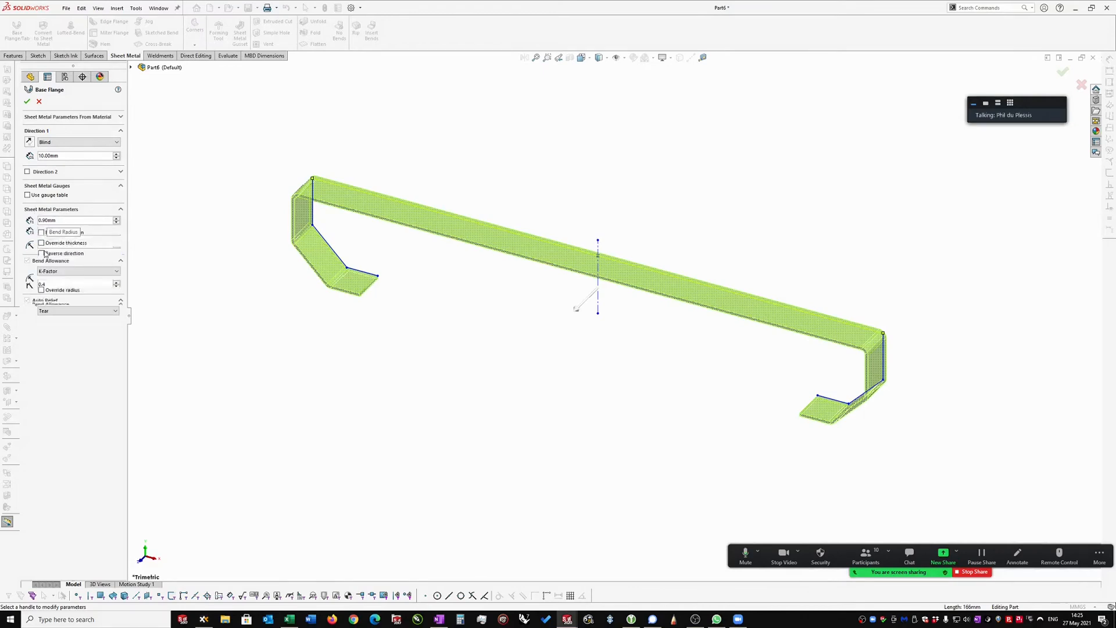
# Step: Set the base flange's blind depth to 90 mm, leaving the relief type at Tear, and create it
pyautogui.click(55, 312)
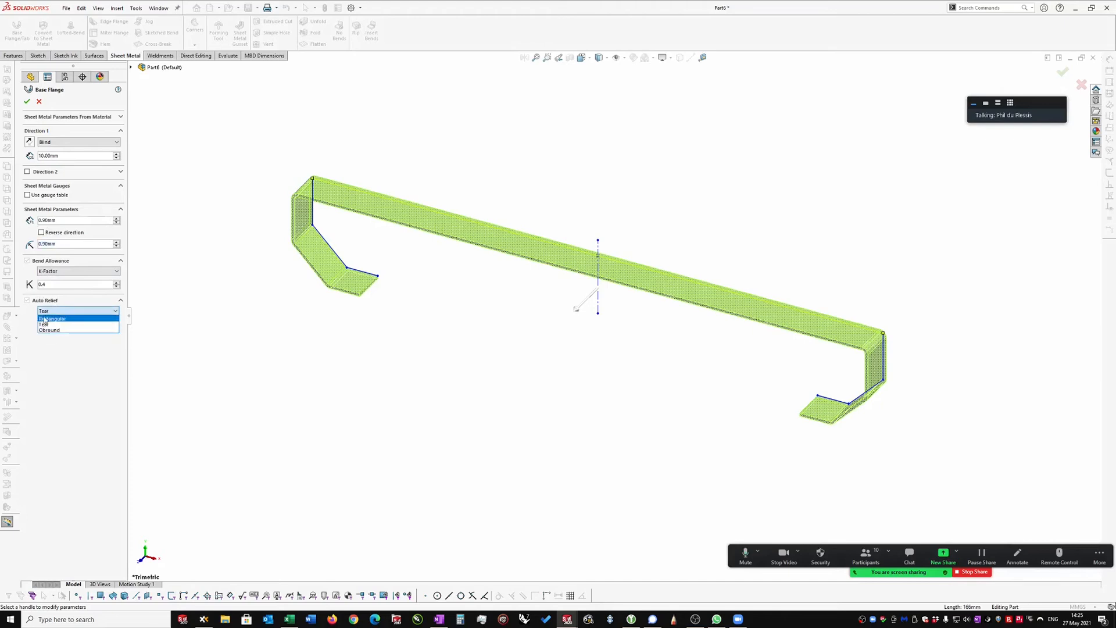
pyautogui.click(48, 311)
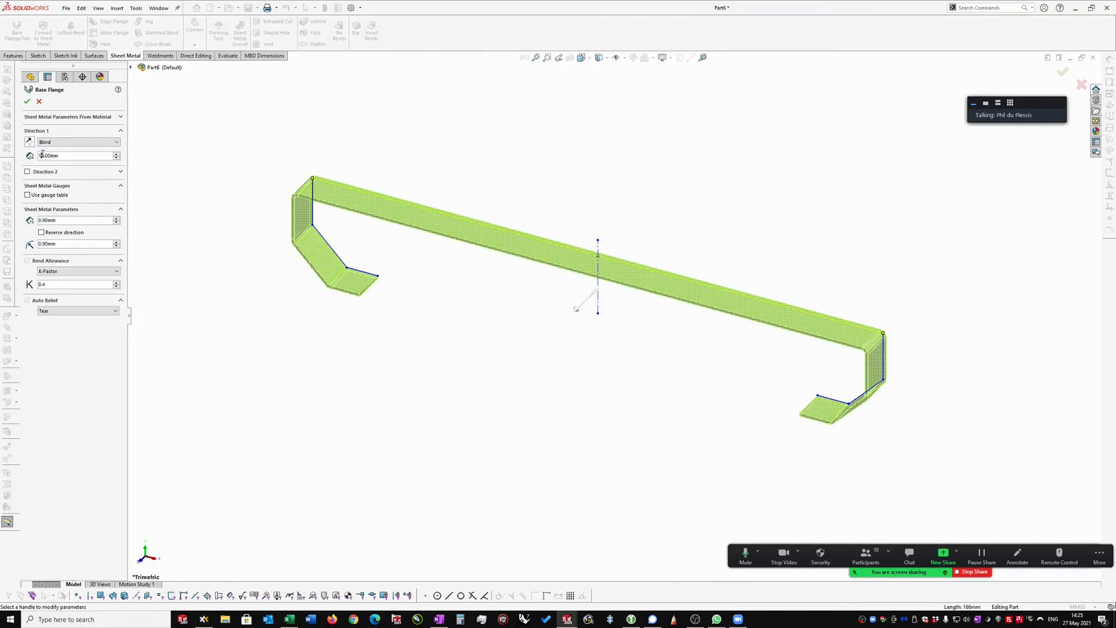
pyautogui.press('BackSpace')
pyautogui.write('9')
pyautogui.press('Return')
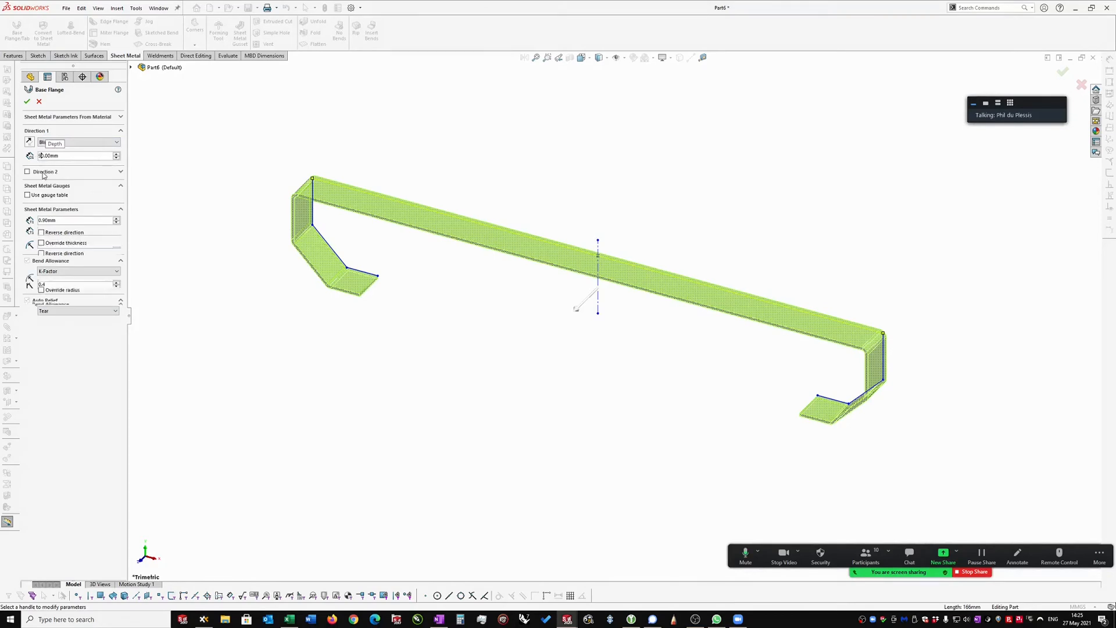
pyautogui.click(26, 103)
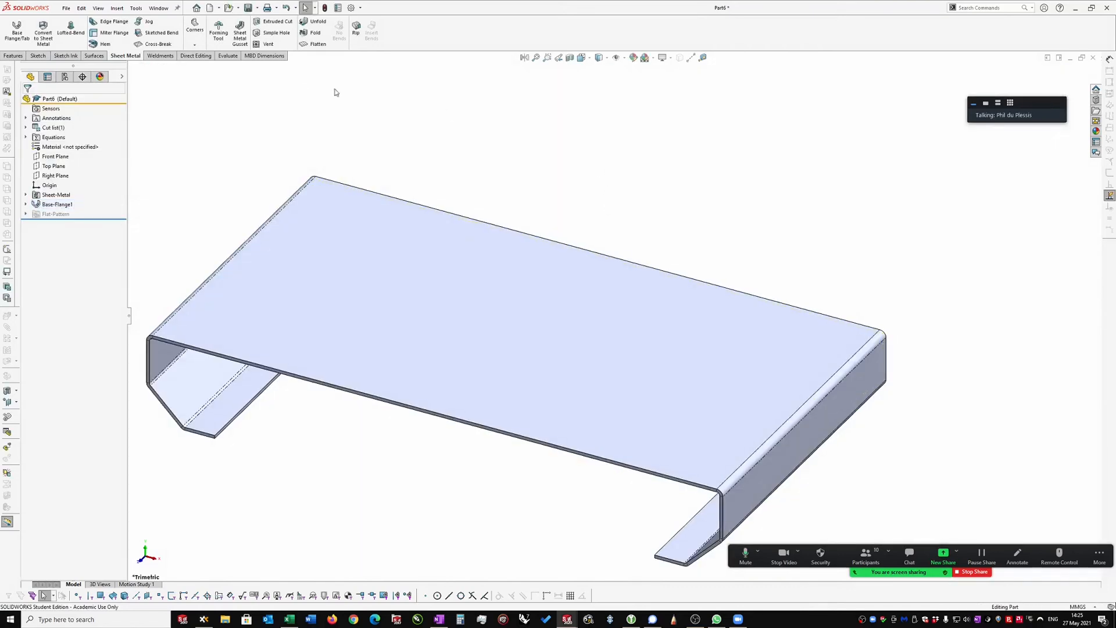
# Step: Flatten the sheet metal part to examine its flat pattern and bend lines, and fold it back
pyautogui.click(314, 44)
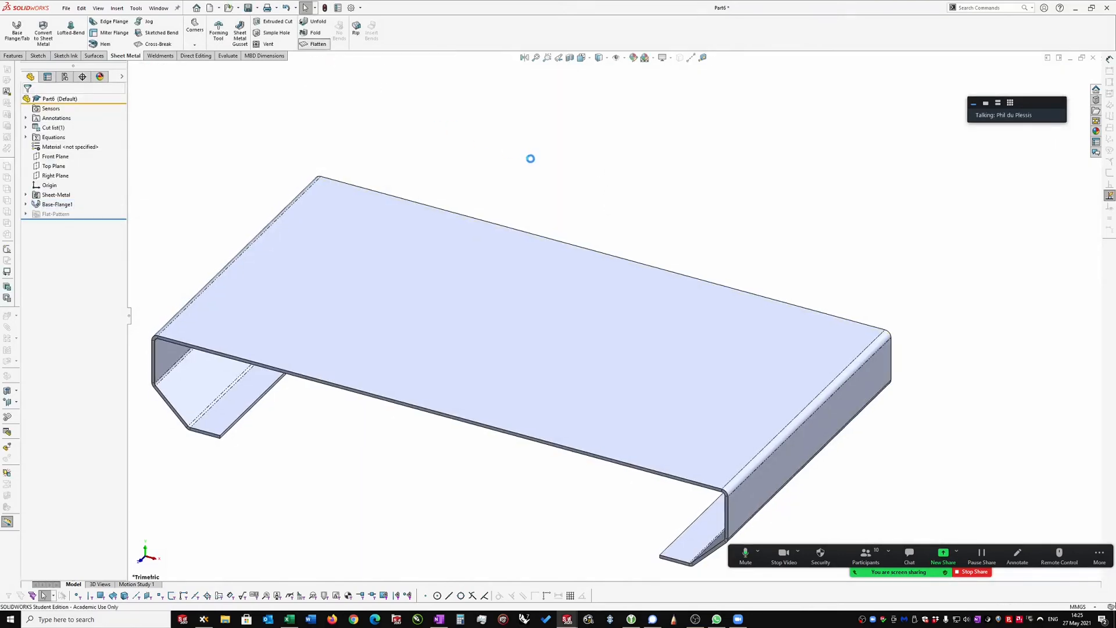
pyautogui.press('f')
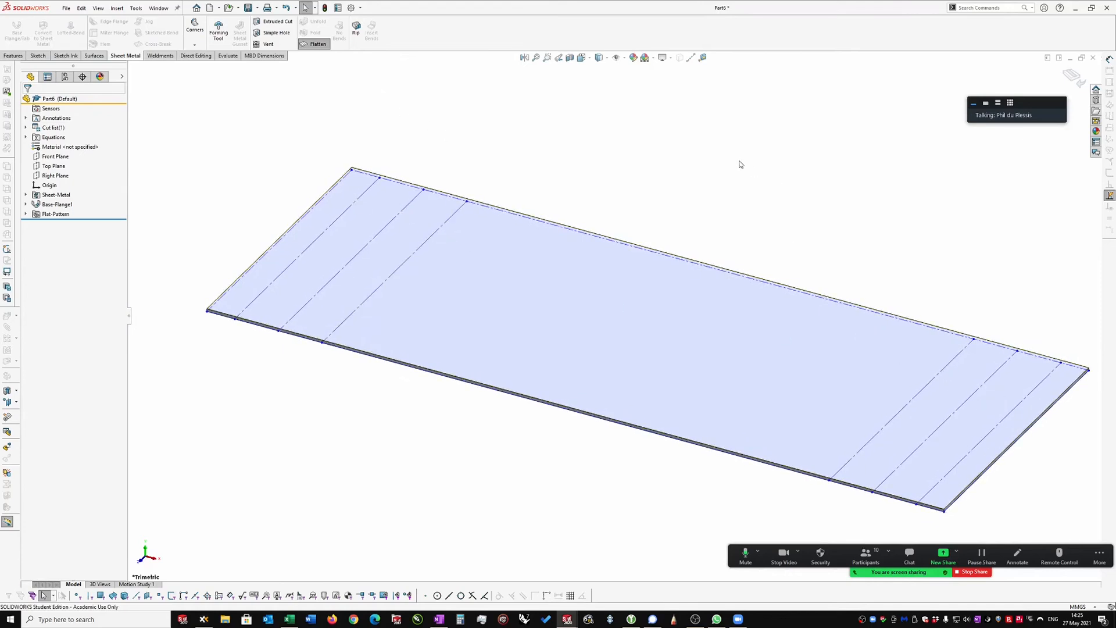
pyautogui.moveTo(725, 162); pyautogui.dragTo(397, 107, button='middle')
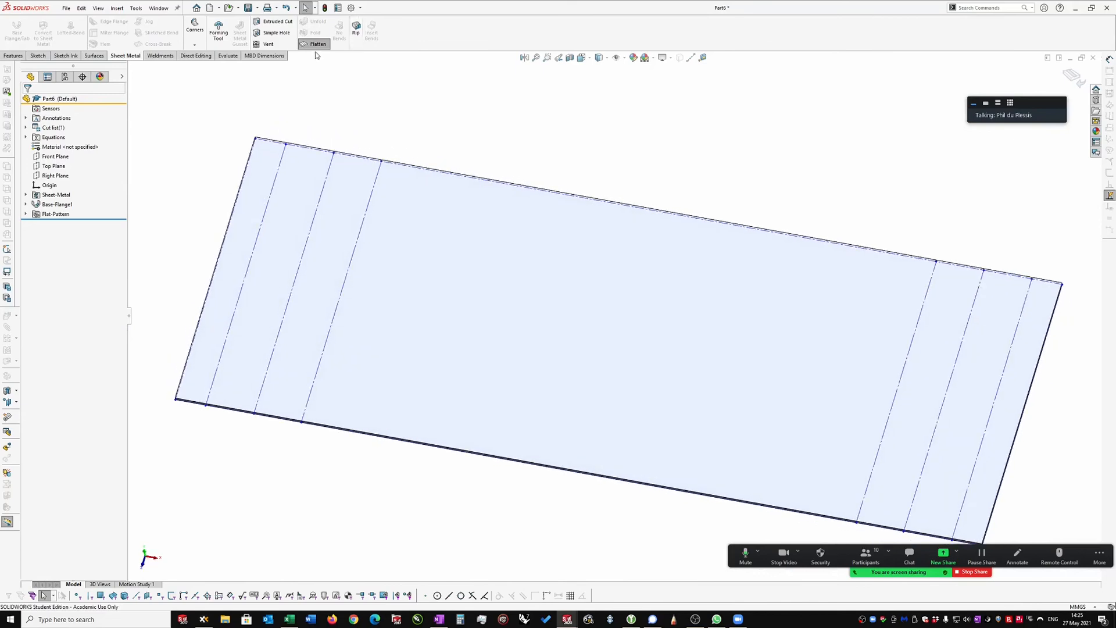
# Step: Create a 90° edge flange along the base flange's long inner edge, setting its blind length to about 36.7 mm
pyautogui.moveTo(528, 129); pyautogui.dragTo(540, 267, button='middle')
pyautogui.moveTo(664, 278); pyautogui.dragTo(645, 299, button='middle')
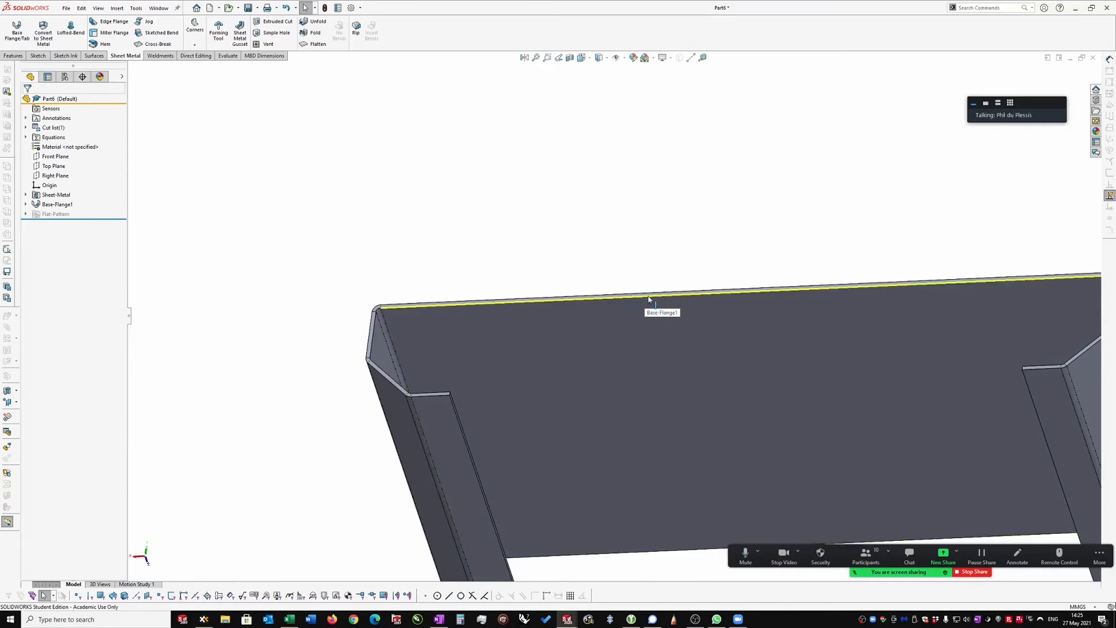
pyautogui.click(649, 298)
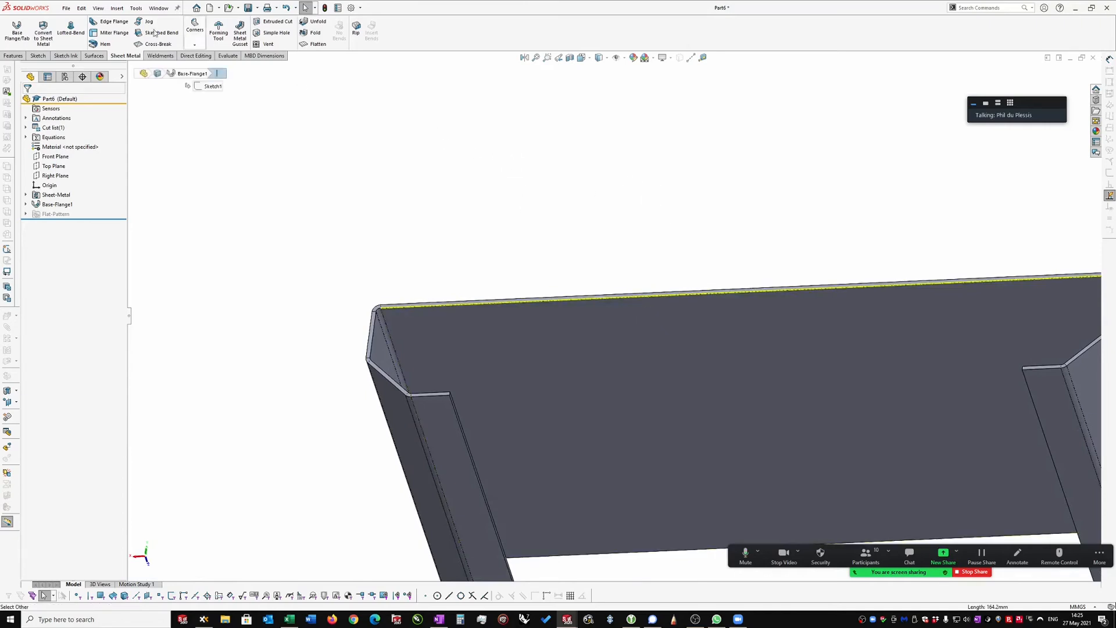
pyautogui.click(113, 21)
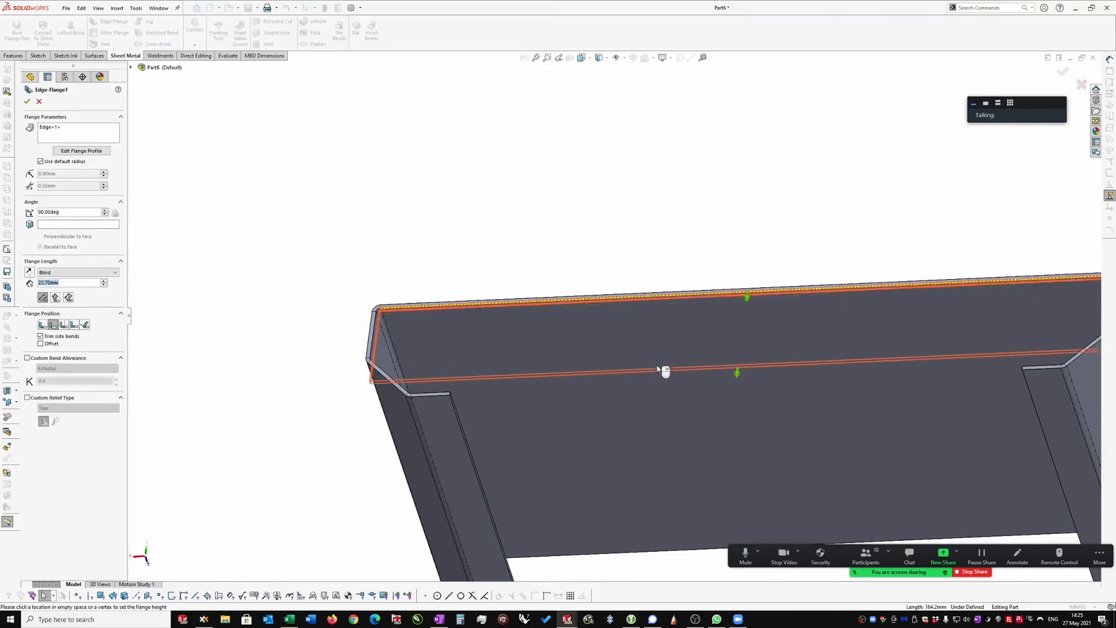
pyautogui.click(658, 418)
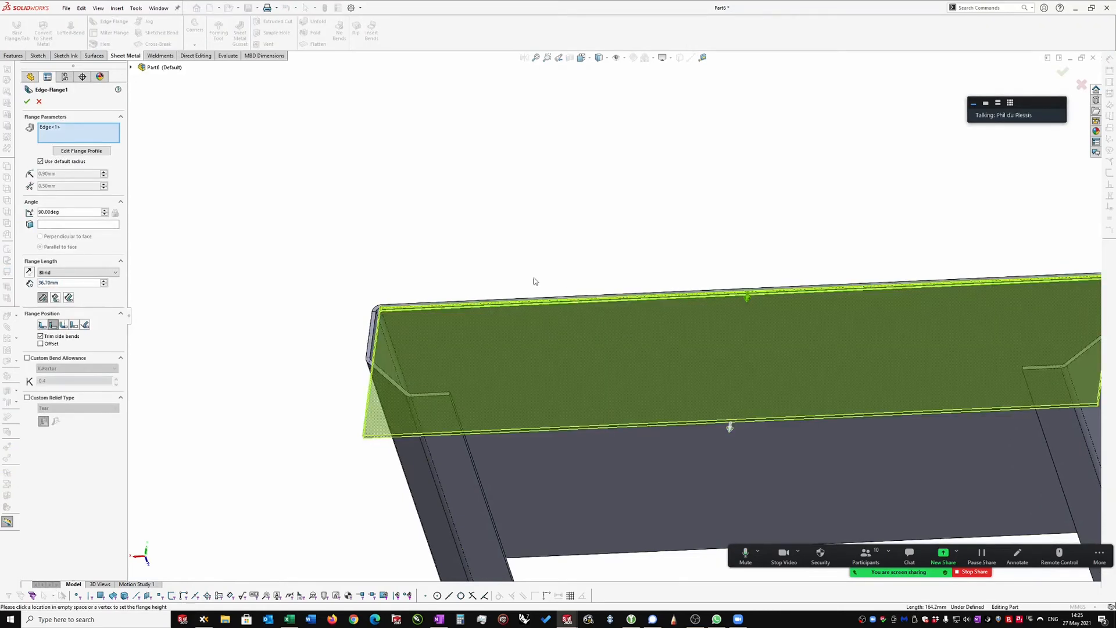
pyautogui.click(28, 102)
# Step: Inspect the edge flange's rebuild warning and its corner with the side wall, flattening the part and folding it back
pyautogui.scroll(2, 587, 187)
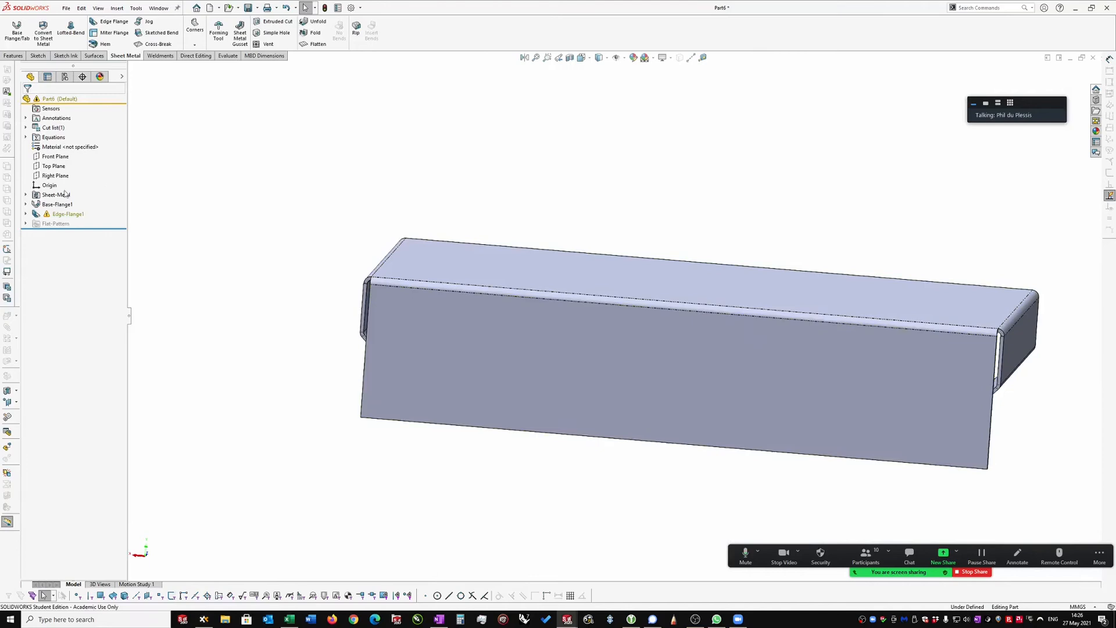
pyautogui.moveTo(349, 342); pyautogui.dragTo(429, 347, button='middle')
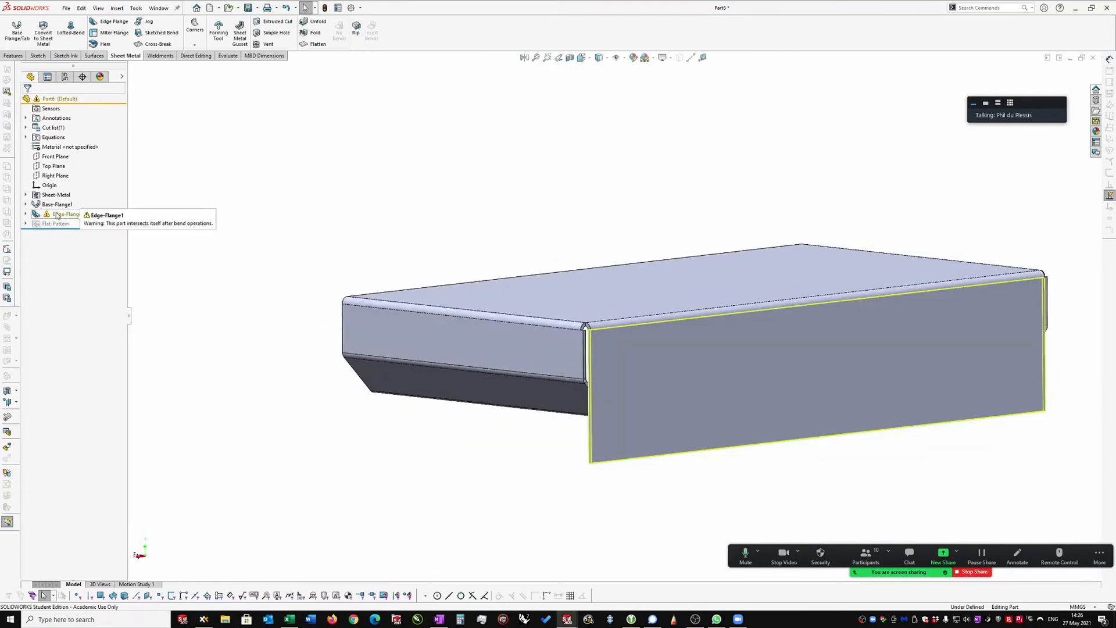
pyautogui.moveTo(72, 215)
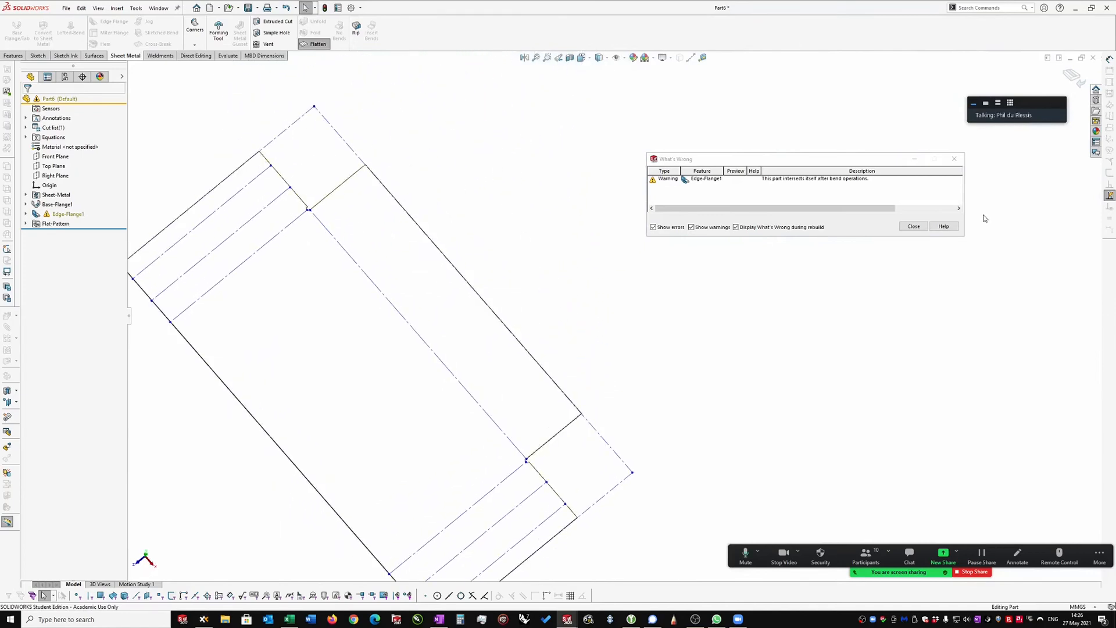
pyautogui.click(913, 225)
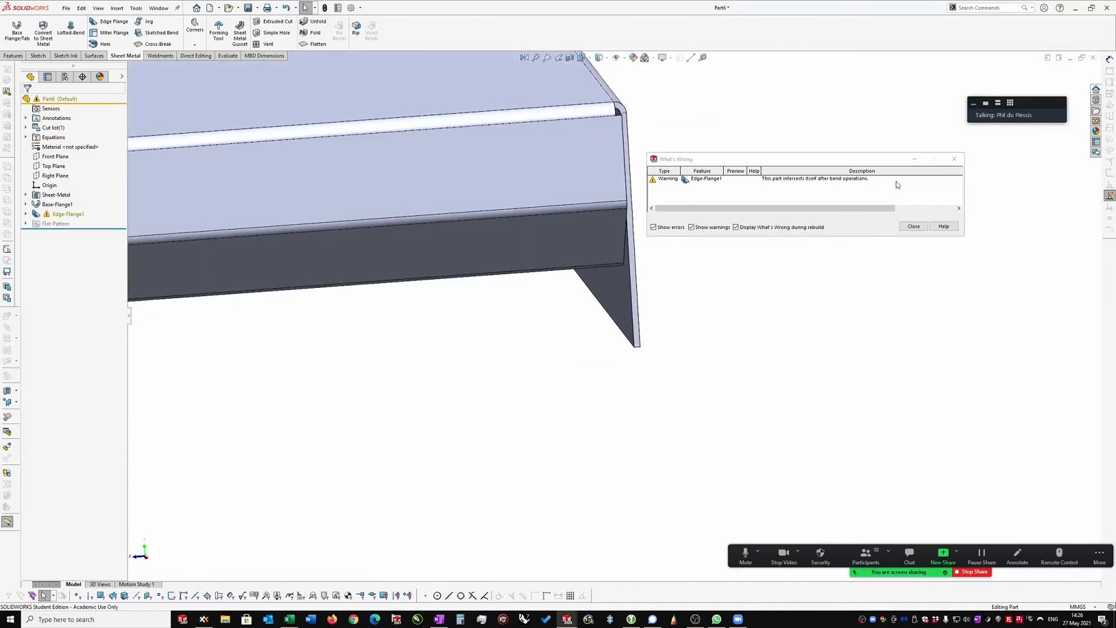
pyautogui.click(914, 226)
pyautogui.scroll(-2, 616, 215)
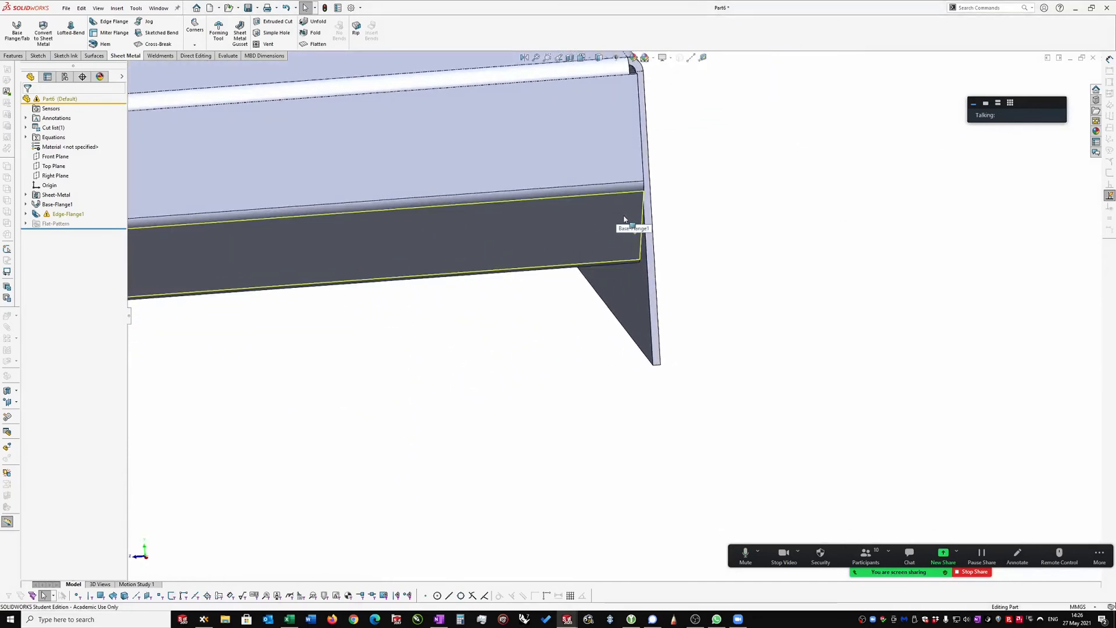
pyautogui.moveTo(645, 294); pyautogui.dragTo(630, 285, button='middle')
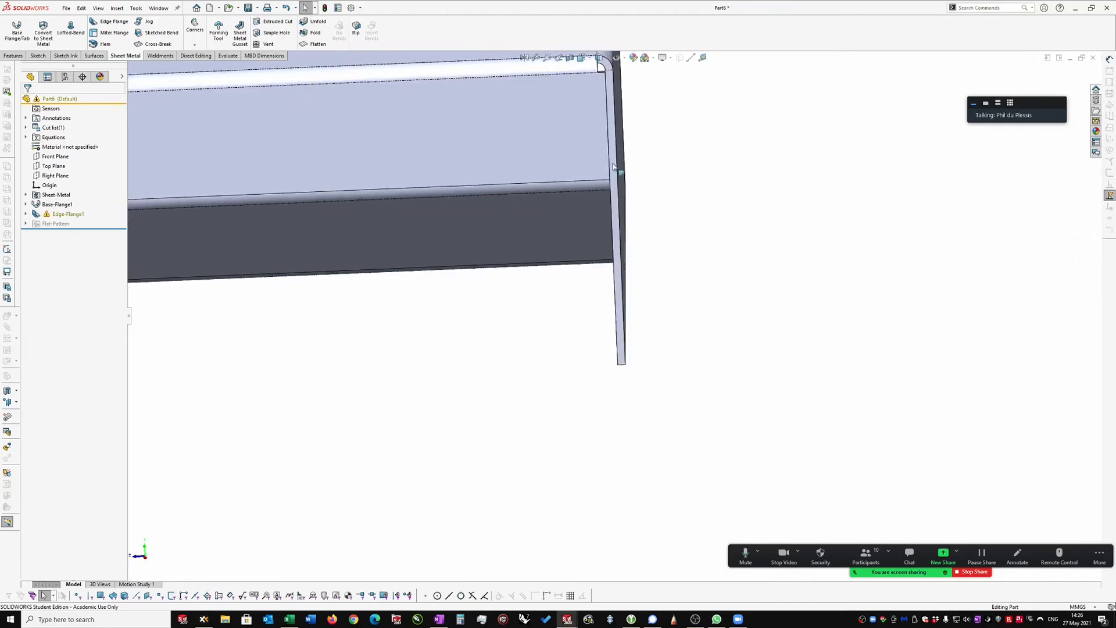
pyautogui.moveTo(615, 170); pyautogui.dragTo(585, 173, button='middle')
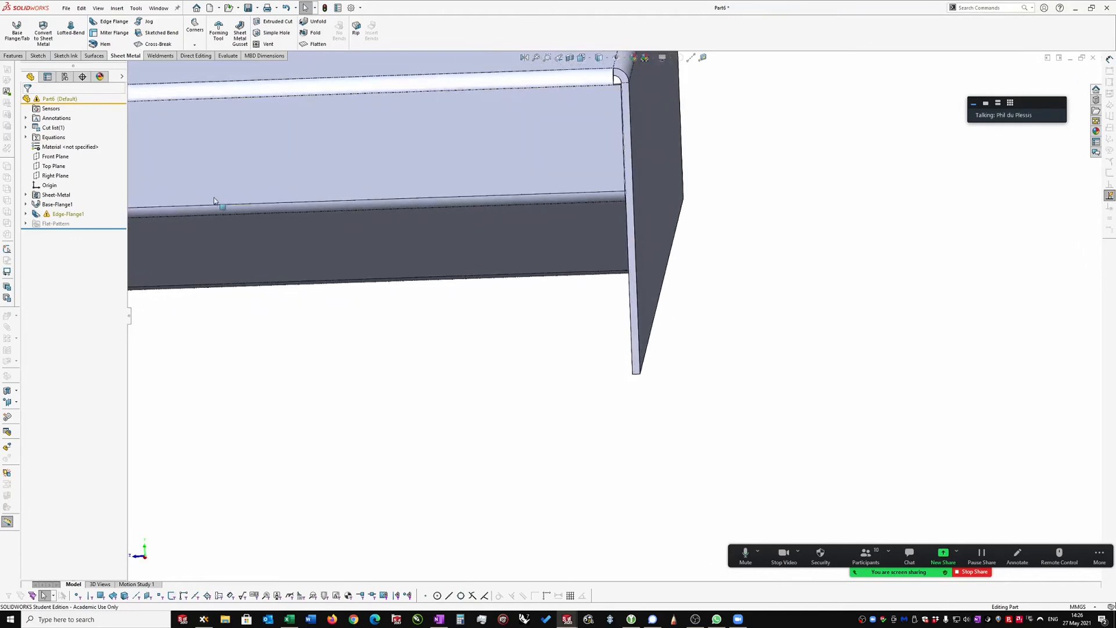
# Step: Edit the edge flange to enable a blind position offset of 0.20 mm
pyautogui.click(70, 214)
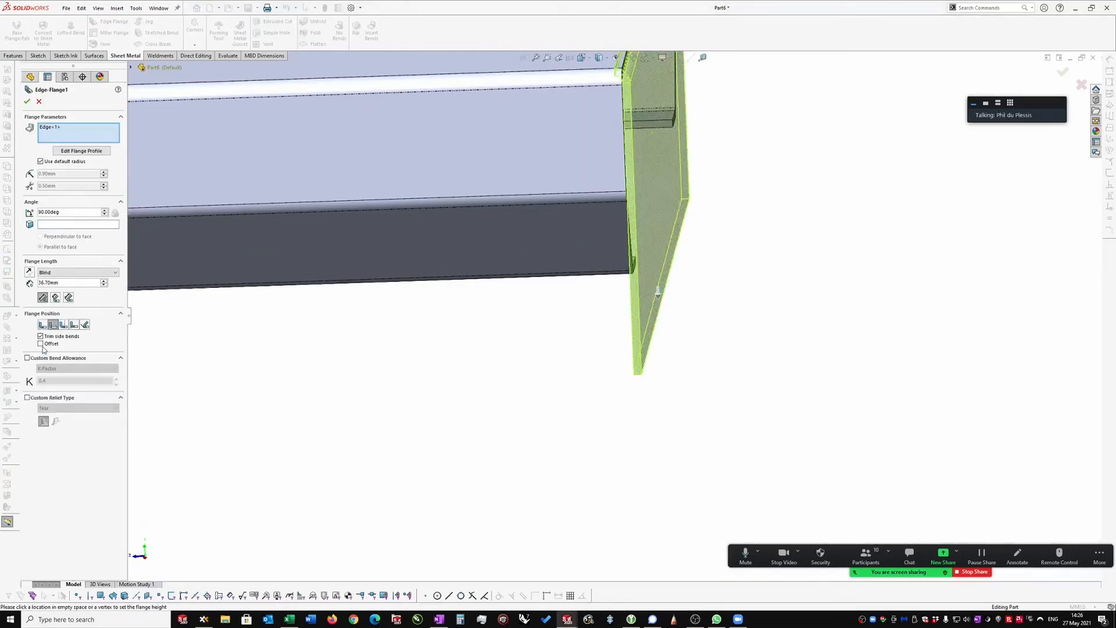
pyautogui.click(41, 344)
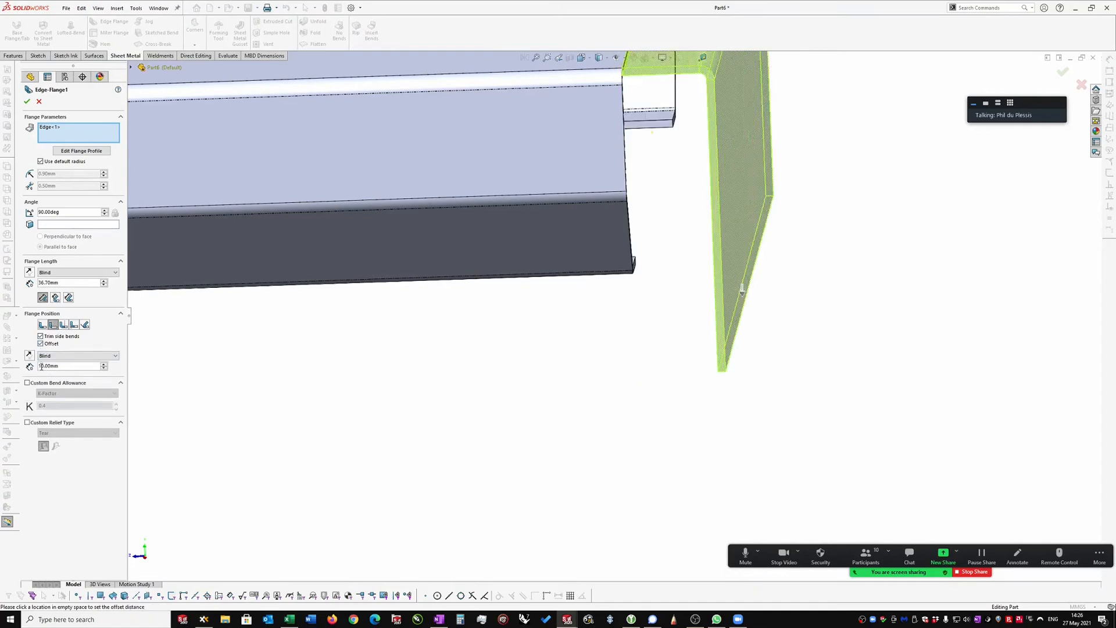
pyautogui.rightClick(55, 365)
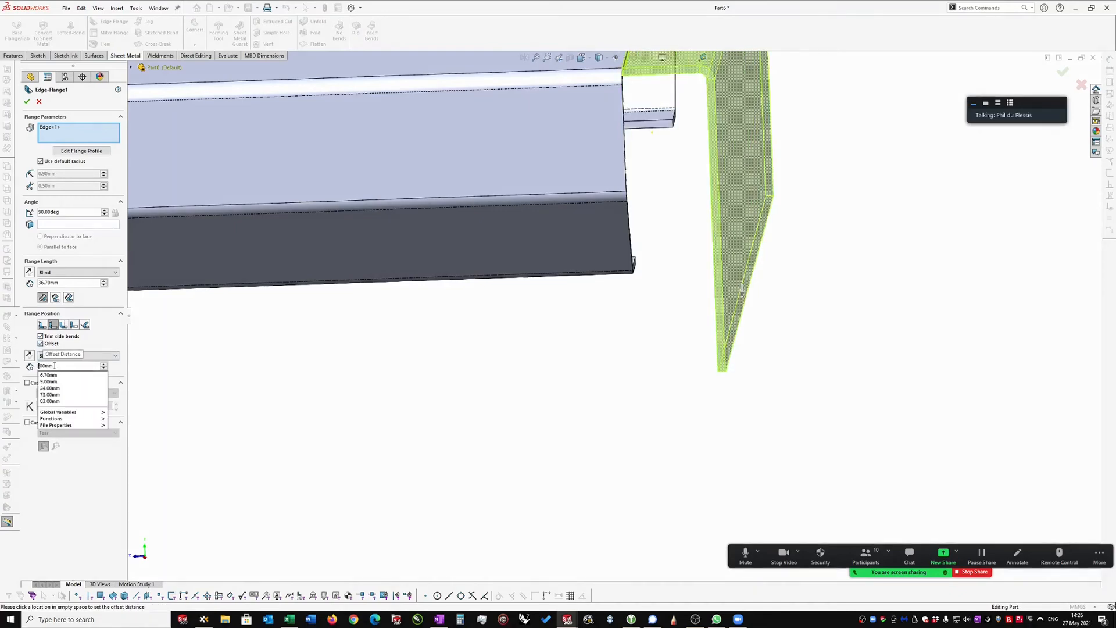
pyautogui.press('BackSpace')
pyautogui.press('Right')
pyautogui.write('2')
pyautogui.press('Return')
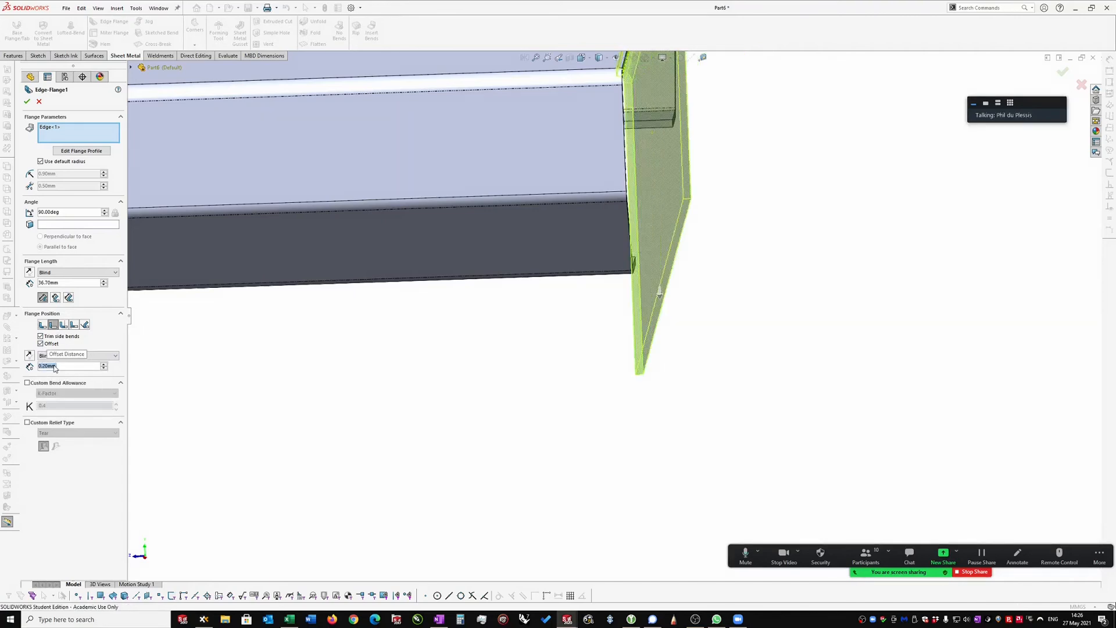
pyautogui.click(27, 102)
# Step: Examine the clearance between the edge flange and the ends of the base flange's side walls
pyautogui.moveTo(651, 221); pyautogui.dragTo(635, 167, button='middle')
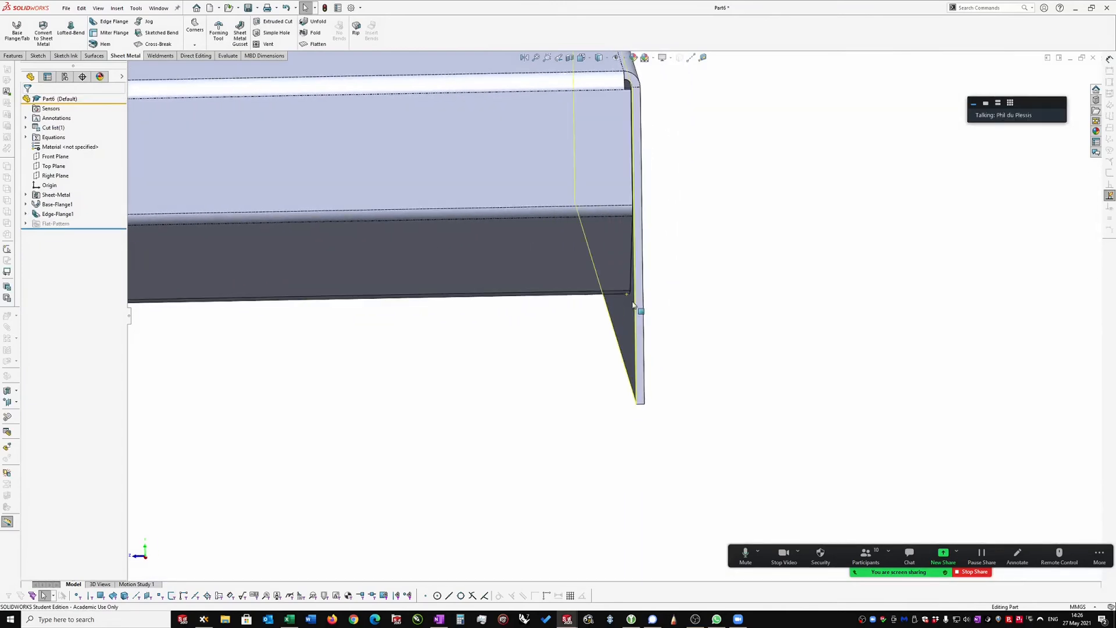
pyautogui.moveTo(633, 310); pyautogui.dragTo(631, 250, button='middle')
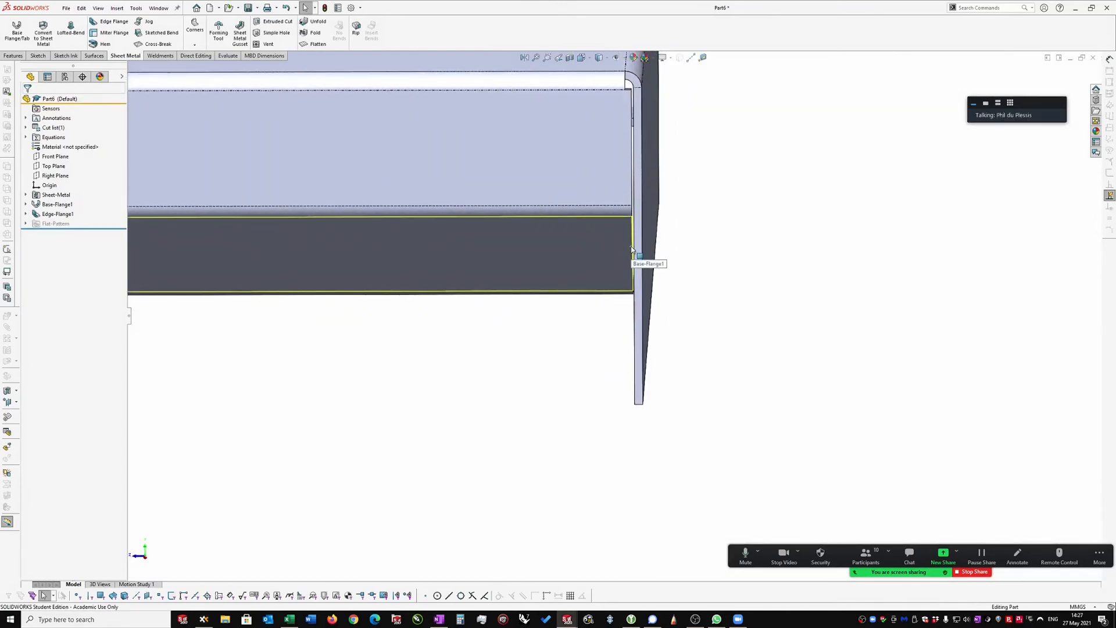
pyautogui.moveTo(637, 110); pyautogui.dragTo(639, 83, button='middle')
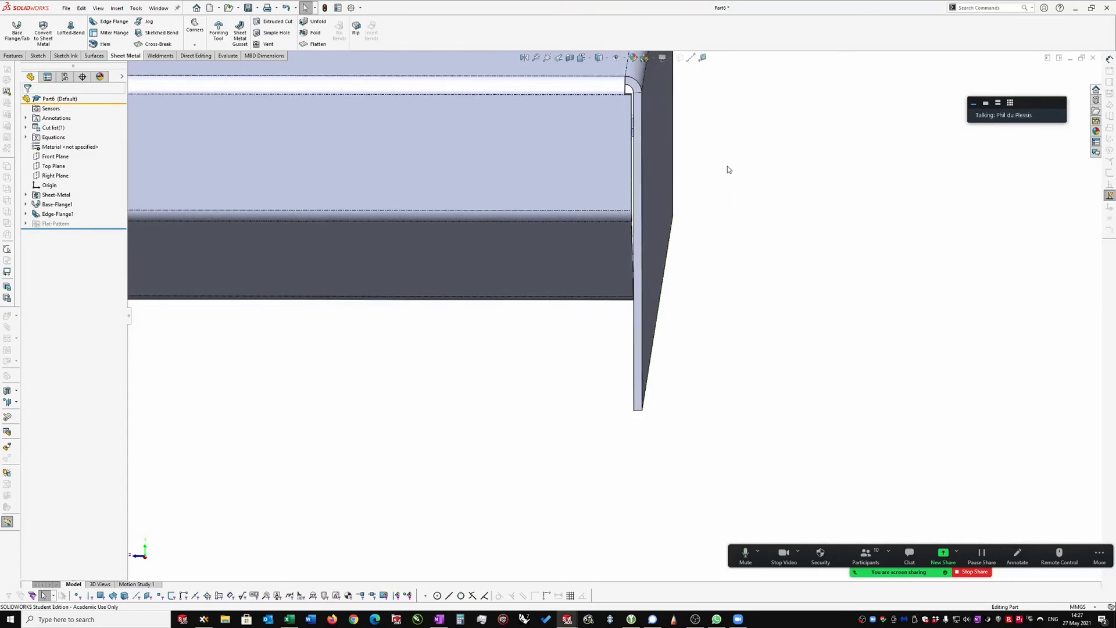
pyautogui.scroll(-1, 726, 165)
pyautogui.moveTo(722, 155); pyautogui.dragTo(718, 160, button='middle')
pyautogui.keyDown('ctrl'); pyautogui.moveTo(622, 88); pyautogui.dragTo(622, 105, button='middle'); pyautogui.keyUp('ctrl')
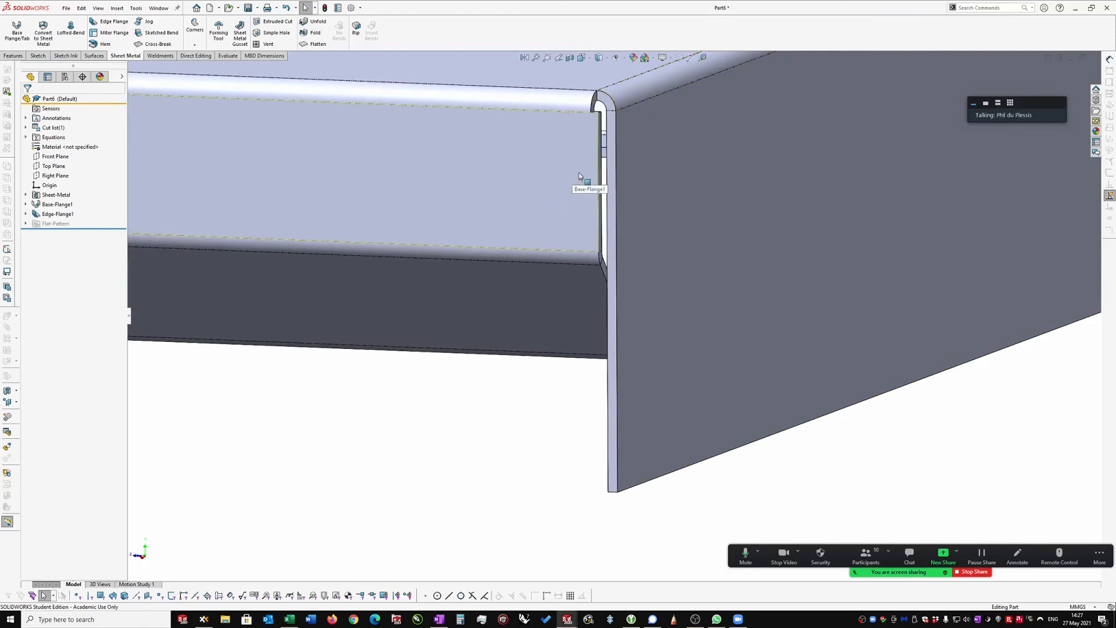
# Step: Edit the edge flange to try the Bend Outside position, remove the offset and return the position to Material Outside
pyautogui.click(55, 214)
pyautogui.click(58, 175)
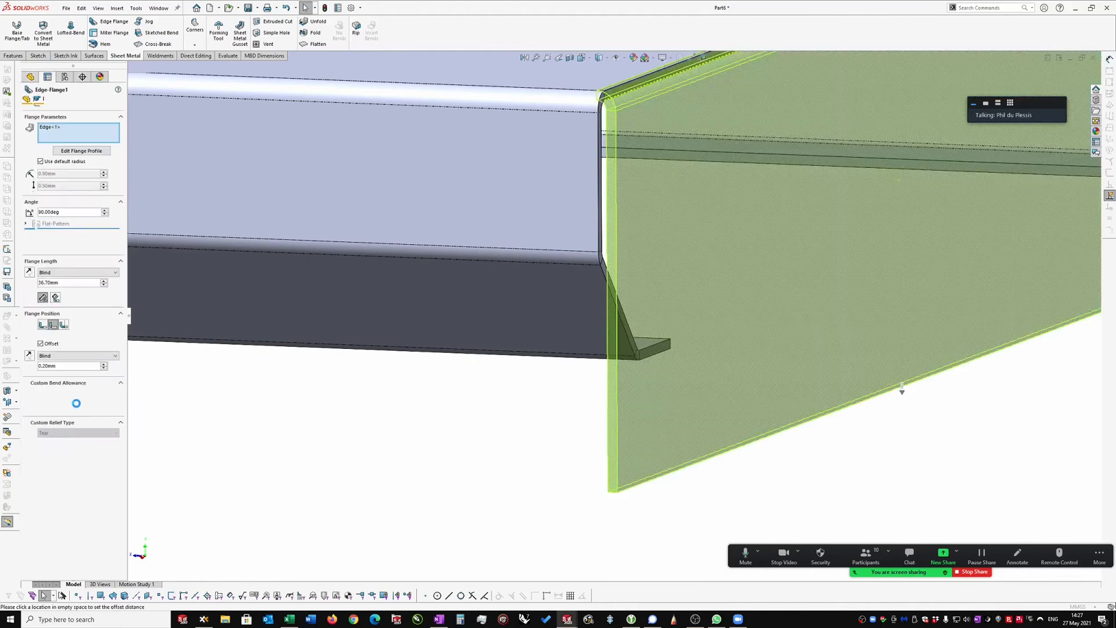
pyautogui.click(63, 325)
pyautogui.moveTo(573, 320); pyautogui.dragTo(524, 256, button='middle')
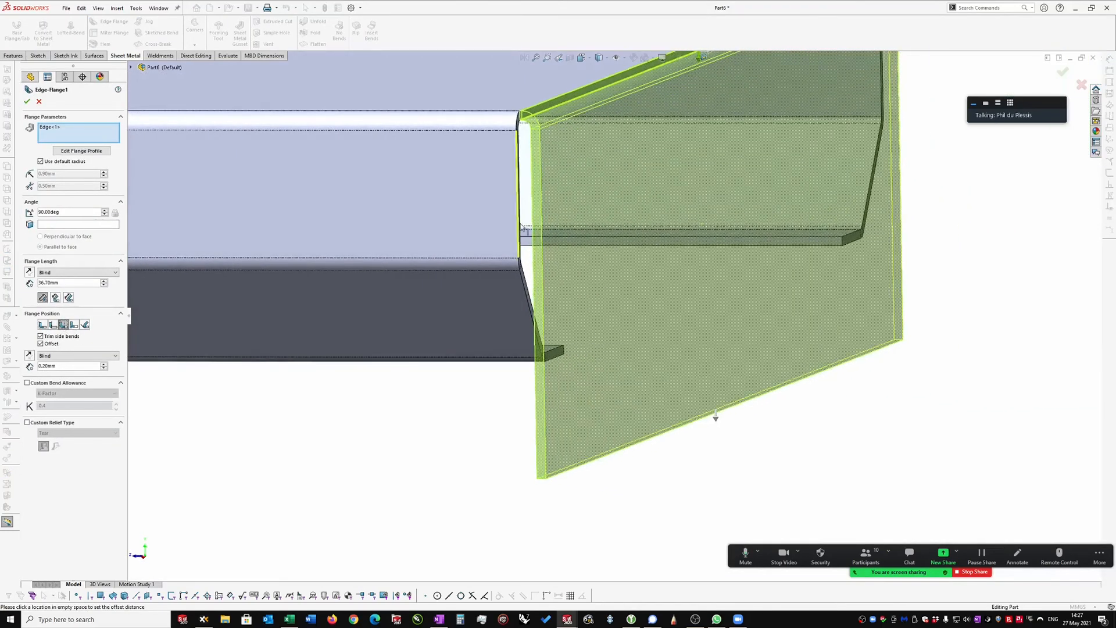
pyautogui.click(41, 344)
pyautogui.moveTo(479, 140)
pyautogui.mouseDown(button='middle')
pyautogui.moveTo(537, 134)
pyautogui.moveTo(512, 150)
pyautogui.moveTo(476, 148)
pyautogui.mouseUp(button='middle')
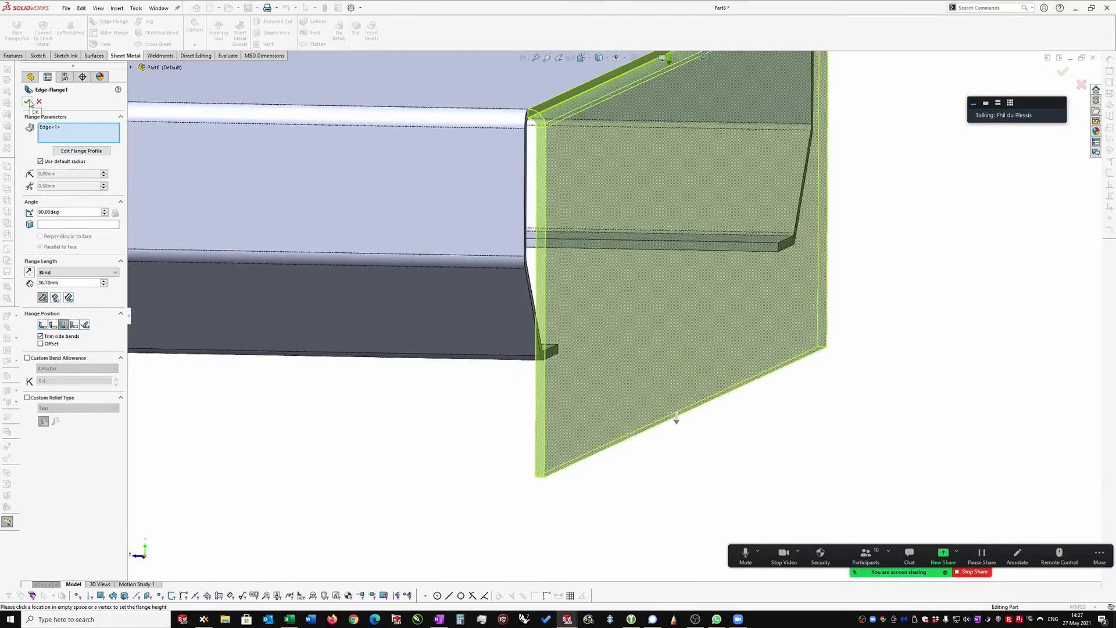
pyautogui.click(52, 326)
pyautogui.click(28, 102)
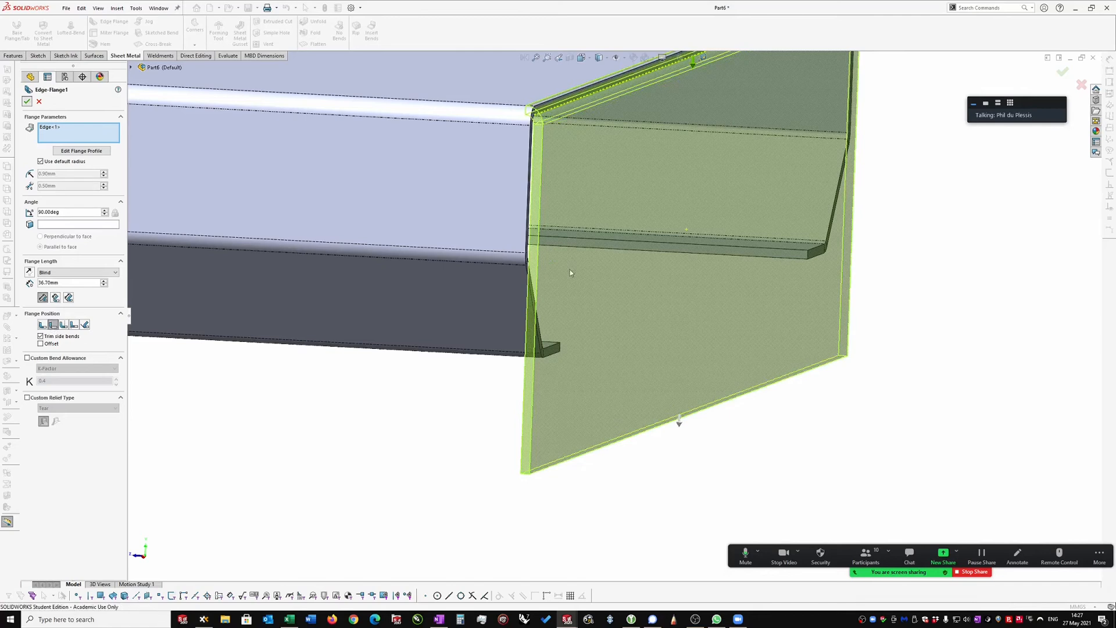
# Step: Open the edge flange's profile sketch and pull both side edges inward, making the profile about 161 mm wide
pyautogui.moveTo(563, 252); pyautogui.dragTo(157, 174, button='middle')
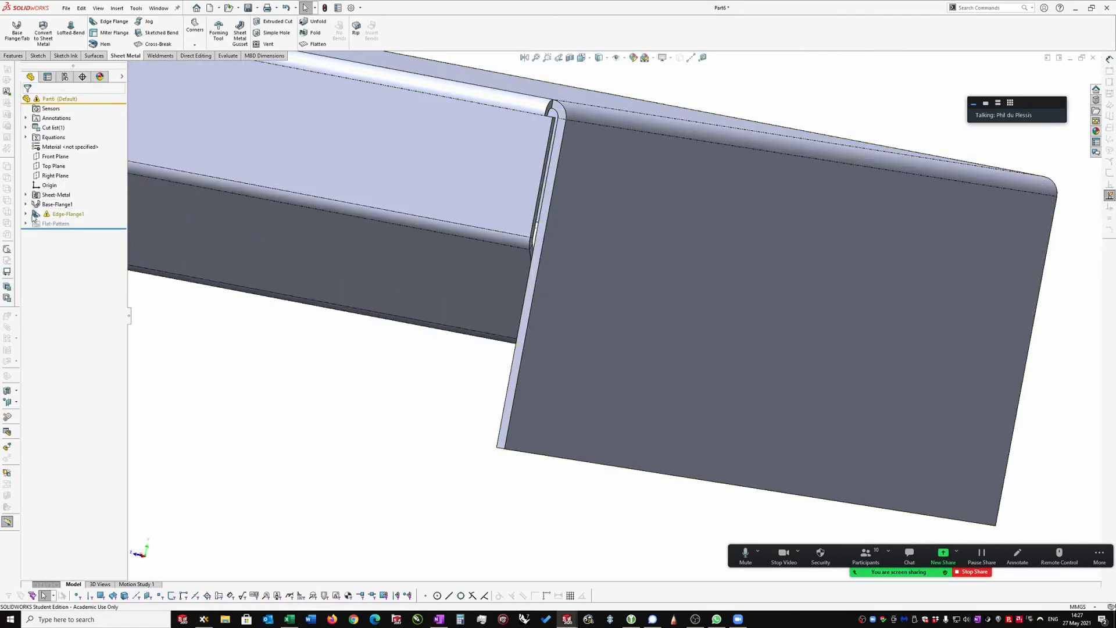
pyautogui.click(25, 214)
pyautogui.click(65, 223)
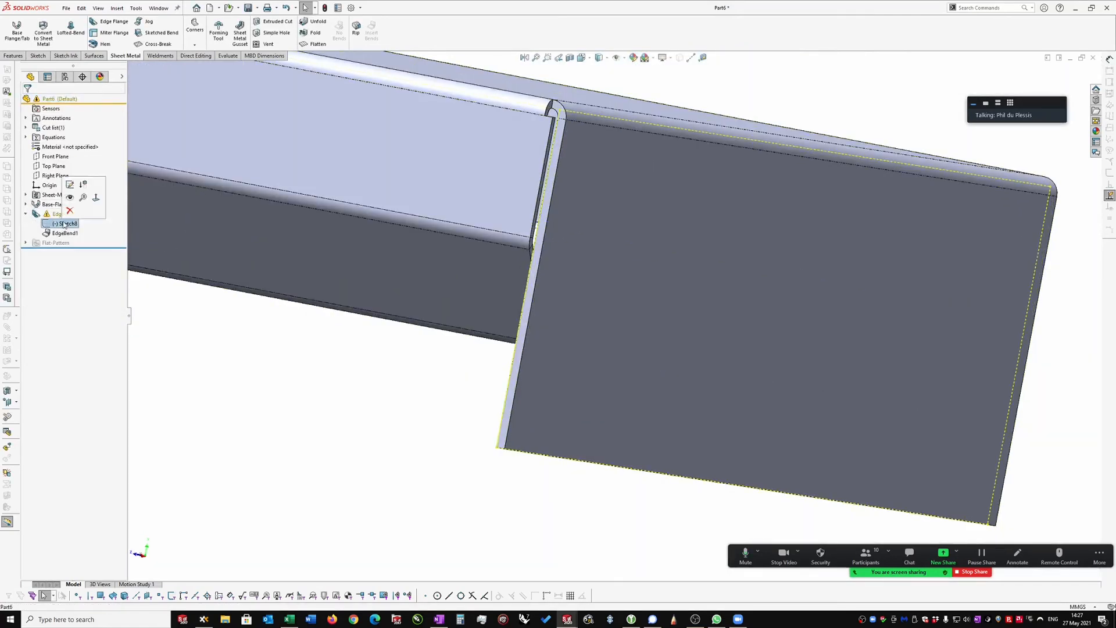
pyautogui.click(71, 185)
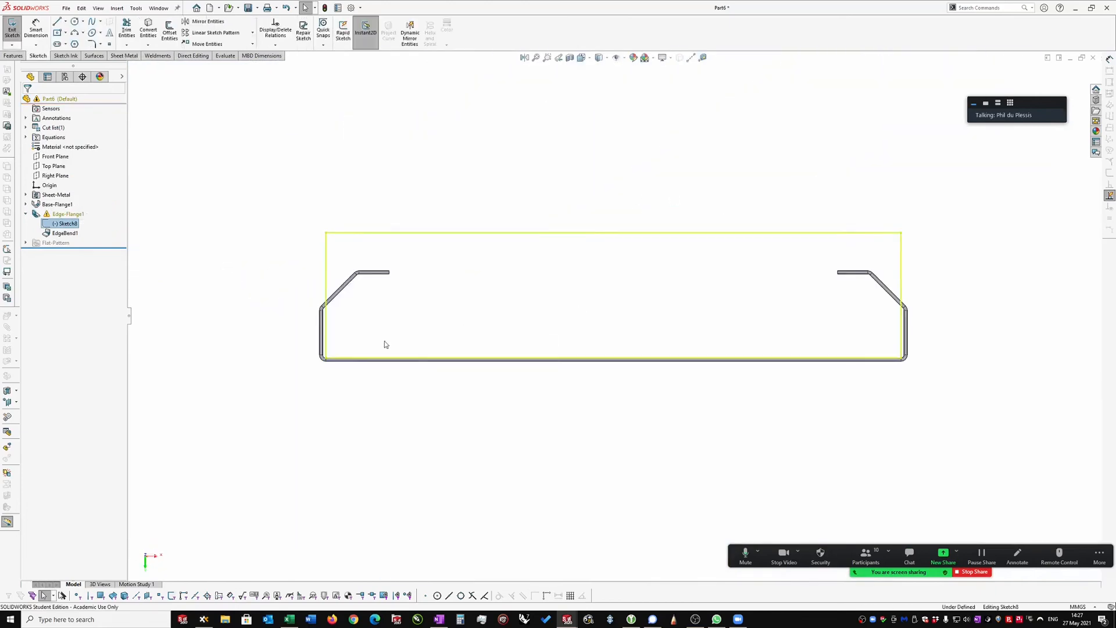
pyautogui.scroll(-1, 343, 356)
pyautogui.moveTo(339, 357); pyautogui.dragTo(344, 359)
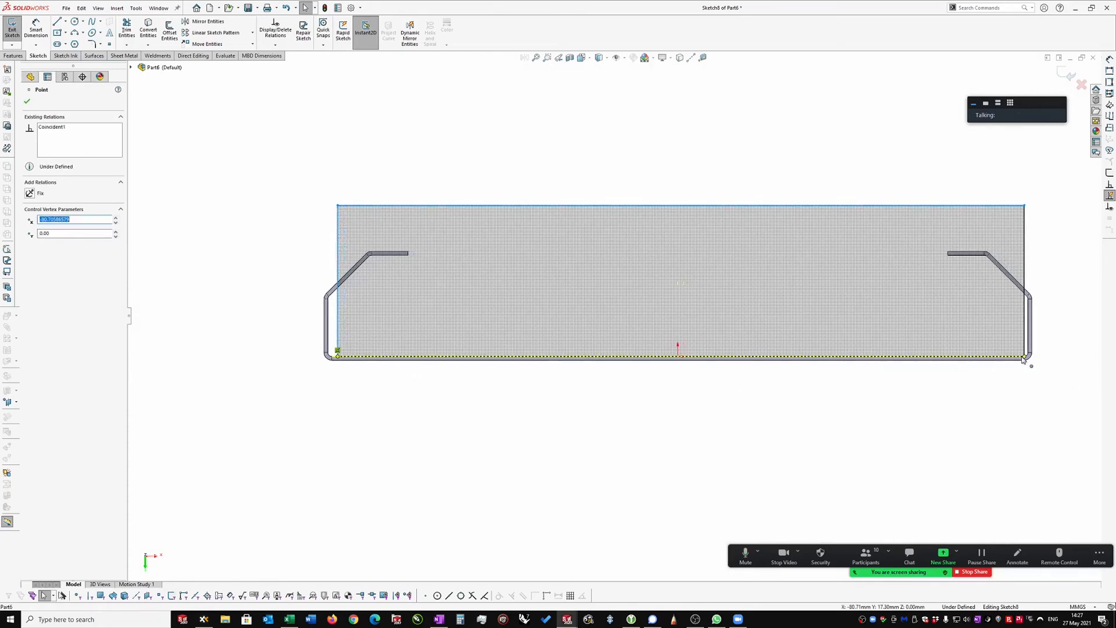
pyautogui.moveTo(1024, 356); pyautogui.dragTo(1018, 363)
# Step: Draw a vertical centerline from the sketch origin up past the profile's upper edge
pyautogui.moveTo(653, 470); pyautogui.dragTo(688, 474, button='right')
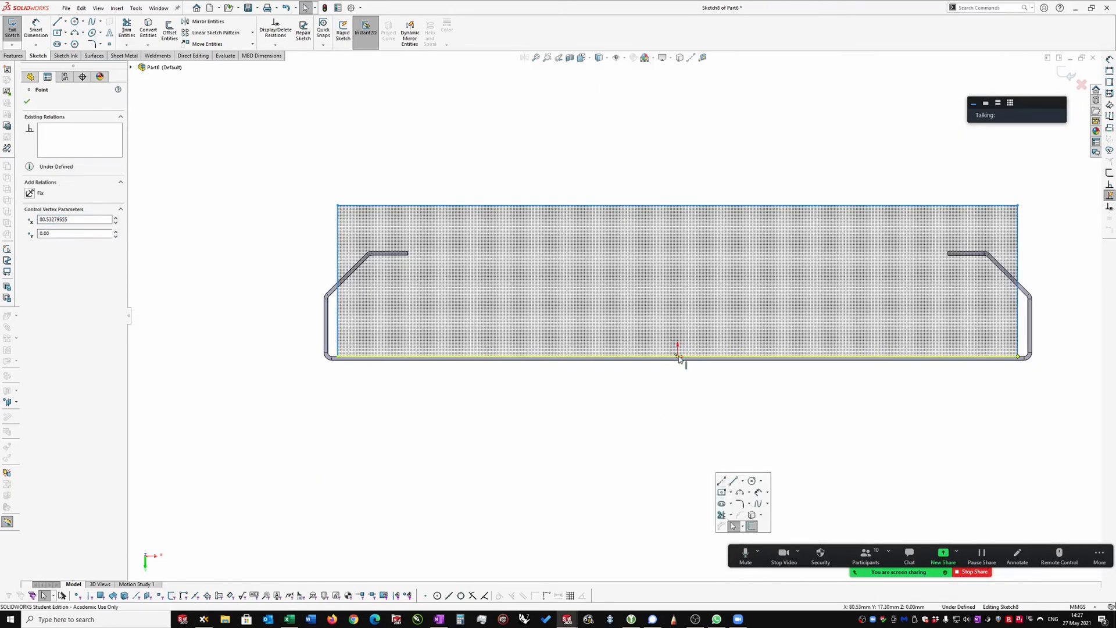
pyautogui.click(722, 477)
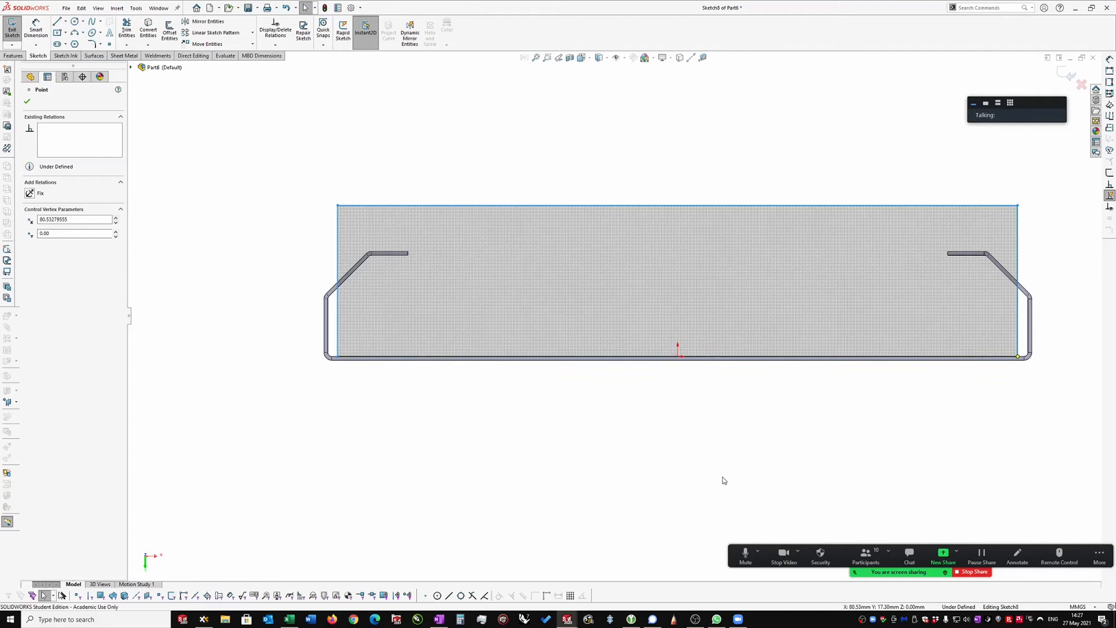
pyautogui.click(677, 356)
pyautogui.click(677, 172)
pyautogui.press('Escape')
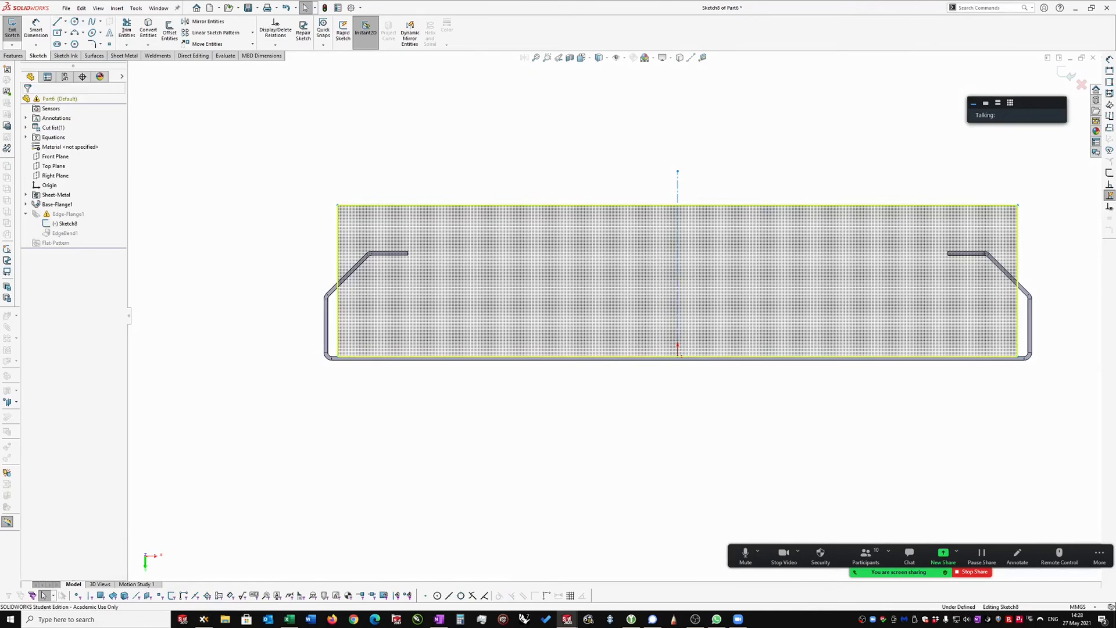
# Step: Make the profile's two vertical side lines symmetric about the centerline
pyautogui.click(1015, 327)
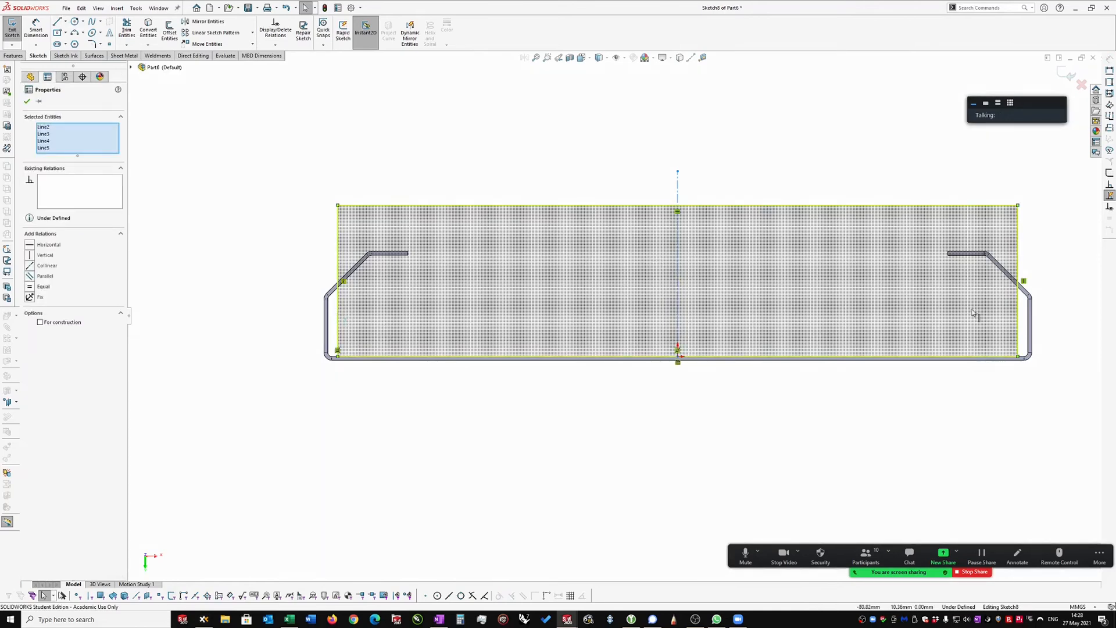
pyautogui.click(1040, 244)
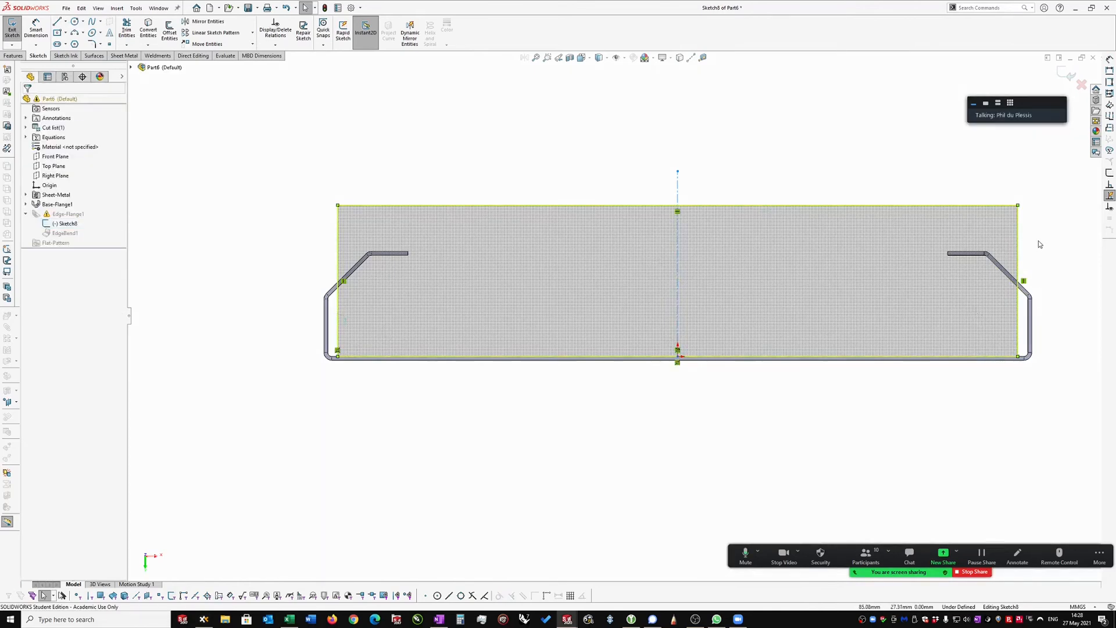
pyautogui.moveTo(1029, 226); pyautogui.dragTo(300, 230)
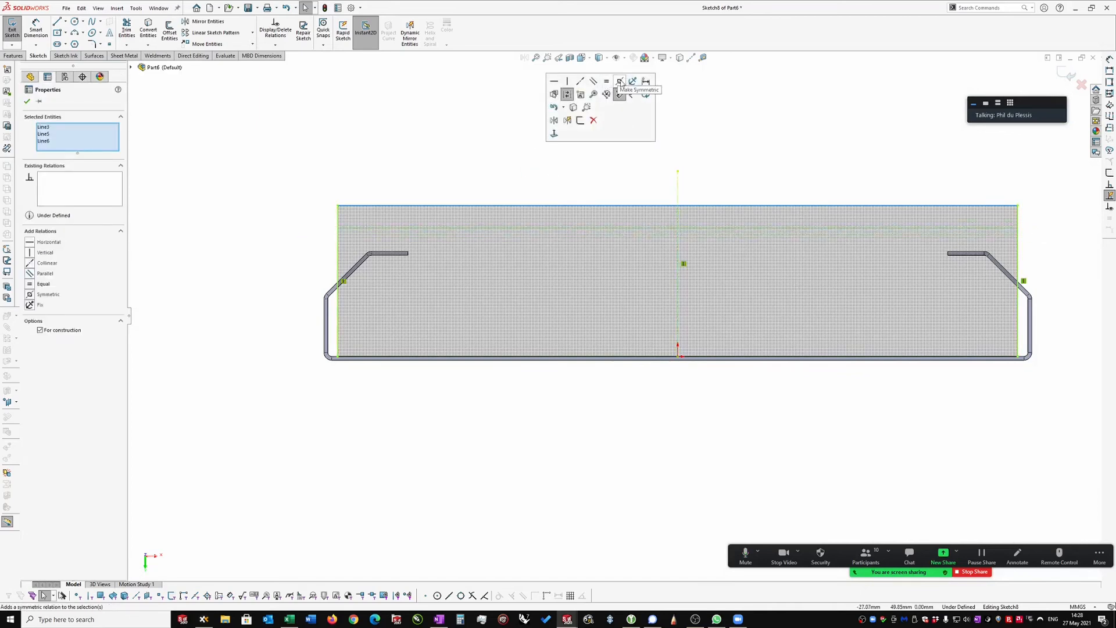
pyautogui.click(619, 82)
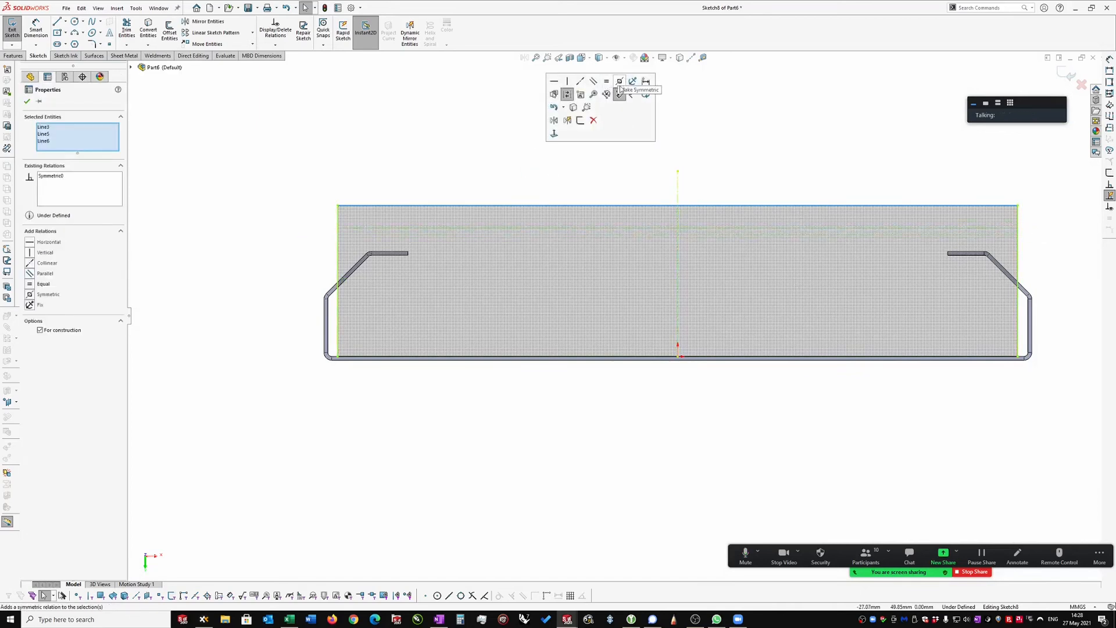
pyautogui.click(27, 101)
# Step: Dimension the flange profile's upper edge and set its width to 165 mm
pyautogui.press('d')
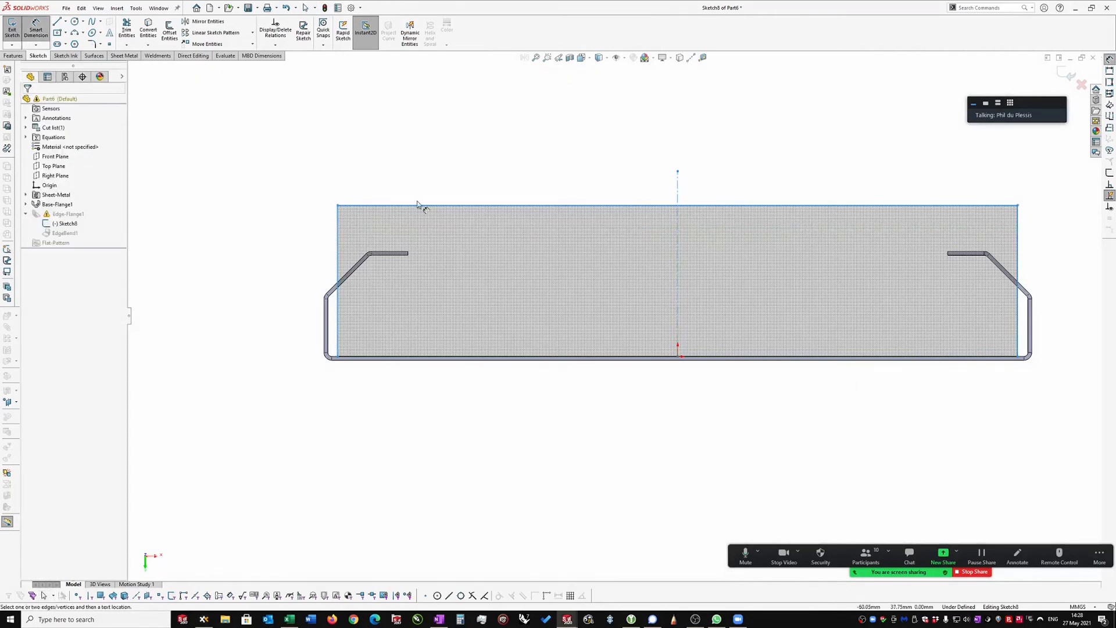
pyautogui.click(487, 206)
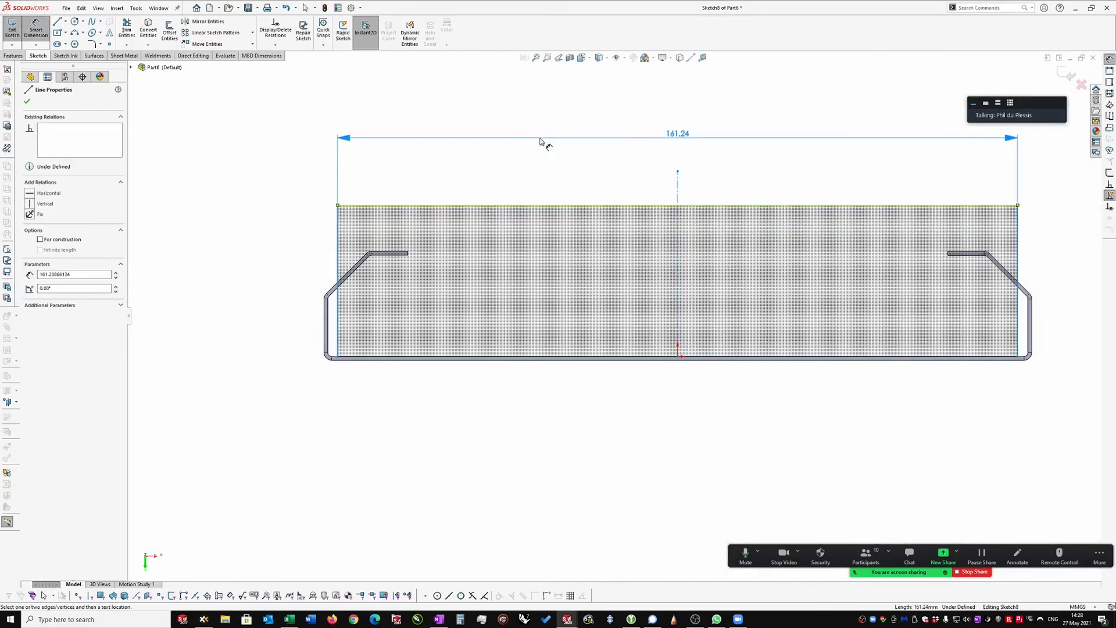
pyautogui.click(582, 152)
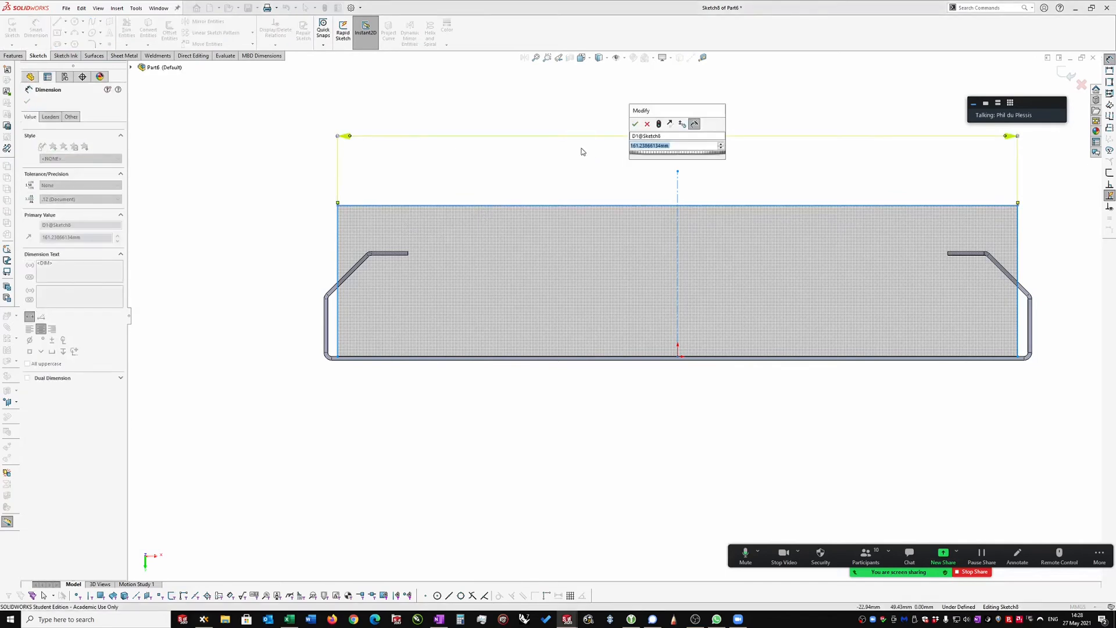
pyautogui.write('165')
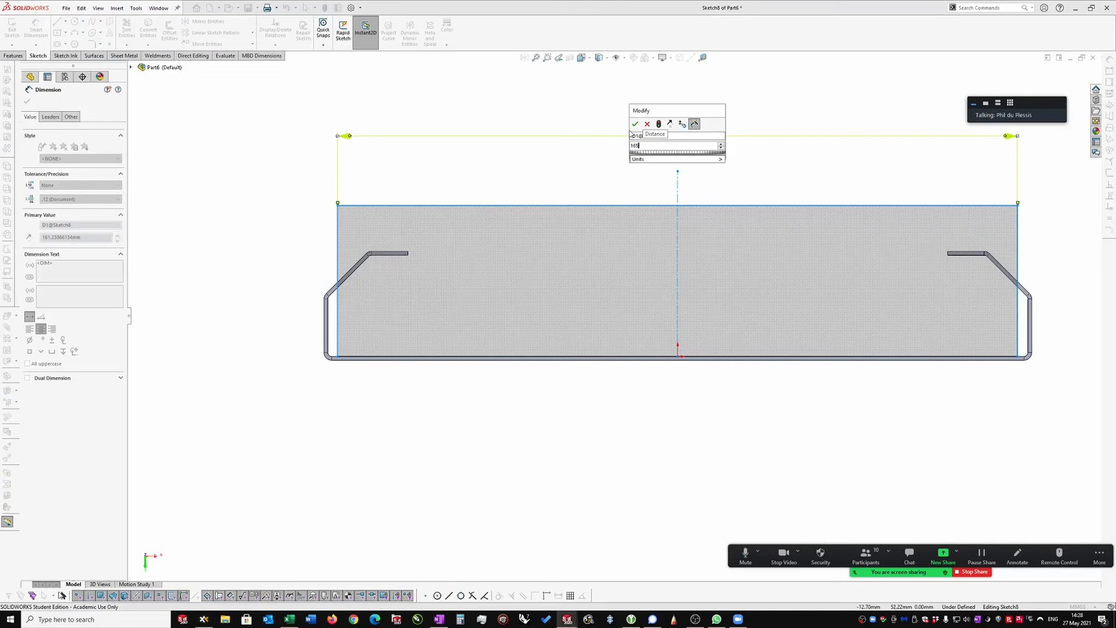
pyautogui.click(659, 124)
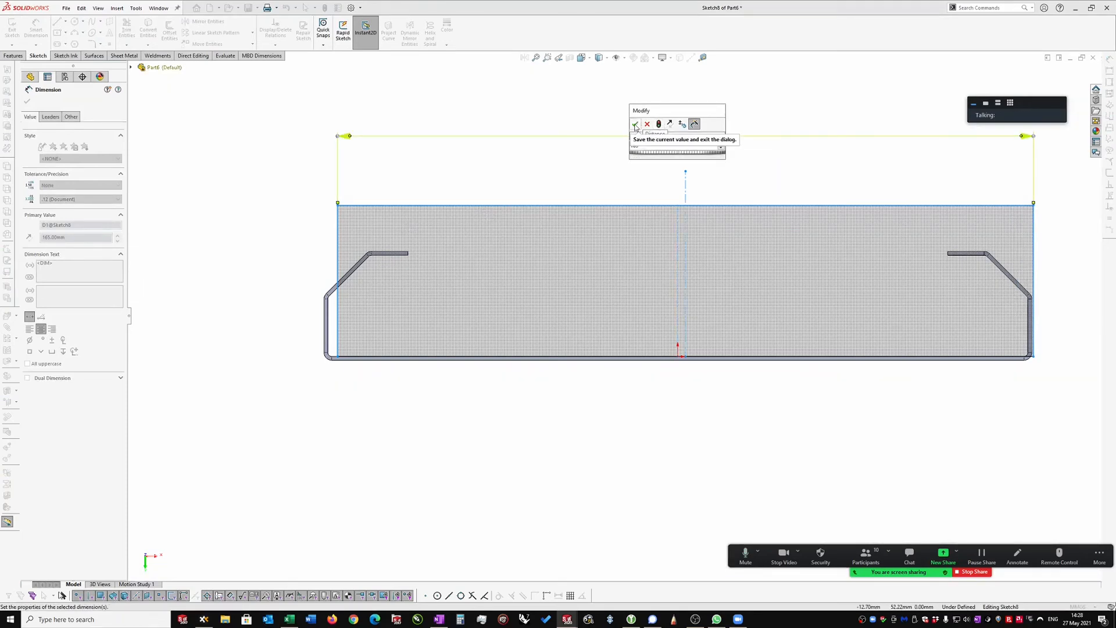
pyautogui.click(636, 124)
pyautogui.press('Escape')
pyautogui.scroll(-2, 688, 367)
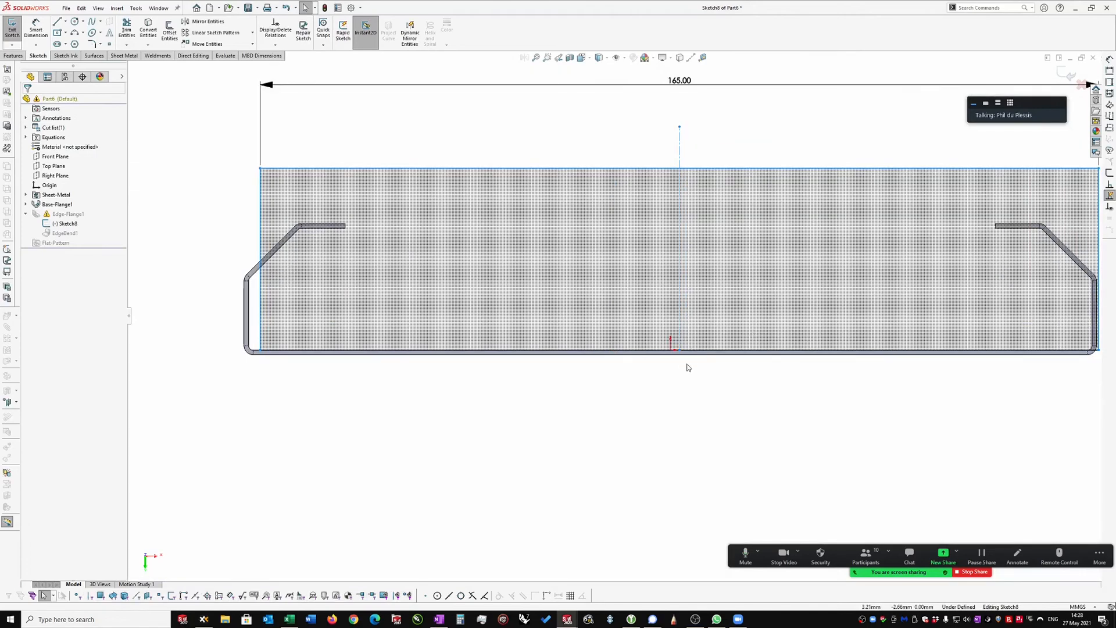
# Step: Move the centerline's lower endpoint onto the sketch origin to center the flange profile
pyautogui.click(676, 349)
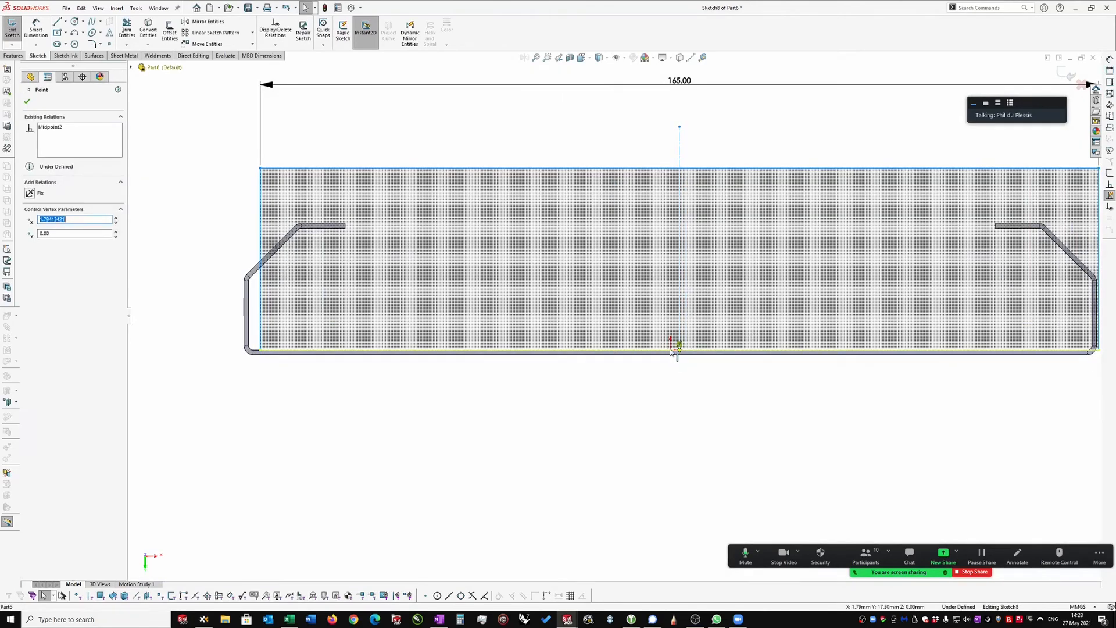
pyautogui.scroll(-3, 670, 350)
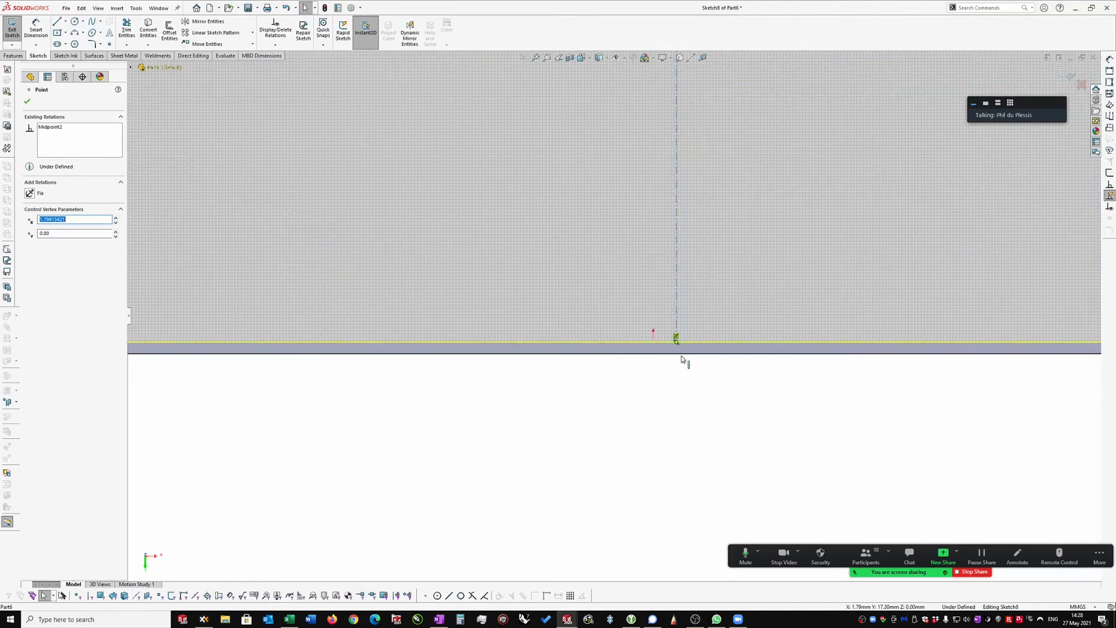
pyautogui.moveTo(677, 343)
pyautogui.mouseDown()
pyautogui.moveTo(616, 343)
pyautogui.moveTo(653, 343)
pyautogui.mouseUp()
pyautogui.scroll(5, 633, 349)
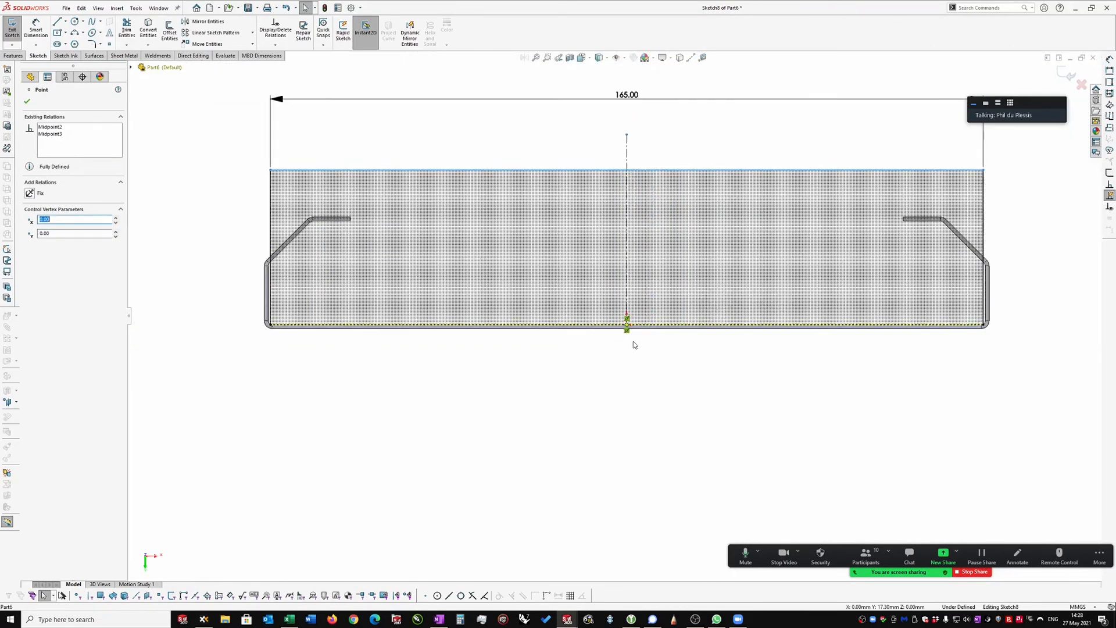
pyautogui.scroll(-2, 646, 141)
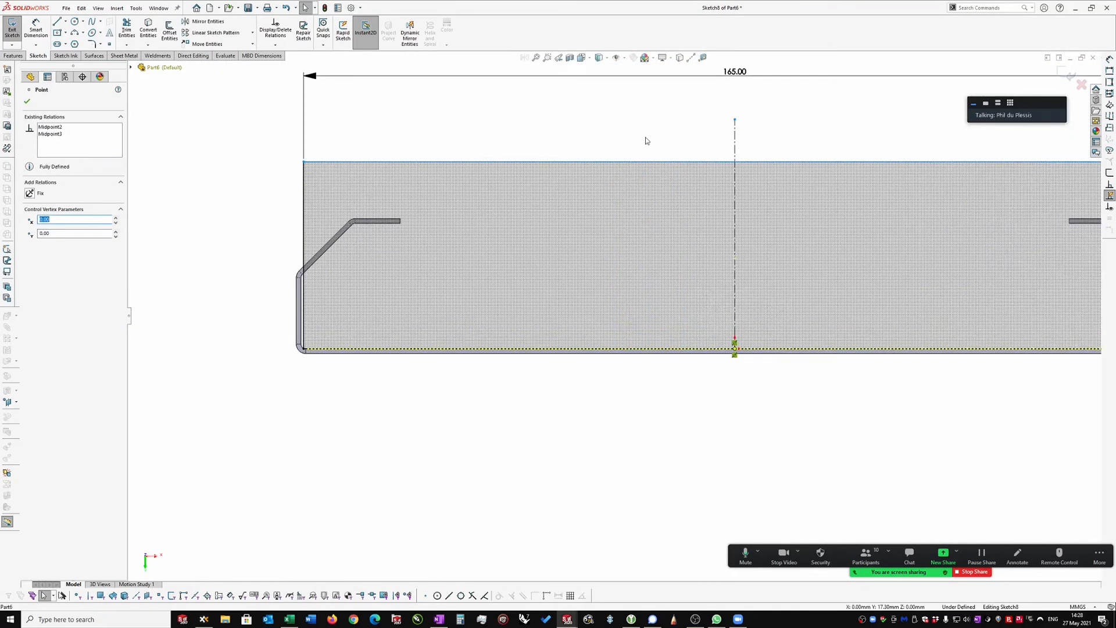
# Step: Set the flange profile's width dimension to 163 mm
pyautogui.click(746, 76)
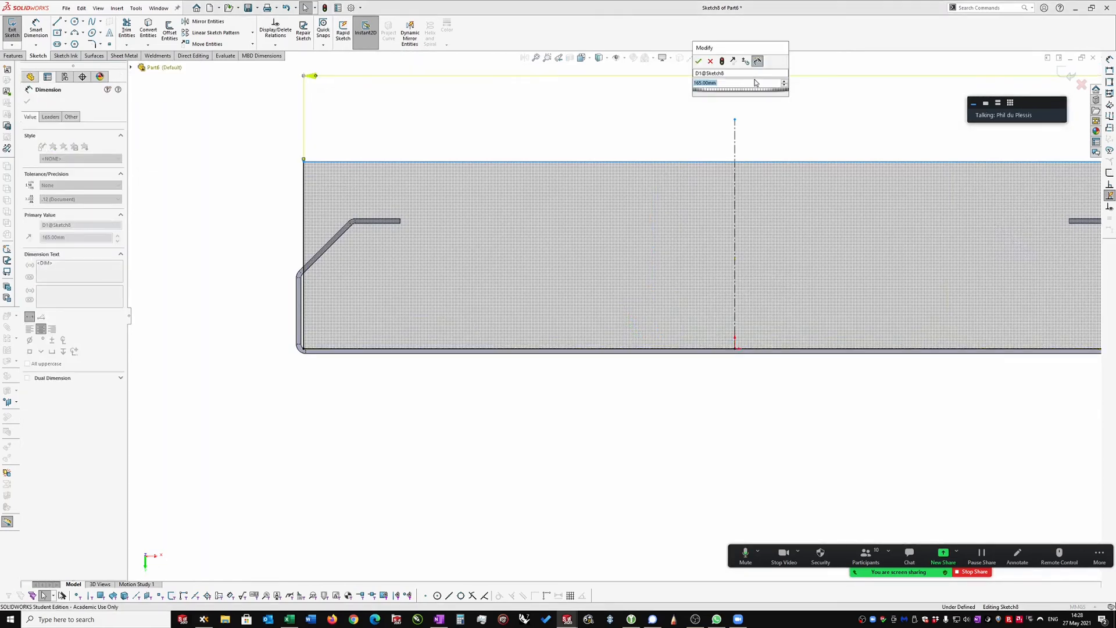
pyautogui.write('16')
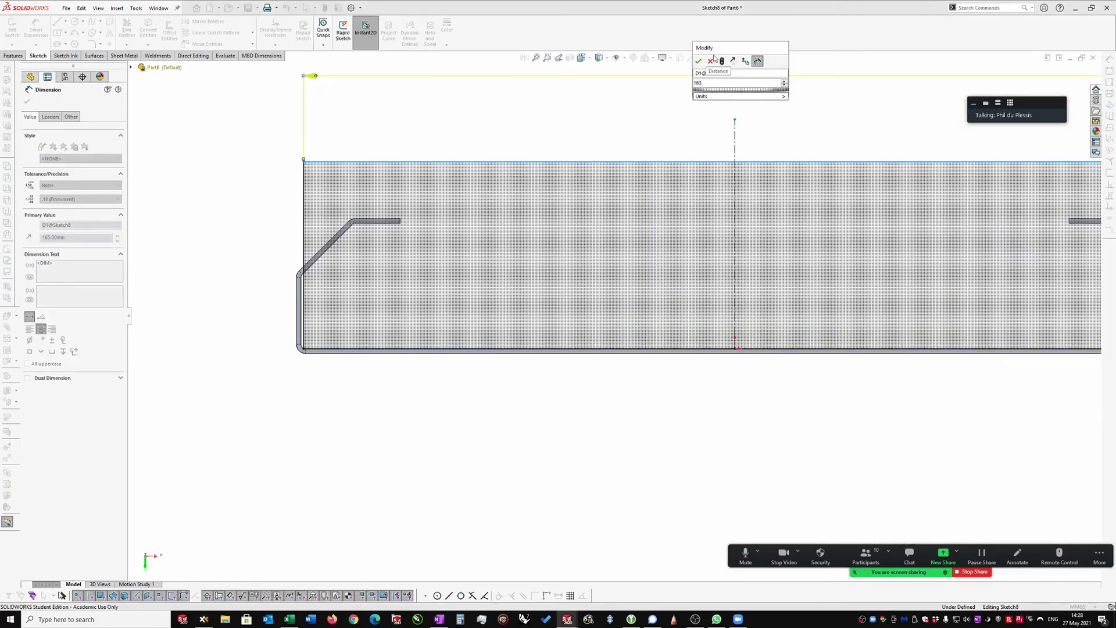
pyautogui.write('3')
pyautogui.click(721, 61)
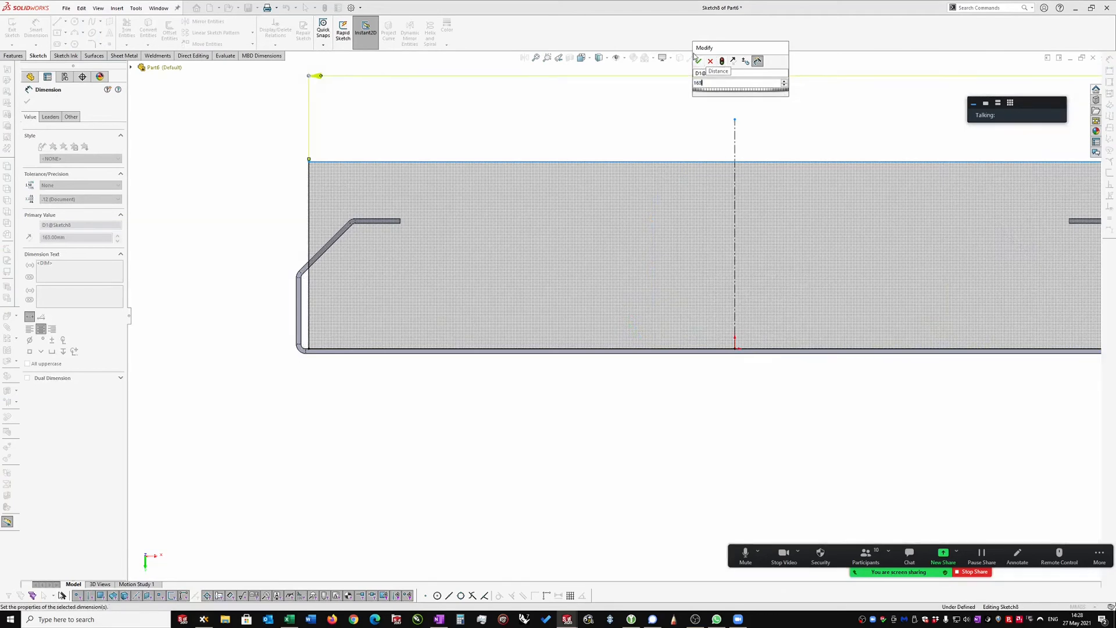
pyautogui.click(699, 62)
pyautogui.click(517, 135)
pyautogui.scroll(3, 487, 167)
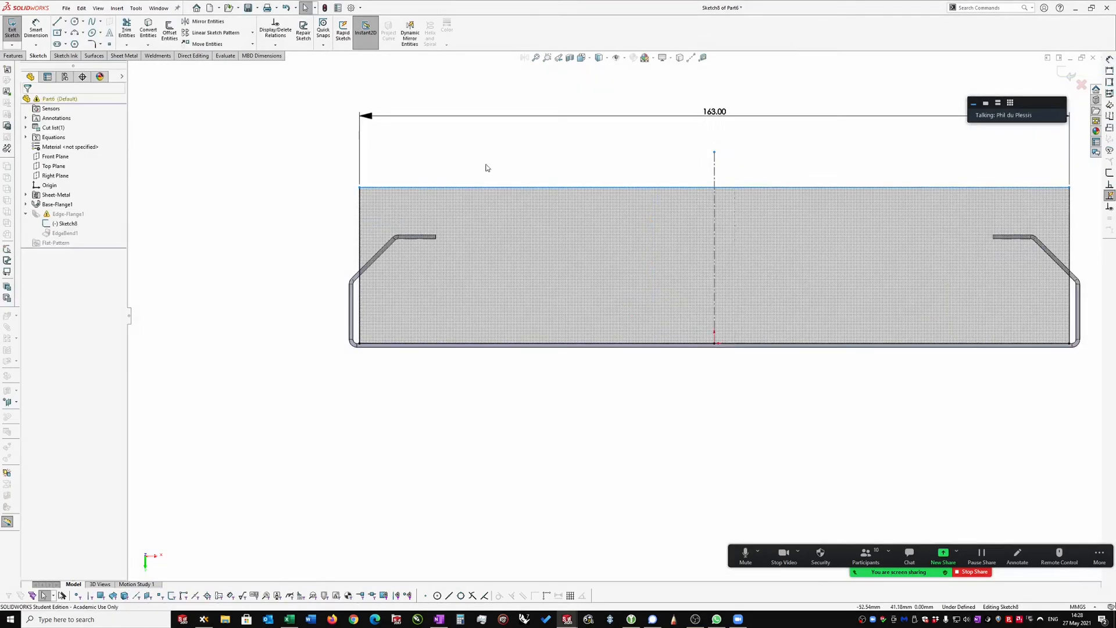
# Step: Convert the right base flange's outer edges, from the vertical wall through the slope to the upper lip, into sketch entities
pyautogui.scroll(-2, 957, 279)
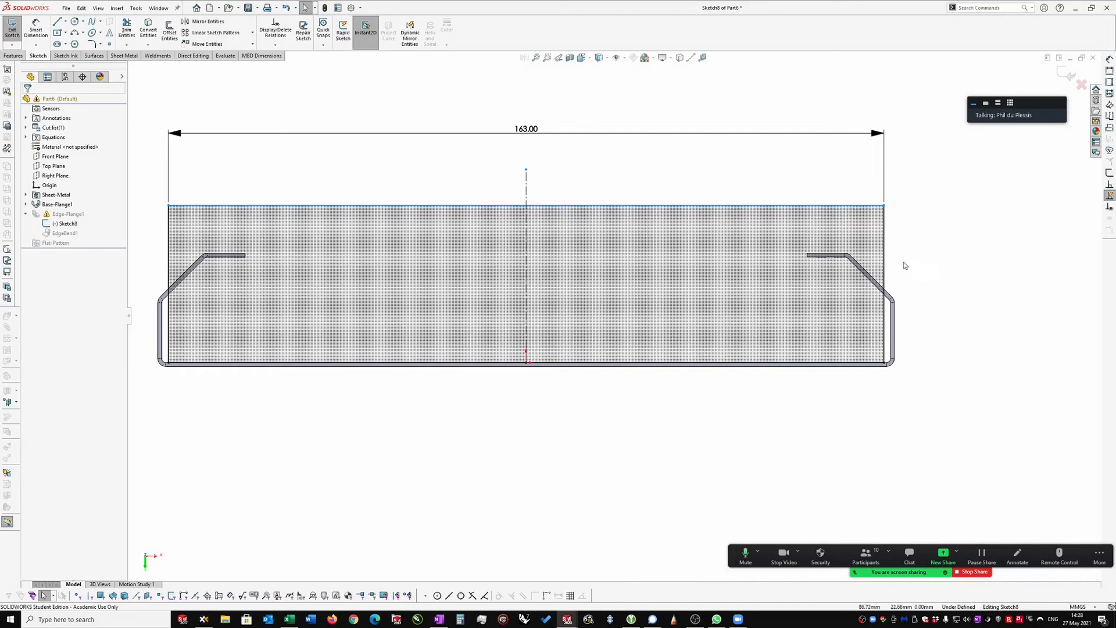
pyautogui.scroll(-1, 903, 265)
pyautogui.scroll(1, 892, 274)
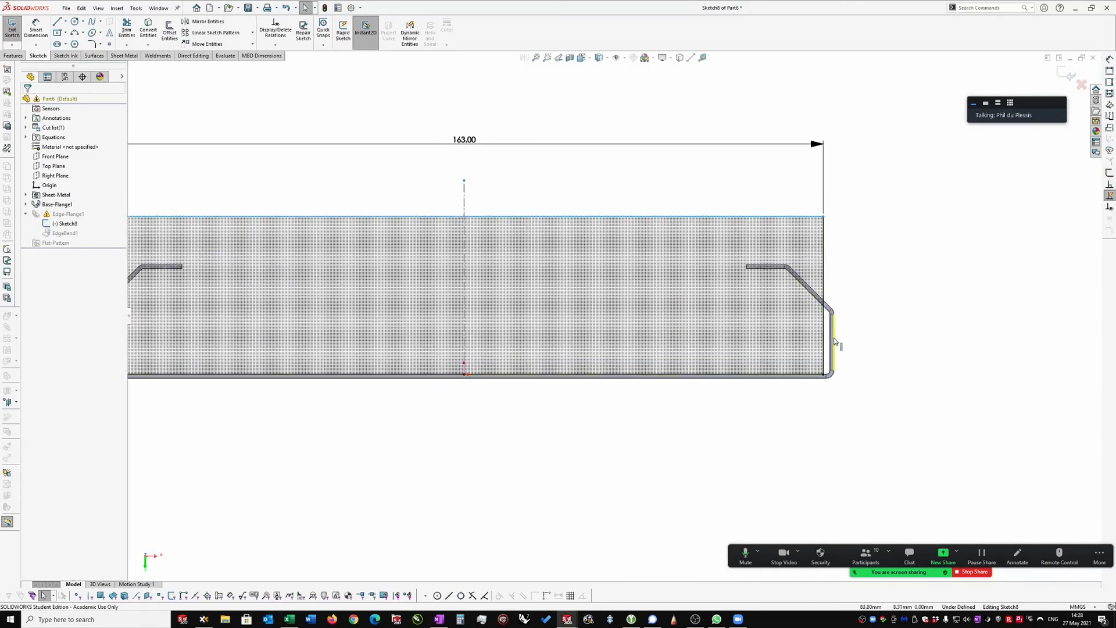
pyautogui.scroll(-6, 841, 314)
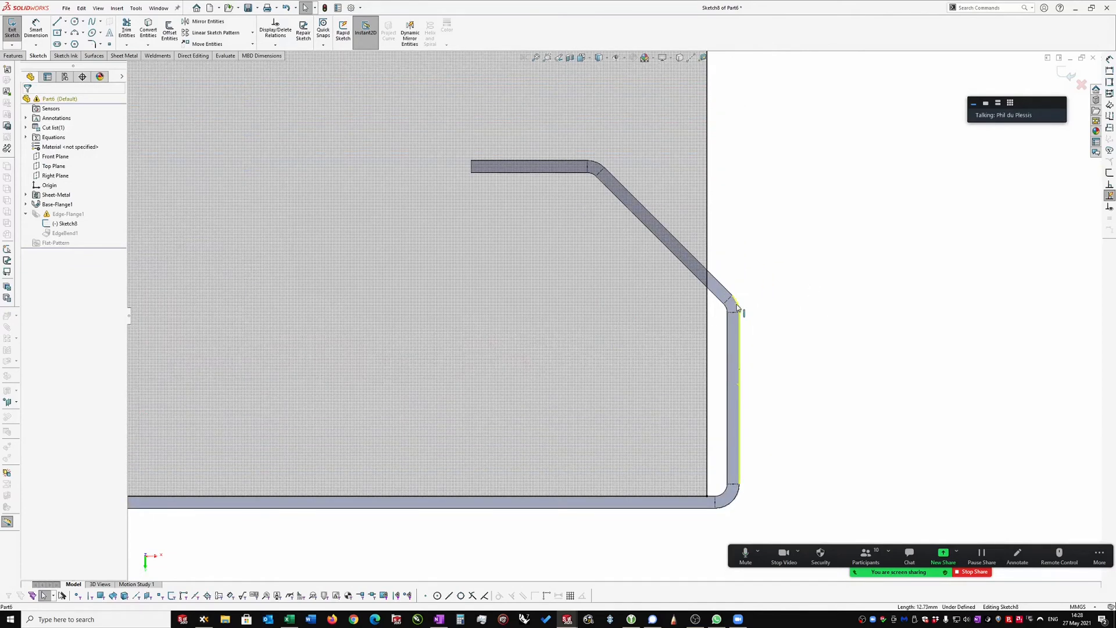
pyautogui.keyDown('ctrl'); pyautogui.click(600, 168); pyautogui.keyUp('ctrl')
pyautogui.keyDown('ctrl'); pyautogui.click(578, 172); pyautogui.keyUp('ctrl')
pyautogui.press('s')
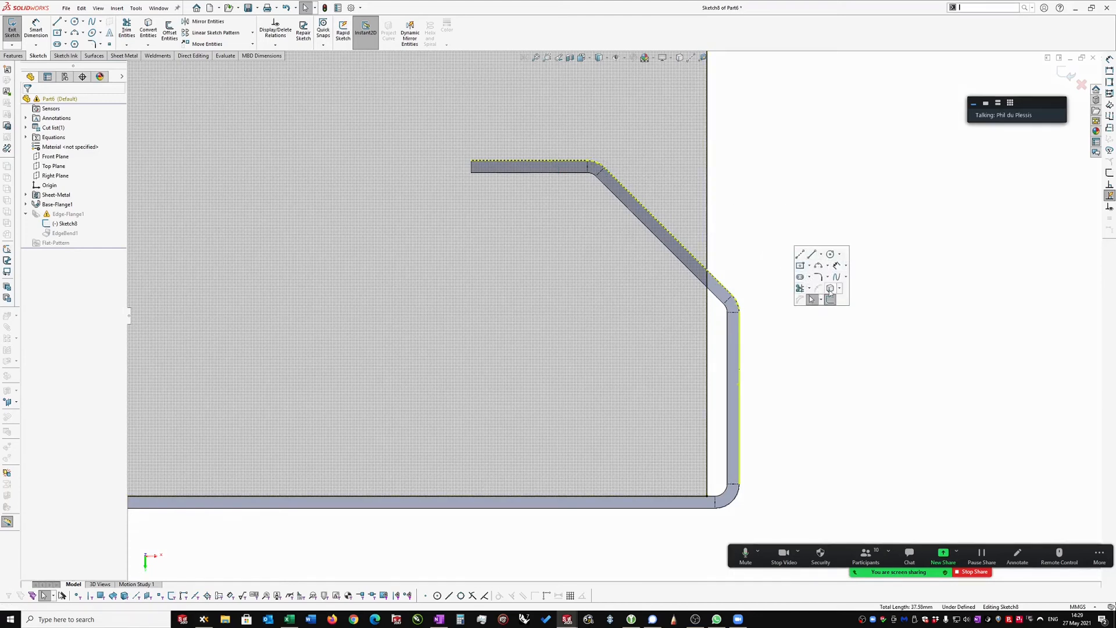
pyautogui.click(832, 289)
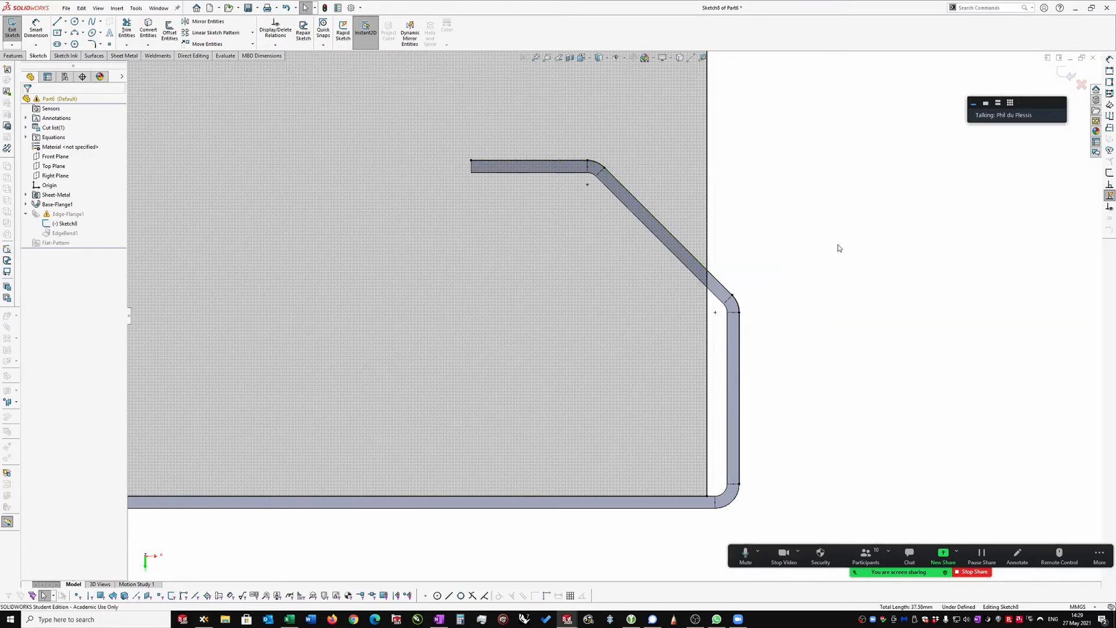
# Step: Try deleting the rectangular profile's outline lines together, and undo the deletion
pyautogui.scroll(1, 778, 222)
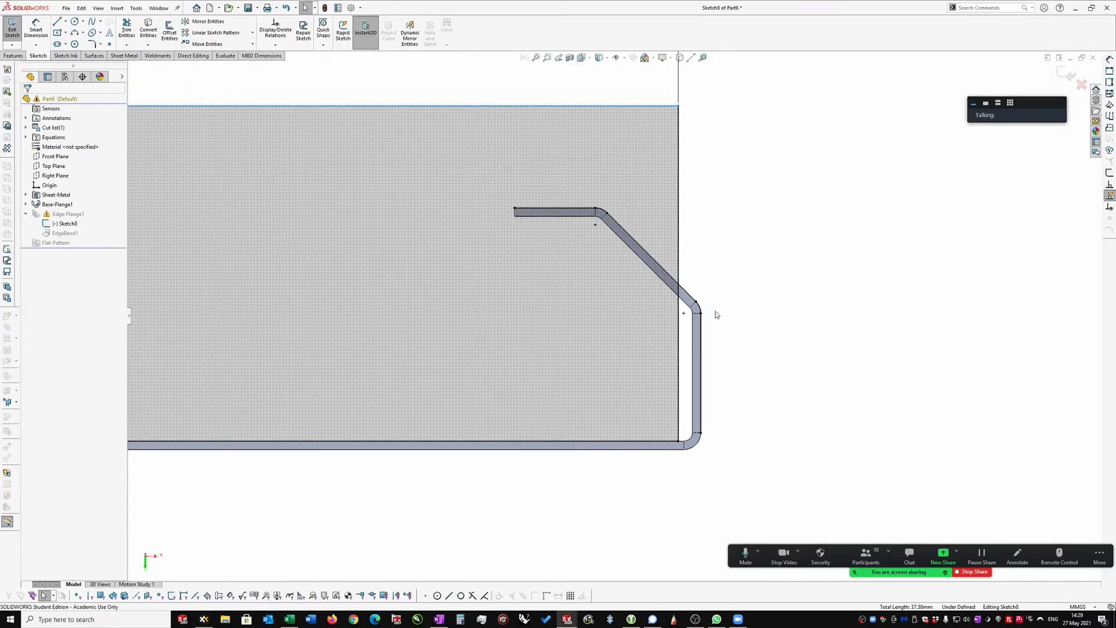
pyautogui.press('z')
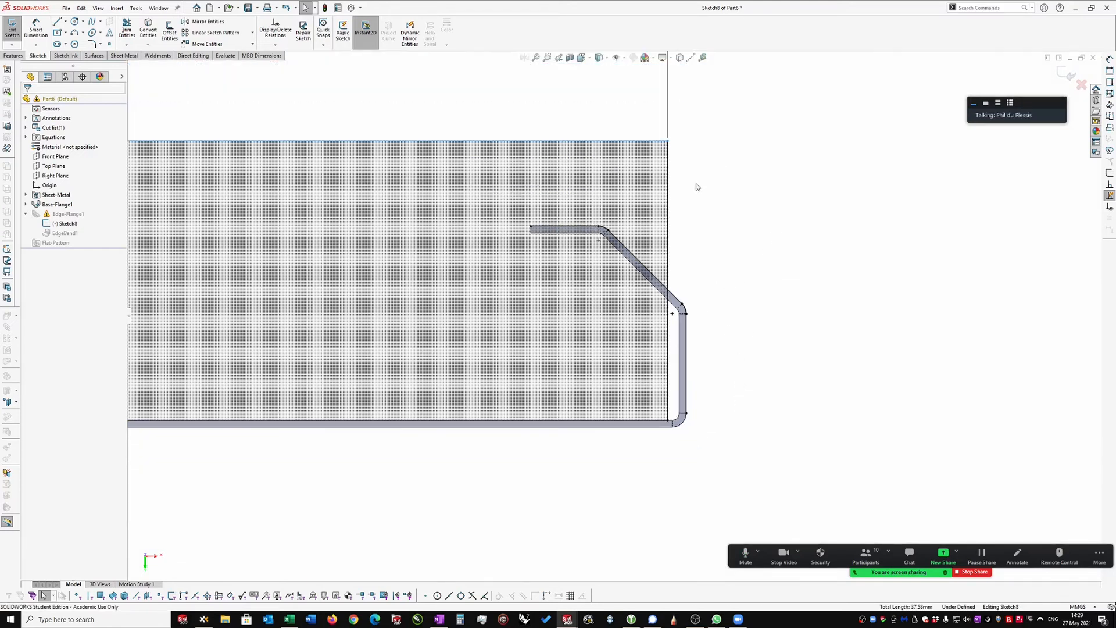
pyautogui.click(601, 141)
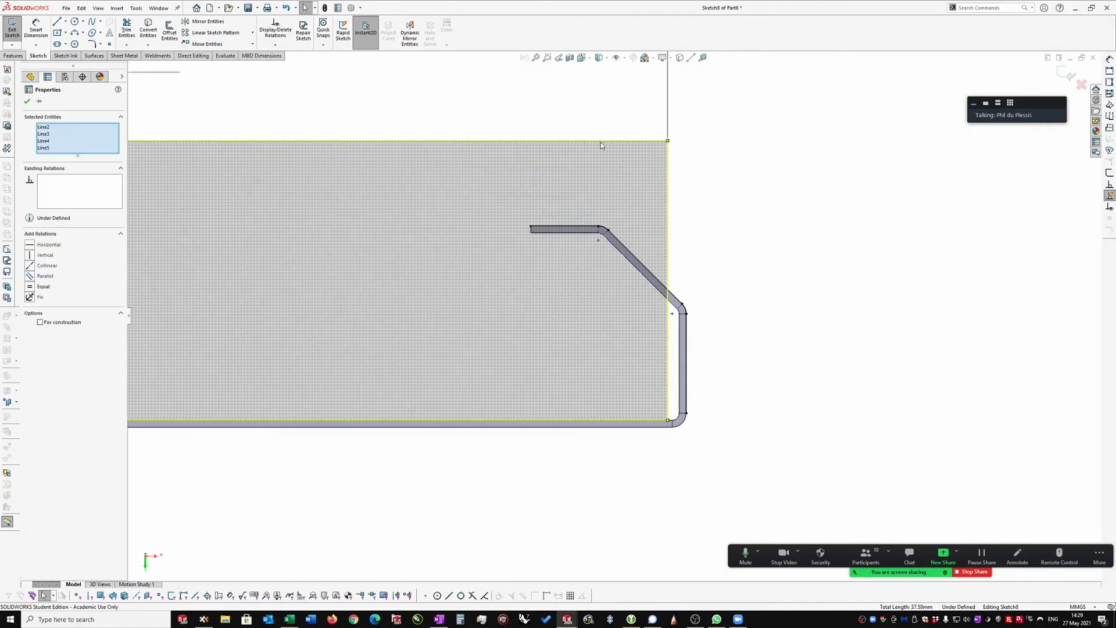
pyautogui.click(662, 281)
pyautogui.press('Delete')
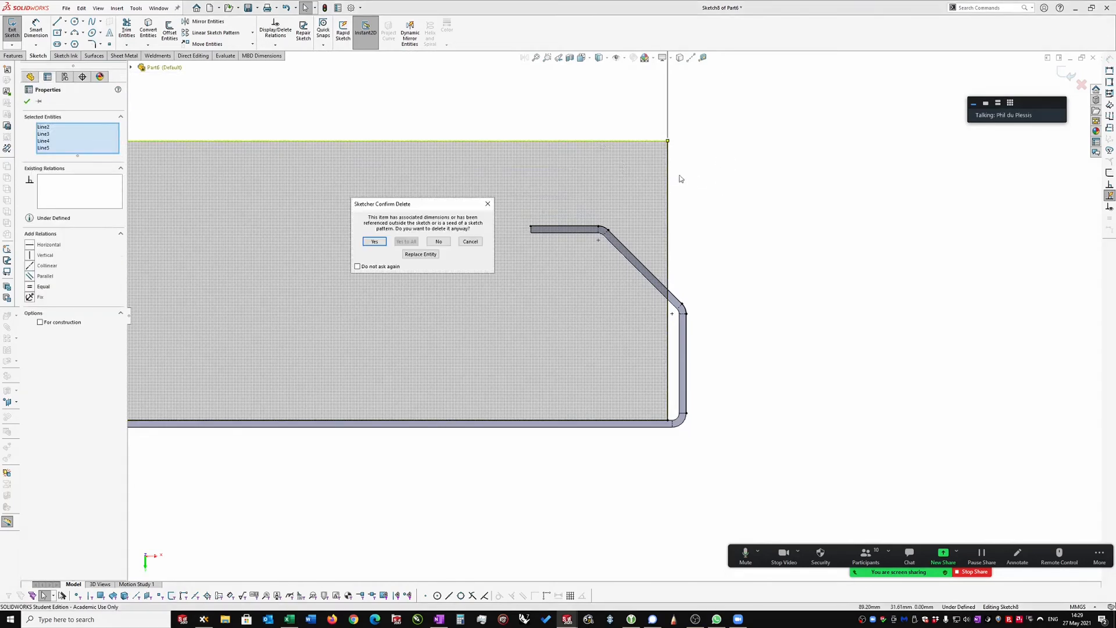
pyautogui.click(376, 241)
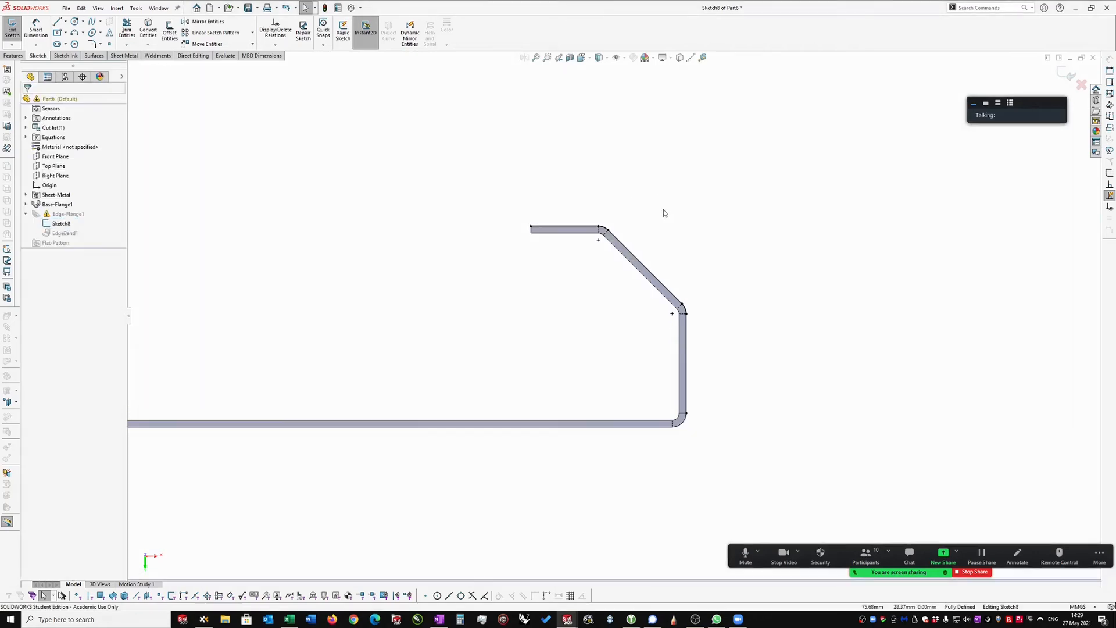
pyautogui.hotkey('ctrl', 'z')
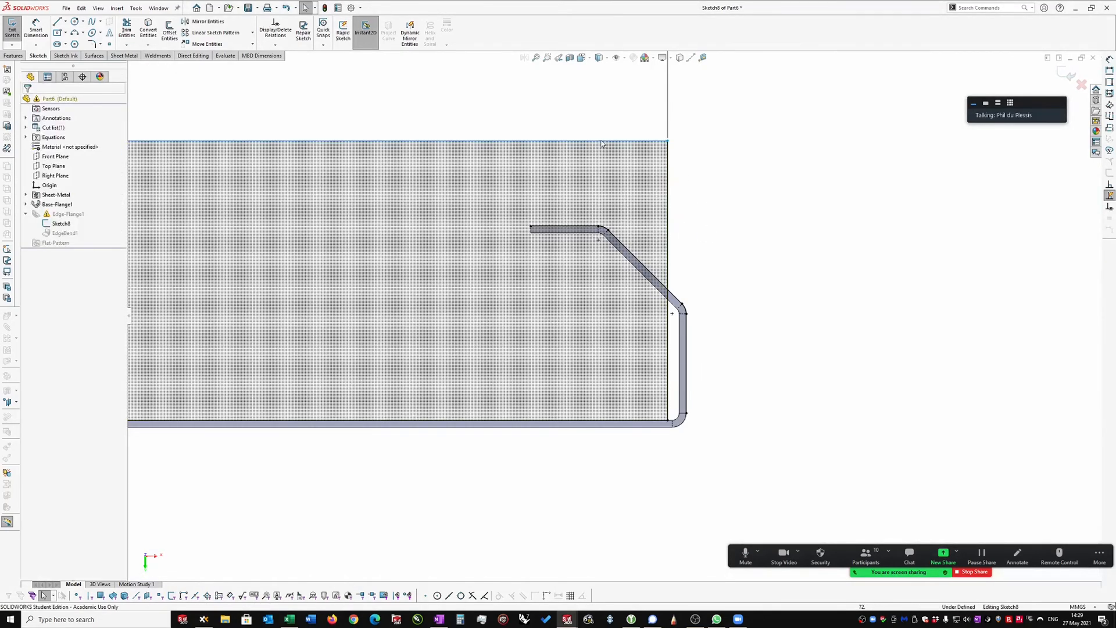
# Step: Delete the profile's upper line and draw a short horizontal line from the converted wall edge's lower end to the right side line
pyautogui.click(637, 150)
pyautogui.press('Delete')
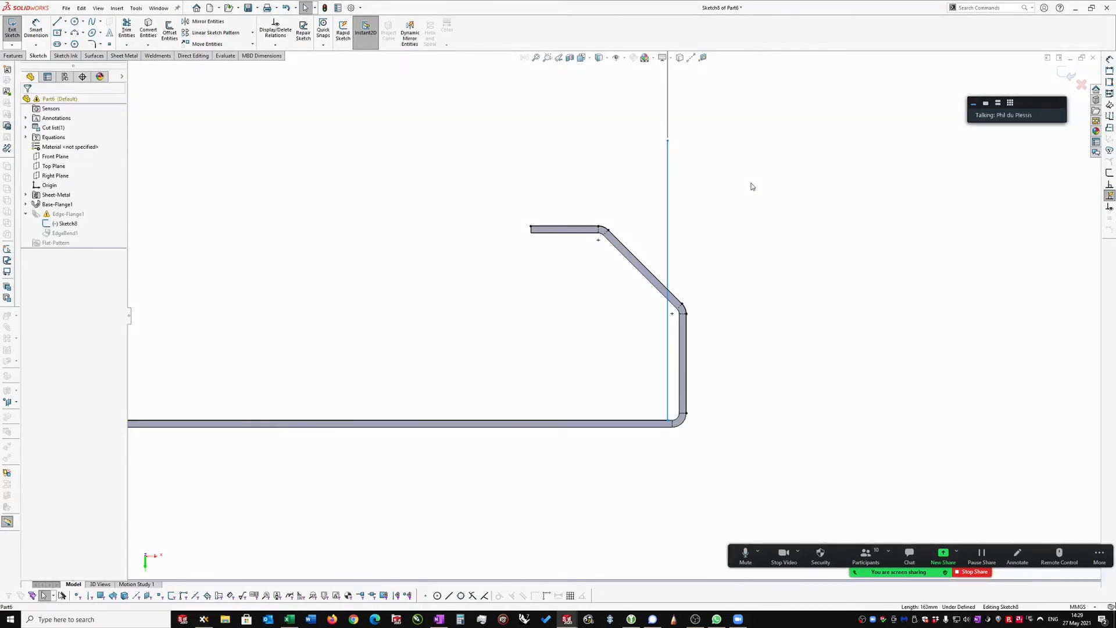
pyautogui.scroll(-2, 714, 357)
pyautogui.scroll(-3, 718, 429)
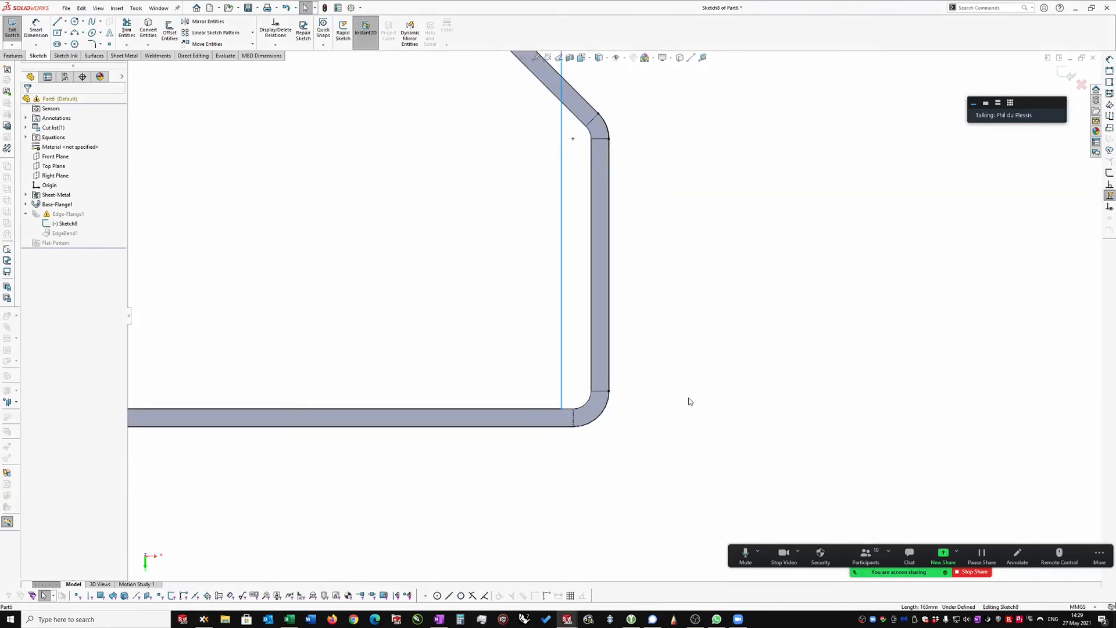
pyautogui.moveTo(689, 401); pyautogui.dragTo(690, 389, button='right')
pyautogui.press('s')
pyautogui.click(752, 410)
pyautogui.press('l')
pyautogui.click(616, 395)
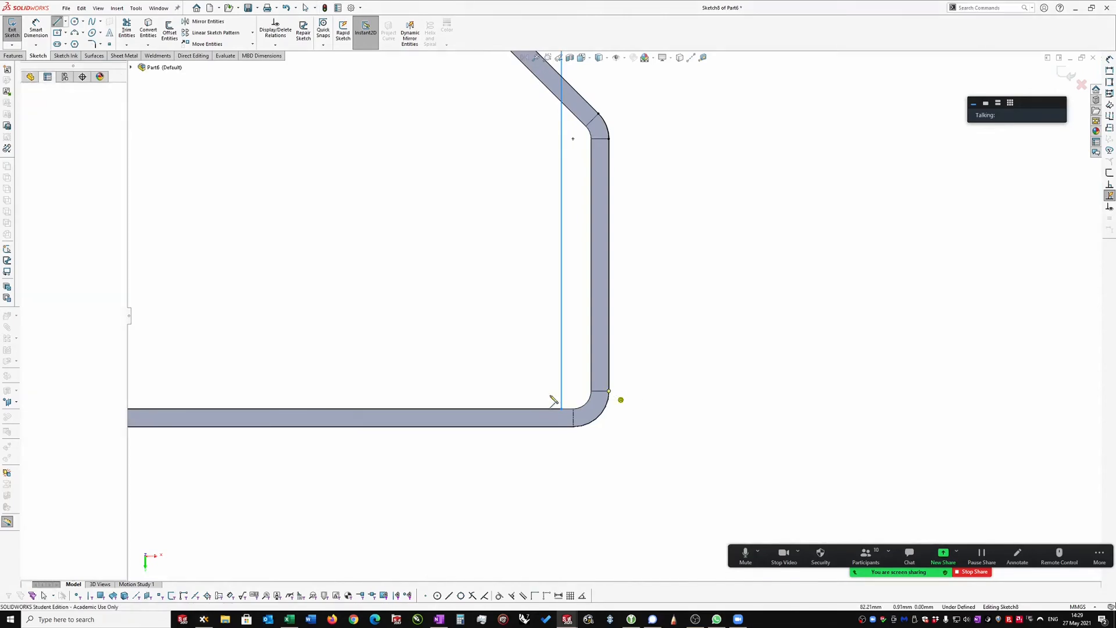
pyautogui.click(562, 391)
pyautogui.press('Escape')
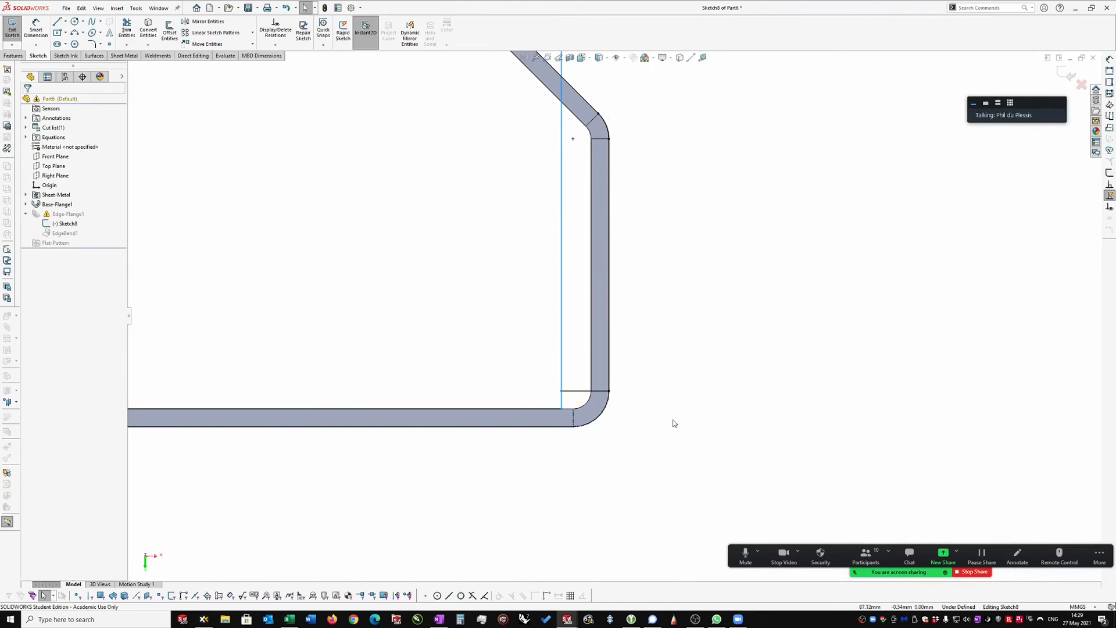
# Step: Trim the right side line above the short horizontal line and remove the profile's left side line
pyautogui.scroll(2, 716, 291)
pyautogui.moveTo(712, 243); pyautogui.dragTo(686, 251, button='right')
pyautogui.moveTo(556, 261); pyautogui.dragTo(580, 260)
pyautogui.moveTo(614, 96); pyautogui.dragTo(567, 81)
pyautogui.scroll(3, 637, 169)
pyautogui.scroll(-2, 633, 336)
pyautogui.scroll(8, 634, 335)
pyautogui.scroll(-2, 570, 314)
pyautogui.scroll(-2, 267, 259)
pyautogui.click(27, 103)
pyautogui.moveTo(158, 186); pyautogui.dragTo(248, 414)
pyautogui.click(308, 404)
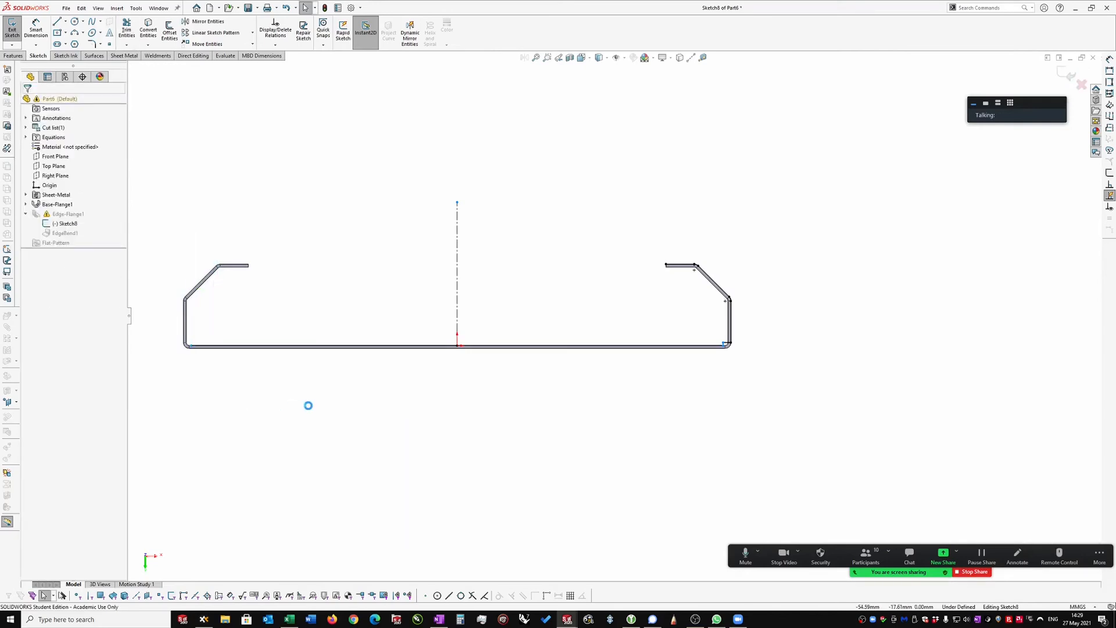
# Step: Mirror the right side's converted outline and notch lines about the vertical centerline, keeping the originals
pyautogui.scroll(-3, 723, 345)
pyautogui.scroll(2, 709, 304)
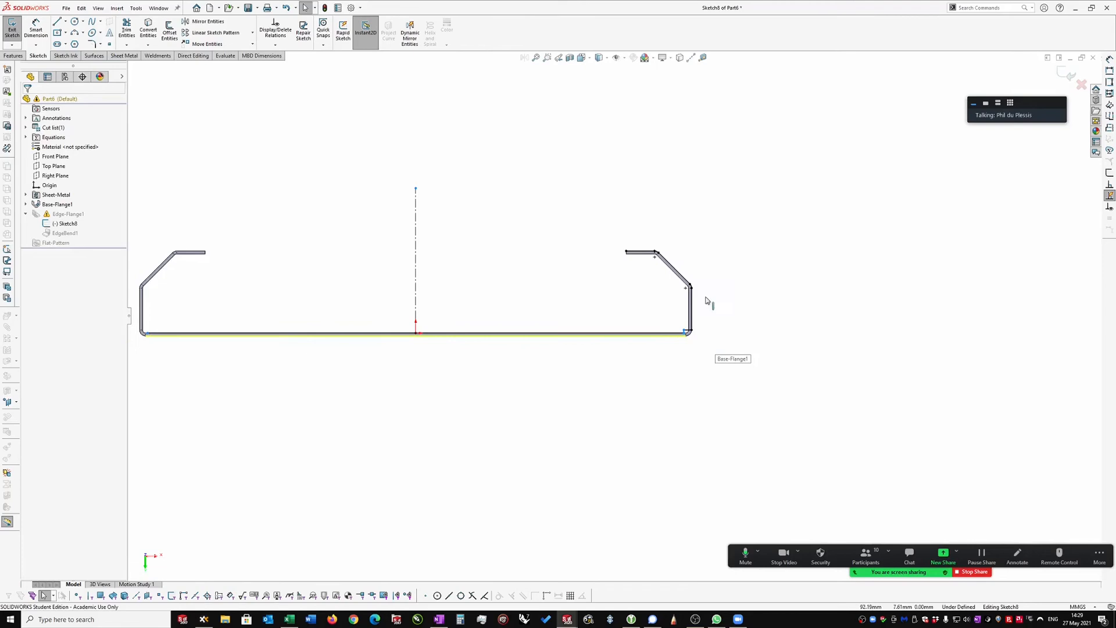
pyautogui.moveTo(593, 228); pyautogui.dragTo(736, 357)
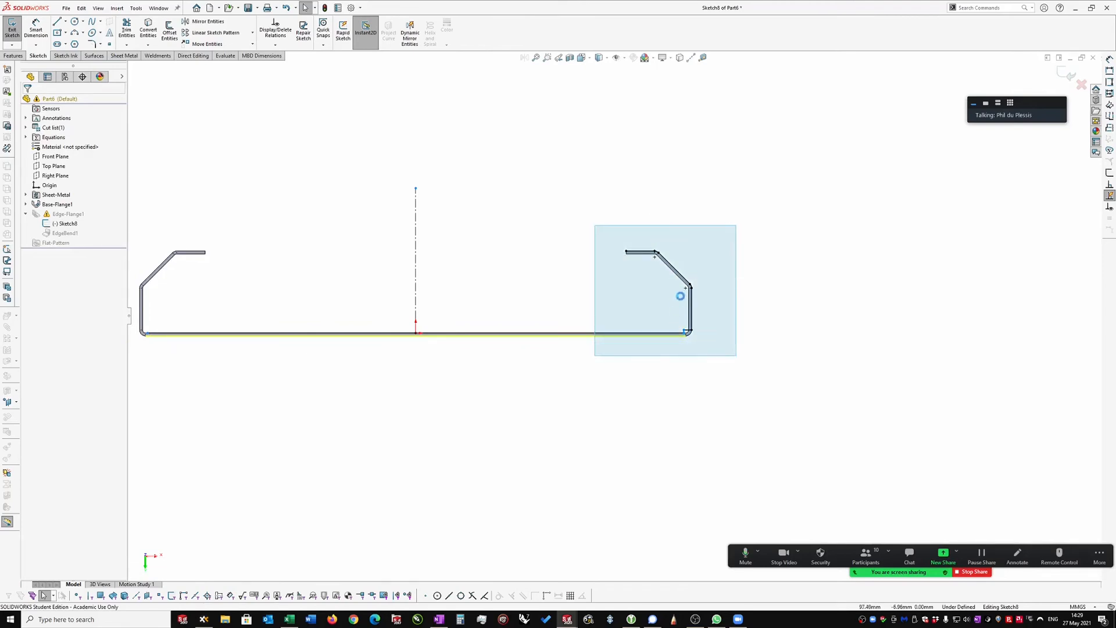
pyautogui.rightClick(749, 216)
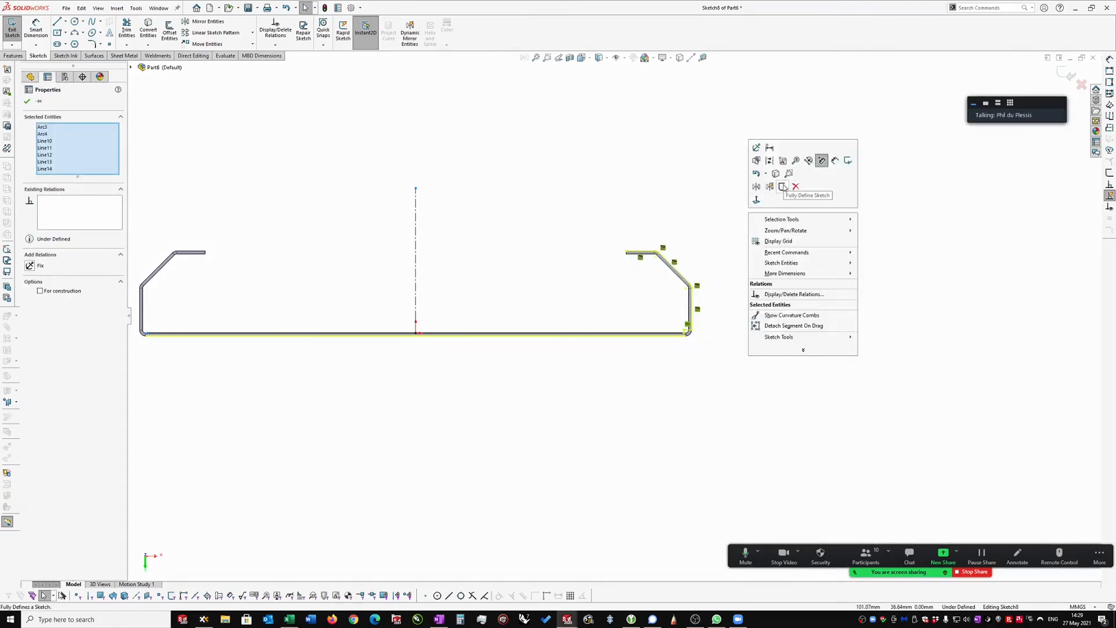
pyautogui.click(725, 198)
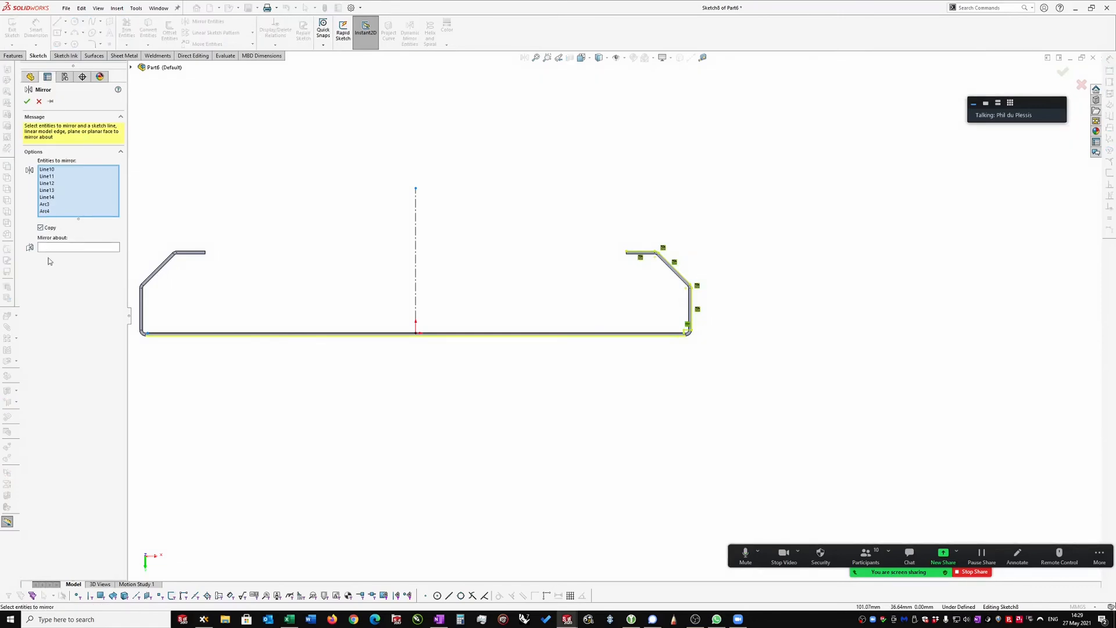
pyautogui.click(48, 249)
pyautogui.click(416, 228)
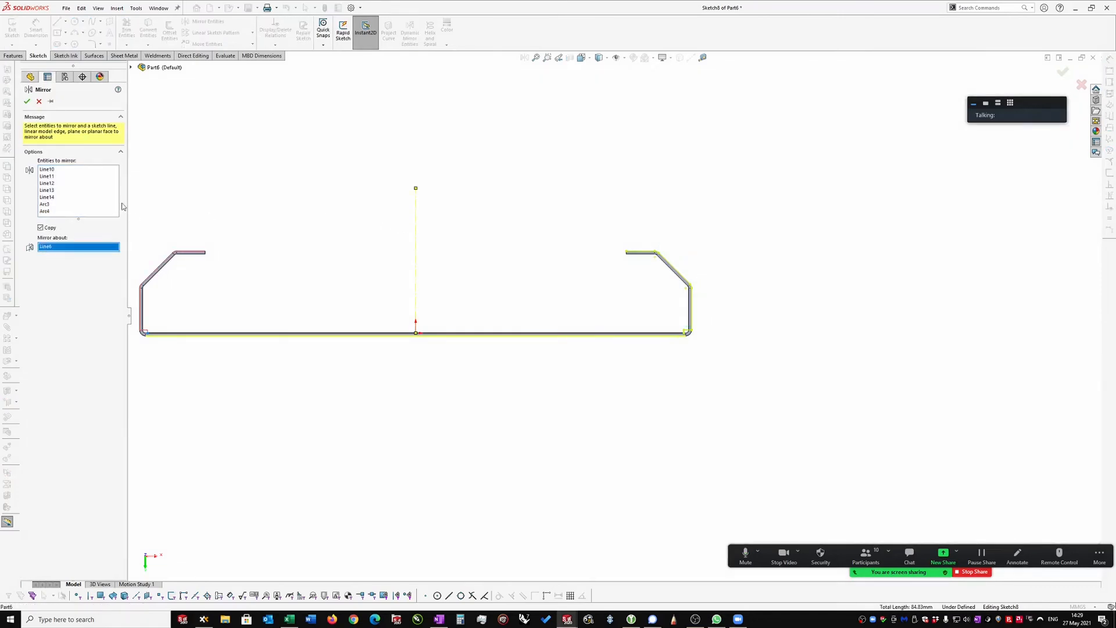
pyautogui.click(26, 102)
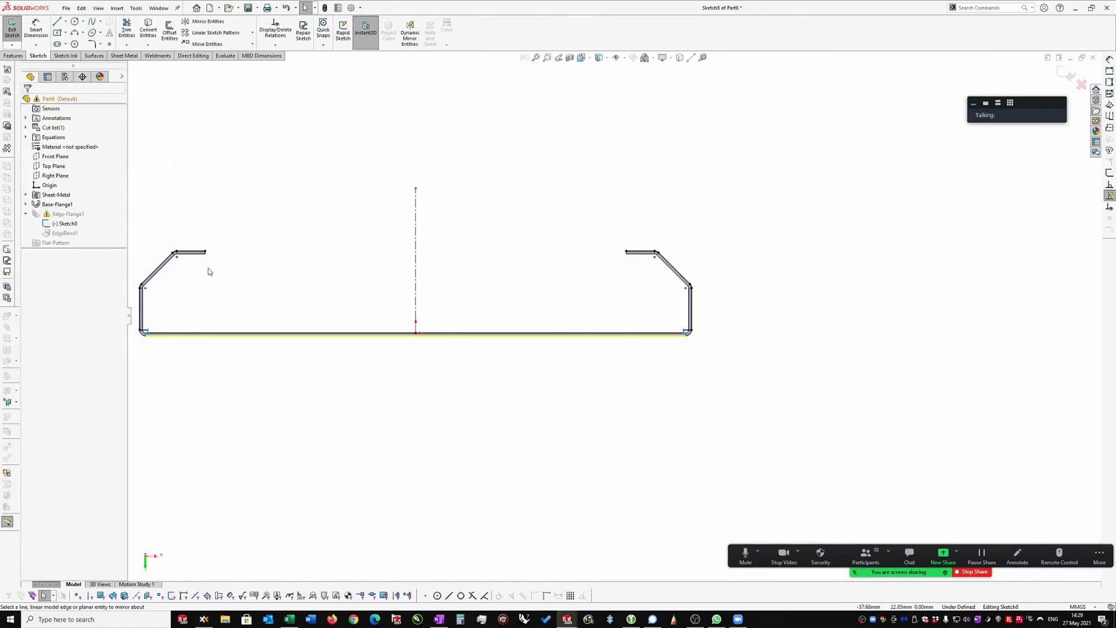
# Step: Delete the mirrored left lip line and extend the right lip line past the centerline to the left slope, closing the profile
pyautogui.press('f')
pyautogui.click(246, 238)
pyautogui.press('Delete')
pyautogui.press('t')
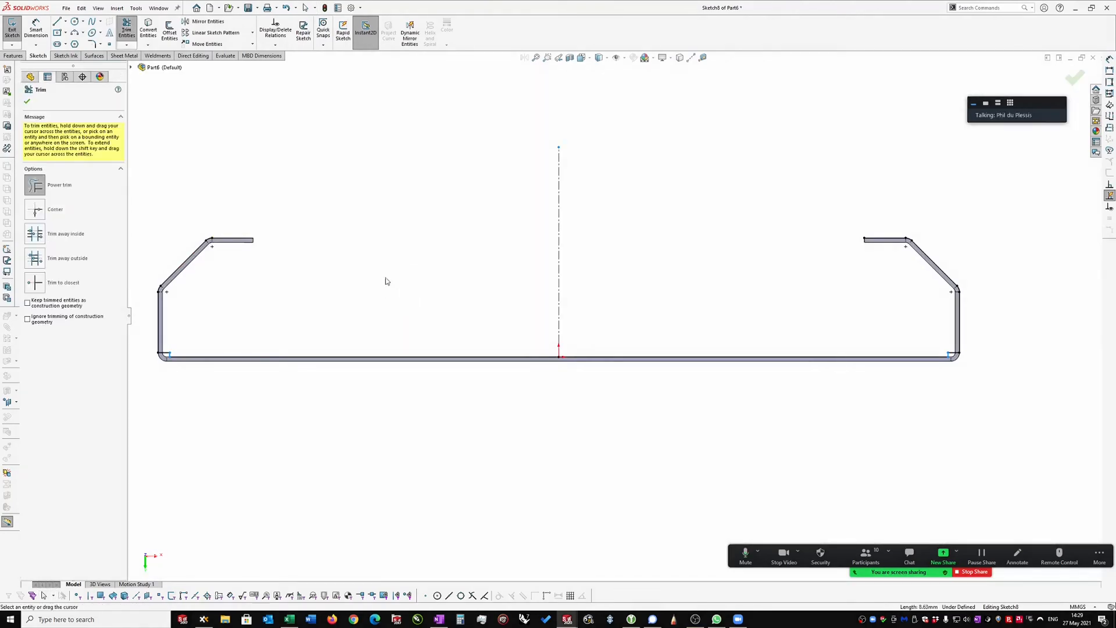
pyautogui.keyDown('shift'); pyautogui.moveTo(863, 206); pyautogui.dragTo(883, 288); pyautogui.keyUp('shift')
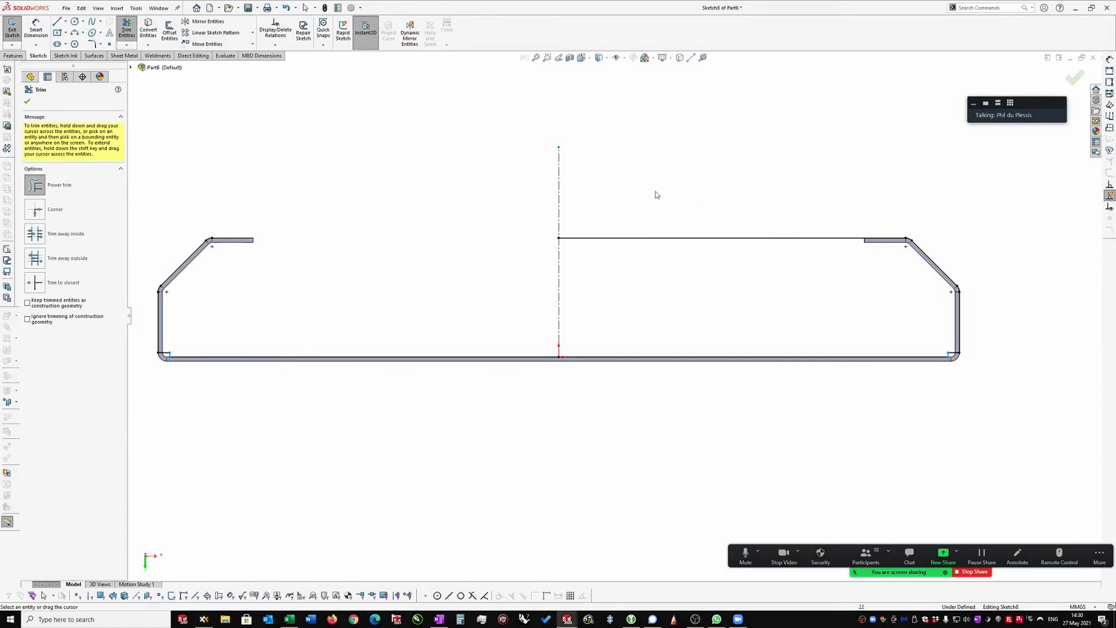
pyautogui.keyDown('shift'); pyautogui.moveTo(656, 194); pyautogui.dragTo(577, 290); pyautogui.keyUp('shift')
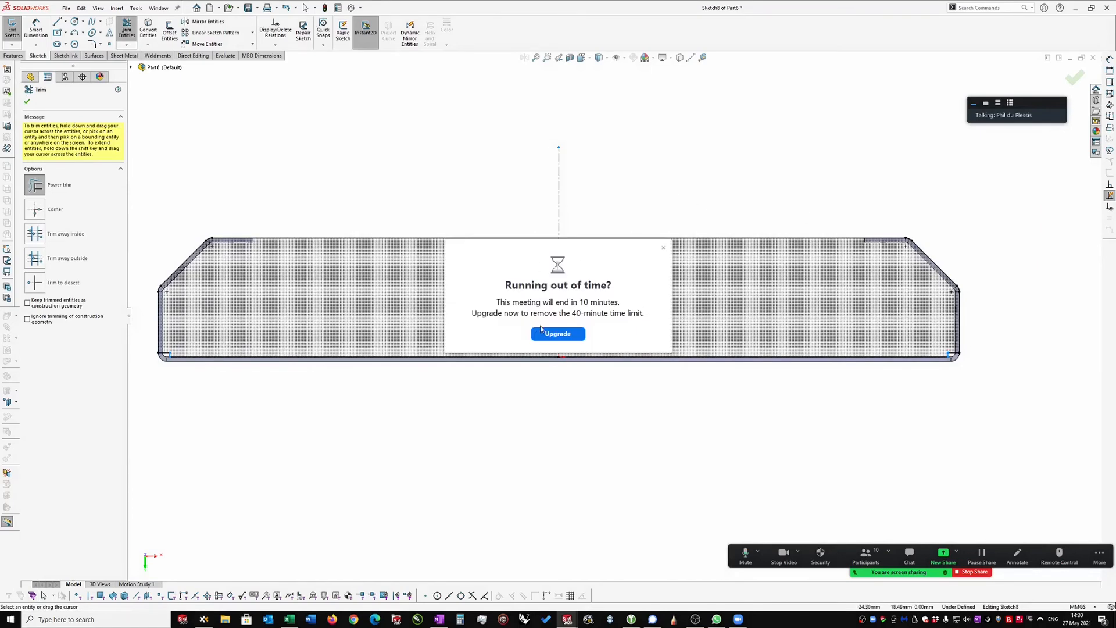
pyautogui.click(663, 248)
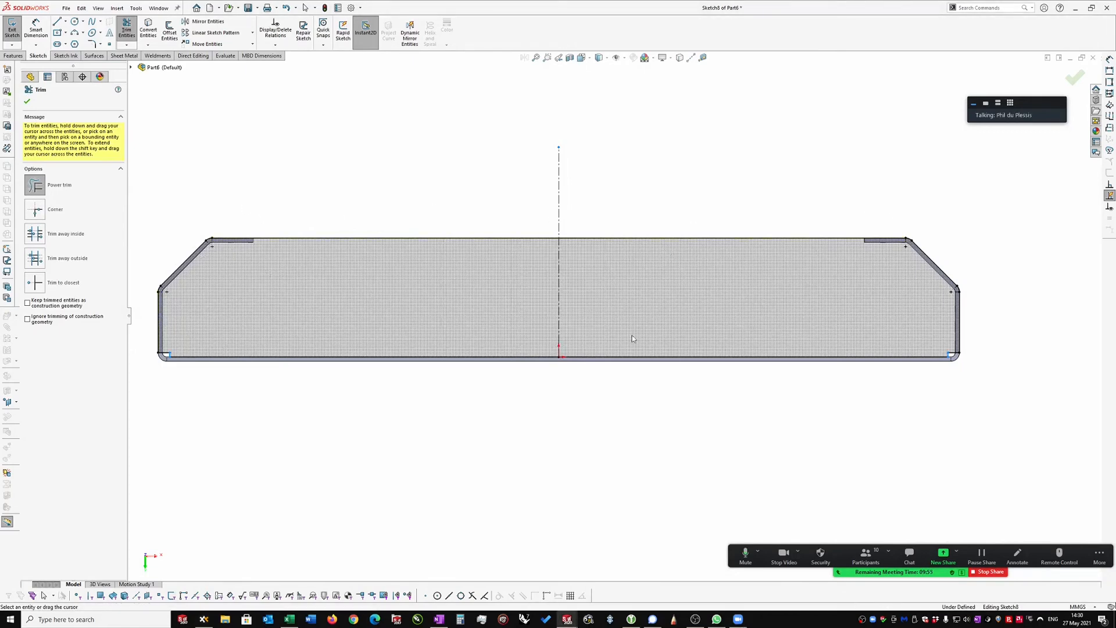
# Step: Round the inner corner of the profile's lower-left notch with a 0.50 mm sketch fillet
pyautogui.scroll(-2, 168, 357)
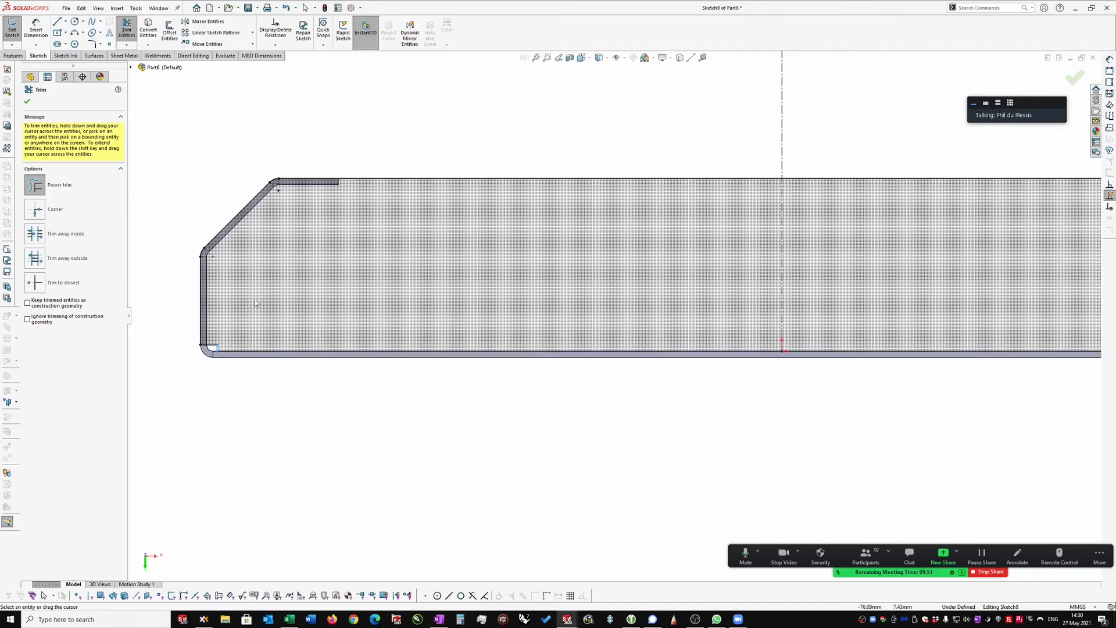
pyautogui.press('z')
pyautogui.scroll(-1, 233, 293)
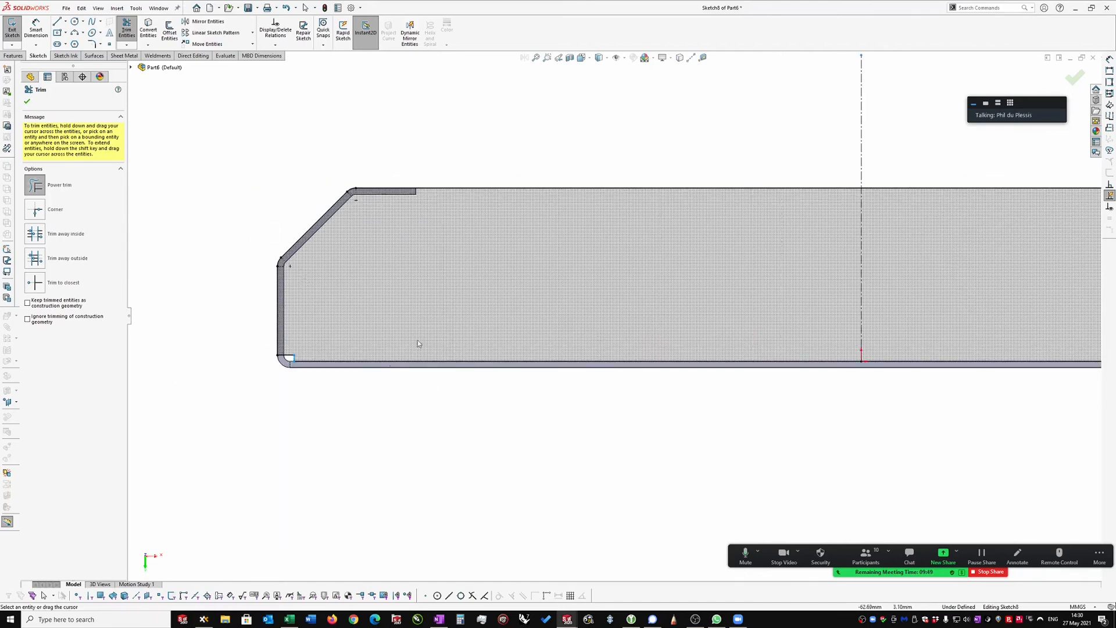
pyautogui.scroll(-2, 301, 378)
pyautogui.scroll(-1, 301, 378)
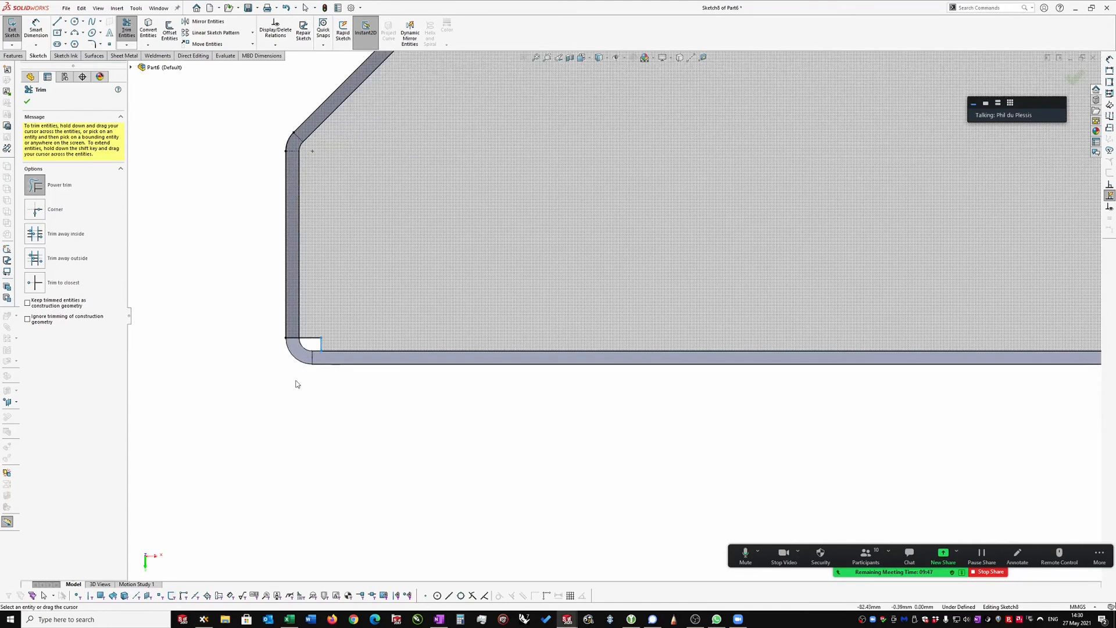
pyautogui.press('Escape')
pyautogui.moveTo(274, 424); pyautogui.dragTo(270, 402, button='right')
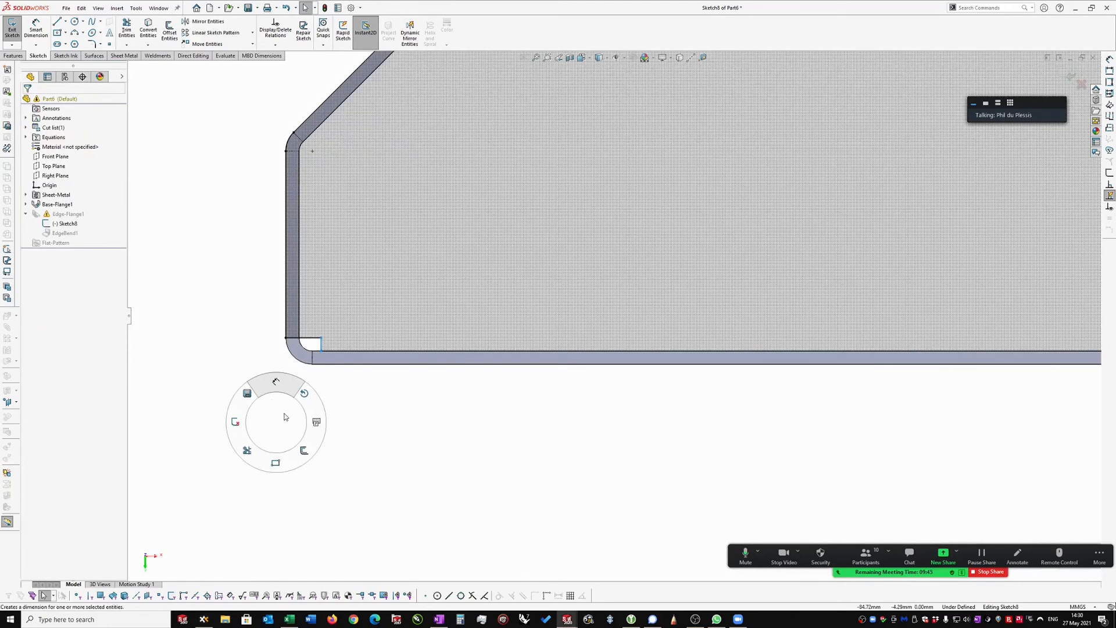
pyautogui.press('s')
pyautogui.click(341, 452)
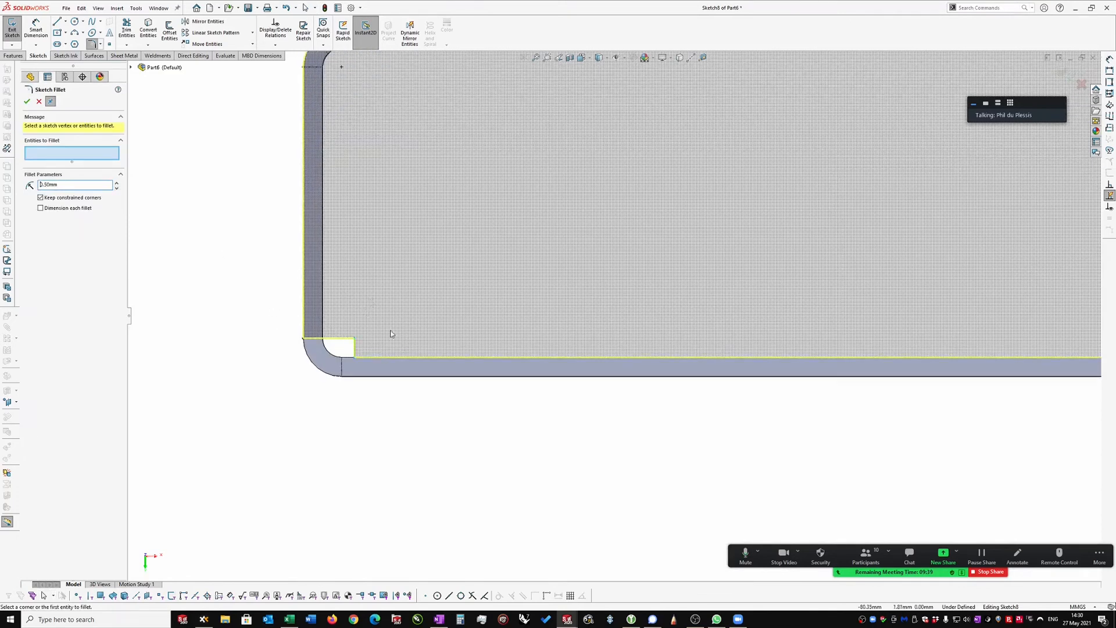
pyautogui.click(354, 339)
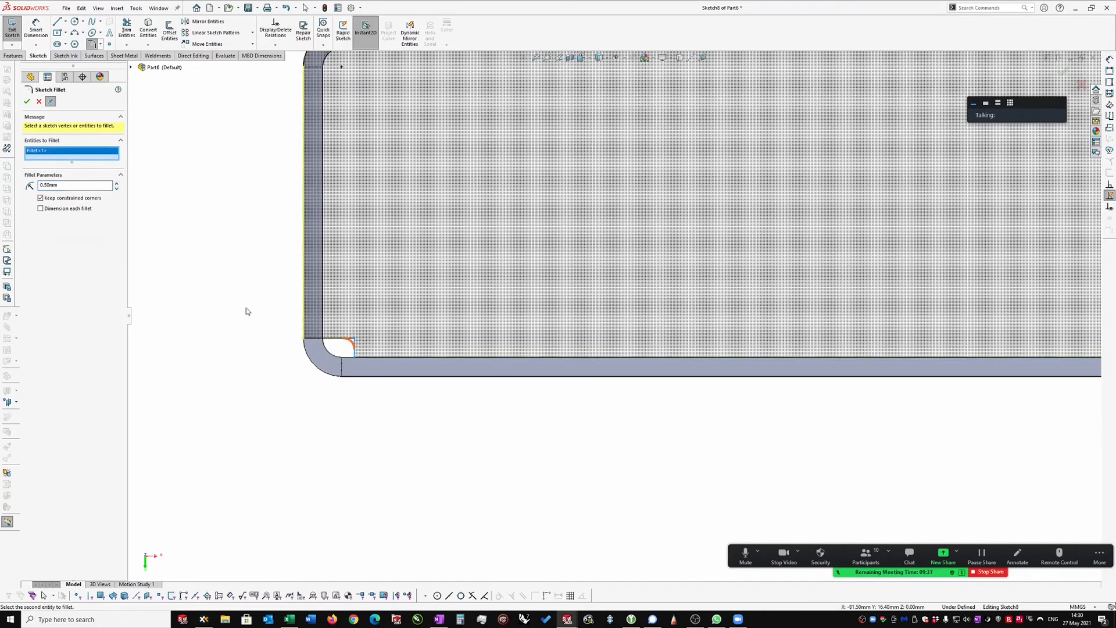
pyautogui.click(27, 102)
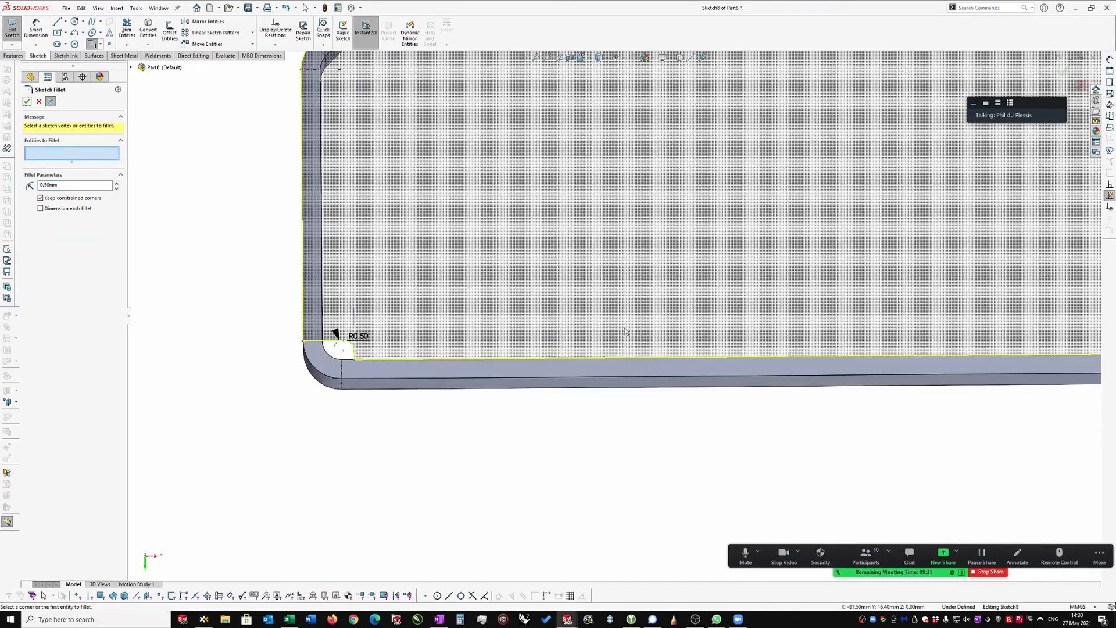
# Step: Move the lower-left fillet's radius dimension outside the profile, beyond the left wall
pyautogui.press('Escape')
pyautogui.moveTo(359, 336); pyautogui.dragTo(196, 283)
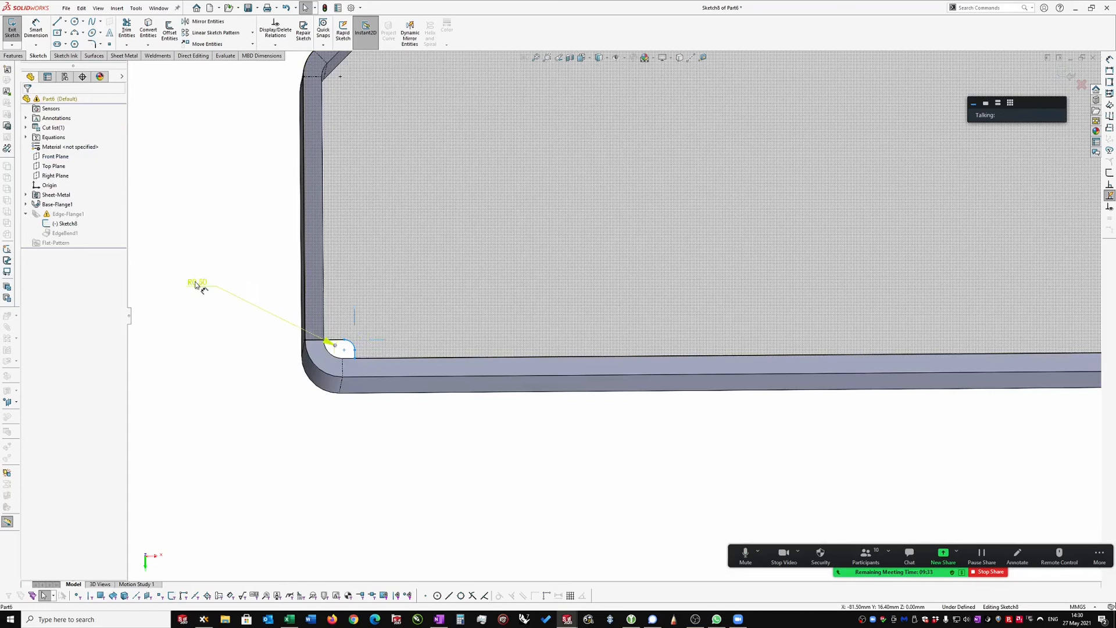
pyautogui.click(518, 455)
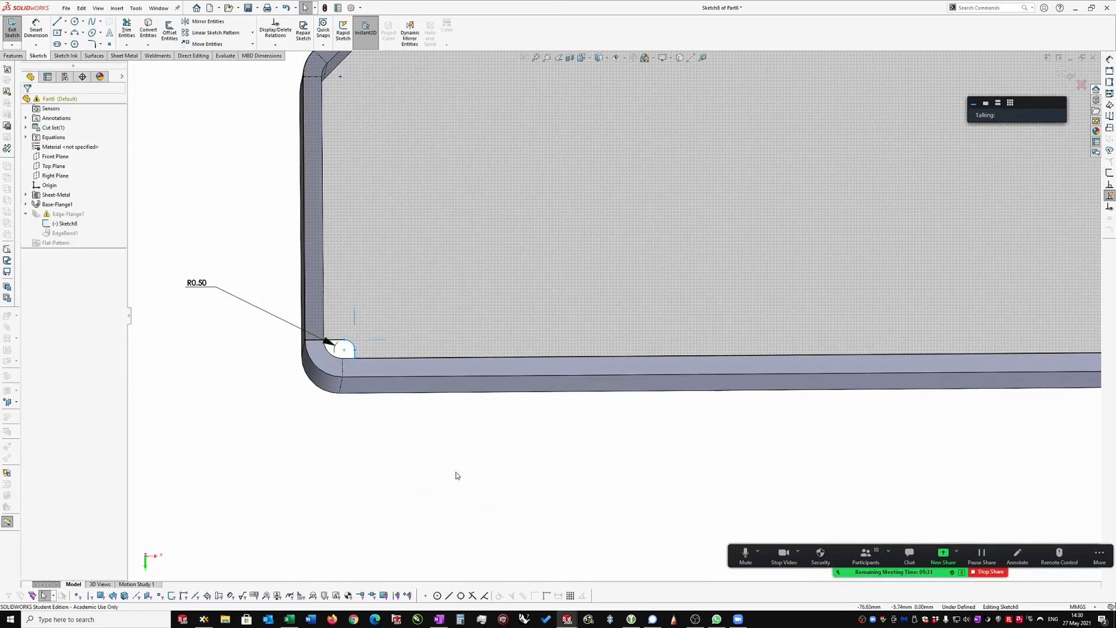
# Step: Dimension the length of the profile's bottom line, placing the dimension below the flange
pyautogui.moveTo(455, 474); pyautogui.dragTo(452, 430, button='right')
pyautogui.click(437, 358)
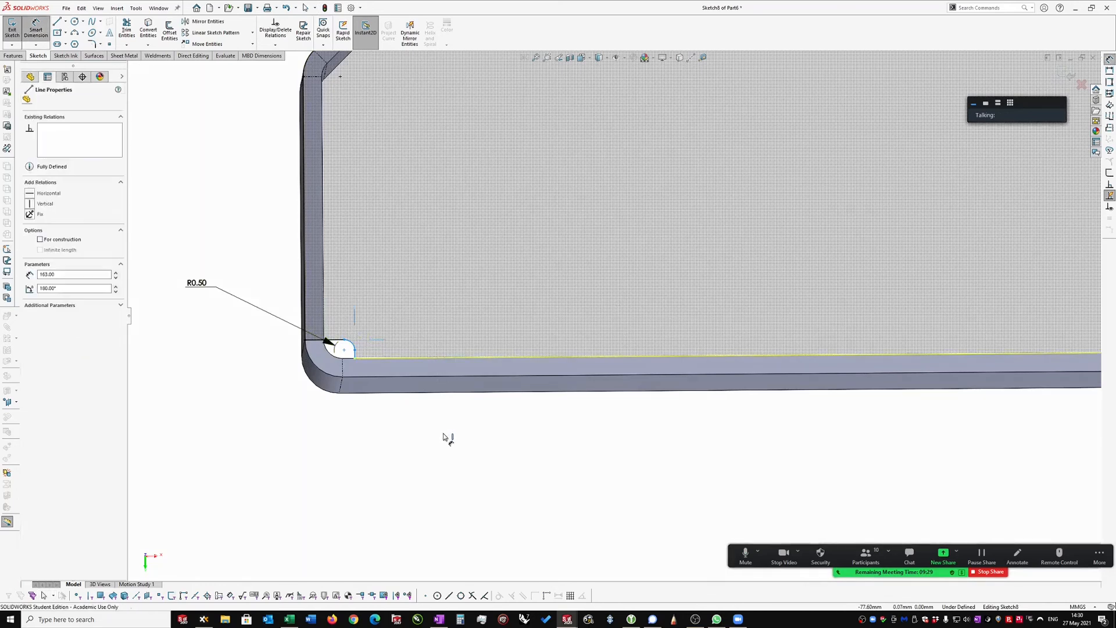
pyautogui.click(430, 428)
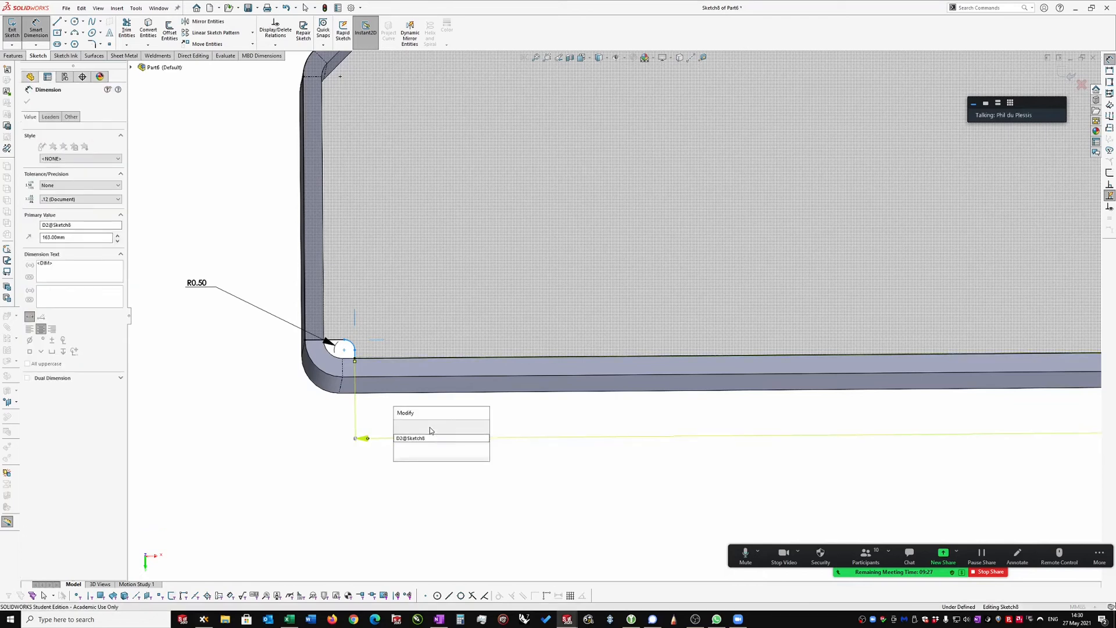
pyautogui.click(398, 426)
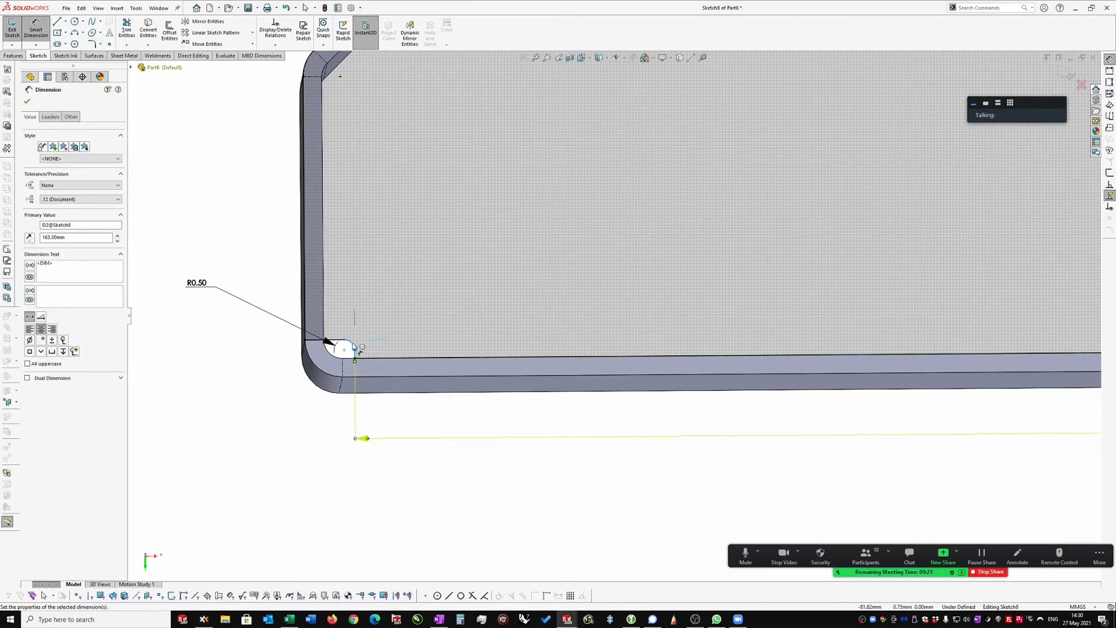
pyautogui.press('Escape')
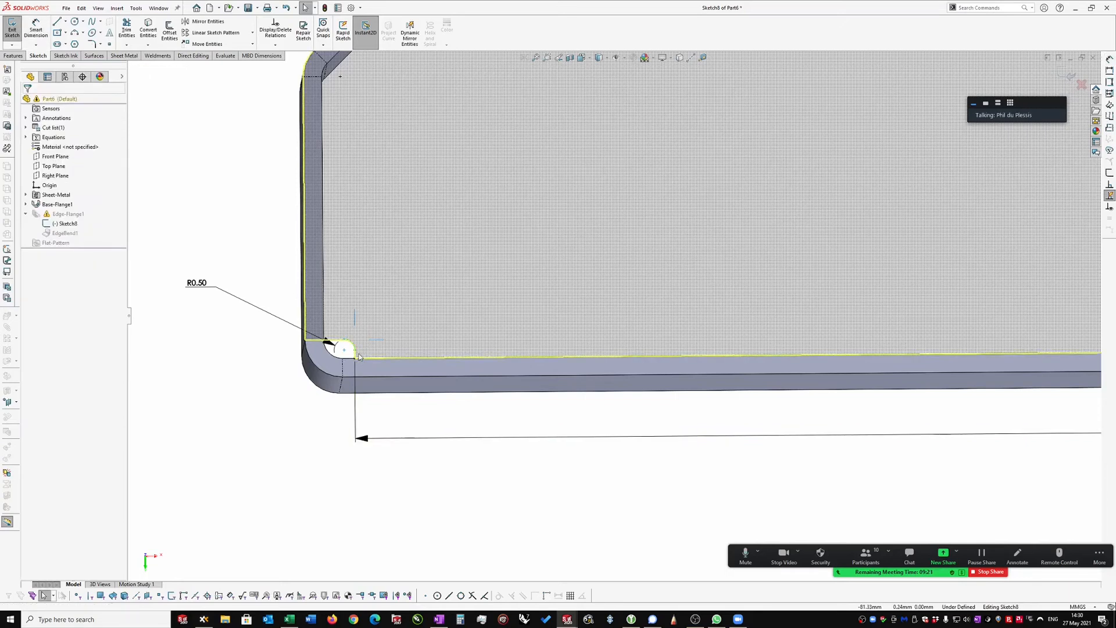
# Step: Try to dimension the vertical distance between the bottom line and the lower-left notch's horizontal line
pyautogui.scroll(-1, 356, 354)
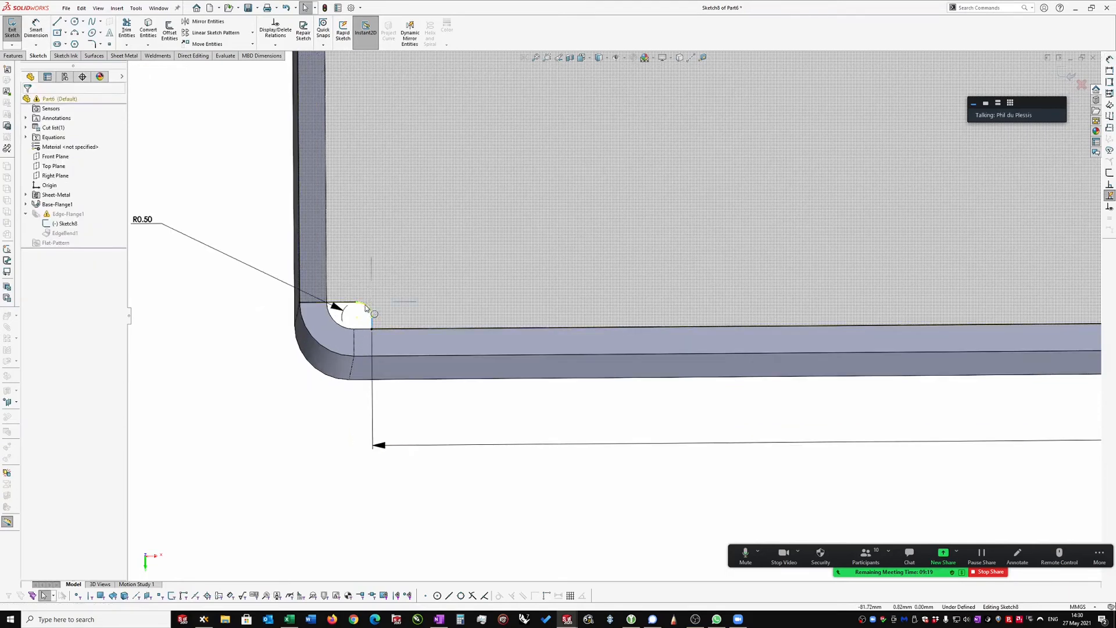
pyautogui.moveTo(304, 456); pyautogui.dragTo(299, 411, button='right')
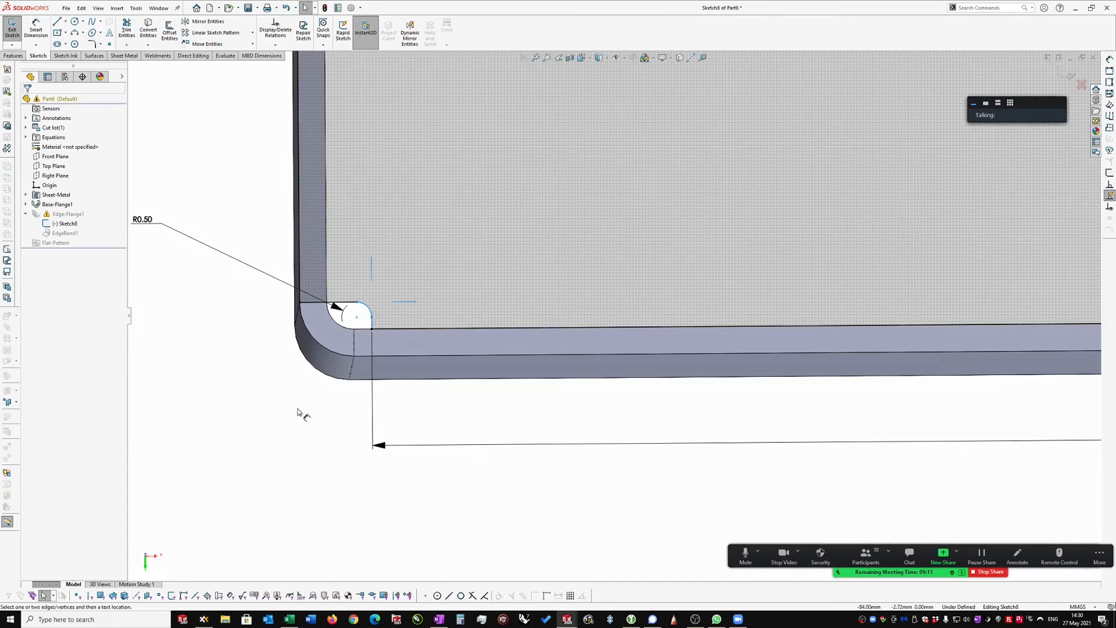
pyautogui.click(388, 330)
pyautogui.click(344, 302)
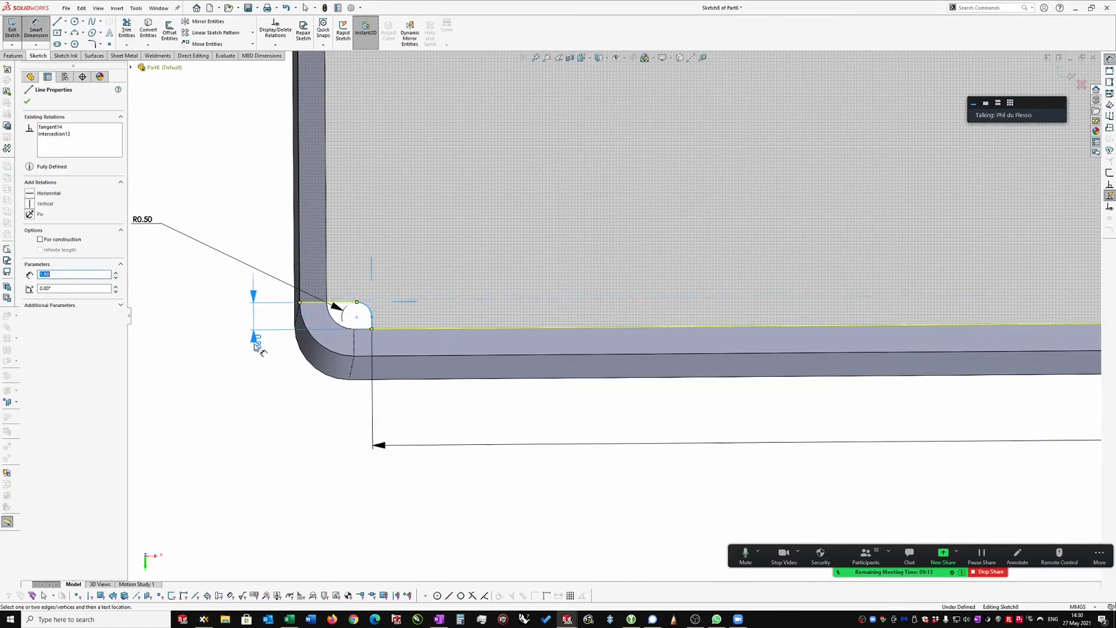
pyautogui.click(242, 258)
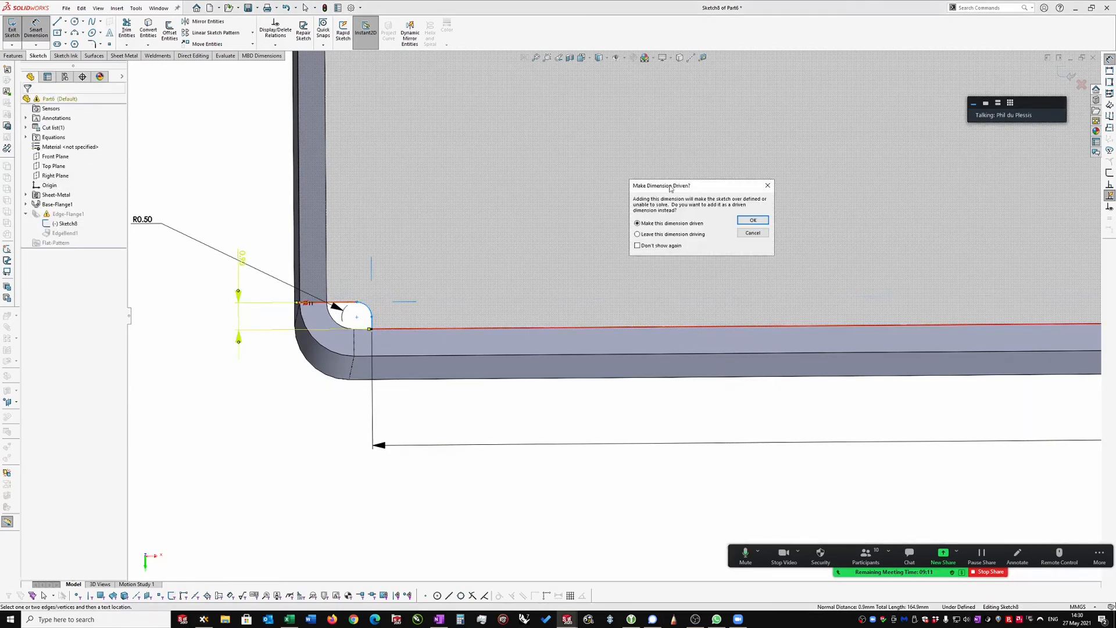
pyautogui.click(752, 232)
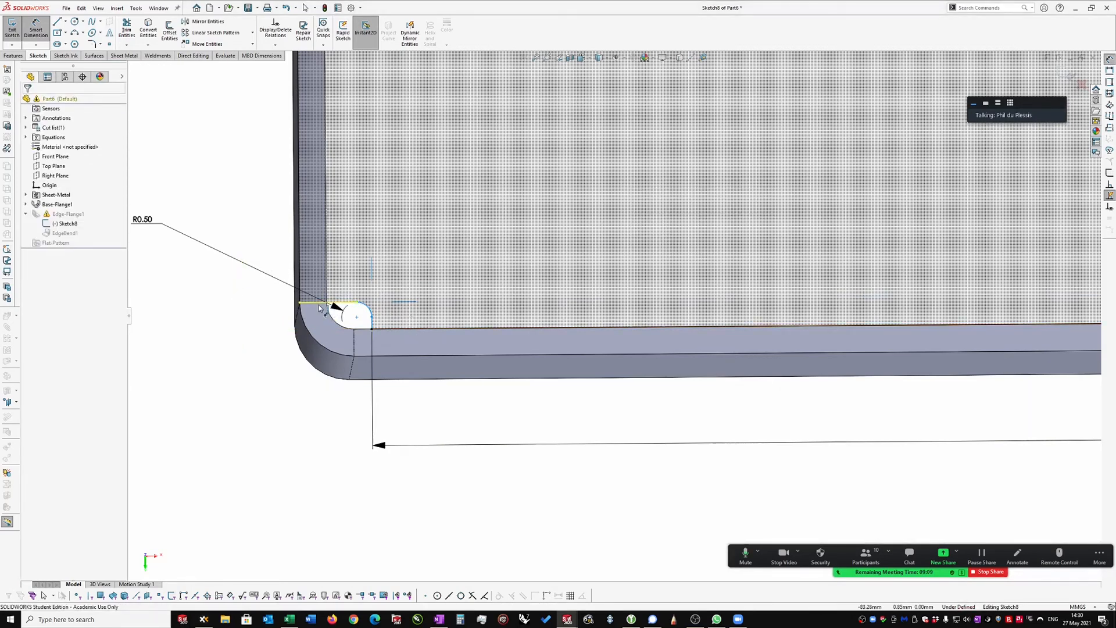
# Step: Round the inner corner of the profile's lower-right notch with a 0.50 mm sketch fillet
pyautogui.scroll(6, 554, 316)
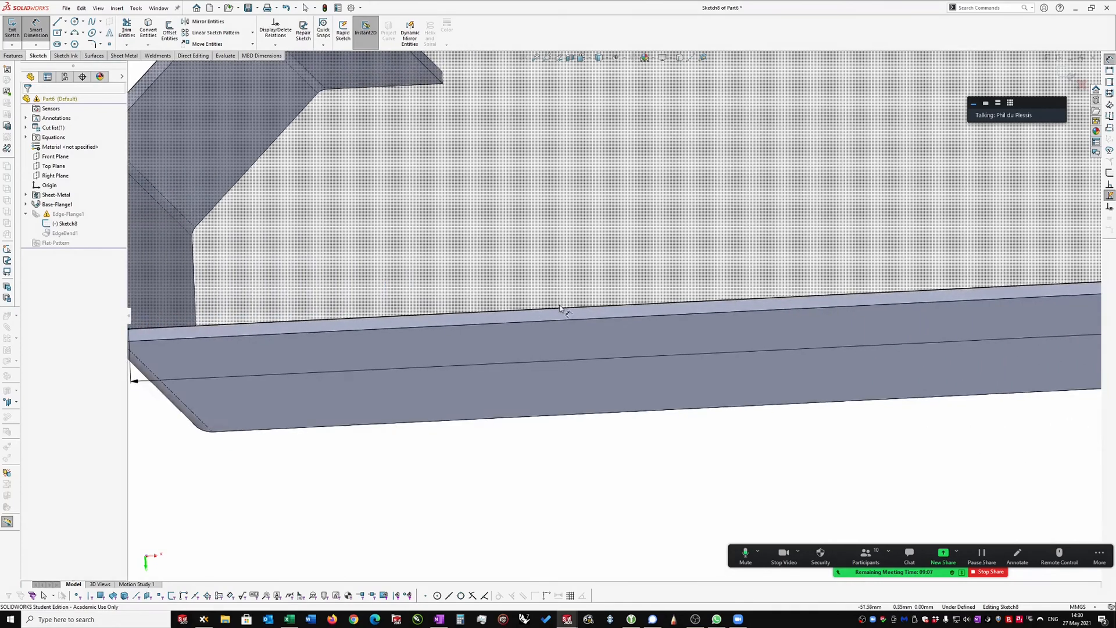
pyautogui.moveTo(619, 308); pyautogui.dragTo(438, 439, button='middle')
pyautogui.press('Escape')
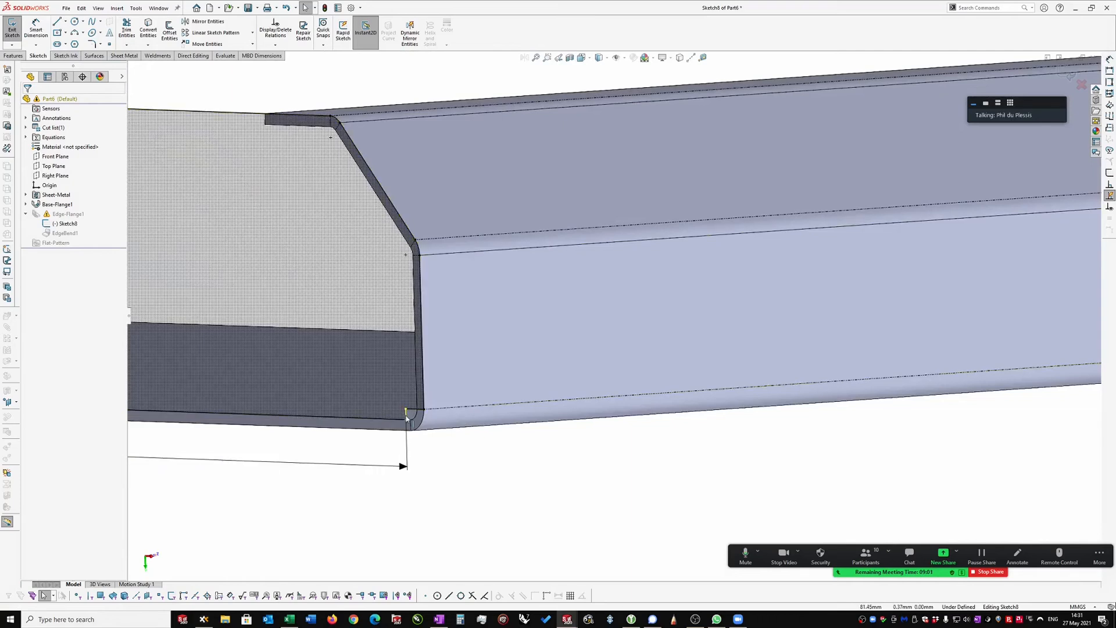
pyautogui.moveTo(448, 498); pyautogui.dragTo(502, 495, button='right')
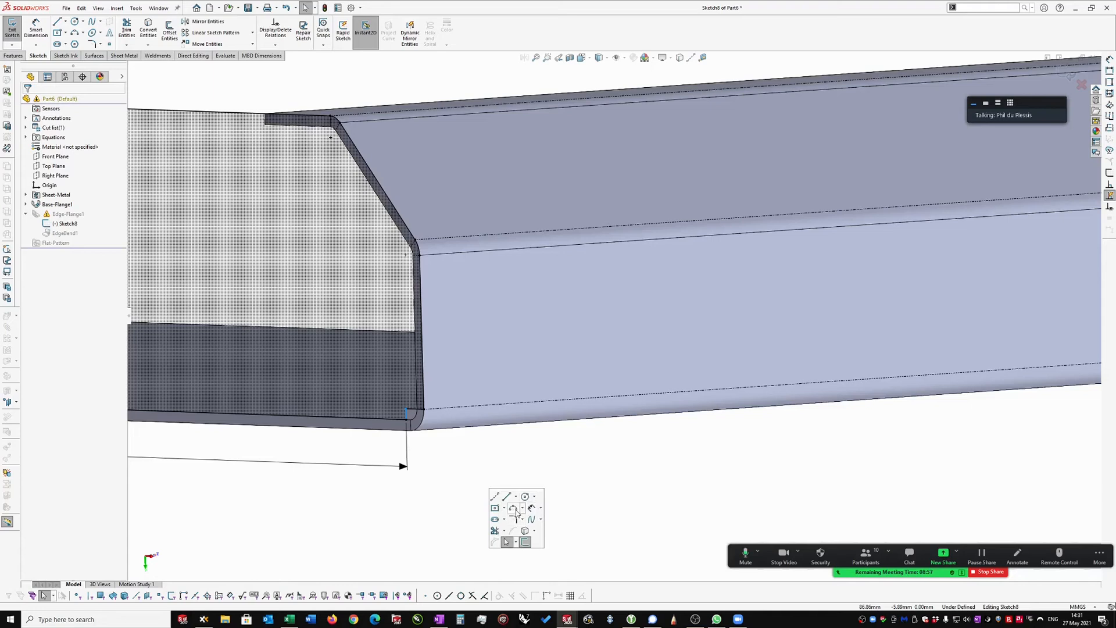
pyautogui.click(517, 519)
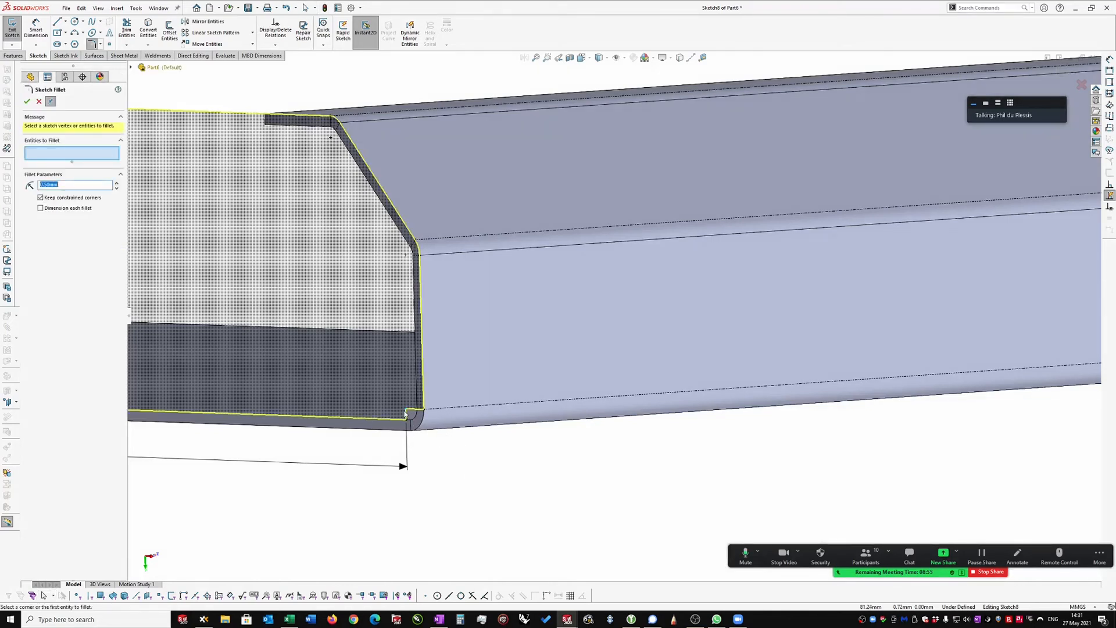
pyautogui.click(405, 411)
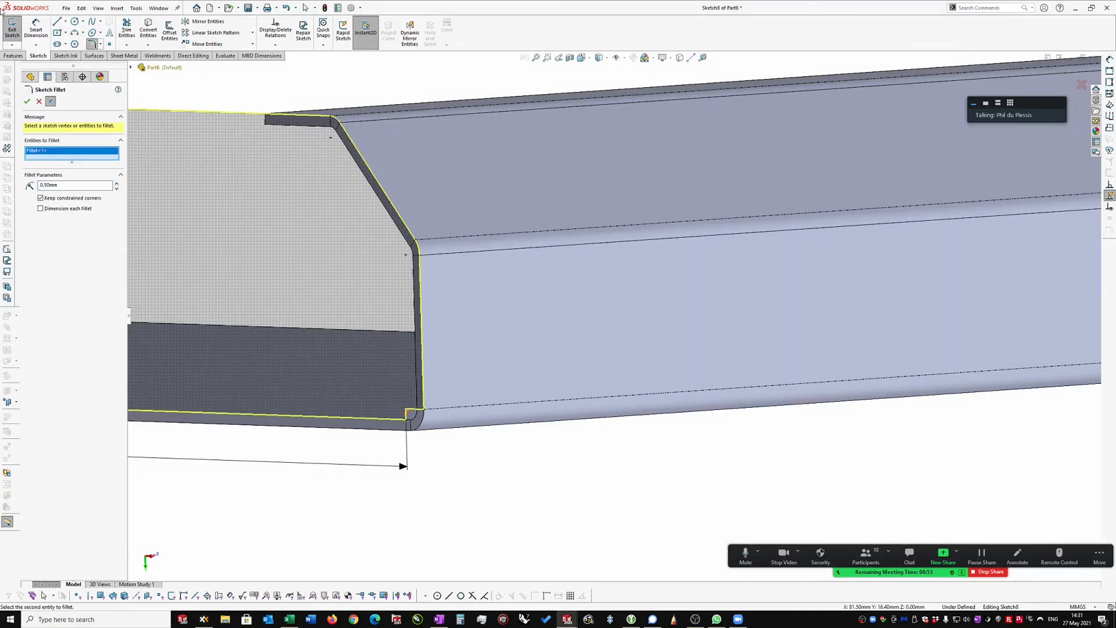
pyautogui.click(27, 102)
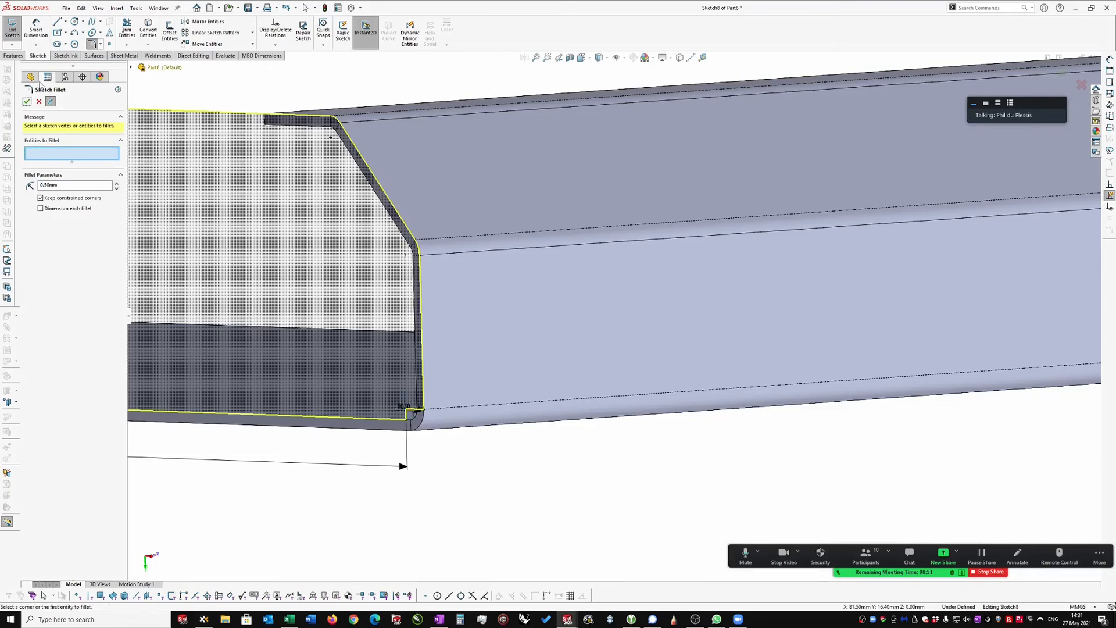
pyautogui.click(29, 102)
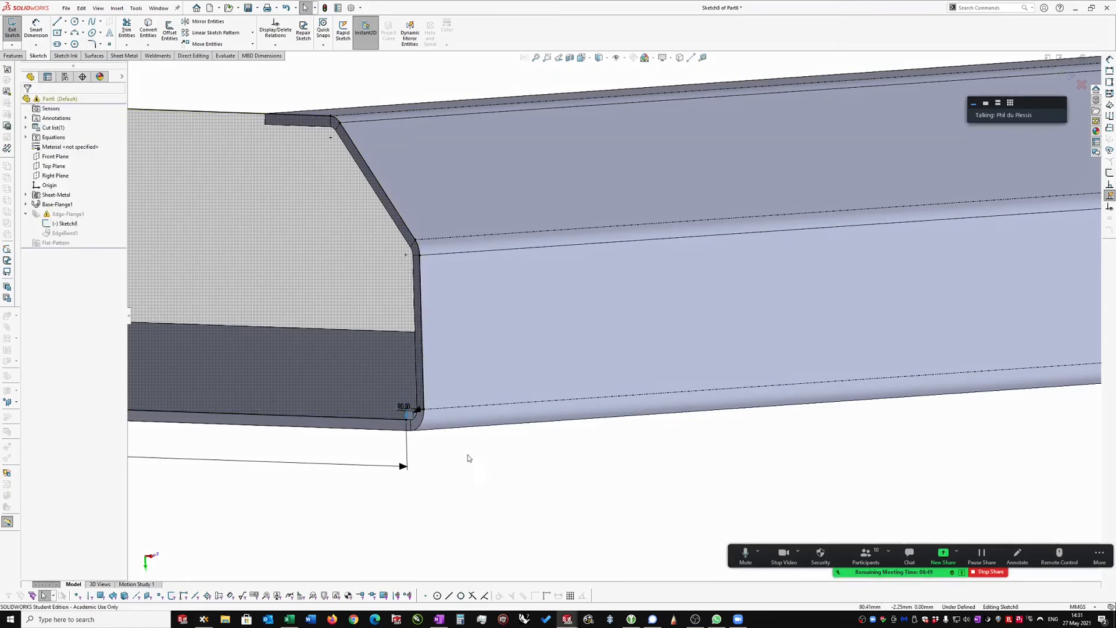
# Step: Exit the edge flange profile sketch to rebuild the part and dismiss the What's Wrong dialog
pyautogui.scroll(3, 578, 359)
pyautogui.scroll(2, 593, 337)
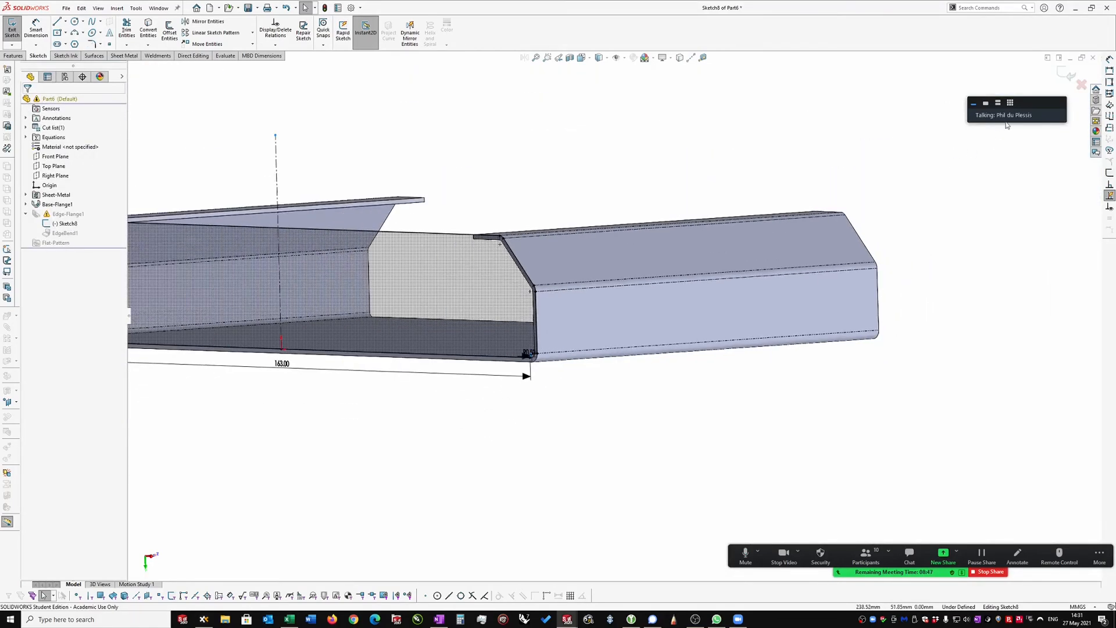
pyautogui.click(1061, 74)
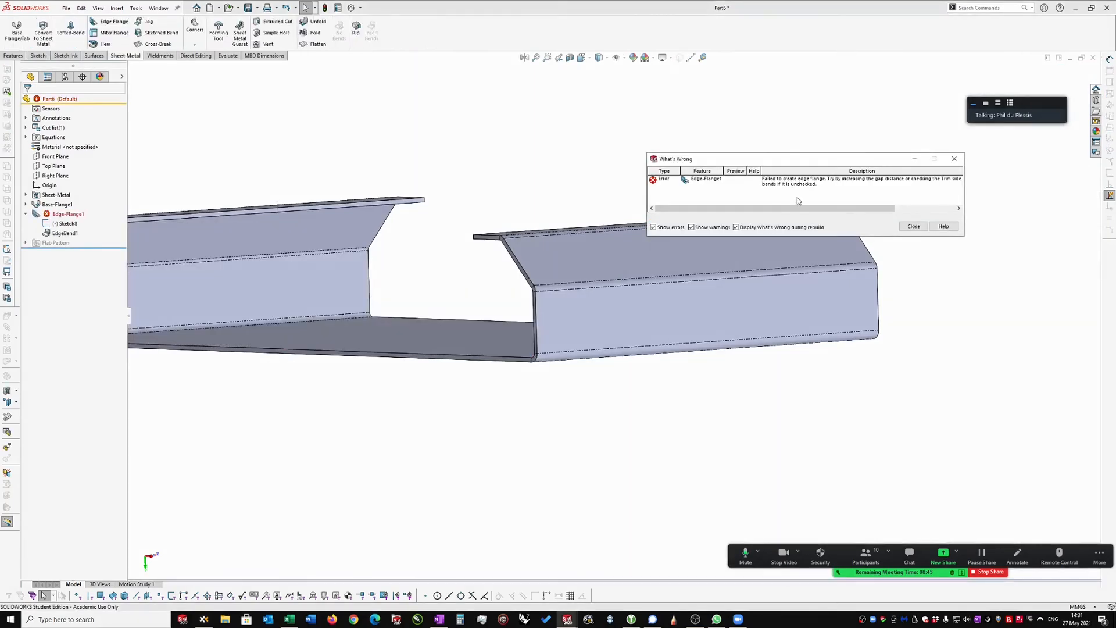
pyautogui.click(912, 226)
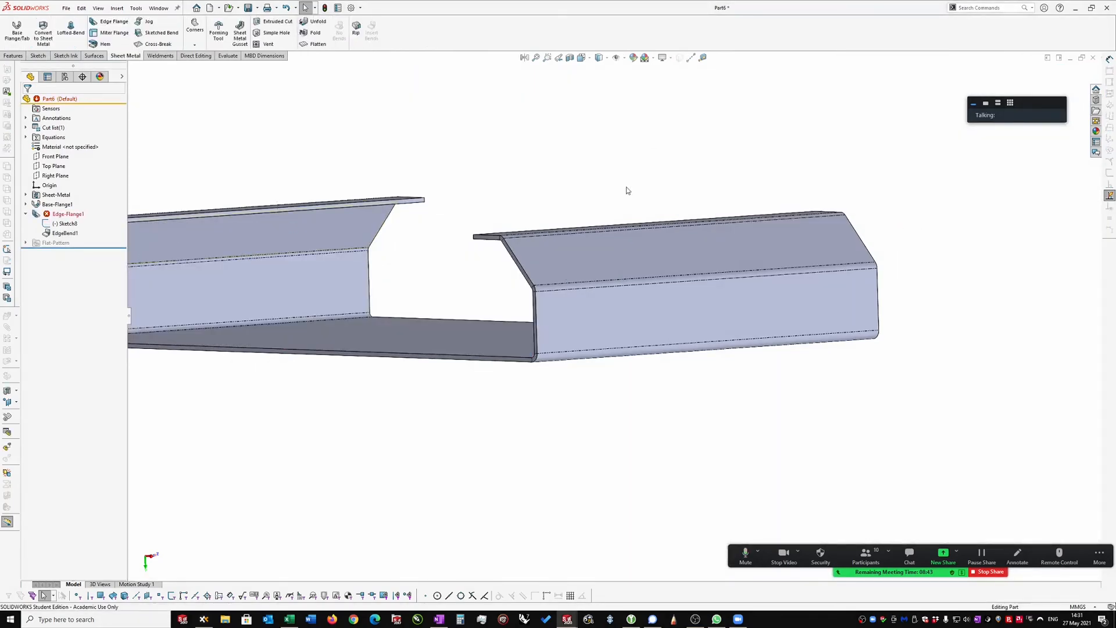
# Step: Reopen the edge flange's profile sketch for editing
pyautogui.keyDown('ctrl'); pyautogui.moveTo(628, 189); pyautogui.dragTo(769, 189, button='middle'); pyautogui.keyUp('ctrl')
pyautogui.click(59, 217)
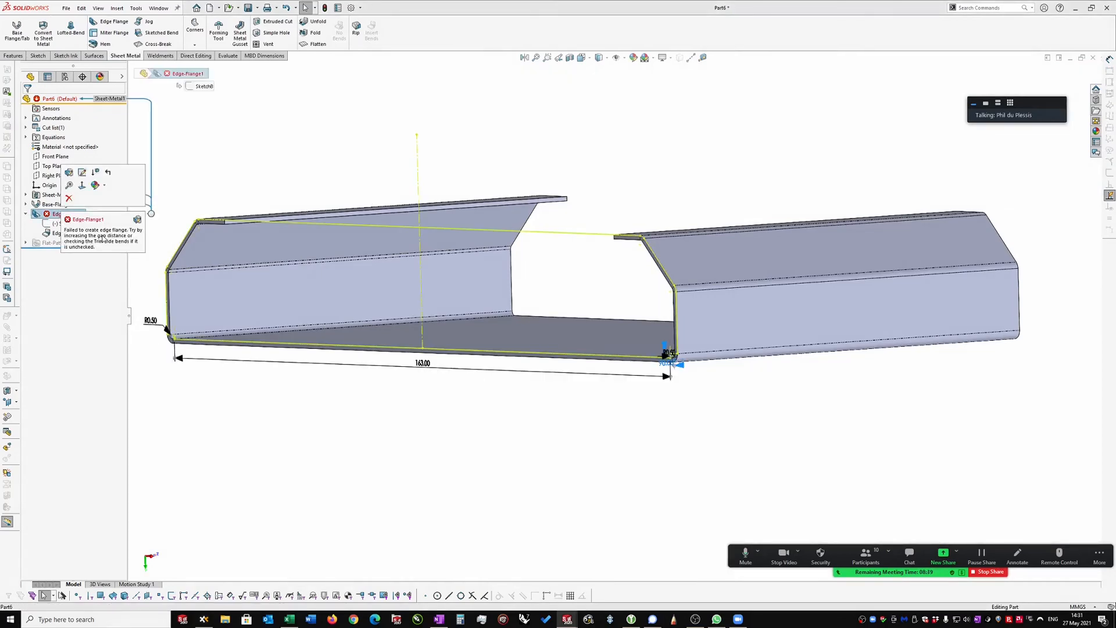
pyautogui.rightClick(55, 216)
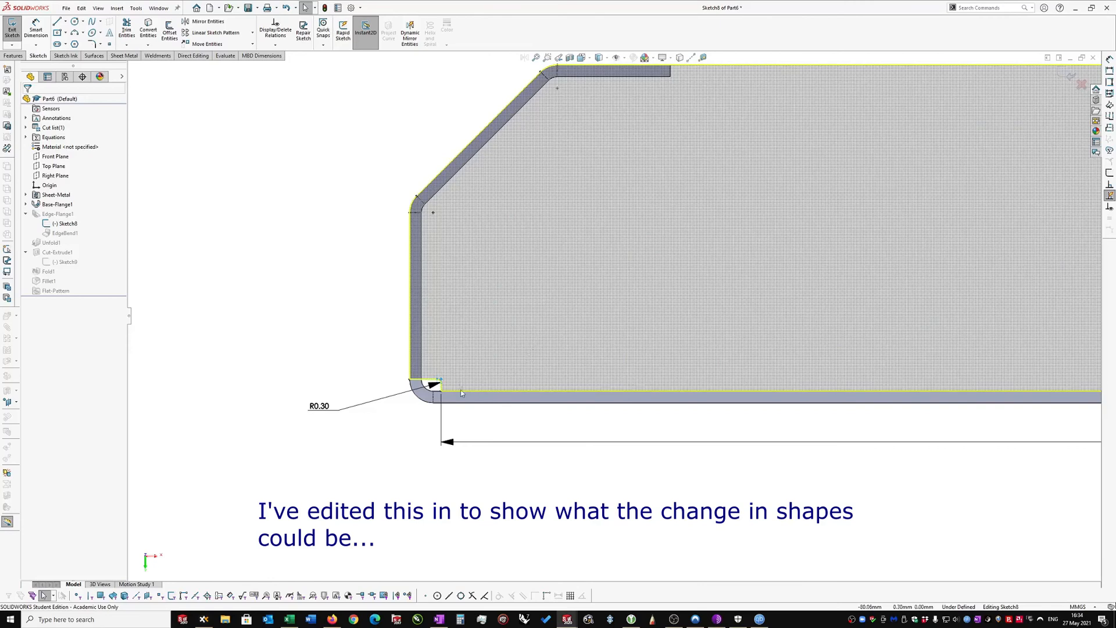
# Step: Review the profile's lower-left notch, exit the sketch to rebuild the edge flange, and examine the corner relief where the two walls meet
pyautogui.scroll(-1, 459, 388)
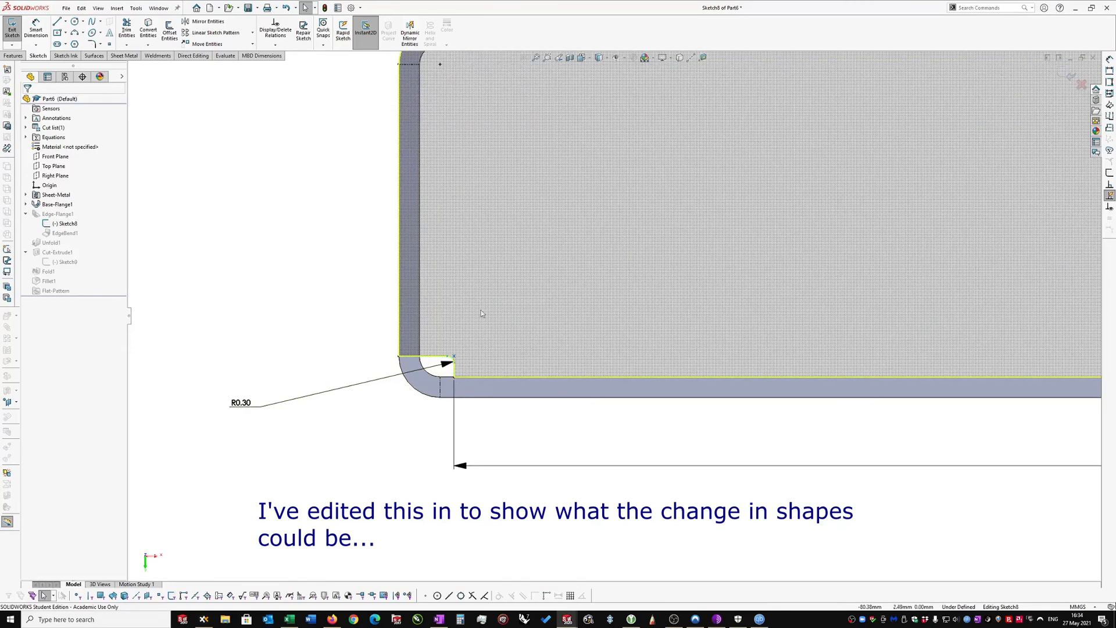
pyautogui.scroll(1, 426, 288)
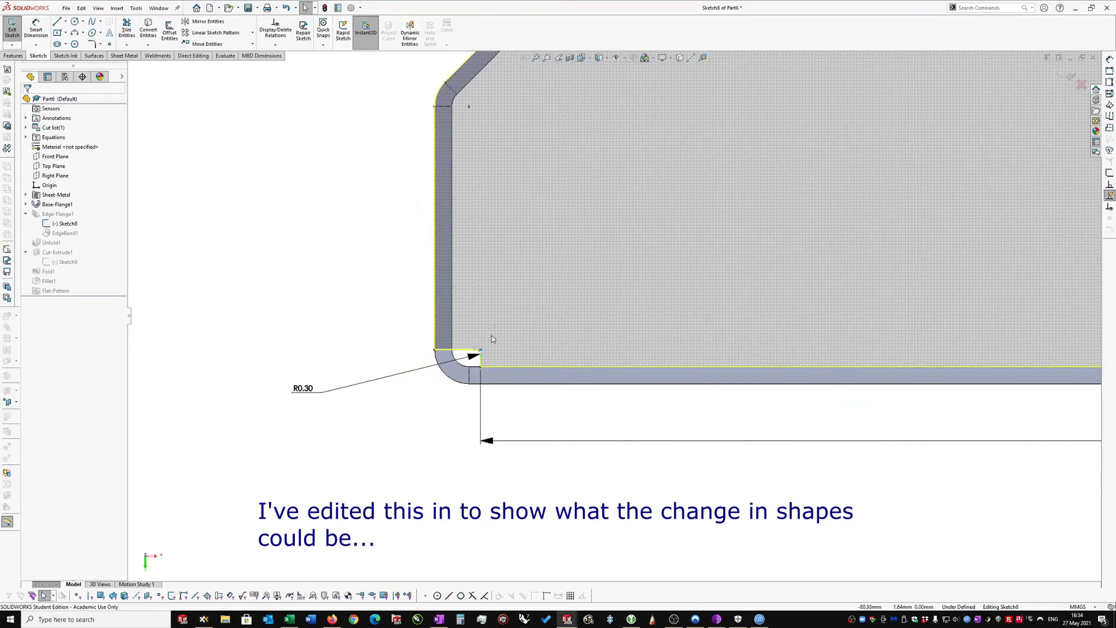
pyautogui.scroll(-1, 493, 341)
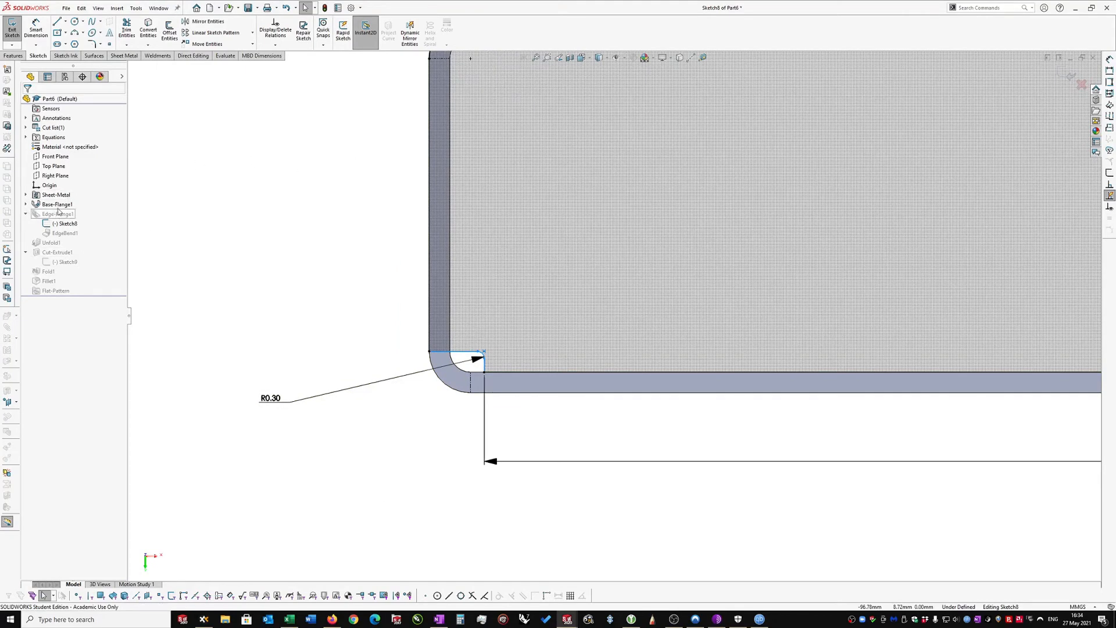
pyautogui.scroll(1, 725, 201)
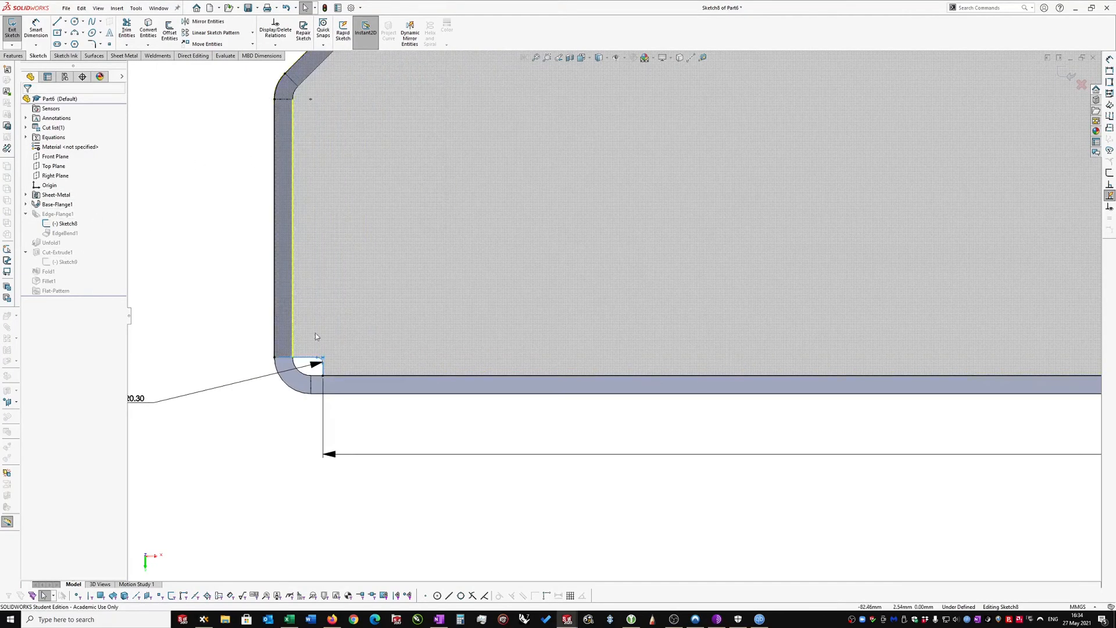
pyautogui.scroll(1, 527, 329)
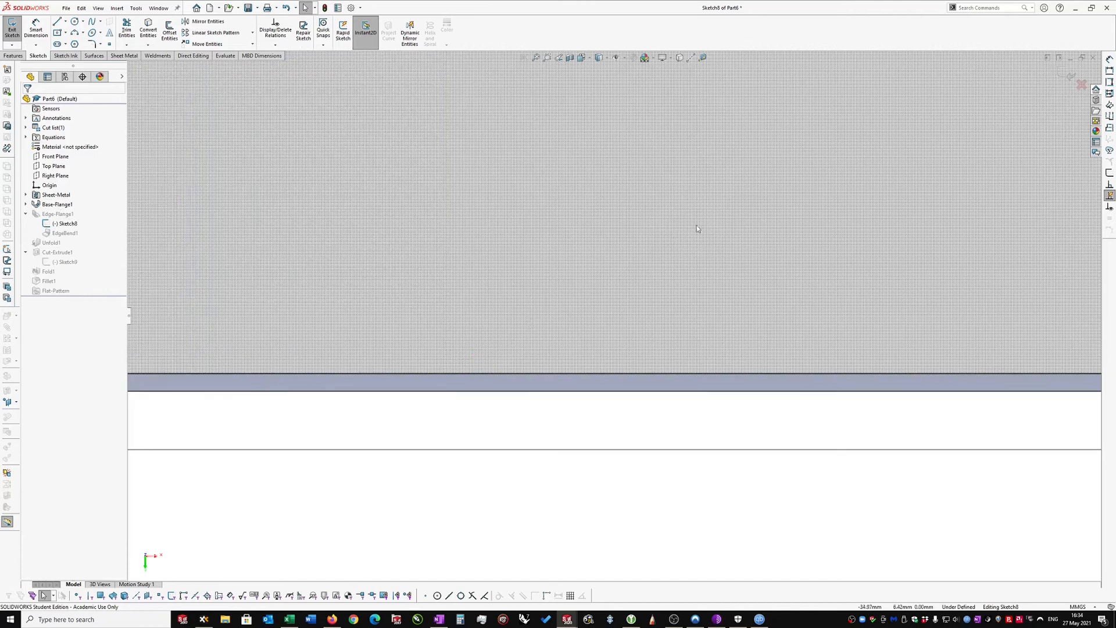
pyautogui.click(1066, 77)
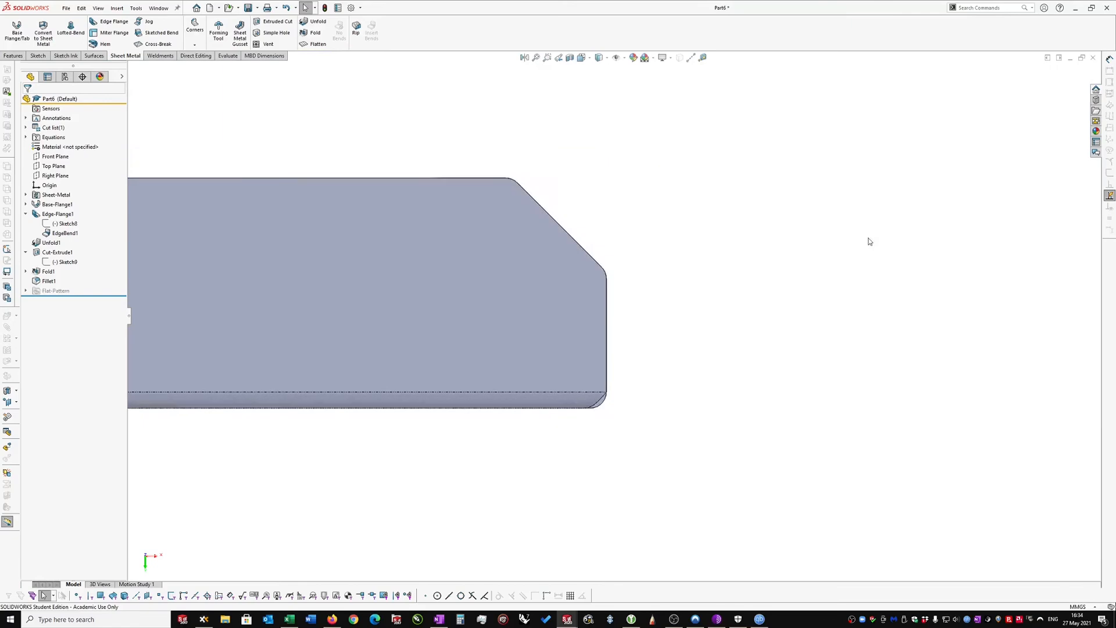
pyautogui.moveTo(639, 344); pyautogui.dragTo(567, 407, button='middle')
pyautogui.scroll(-3, 544, 416)
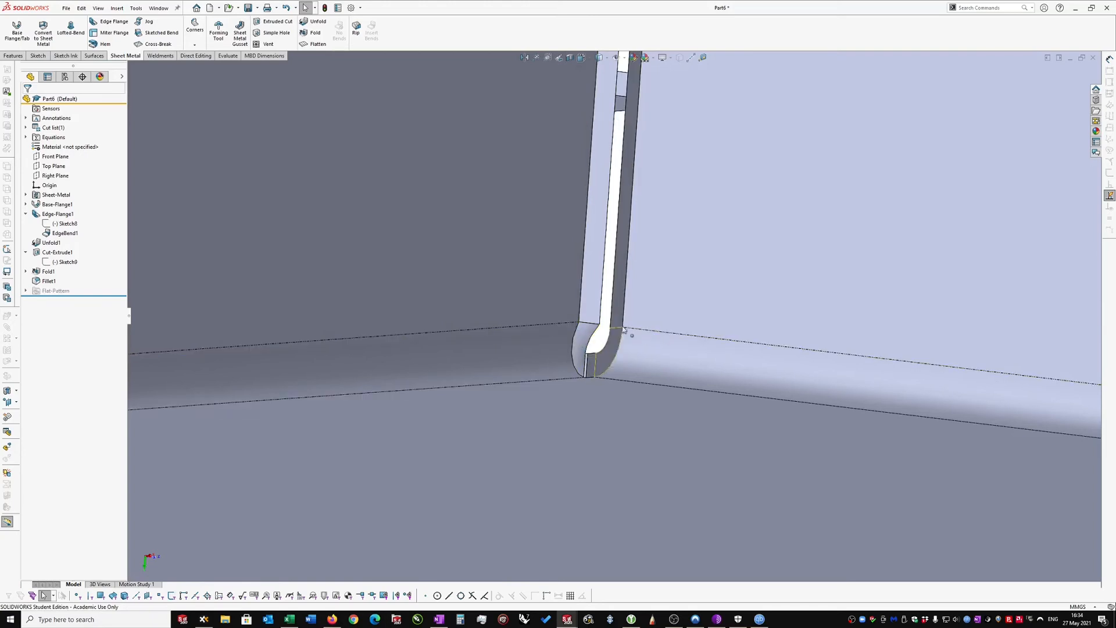
pyautogui.moveTo(263, 304); pyautogui.dragTo(255, 303, button='middle')
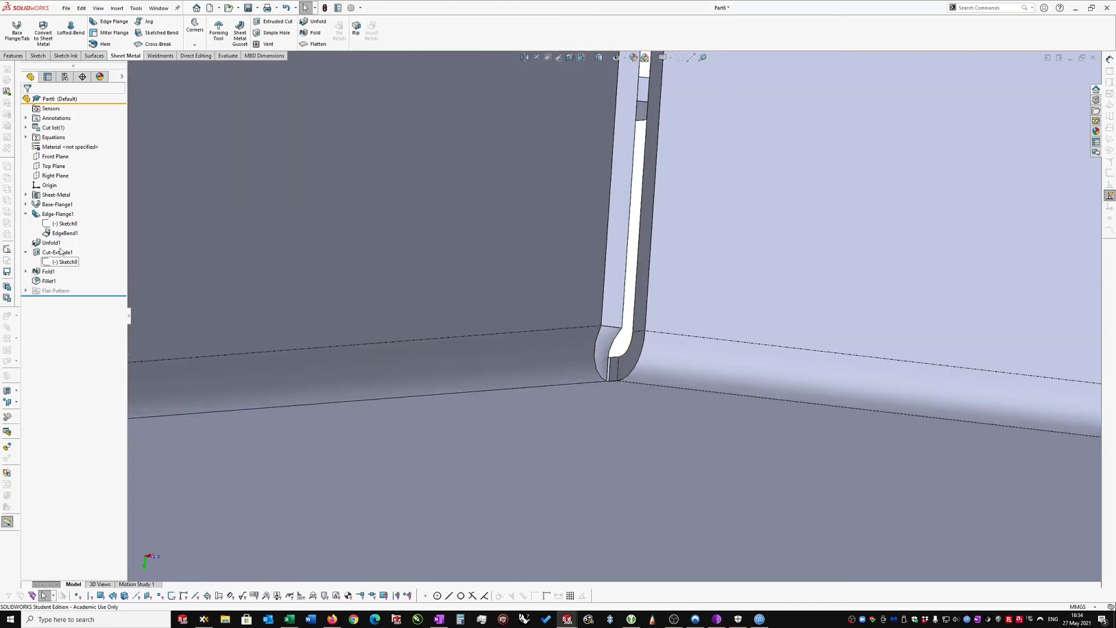
# Step: Reopen the edge flange's profile sketch and delete the fillet arc at the inner corner of the lower-right notch
pyautogui.click(64, 223)
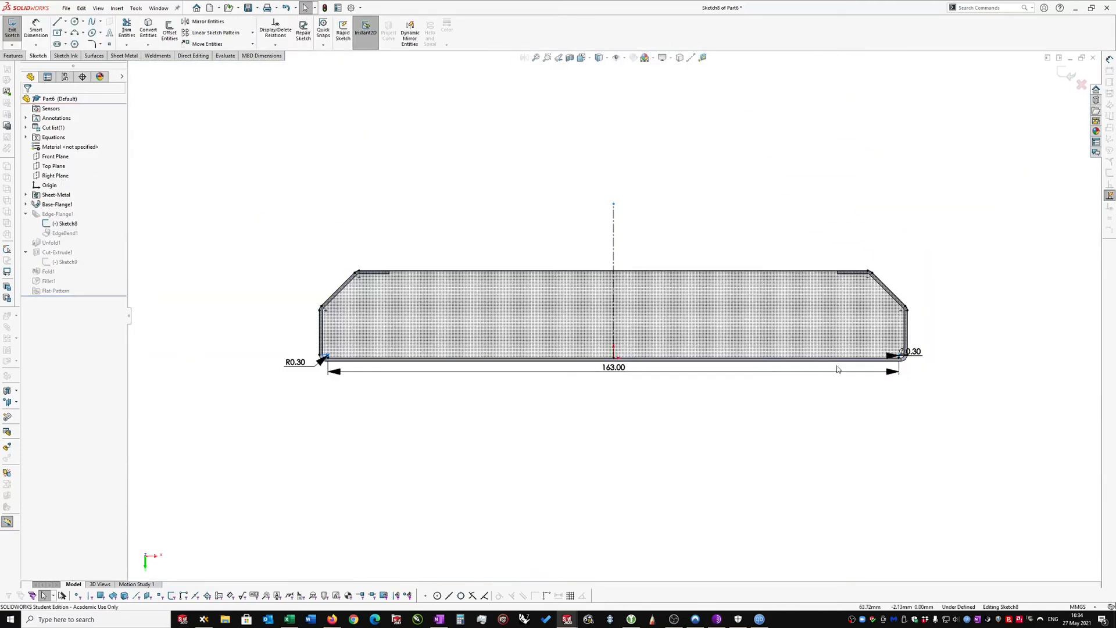
pyautogui.scroll(-8, 897, 337)
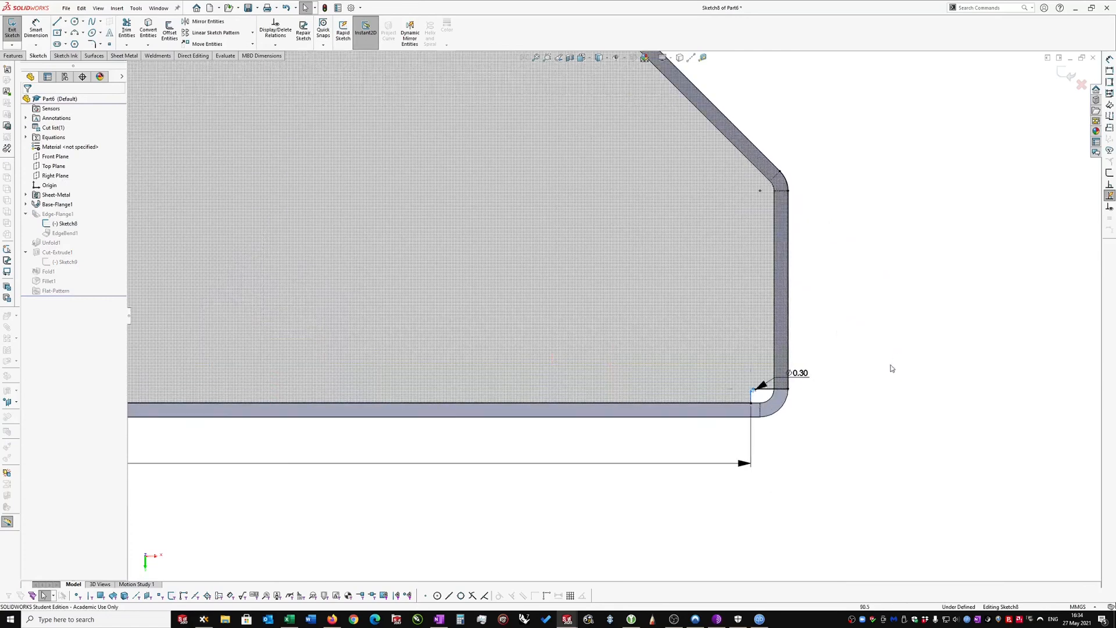
pyautogui.scroll(-3, 728, 388)
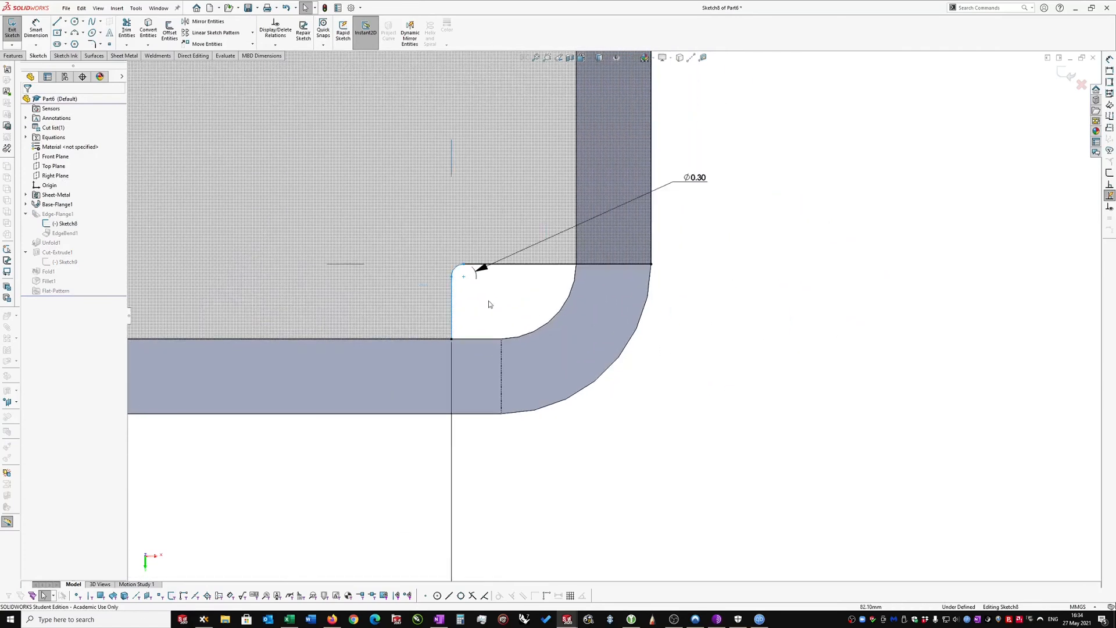
pyautogui.click(459, 268)
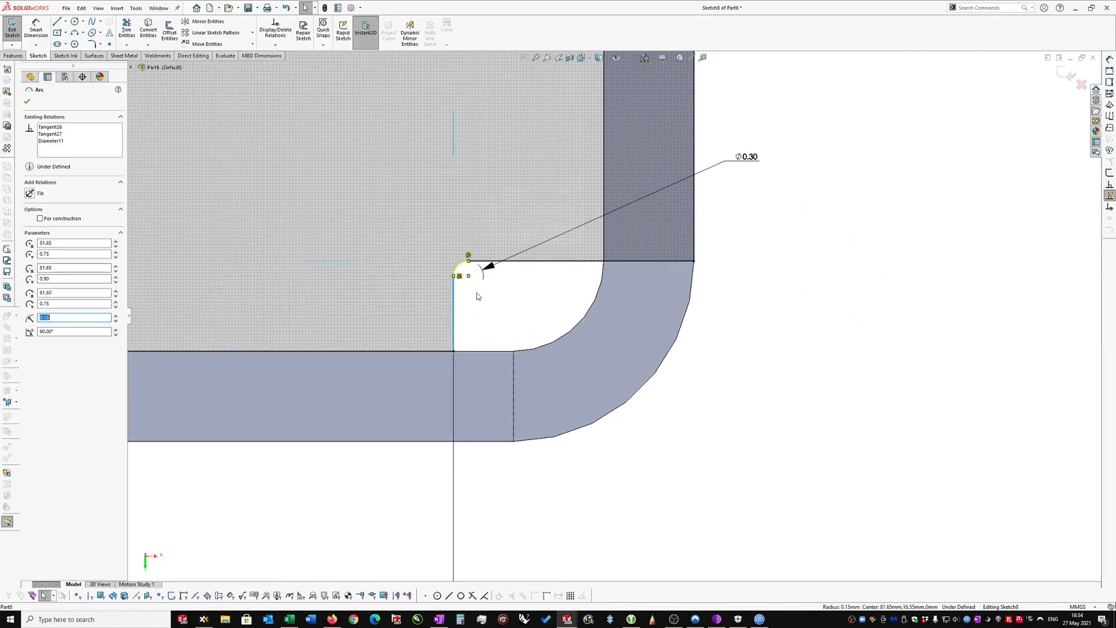
pyautogui.press('Delete')
pyautogui.click(374, 242)
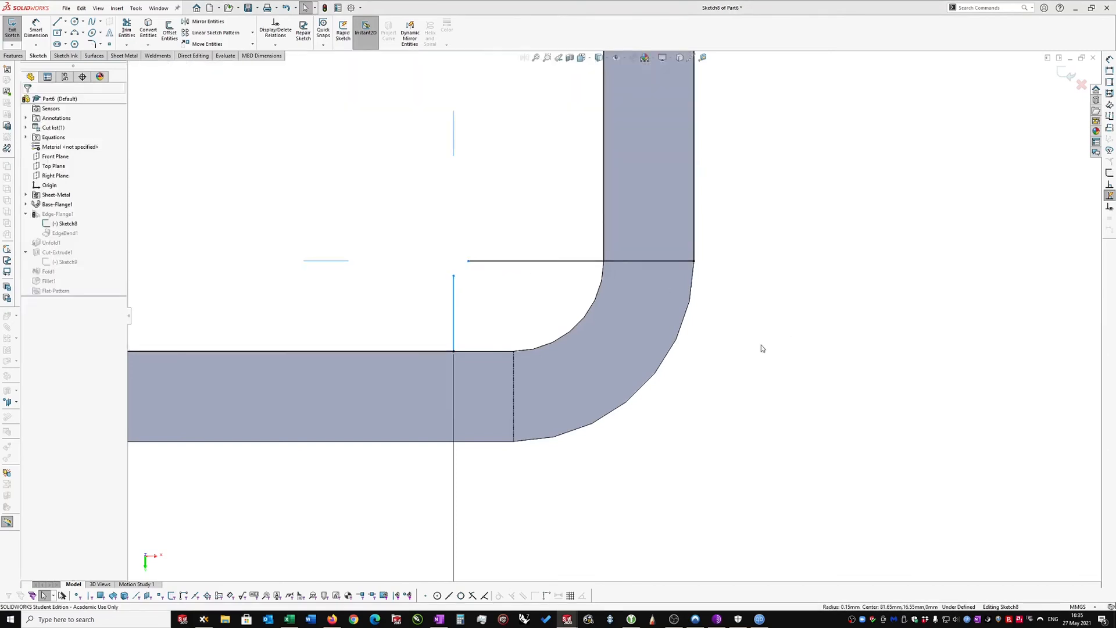
pyautogui.moveTo(751, 343); pyautogui.dragTo(779, 346, button='right')
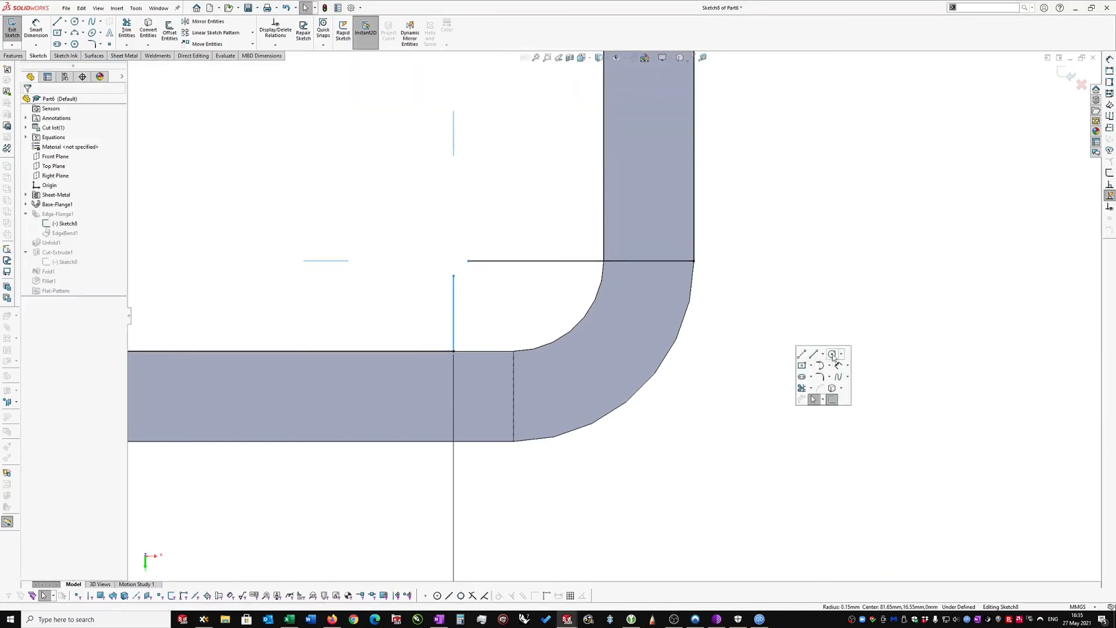
pyautogui.click(832, 355)
pyautogui.scroll(3, 478, 266)
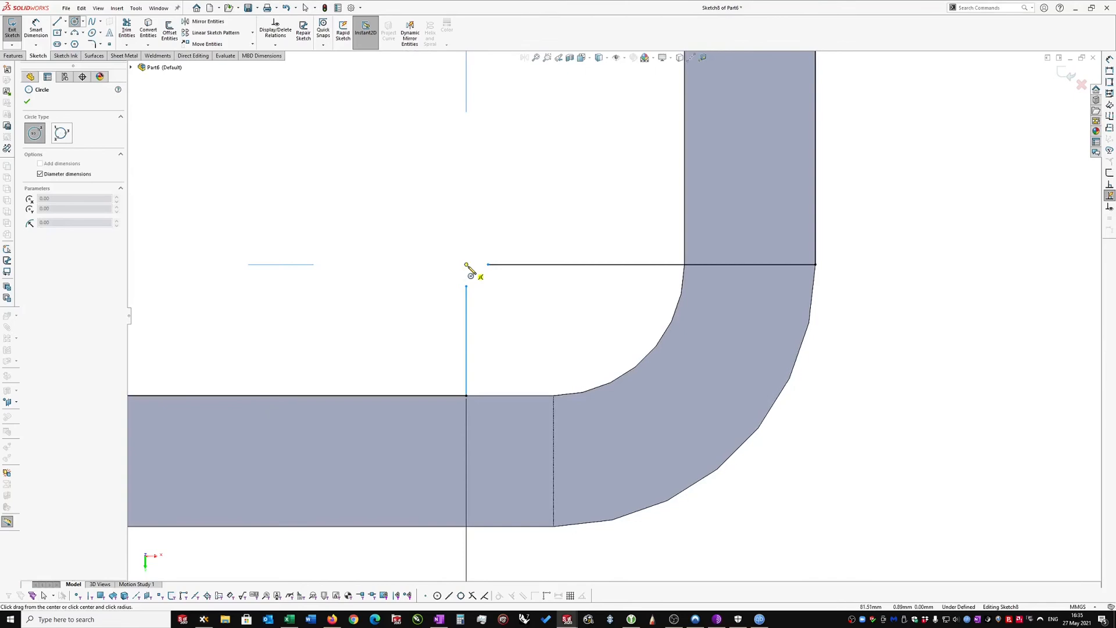
pyautogui.click(475, 269)
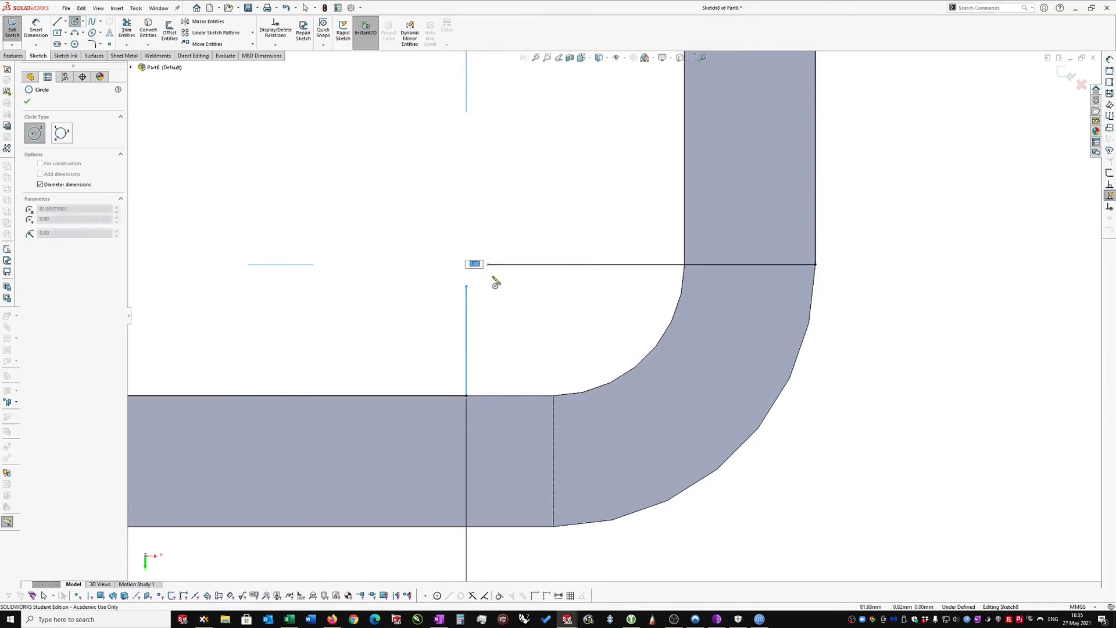
pyautogui.press('Escape')
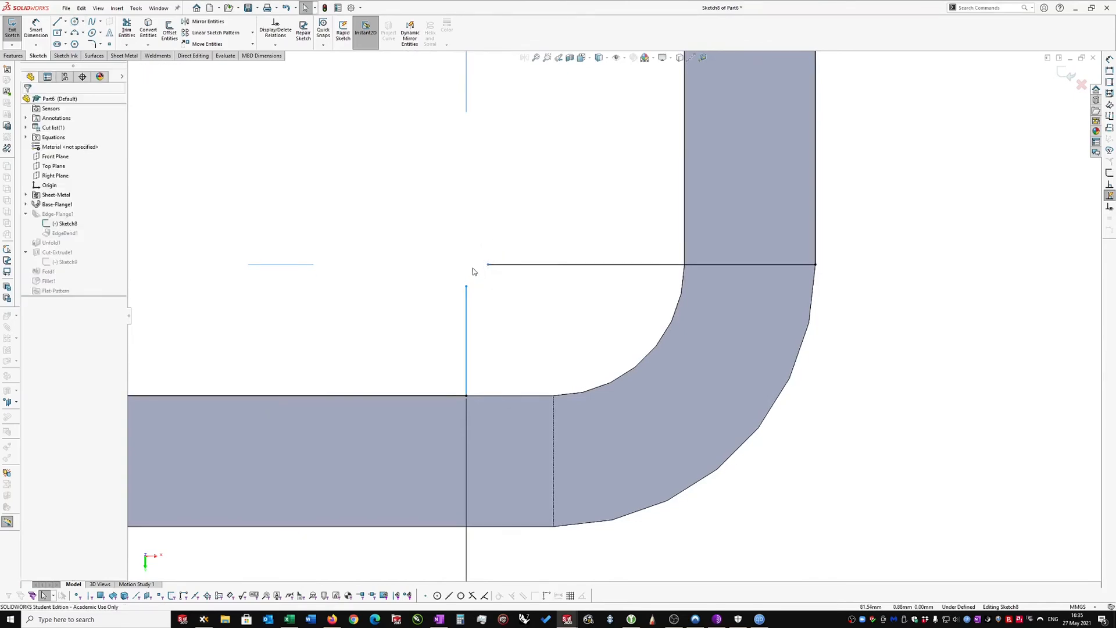
# Step: Sketch a circle about 0.42 mm in diameter at the open inner corner of the lower-right notch, centred level with its horizontal line
pyautogui.press('s')
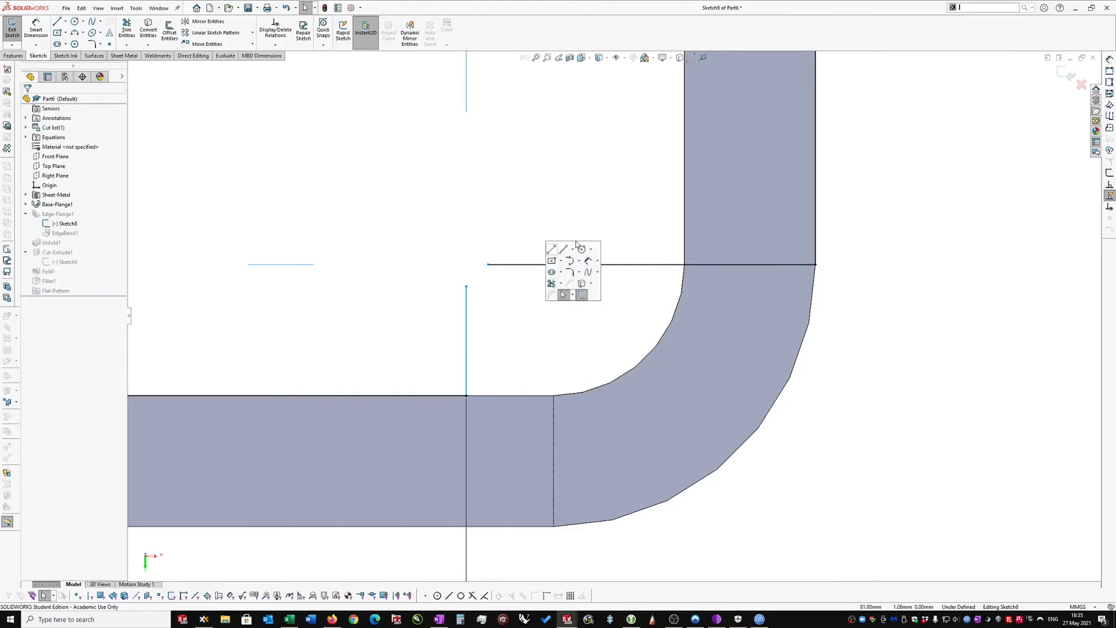
pyautogui.click(579, 249)
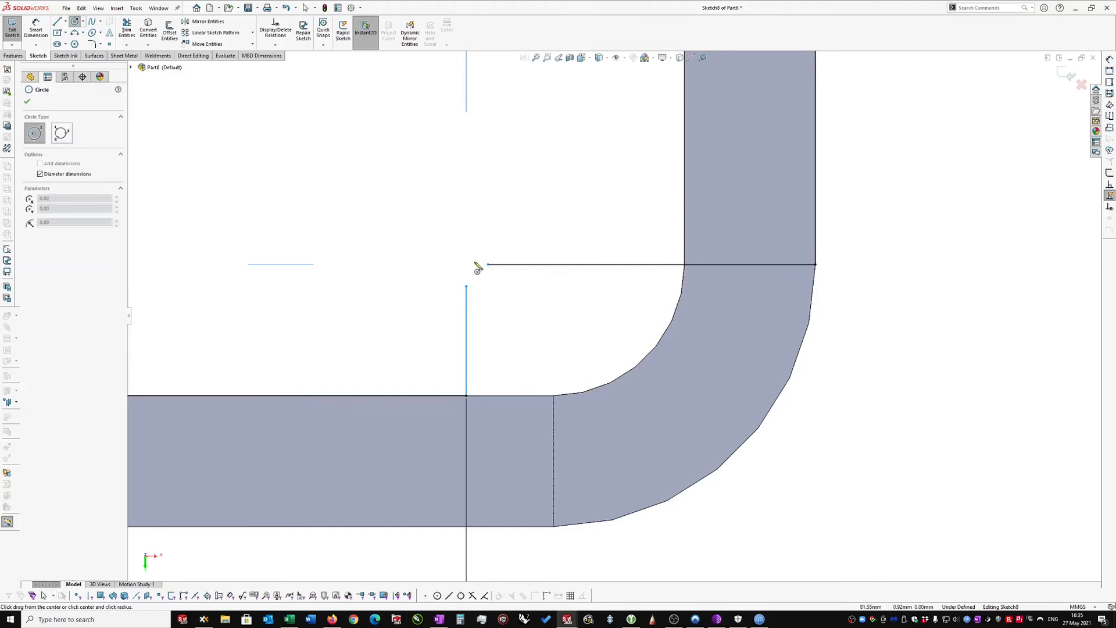
pyautogui.click(474, 265)
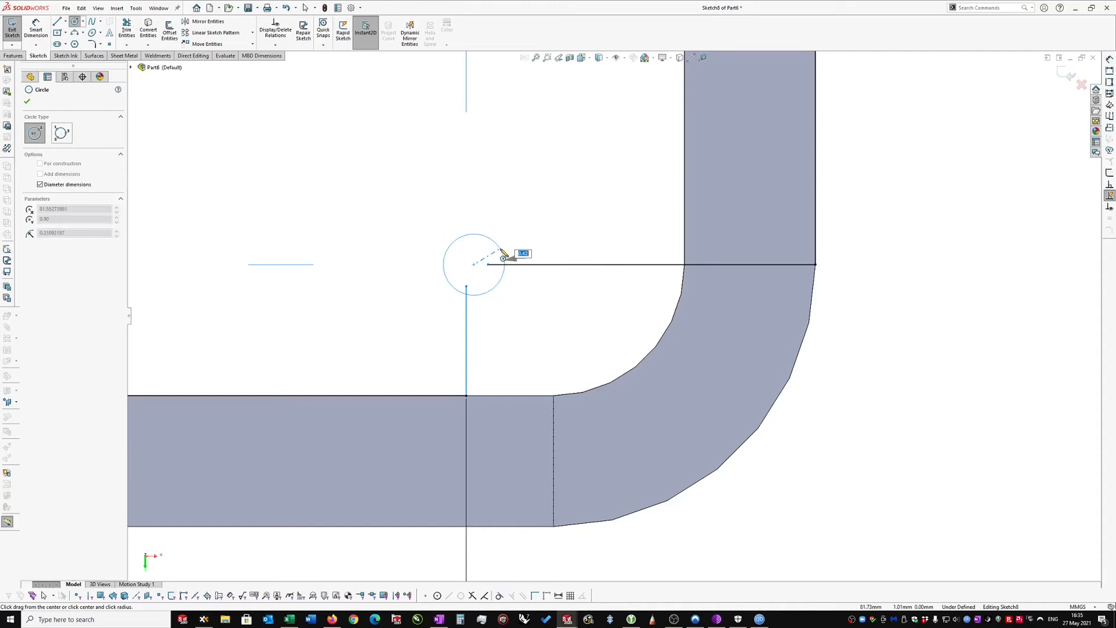
pyautogui.click(504, 264)
pyautogui.press('Escape')
pyautogui.press('Escape')
# Step: Dimension the notch circle's diameter as 0.35 mm
pyautogui.moveTo(903, 338); pyautogui.dragTo(912, 257, button='right')
pyautogui.click(500, 248)
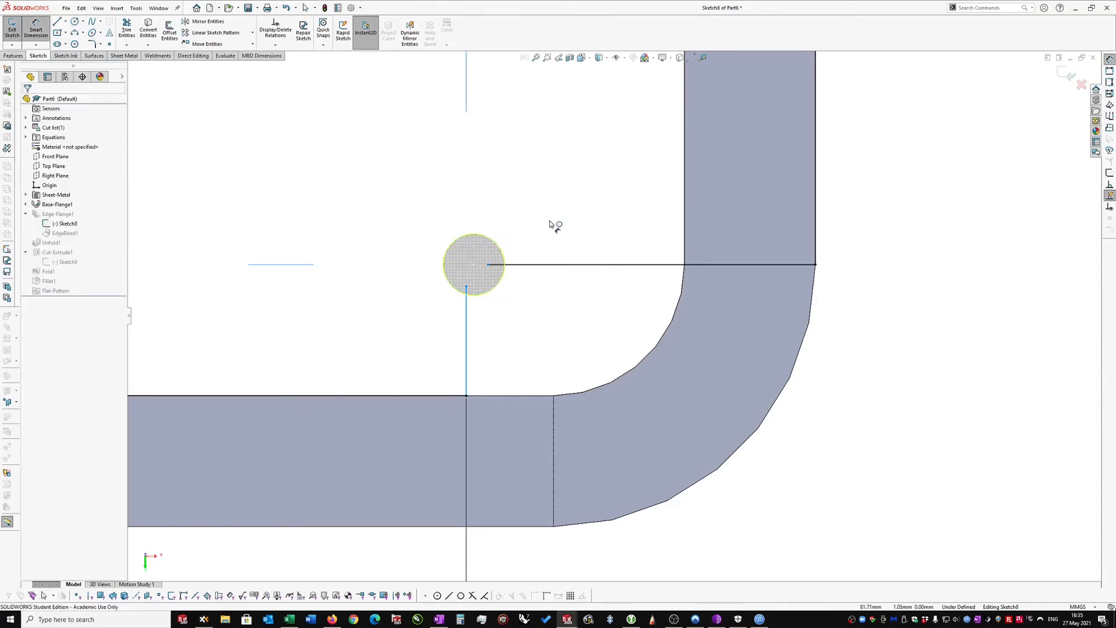
pyautogui.click(577, 204)
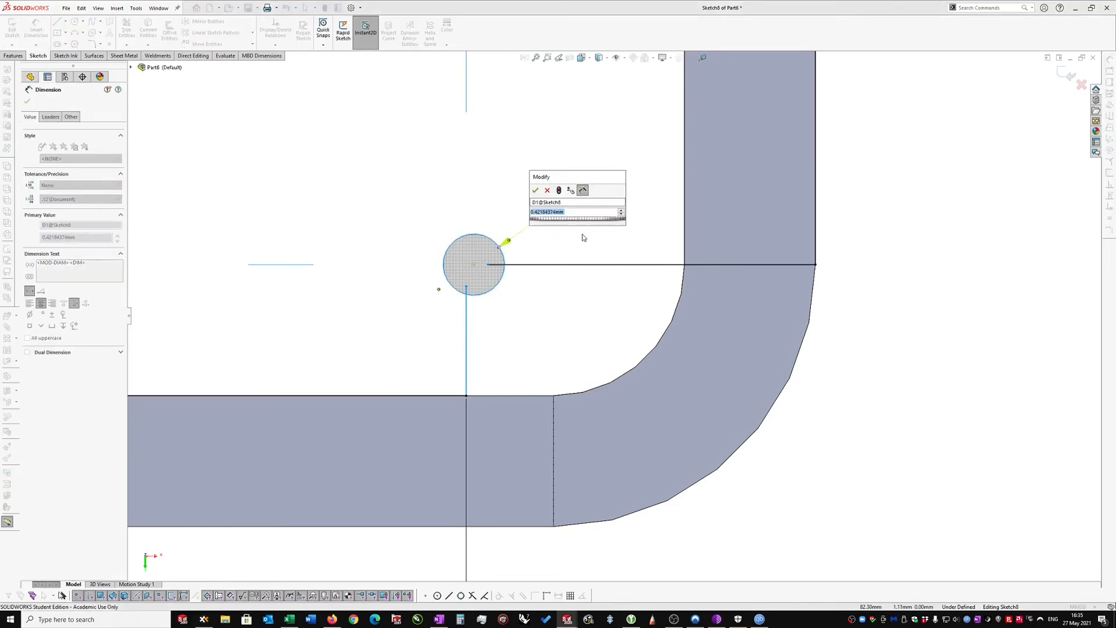
pyautogui.write('0.35')
pyautogui.press('Return')
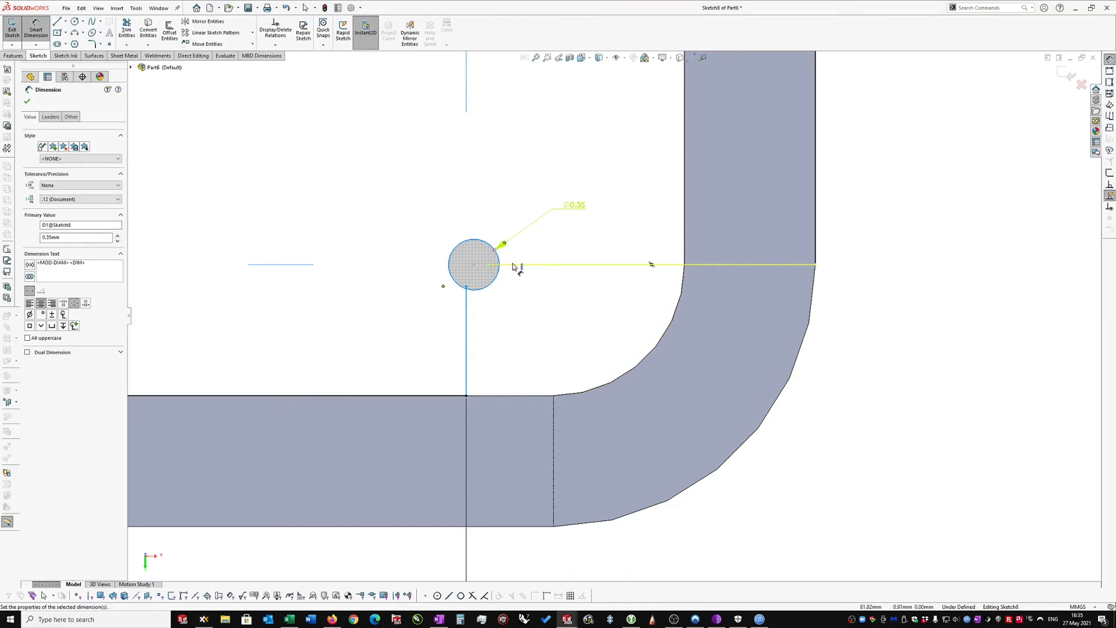
pyautogui.press('Escape')
pyautogui.click(474, 264)
pyautogui.click(474, 265)
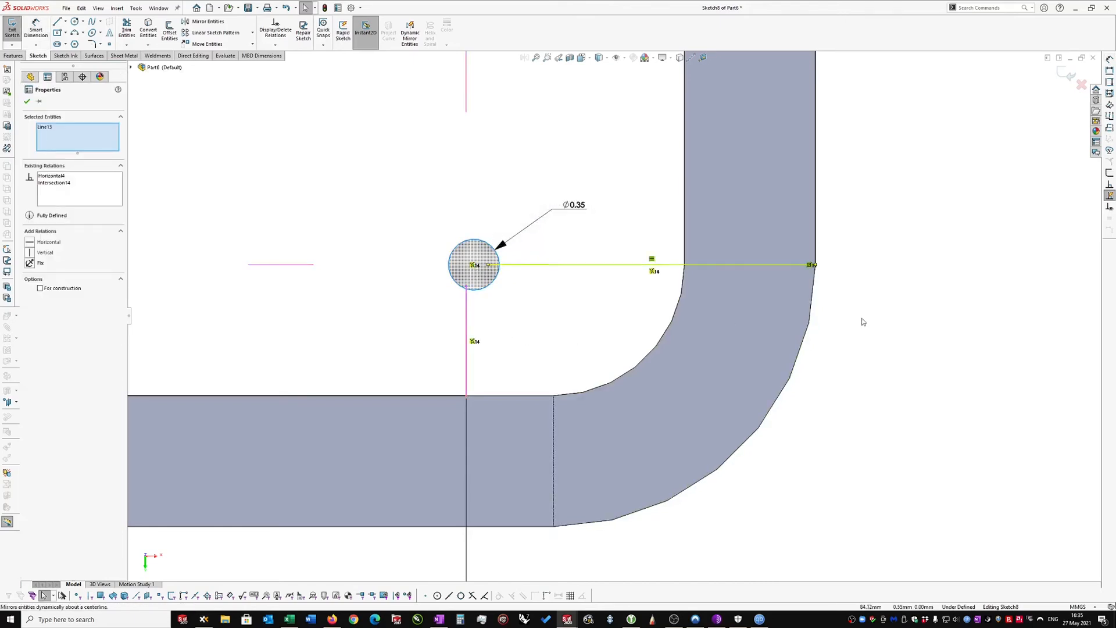
pyautogui.moveTo(888, 353); pyautogui.dragTo(887, 314, button='right')
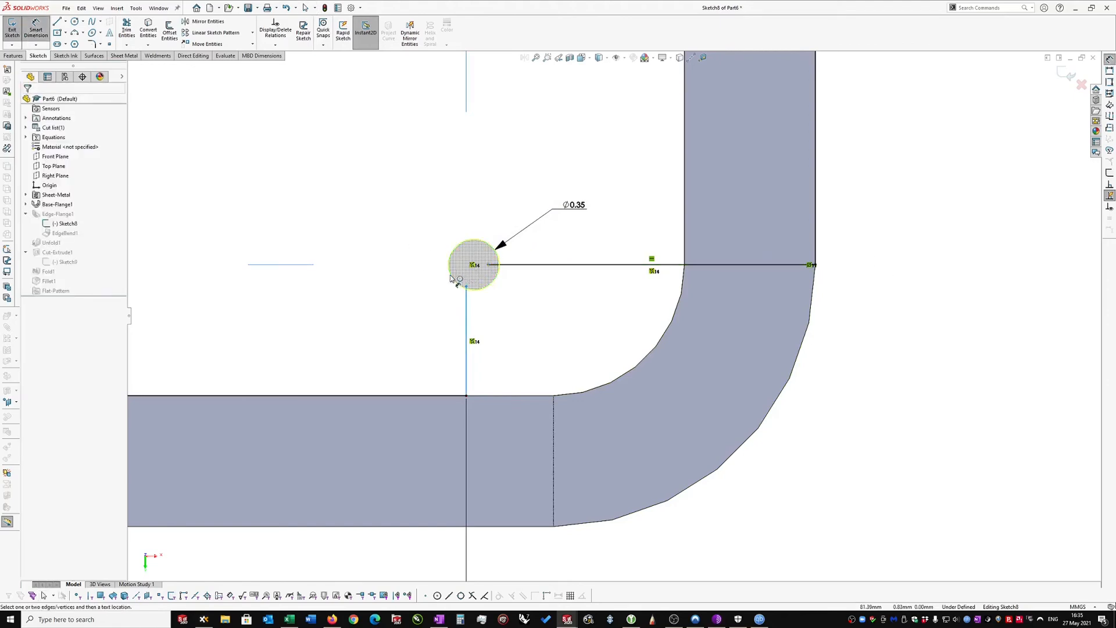
pyautogui.click(482, 272)
pyautogui.press('Escape')
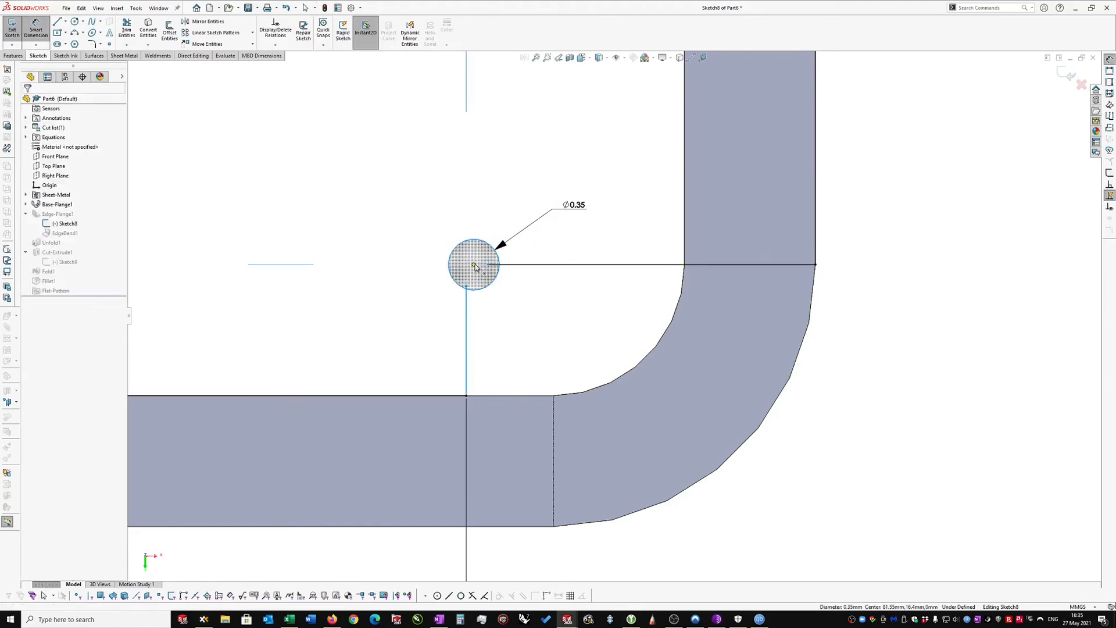
pyautogui.press('Escape')
# Step: Dimension the horizontal distance from the relief circle's centre to the lower-right notch's vertical line as 0.05 mm
pyautogui.moveTo(939, 399); pyautogui.dragTo(937, 356, button='right')
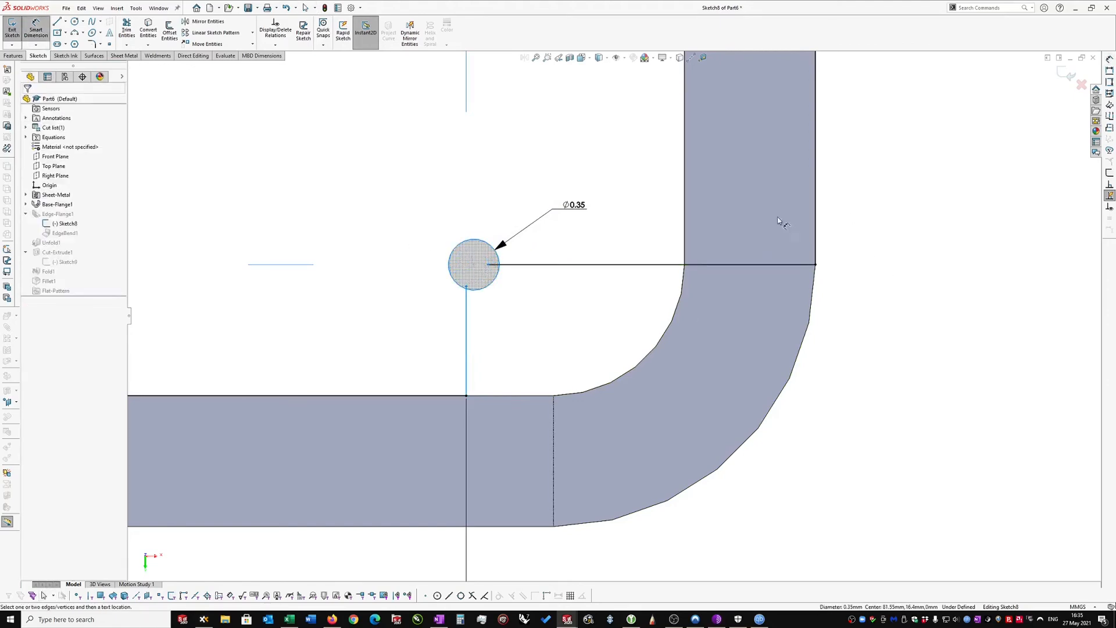
pyautogui.click(474, 265)
pyautogui.click(468, 307)
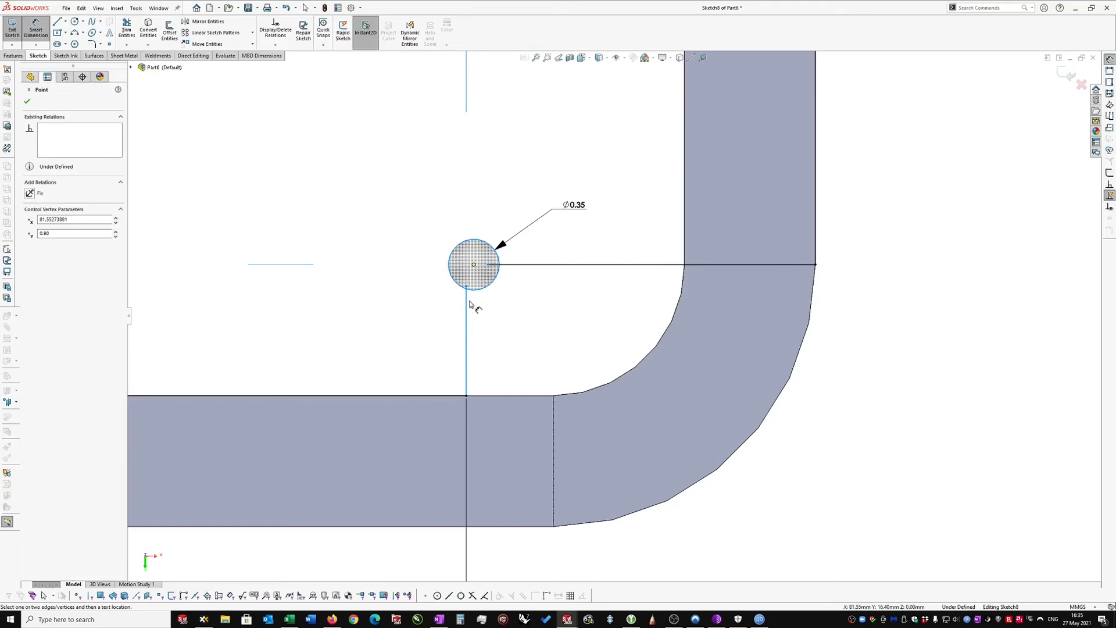
pyautogui.press('z')
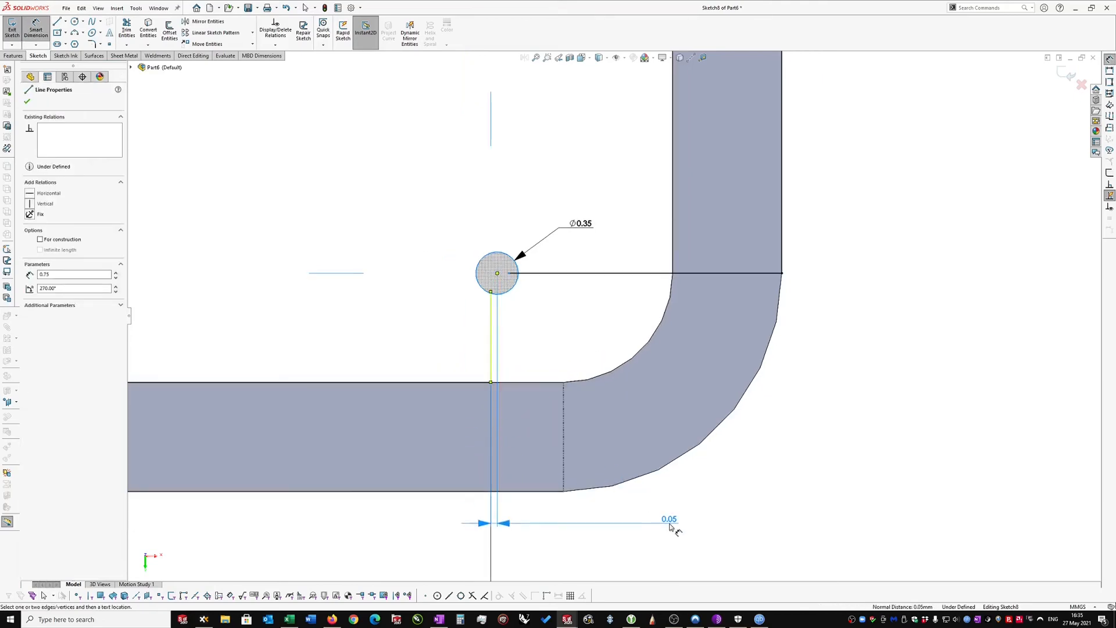
pyautogui.click(673, 524)
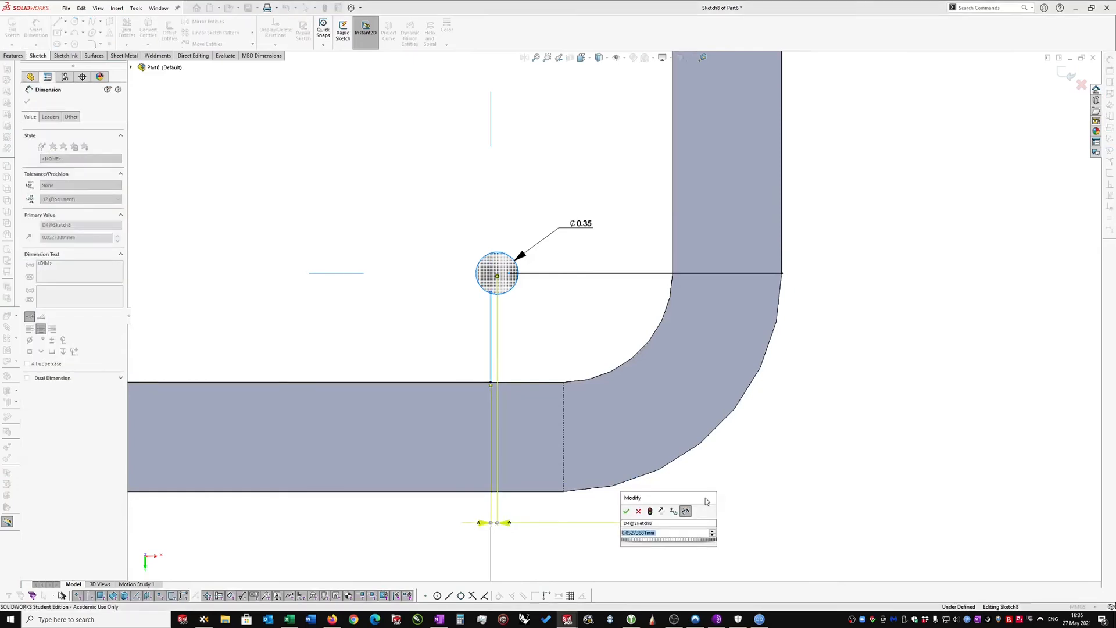
pyautogui.write('0.05')
pyautogui.press('Return')
pyautogui.press('Escape')
# Step: Trim the relief circle's lower-right arc and the line ends inside the circle so the lower-right notch forms a continuous outline
pyautogui.moveTo(876, 367); pyautogui.dragTo(839, 380, button='right')
pyautogui.scroll(-2, 539, 282)
pyautogui.moveTo(535, 286); pyautogui.dragTo(519, 284)
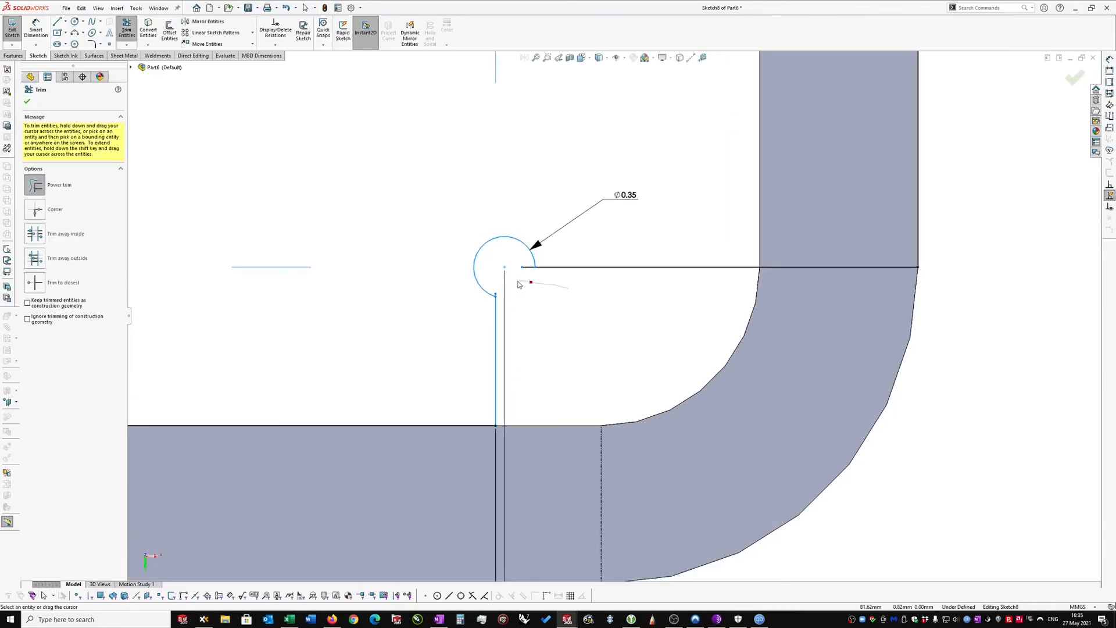
pyautogui.scroll(-2, 520, 296)
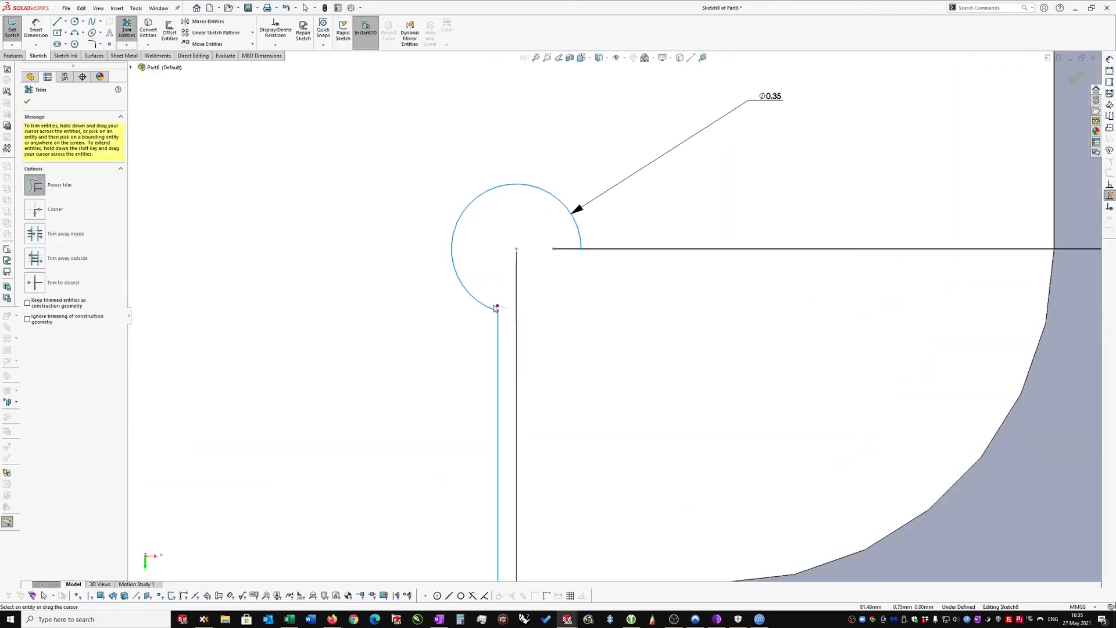
pyautogui.moveTo(562, 252); pyautogui.dragTo(563, 253)
pyautogui.scroll(3, 563, 254)
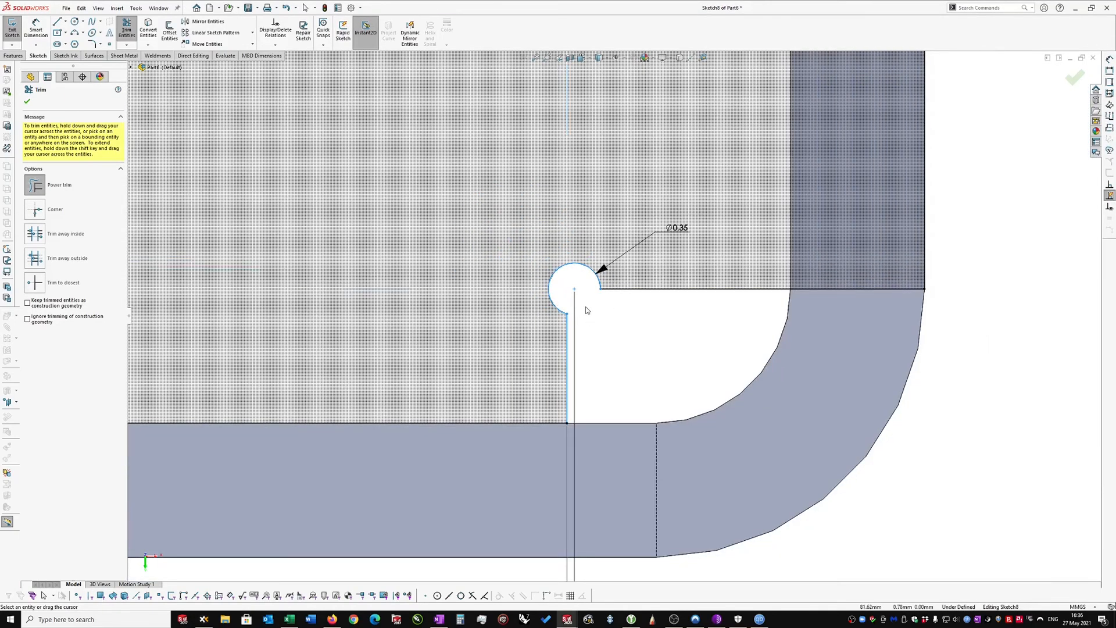
pyautogui.scroll(2, 606, 326)
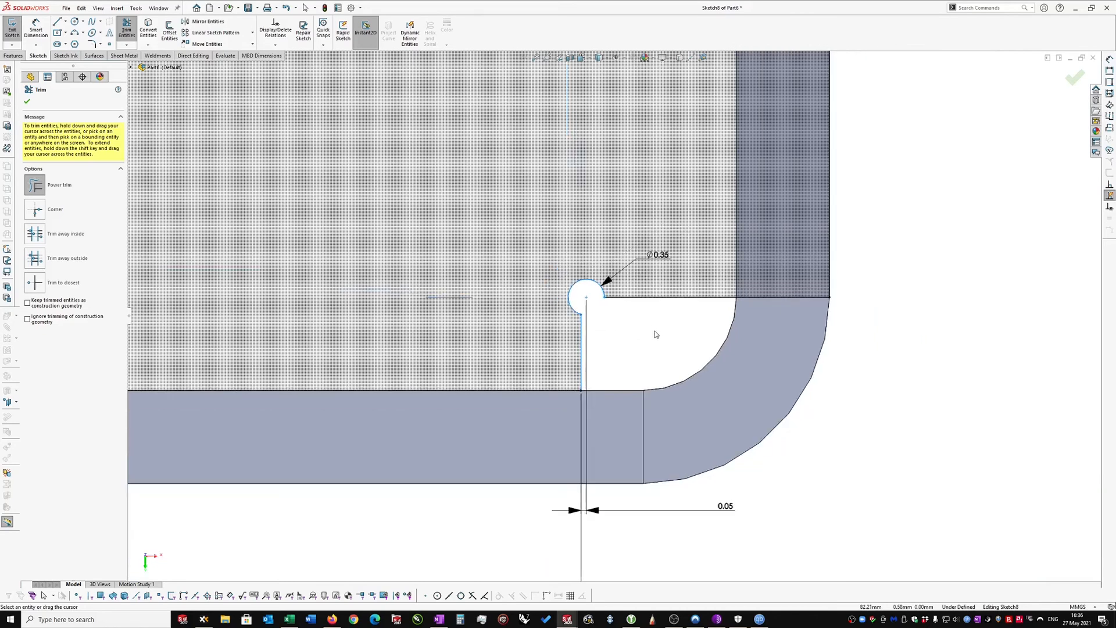
# Step: Offset the lower-left notch's vertical line by 0.30 mm toward the outer wall and move its dimension below the profile
pyautogui.scroll(5, 307, 261)
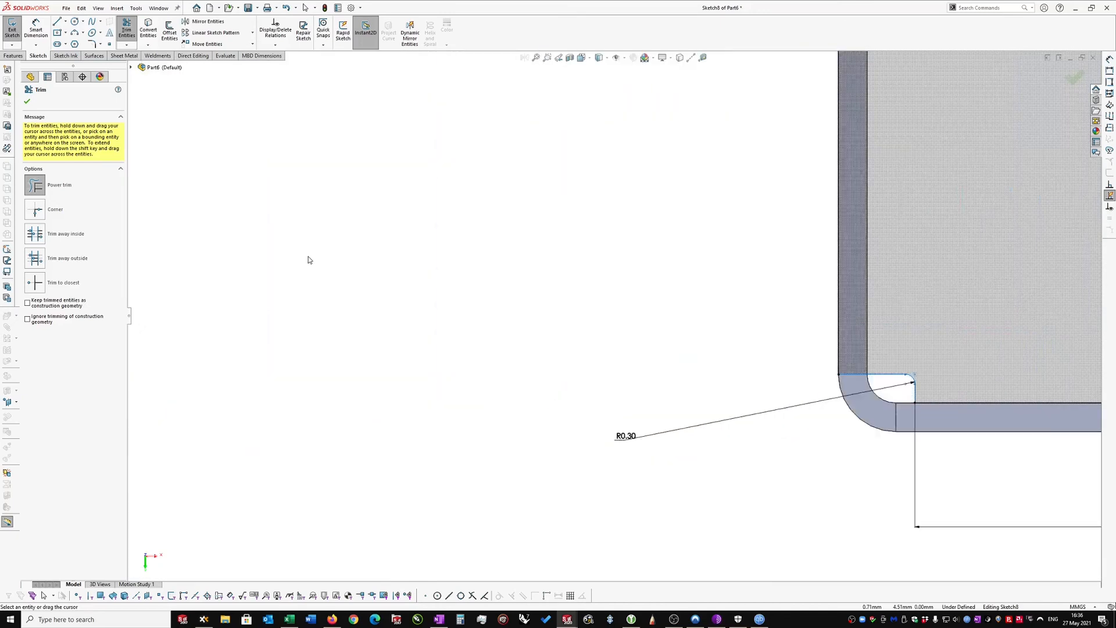
pyautogui.scroll(-2, 531, 297)
pyautogui.scroll(-5, 531, 295)
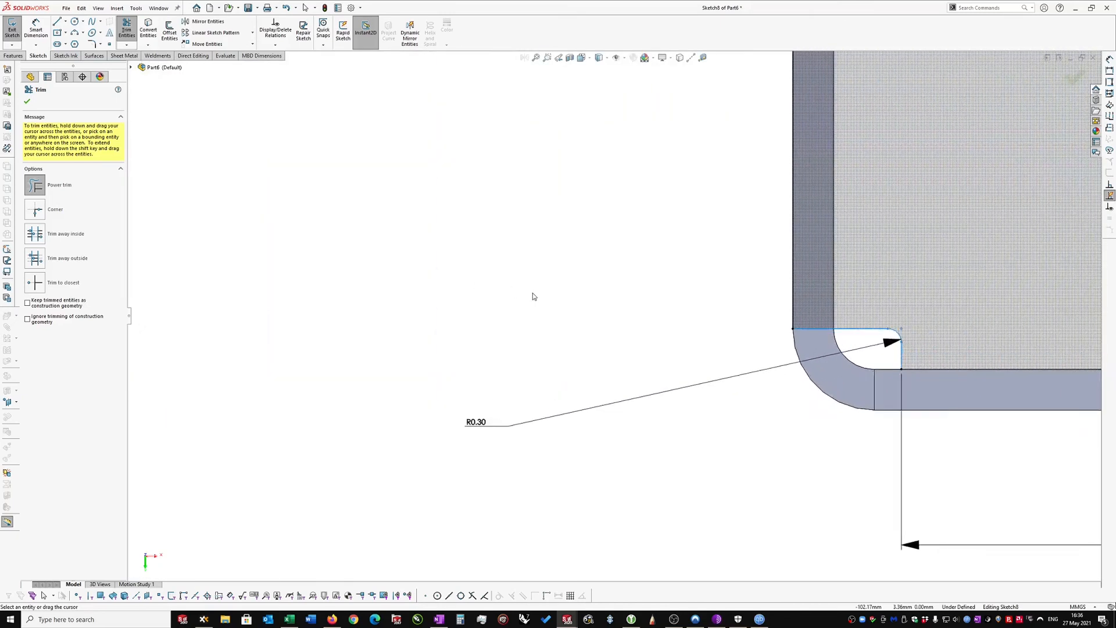
pyautogui.press('Escape')
pyautogui.moveTo(352, 285); pyautogui.dragTo(397, 324, button='right')
pyautogui.press('Escape')
pyautogui.press('Escape')
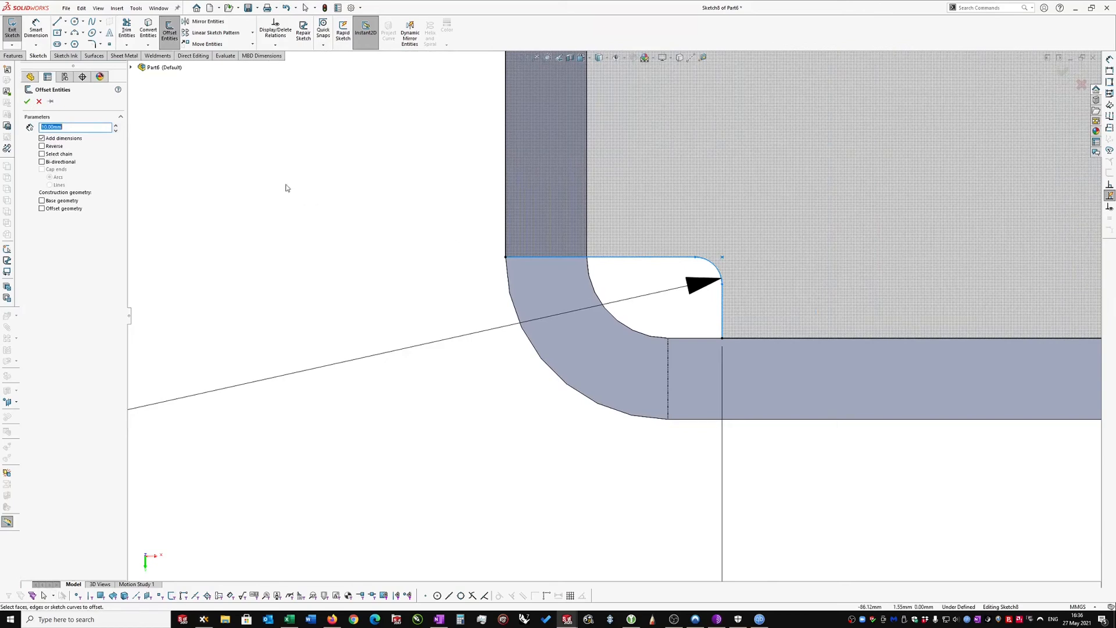
pyautogui.click(722, 298)
pyautogui.click(703, 308)
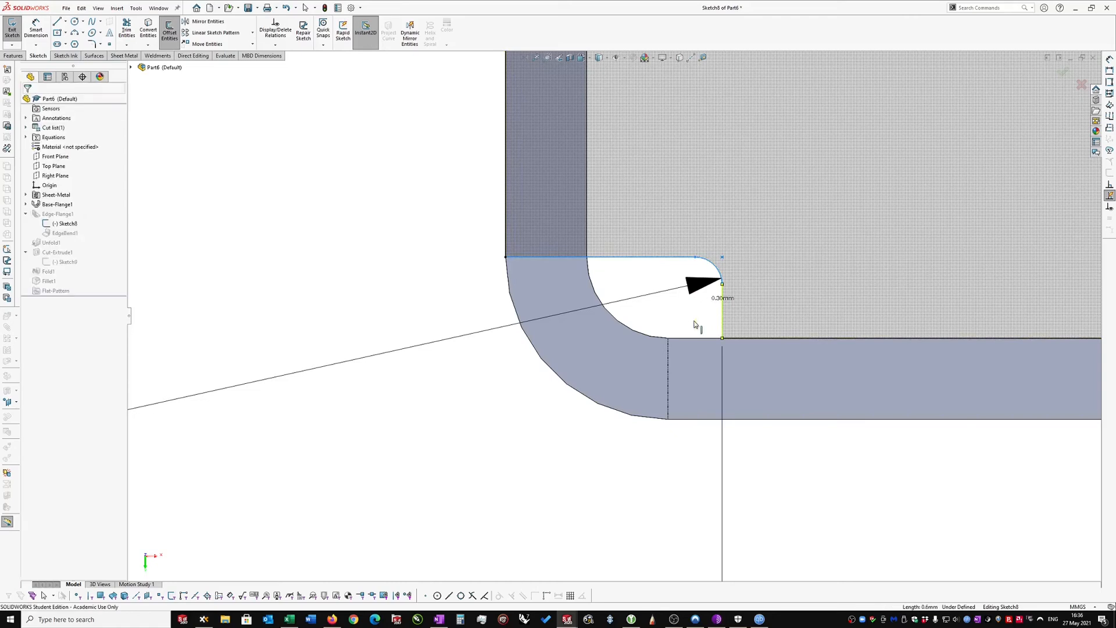
pyautogui.moveTo(704, 401); pyautogui.dragTo(704, 465)
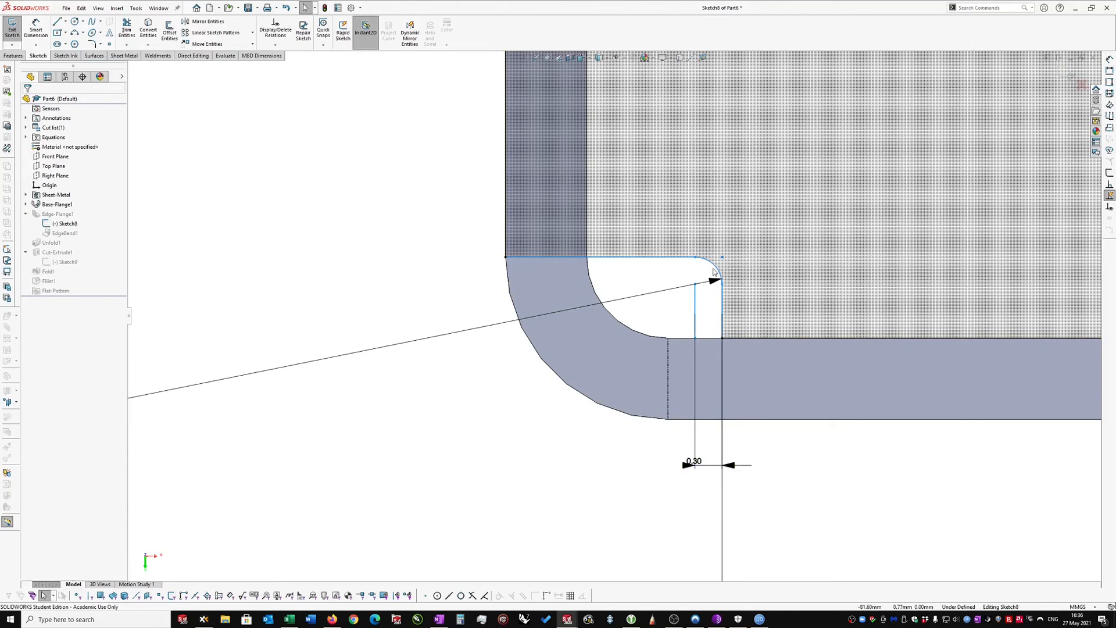
# Step: Delete the lower-left notch's fillet arc and extend both vertical lines about 0.37 mm above its horizontal line
pyautogui.click(714, 271)
pyautogui.press('Delete')
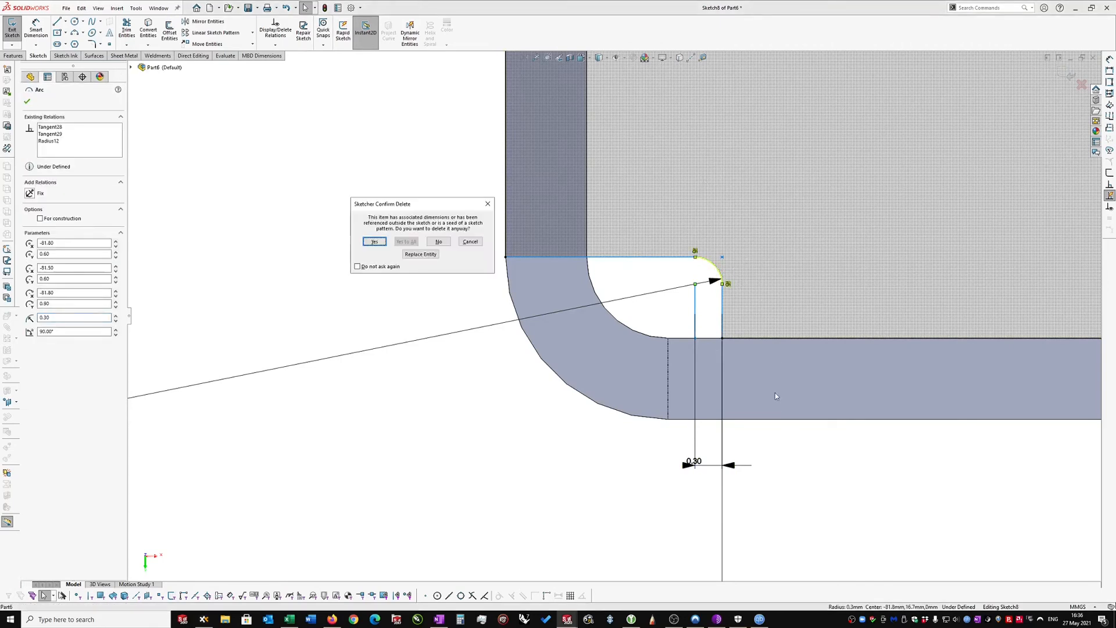
pyautogui.click(375, 242)
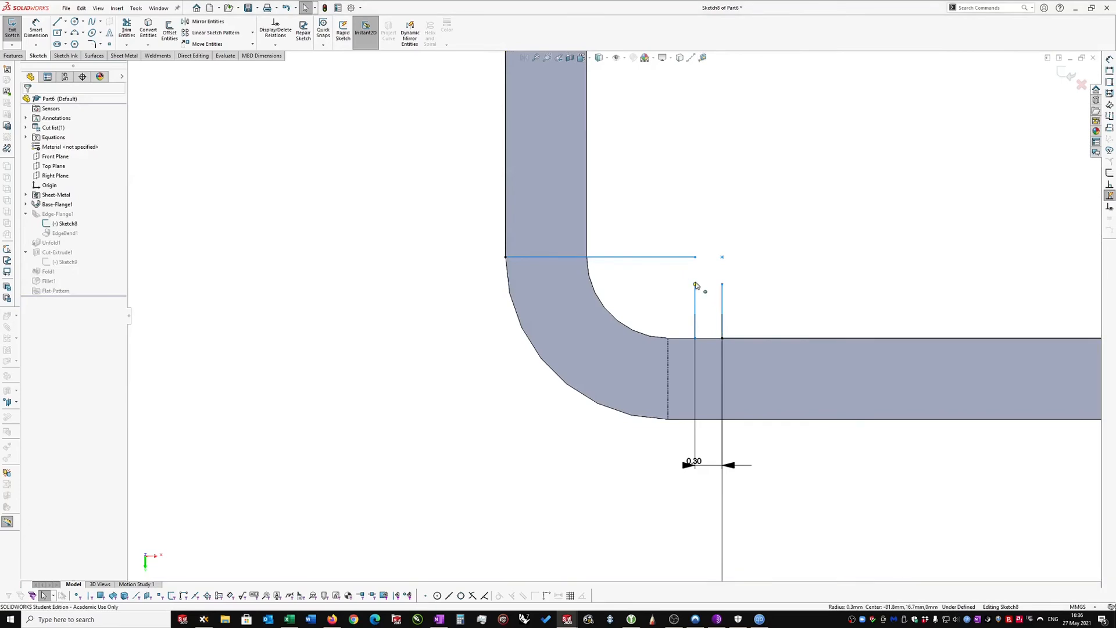
pyautogui.moveTo(696, 284); pyautogui.dragTo(695, 223)
pyautogui.moveTo(725, 265); pyautogui.dragTo(722, 224)
# Step: Cap the two parallel vertical lines at the lower-left notch with a tangent arc joining their upper ends
pyautogui.press('s')
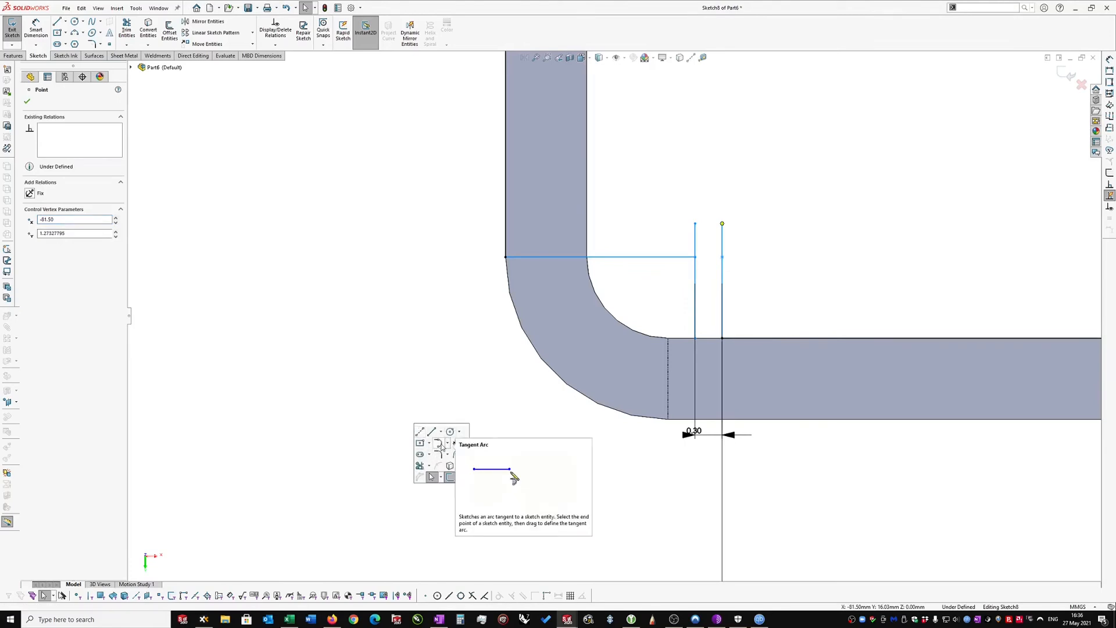
pyautogui.click(438, 444)
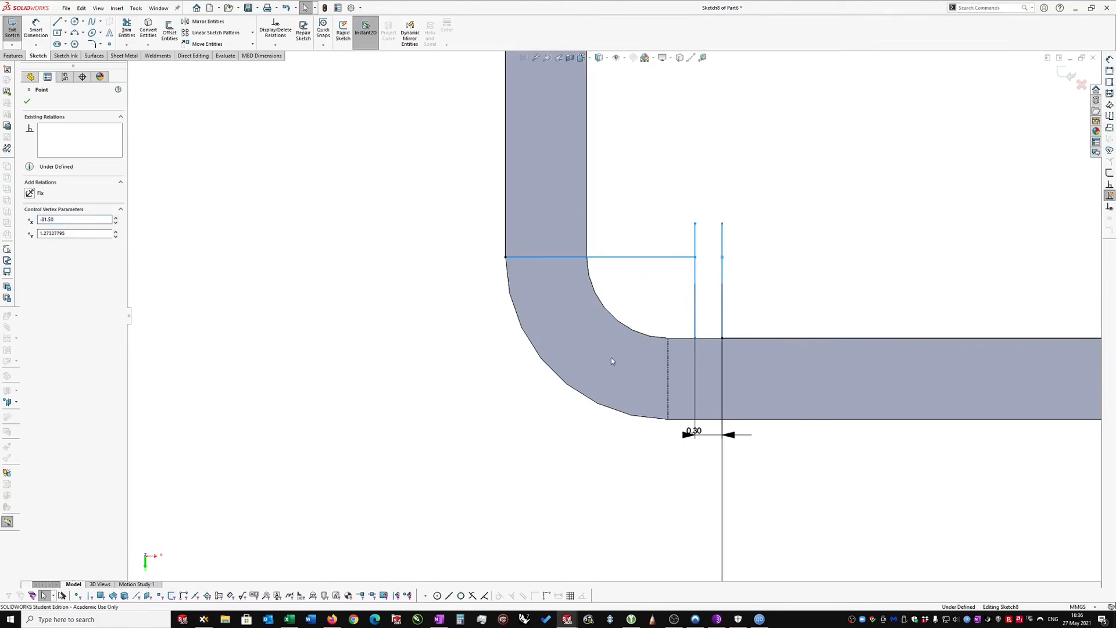
pyautogui.click(696, 223)
pyautogui.click(722, 223)
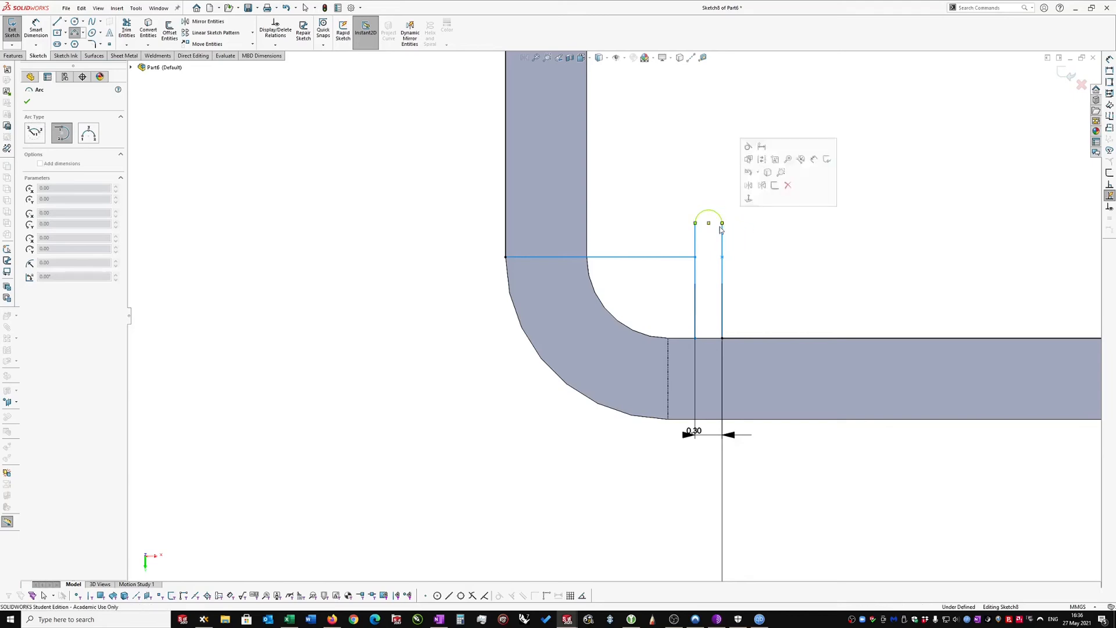
pyautogui.press('Escape')
# Step: Trim the part of the offset vertical line that runs below the lower-left notch's horizontal line
pyautogui.moveTo(473, 454); pyautogui.dragTo(401, 504, button='right')
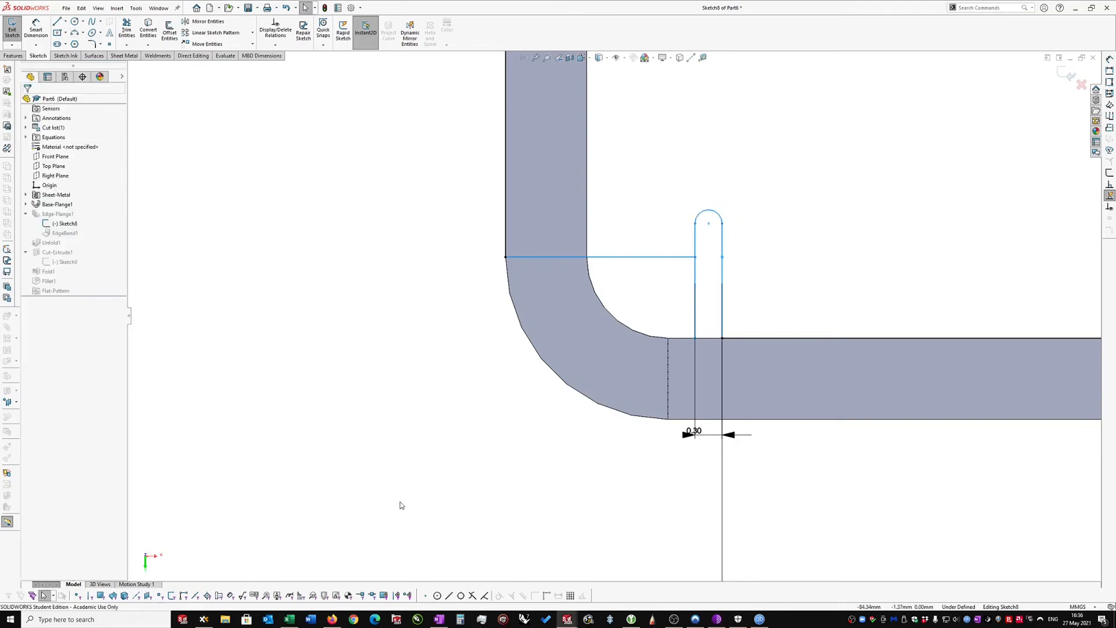
pyautogui.moveTo(706, 271); pyautogui.dragTo(706, 288)
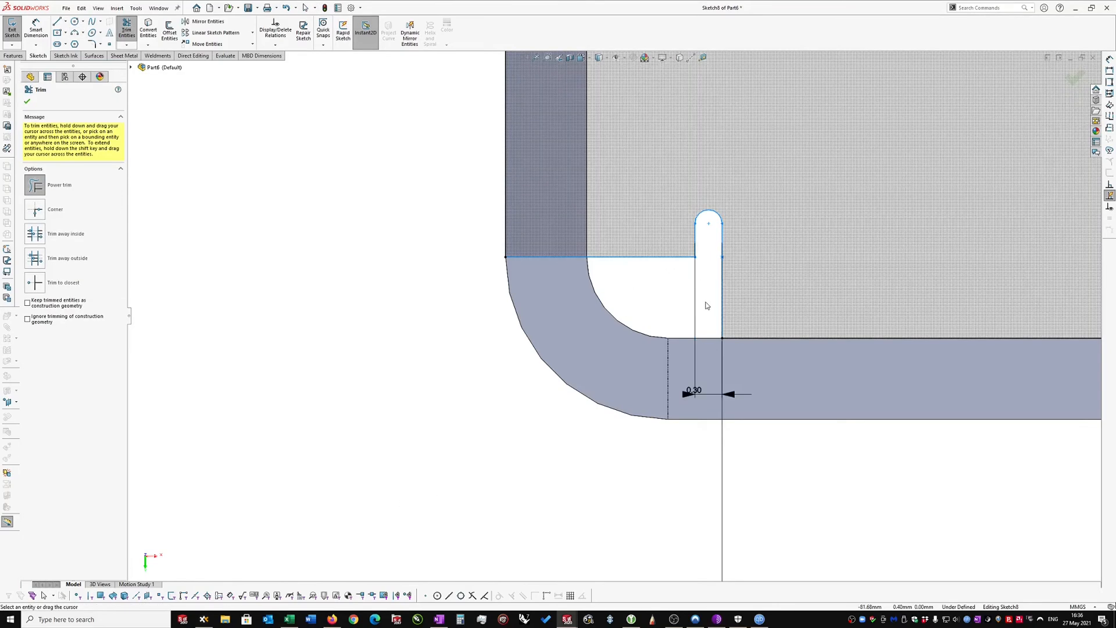
pyautogui.press('Escape')
# Step: Dimension the distance from the relief slot's arc centre to the lower-left notch's horizontal line as 0.1 mm
pyautogui.moveTo(336, 401); pyautogui.dragTo(381, 349, button='right')
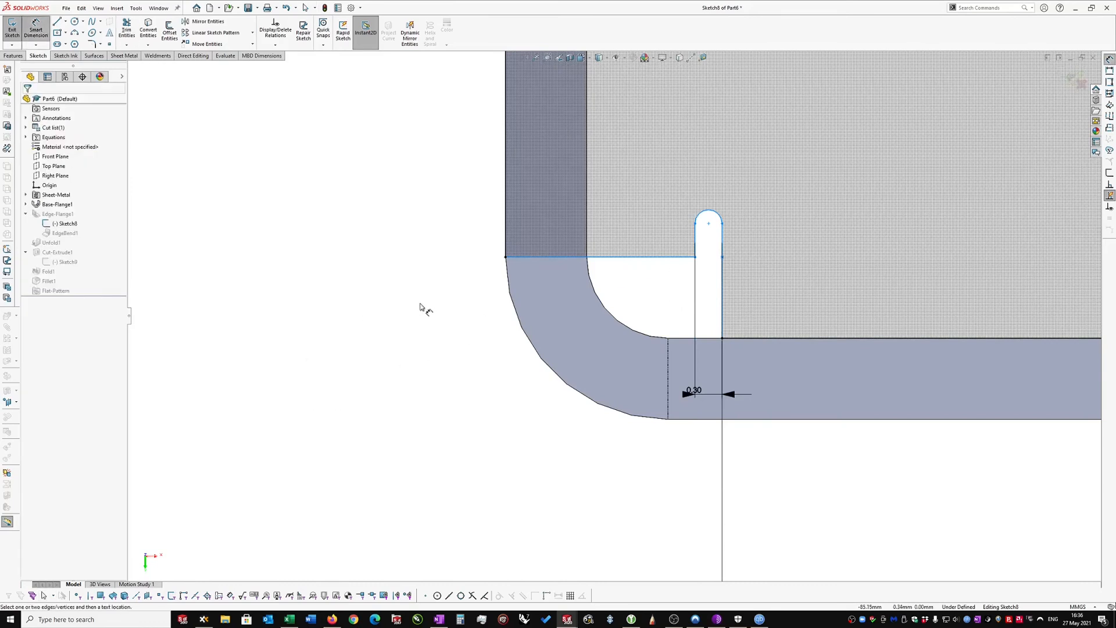
pyautogui.click(708, 223)
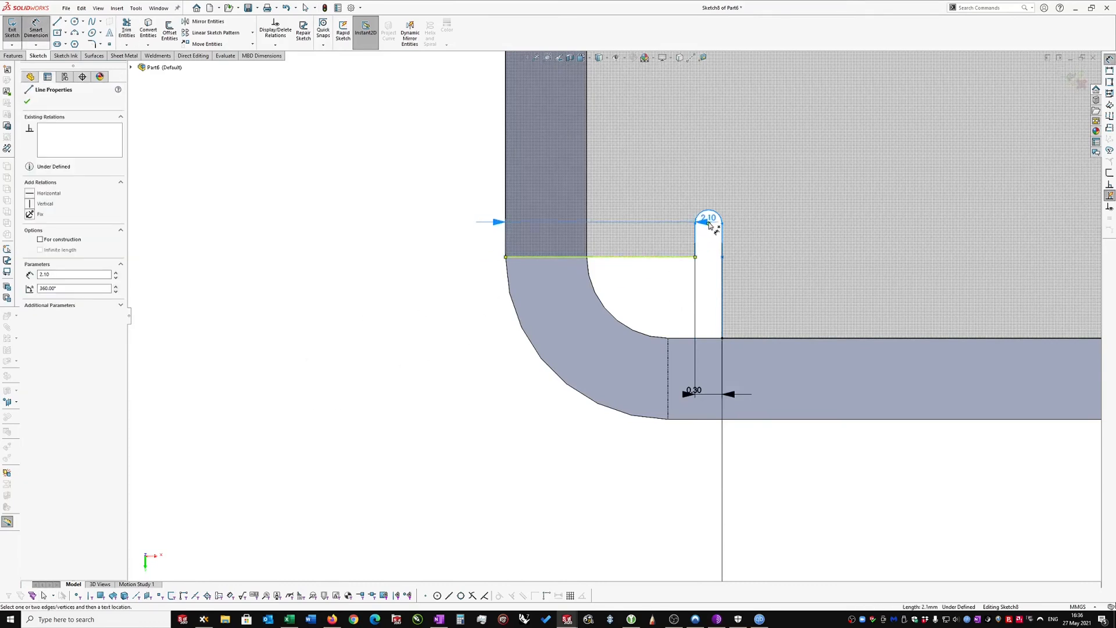
pyautogui.click(464, 182)
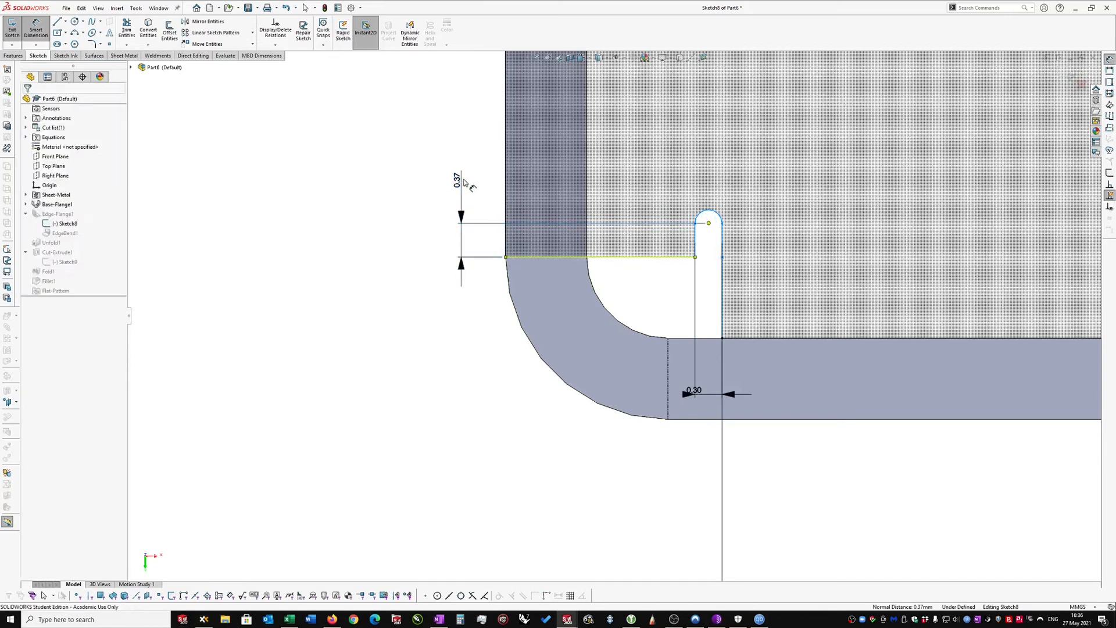
pyautogui.write('.')
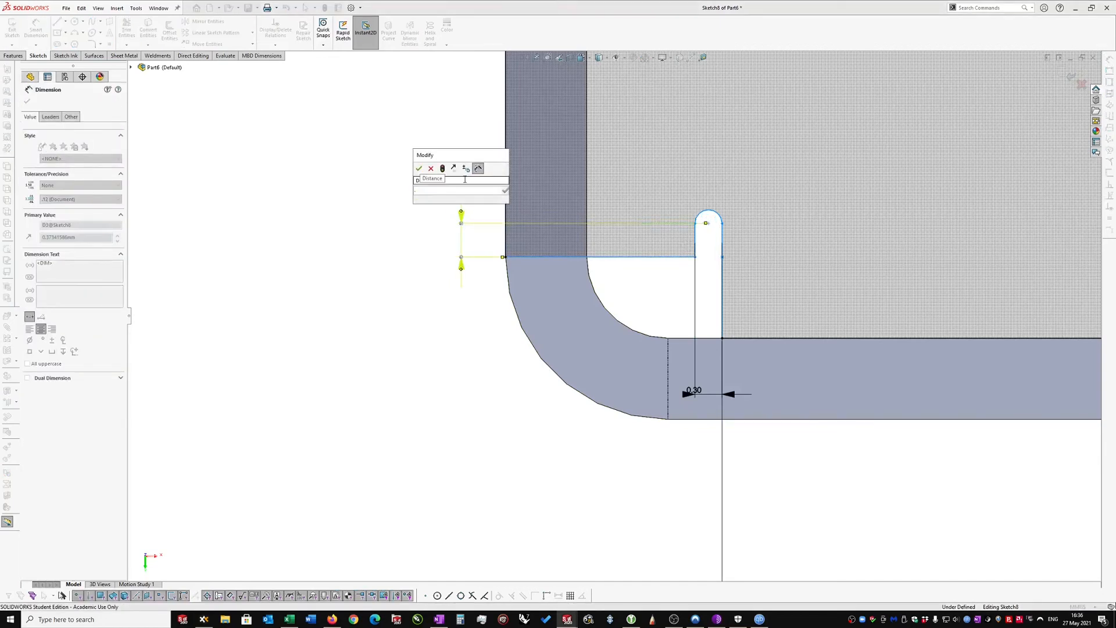
pyautogui.write('1')
pyautogui.press('Return')
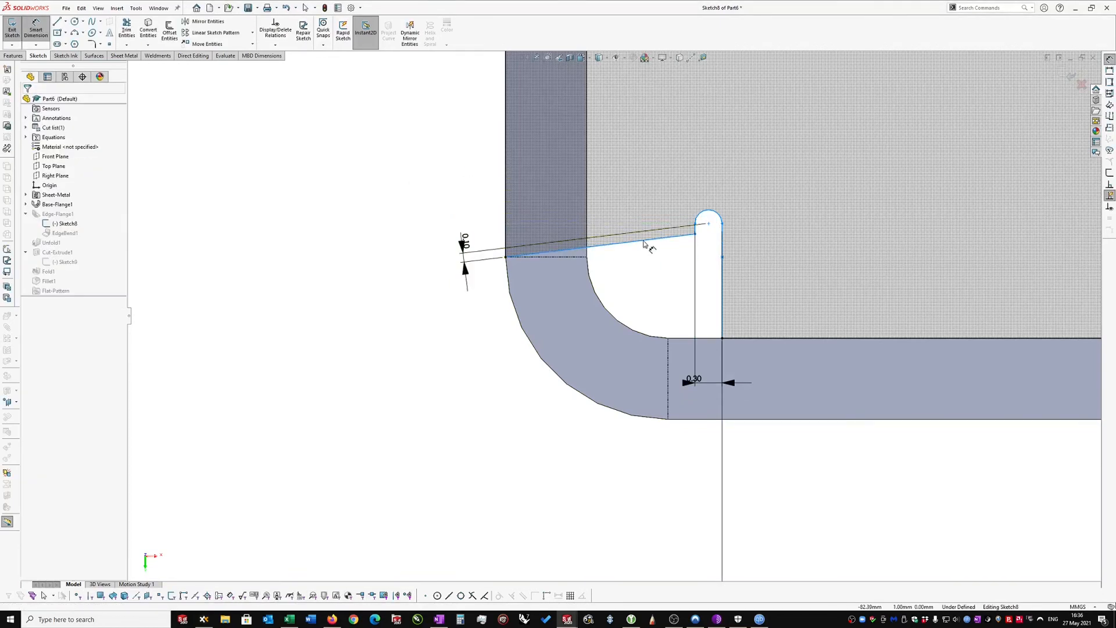
# Step: Make the lower-left notch's slanted line horizontal, move the 0.10 dimension clear, and make the relief slot's inner long line vertical
pyautogui.press('Escape')
pyautogui.click(643, 241)
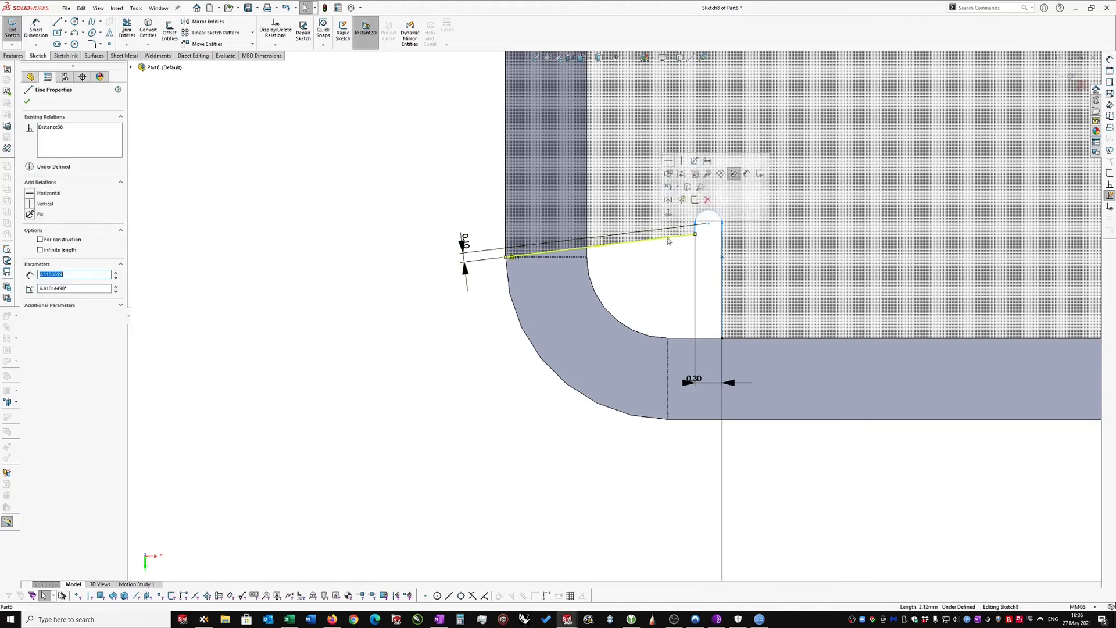
pyautogui.click(669, 160)
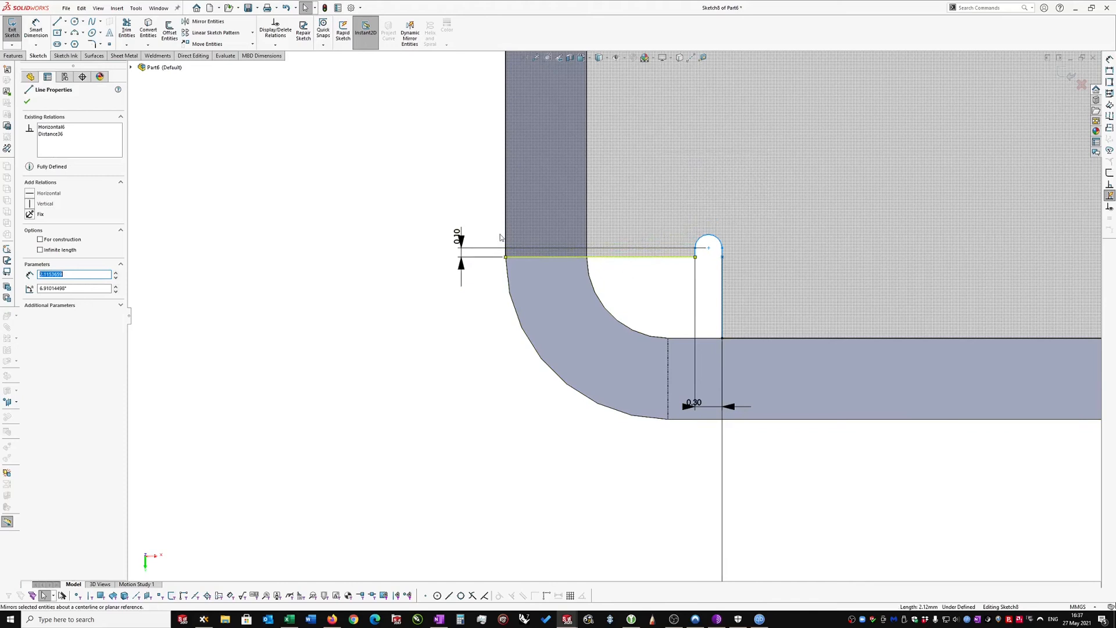
pyautogui.moveTo(455, 231); pyautogui.dragTo(447, 146)
pyautogui.moveTo(730, 279); pyautogui.dragTo(731, 277)
pyautogui.click(724, 279)
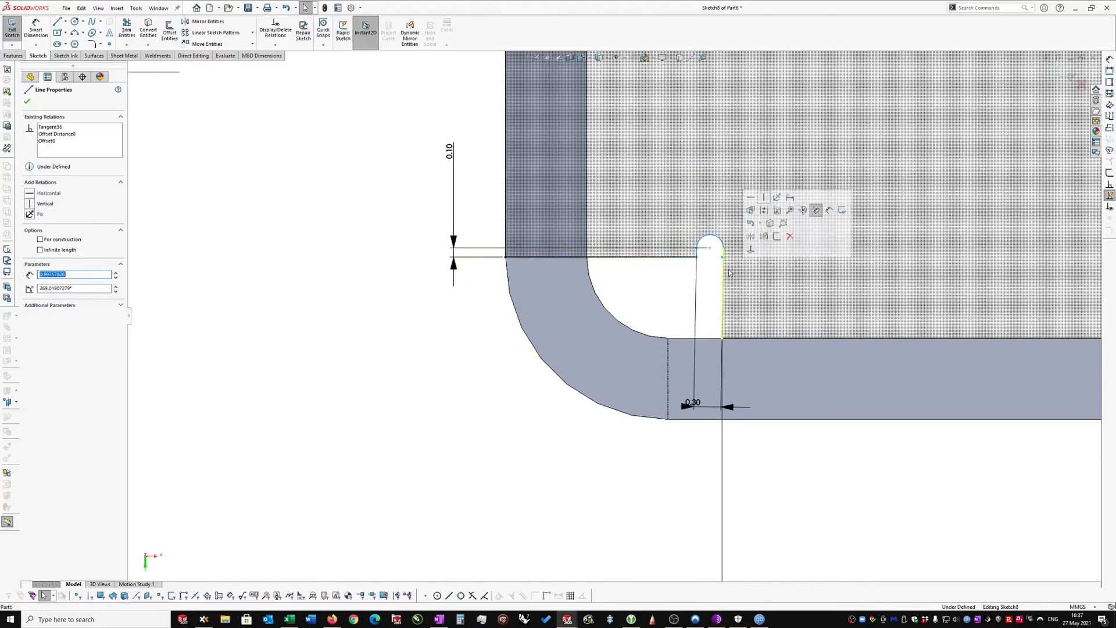
pyautogui.click(769, 198)
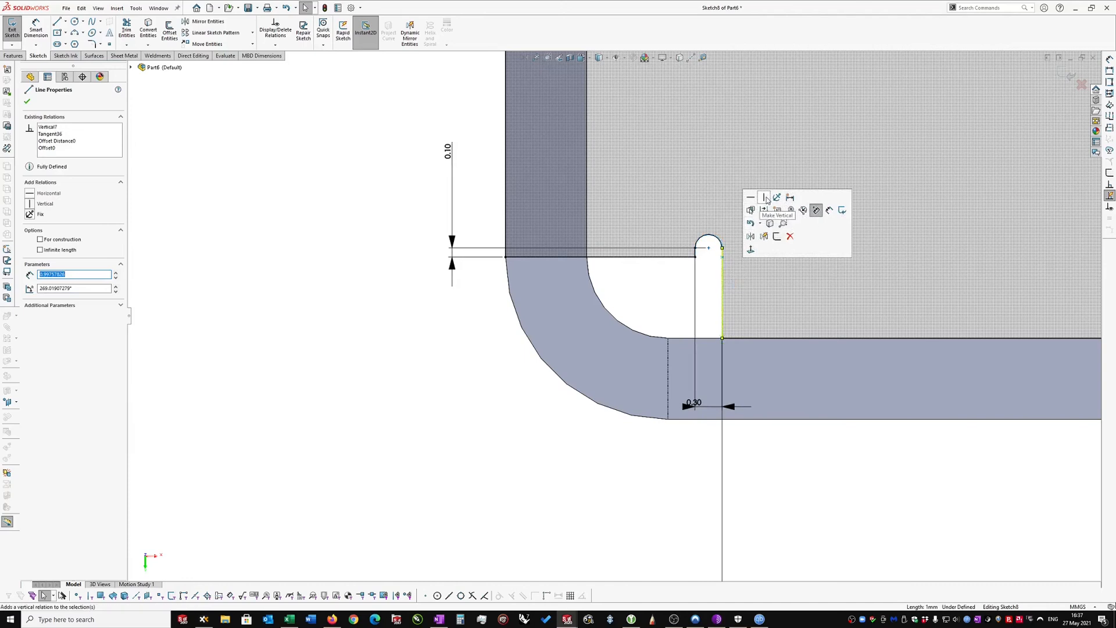
pyautogui.click(782, 516)
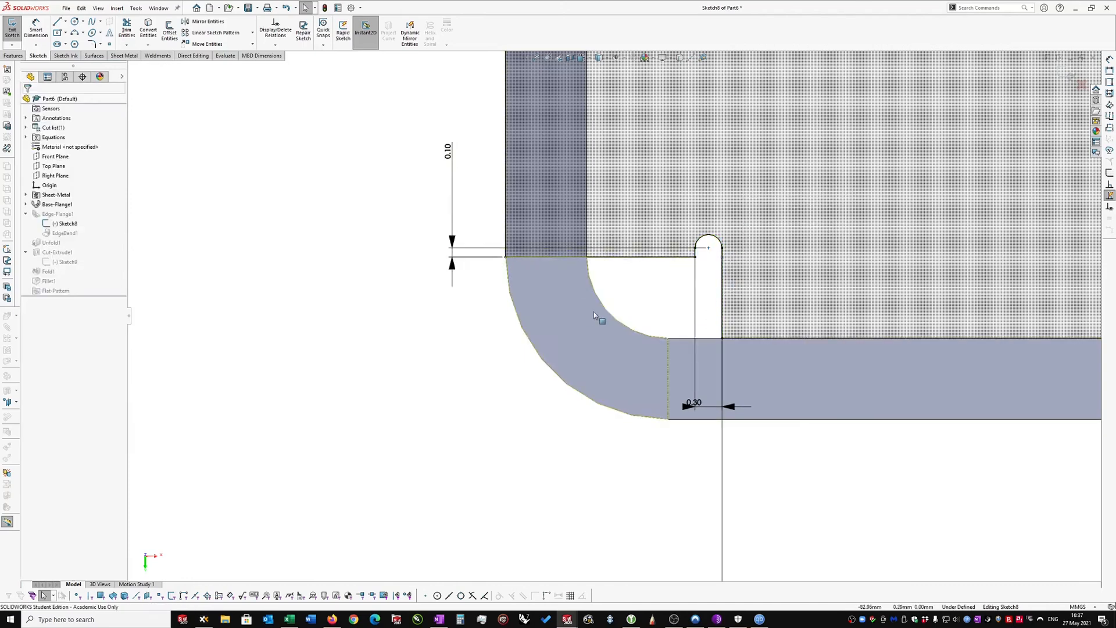
# Step: Exit the profile sketch to rebuild the edge flange and examine the slotted relief at the lower-left corner
pyautogui.scroll(2, 594, 312)
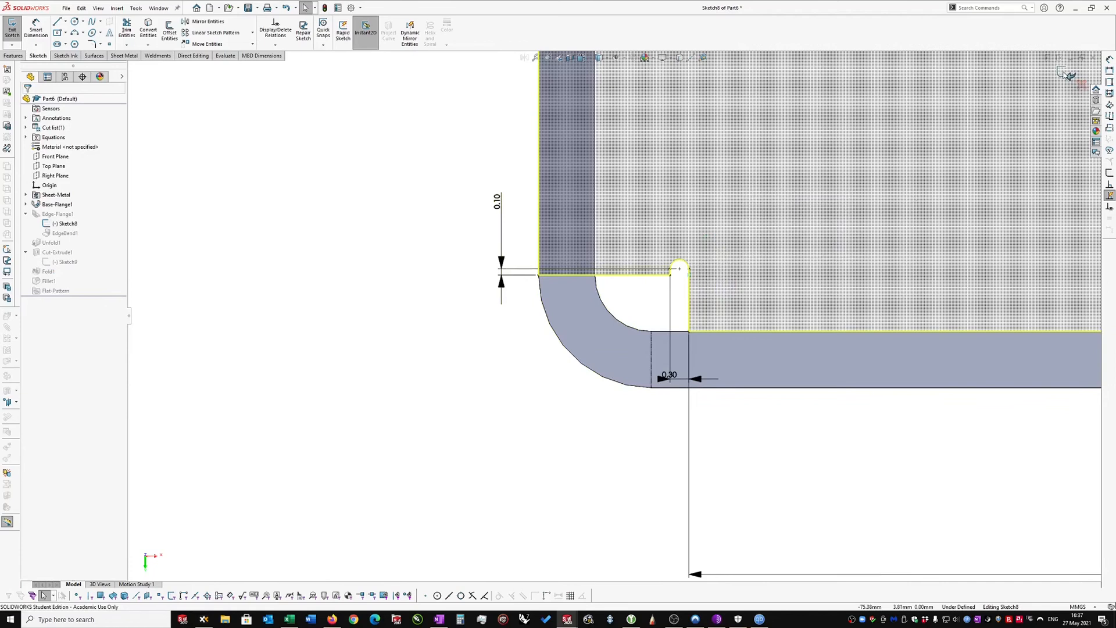
pyautogui.click(1068, 75)
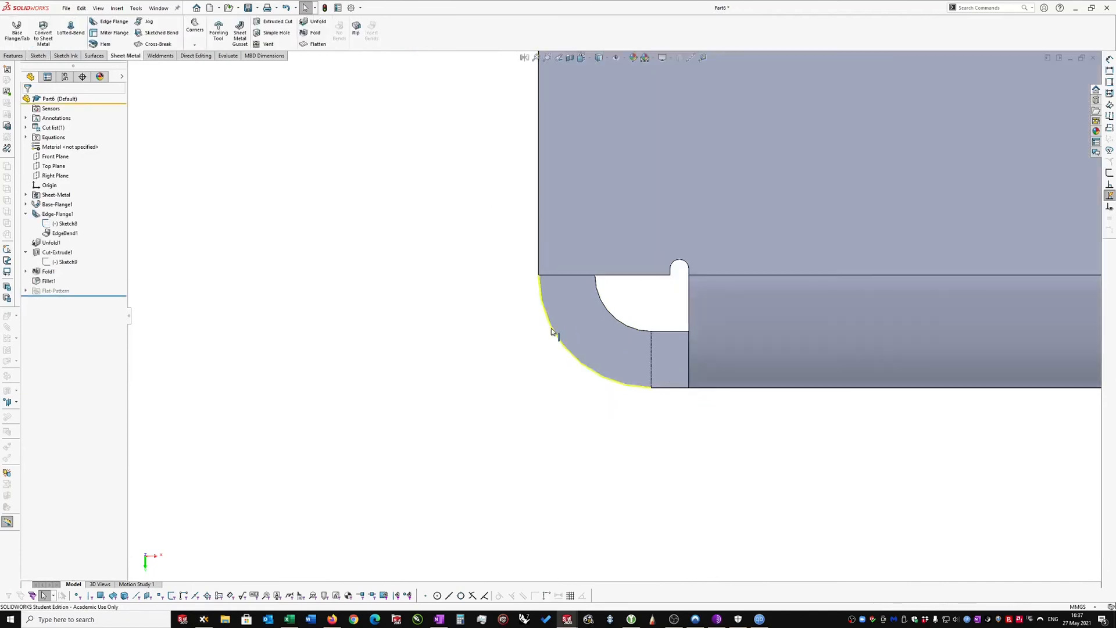
pyautogui.keyDown('ctrl'); pyautogui.moveTo(665, 312); pyautogui.dragTo(608, 311, button='middle'); pyautogui.keyUp('ctrl')
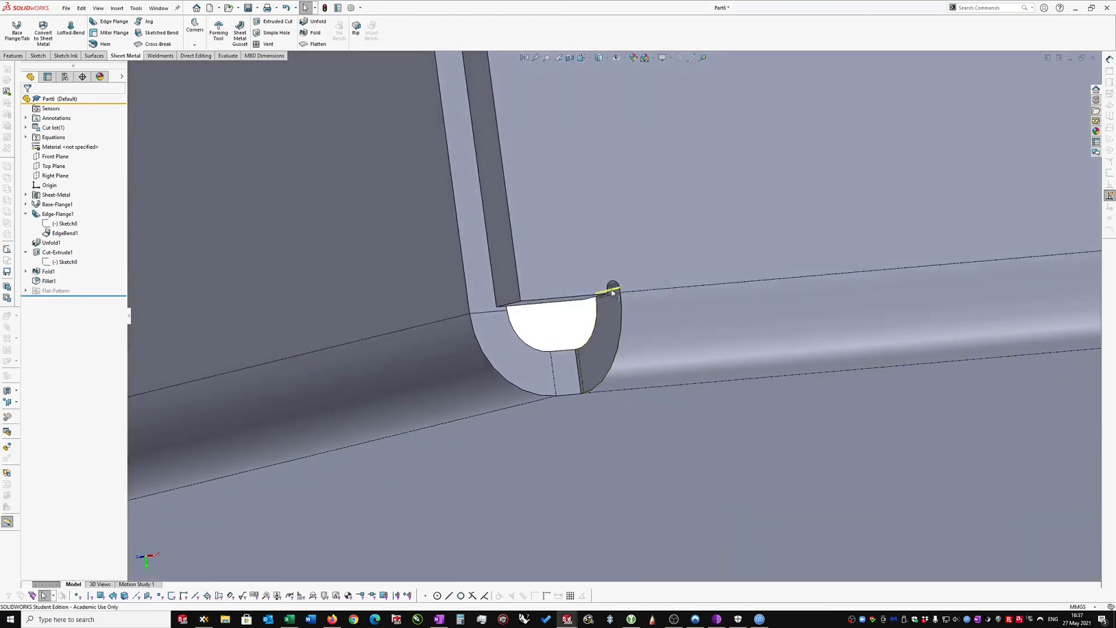
pyautogui.moveTo(626, 389); pyautogui.dragTo(585, 348, button='middle')
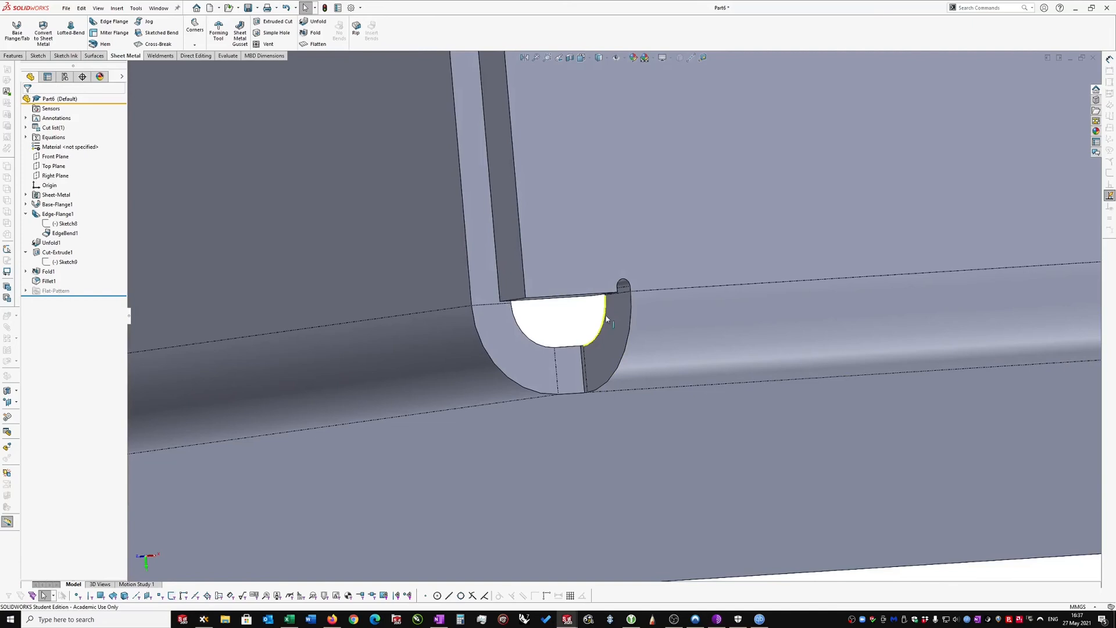
pyautogui.moveTo(614, 304); pyautogui.dragTo(637, 304, button='middle')
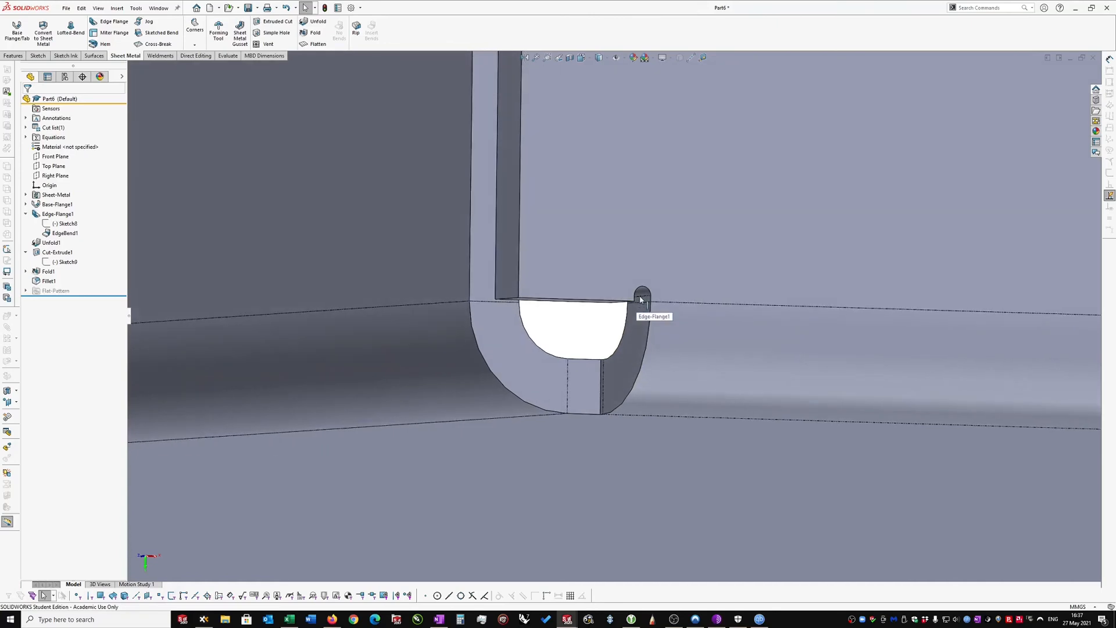
# Step: Examine the relief slot and adjoining bends at the enclosure's inner corner from several angles and along the flange
pyautogui.moveTo(598, 319); pyautogui.dragTo(620, 367, button='middle')
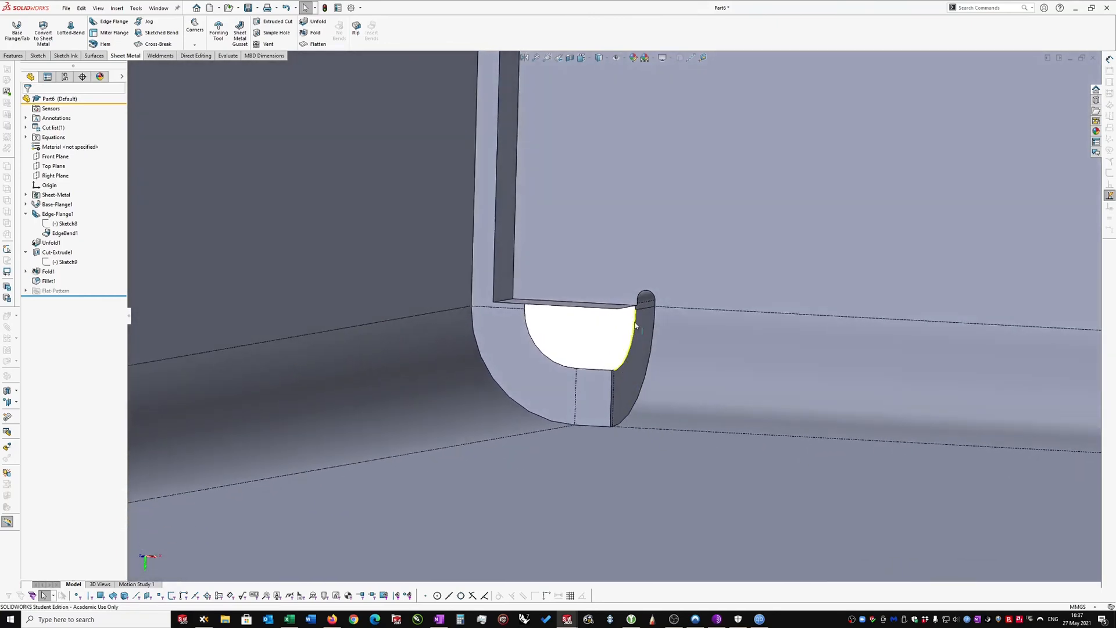
pyautogui.moveTo(634, 322); pyautogui.dragTo(646, 305, button='middle')
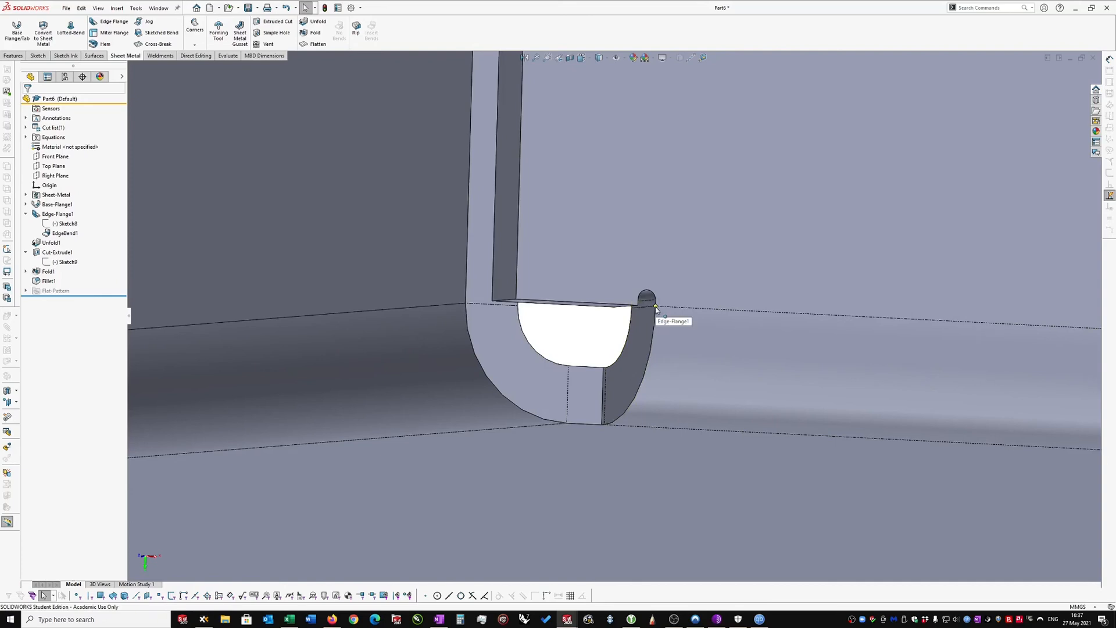
pyautogui.scroll(1, 648, 301)
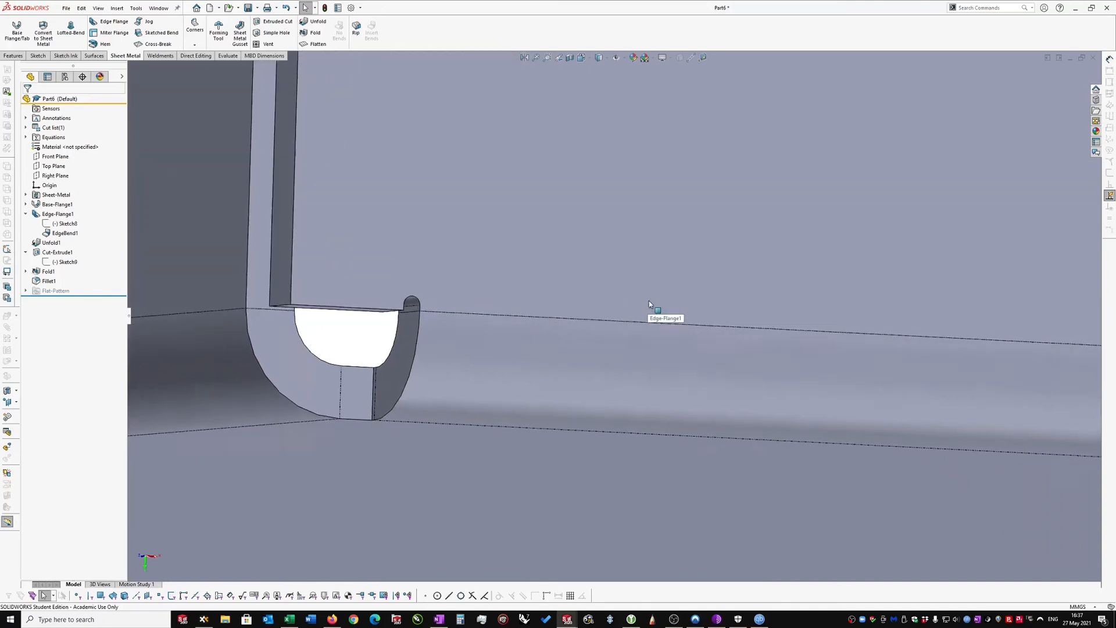
pyautogui.scroll(-3, 648, 301)
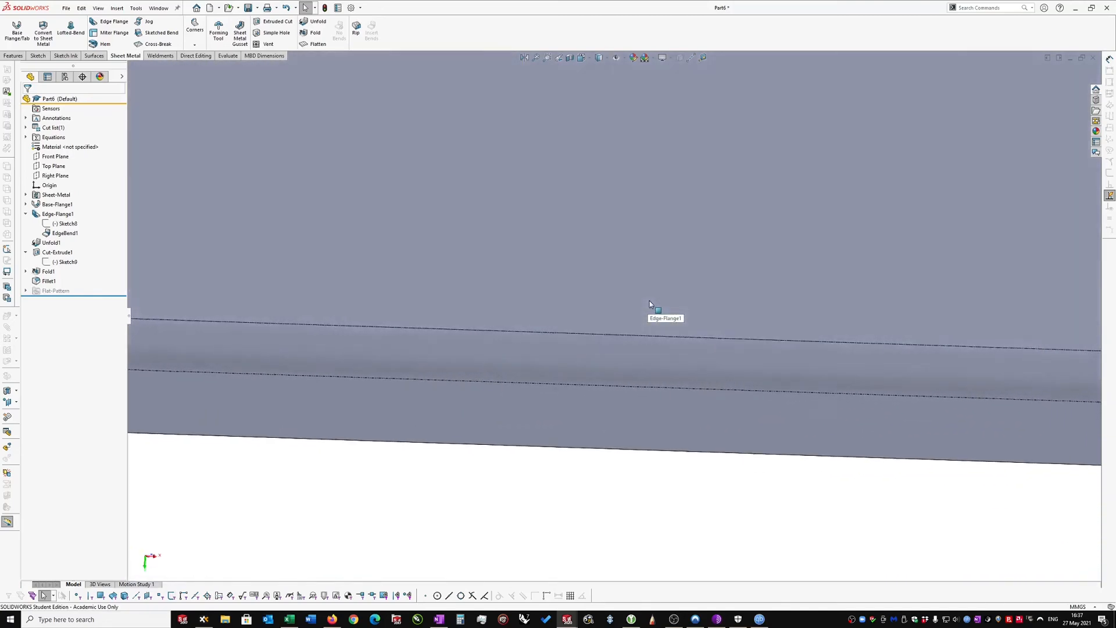
pyautogui.press('Left')
pyautogui.press('Left')
pyautogui.press('Left')
pyautogui.press('Left')
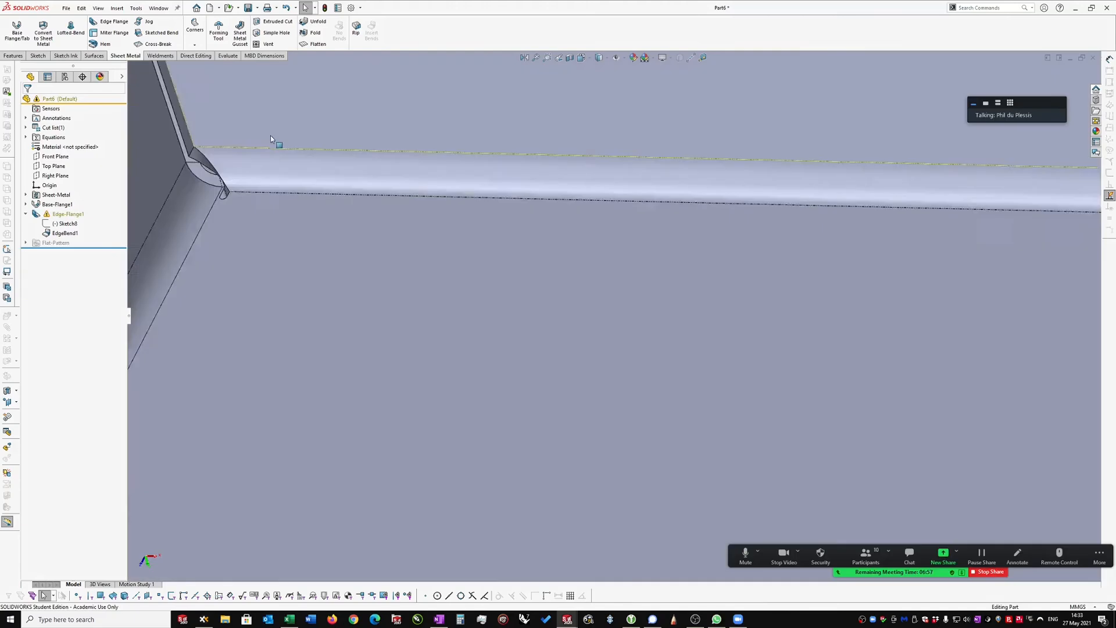
# Step: Flatten the enclosure to inspect the notched corner in the flat pattern, and return the part to its folded state
pyautogui.scroll(4, 272, 140)
pyautogui.click(310, 38)
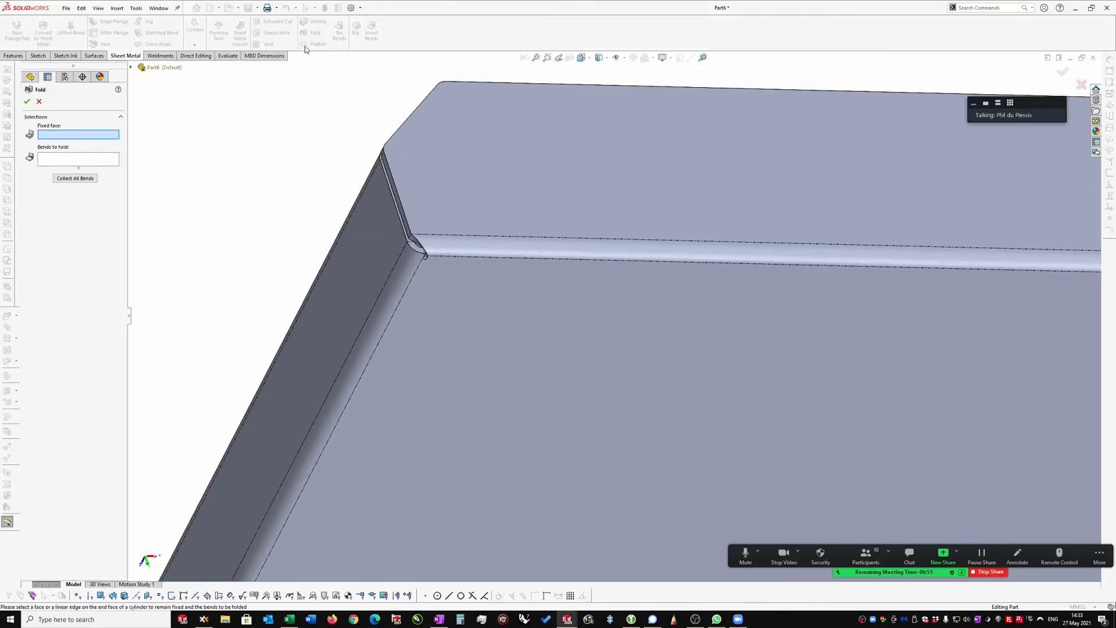
pyautogui.click(38, 103)
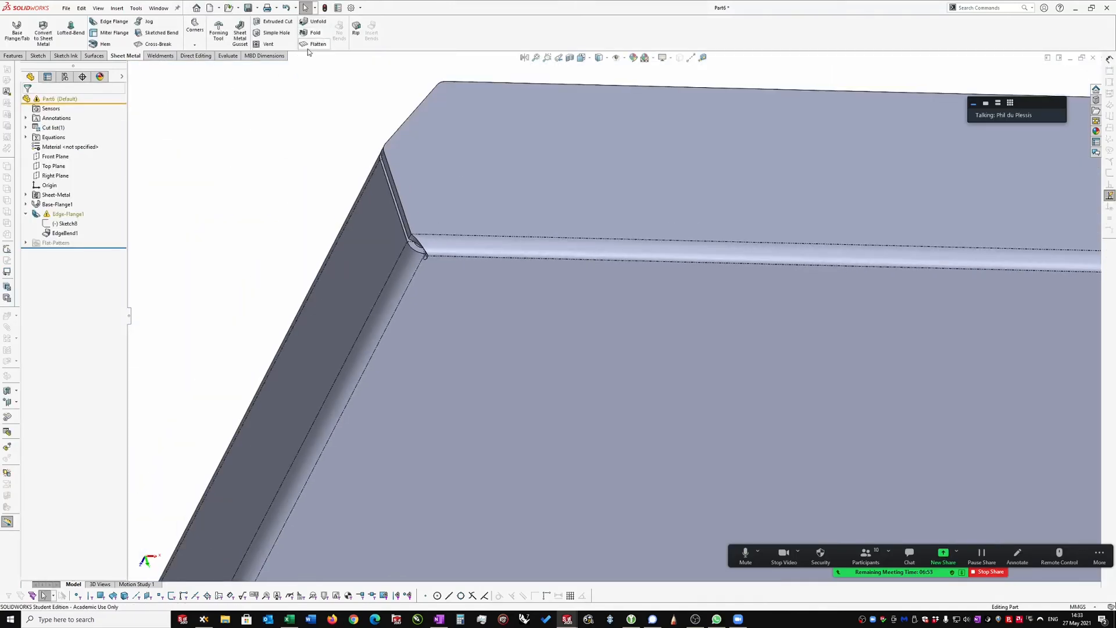
pyautogui.click(317, 44)
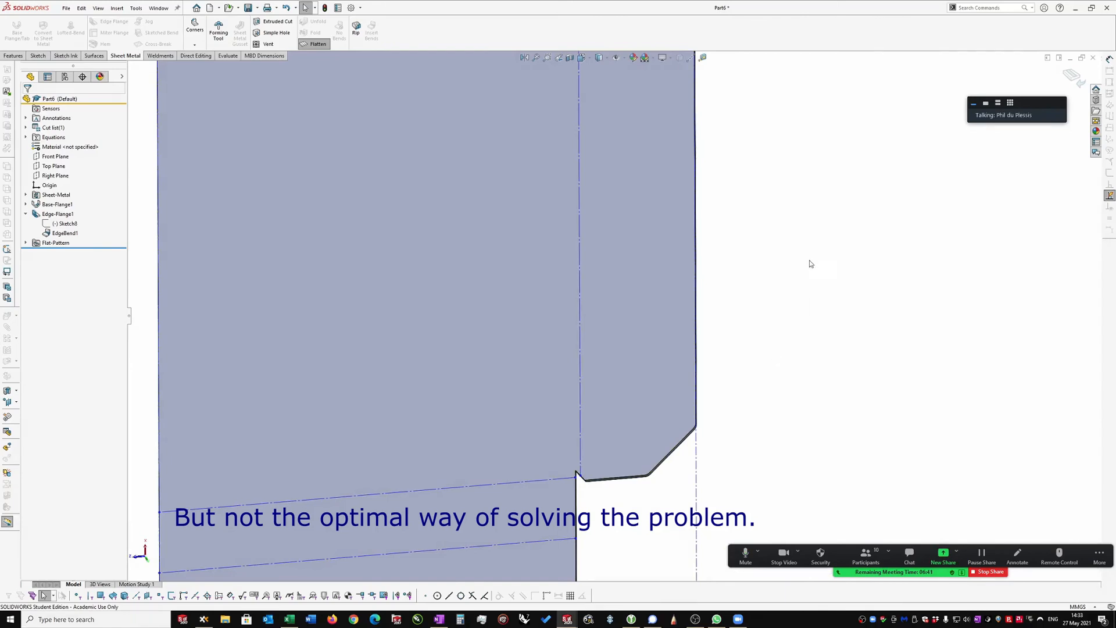
pyautogui.scroll(1, 815, 234)
pyautogui.click(316, 44)
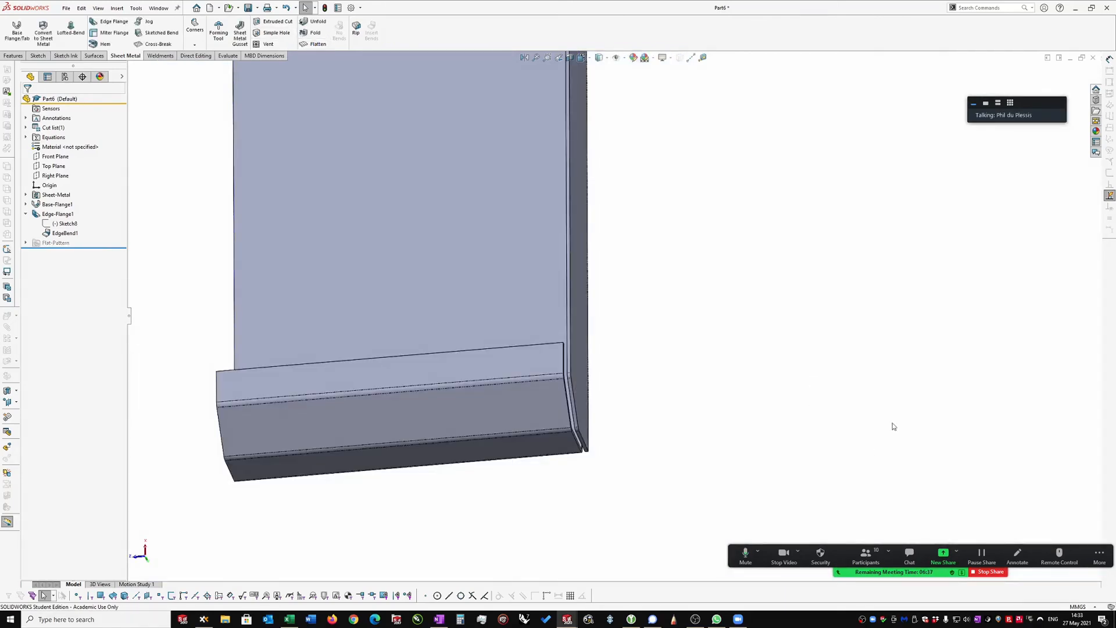
# Step: Unfold all bends of the enclosure, keeping the large base face fixed
pyautogui.moveTo(739, 295); pyautogui.dragTo(699, 248, button='middle')
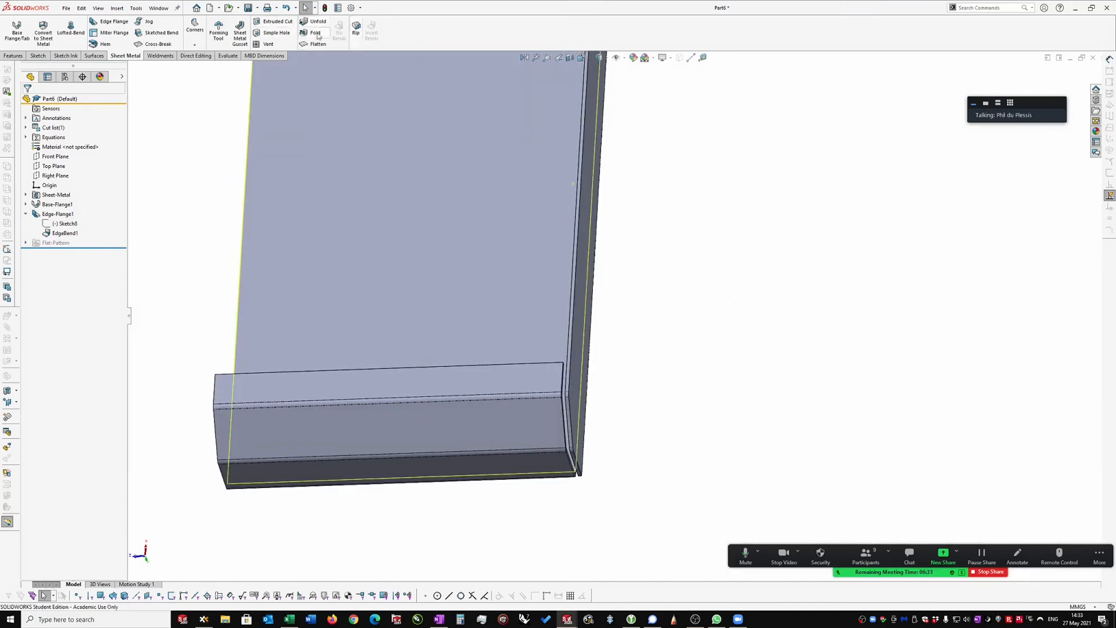
pyautogui.moveTo(783, 274); pyautogui.dragTo(702, 359, button='middle')
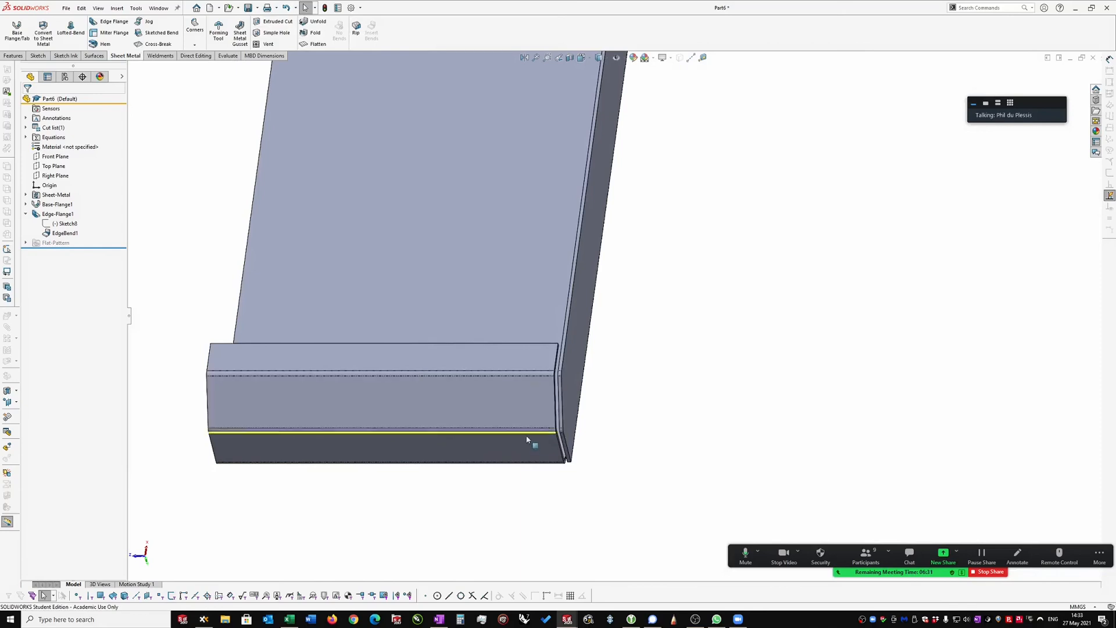
pyautogui.moveTo(531, 428); pyautogui.dragTo(527, 437, button='middle')
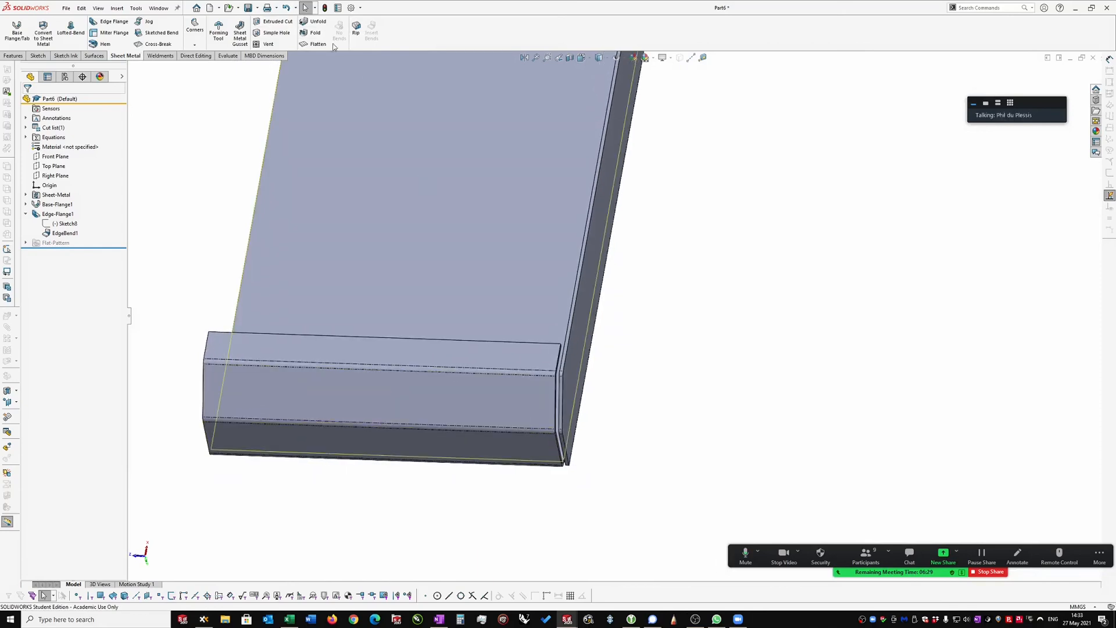
pyautogui.click(318, 24)
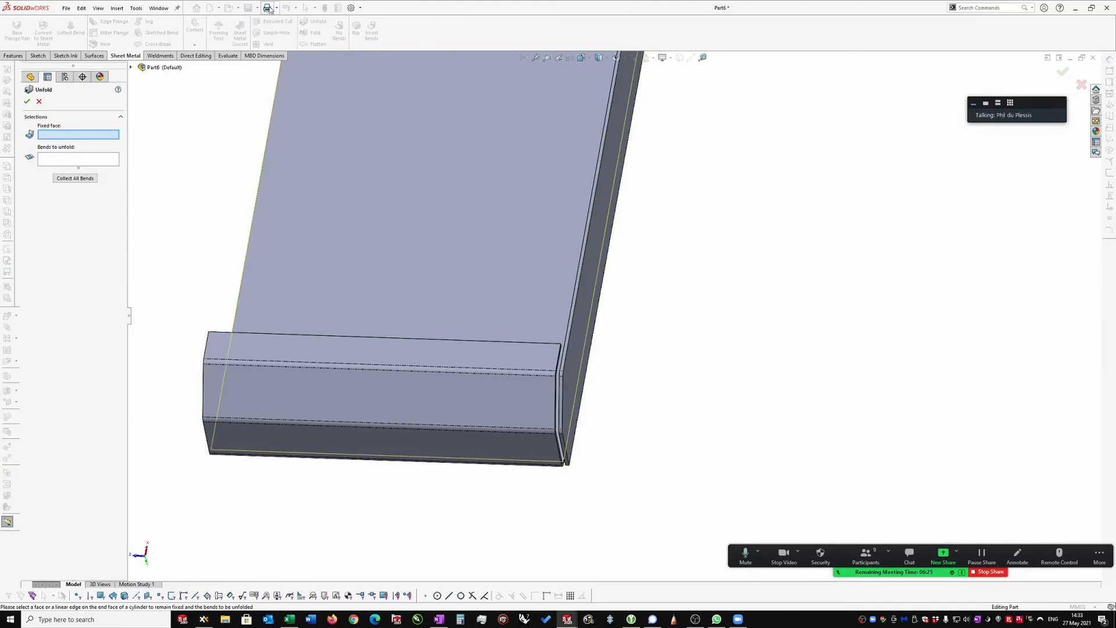
pyautogui.moveTo(377, 189); pyautogui.dragTo(466, 286, button='middle')
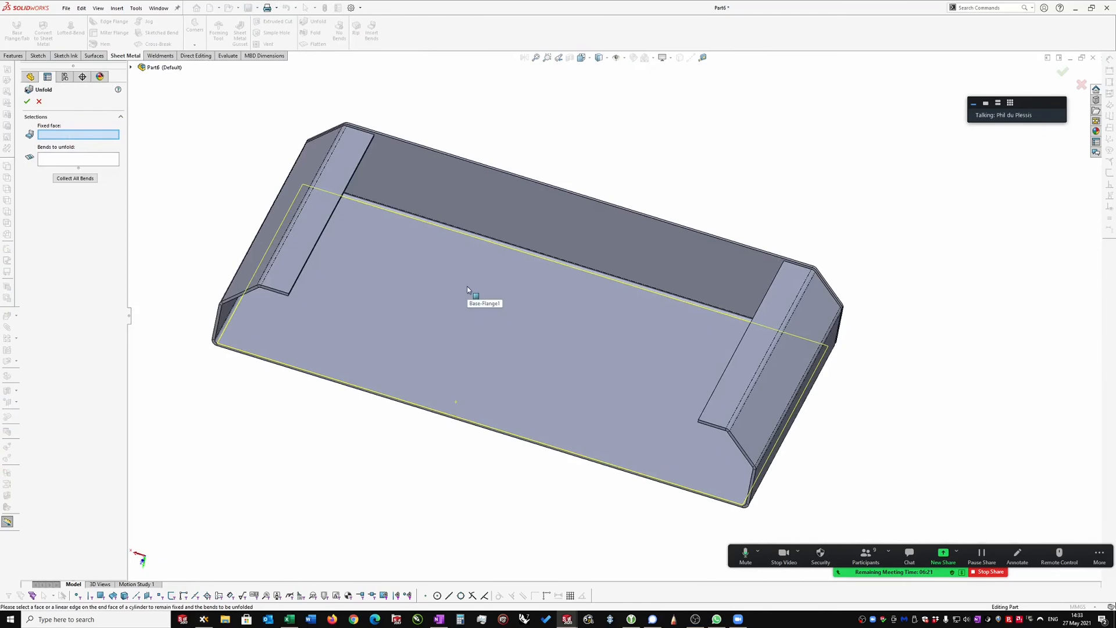
pyautogui.click(467, 288)
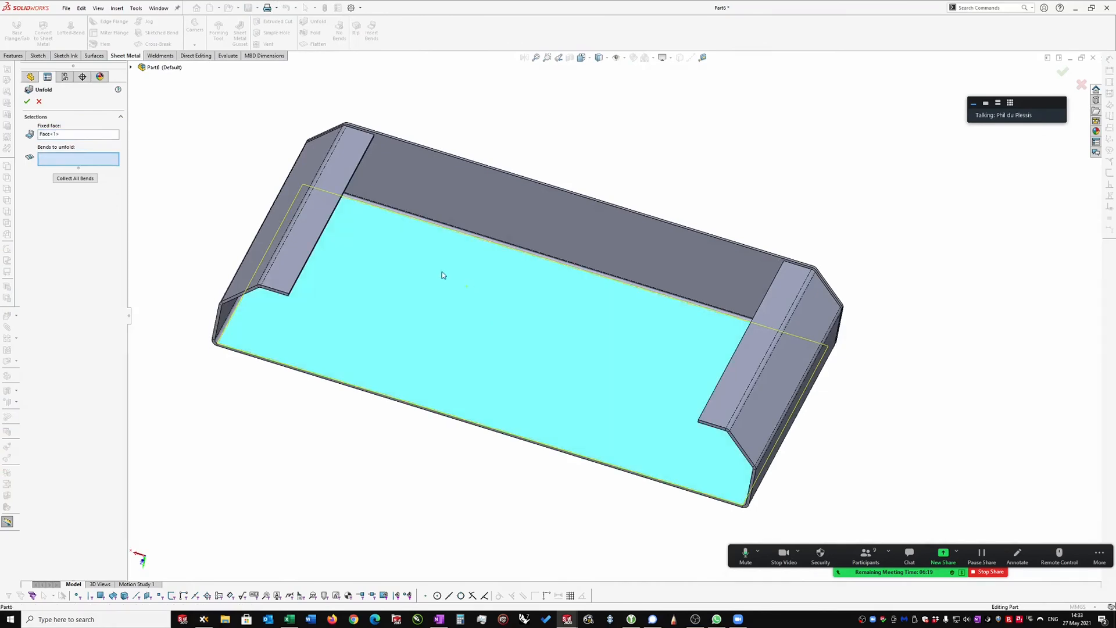
pyautogui.click(75, 179)
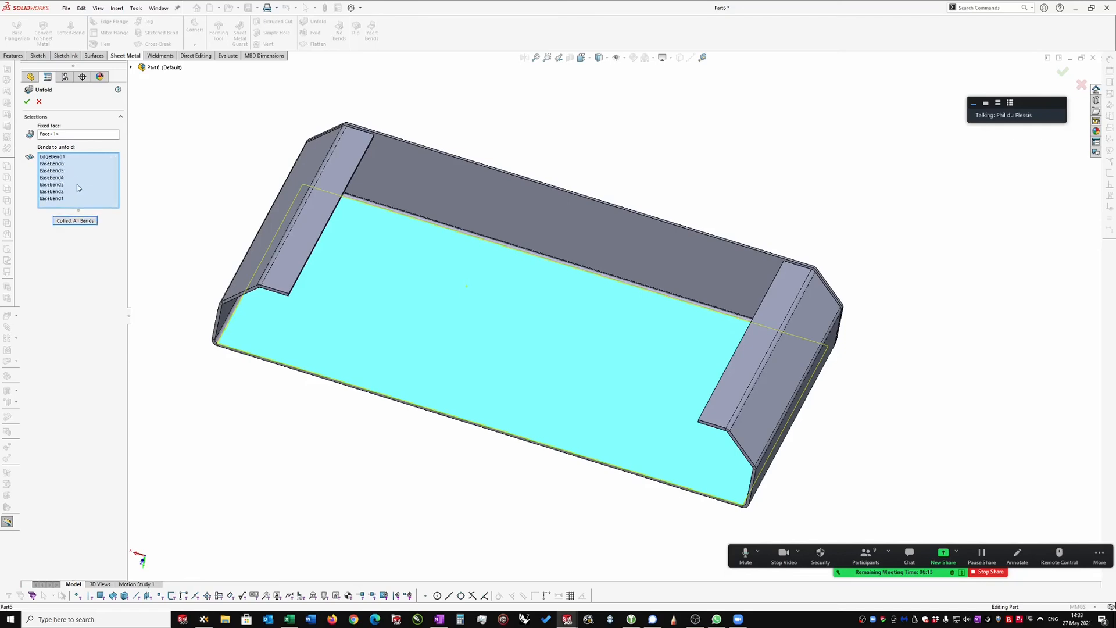
pyautogui.click(26, 102)
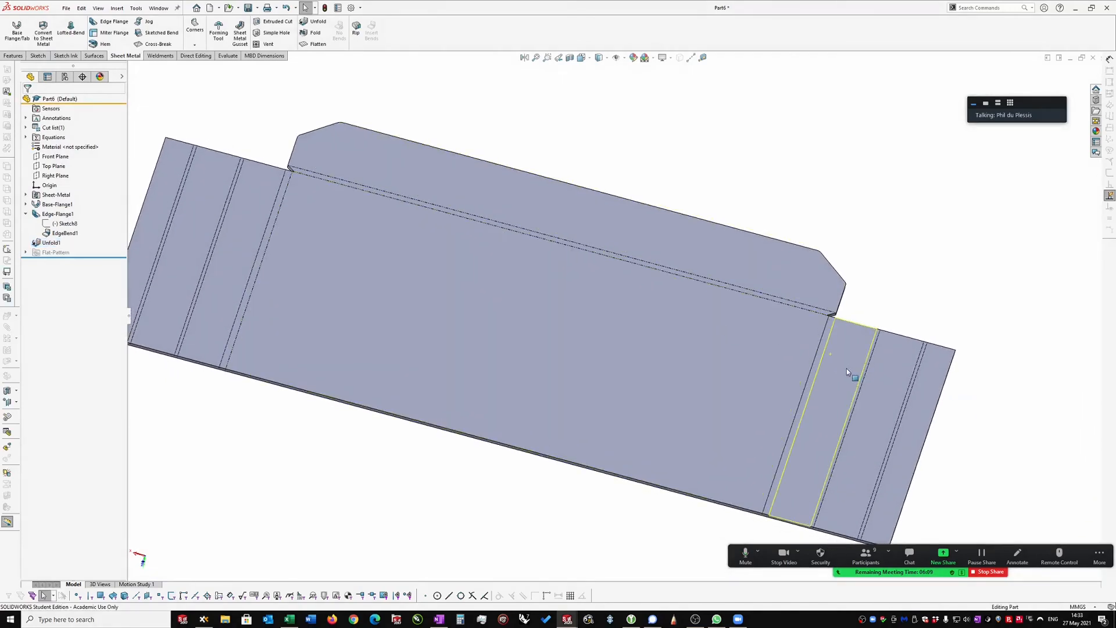
# Step: Start a sketch on the unfolded sheet's panel face that is second from the outer end
pyautogui.click(881, 368)
pyautogui.rightClick(881, 367)
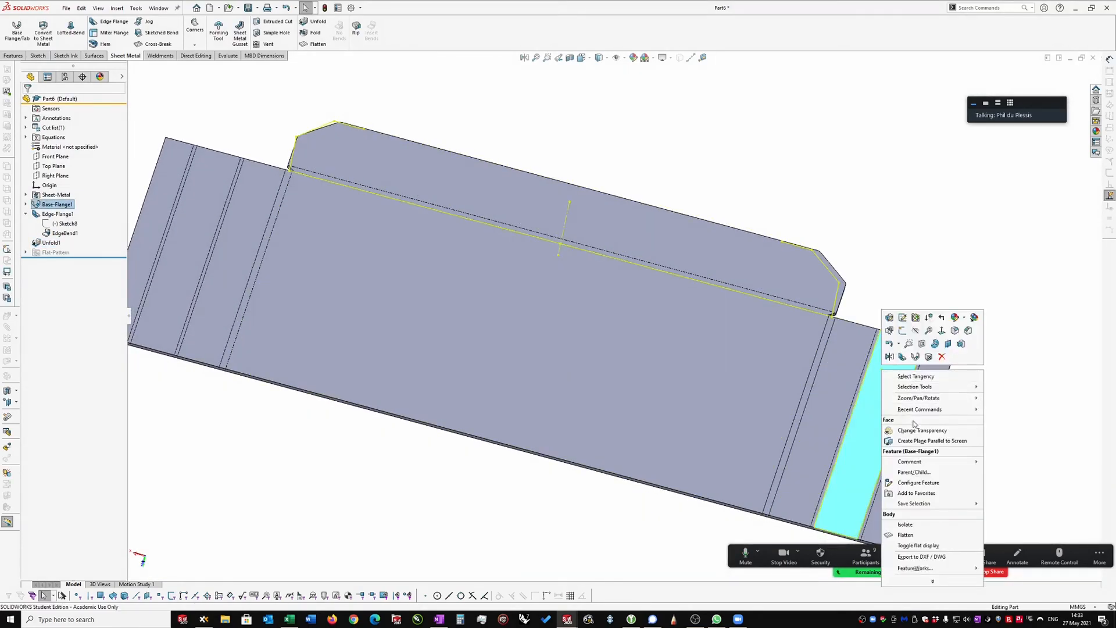
pyautogui.click(901, 330)
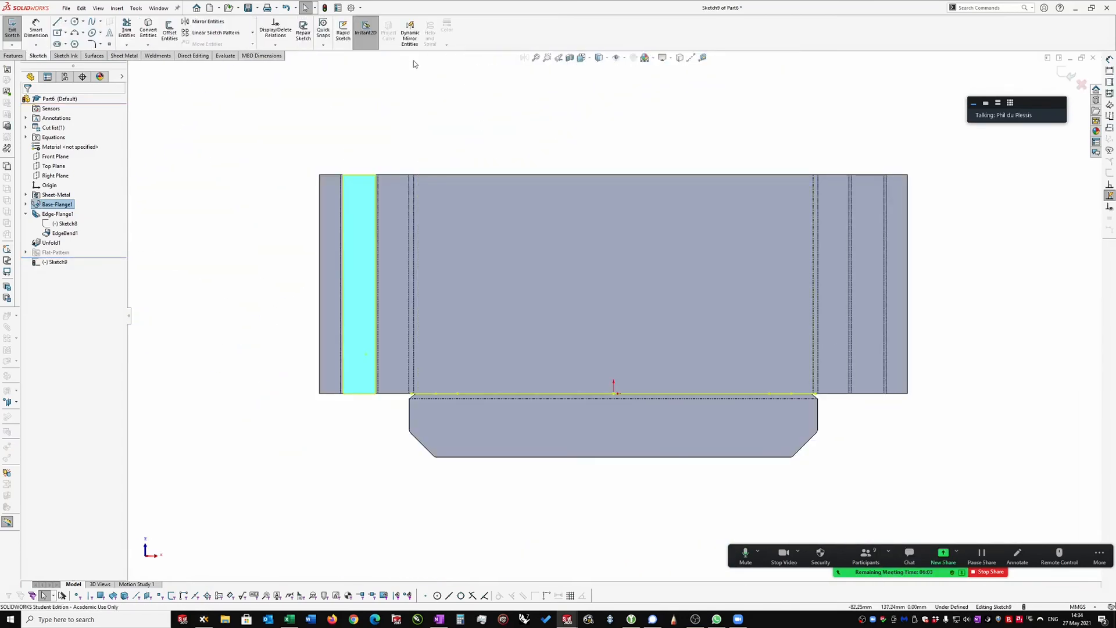
# Step: Draw a horizontal straight slot about 18.85 mm long between centres and 3 mm wide near the sheet's upper-left corner
pyautogui.scroll(-2, 343, 67)
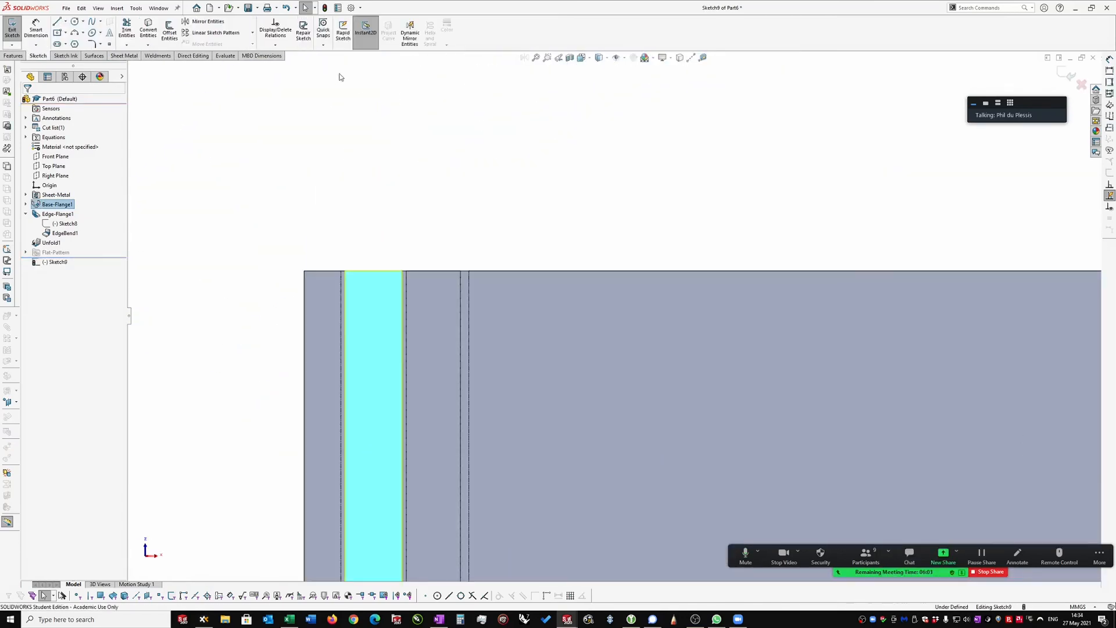
pyautogui.click(58, 45)
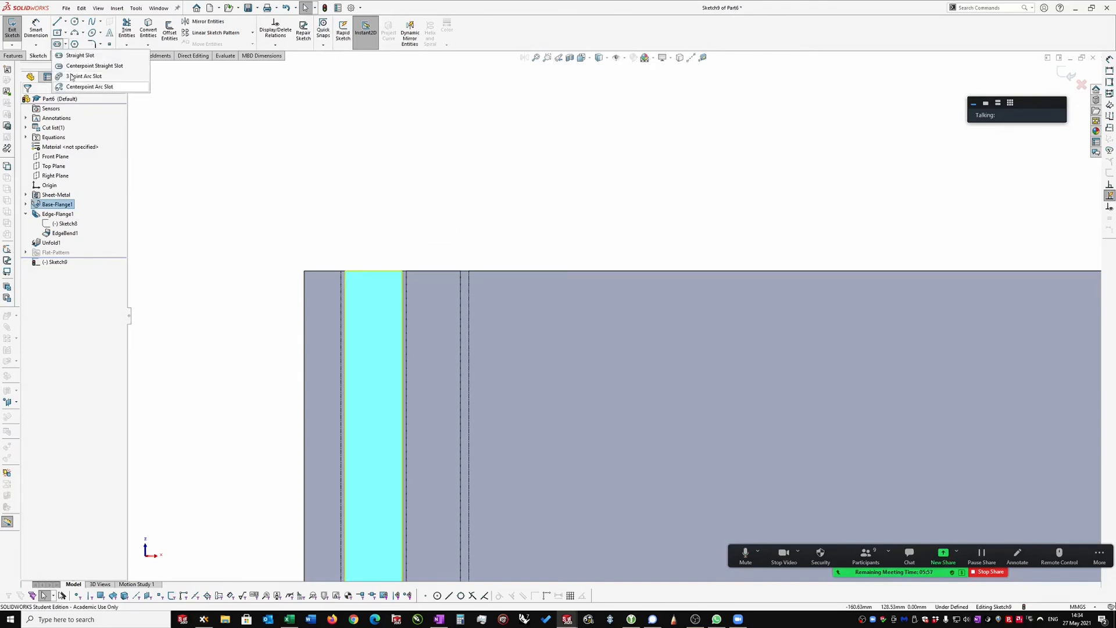
pyautogui.click(73, 56)
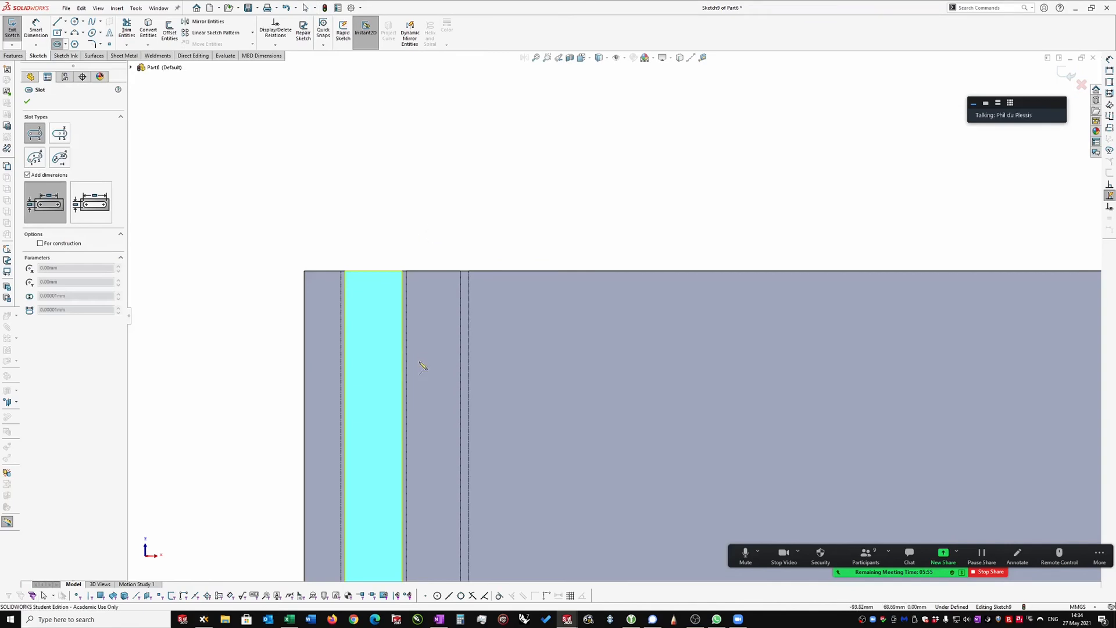
pyautogui.click(334, 342)
pyautogui.click(413, 341)
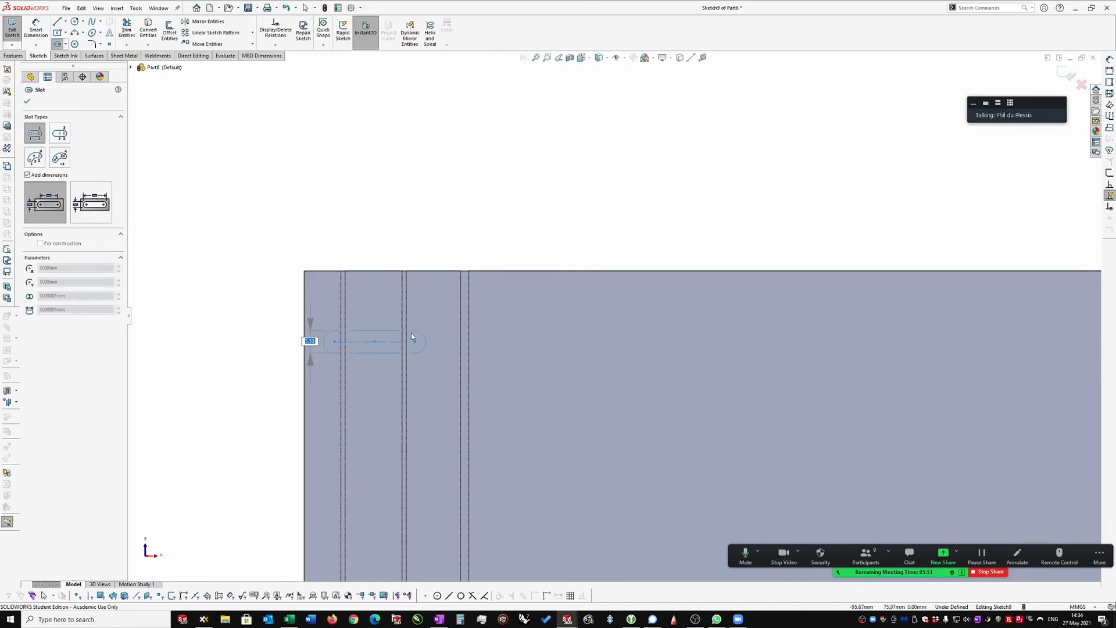
pyautogui.click(410, 332)
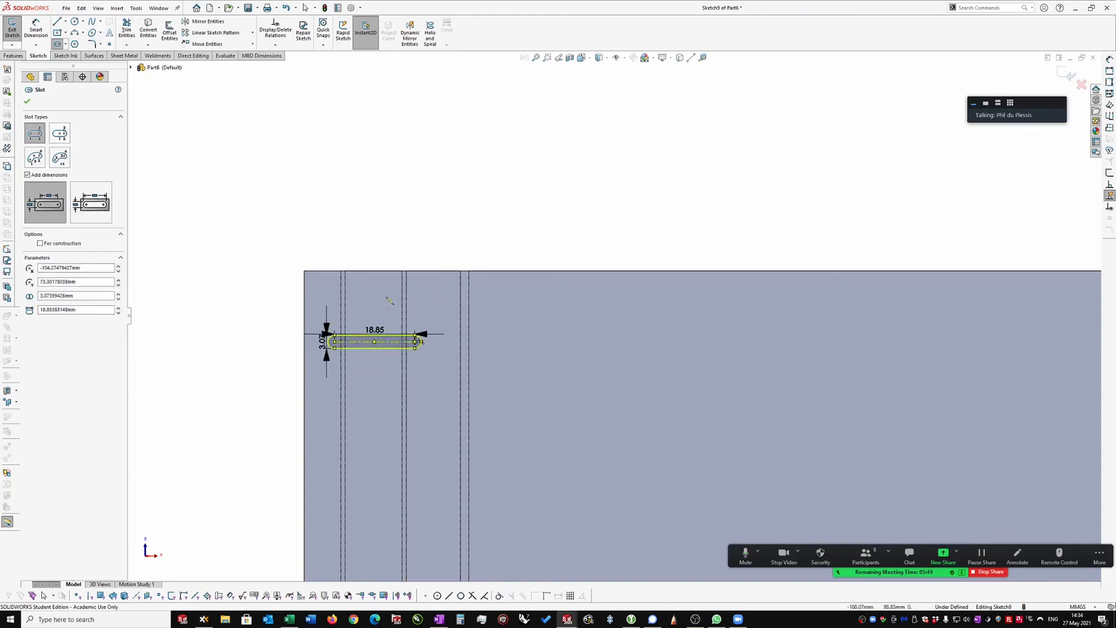
pyautogui.press('Escape')
# Step: Move the slot's width dimension clear of the sheet and set the width to 2 mm
pyautogui.moveTo(321, 339); pyautogui.dragTo(255, 345)
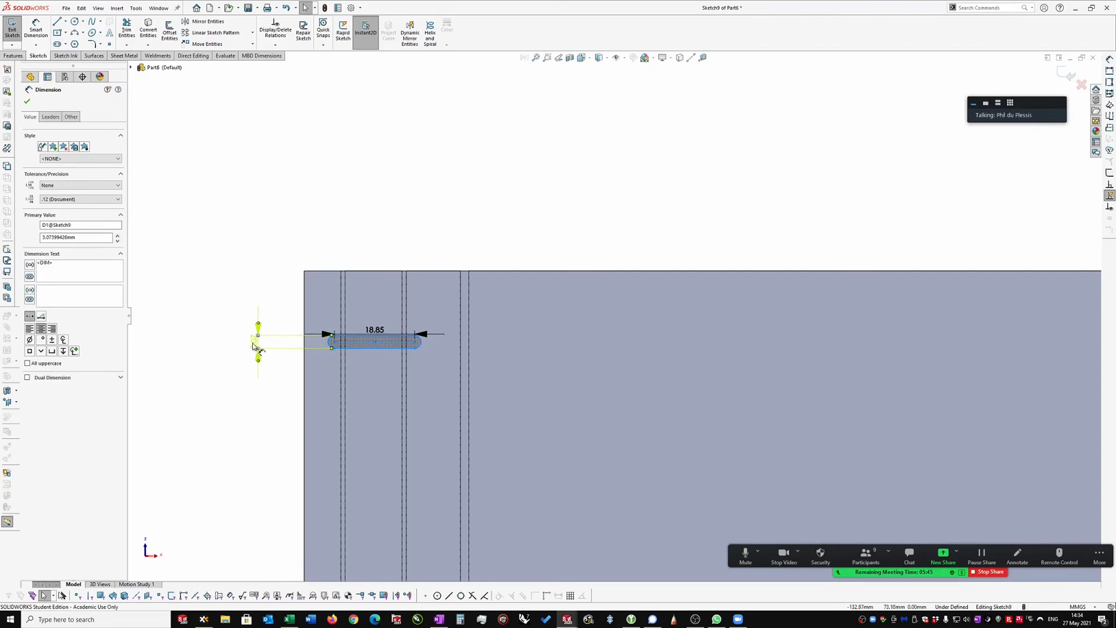
pyautogui.doubleClick(252, 344)
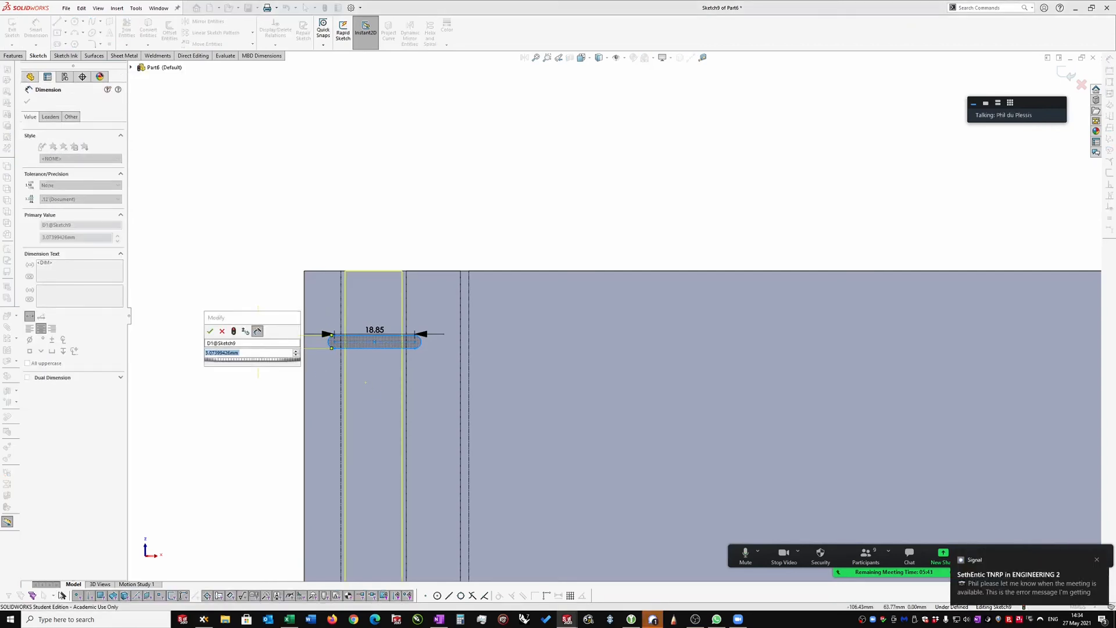
pyautogui.write('2')
pyautogui.press('Return')
# Step: Move the slot's length dimension above the sheet and set the centre-to-centre length to 9 mm
pyautogui.moveTo(366, 333); pyautogui.dragTo(379, 209)
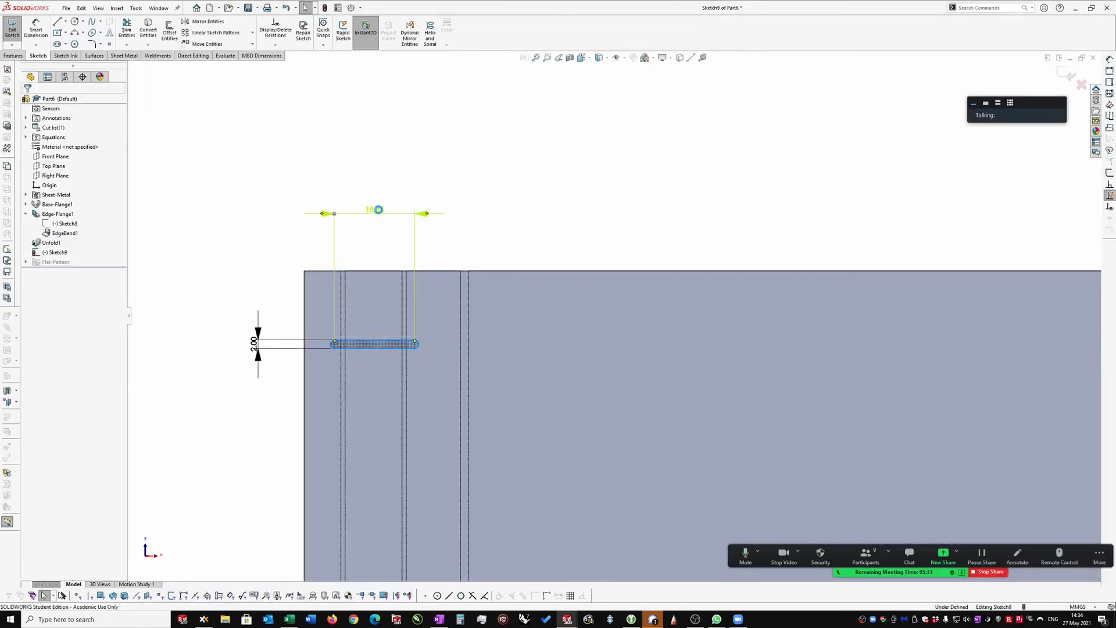
pyautogui.doubleClick(379, 209)
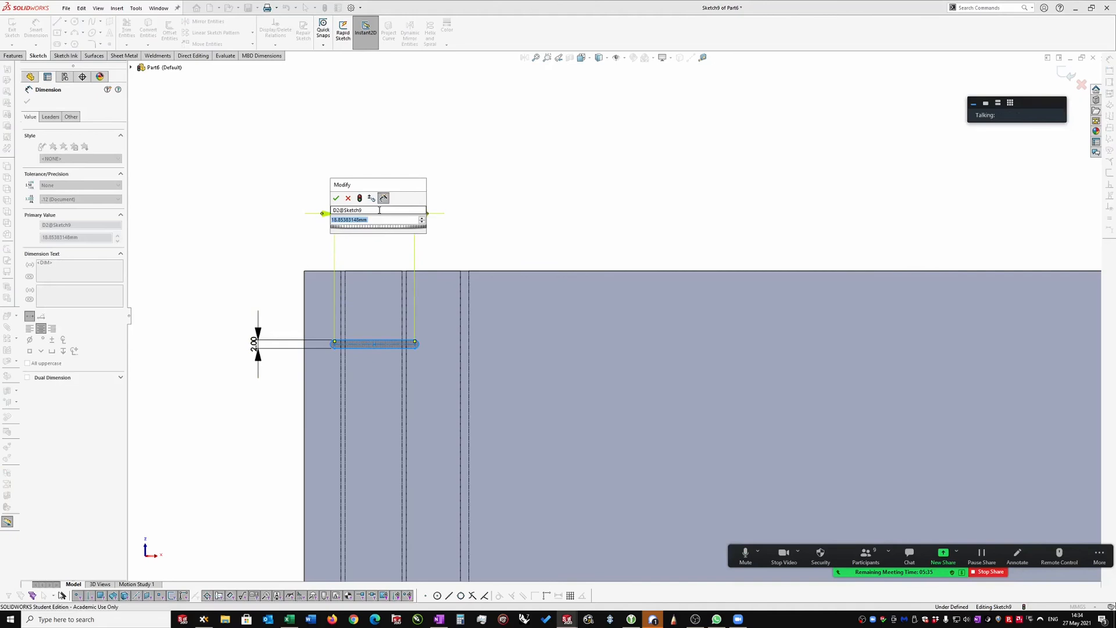
pyautogui.write('9')
pyautogui.press('Return')
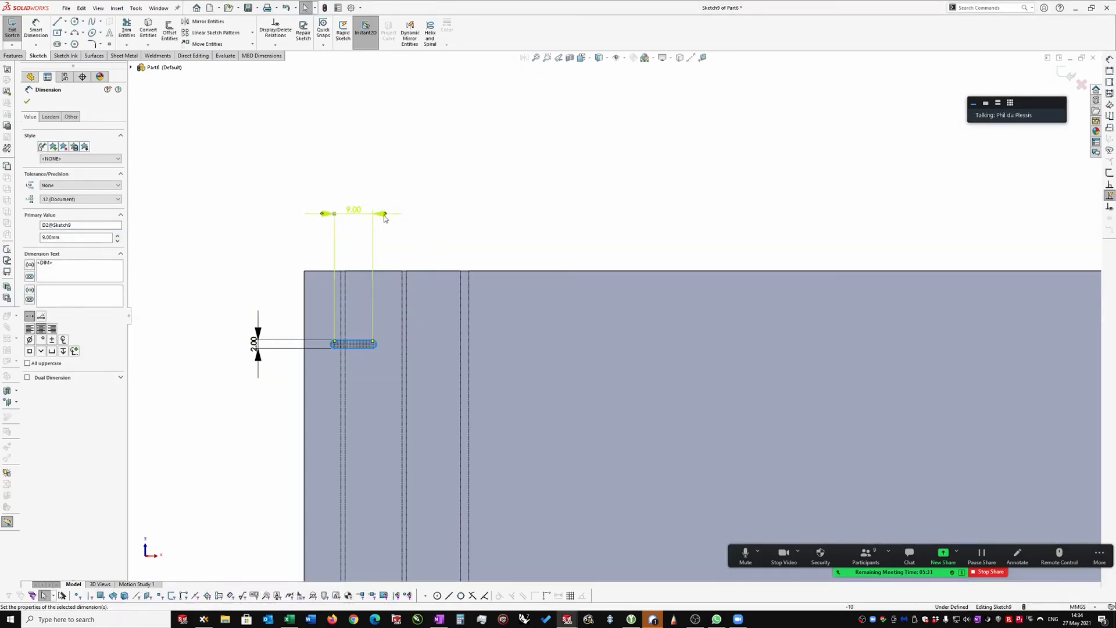
pyautogui.click(470, 225)
# Step: Dimension the slot's vertical distance from the sheet's upper edge, keeping the drawn value
pyautogui.scroll(1, 399, 310)
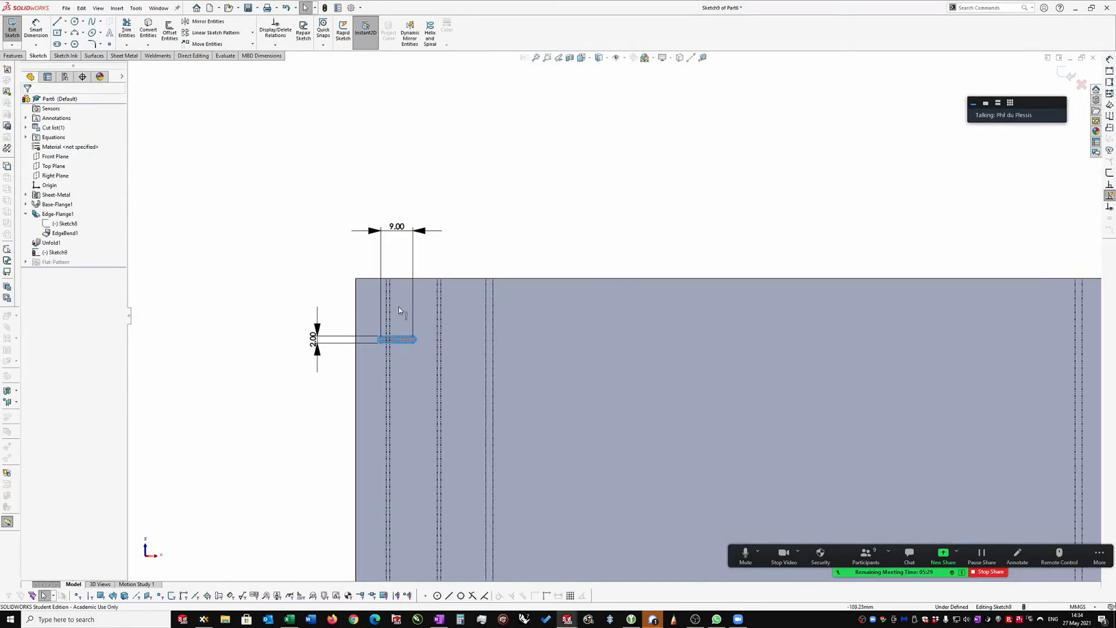
pyautogui.moveTo(329, 306); pyautogui.dragTo(309, 278)
pyautogui.click(326, 285)
pyautogui.moveTo(327, 284); pyautogui.dragTo(330, 219, button='right')
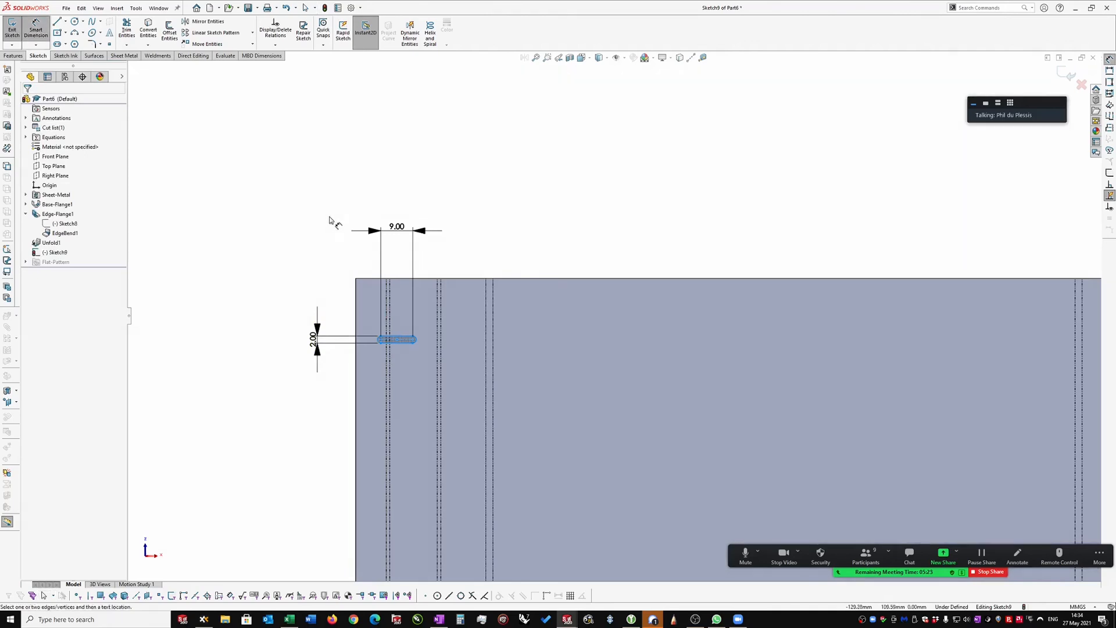
pyautogui.click(403, 340)
pyautogui.click(416, 278)
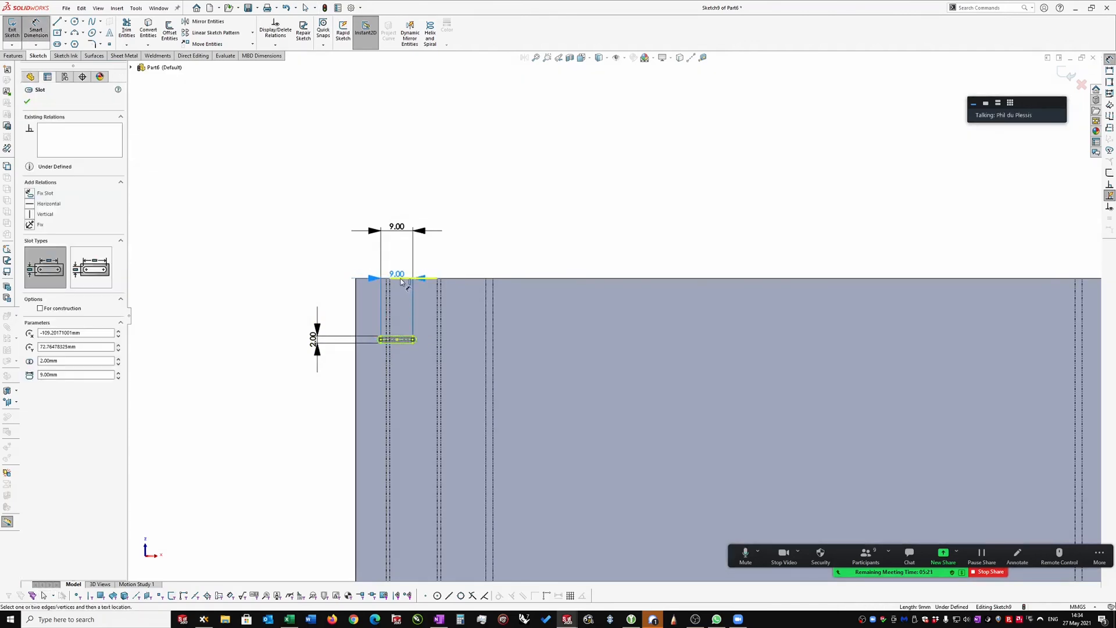
pyautogui.click(300, 264)
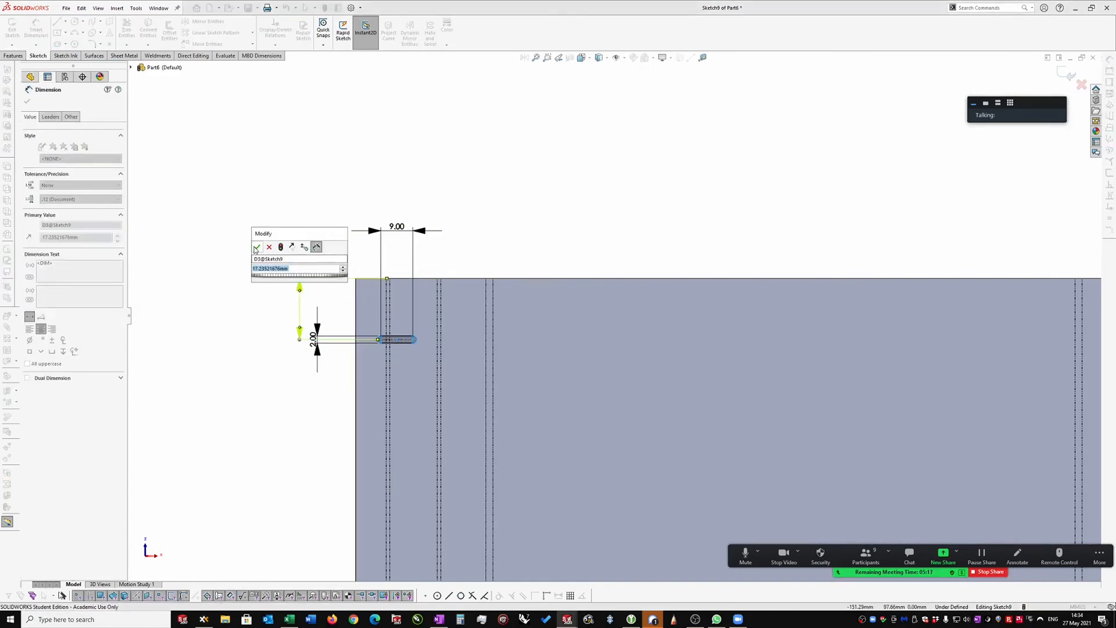
pyautogui.click(257, 248)
# Step: Dimension the slot's horizontal distance from the sheet's left edge, keeping the drawn value
pyautogui.click(356, 306)
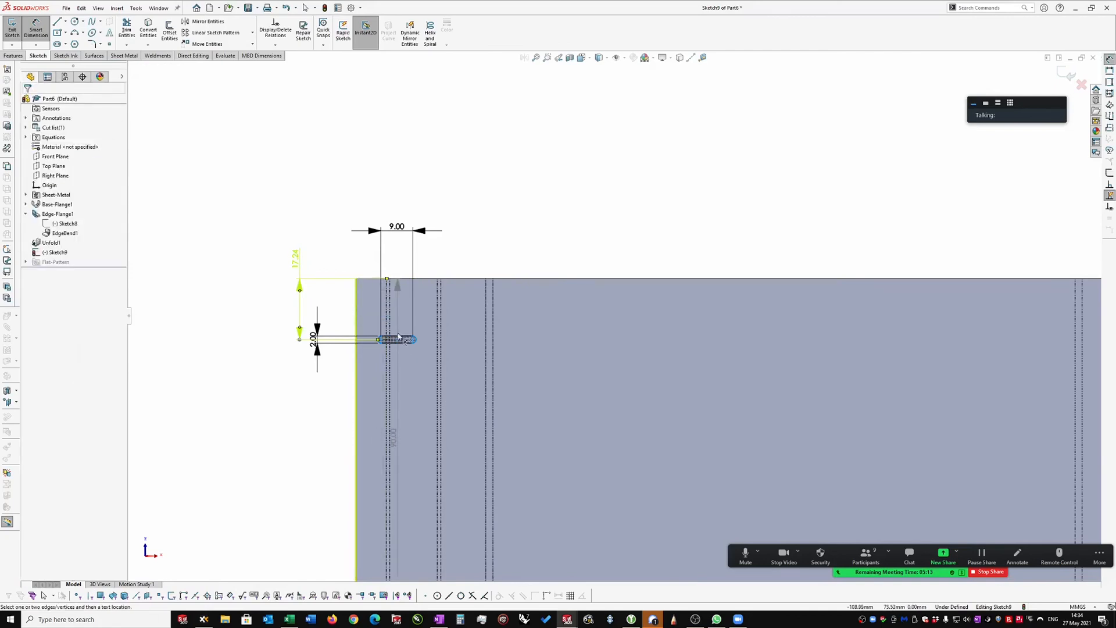
pyautogui.click(397, 339)
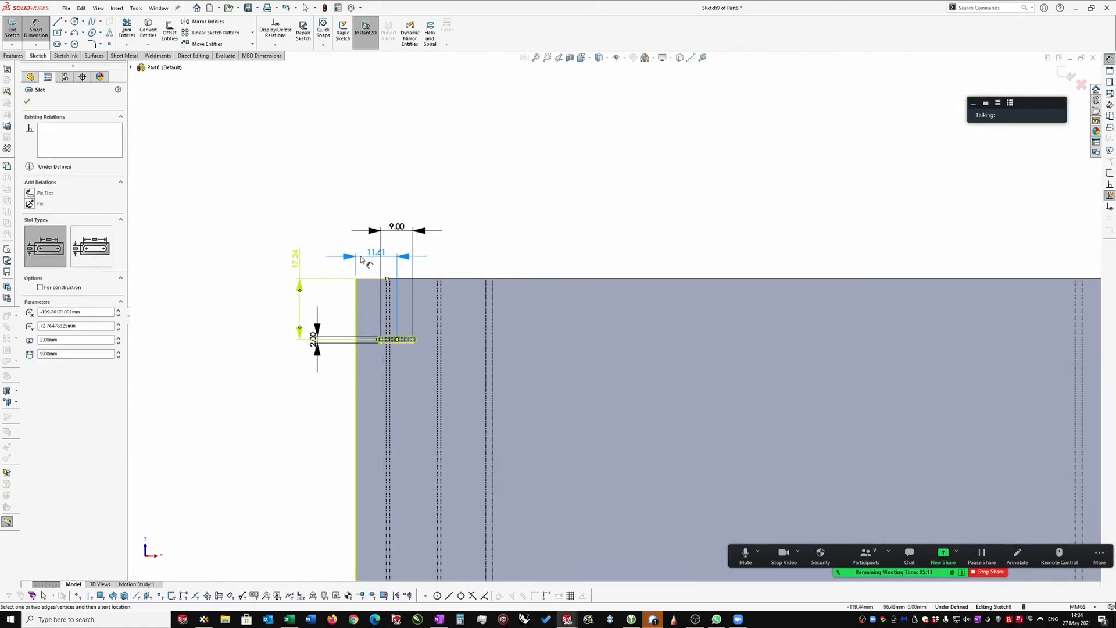
pyautogui.click(380, 263)
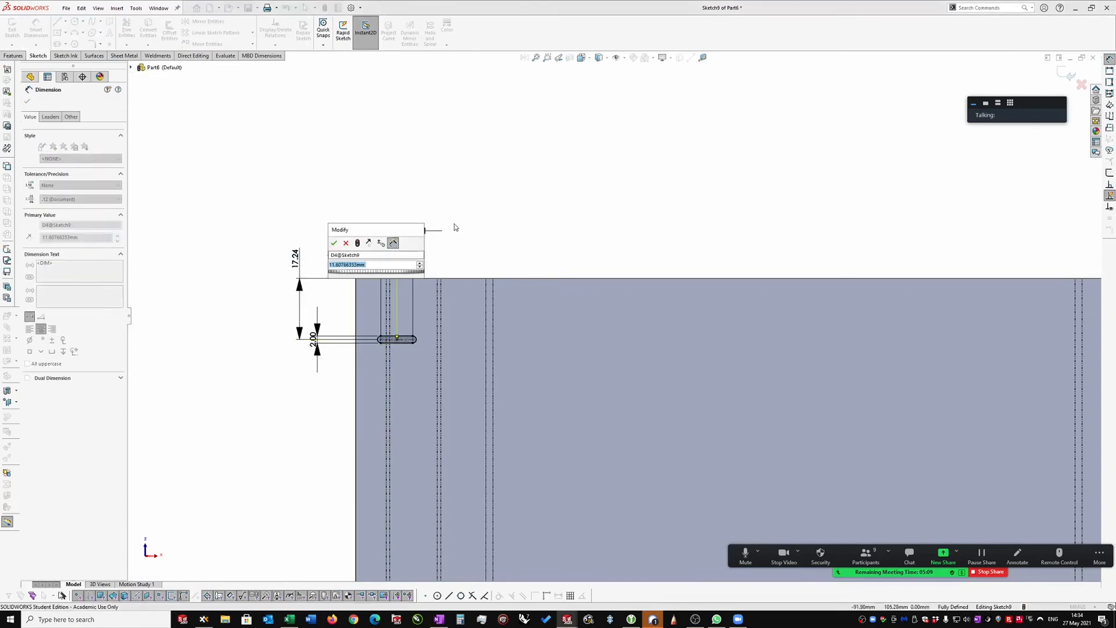
pyautogui.press('Return')
pyautogui.scroll(3, 457, 211)
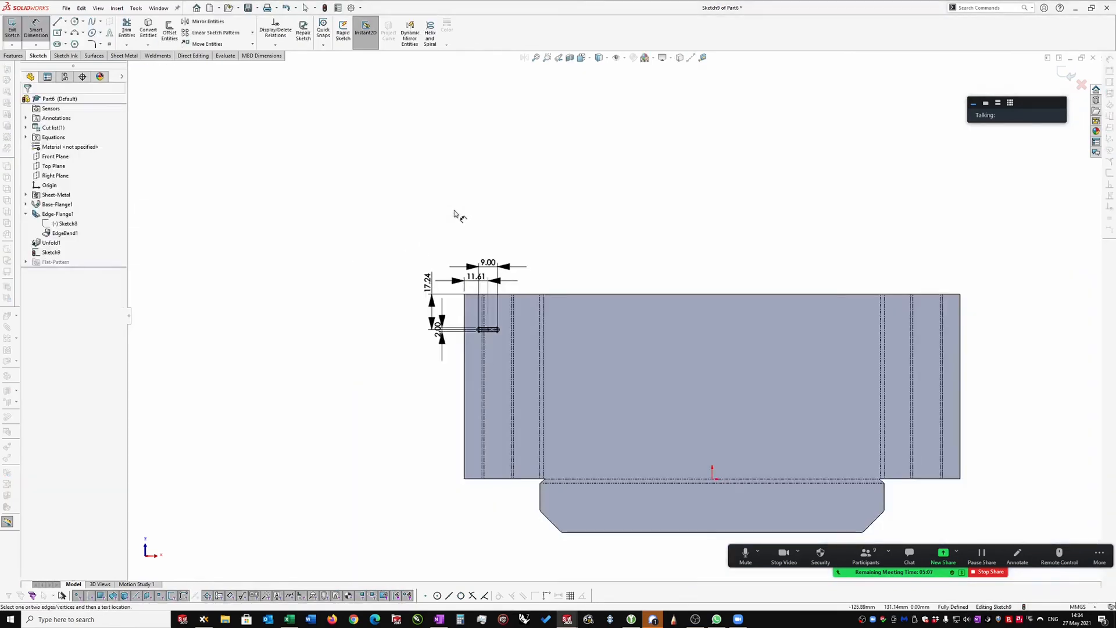
pyautogui.press('Escape')
# Step: Start a linear sketch pattern of the slot with one instance along the X-axis and 8 instances along the Y-axis
pyautogui.scroll(-1, 521, 281)
pyautogui.click(480, 339)
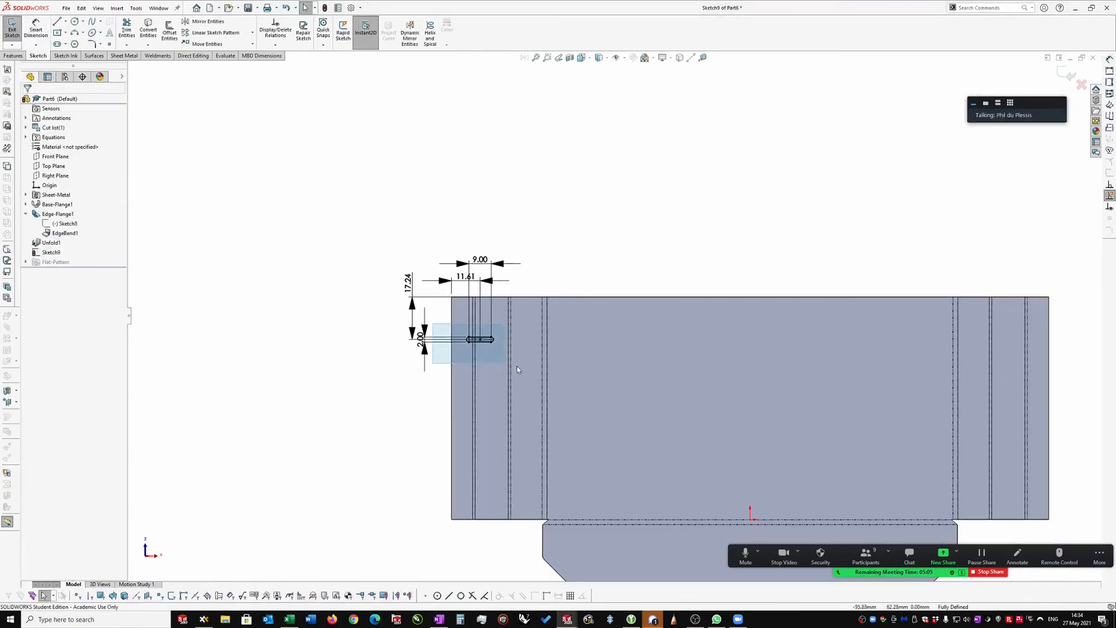
pyautogui.click(214, 33)
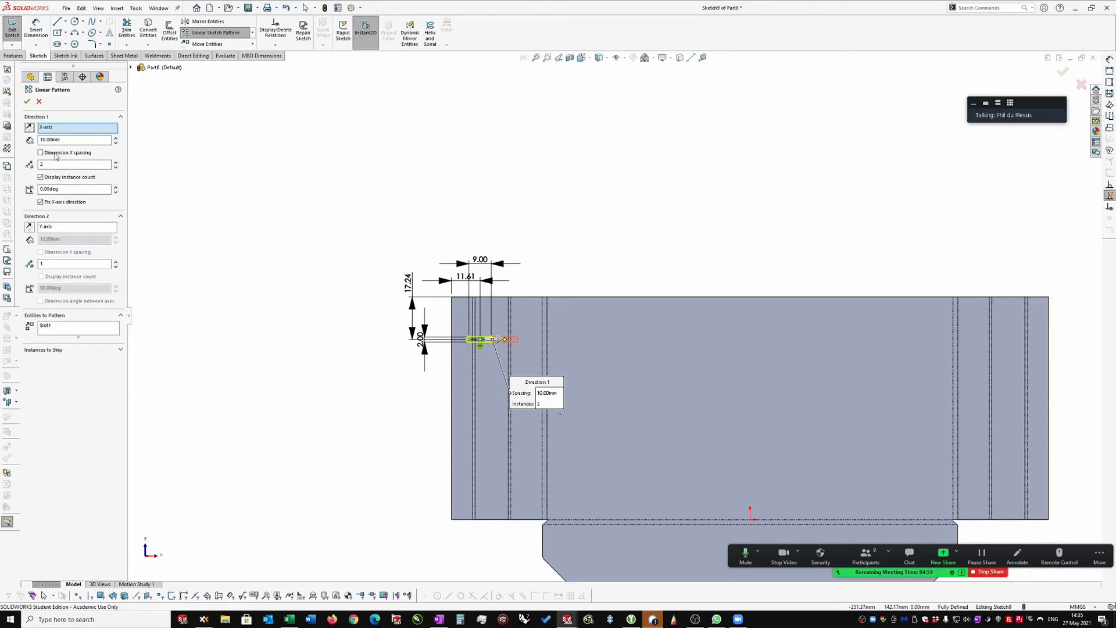
pyautogui.click(116, 168)
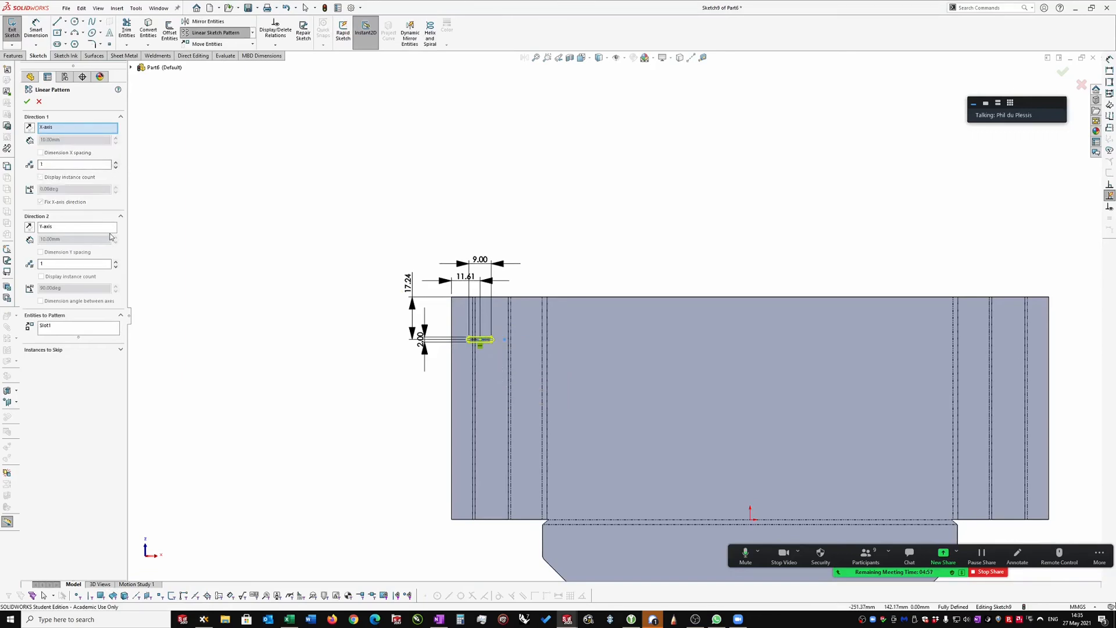
pyautogui.click(116, 262)
pyautogui.click(117, 262)
pyautogui.click(116, 261)
pyautogui.click(116, 262)
pyautogui.click(116, 263)
pyautogui.click(117, 262)
pyautogui.click(116, 262)
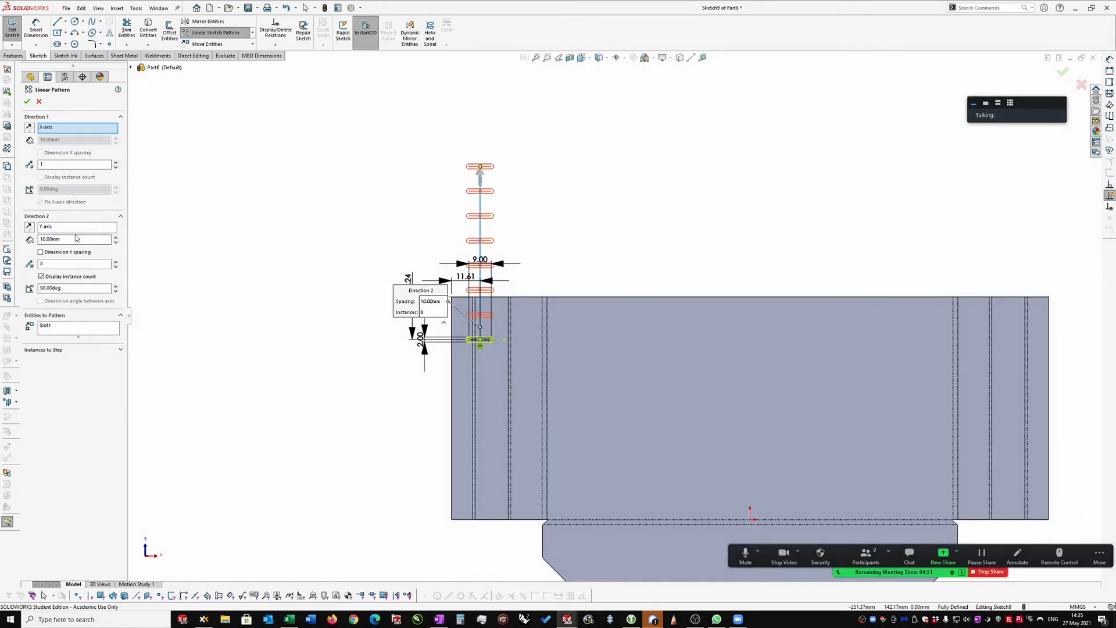
# Step: Set the slot pattern's Y-axis spacing to 6 mm and reverse its direction so the copies run down the sheet
pyautogui.click(62, 239)
pyautogui.write('6')
pyautogui.press('Return')
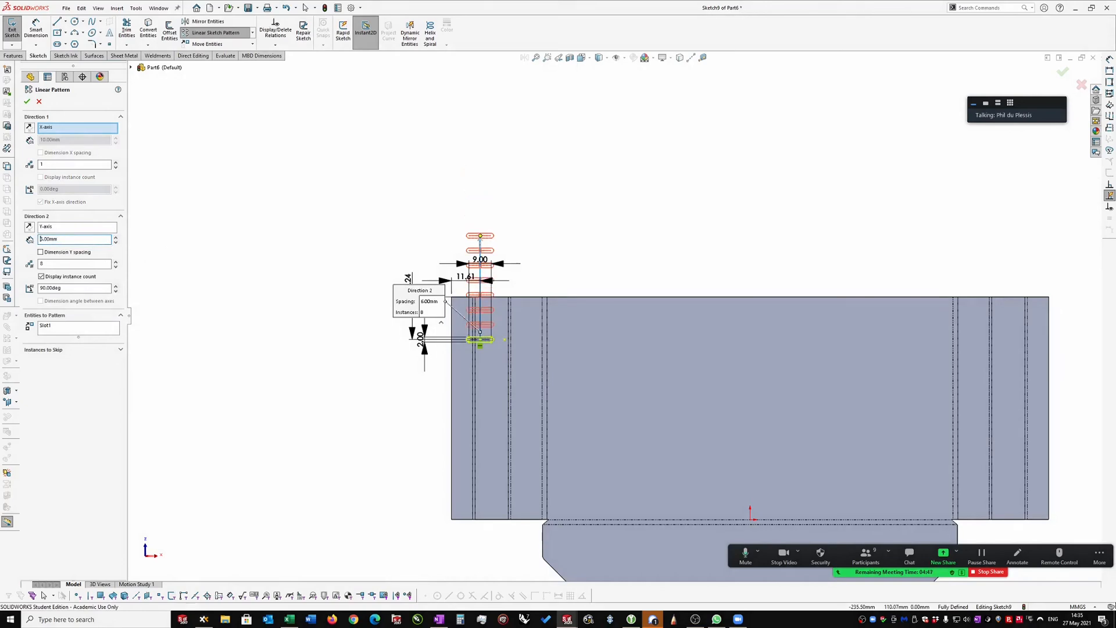
pyautogui.click(29, 227)
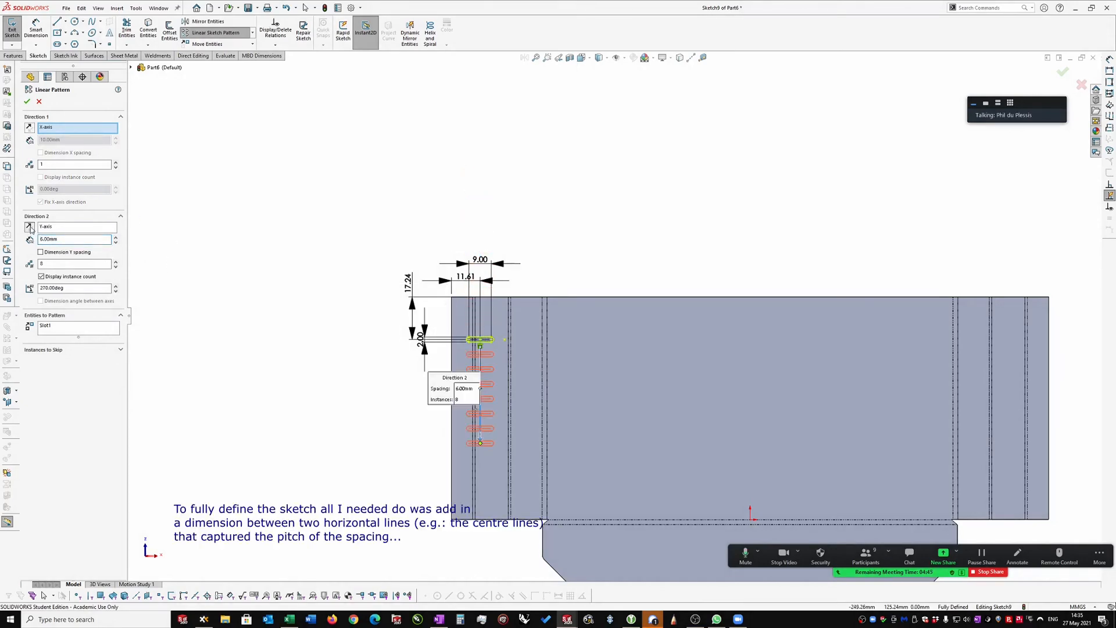
pyautogui.click(28, 102)
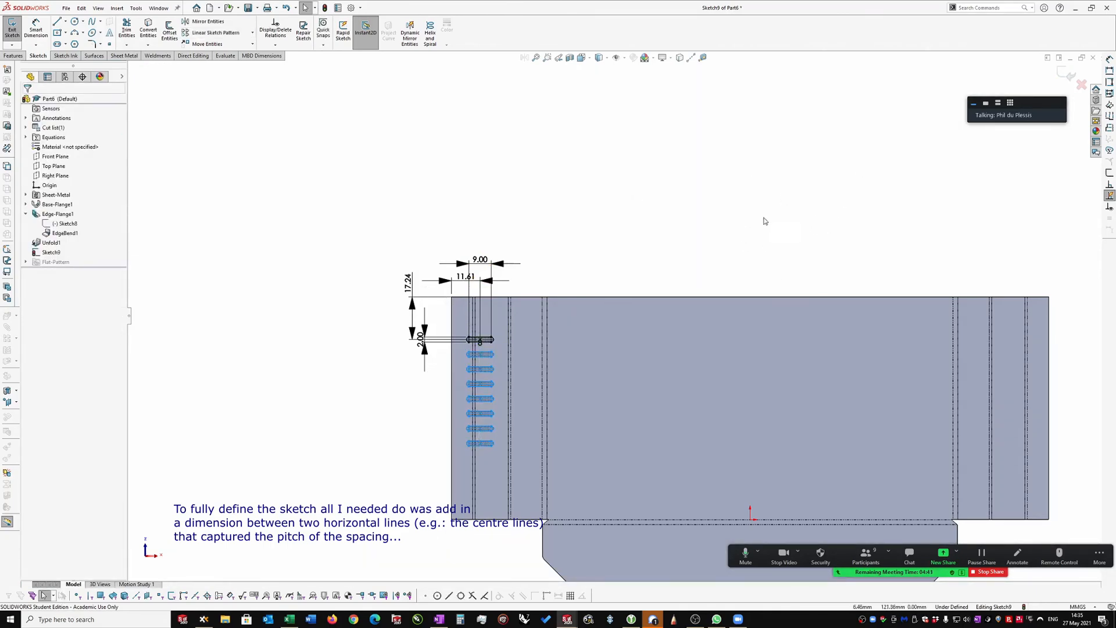
# Step: Exit the slot sketch and extrude-cut the slots with a blind depth linked to the sheet thickness
pyautogui.scroll(-2, 767, 204)
pyautogui.click(1069, 80)
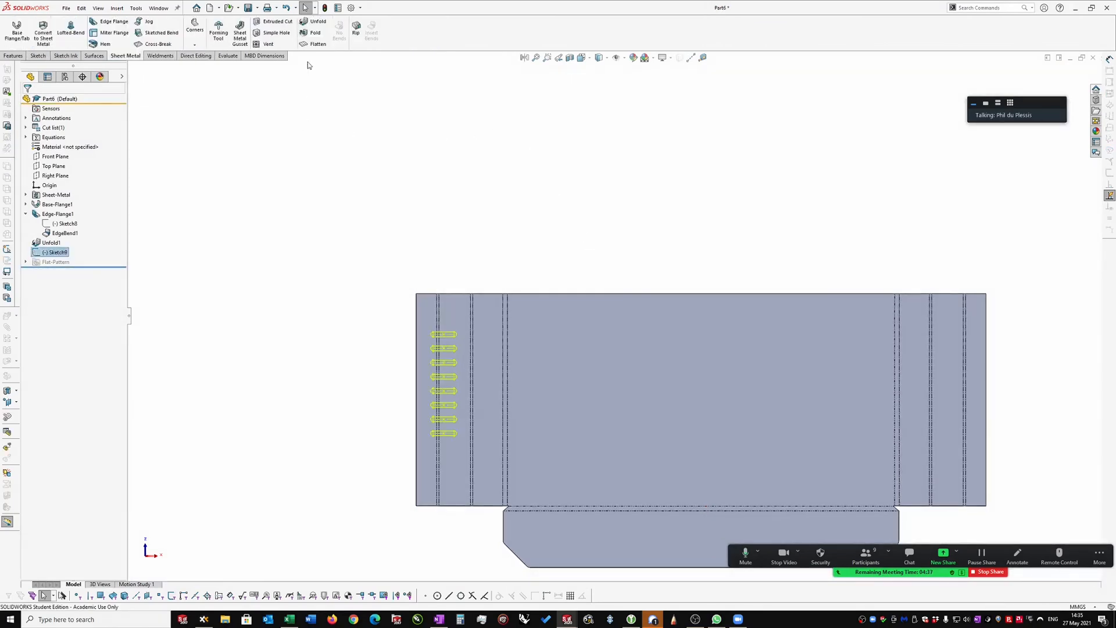
pyautogui.moveTo(548, 161); pyautogui.dragTo(566, 191, button='middle')
pyautogui.moveTo(640, 161); pyautogui.dragTo(670, 159, button='middle')
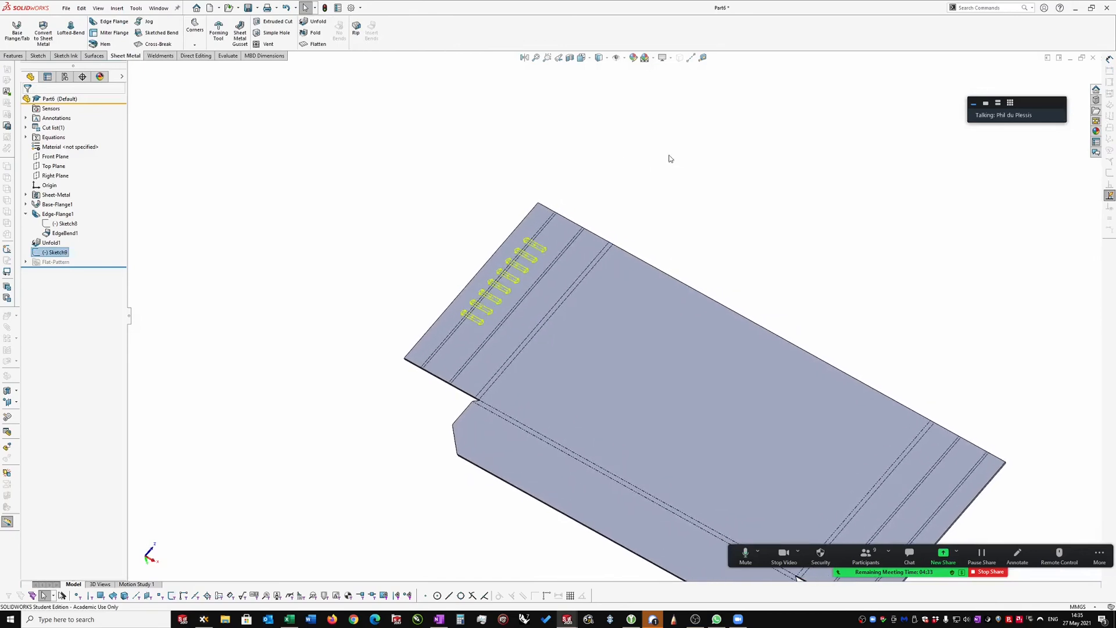
pyautogui.moveTo(631, 160); pyautogui.dragTo(682, 173, button='right')
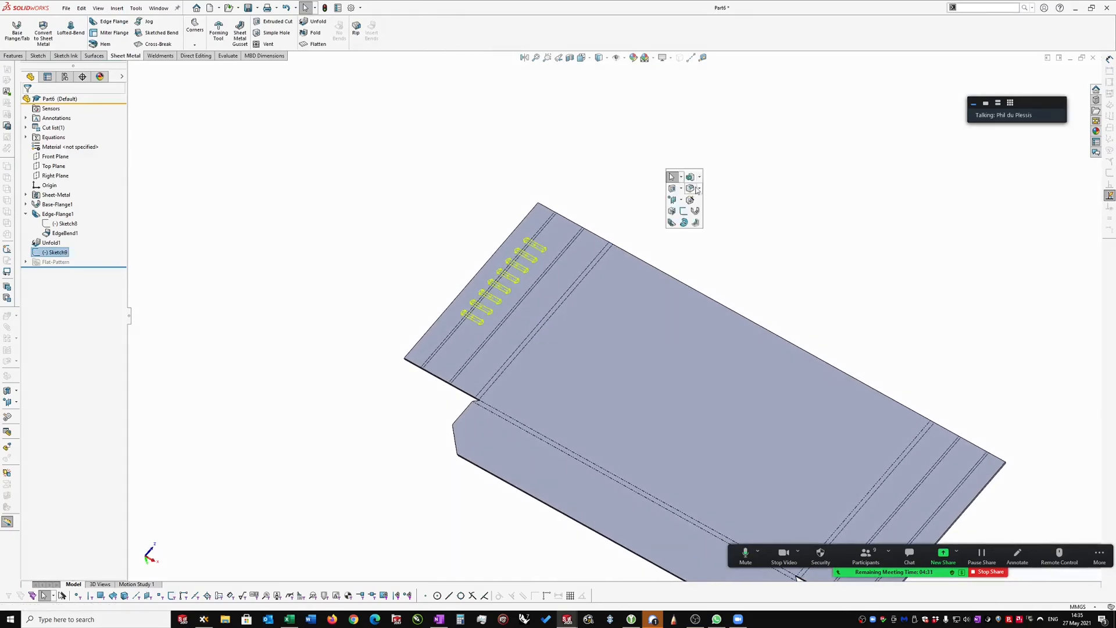
pyautogui.click(673, 188)
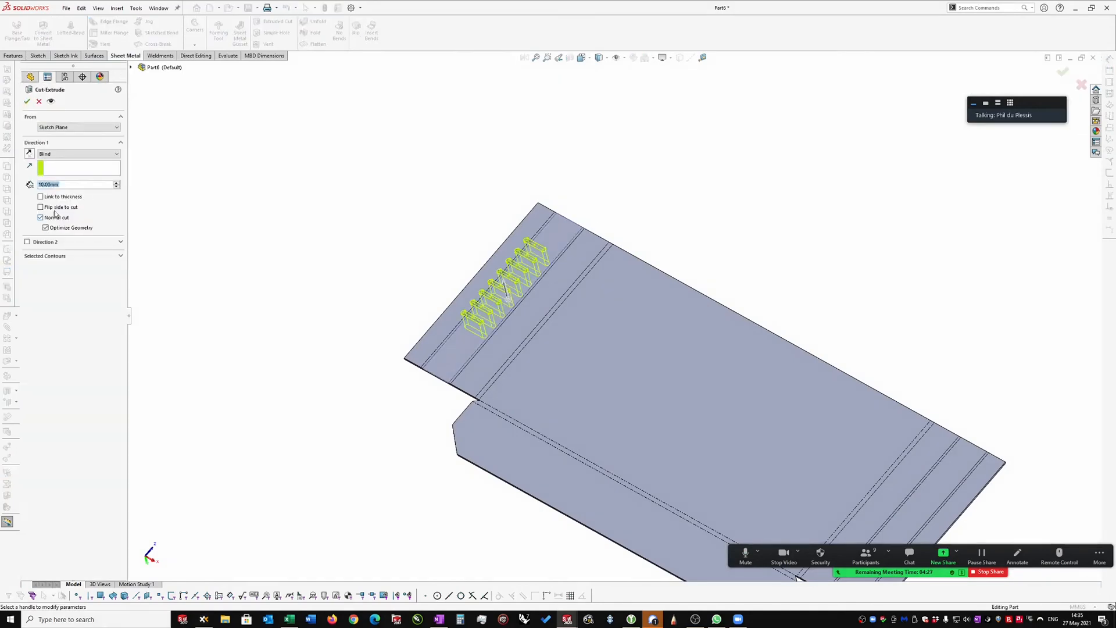
pyautogui.click(40, 197)
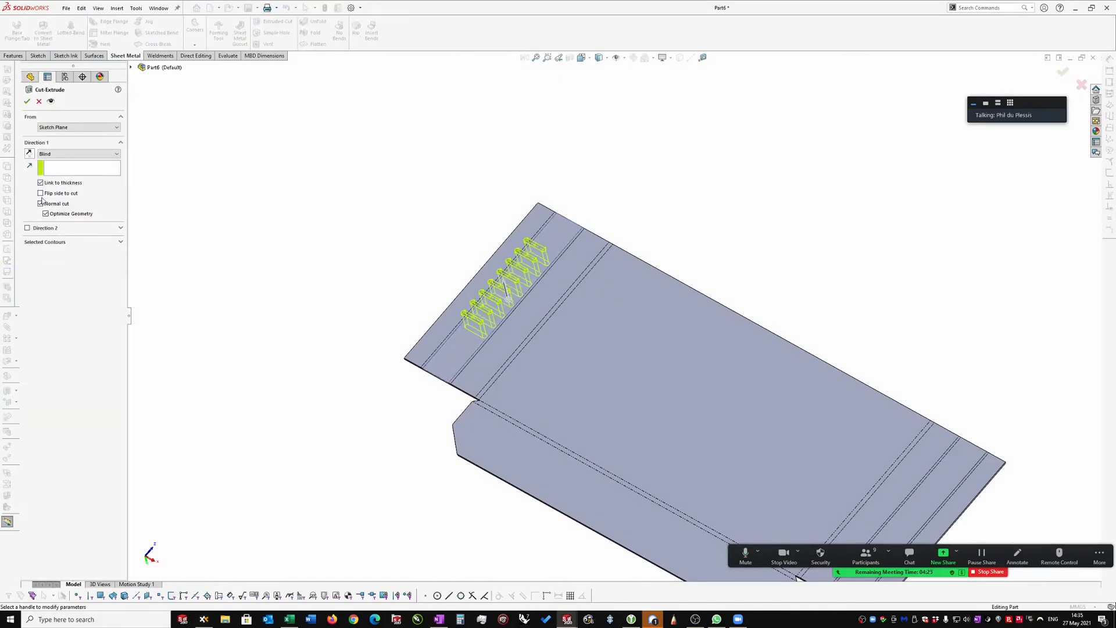
pyautogui.click(27, 103)
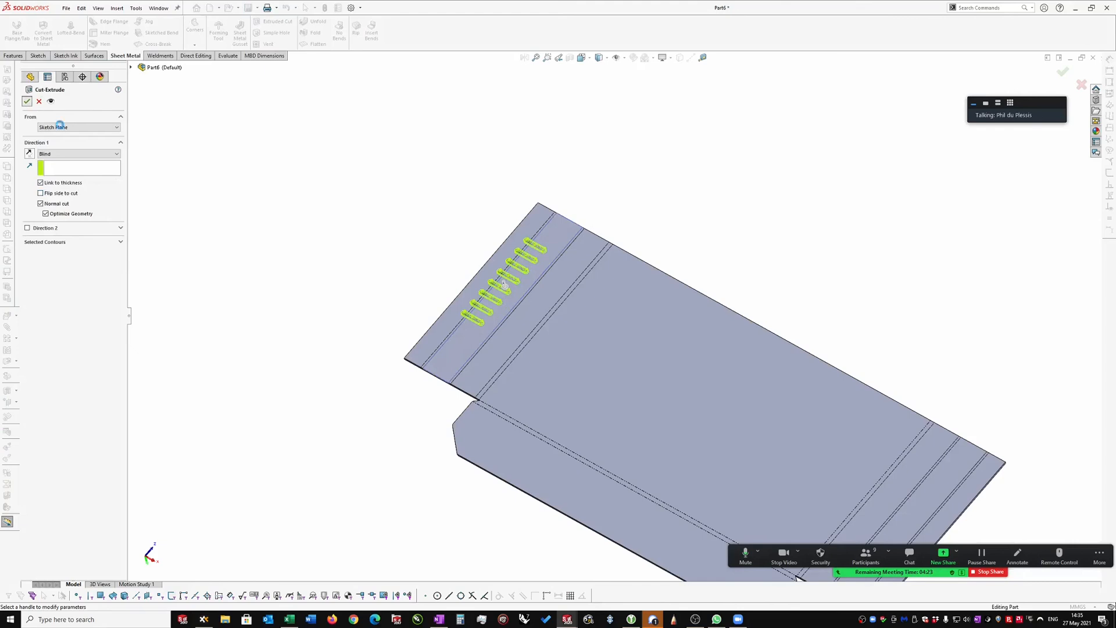
# Step: Fold all of the sheet's bends back up, keeping the large central face fixed
pyautogui.moveTo(641, 191); pyautogui.dragTo(436, 169, button='middle')
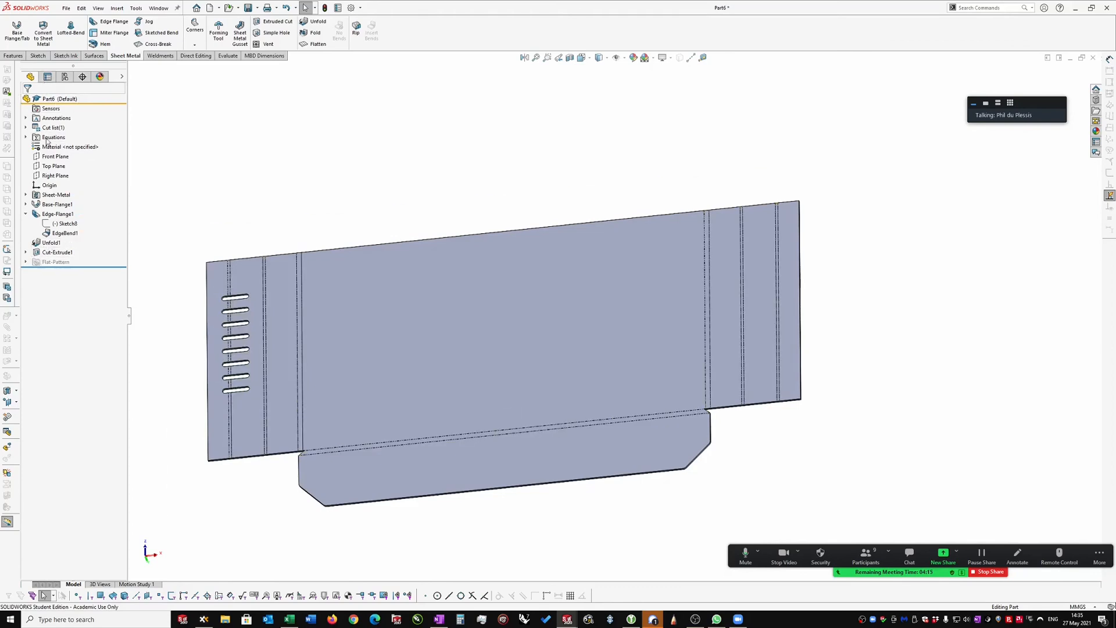
pyautogui.moveTo(44, 244)
pyautogui.click(316, 33)
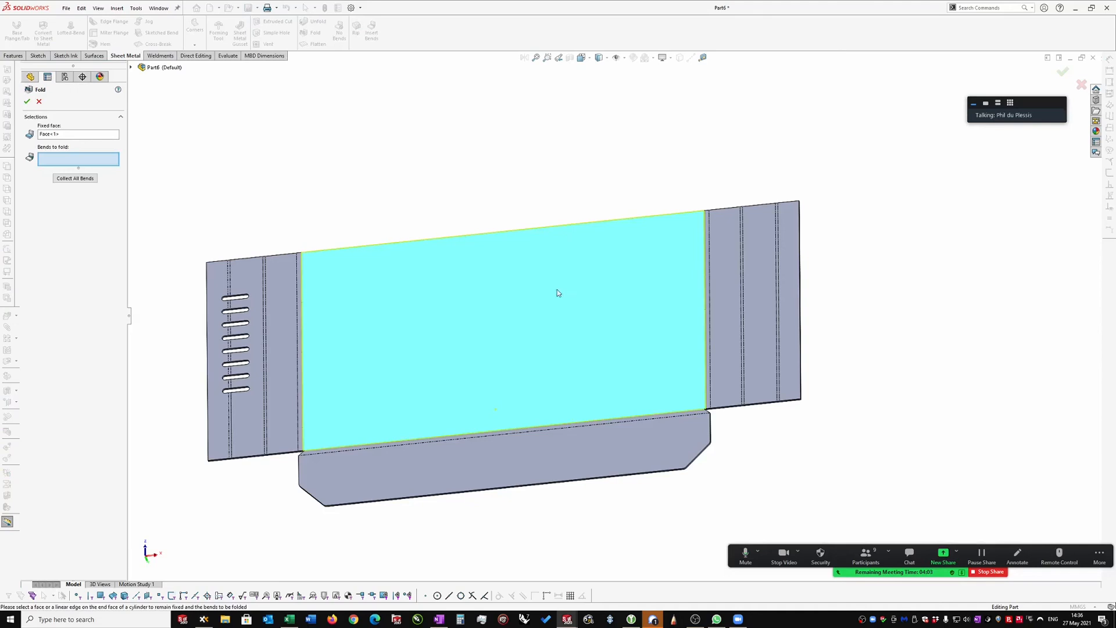
pyautogui.click(76, 179)
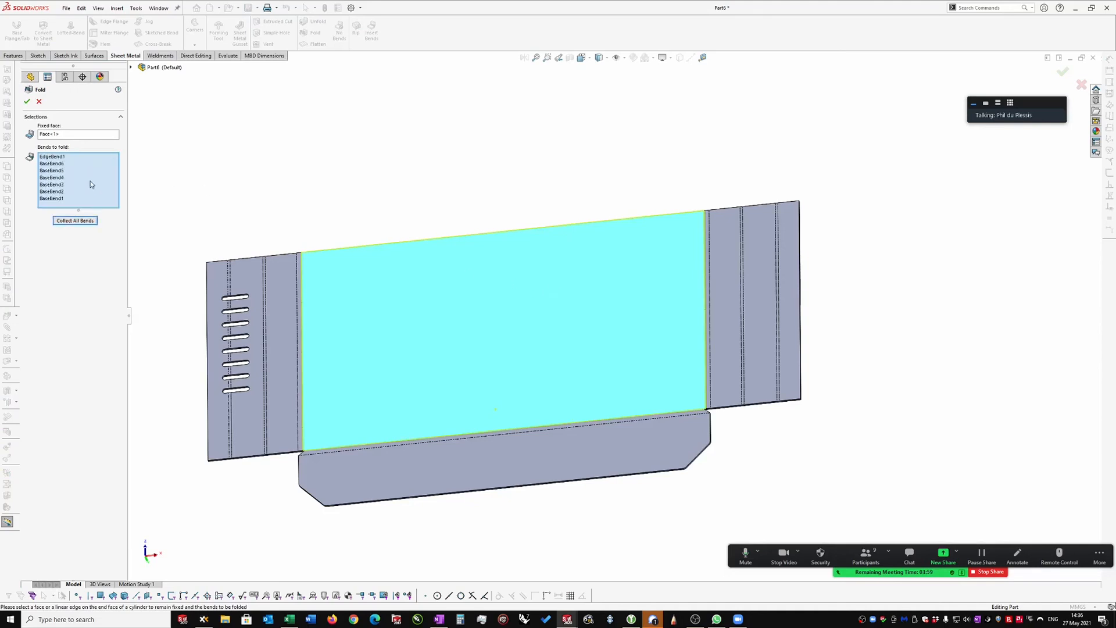
pyautogui.click(28, 102)
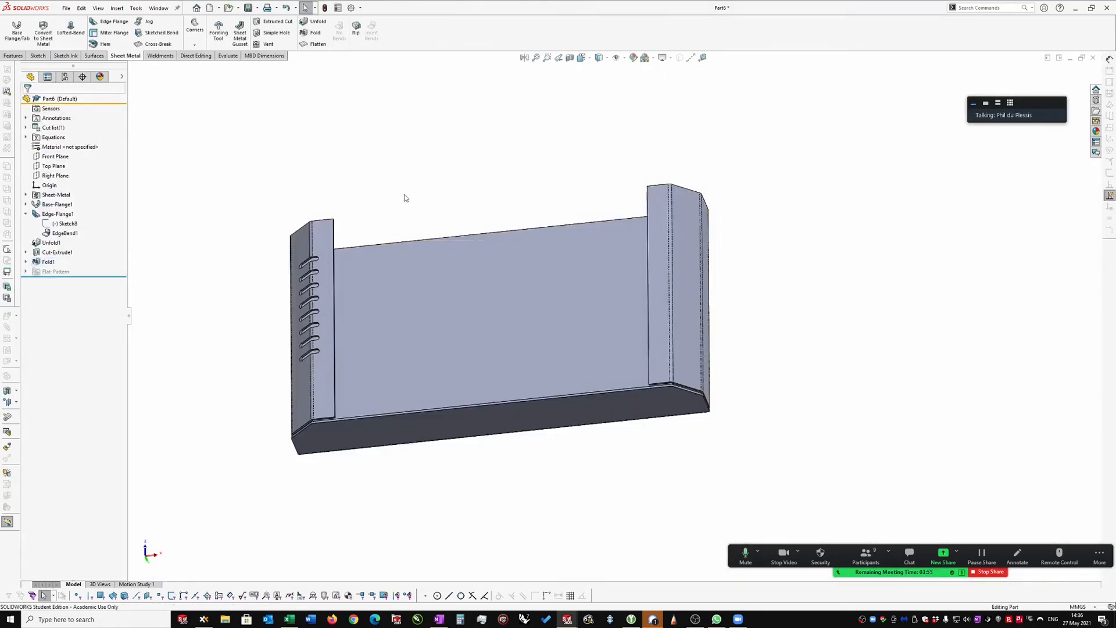
# Step: Examine the folded enclosure from several sides, including the ventilation slots wrapping around the bend
pyautogui.moveTo(419, 180); pyautogui.dragTo(460, 393, button='middle')
pyautogui.moveTo(485, 153); pyautogui.dragTo(487, 212, button='middle')
pyautogui.moveTo(394, 243); pyautogui.dragTo(397, 250, button='middle')
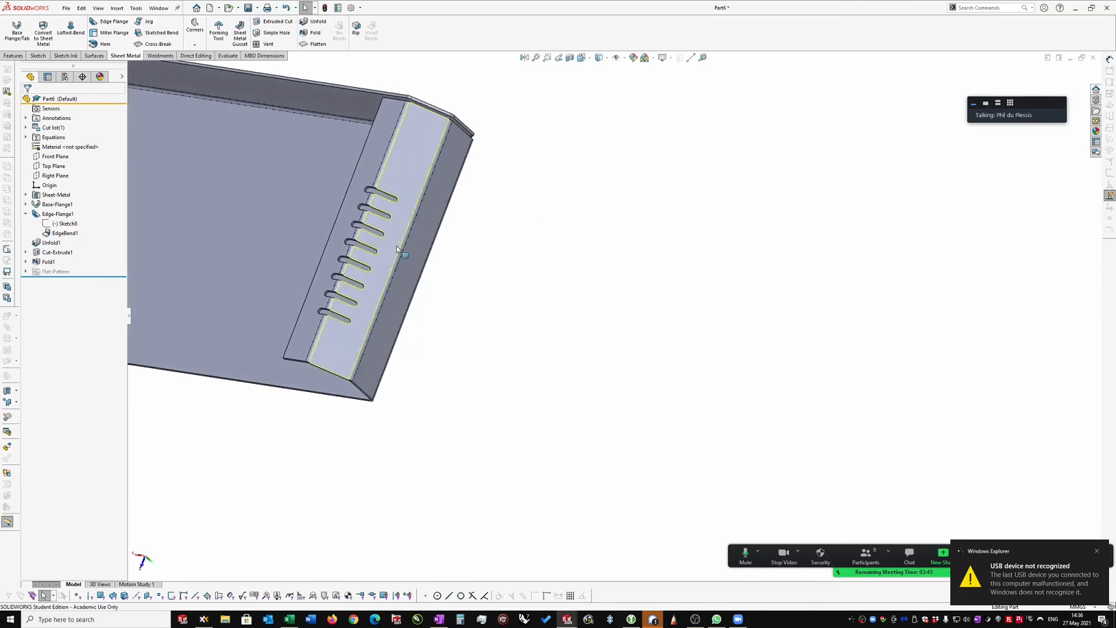
pyautogui.moveTo(453, 225); pyautogui.dragTo(635, 240, button='middle')
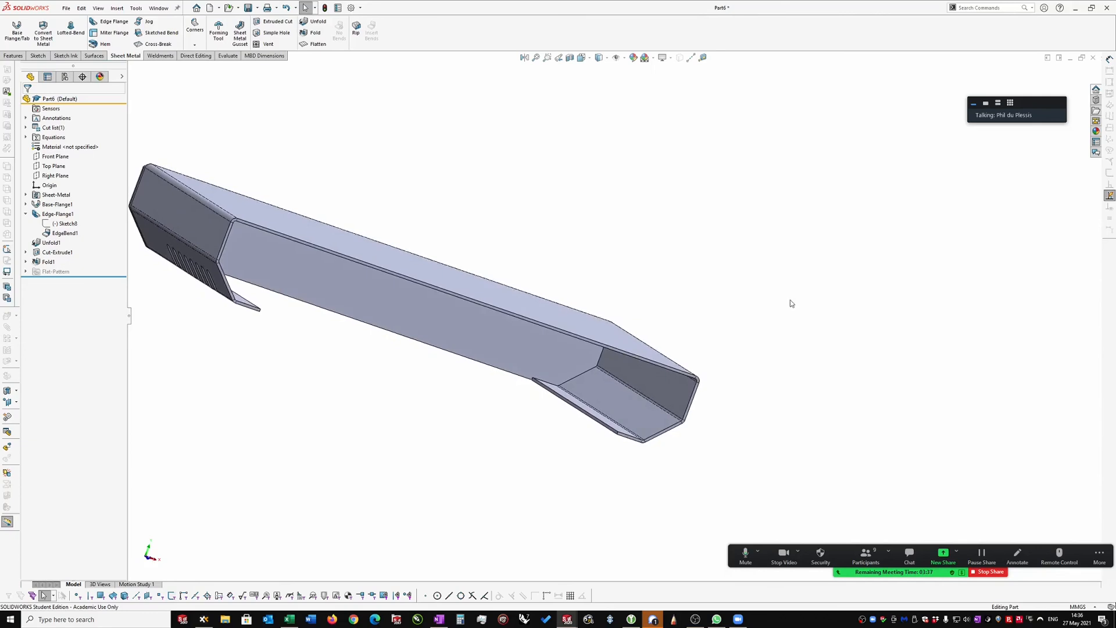
pyautogui.moveTo(789, 303); pyautogui.dragTo(905, 408, button='middle')
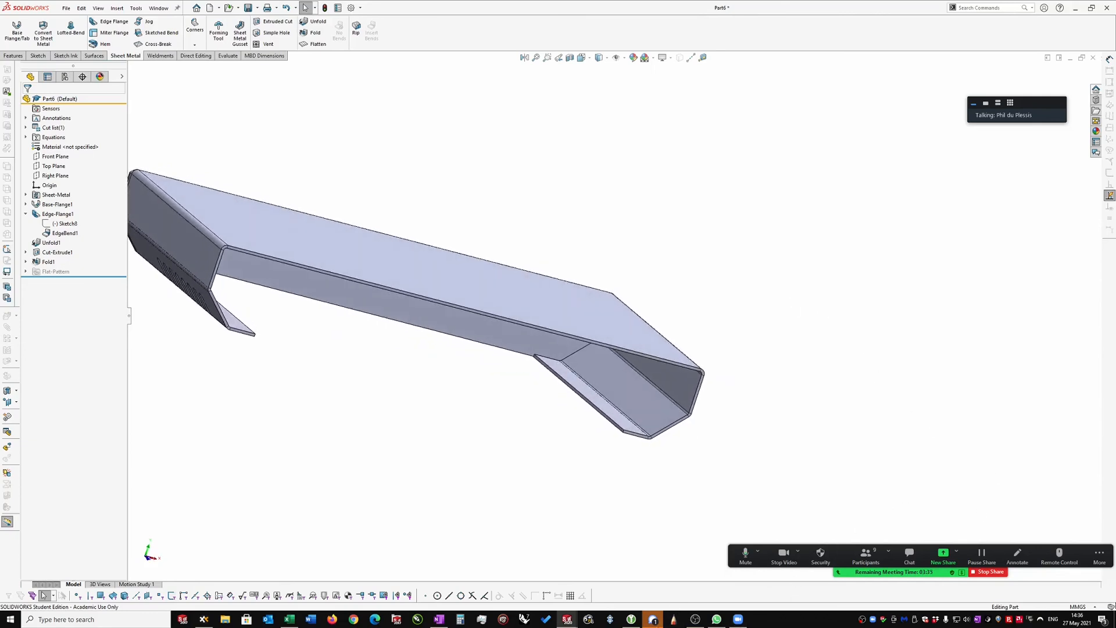
# Step: Switch to Signal, write "will post a video" in the ENGINEERING 2 chat, and return to the SolidWorks part
pyautogui.click(654, 620)
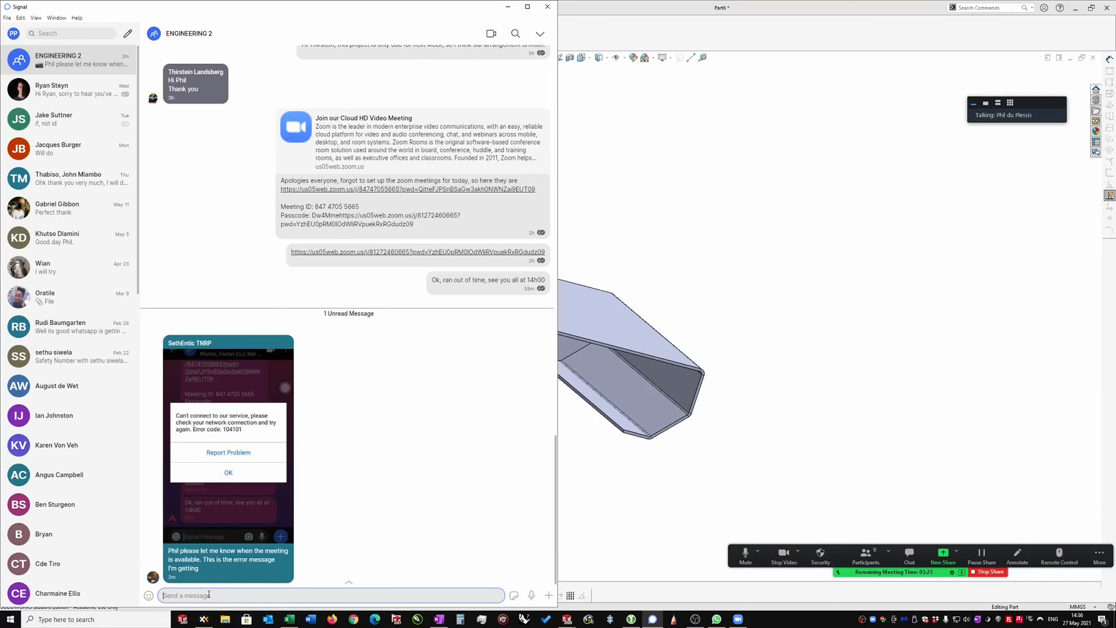
pyautogui.write('w')
pyautogui.click(450, 538)
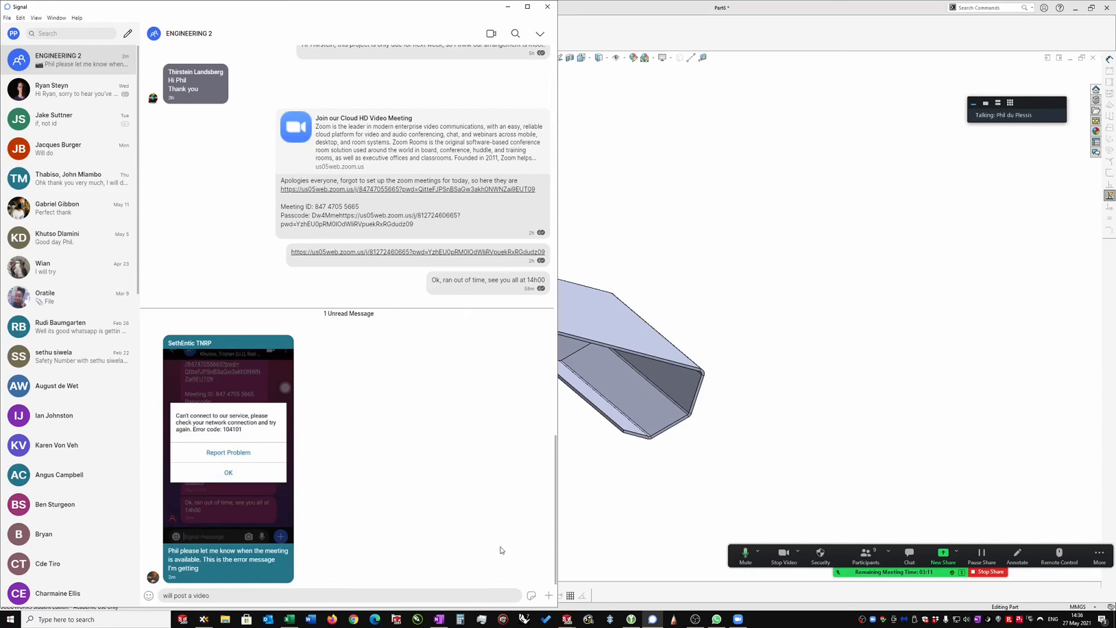
pyautogui.click(507, 7)
# Step: Flatten the enclosure to inspect its flat pattern with the slots, and return it to the folded state
pyautogui.scroll(1, 752, 311)
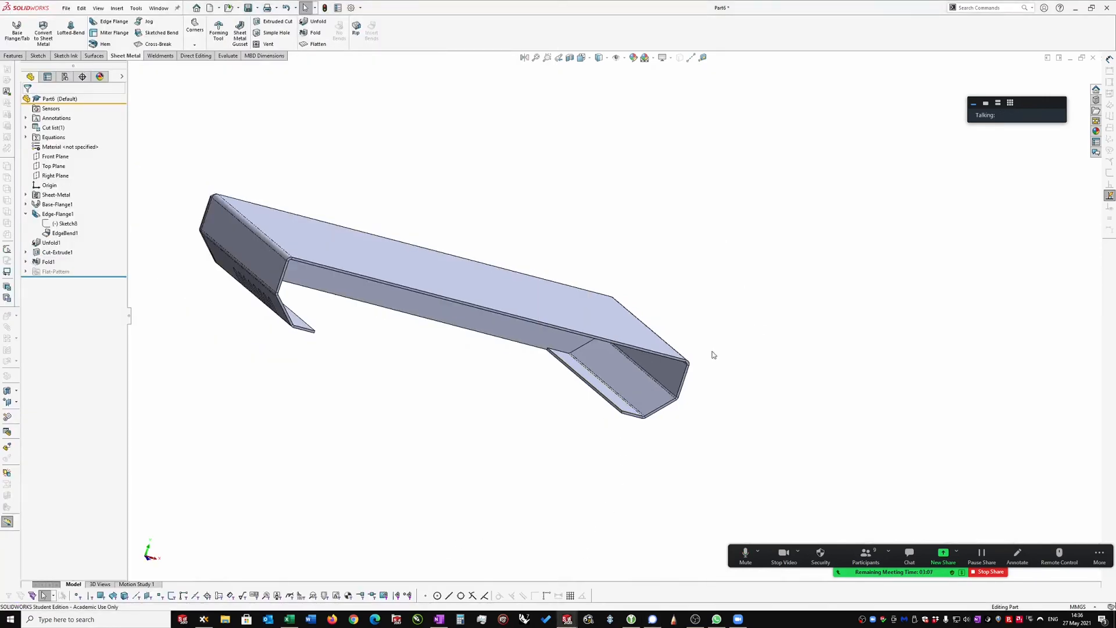
pyautogui.scroll(-1, 712, 362)
pyautogui.moveTo(713, 367); pyautogui.dragTo(501, 102, button='middle')
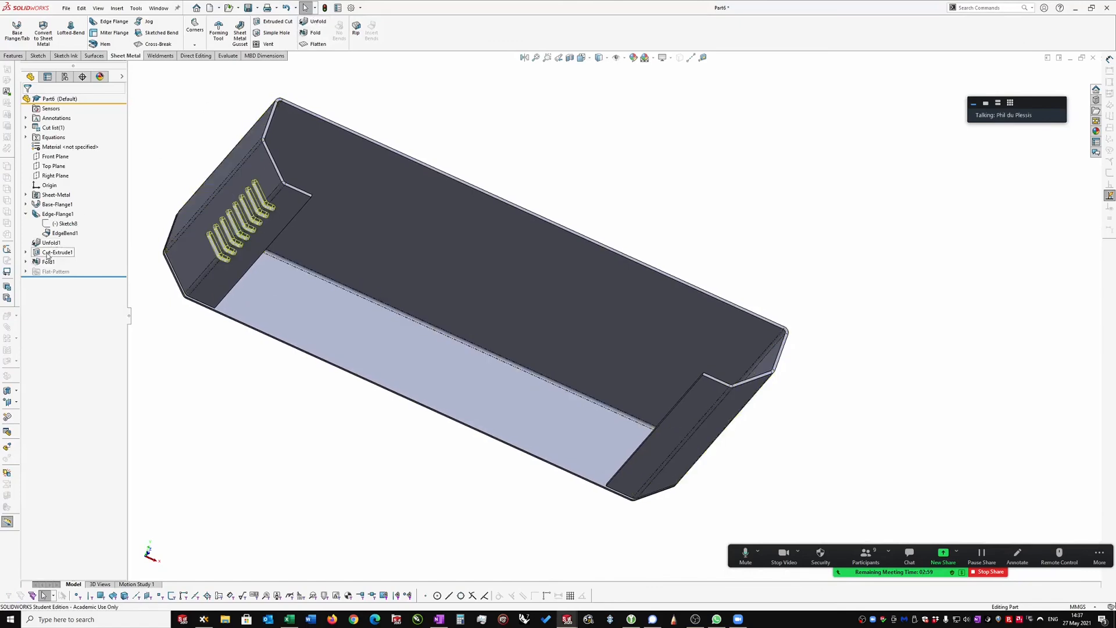
pyautogui.click(318, 44)
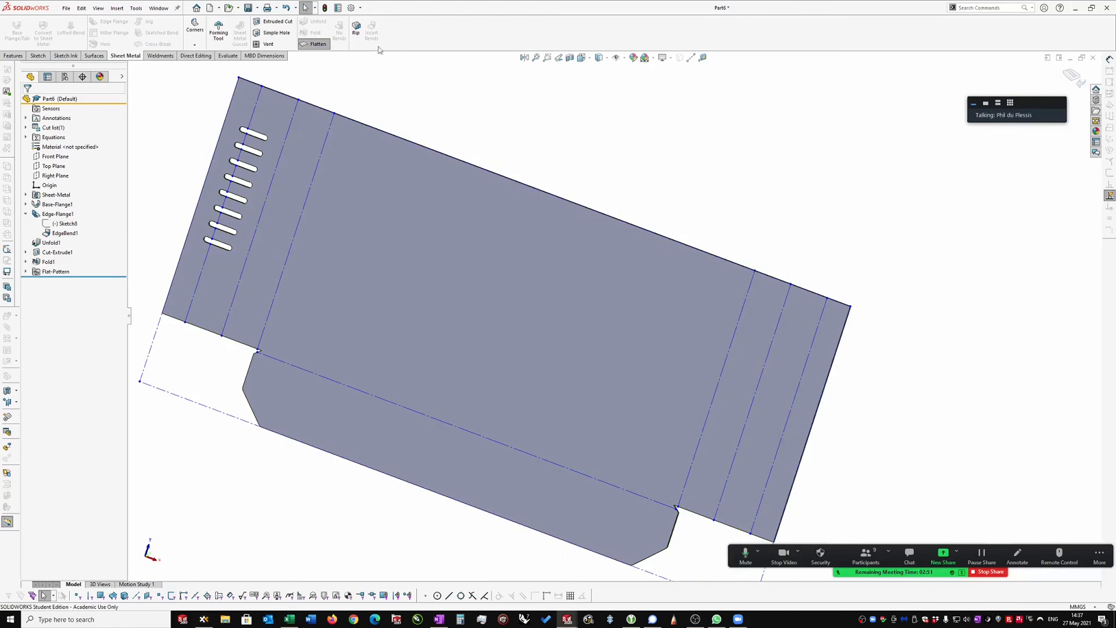
pyautogui.click(317, 45)
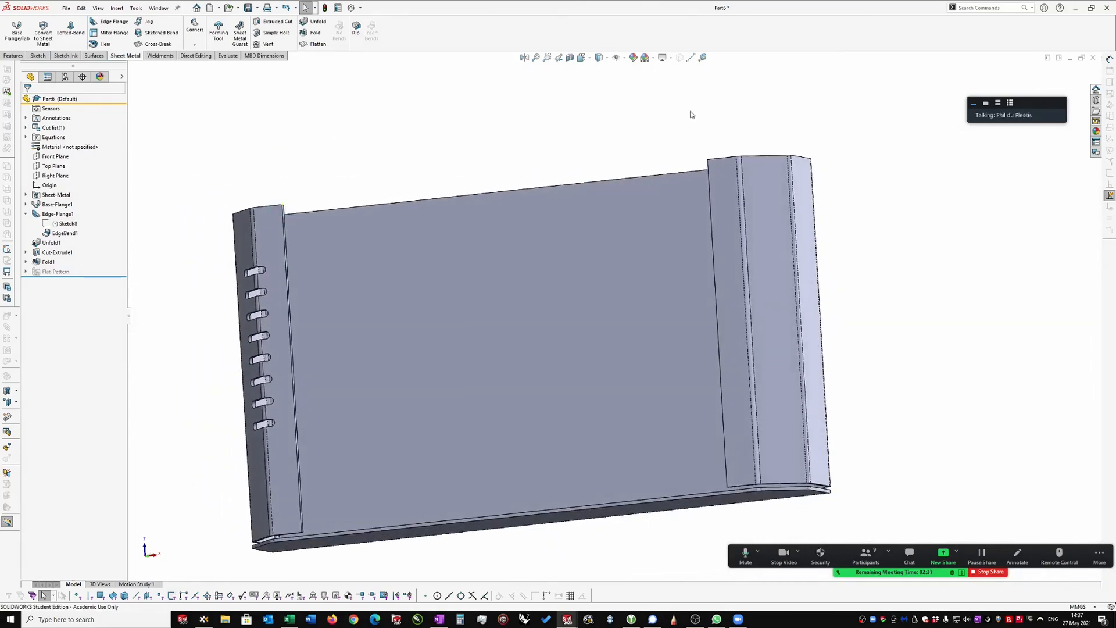
# Step: Start a fillet on the upper free corner edge of the slotted side's return flange with a 1 mm radius
pyautogui.moveTo(684, 138); pyautogui.dragTo(715, 169)
pyautogui.rightClick(598, 129)
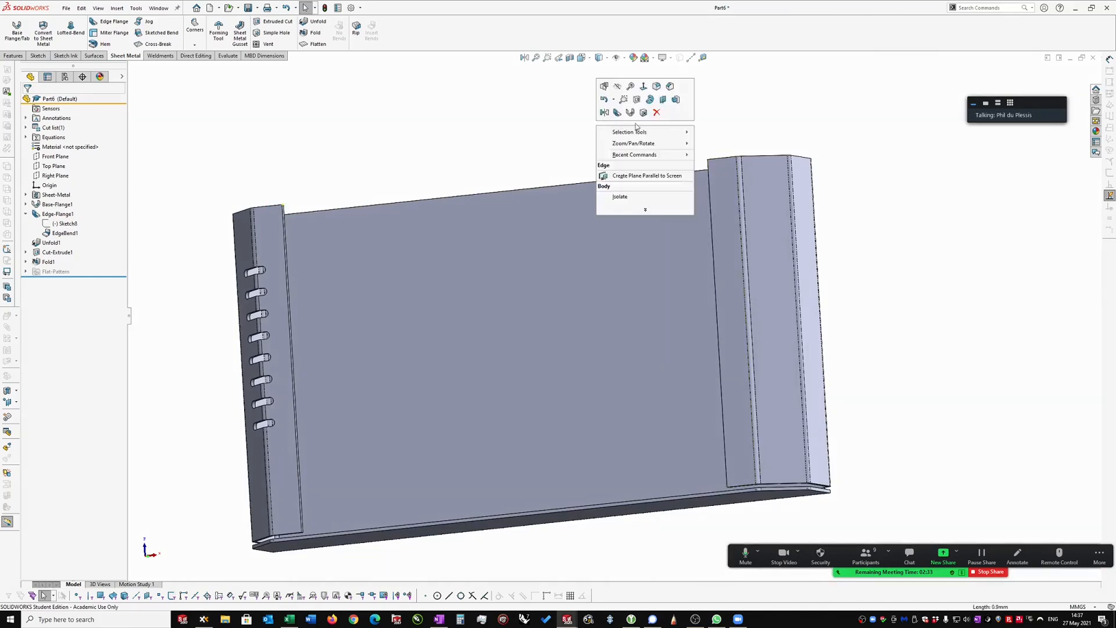
pyautogui.click(670, 86)
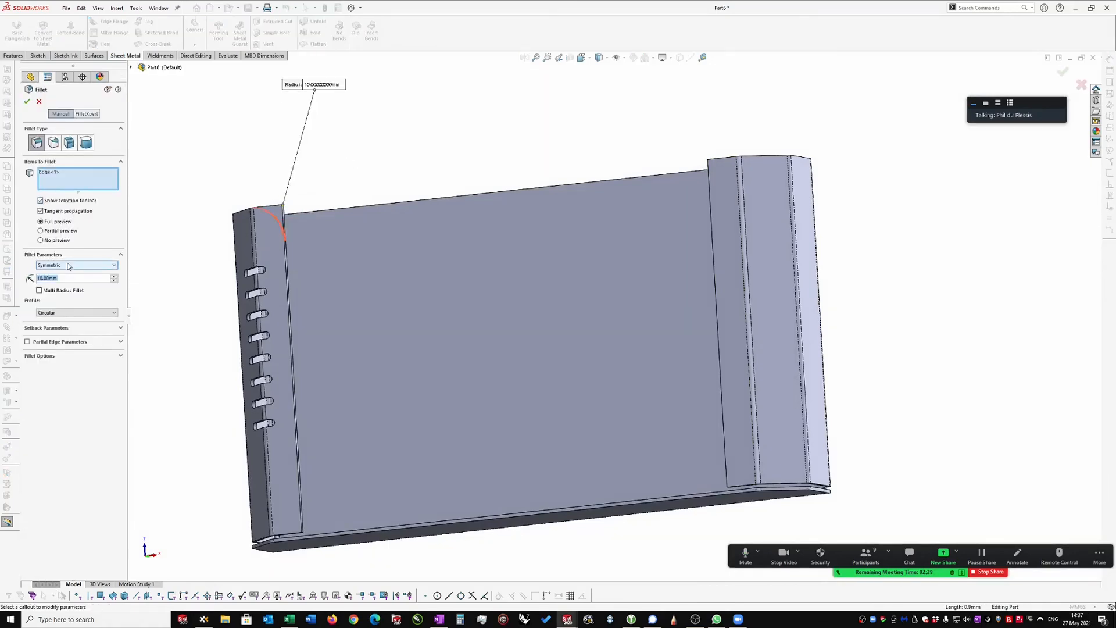
pyautogui.write('1')
pyautogui.press('Return')
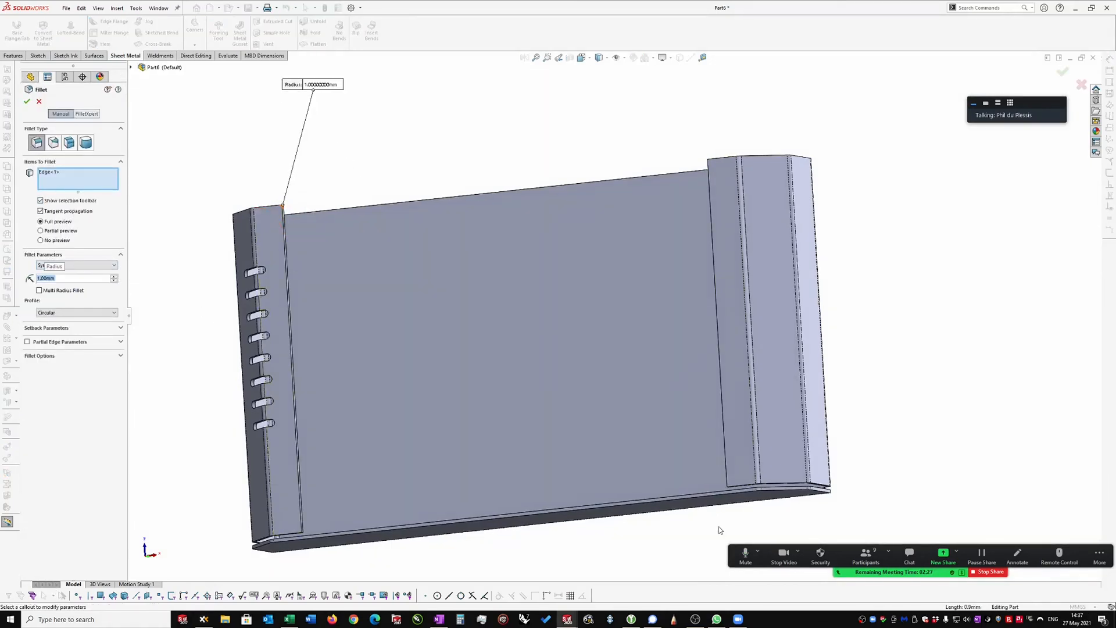
# Step: Add the other three free corner edges of the two return flanges to the 1 mm fillet and apply it
pyautogui.moveTo(721, 529); pyautogui.dragTo(710, 346, button='middle')
pyautogui.click(730, 174)
pyautogui.moveTo(730, 174); pyautogui.dragTo(296, 199, button='middle')
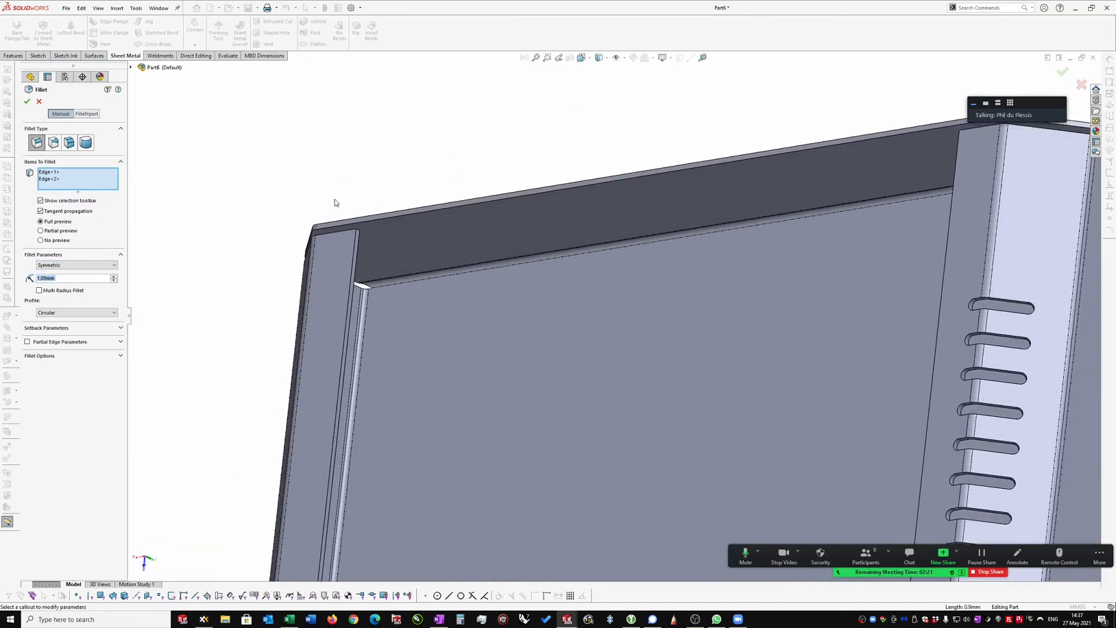
pyautogui.click(356, 231)
pyautogui.moveTo(537, 178); pyautogui.dragTo(561, 195, button='middle')
pyautogui.click(846, 110)
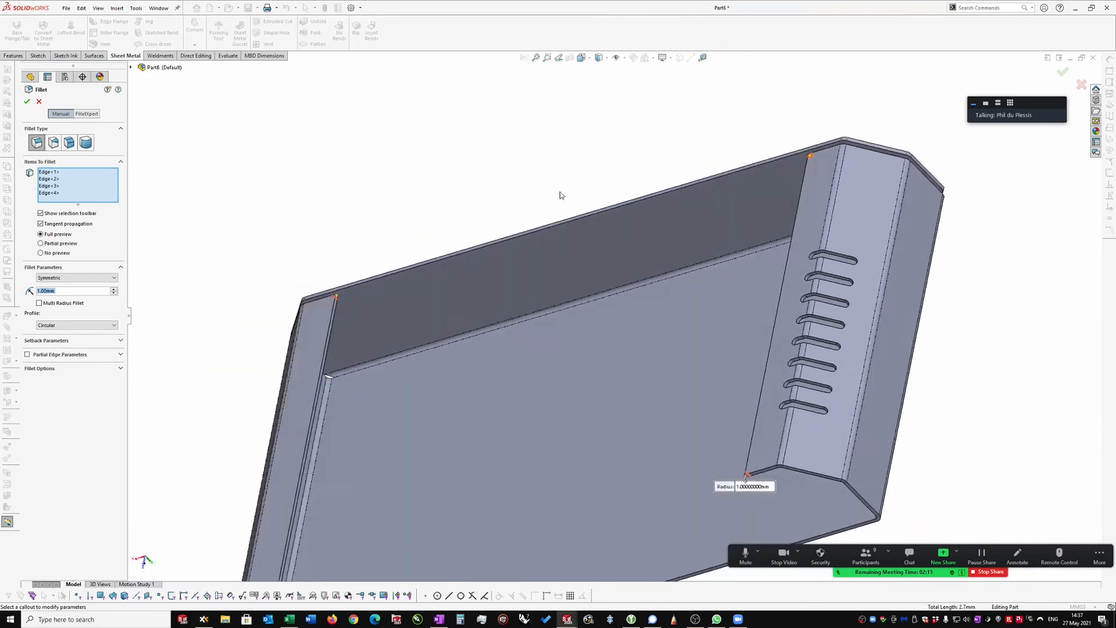
pyautogui.click(27, 101)
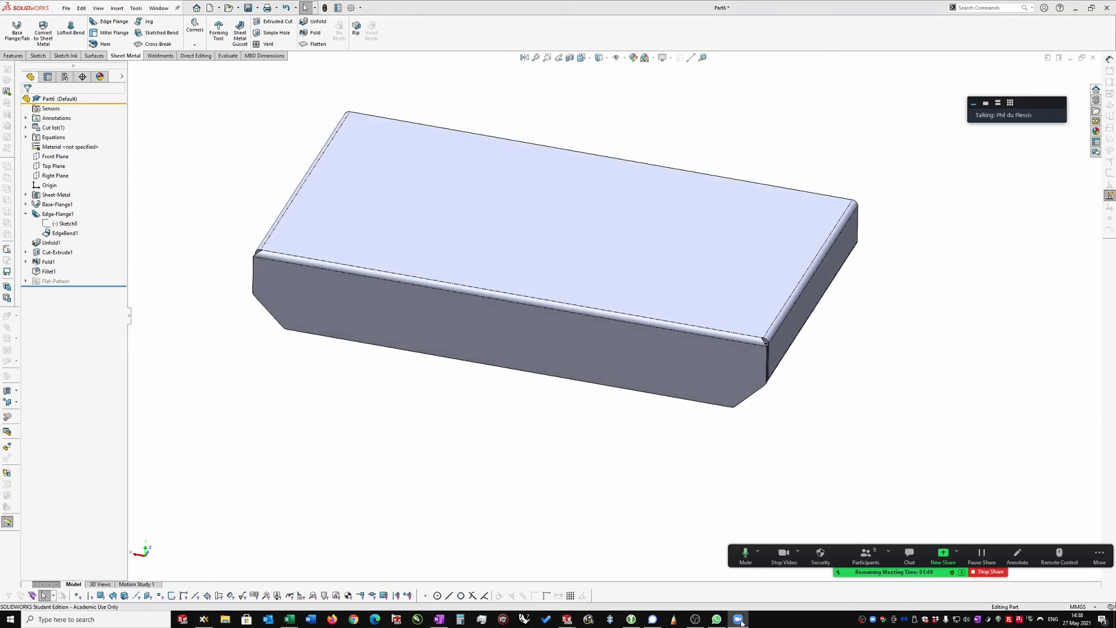
pyautogui.click(868, 494)
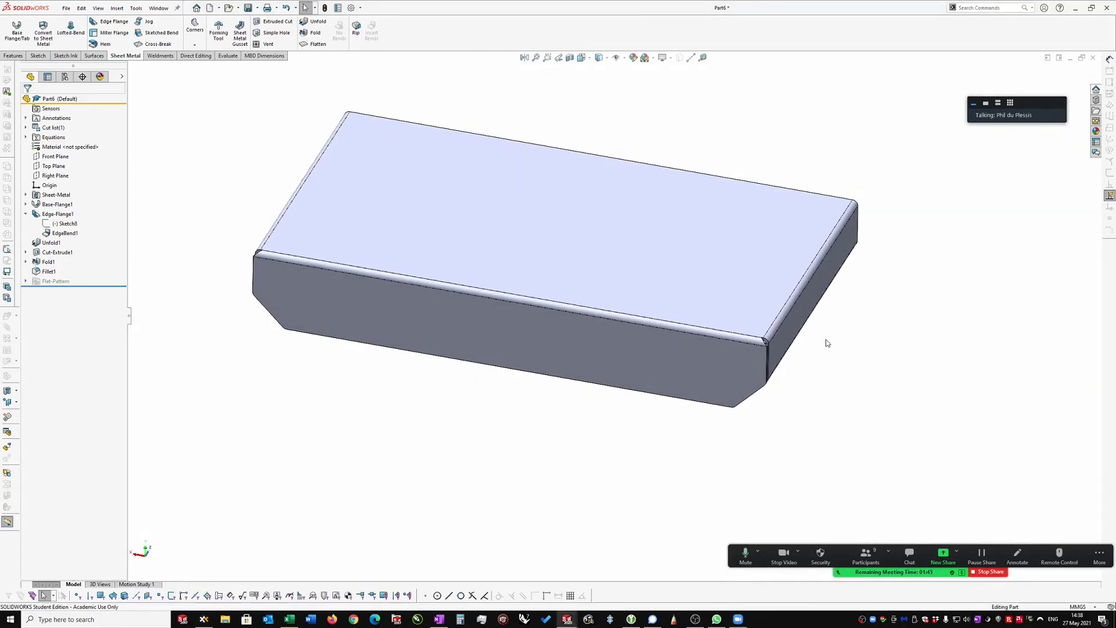
pyautogui.scroll(-2, 829, 340)
pyautogui.scroll(-2, 865, 336)
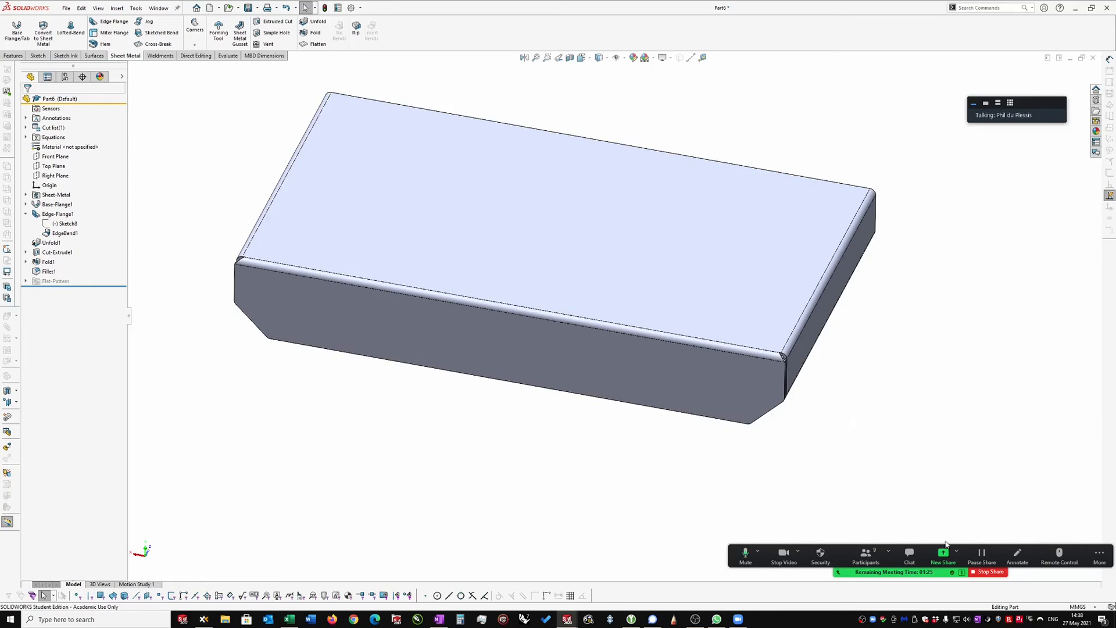
pyautogui.click(889, 555)
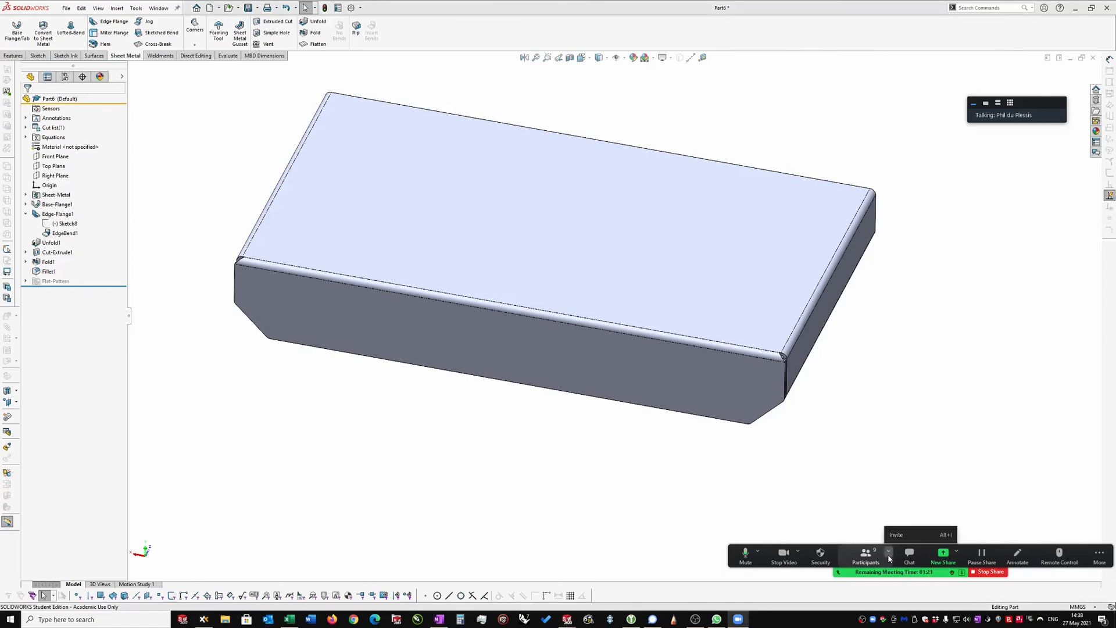
pyautogui.click(957, 406)
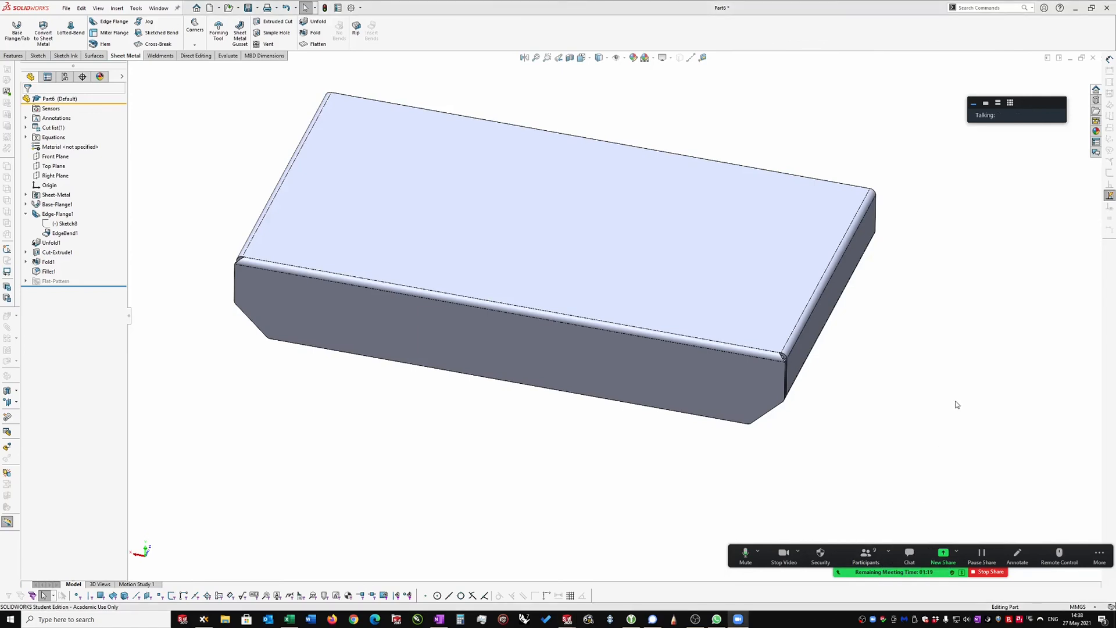
# Step: Show the active speaker's video in the floating Zoom window, then enlarge the window and move it away from the SolidWorks side icons
pyautogui.click(985, 103)
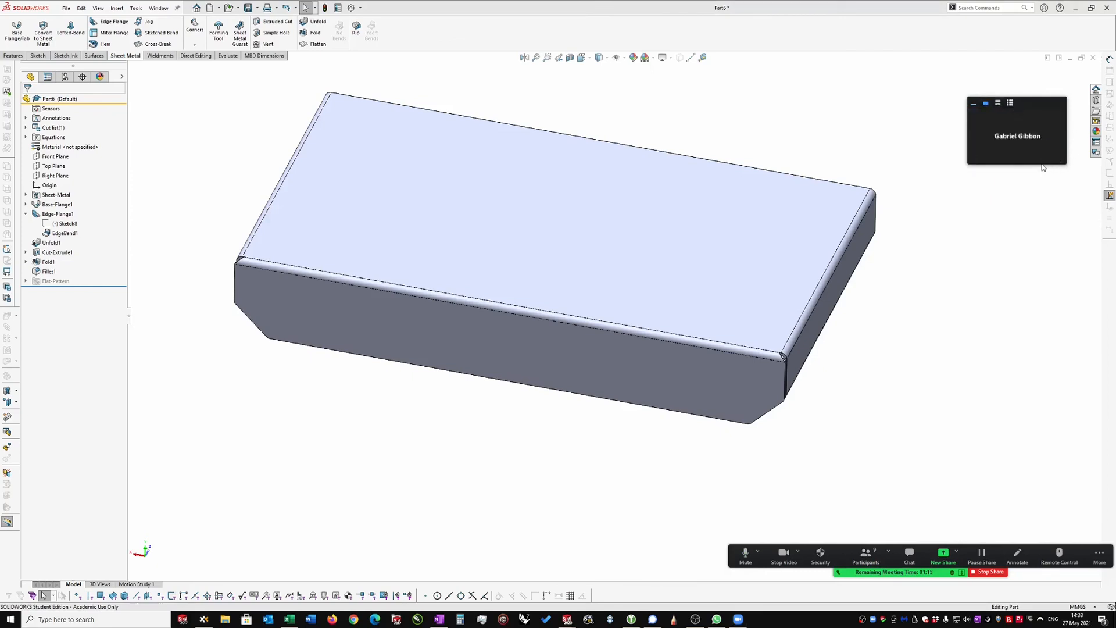
pyautogui.moveTo(1041, 163); pyautogui.dragTo(1027, 197)
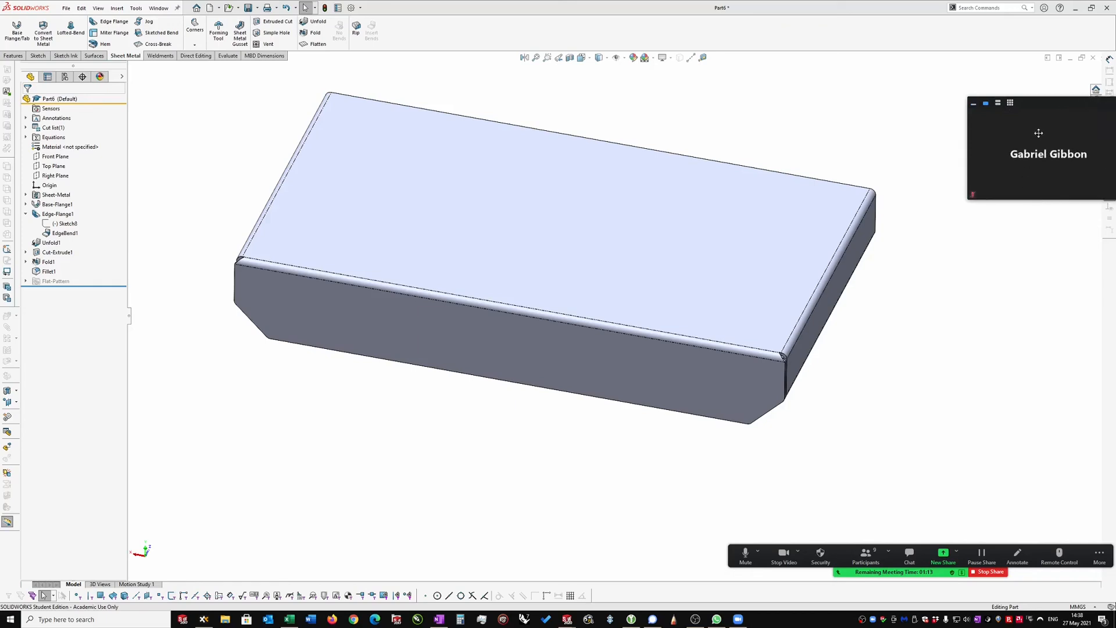
pyautogui.moveTo(1040, 103); pyautogui.dragTo(890, 100)
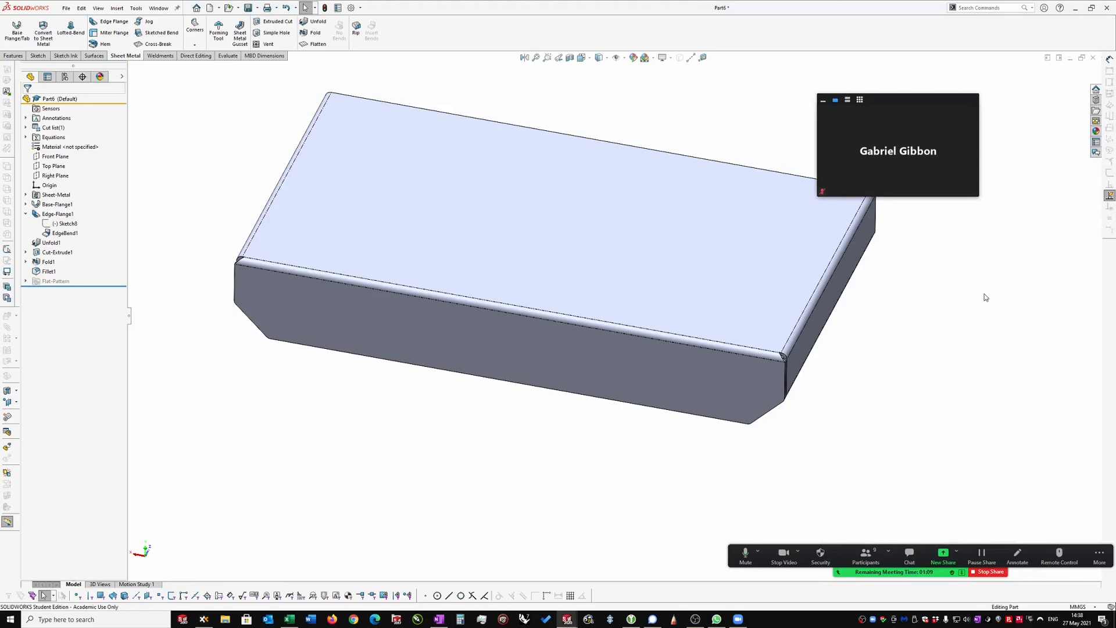